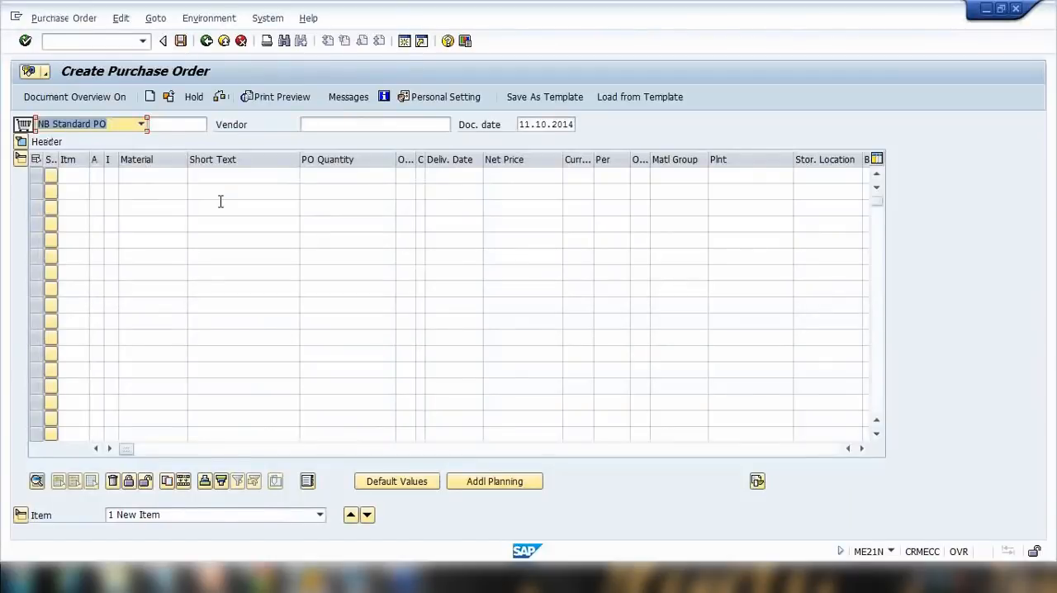
Enter vendor 100501 in the standard purchase order header.
click(315, 126)
text(1)
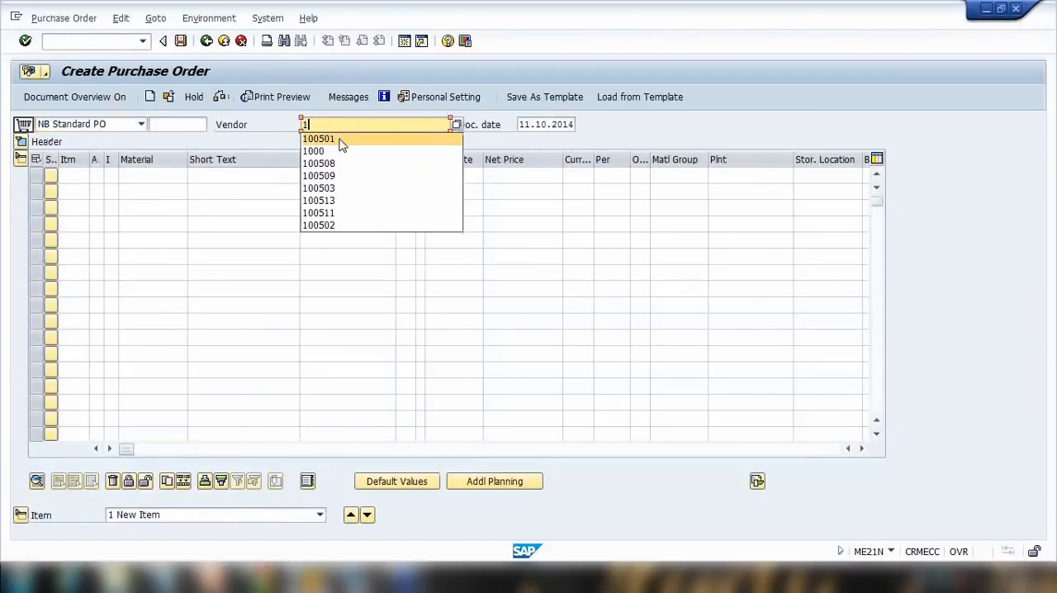
click(340, 139)
key(Return)
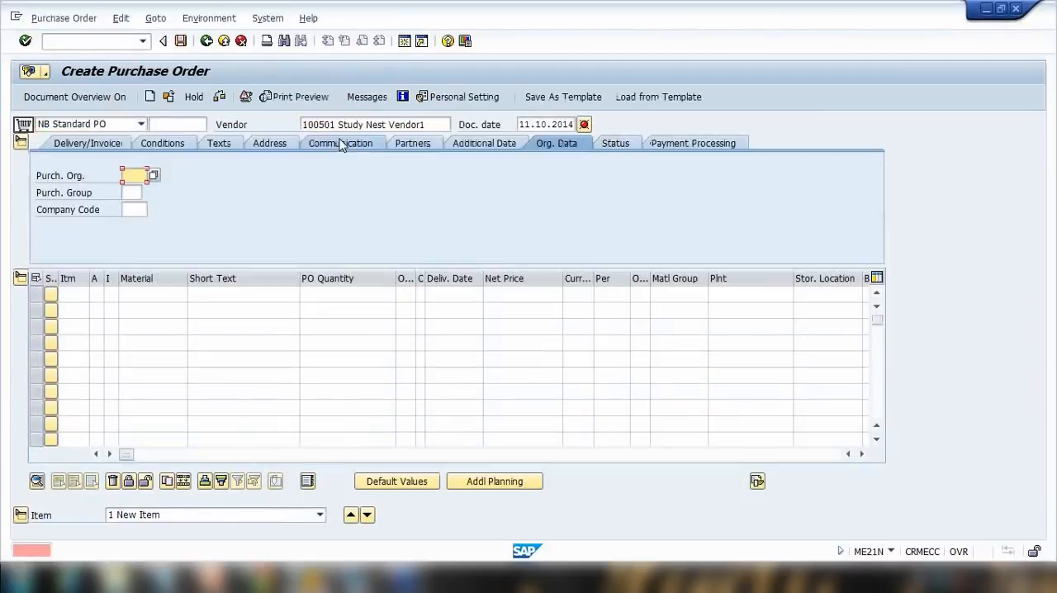
Set purchasing organization 1000, purchasing group 000 and company code 1000 in the header's organizational data.
text(1)
click(138, 190)
click(139, 192)
text(000)
click(137, 207)
click(135, 211)
text(1)
click(134, 223)
key(Return)
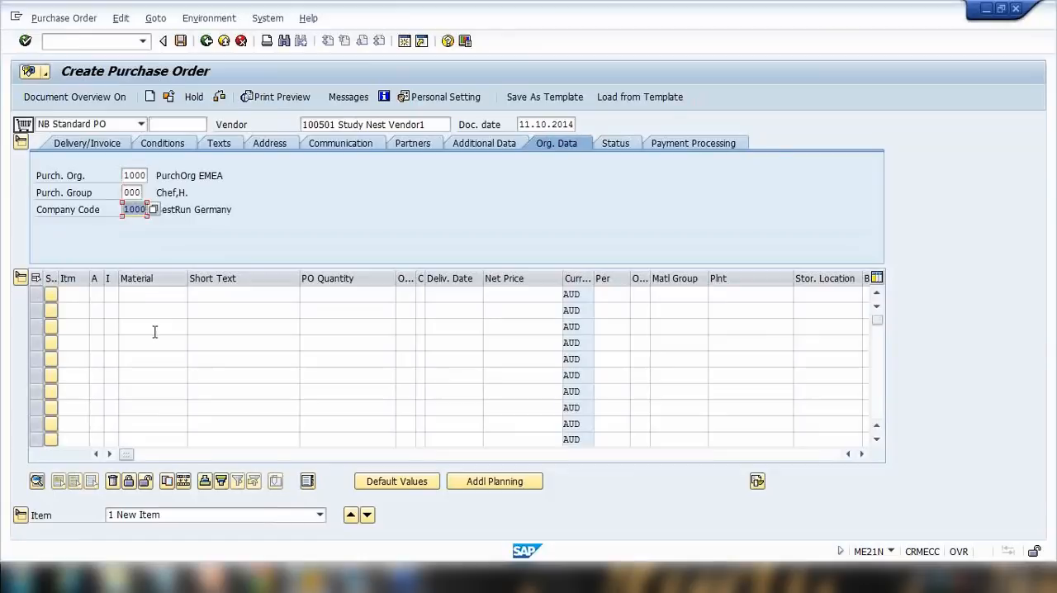
Search materials by material type NLAG and pick WL-1000 as the first item's material.
click(139, 294)
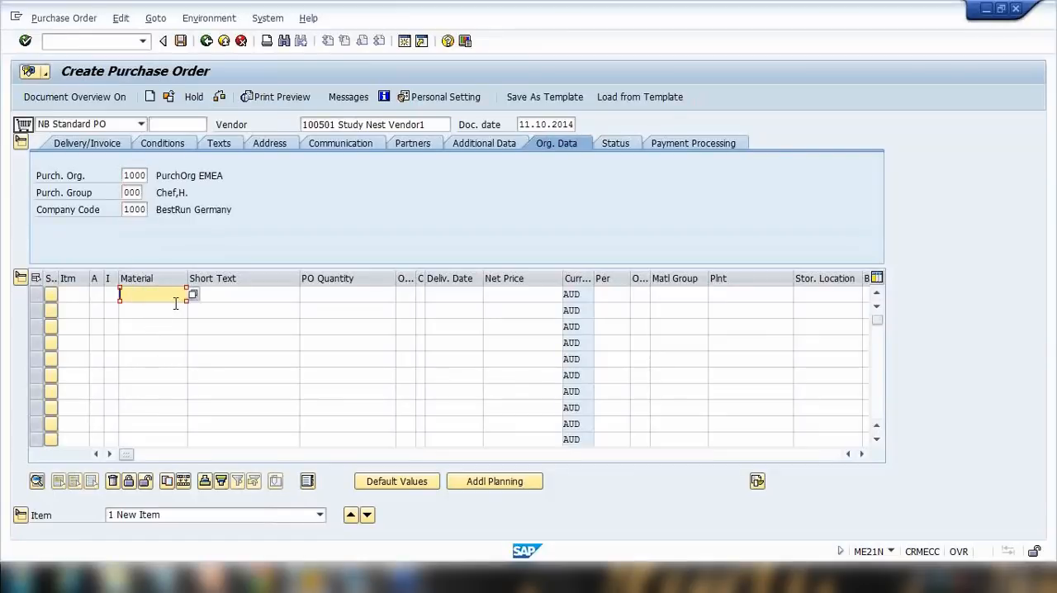
text(w)
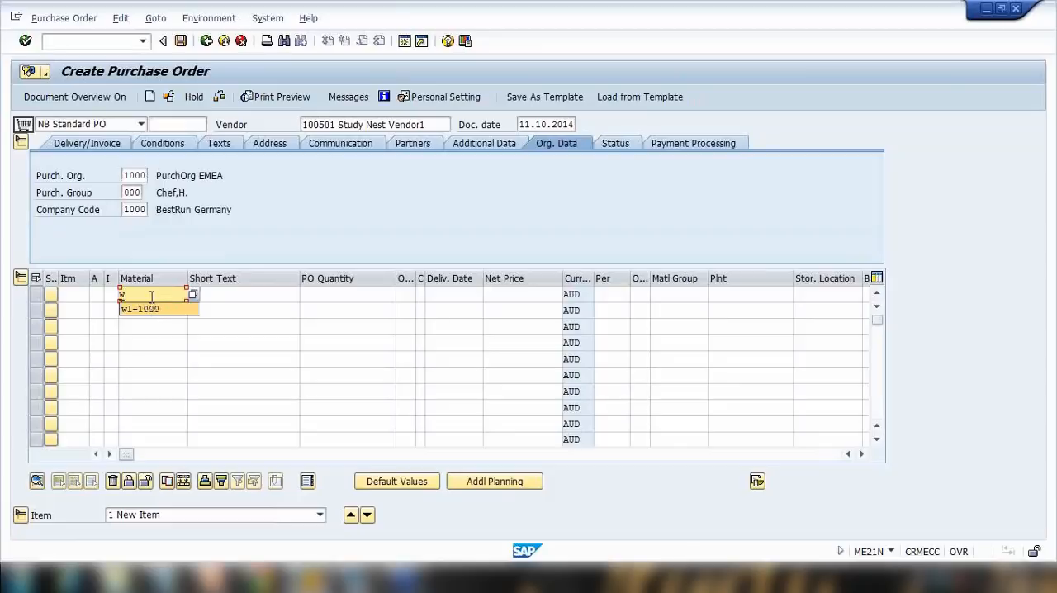
drag(152, 296, 101, 295)
click(194, 295)
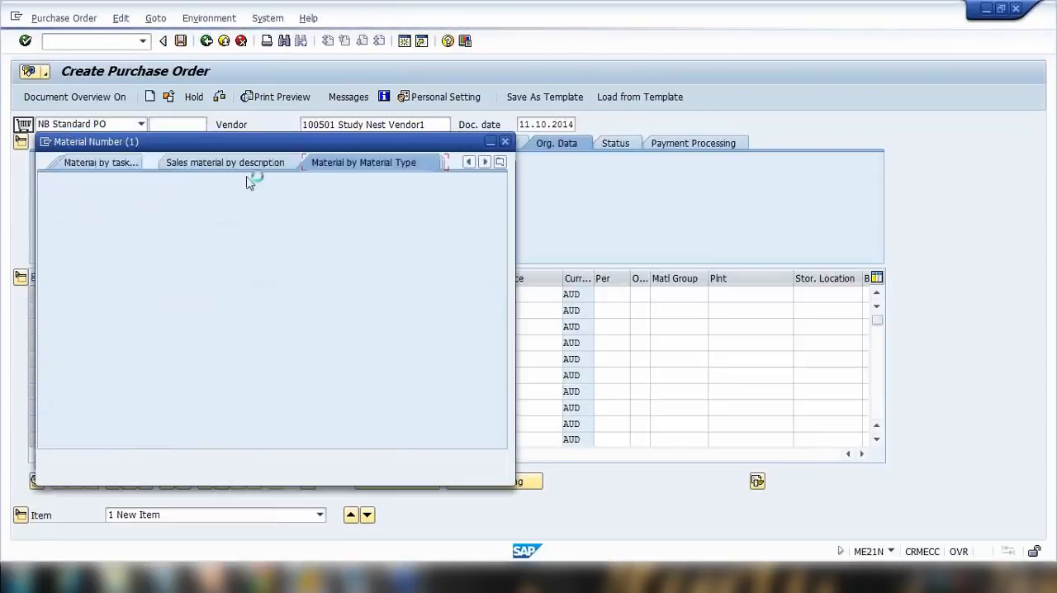
click(177, 192)
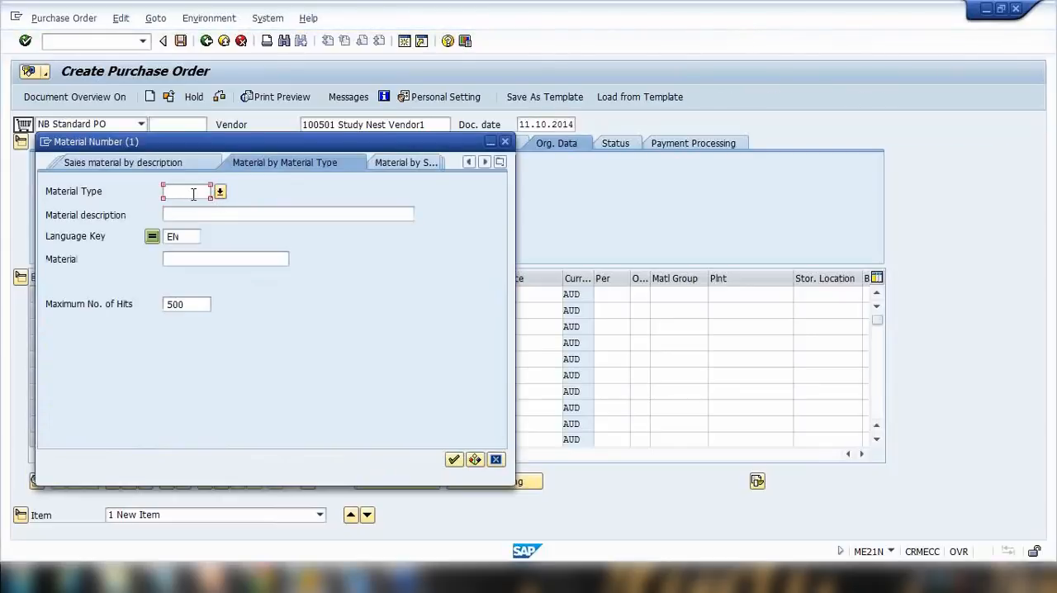
text(NLAG)
key(Return)
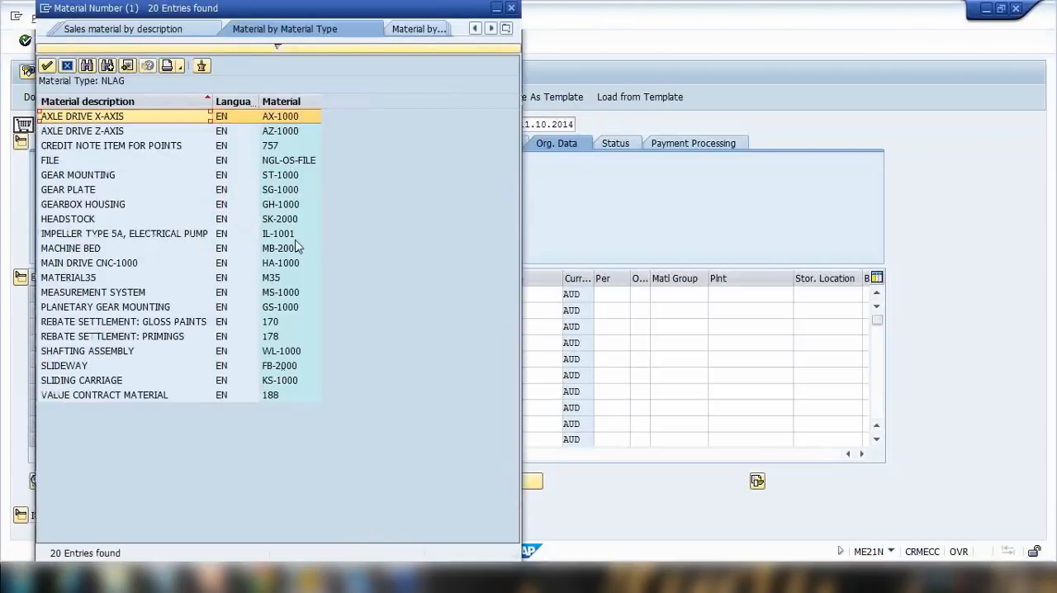
click(284, 353)
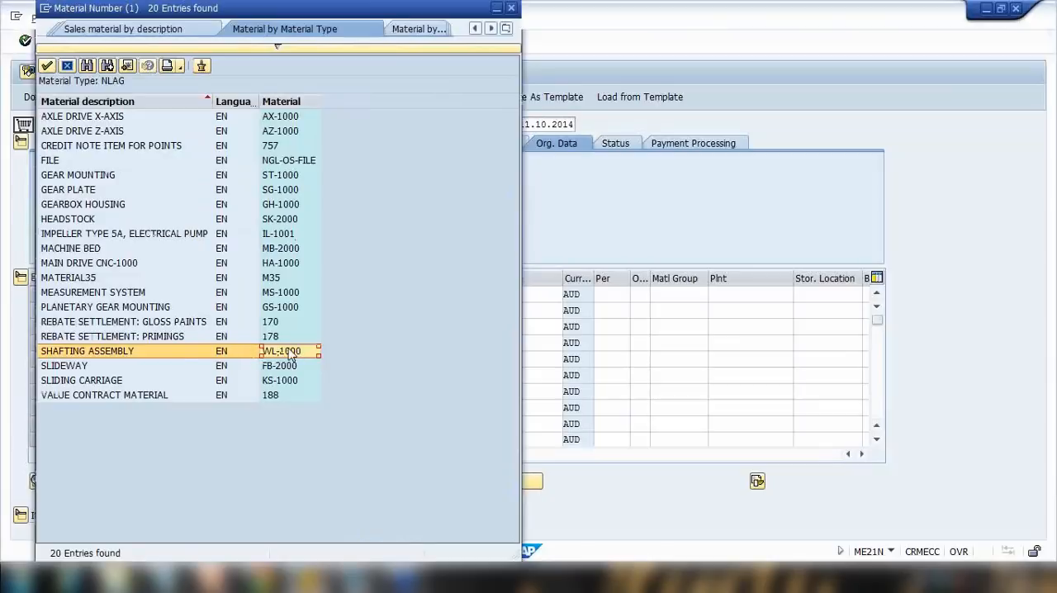
double_click(293, 353)
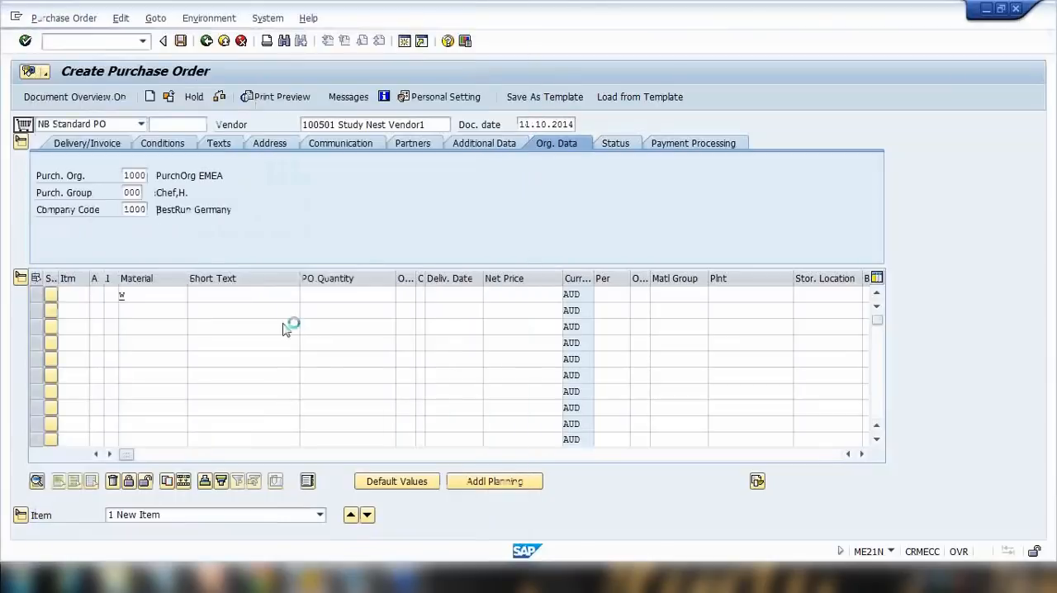
Enter a PO quantity of 1 and plant 1000 for the item.
click(333, 295)
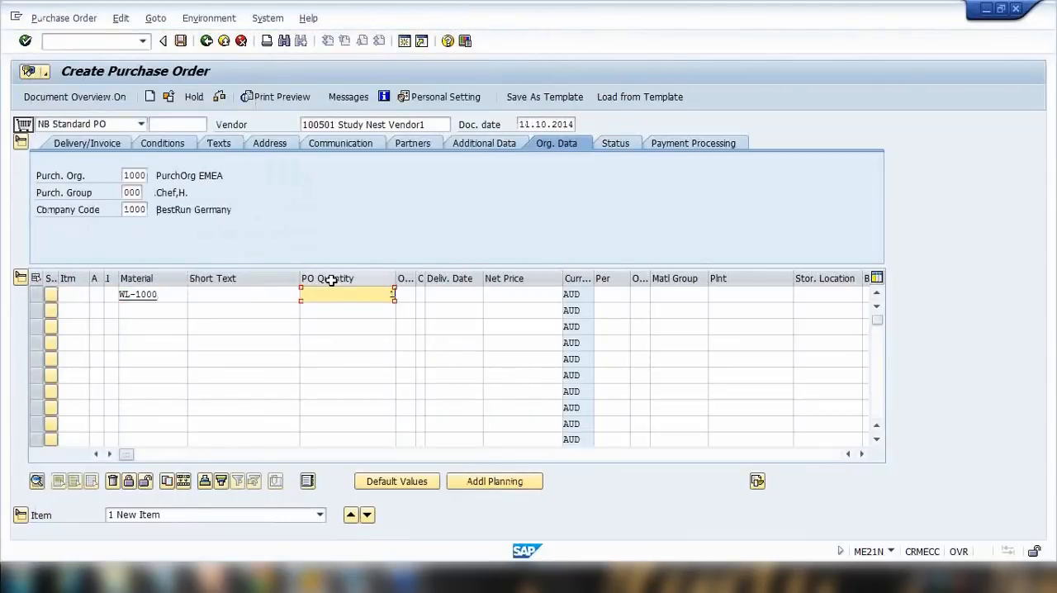
text(1)
key(Return)
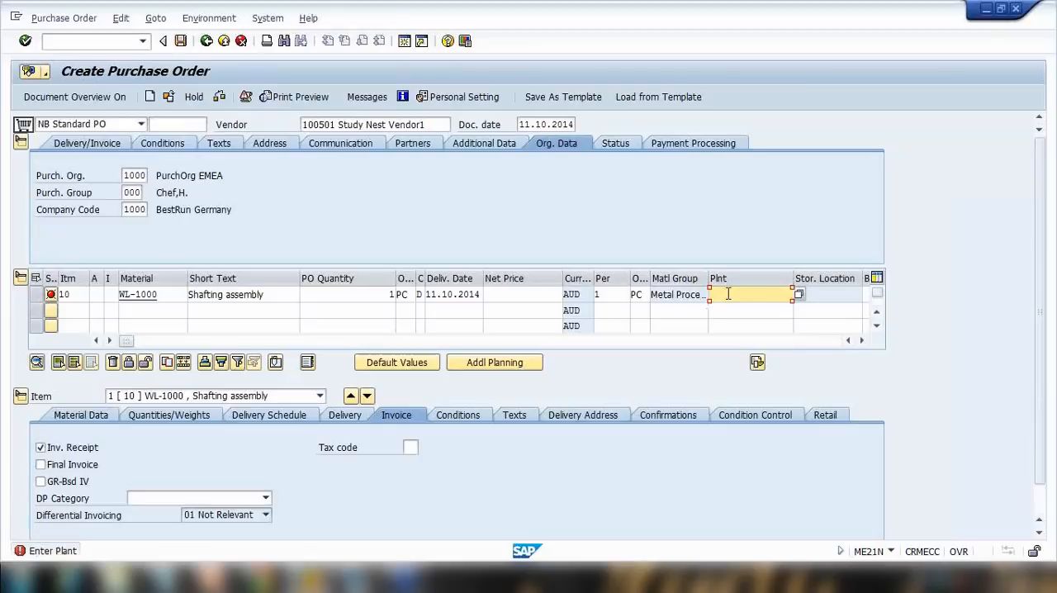
text(100)
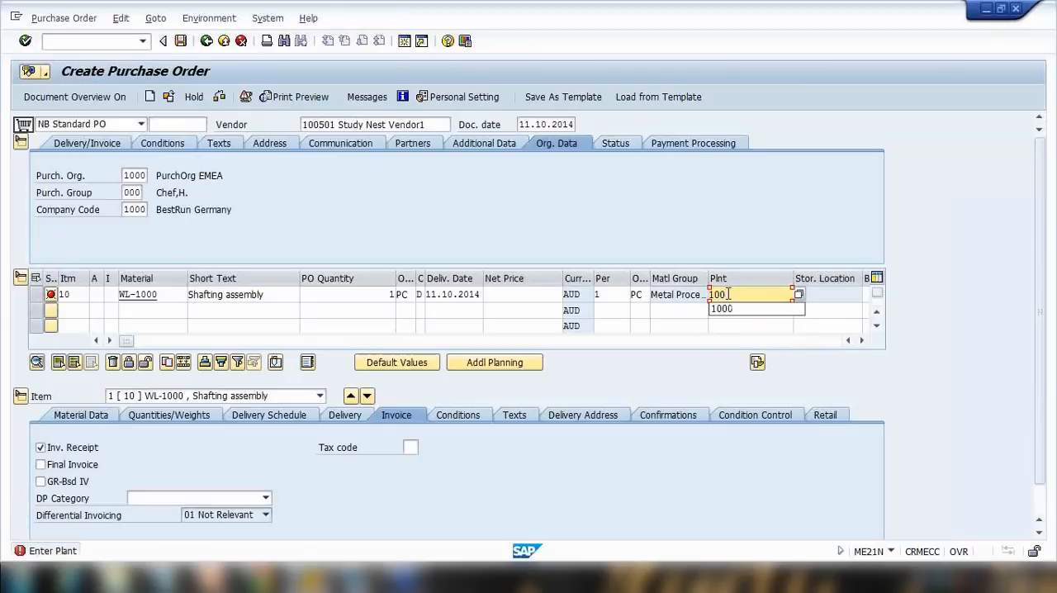
text(0)
key(Return)
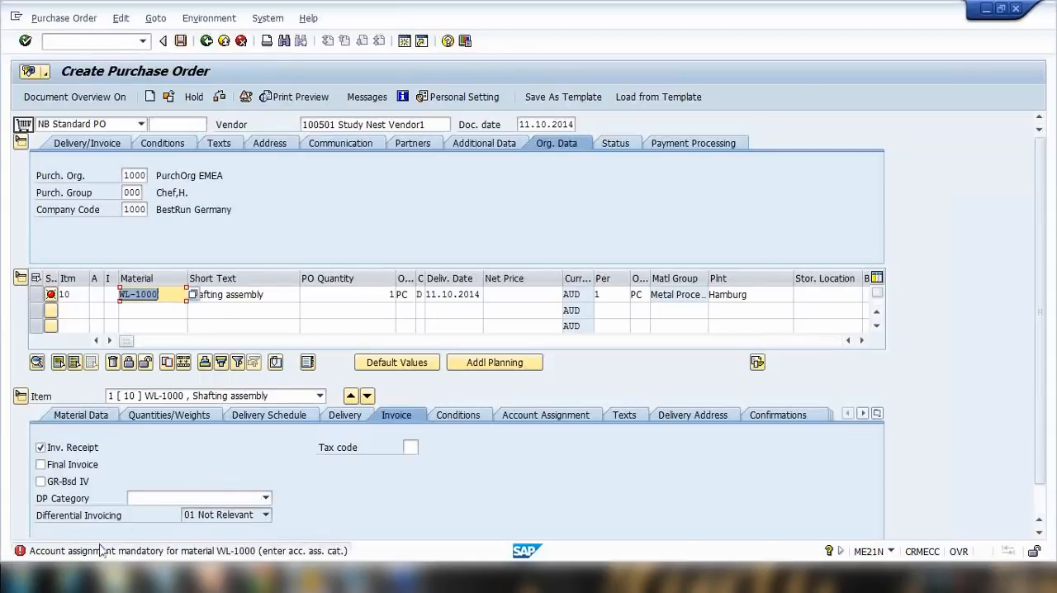
Set the item's account assignment category to K Cost center.
click(97, 294)
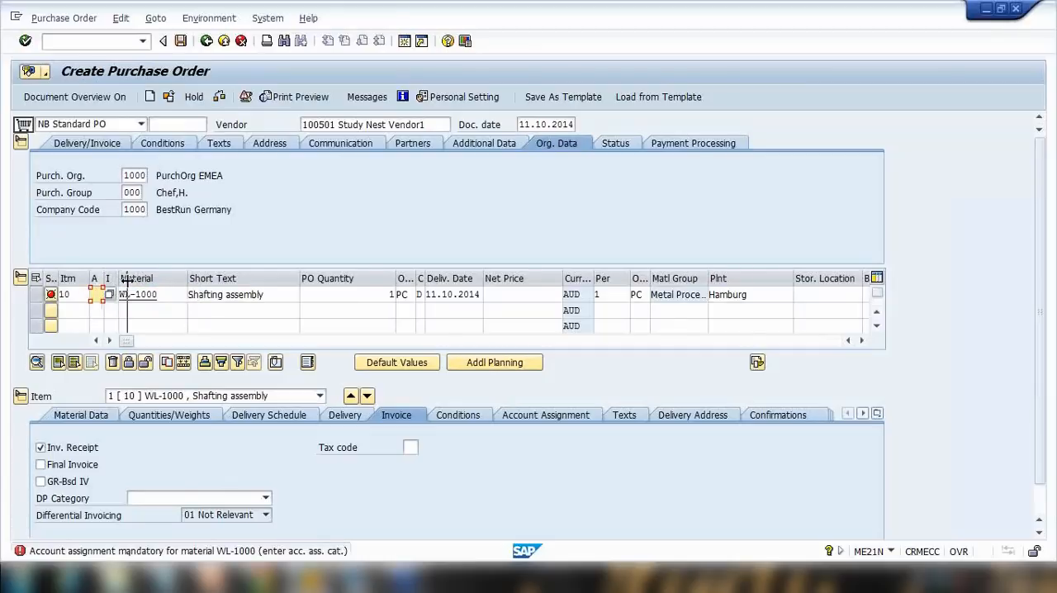
drag(126, 281, 127, 282)
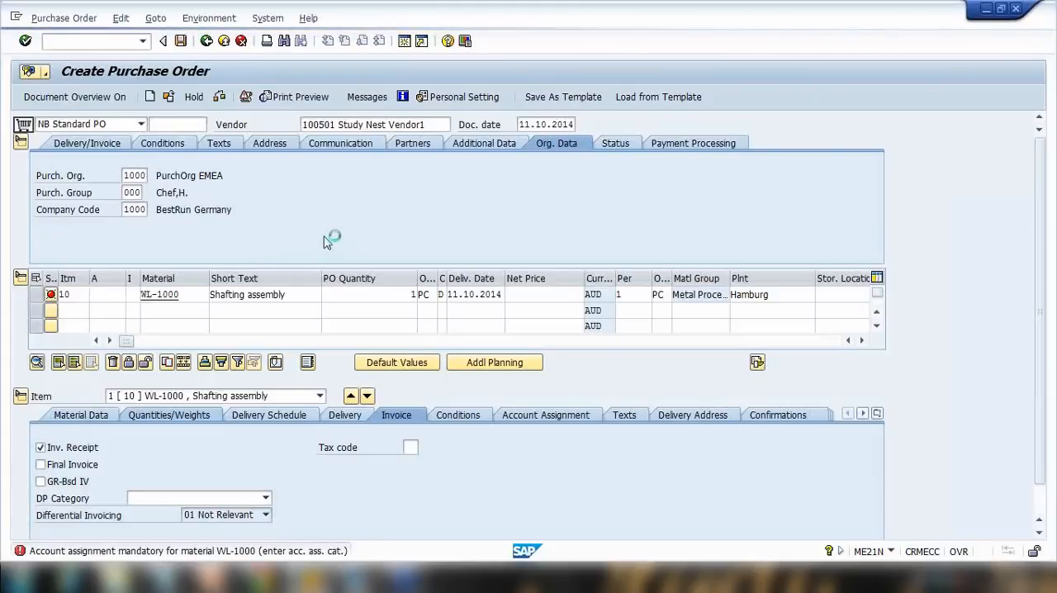
drag(222, 137, 450, 120)
click(275, 242)
scroll(312, 302, down, 1)
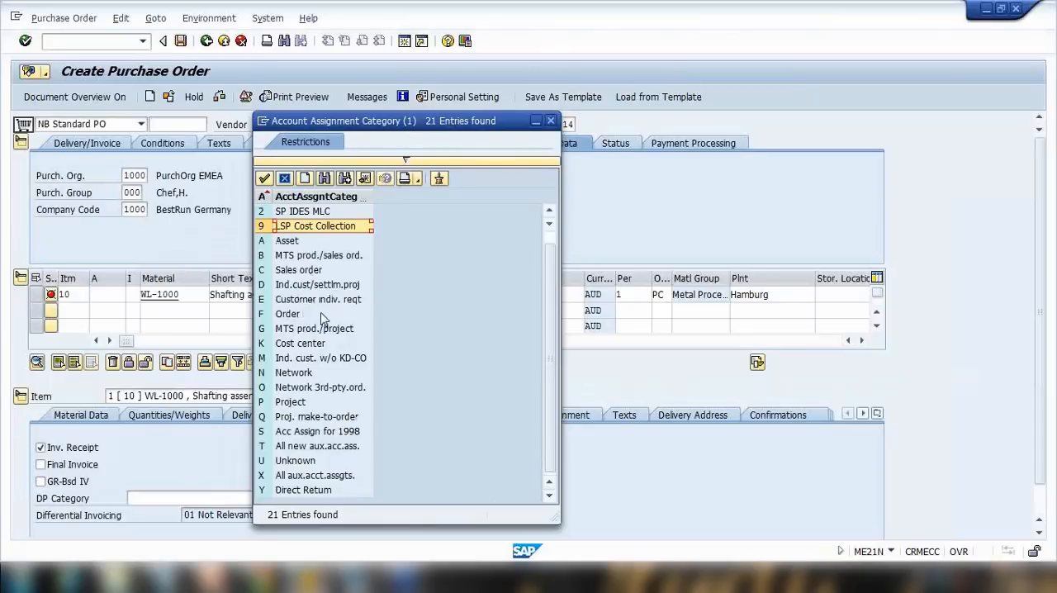
click(294, 344)
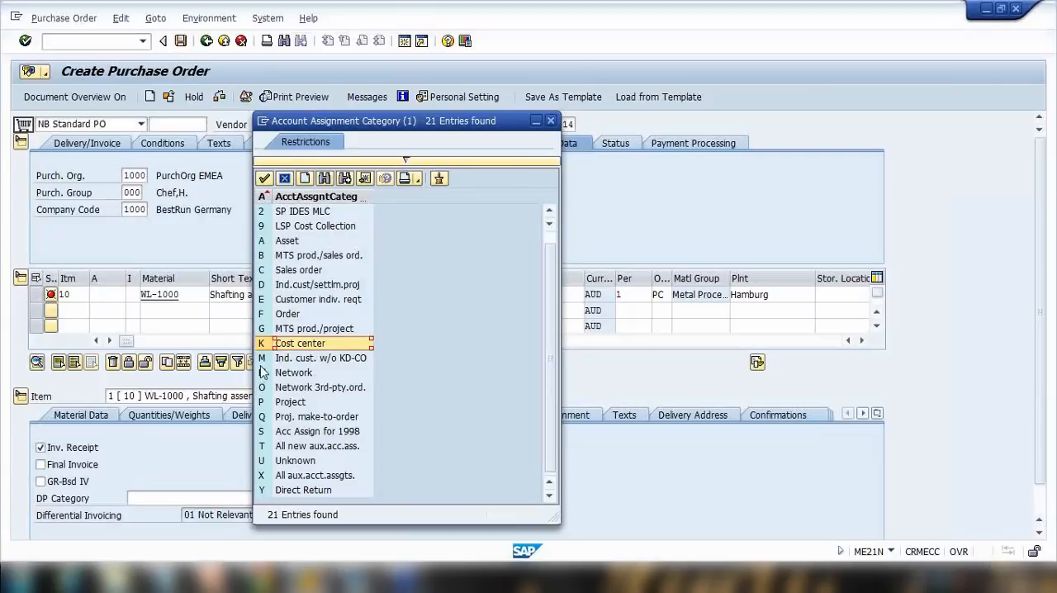
double_click(305, 350)
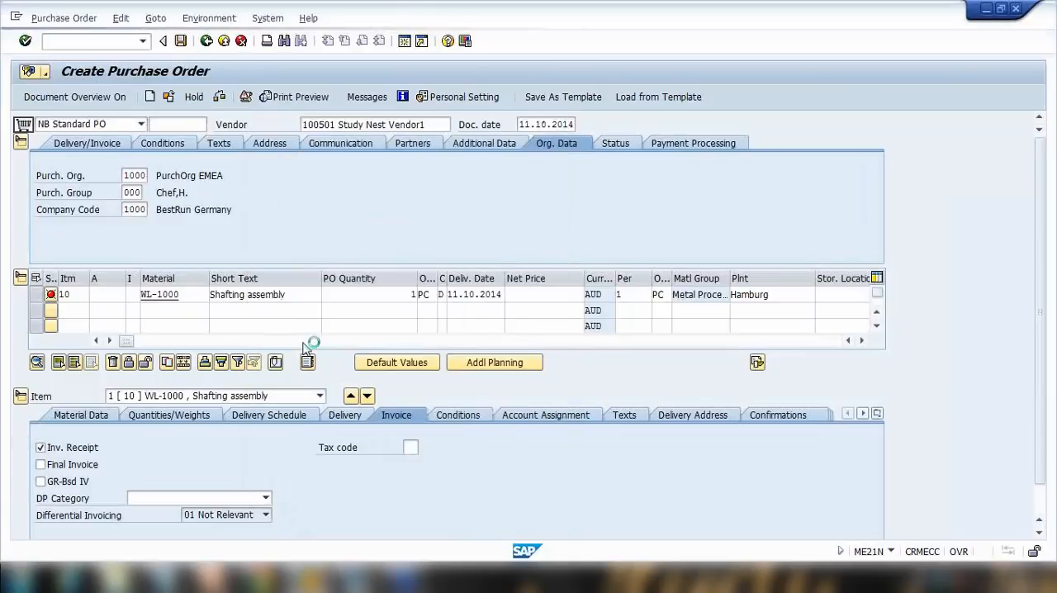
key(Return)
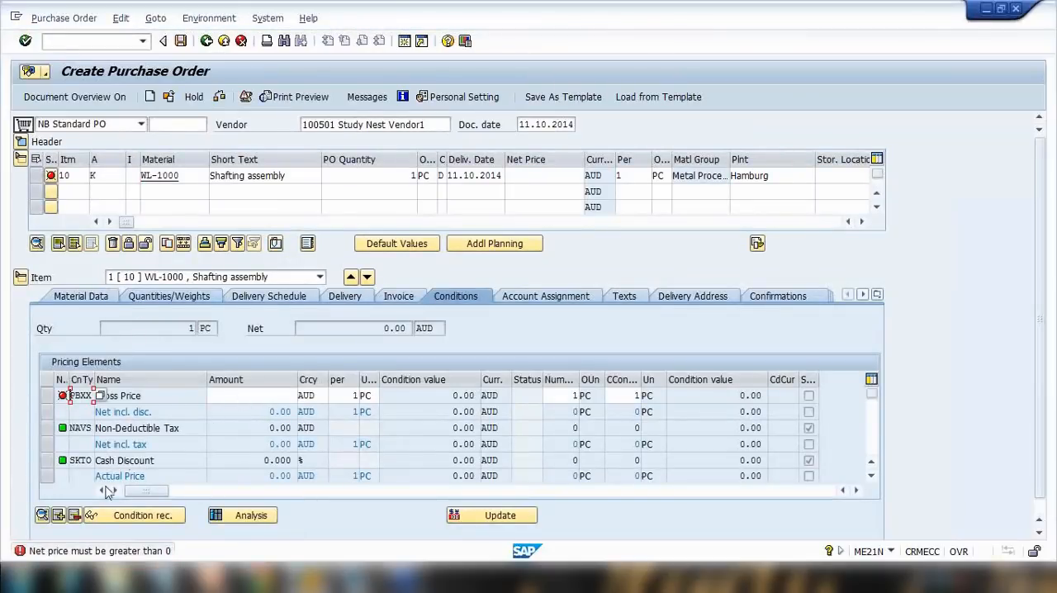
Enter a gross price amount of 11 in the item's pricing conditions.
click(233, 396)
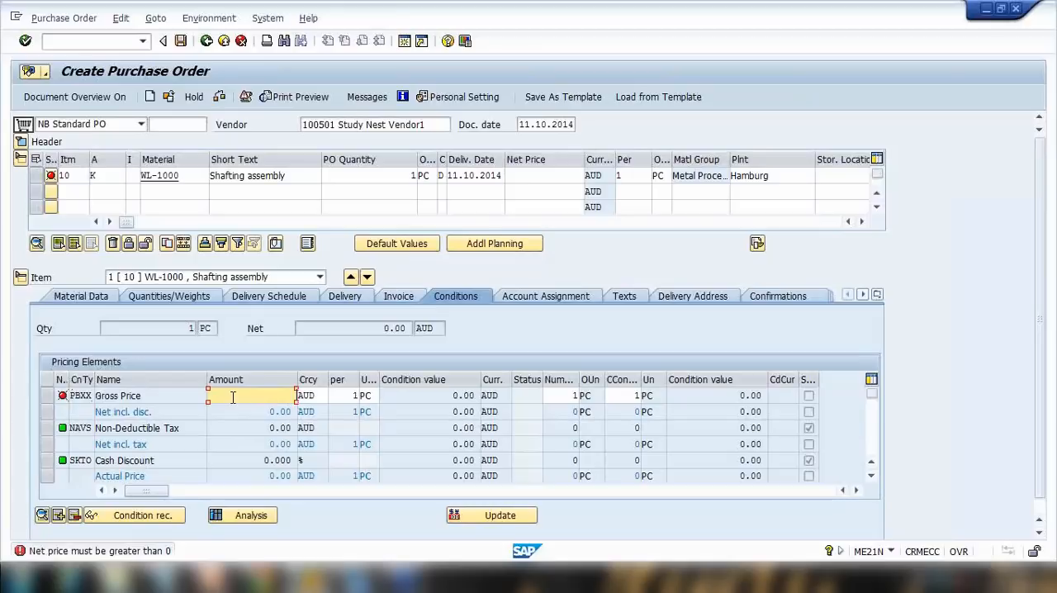
text(11)
key(Return)
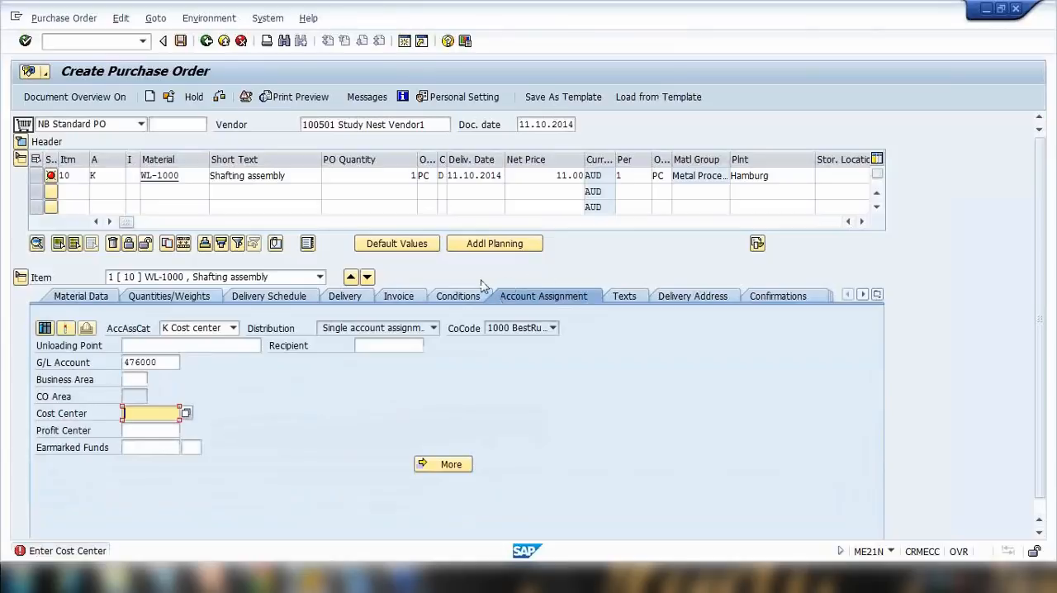
Set G/L account 400000 and cost center 40000 in the item's account assignment.
double_click(168, 362)
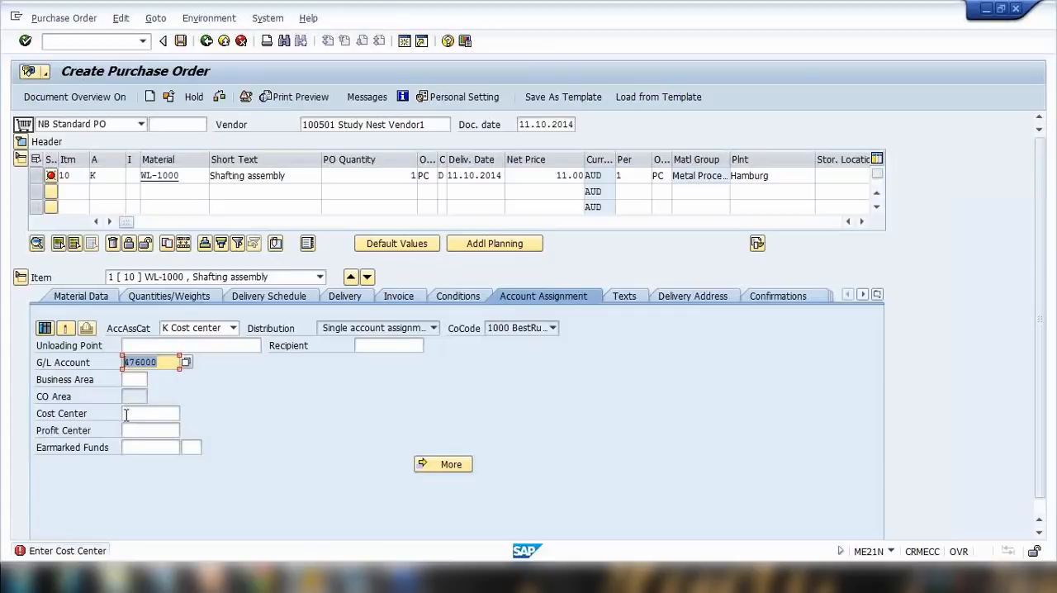
key(BackSpace)
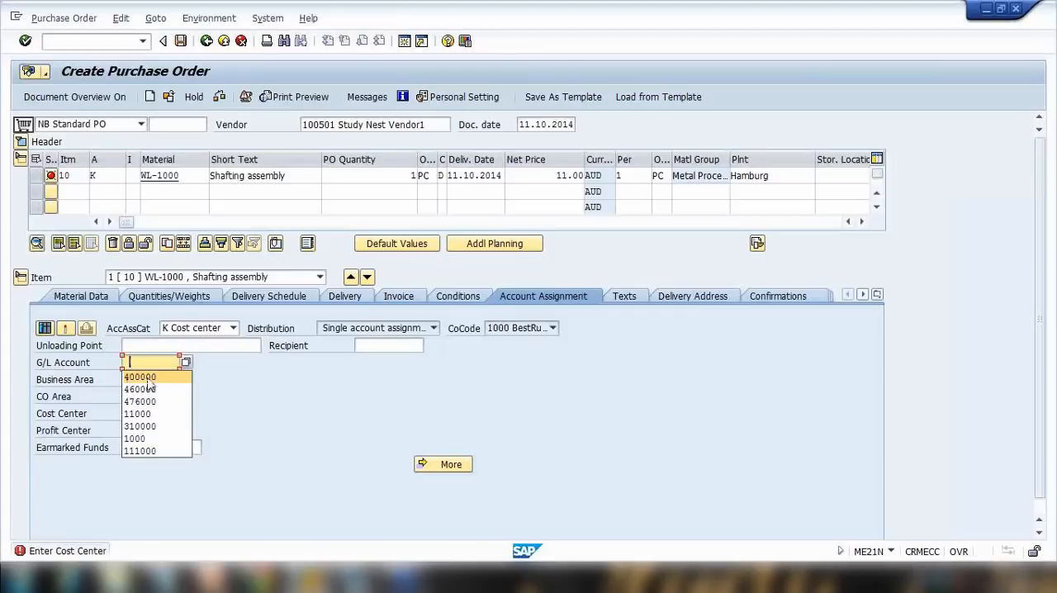
click(148, 378)
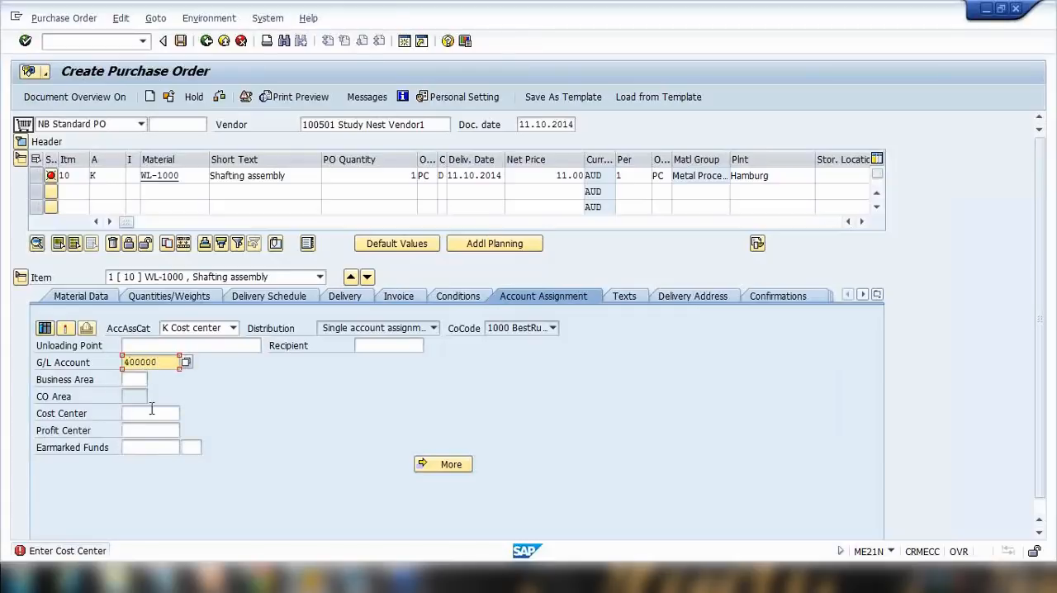
click(143, 412)
key(BackSpace)
click(144, 435)
double_click(164, 363)
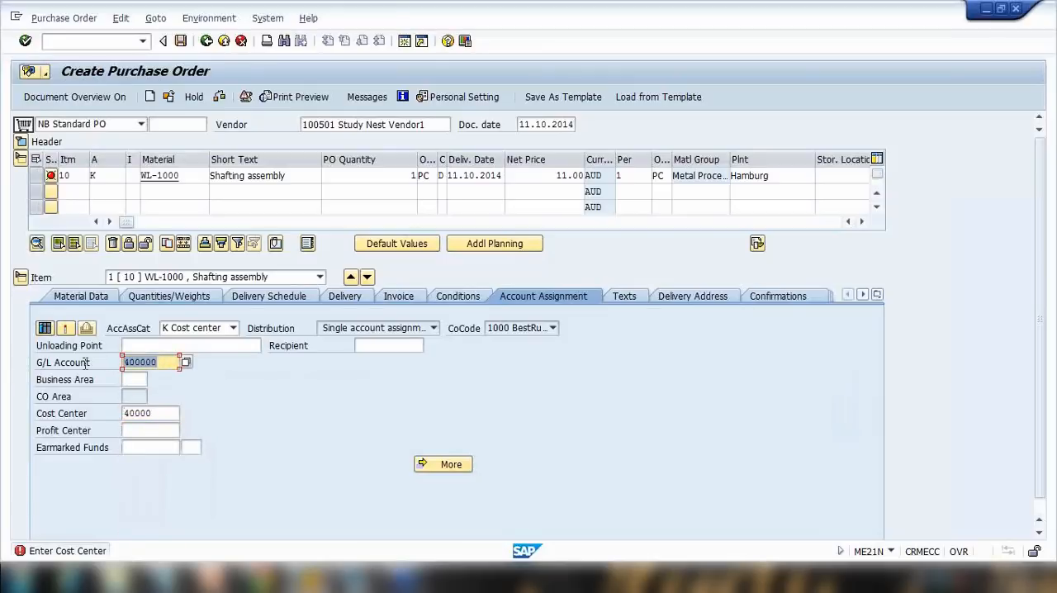
double_click(153, 413)
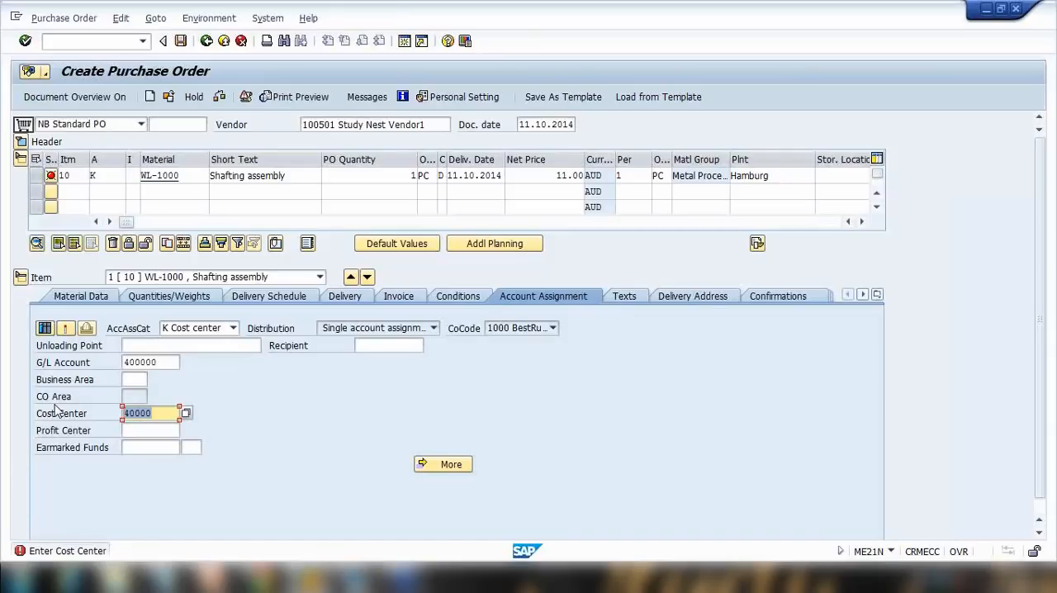
key(Return)
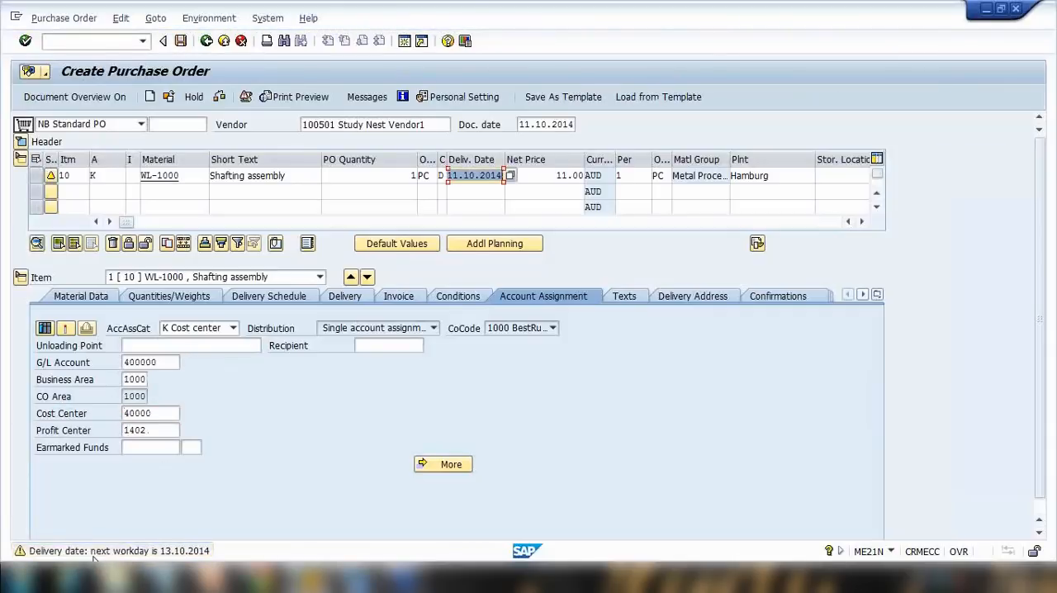
key(Return)
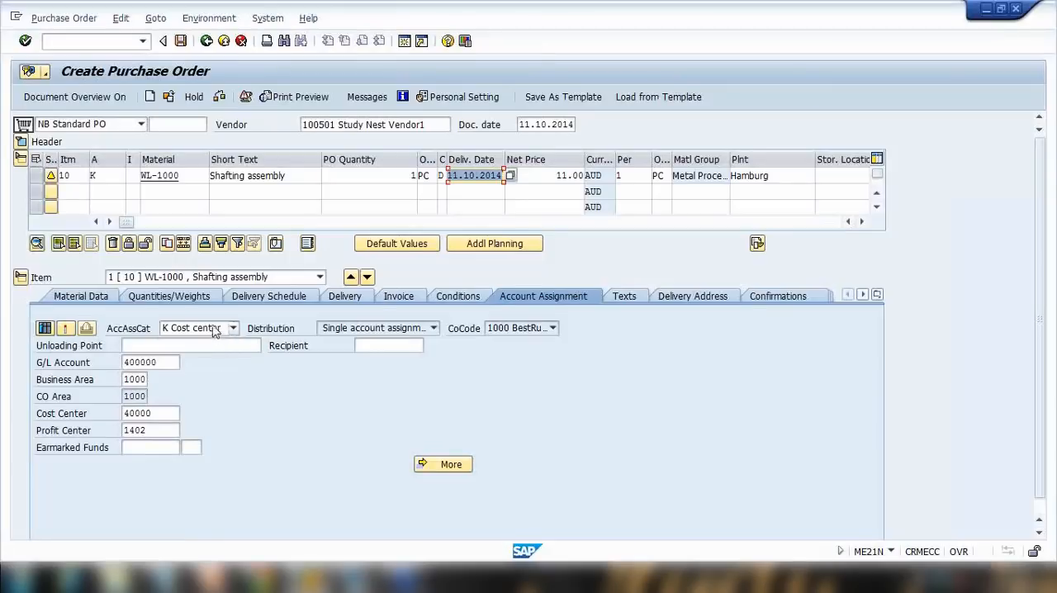
click(104, 178)
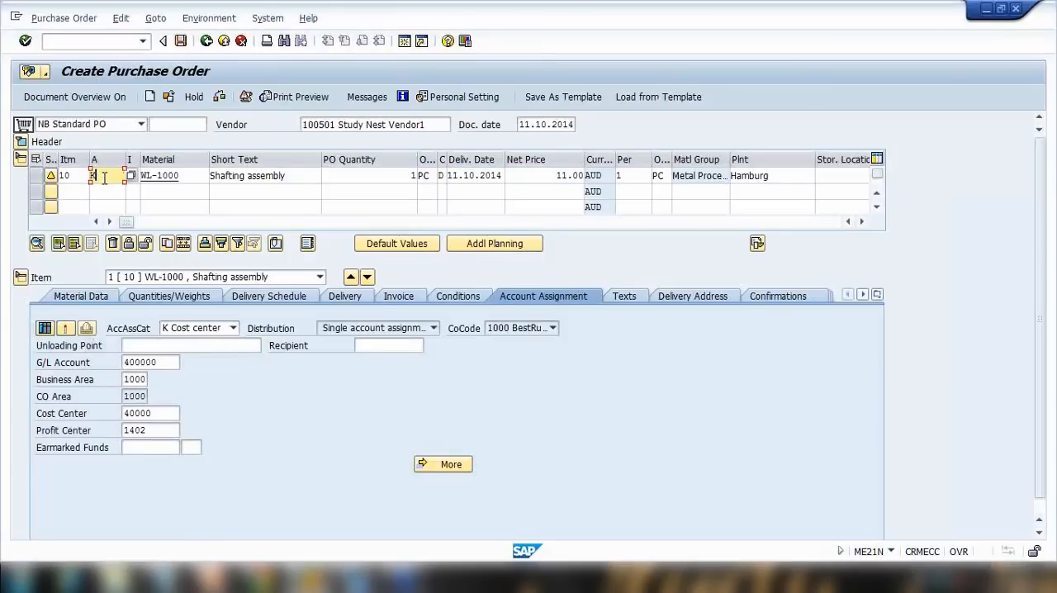
click(155, 345)
key(Tab)
key(Tab)
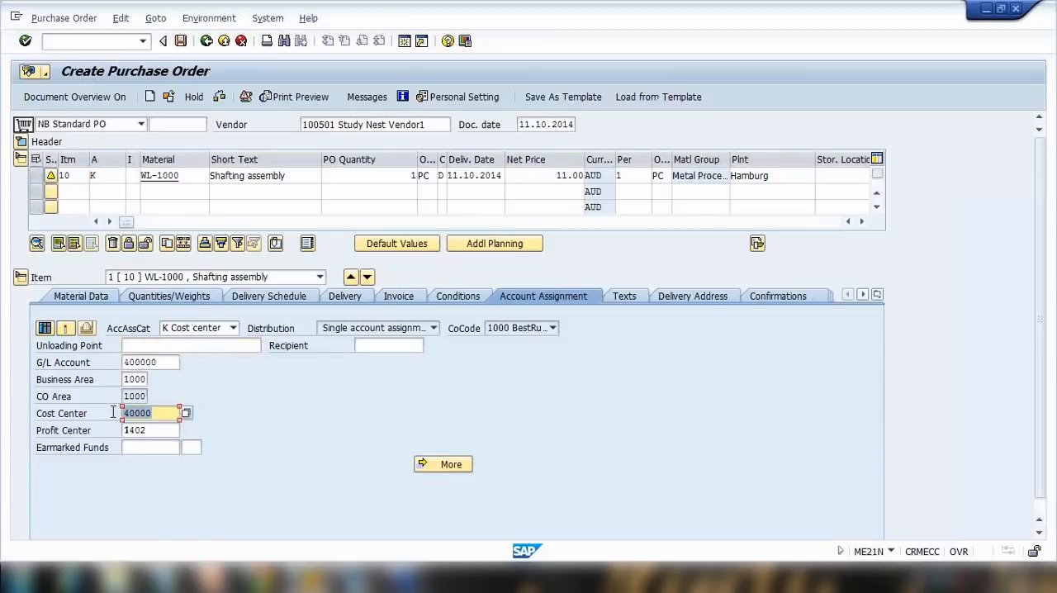
click(104, 176)
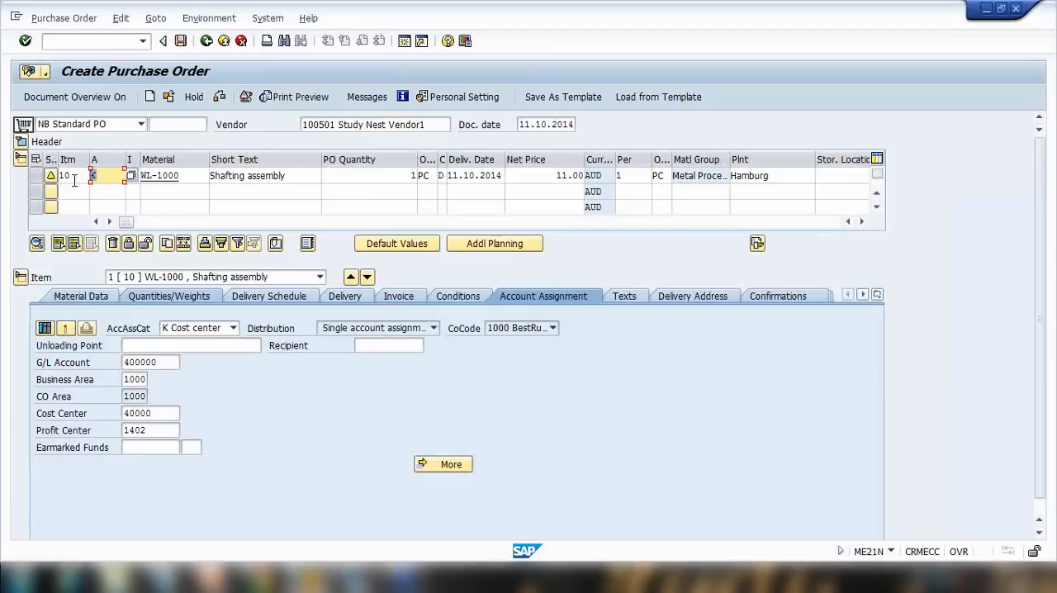
Change the item's account assignment category to A Asset.
click(190, 329)
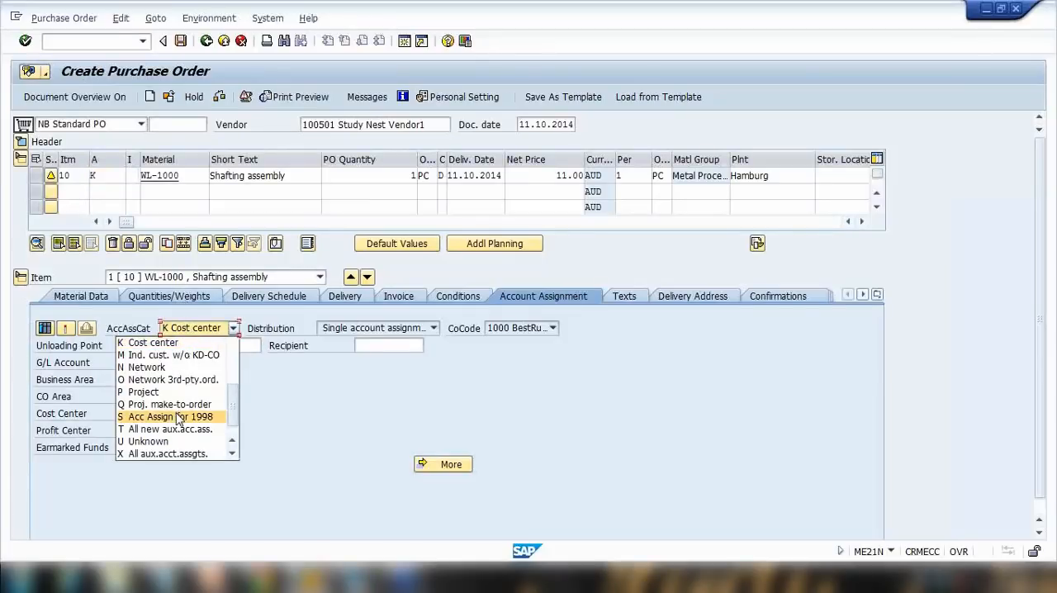
scroll(178, 420, down, 1)
scroll(179, 420, up, 4)
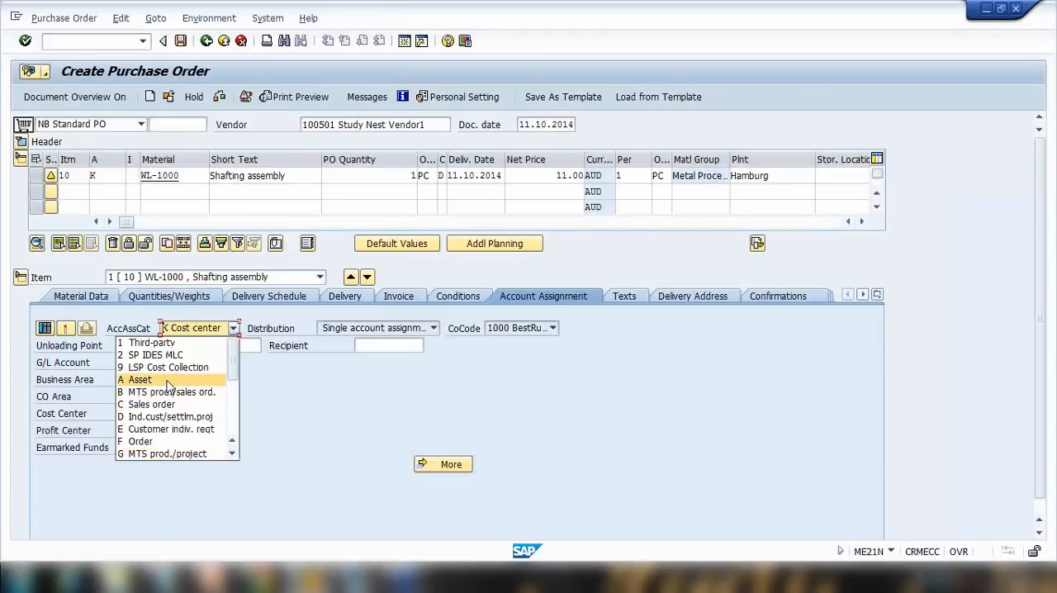
click(167, 382)
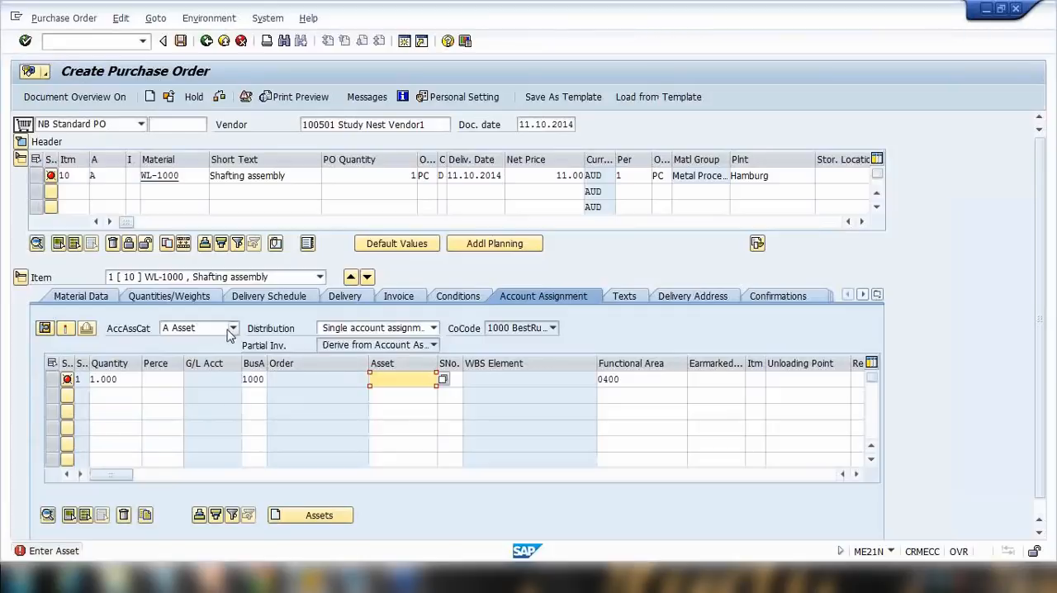
Change the item's account assignment category back to K Cost center and enter cost center 40000.
click(105, 176)
click(192, 328)
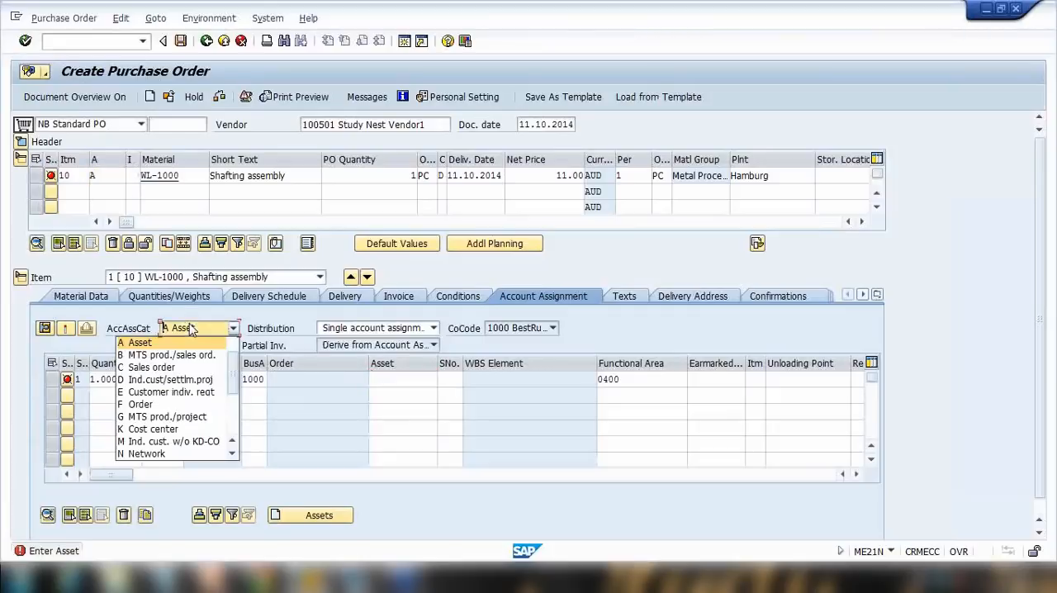
scroll(170, 429, down, 1)
click(169, 392)
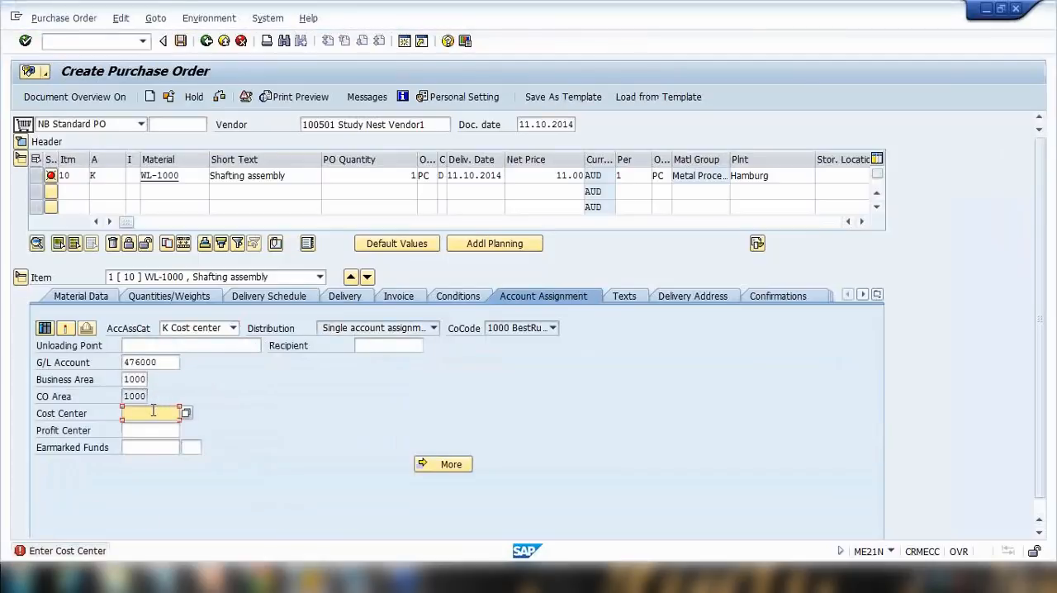
click(152, 412)
click(153, 425)
Try setting the item's account assignment category to U Unknown and confirm the entry.
click(194, 328)
click(258, 393)
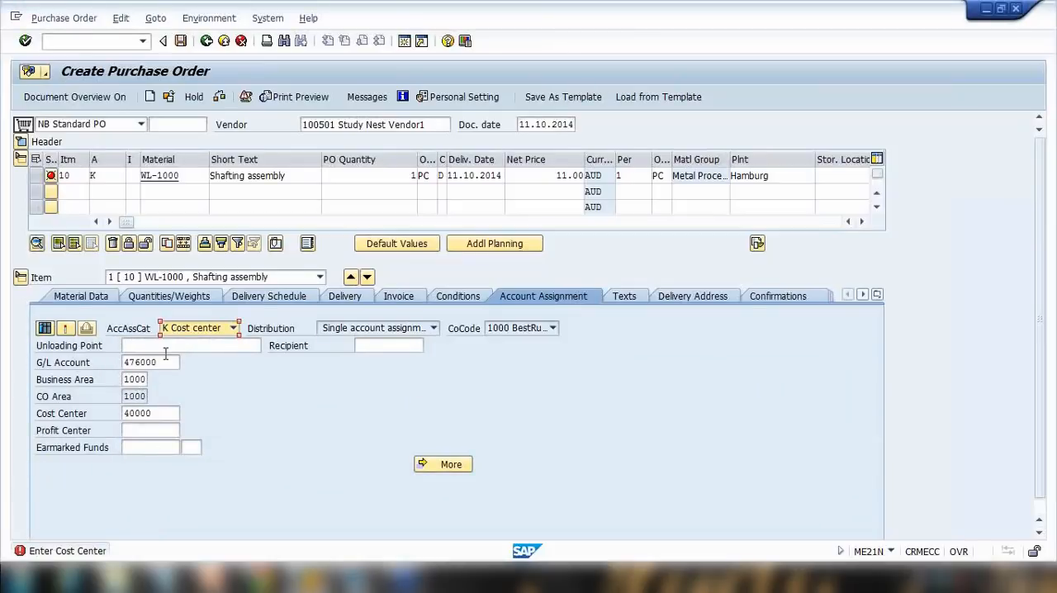
click(187, 329)
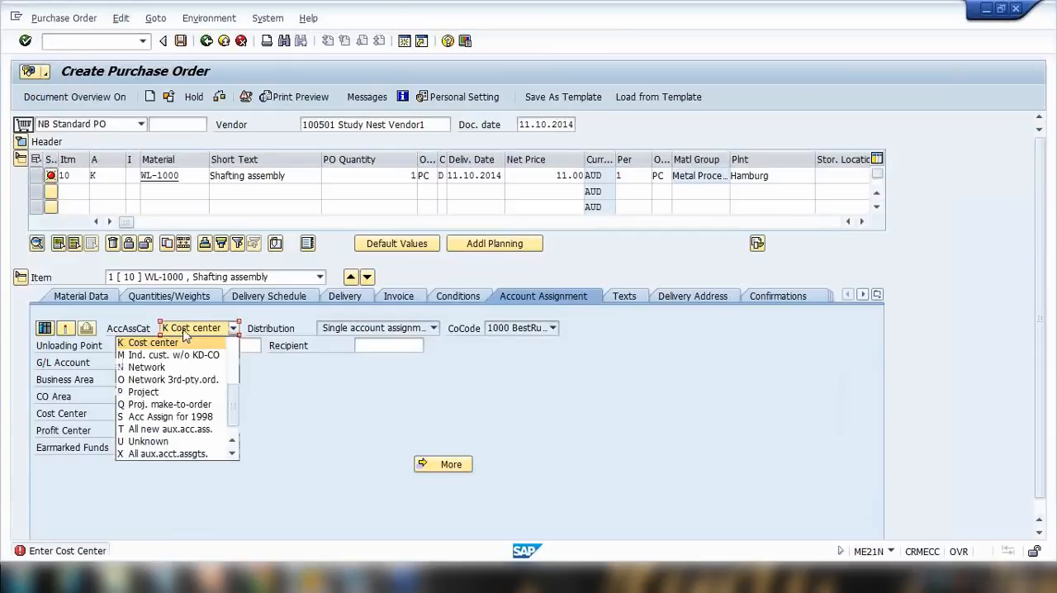
click(162, 442)
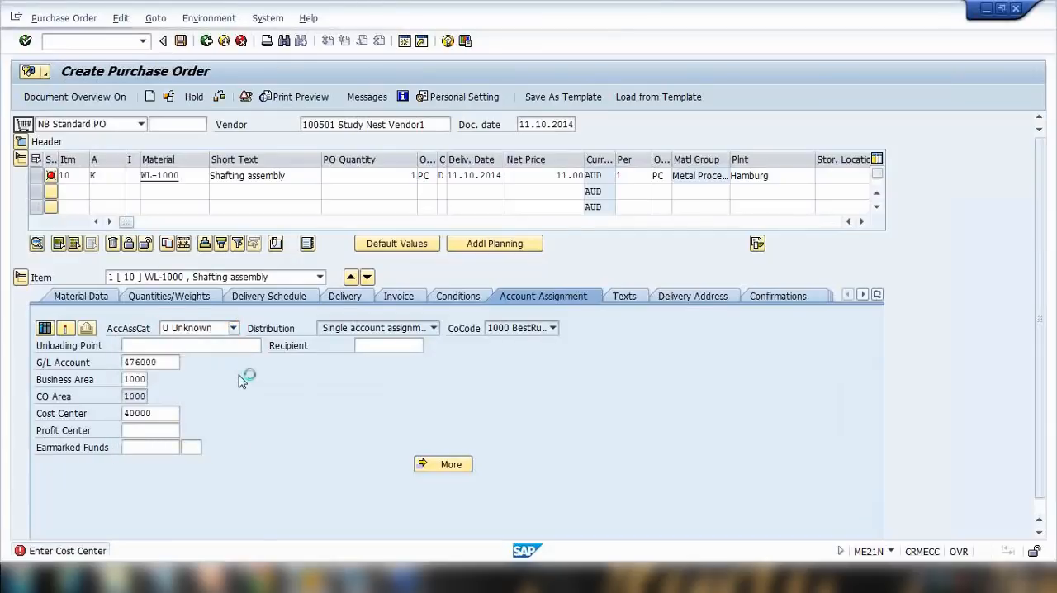
key(Return)
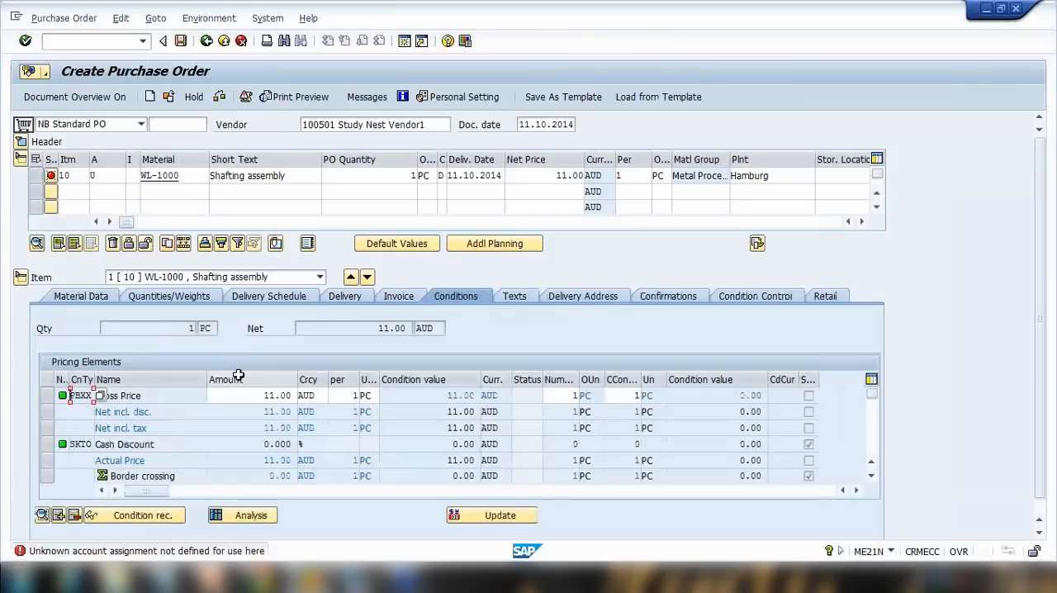
Set the item's account assignment category to K Cost center from the item row's search help.
click(110, 173)
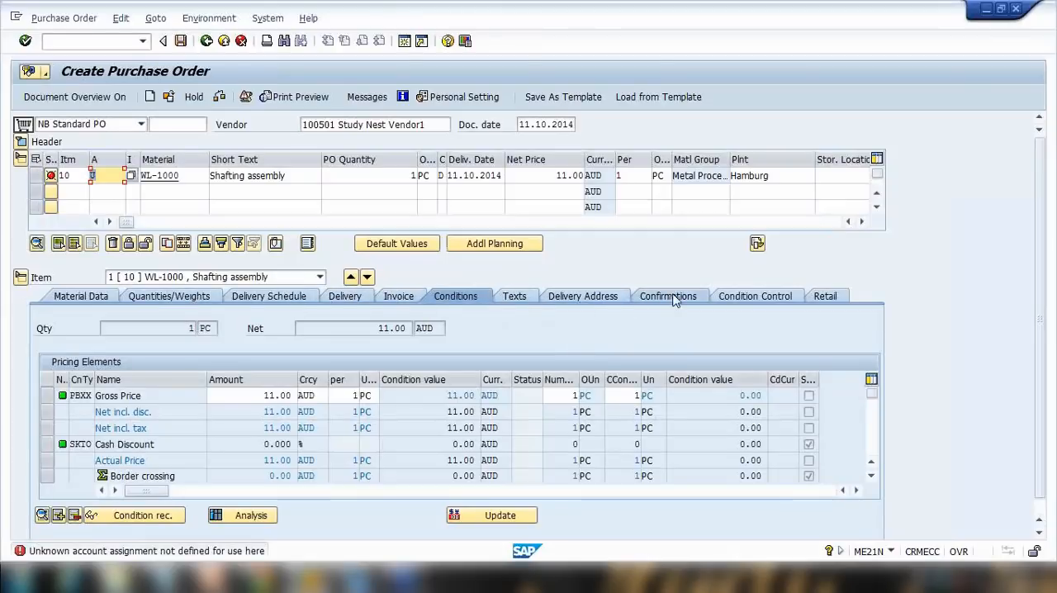
click(131, 175)
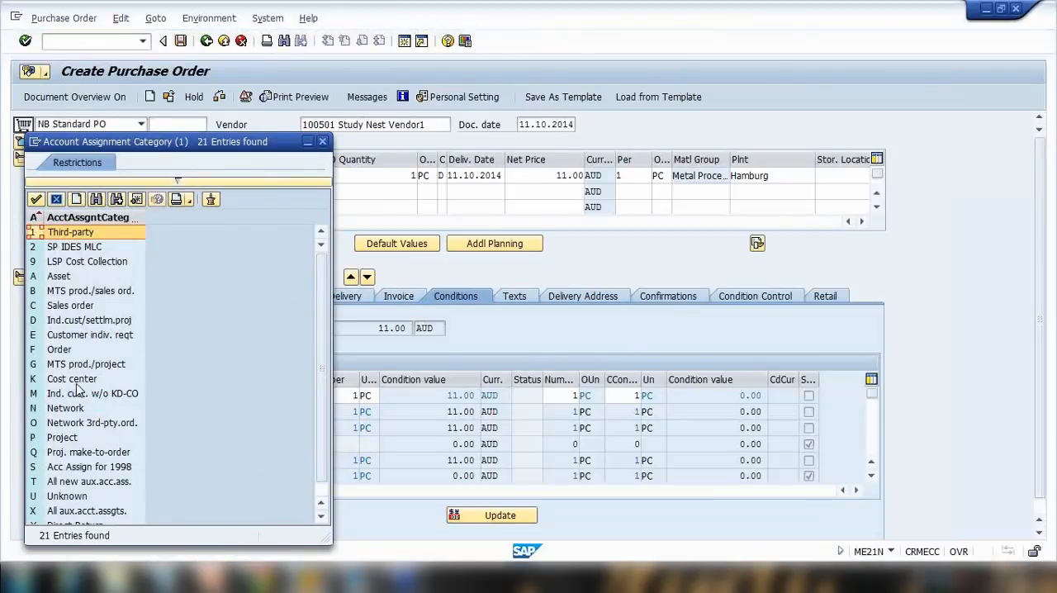
double_click(77, 381)
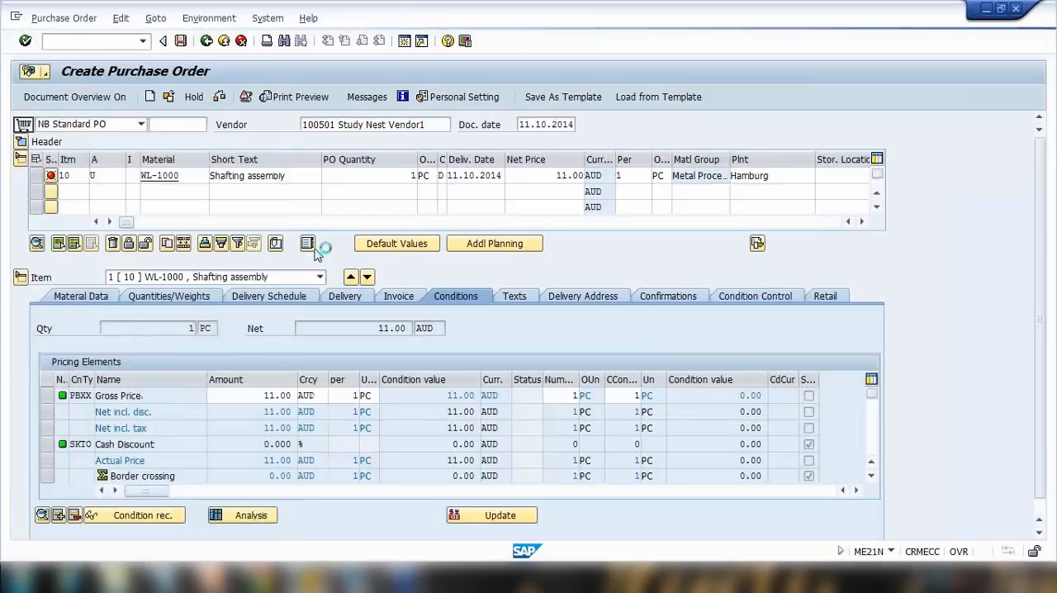
key(Return)
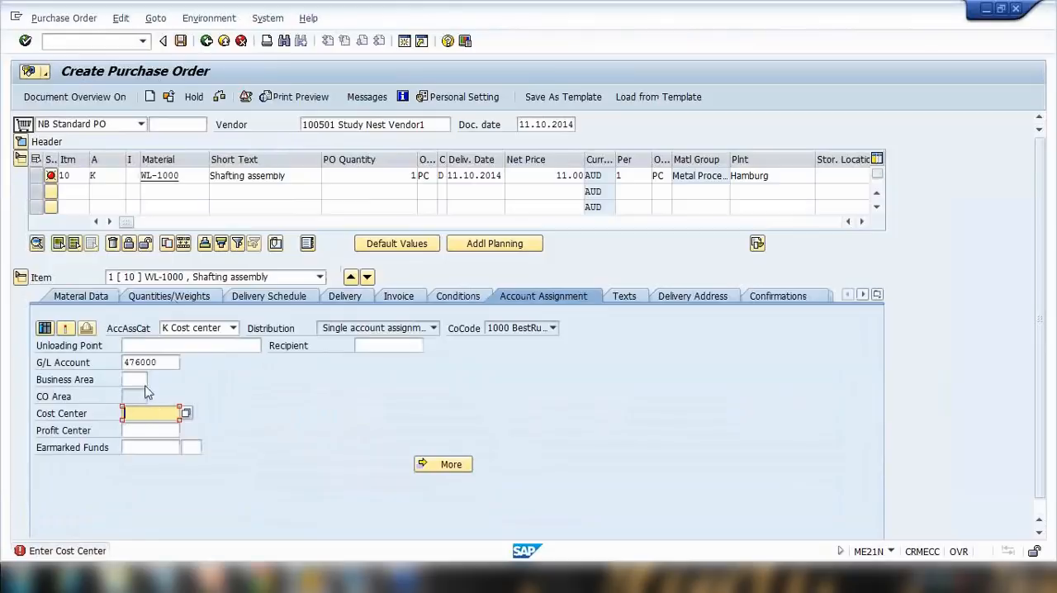
Enter G/L account 400000 and cost center 40000 in the item's account assignment and confirm.
click(107, 366)
click(161, 376)
click(154, 410)
click(138, 428)
key(Return)
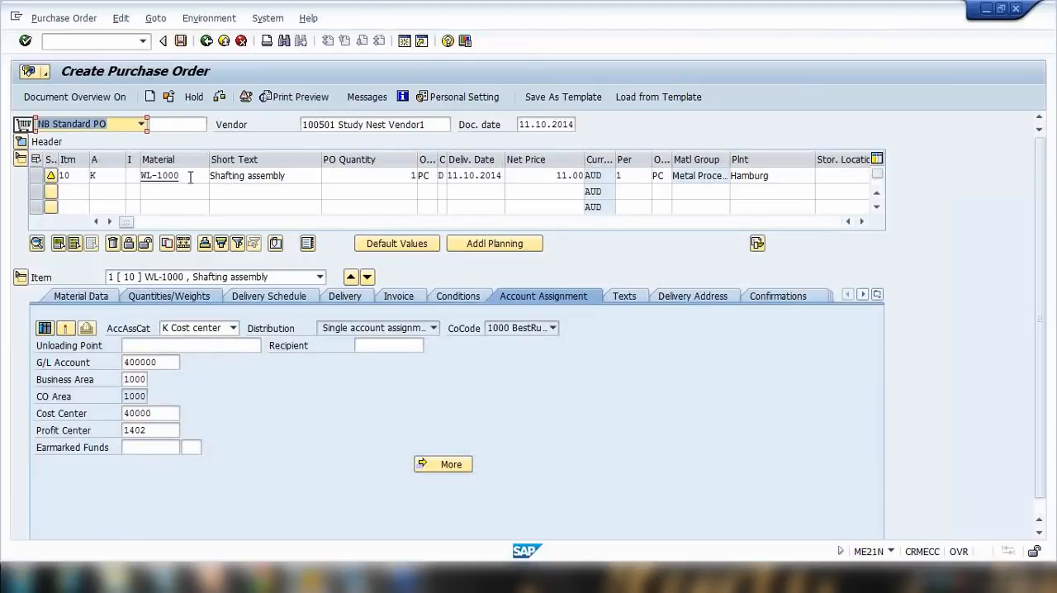
Review the list of available account assignment categories for the item row.
drag(197, 176, 172, 162)
click(110, 175)
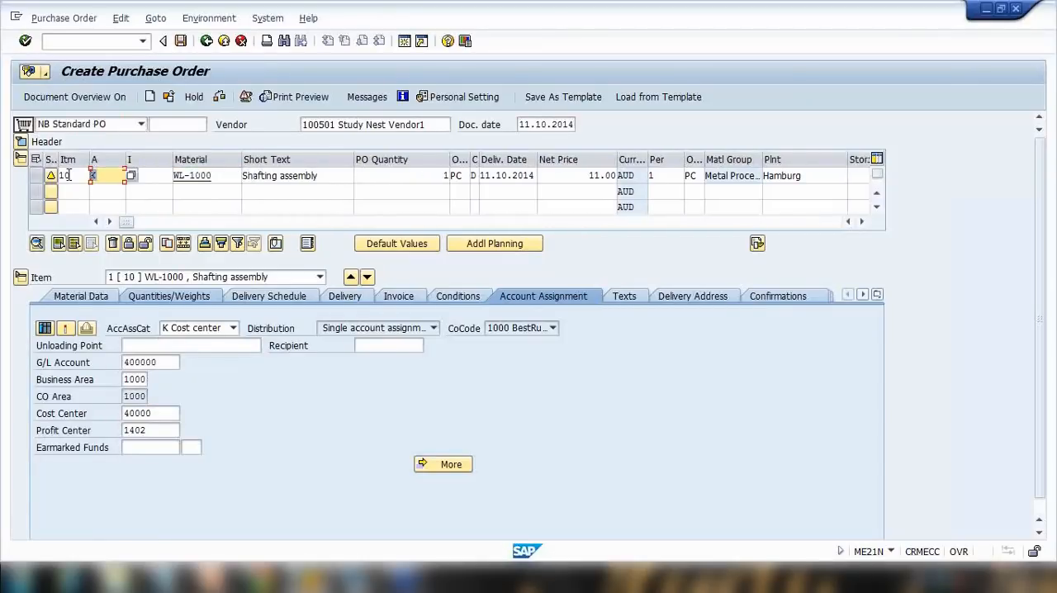
click(132, 175)
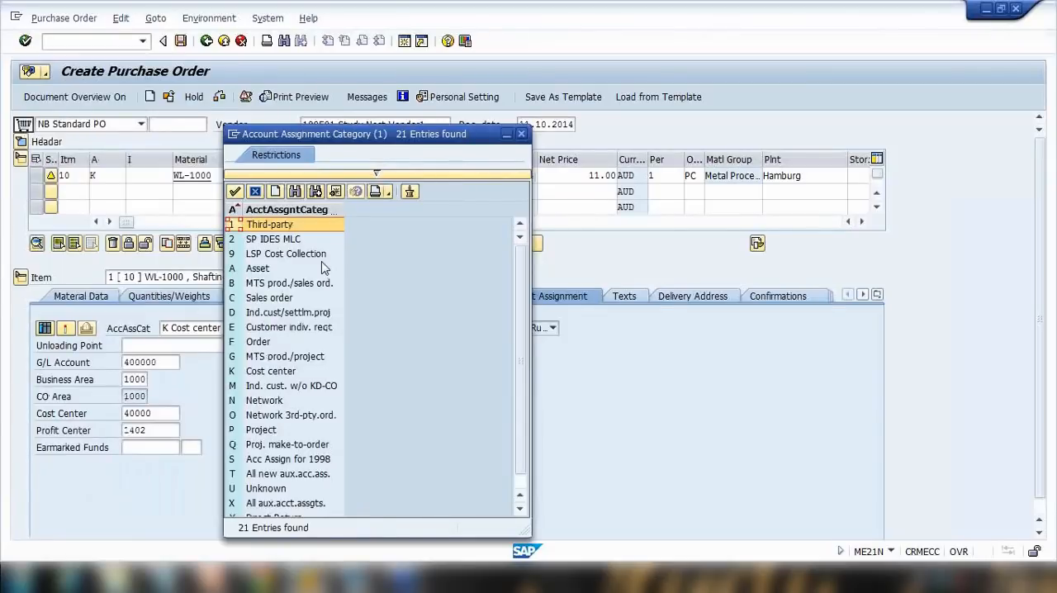
click(521, 133)
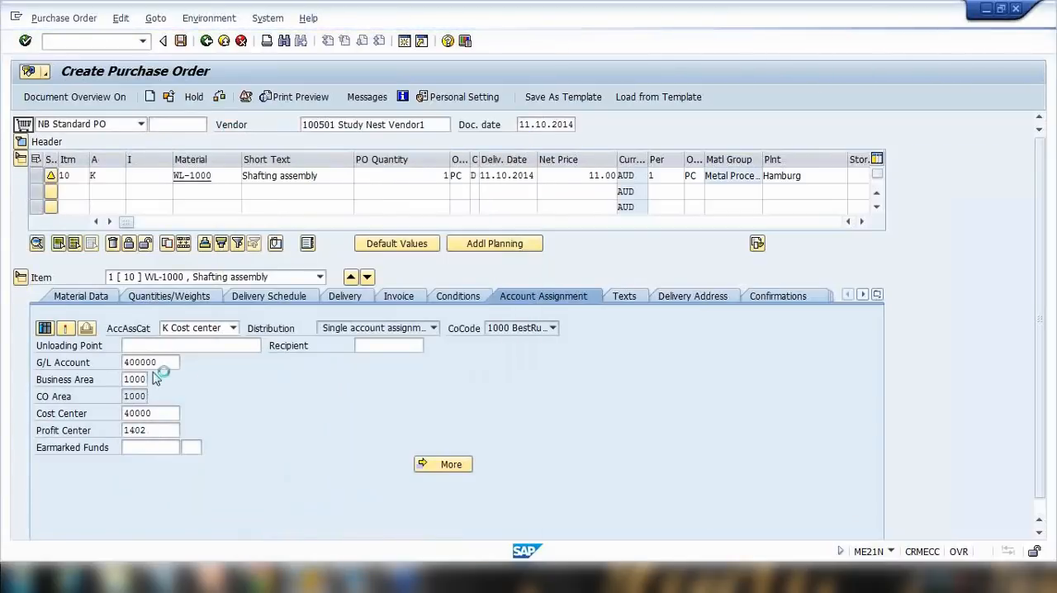
click(94, 175)
click(212, 175)
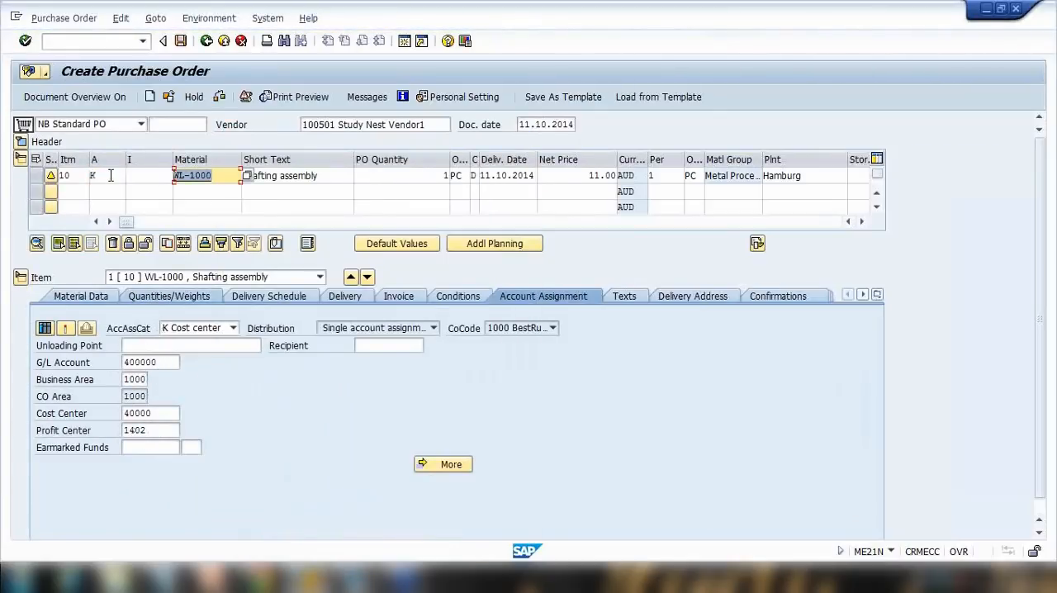
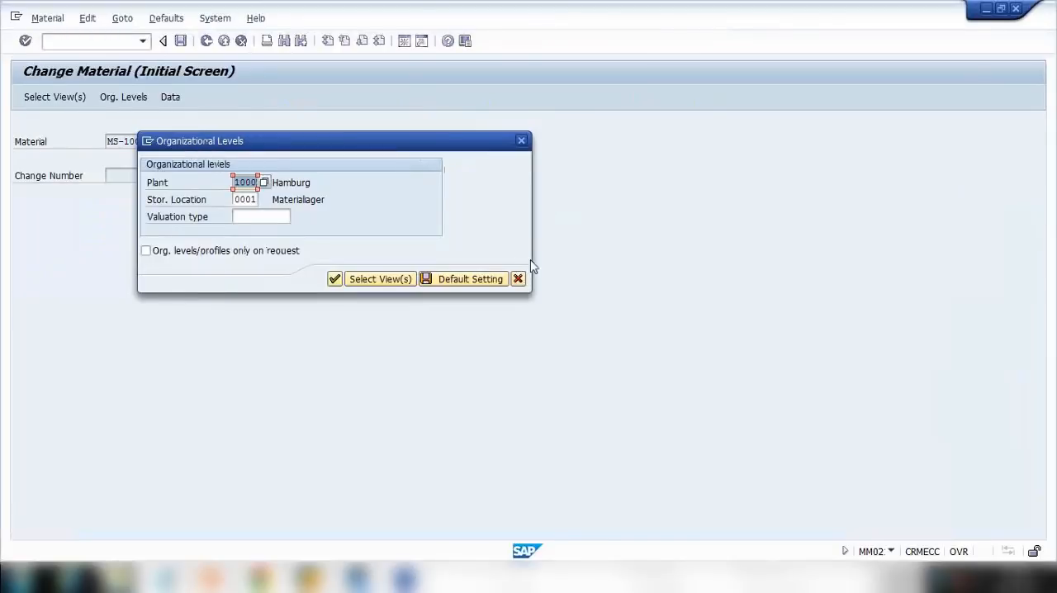
Open material HT-1010 for change in plant 1000 and display its Accounting 1 view.
click(518, 278)
key(BackSpace)
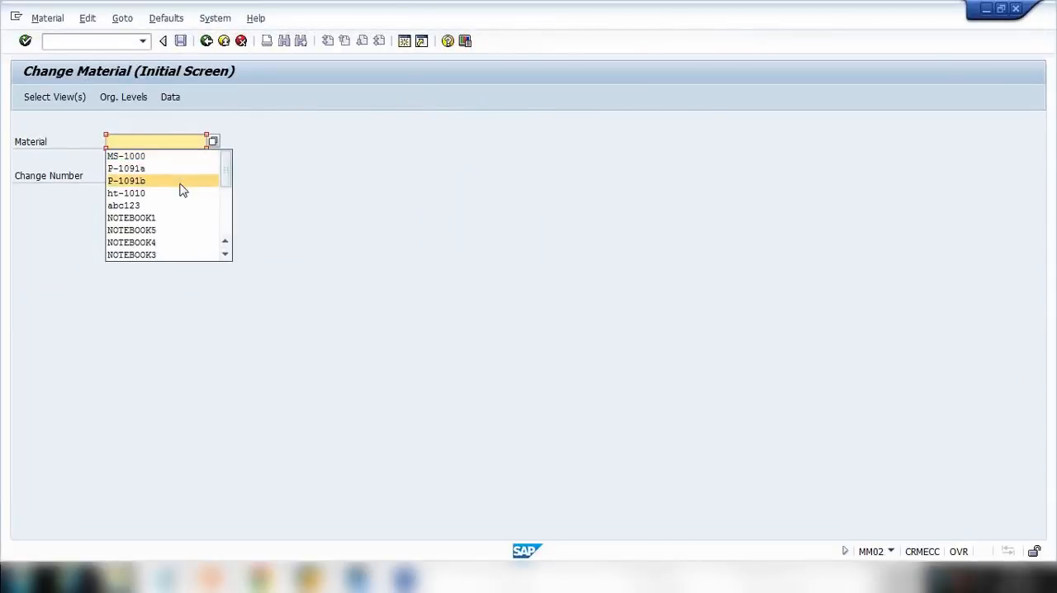
click(181, 193)
key(Return)
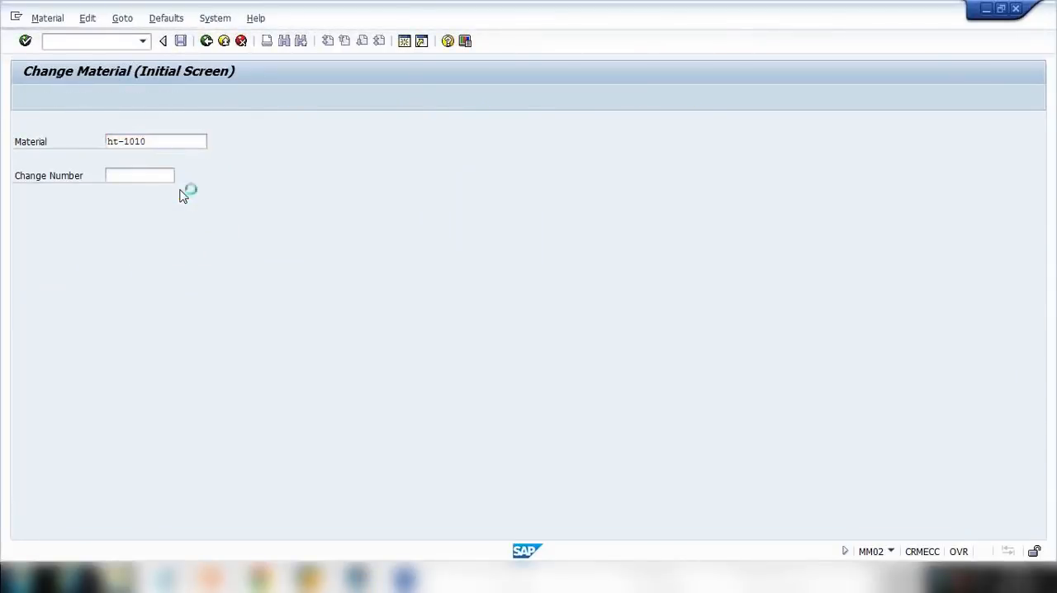
key(Return)
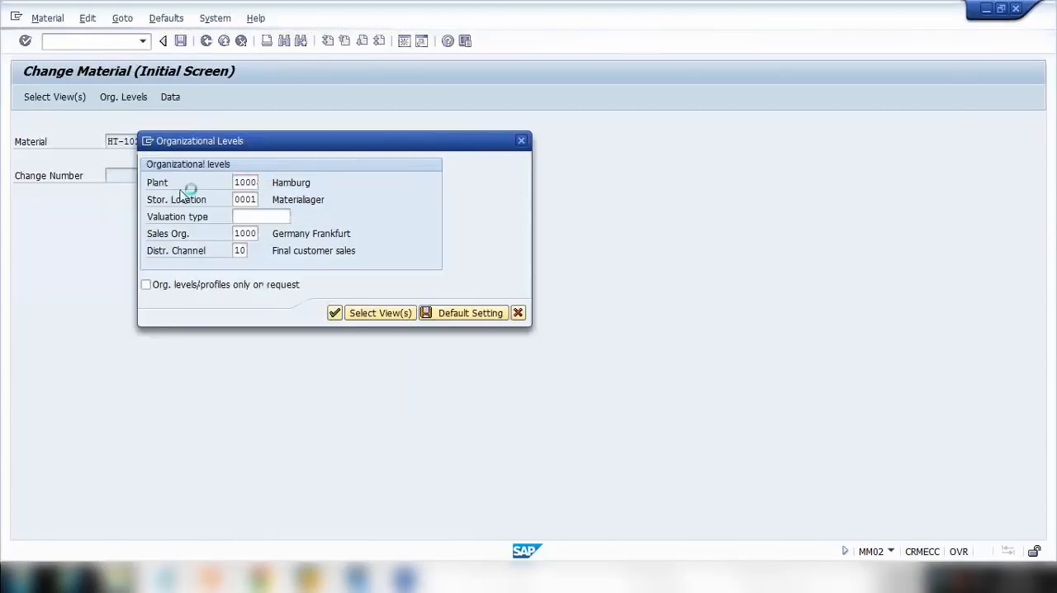
key(Return)
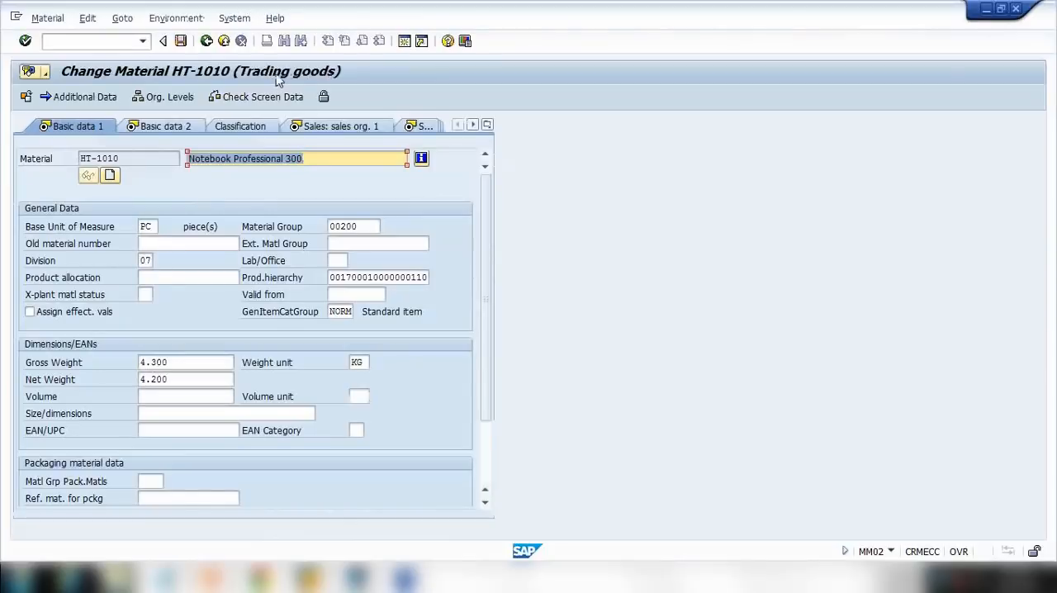
click(487, 126)
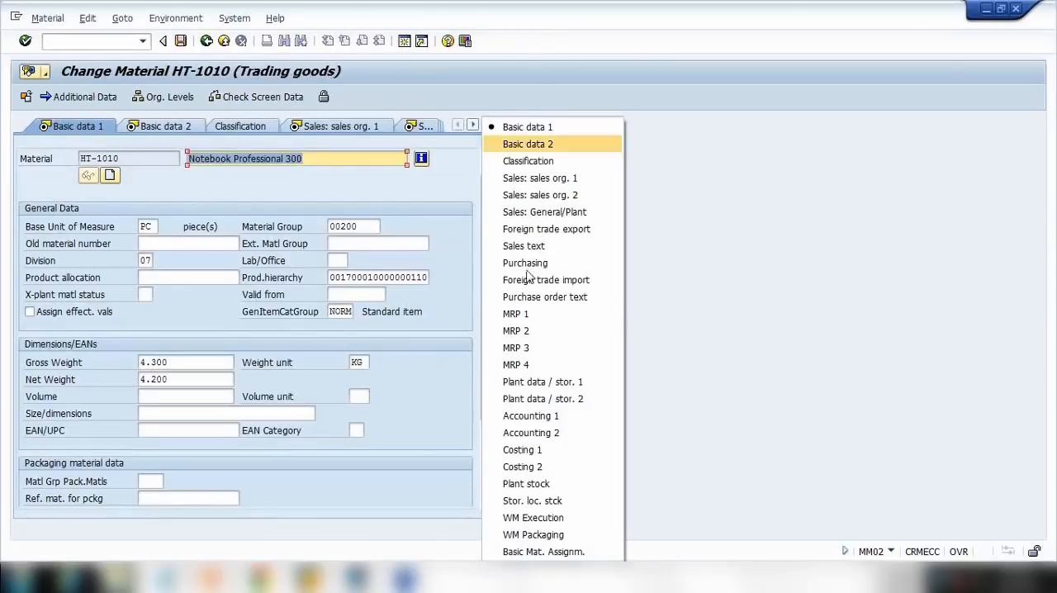
click(554, 418)
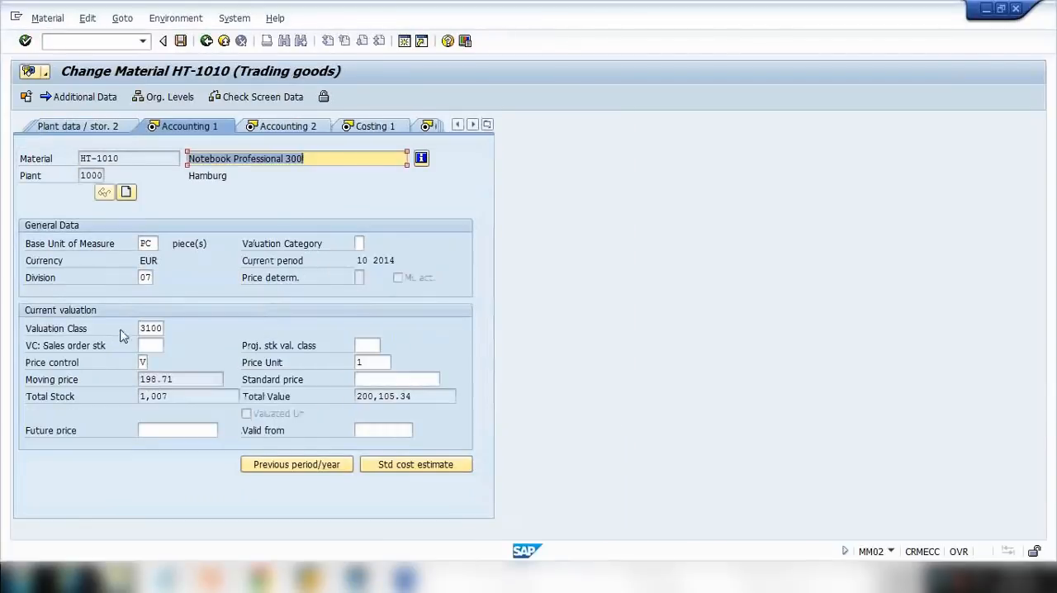
Review the valuation classes available for the material, keeping 3100 Trading goods.
drag(143, 328, 168, 328)
click(167, 329)
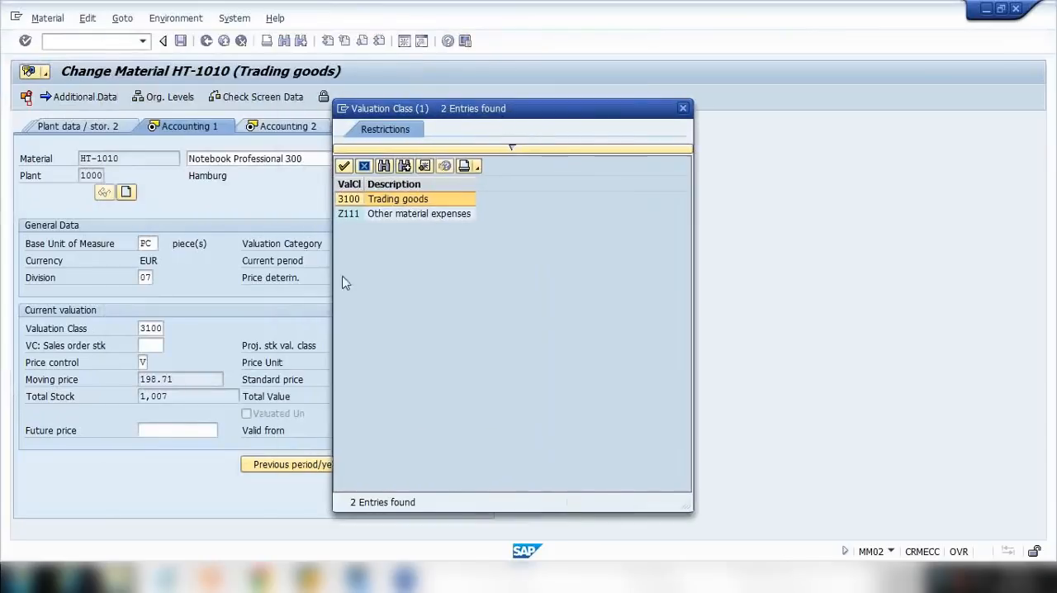
double_click(348, 199)
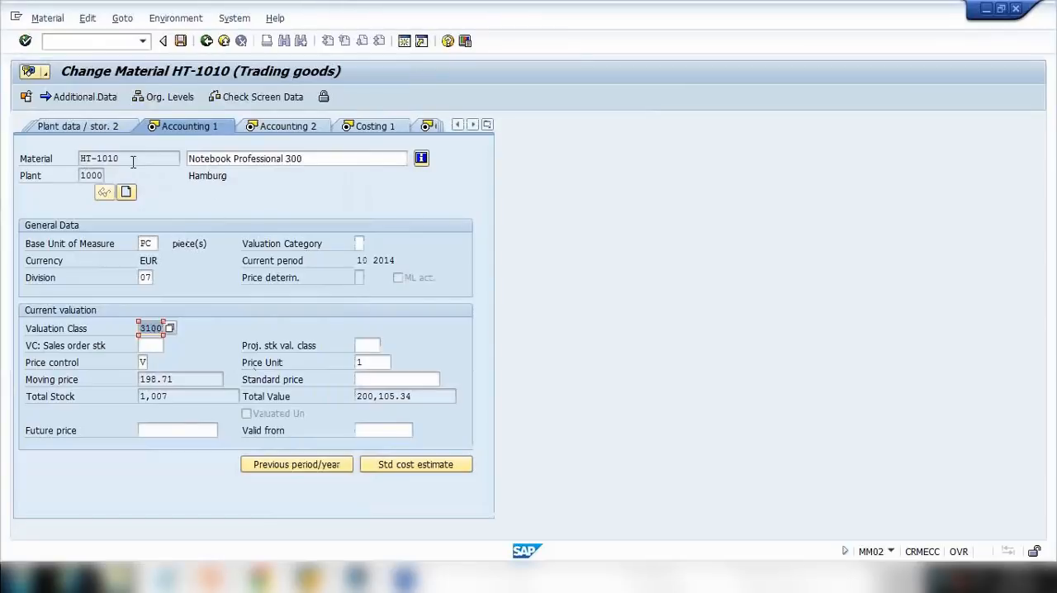
click(121, 158)
click(146, 329)
Switch to Notepad and write the note 'Stock Material ==> Valuation class'.
click(163, 581)
text(Stock Material ==> Valuar)
key(BackSpace)
text(tion v)
key(BackSpace)
text(cl)
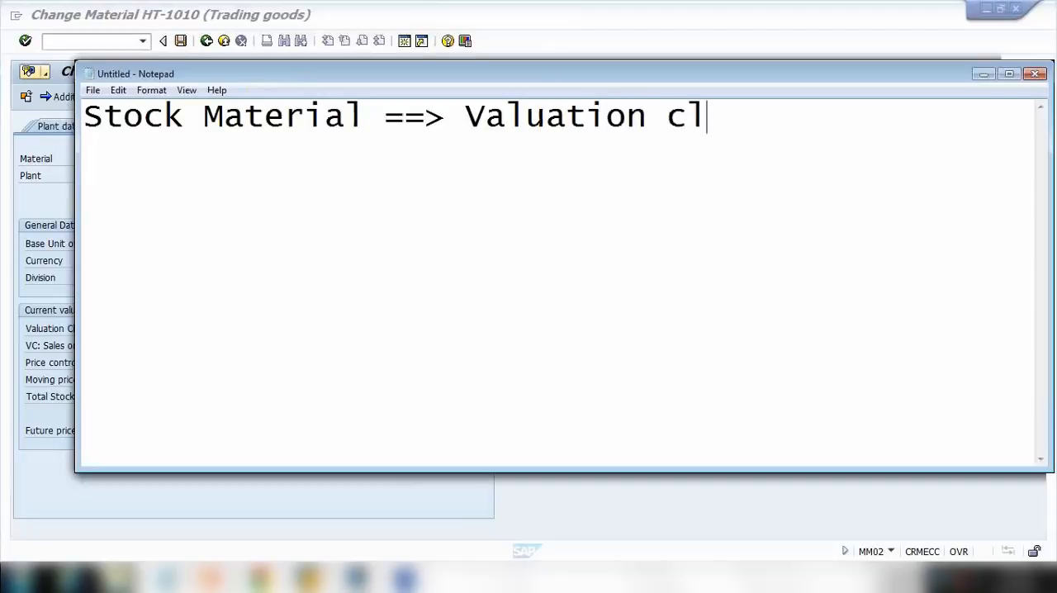
text(ass)
Move '==> Valuation class' onto its own line below 'Stock Material'.
drag(486, 122, 826, 112)
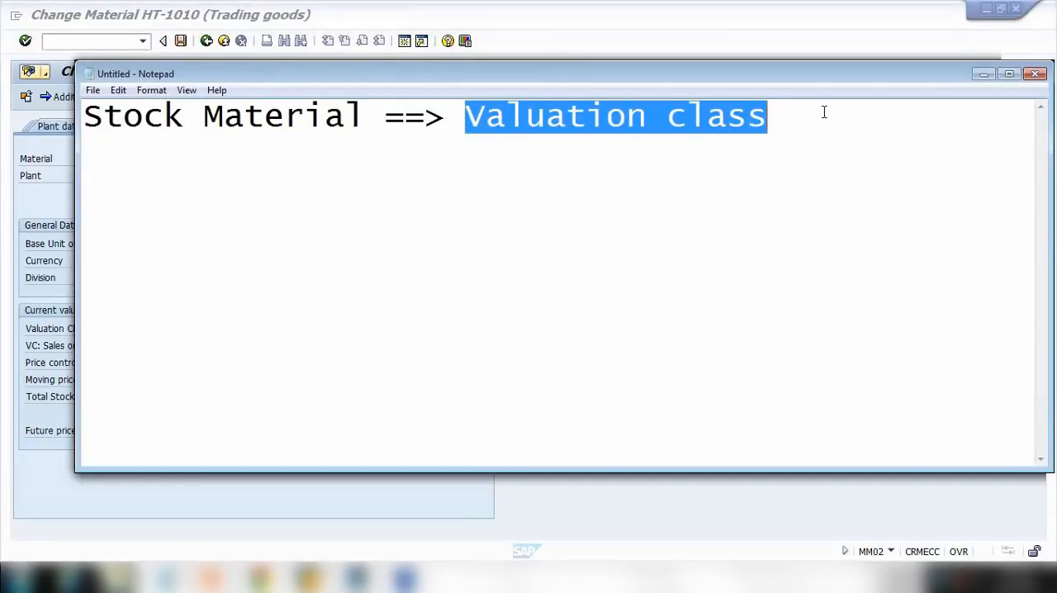
click(786, 124)
click(384, 116)
key(Return)
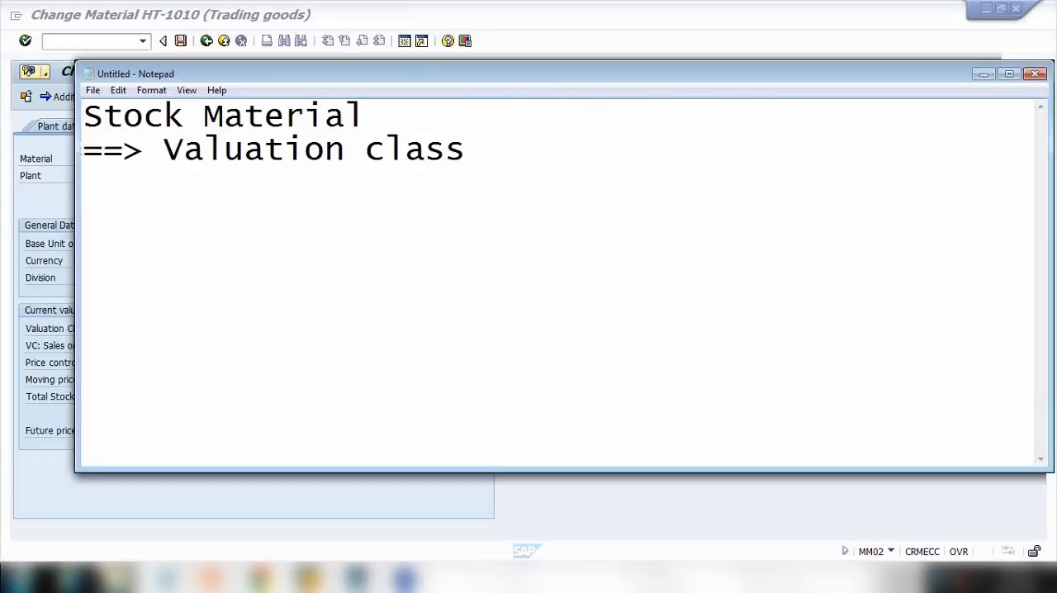
Add a third line reading '==> GL posting account' to the note.
text(==> G)
text(L acc)
key(BackSpace)
key(BackSpace)
key(BackSpace)
text(posting account)
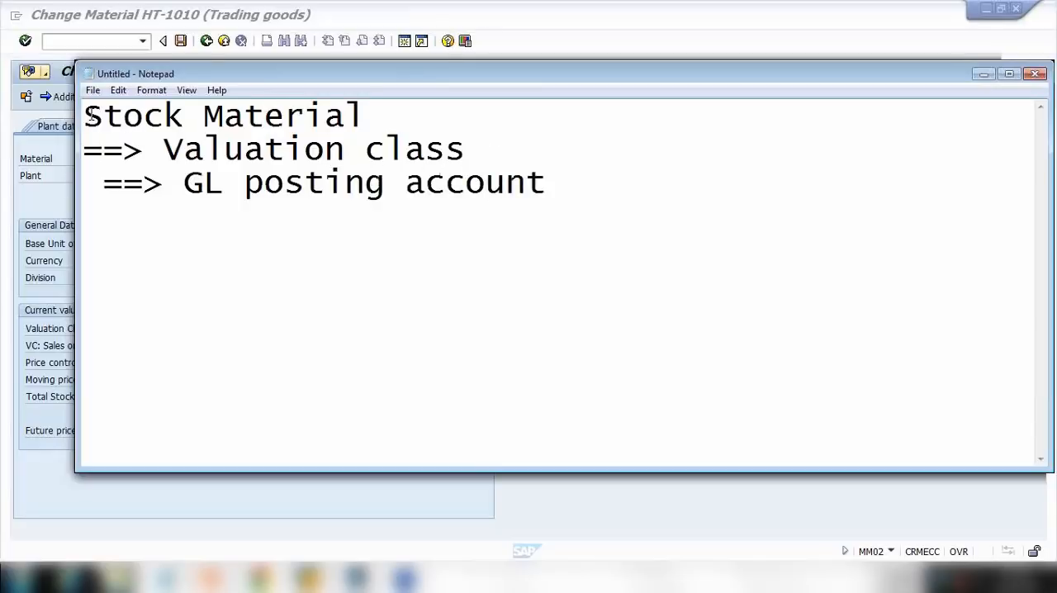
Append '(Finish goods, raw mat, )' after 'Stock Material' on the first line.
drag(91, 115, 349, 118)
click(414, 118)
text((Finisge)
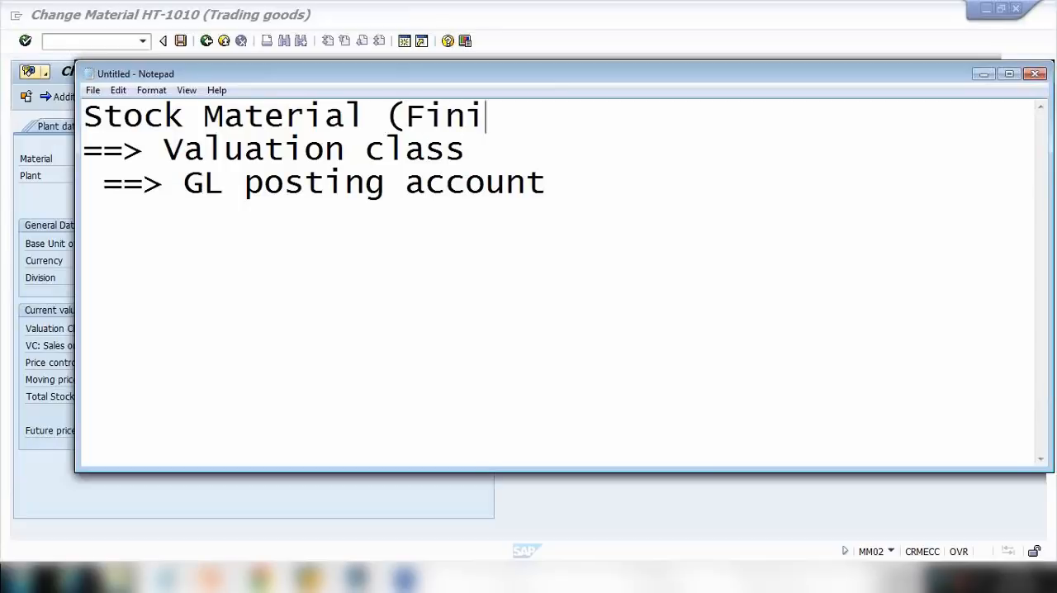
key(BackSpace)
key(BackSpace)
key(BackSpace)
text(sh giid)
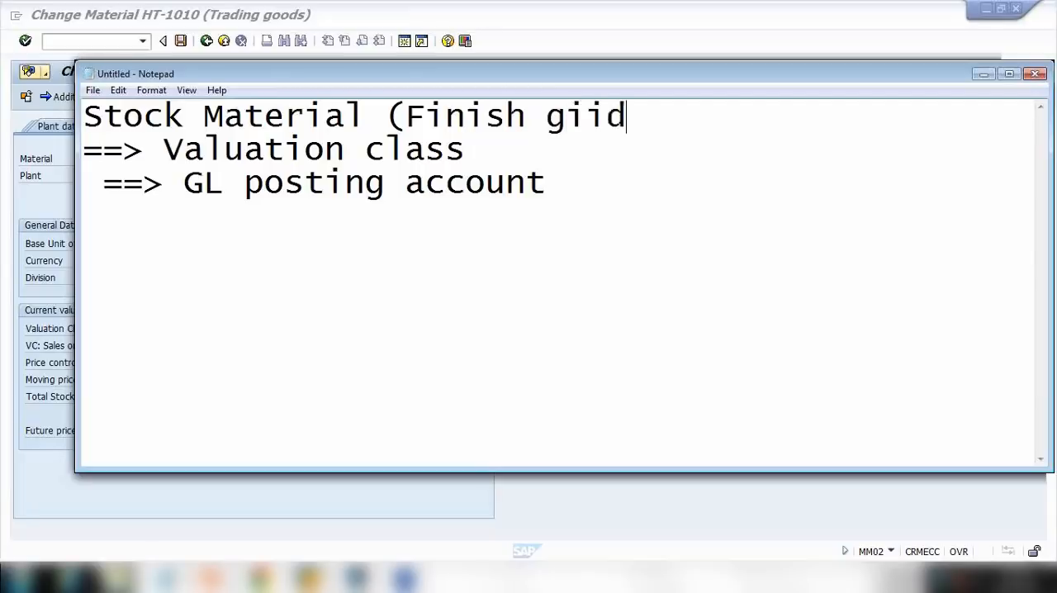
key(BackSpace)
key(BackSpace)
text(oods)
key(BackSpace)
text(ds, raw mat)
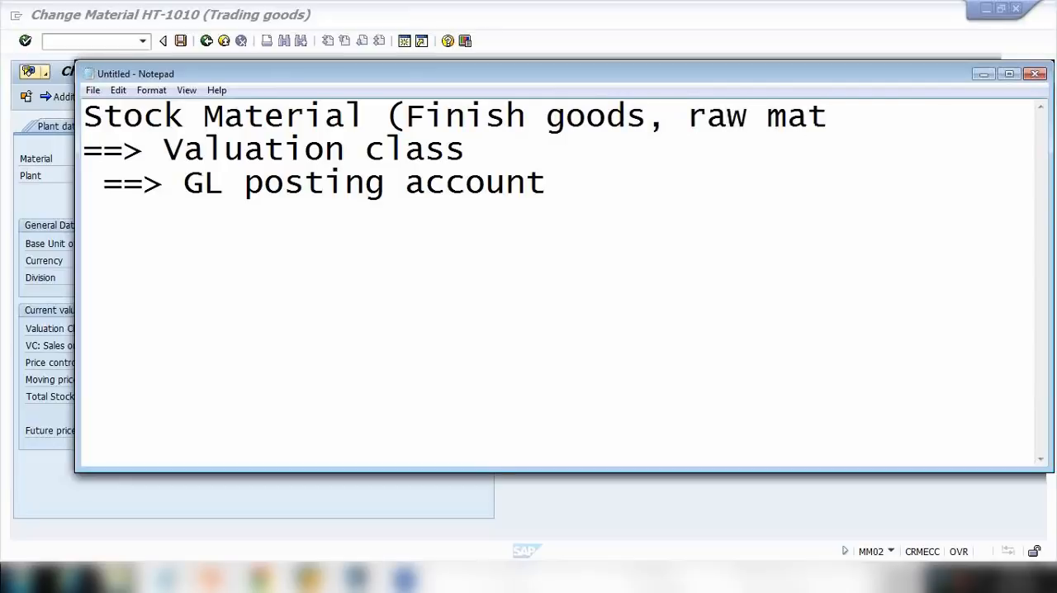
text(, ))
Compare the note with the material's valuation class and view the Procurement for Consumption slide in PowerPoint.
drag(183, 151, 429, 156)
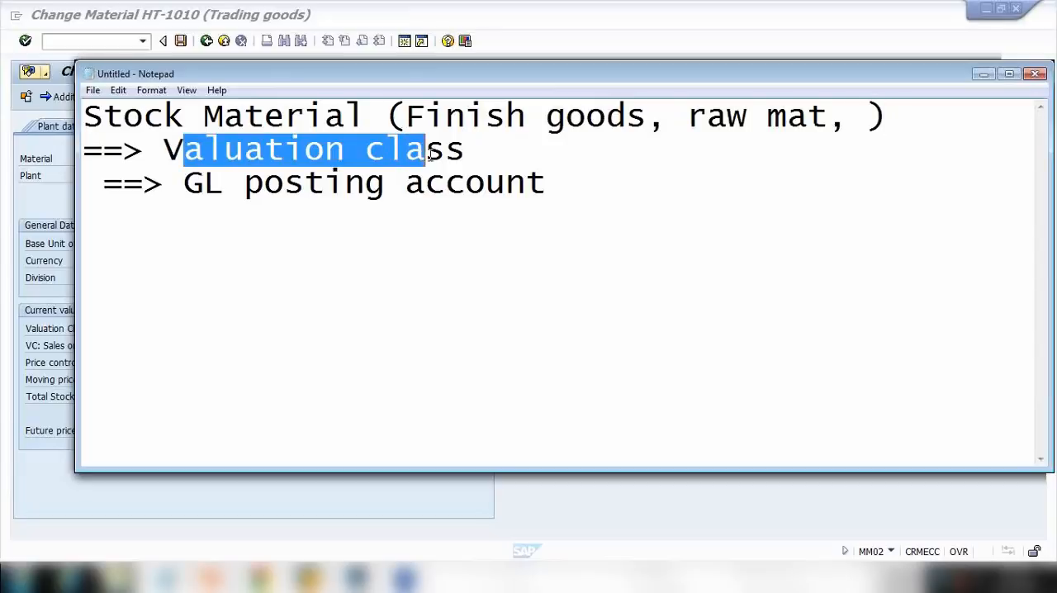
click(37, 244)
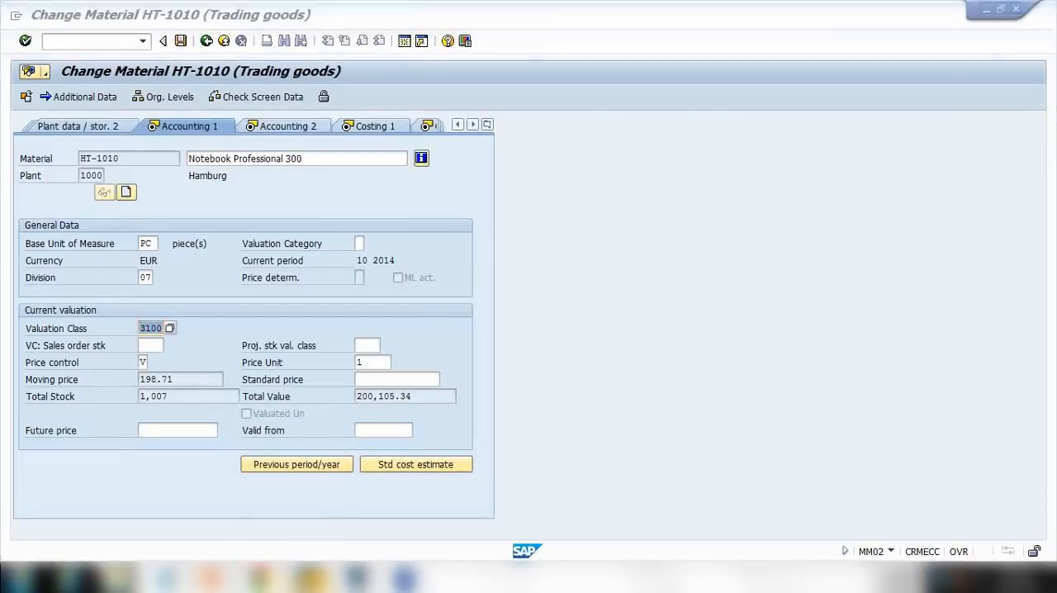
key(alt+Tab)
click(359, 502)
scroll(338, 340, up, 1)
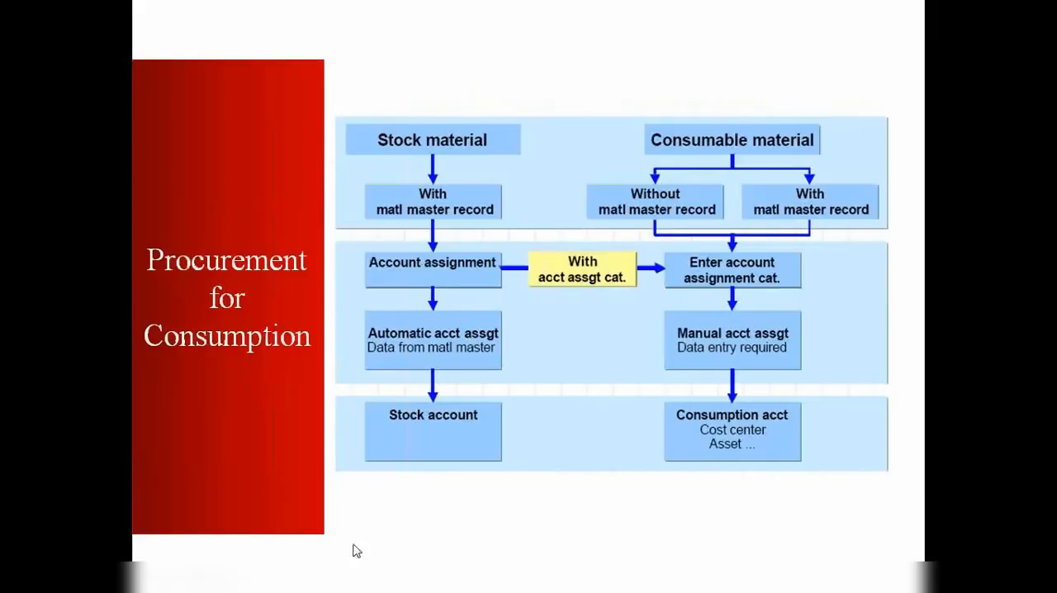
key(Escape)
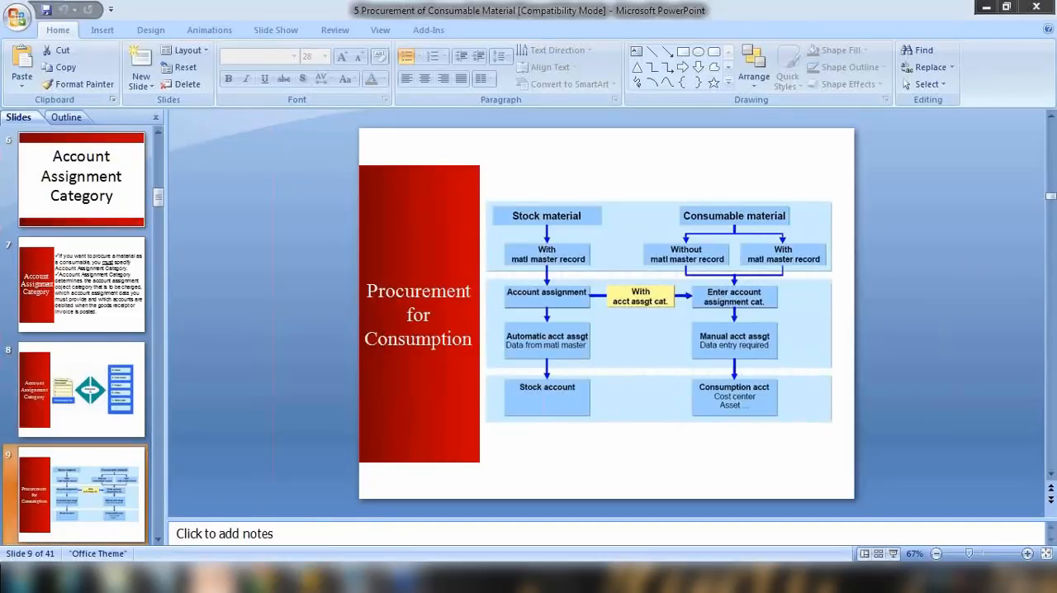
In Notepad, add the lines 'Consumable Material' and '==> NO valuation class' below the stock notes.
click(164, 577)
drag(103, 115, 358, 135)
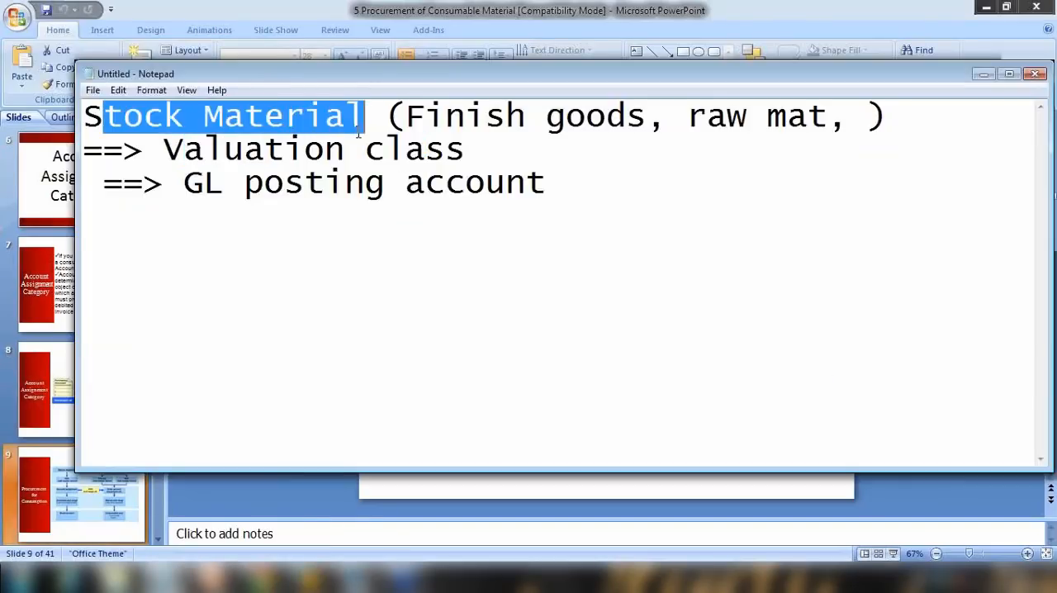
click(537, 195)
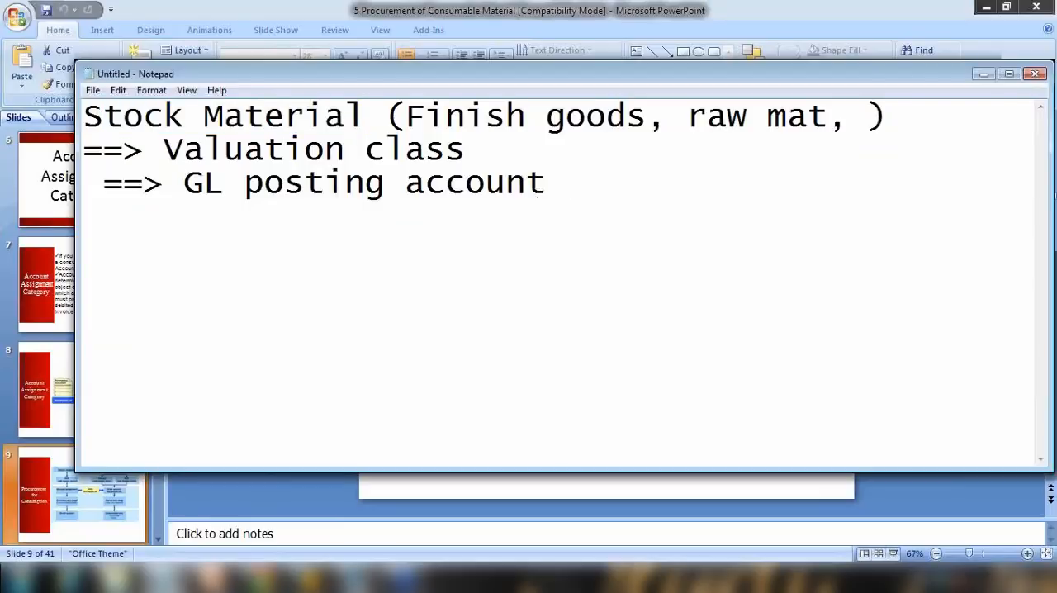
key(Return)
key(Return)
key(Return)
text(Cons)
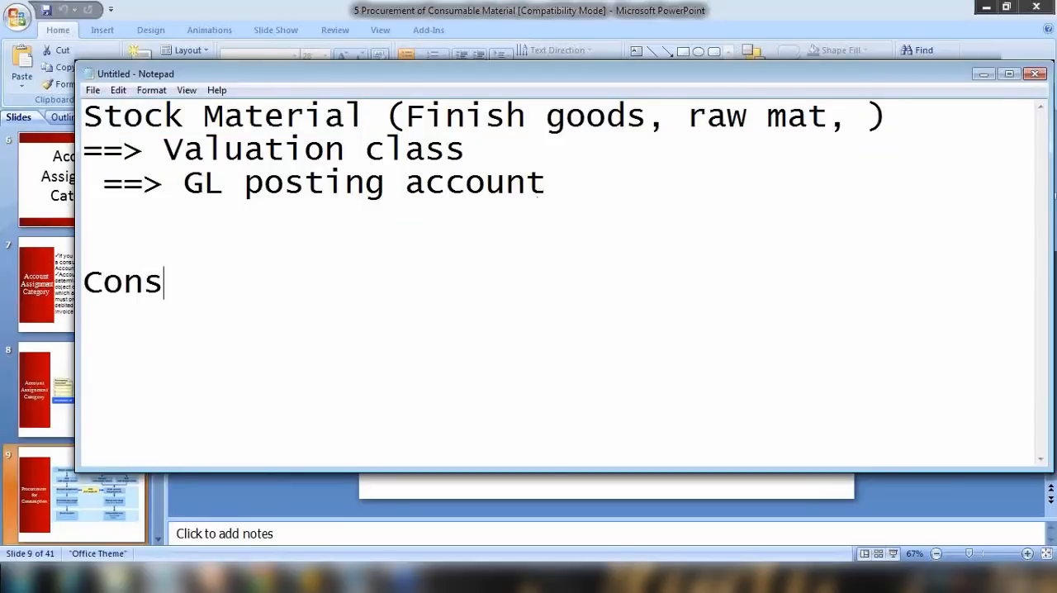
text(umable )
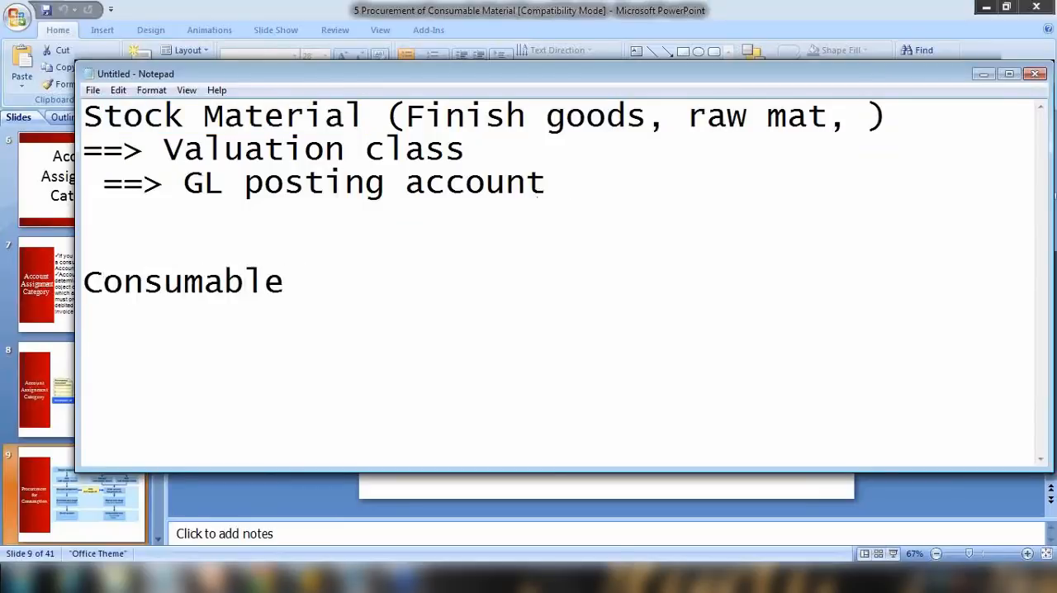
text(Materials)
key(BackSpace)
text(==> NO)
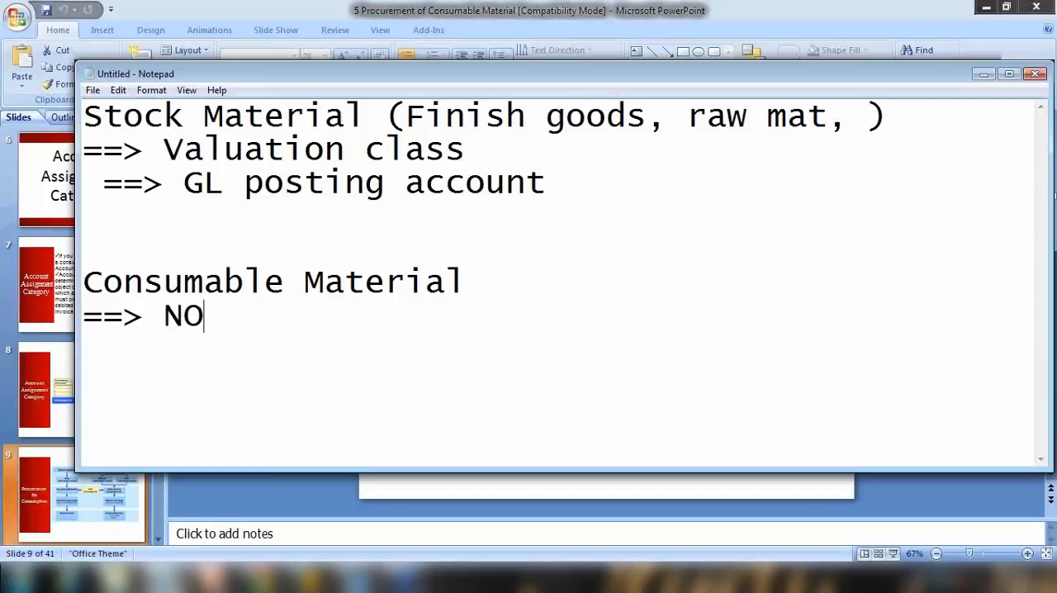
text( valua)
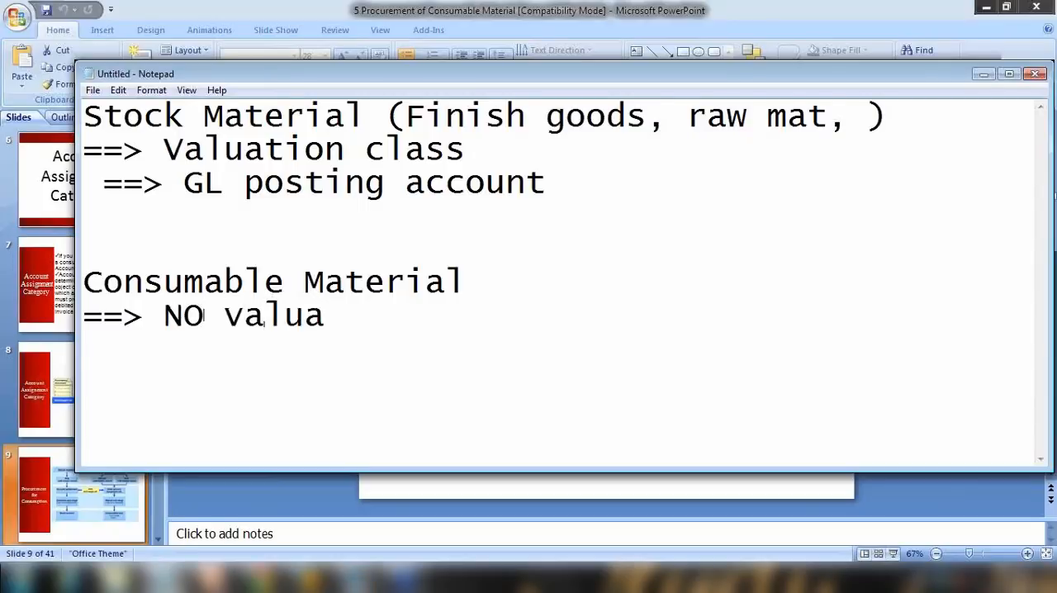
text(tion class)
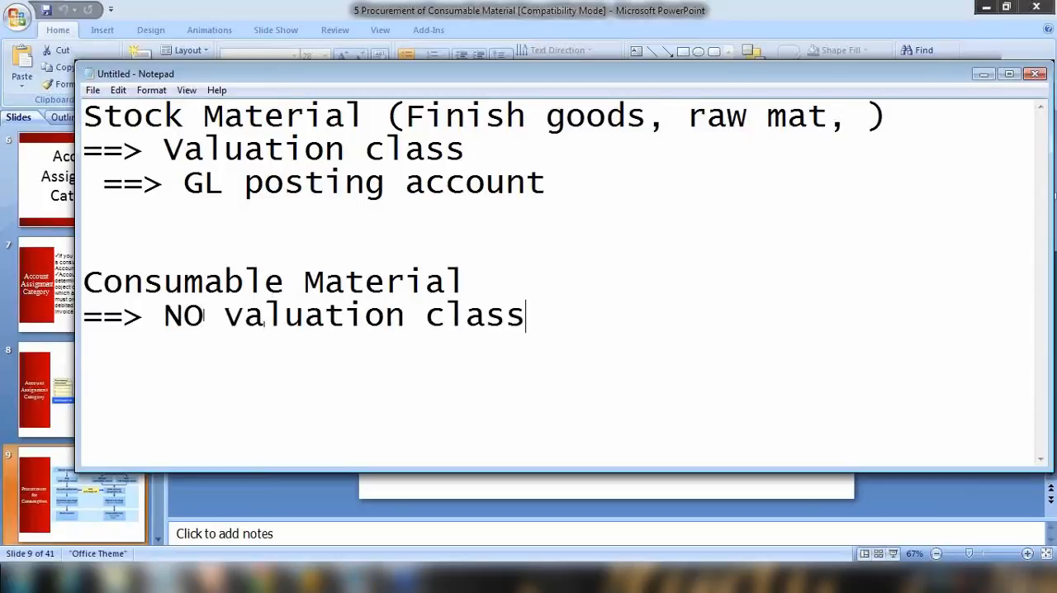
Back in Change Material, search materials of material type NLAG and select WL-1000.
click(982, 74)
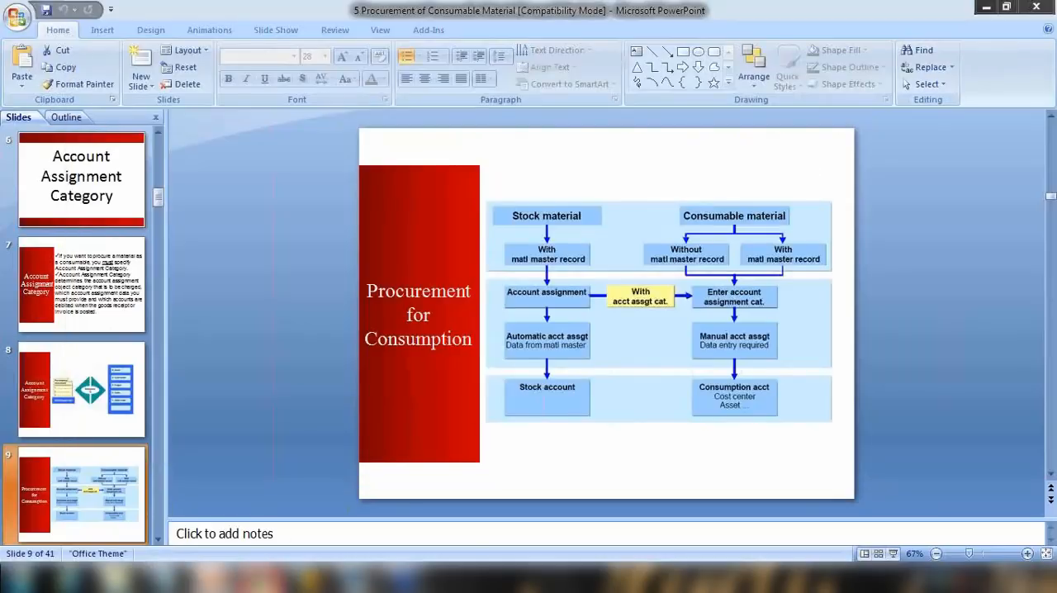
click(309, 577)
click(206, 41)
text(w)
click(213, 144)
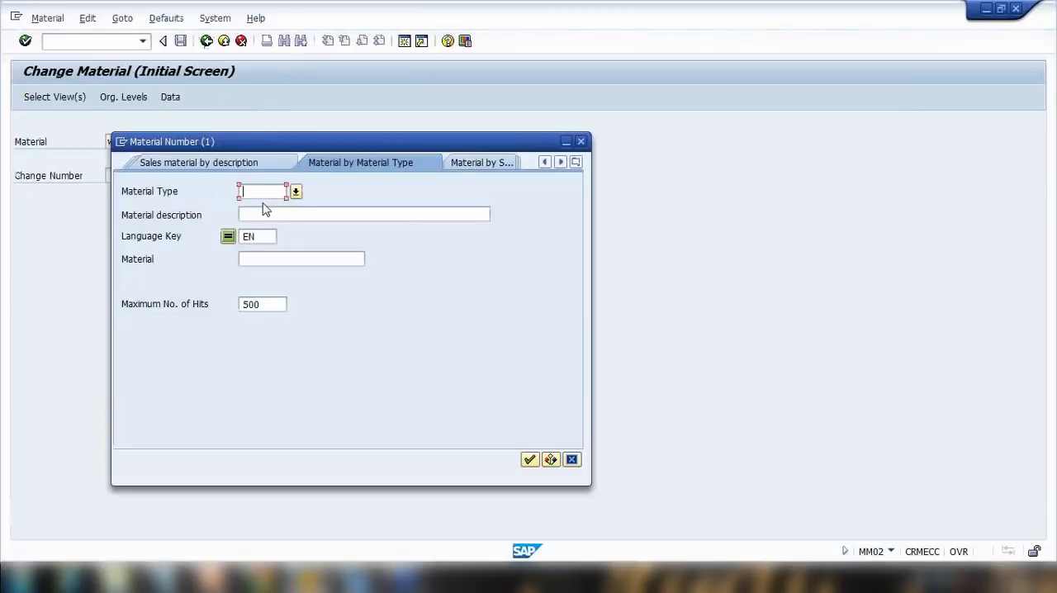
text(NLAG)
key(Return)
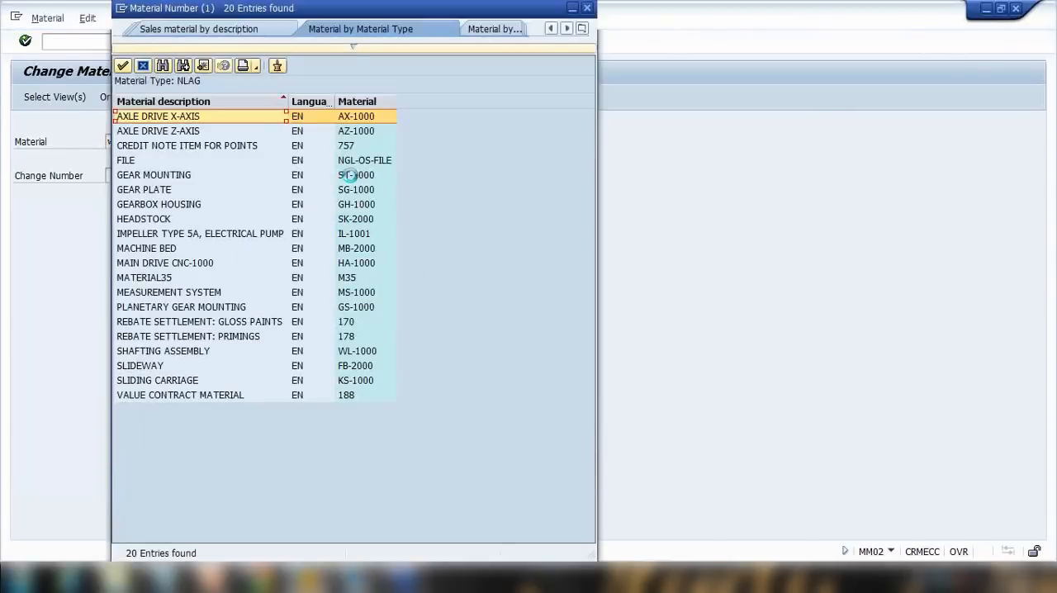
double_click(364, 351)
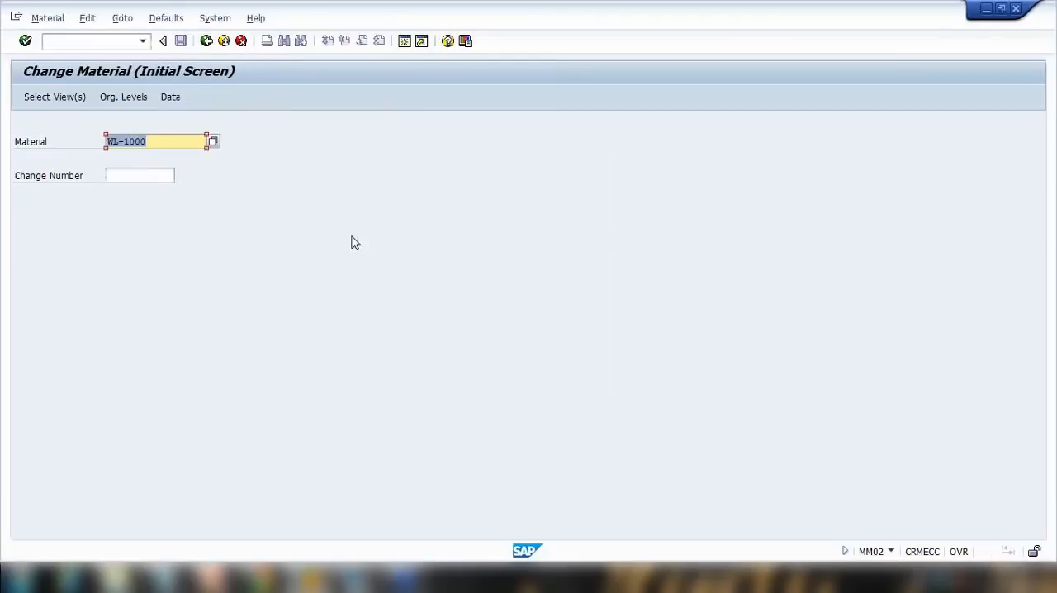
Try to open WL-1000's views with plant 1000 and storage location 0001.
key(Return)
key(Return)
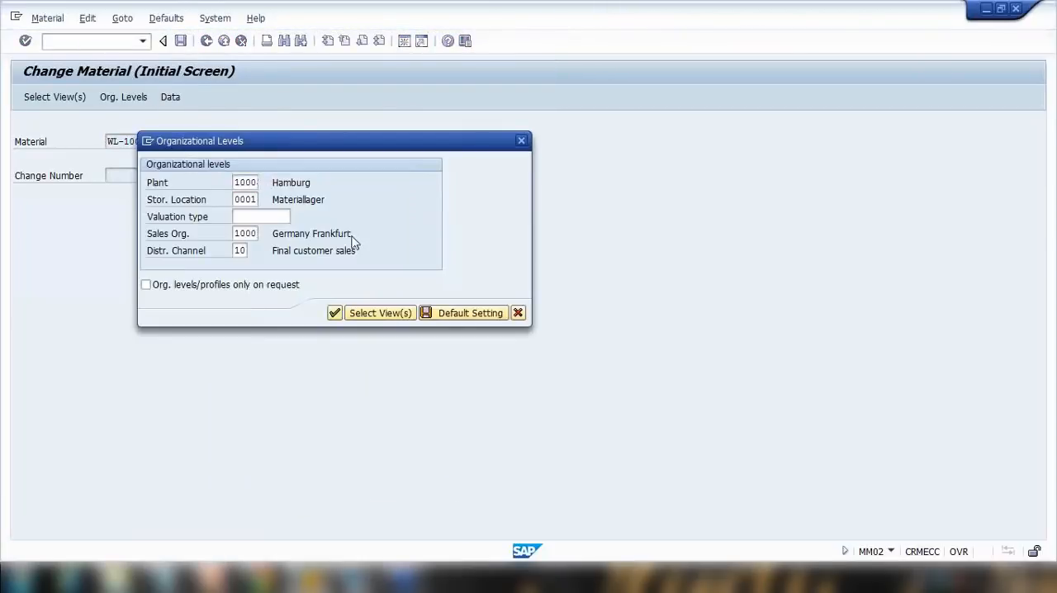
key(Return)
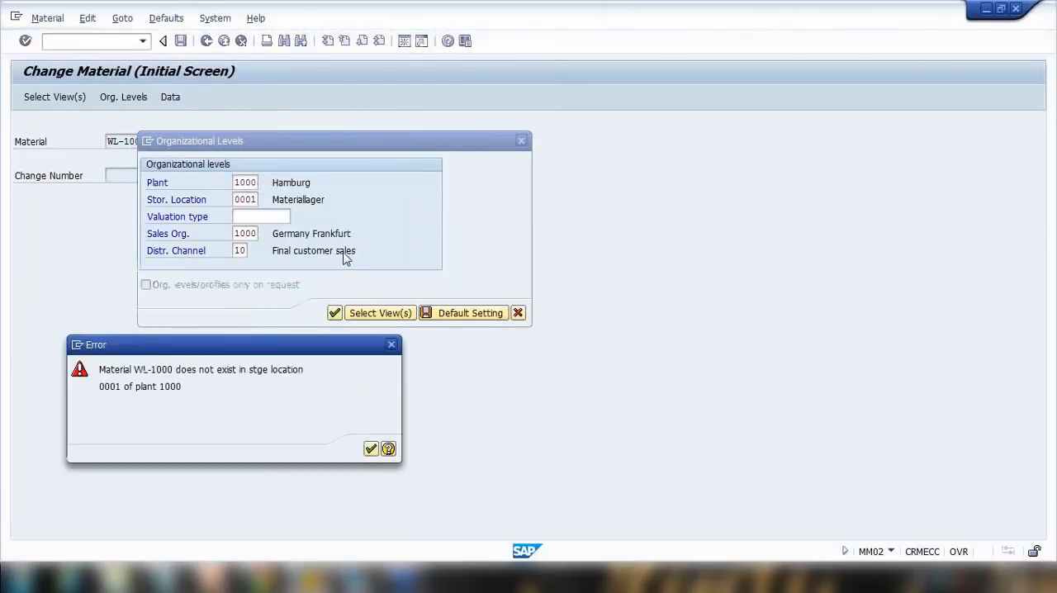
key(Return)
Clear the storage location, sales organization and distribution channel, and open WL-1000's views for plant 1000 only.
click(239, 200)
key(Delete)
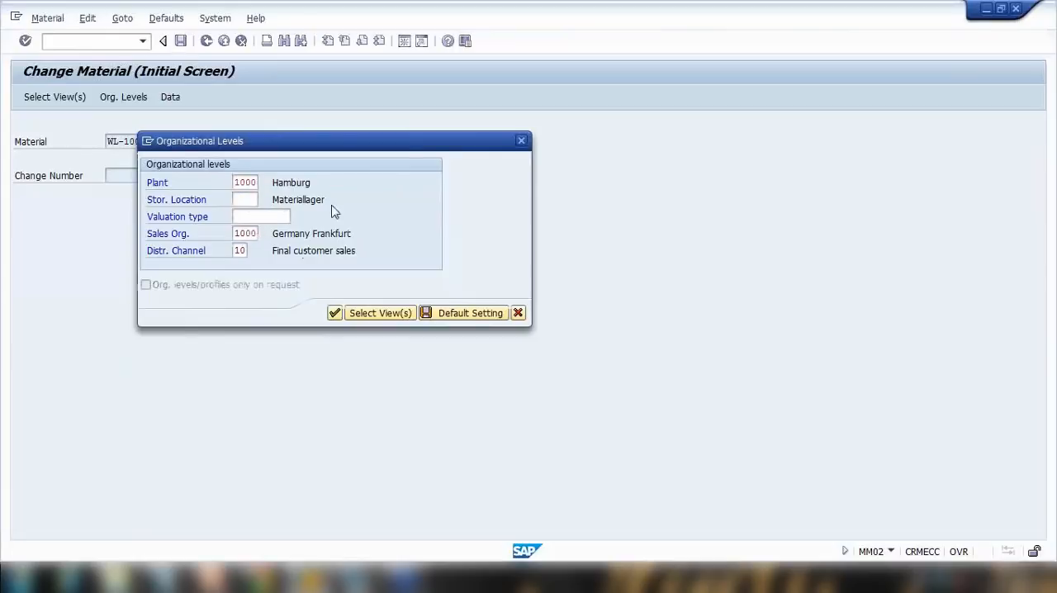
key(Return)
key(Return)
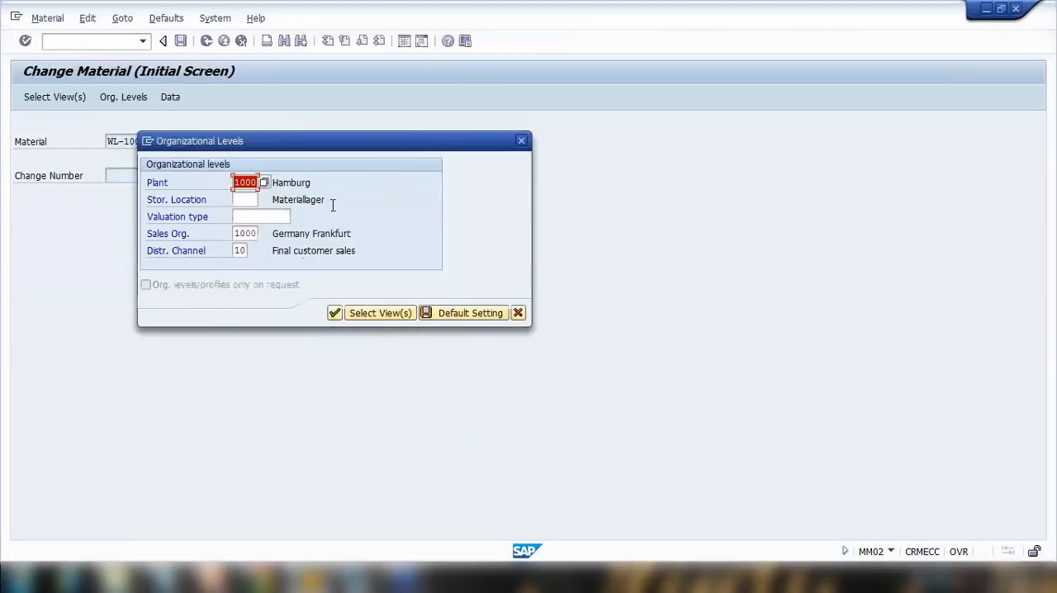
click(234, 234)
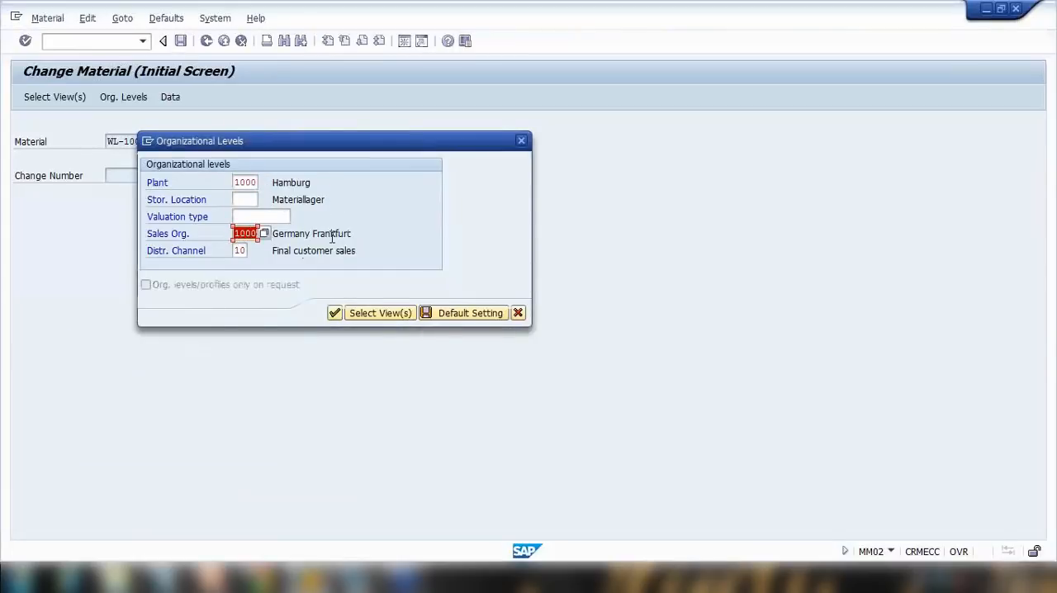
key(Delete)
key(Tab)
key(Delete)
key(Return)
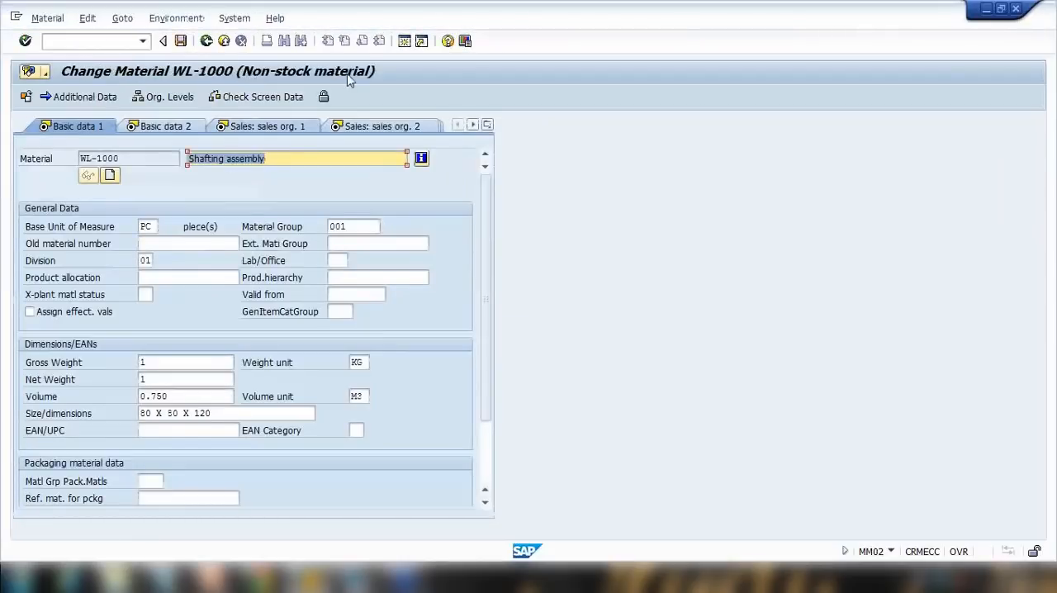
Open WL-1000's Accounting 1 view and display the list of allowed valuation classes.
click(487, 124)
click(538, 380)
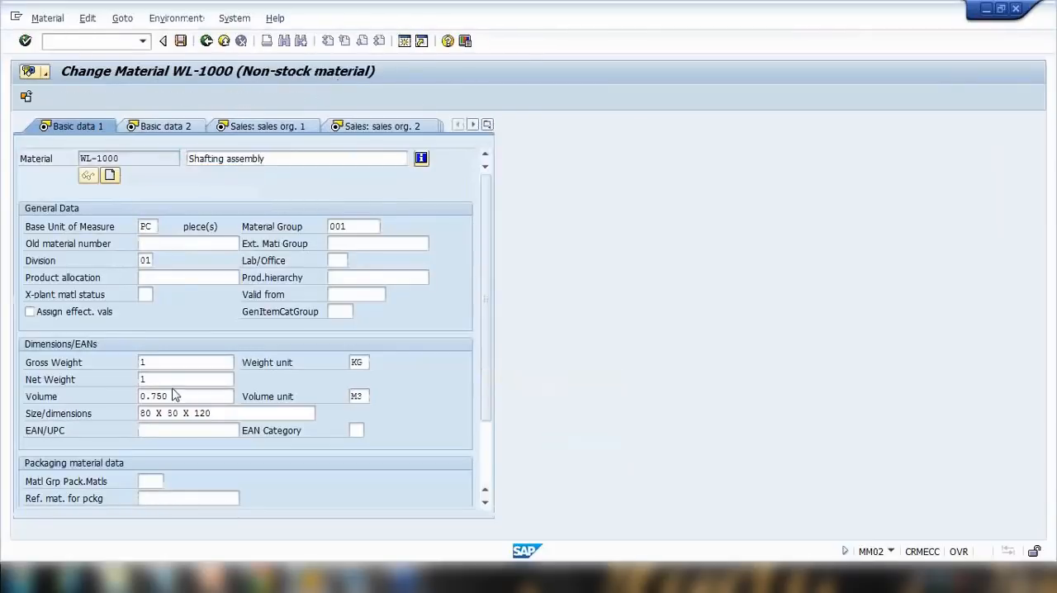
click(159, 329)
click(169, 330)
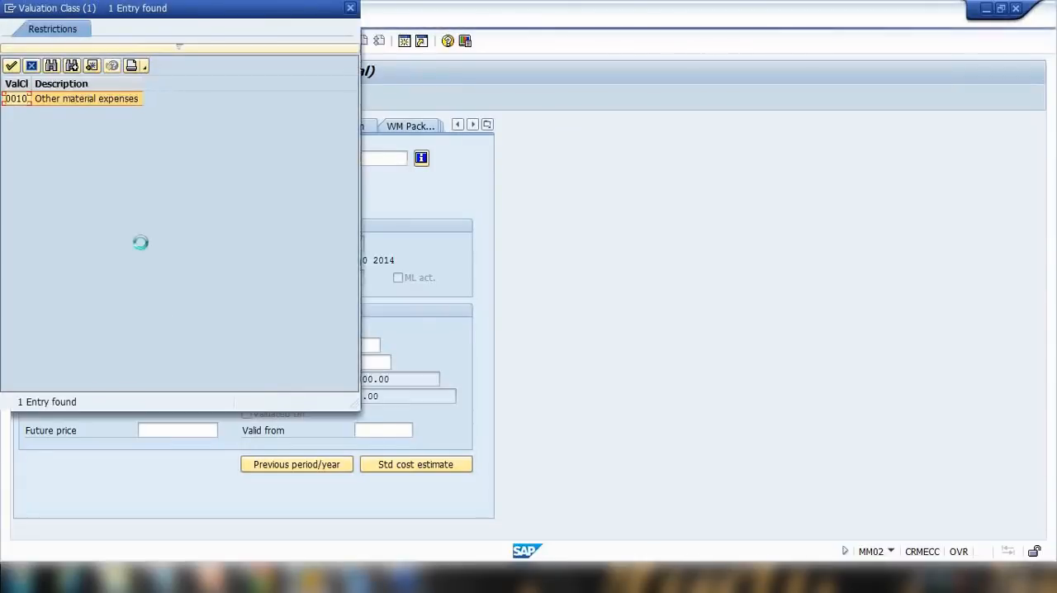
click(32, 66)
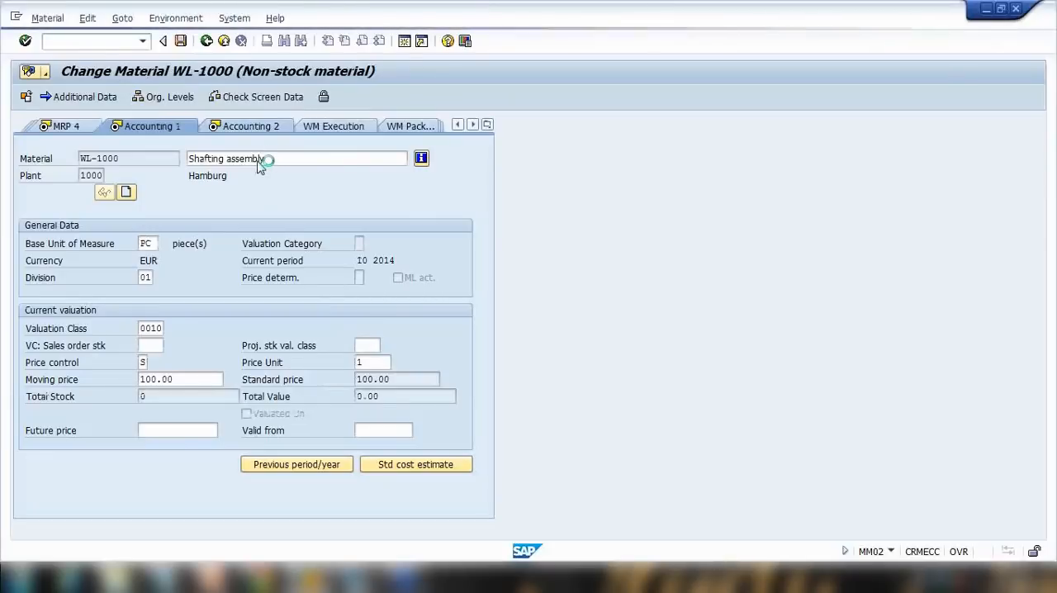
Look through WL-1000's Accounting 2 and MRP views, then reselect valuation class 0010 in Accounting 1.
click(262, 128)
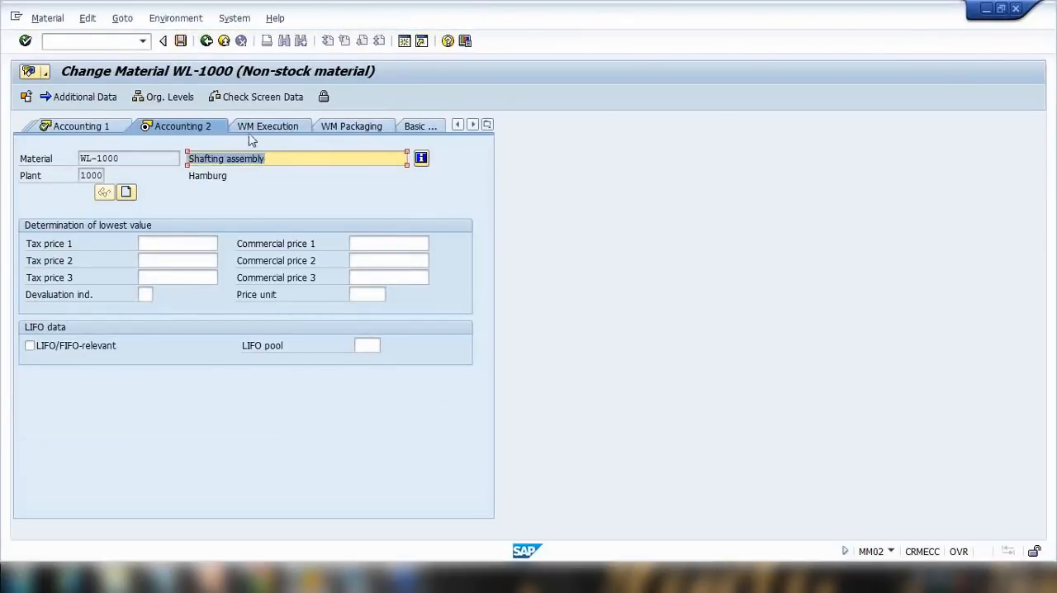
click(487, 125)
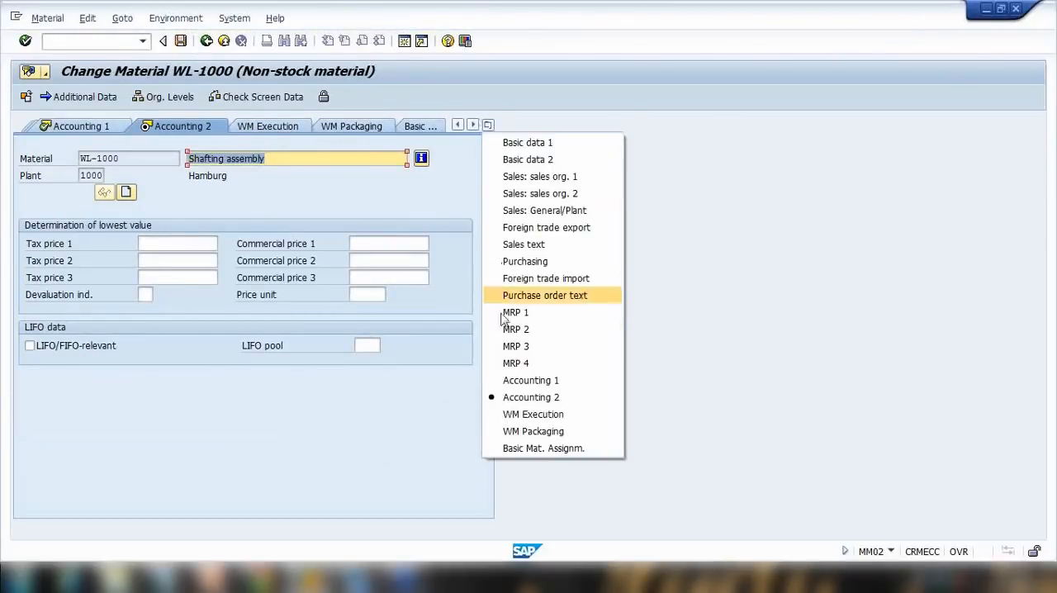
click(98, 125)
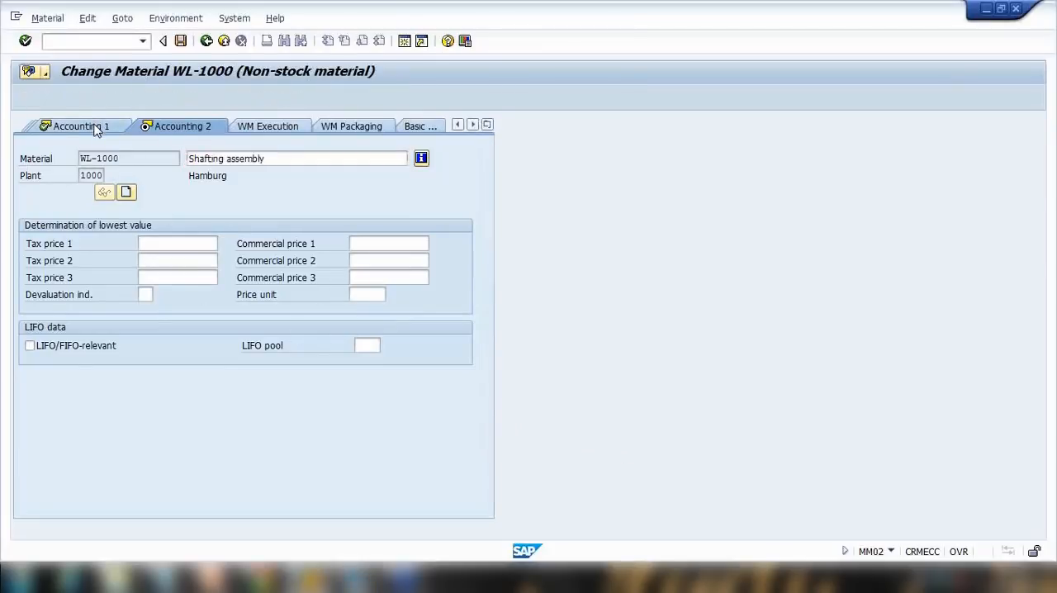
click(96, 126)
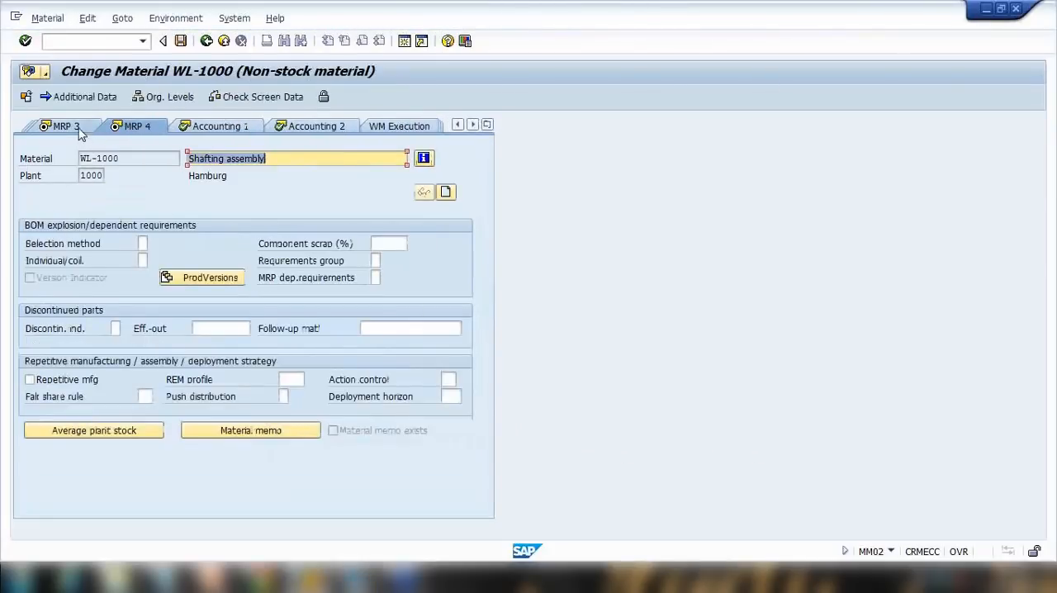
click(487, 125)
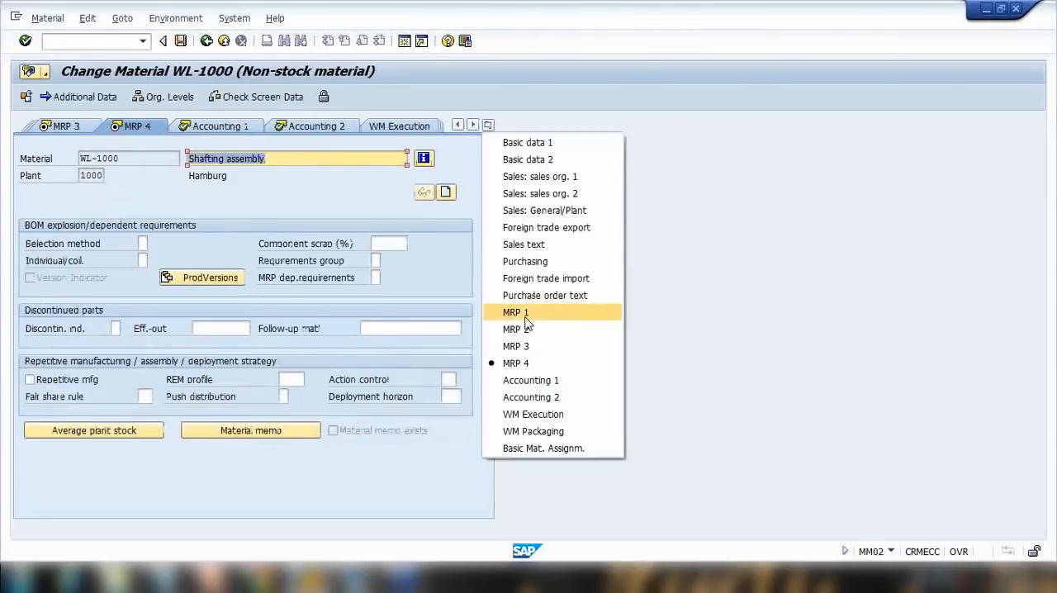
click(531, 380)
click(157, 328)
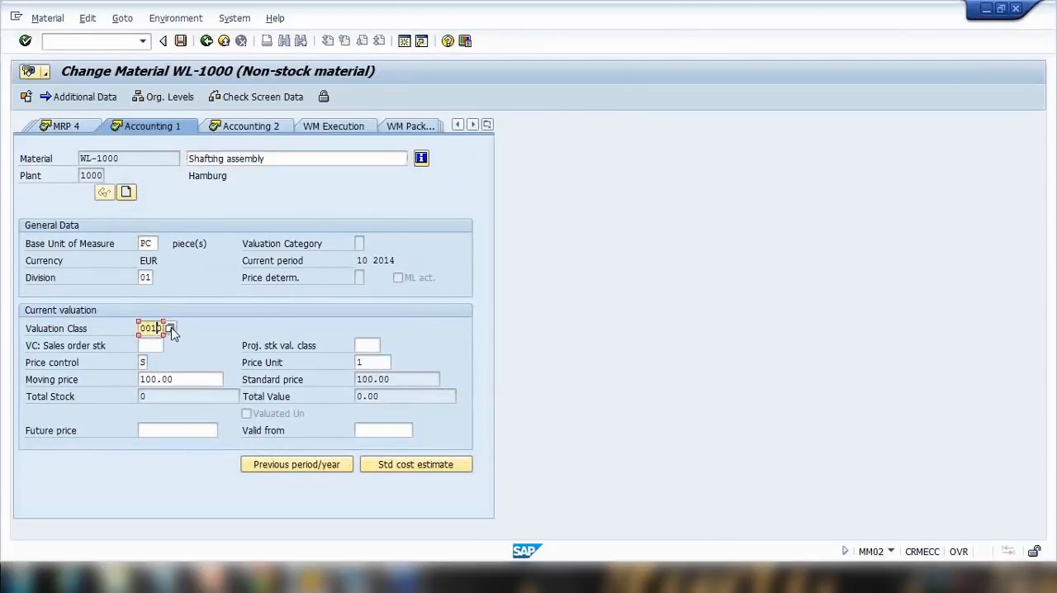
click(171, 328)
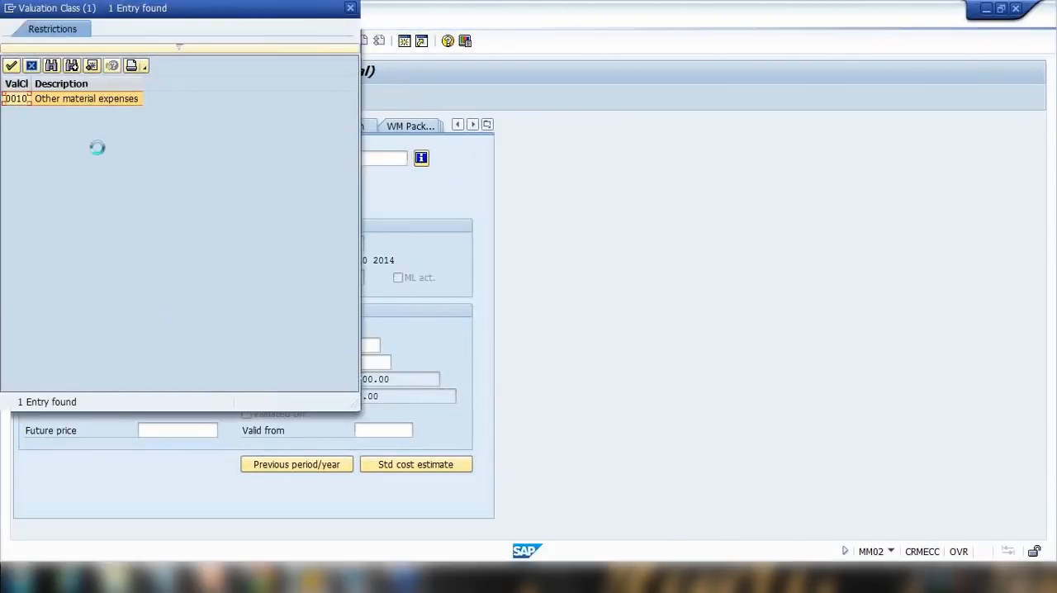
double_click(18, 99)
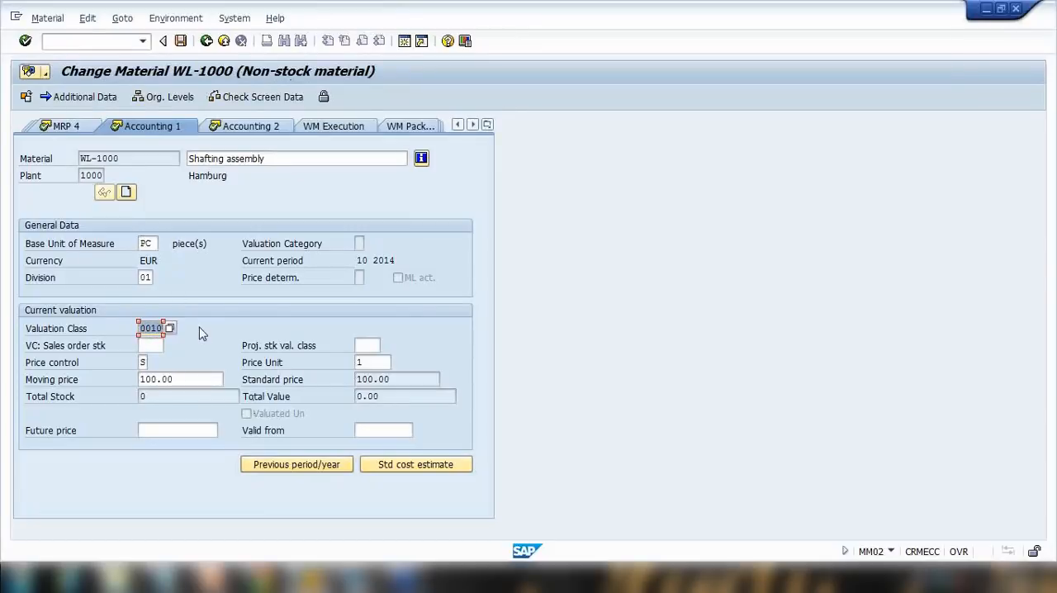
Try to remove WL-1000's valuation class and leave the material.
key(Delete)
click(169, 329)
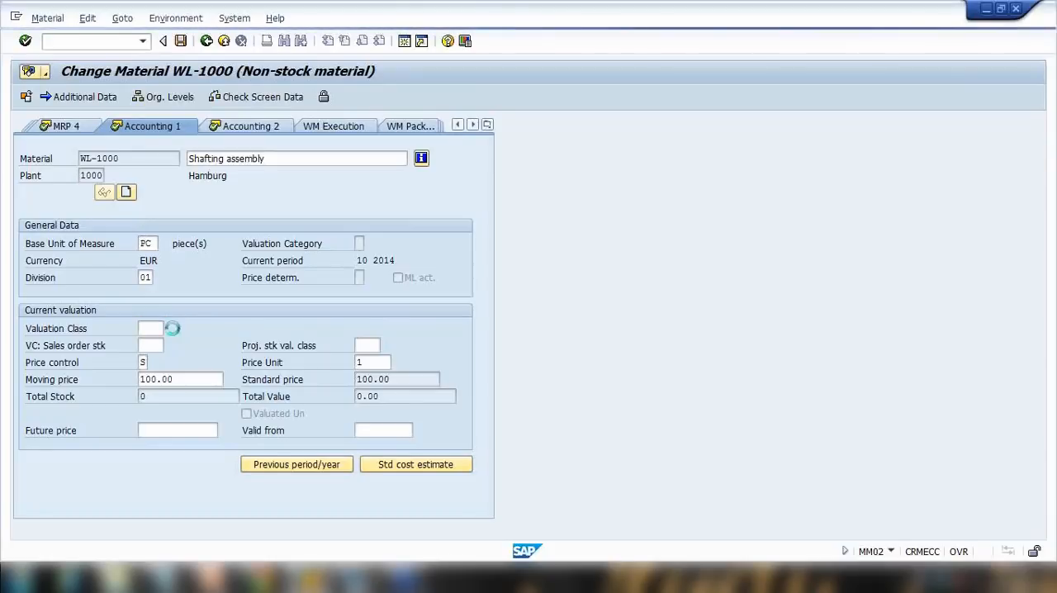
click(350, 8)
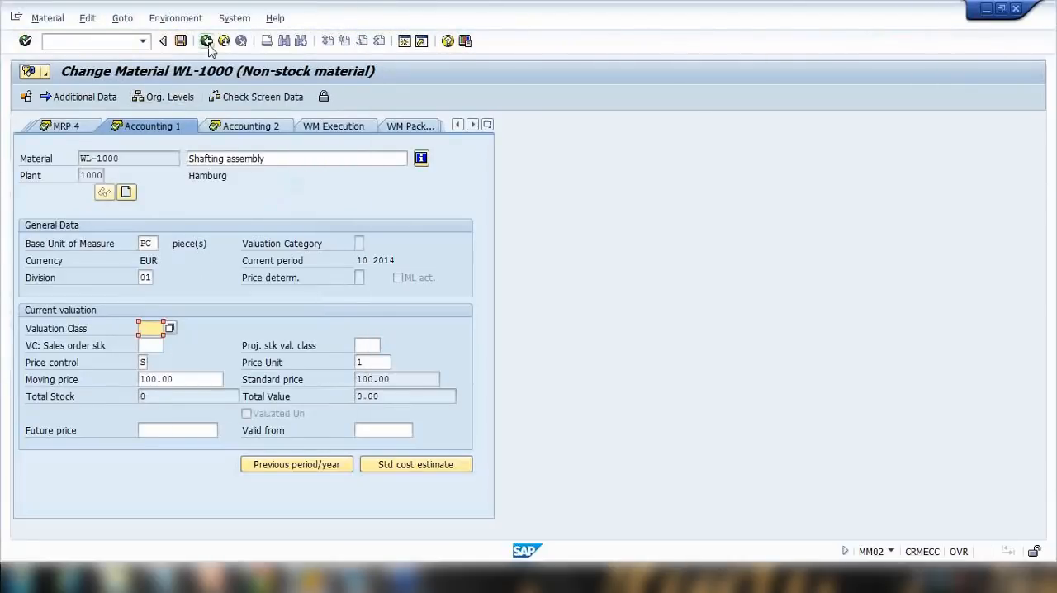
key(Return)
key(Return)
key(F3)
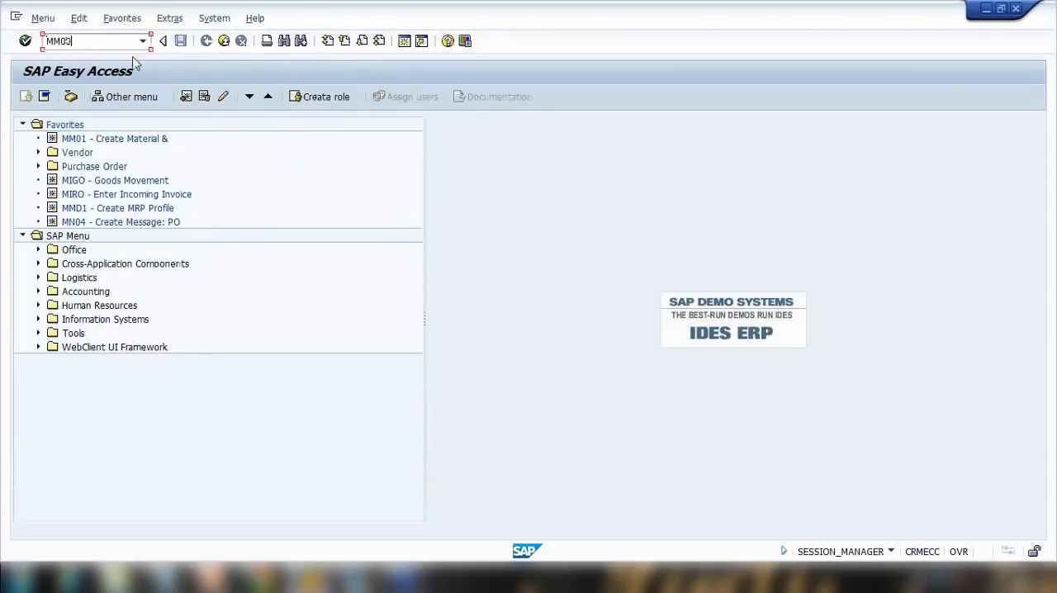
Reopen Change Material, search materials of material type UNBW and select IT1001.
key(Return)
key(Return)
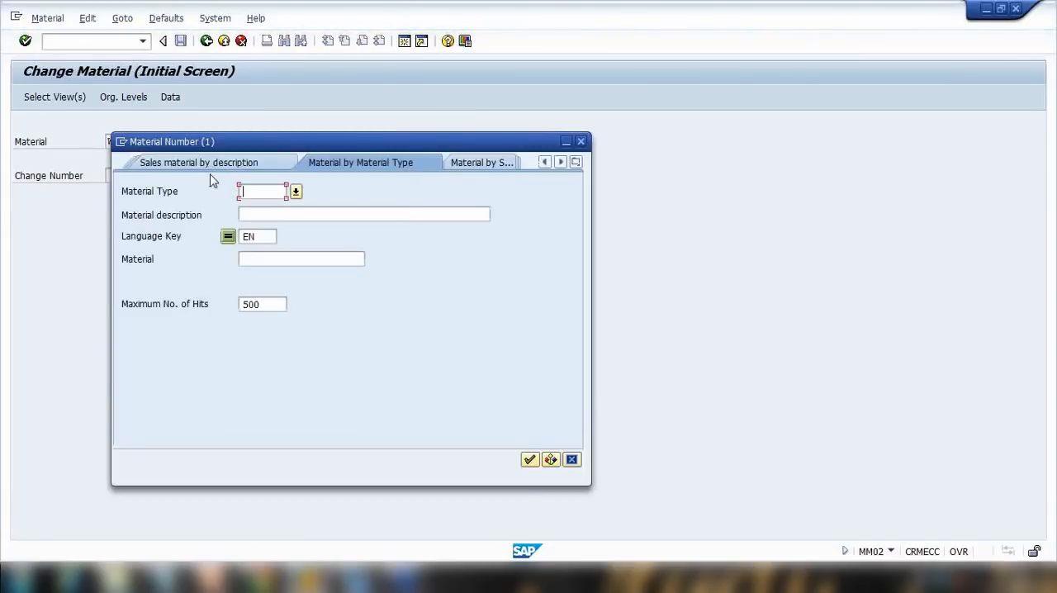
text(UNBW)
key(Return)
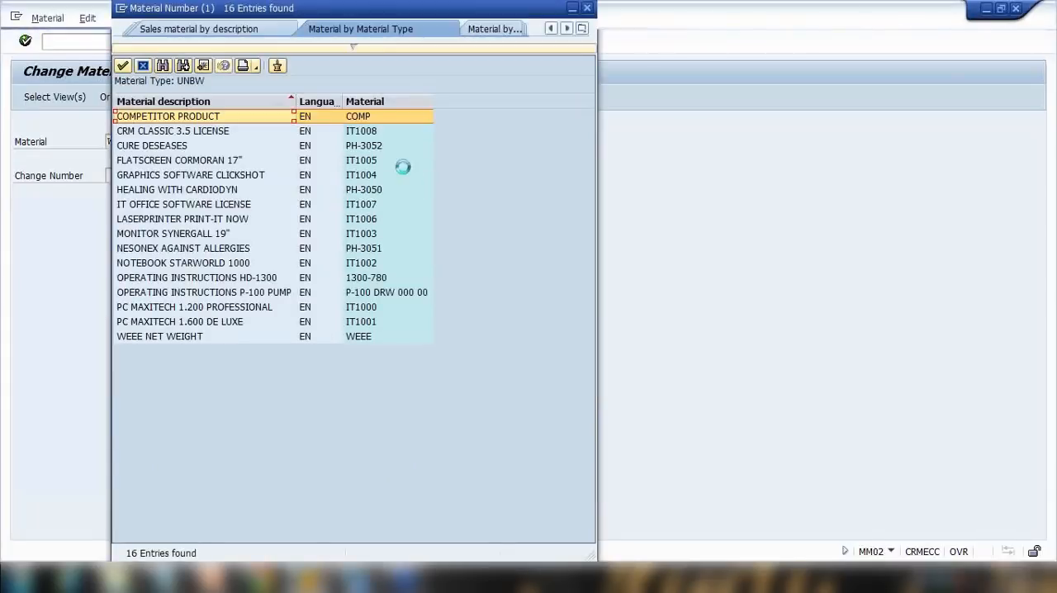
double_click(361, 322)
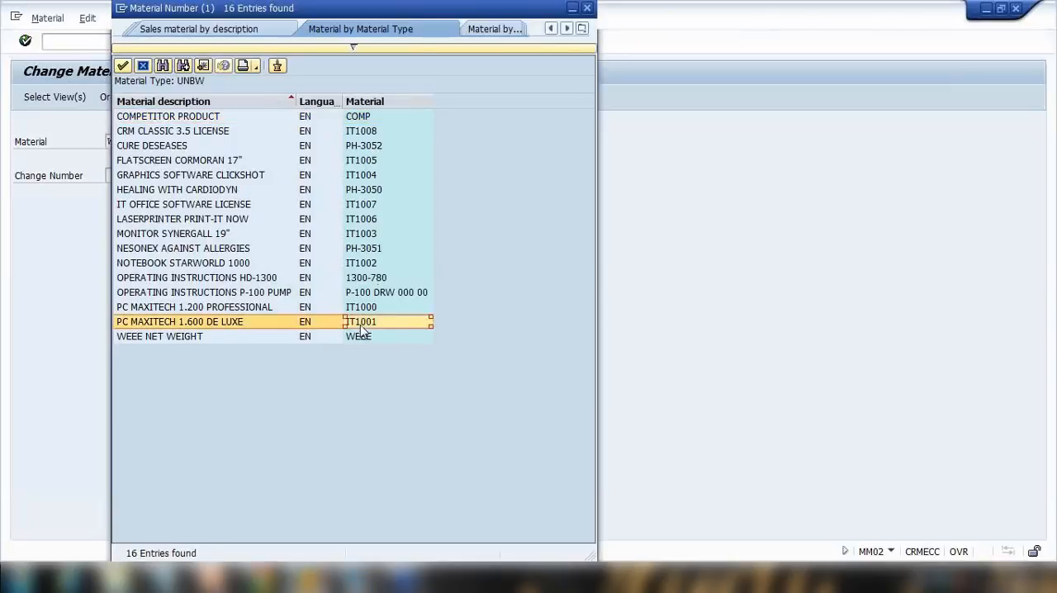
key(Return)
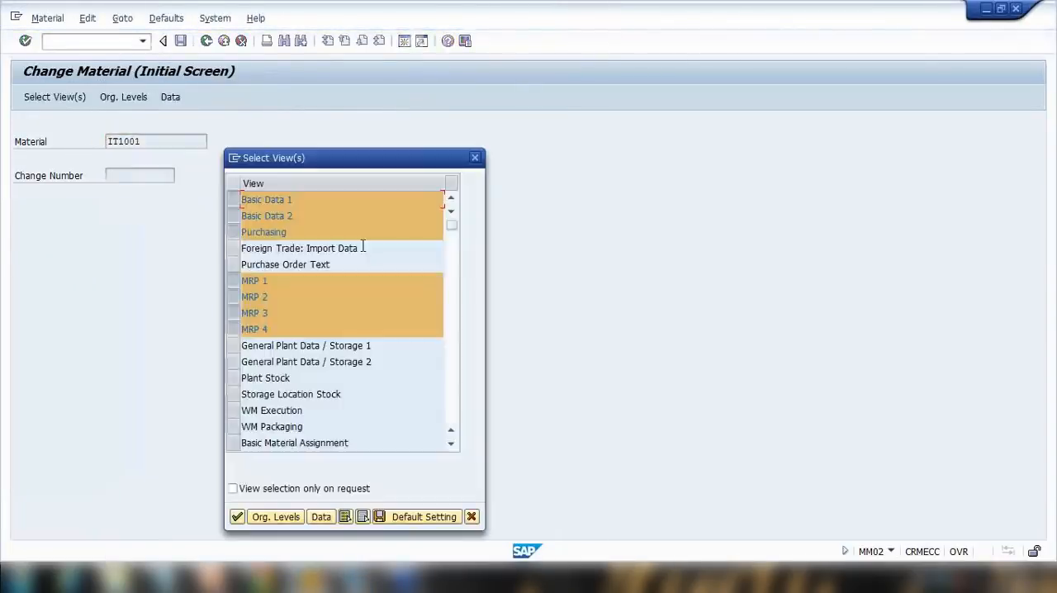
Confirm the default views and open IT1001 for plant 1000 with the storage location left empty.
key(Return)
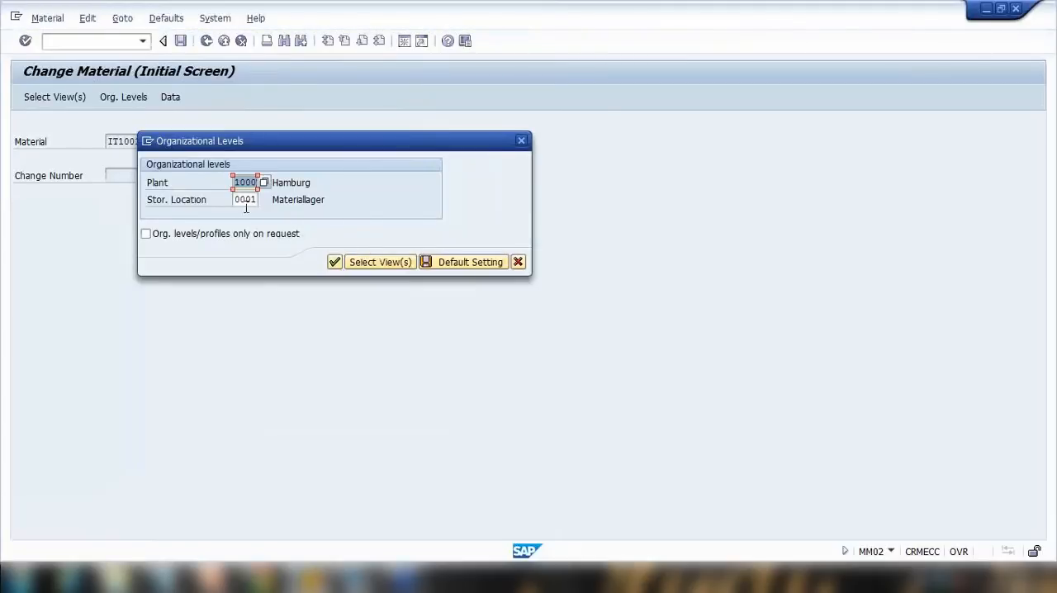
drag(234, 200, 261, 200)
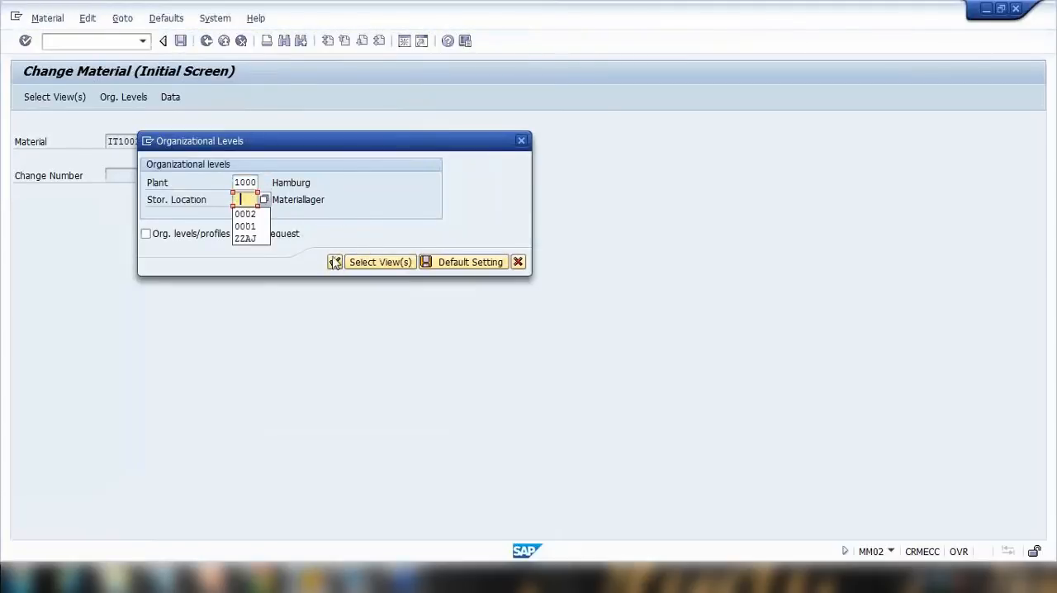
click(334, 262)
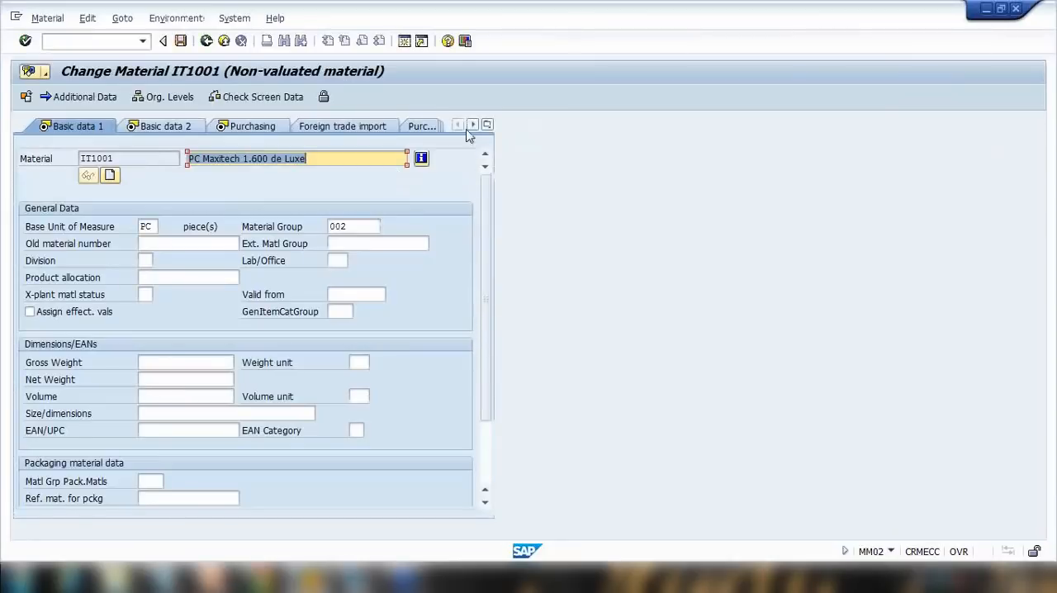
Check the list of IT1001's available views, then switch to the Procurement for Consumption slide in PowerPoint.
click(487, 125)
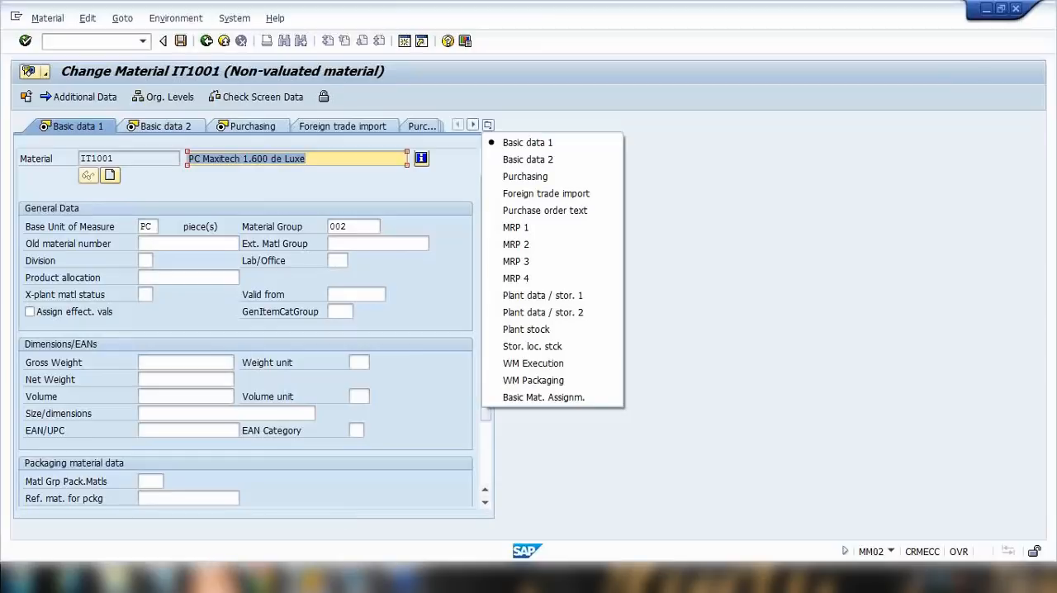
click(215, 578)
click(890, 553)
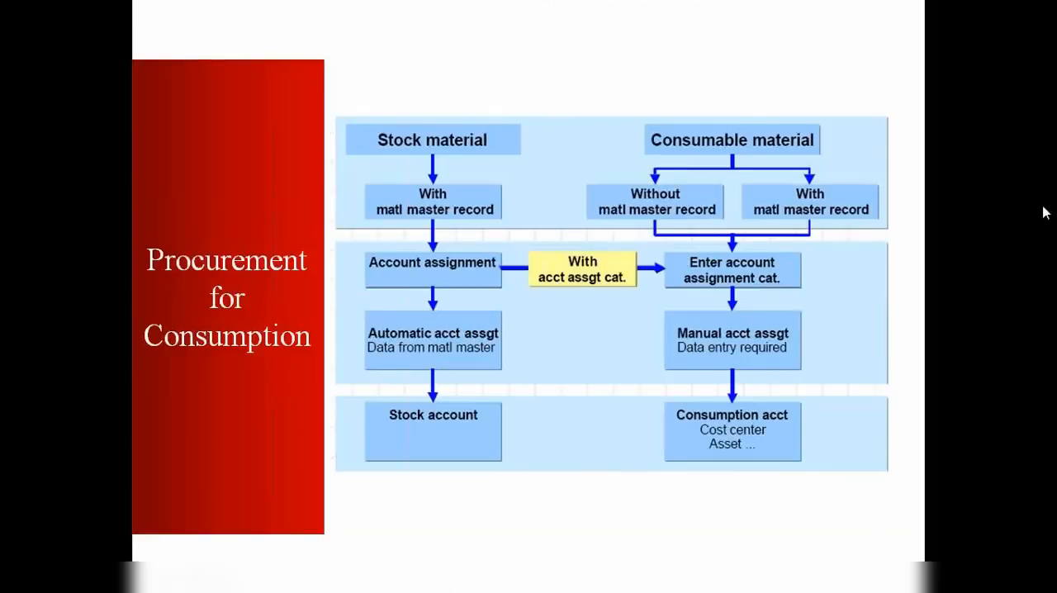
With the pen, circle Stock material and Automatic acct assgt on the slide.
key(ctrl+p)
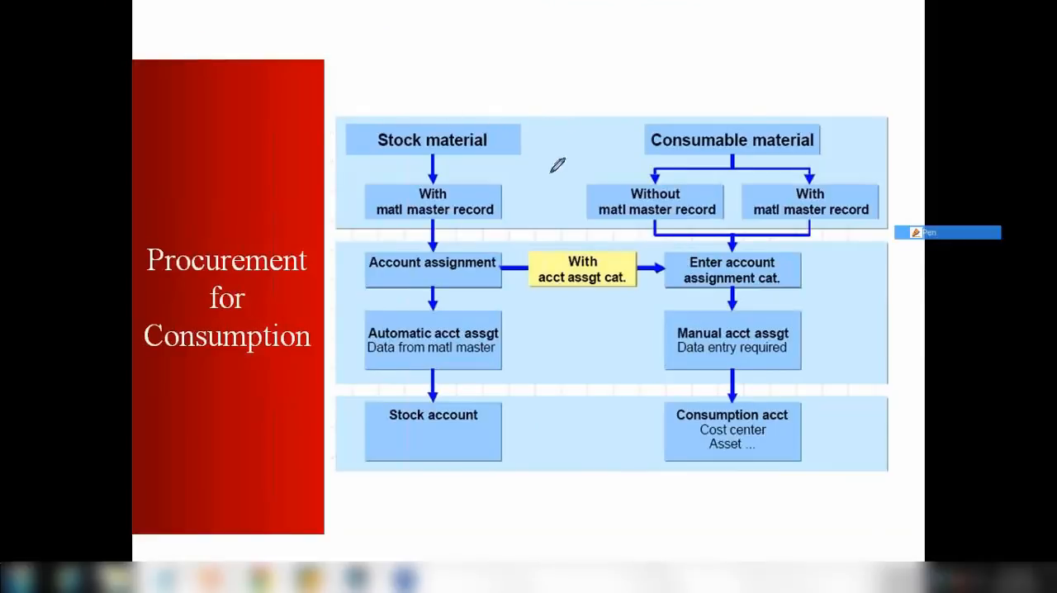
mouse_move(369, 150)
mouse_down()
mouse_move(405, 166)
mouse_move(518, 139)
mouse_move(377, 134)
mouse_move(366, 161)
mouse_up()
mouse_move(378, 327)
mouse_down()
mouse_move(372, 338)
mouse_move(488, 361)
mouse_move(503, 306)
mouse_move(394, 299)
mouse_move(375, 317)
mouse_up()
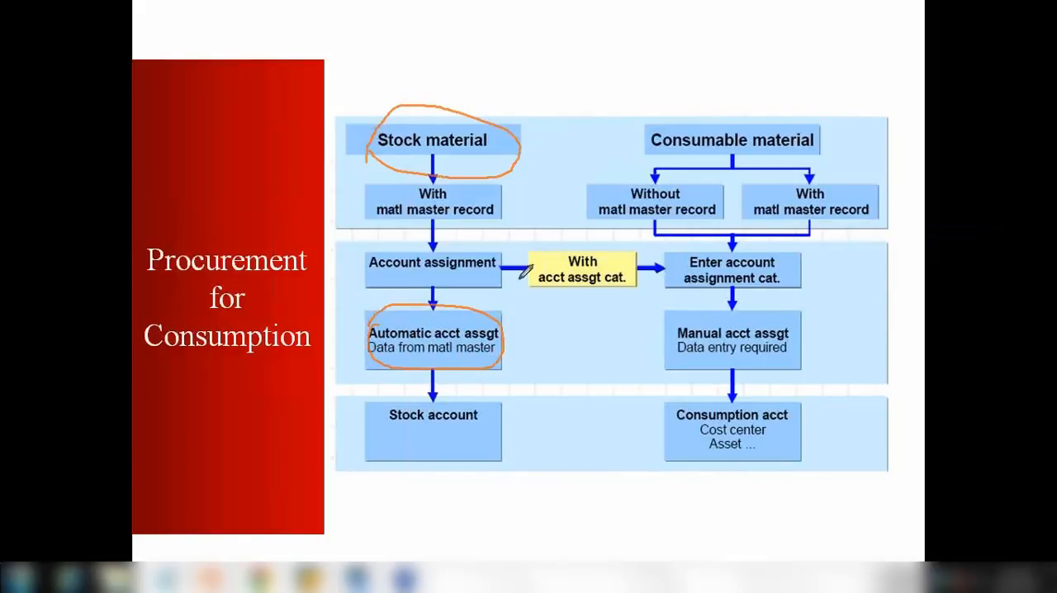
click(1046, 204)
click(936, 302)
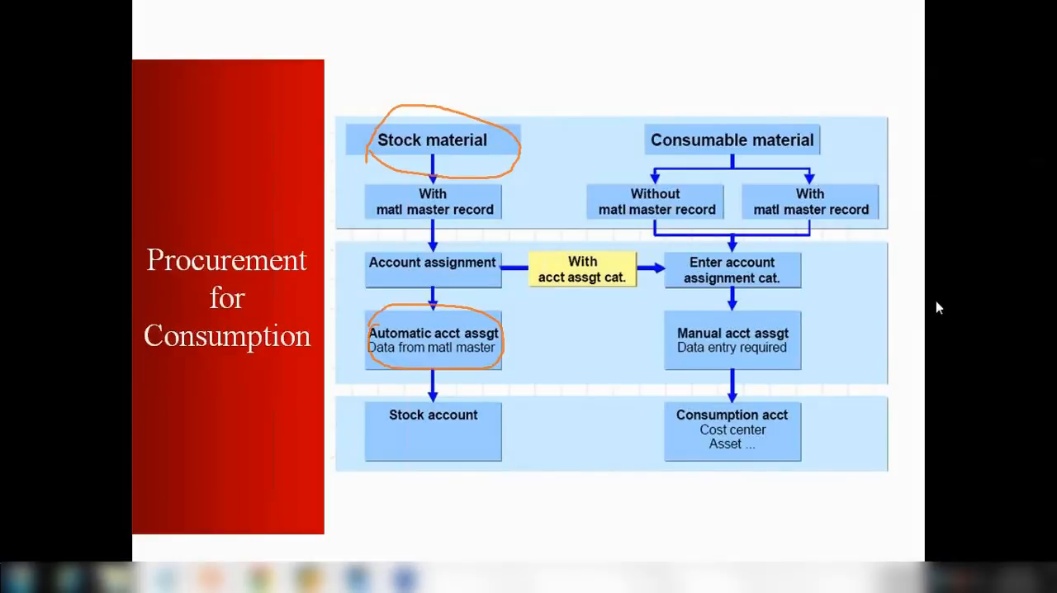
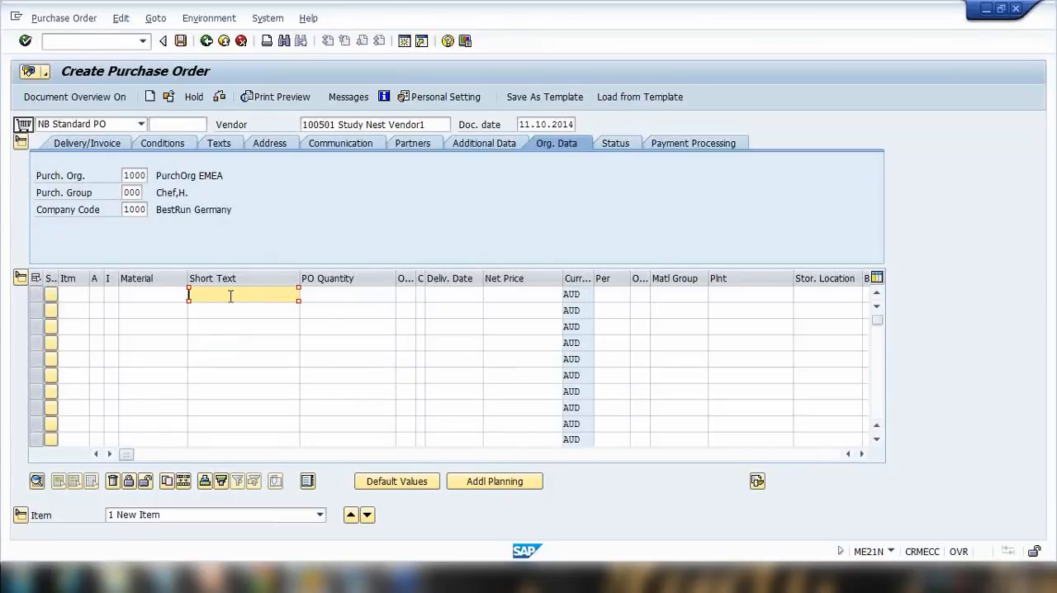
Enter Office goods as the first item's short text.
text(off)
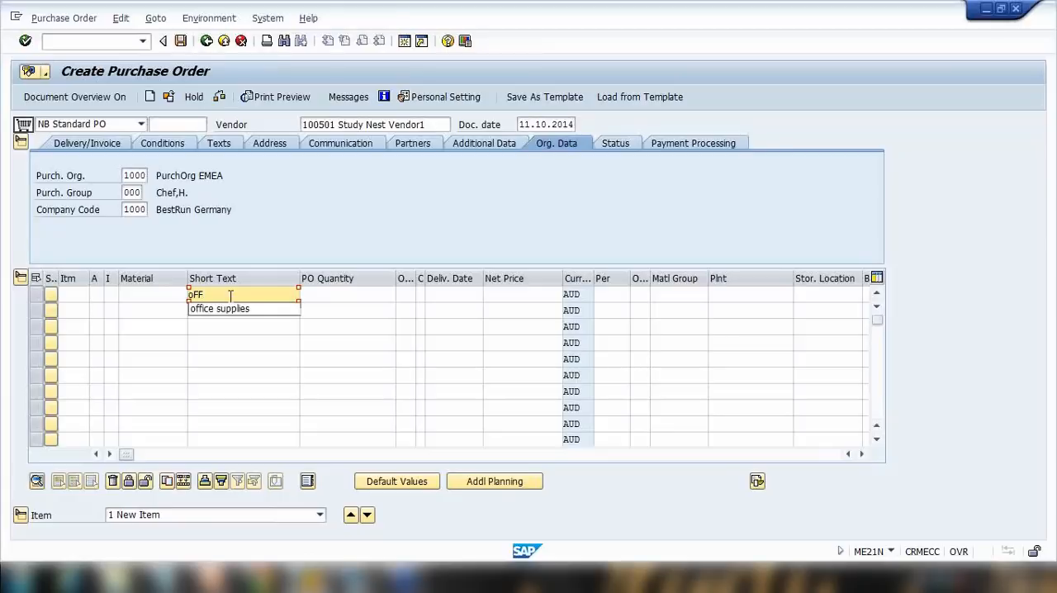
key(BackSpace)
key(BackSpace)
text(ffice goods)
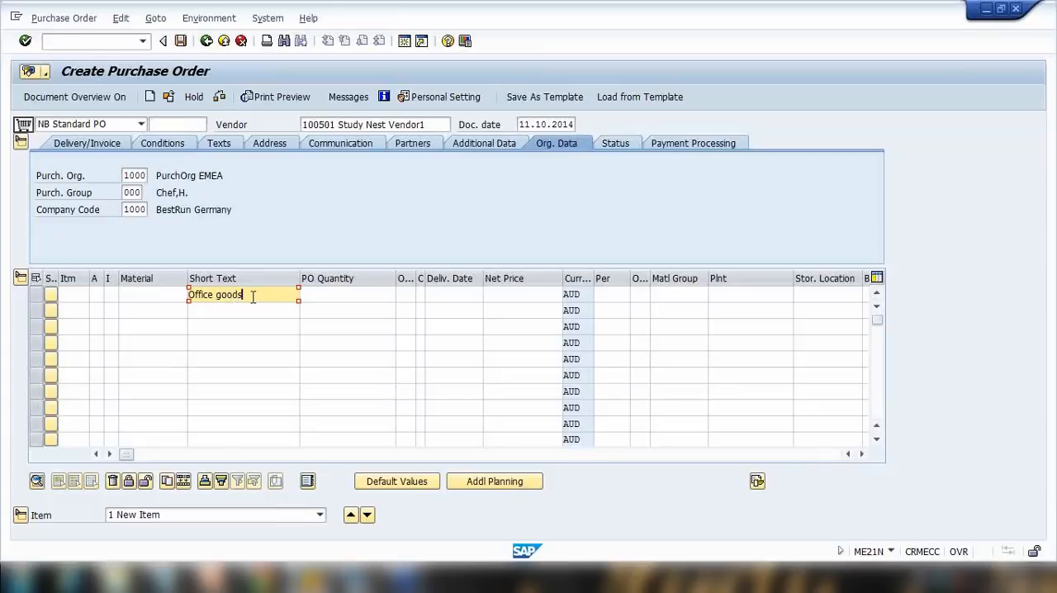
drag(253, 297, 170, 290)
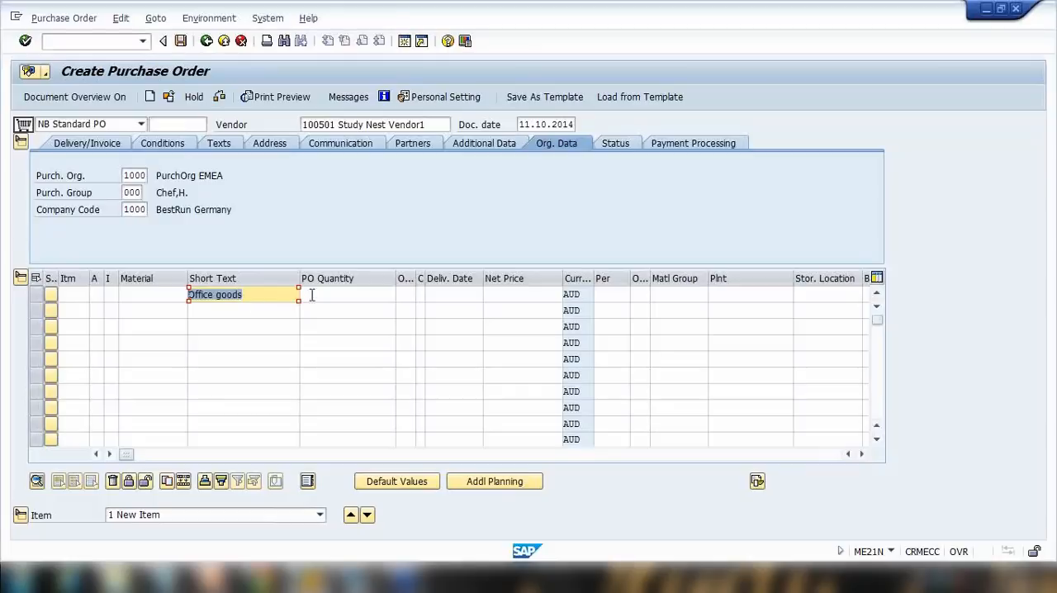
Set the first item's quantity to 100 and replace its short text with Pen, then confirm the item.
click(339, 301)
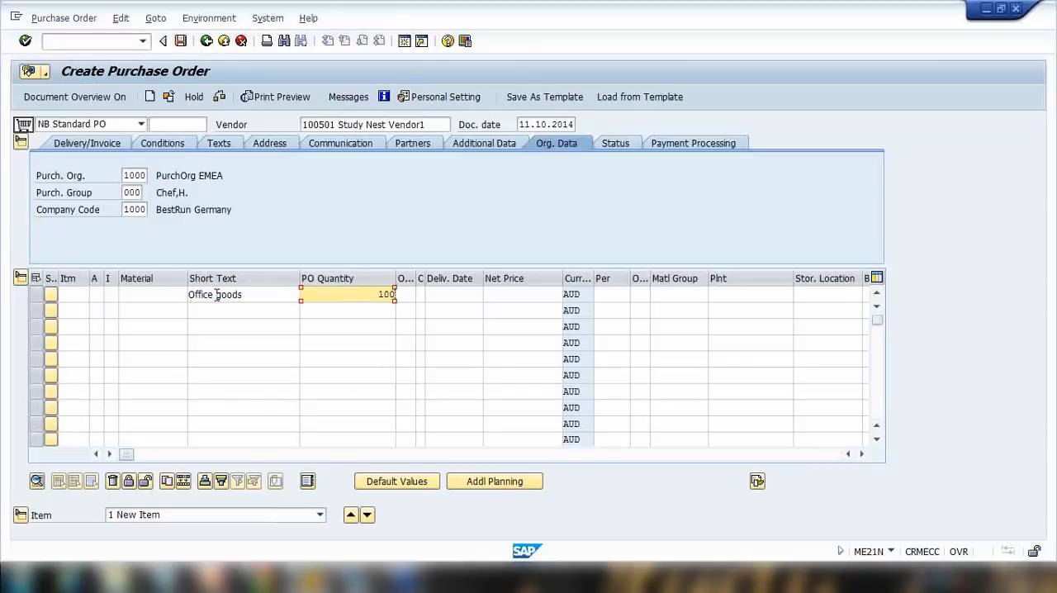
drag(240, 295, 125, 282)
text(P)
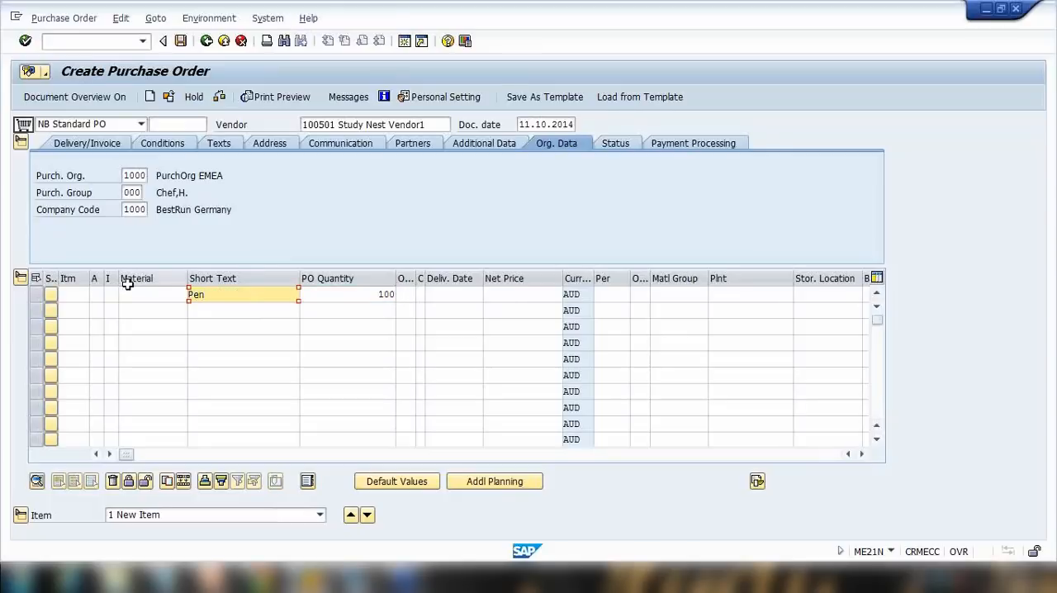
text(en)
key(Return)
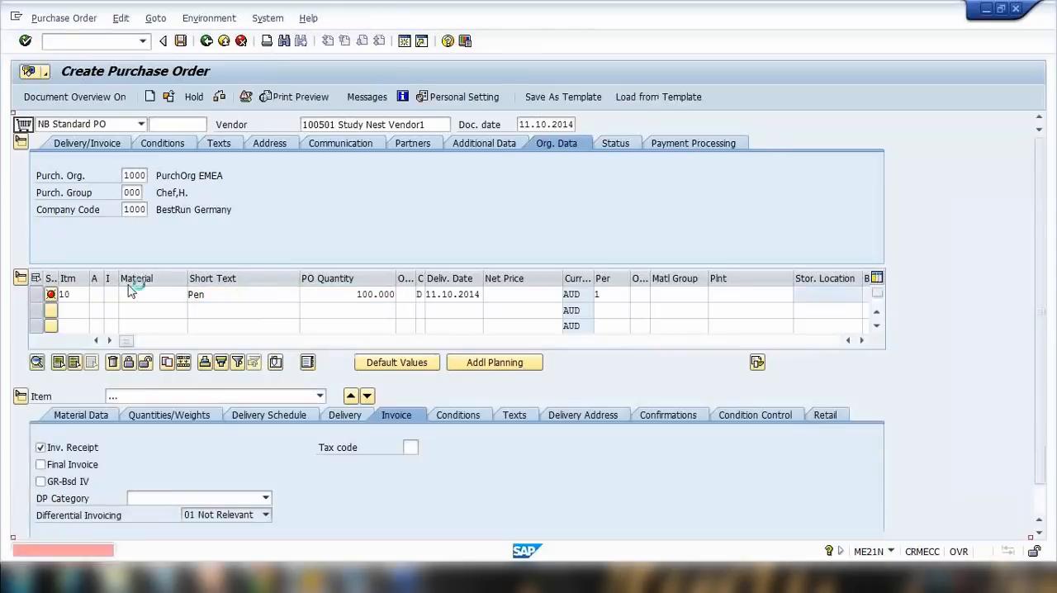
Set the item's account assignment category to K (Cost center).
drag(218, 295, 163, 294)
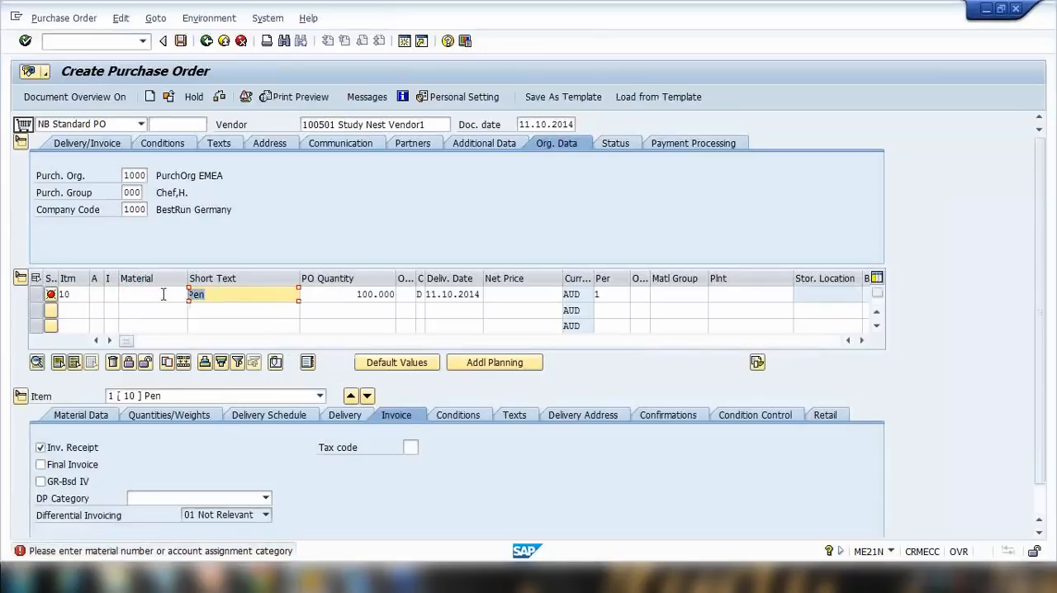
drag(340, 300, 411, 297)
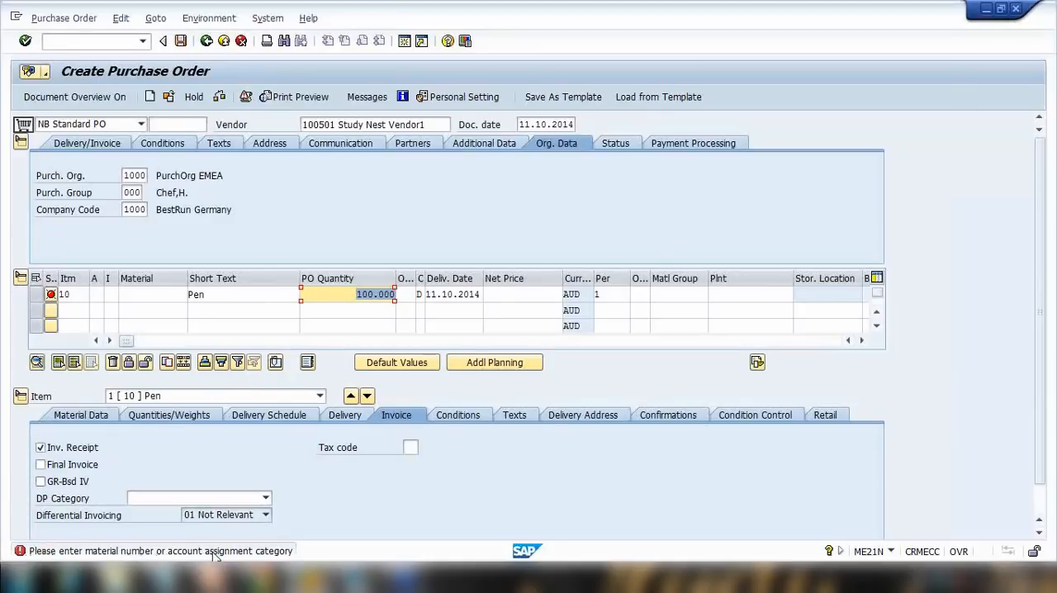
click(141, 293)
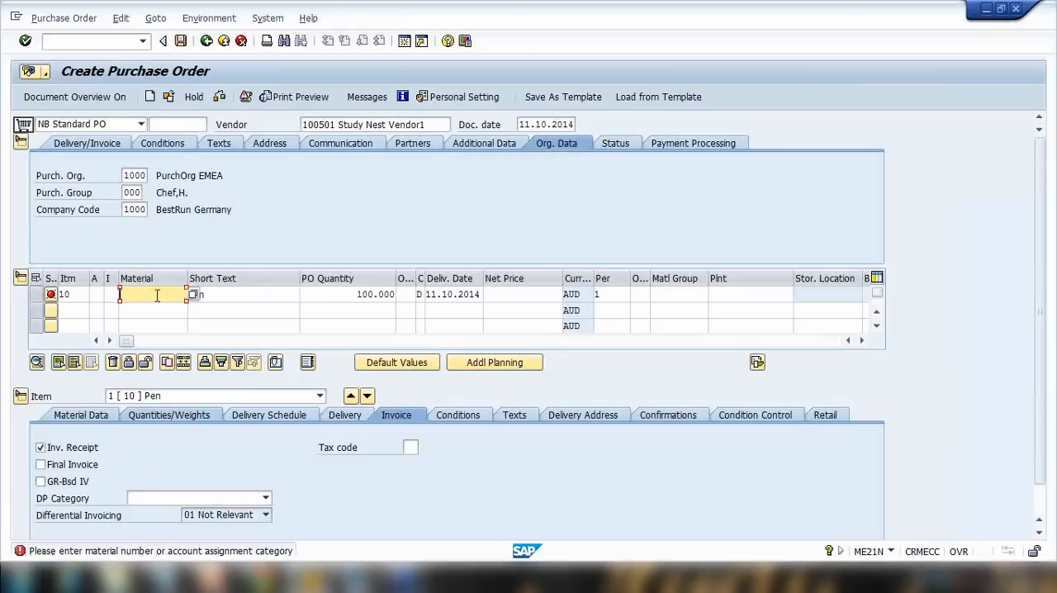
click(97, 294)
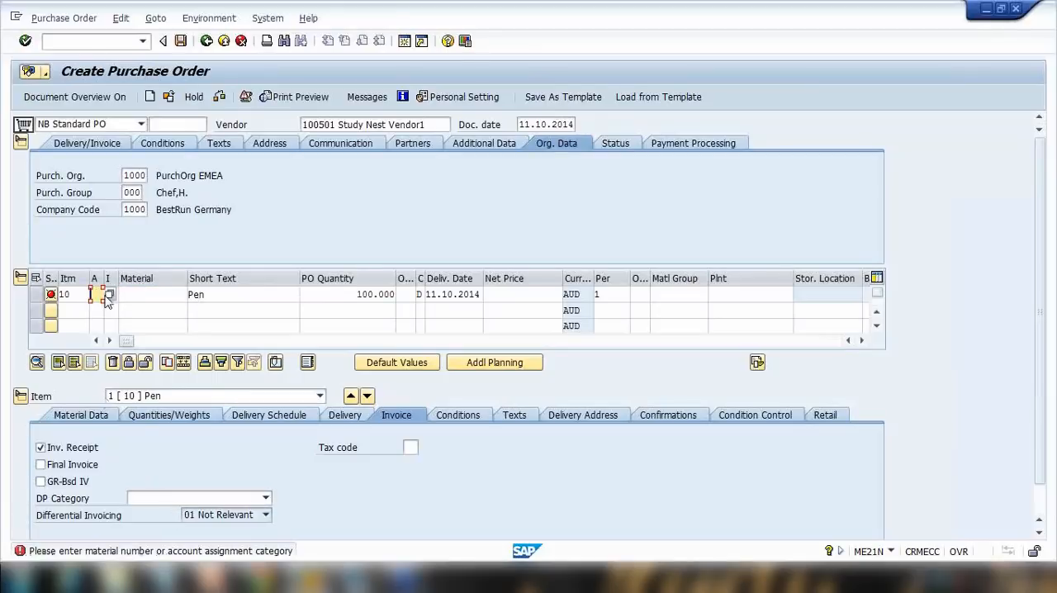
click(108, 296)
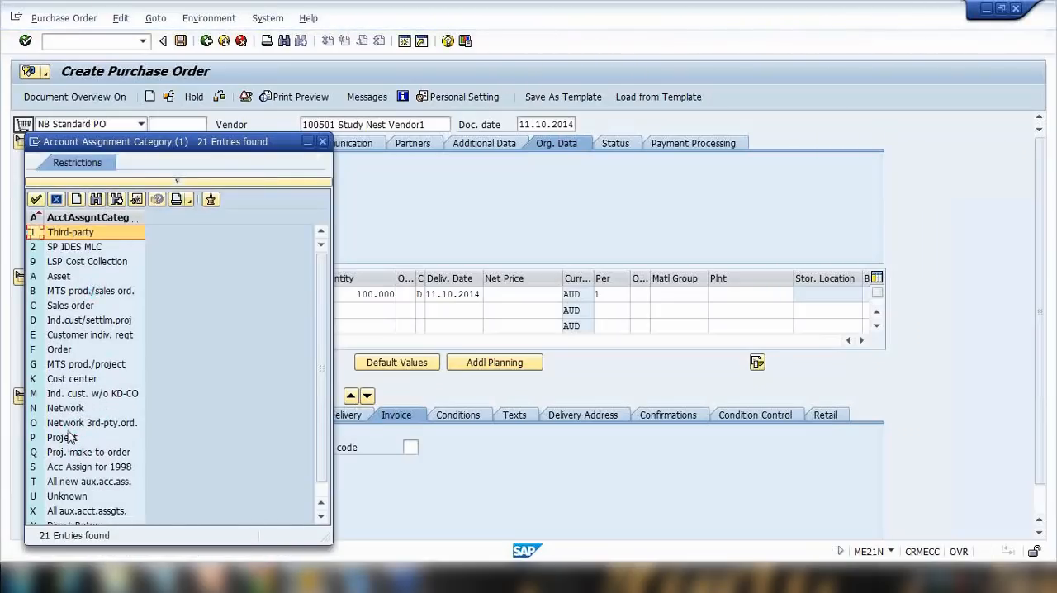
double_click(71, 380)
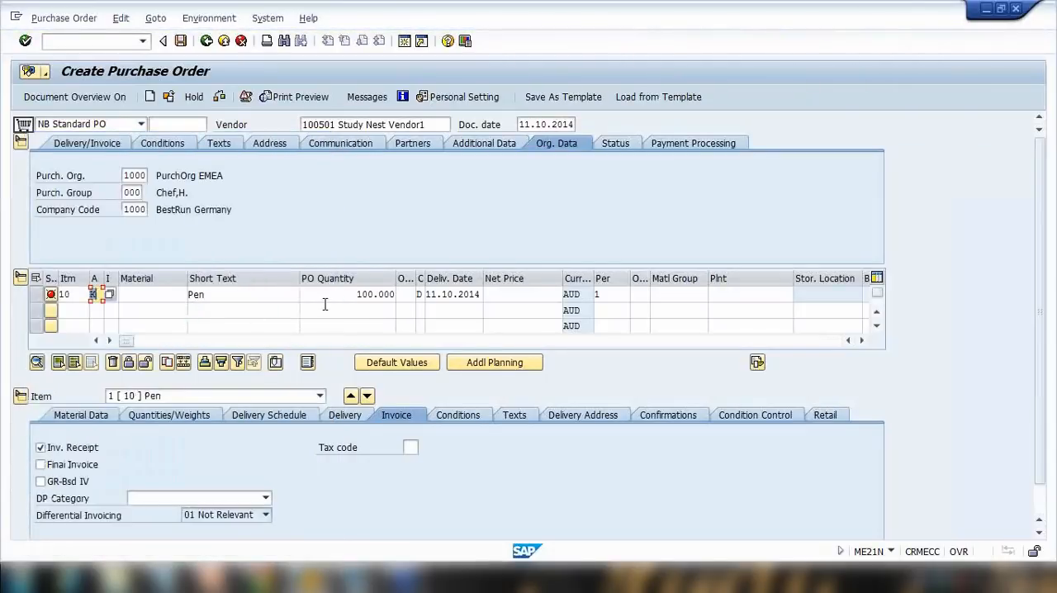
key(Return)
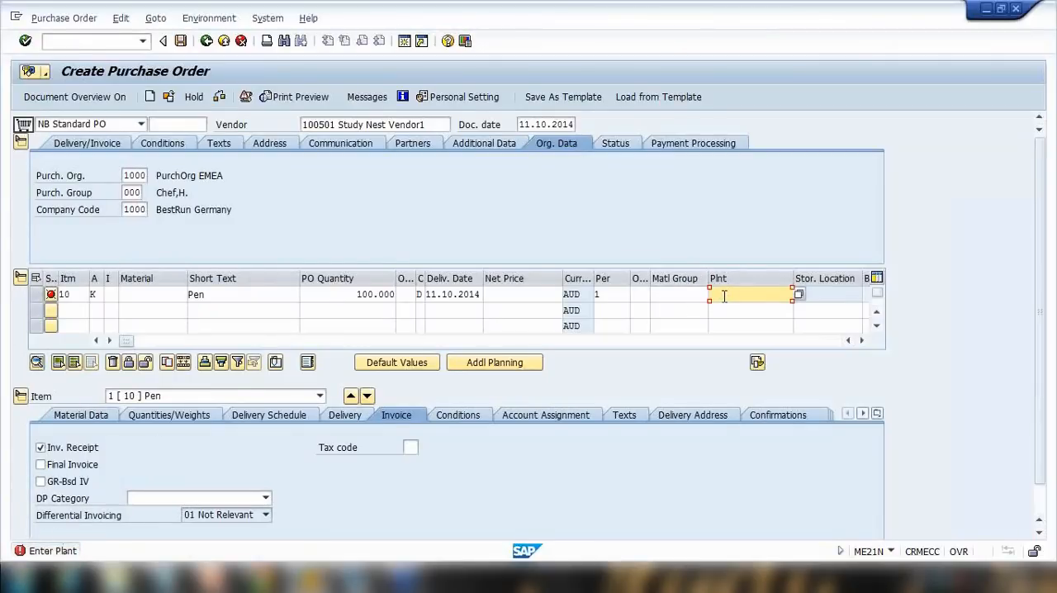
Set the item's plant to Hamburg and its gross price condition to 1.00 AUD.
text(000)
key(Return)
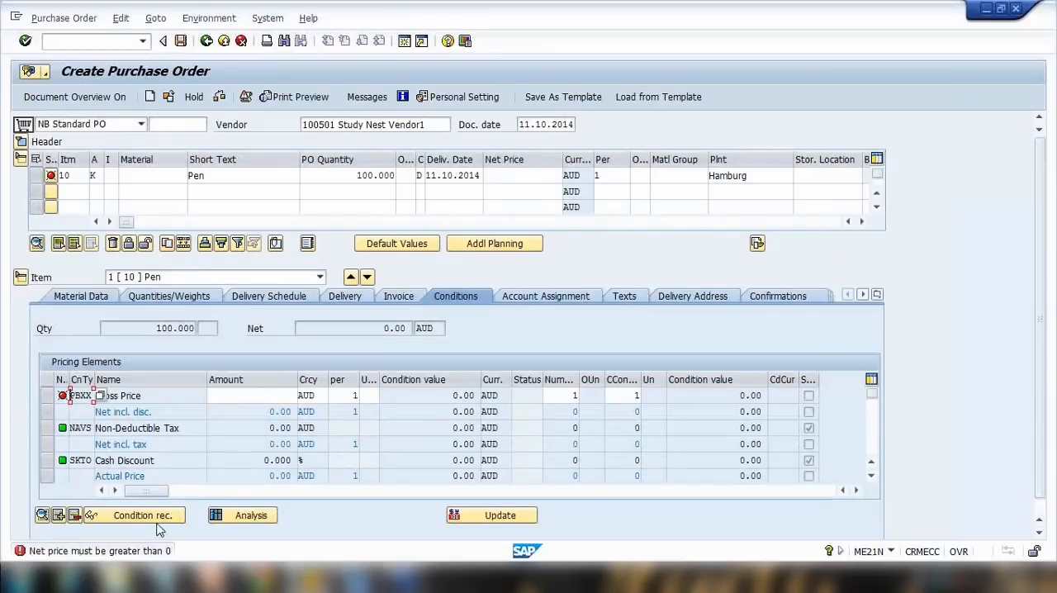
click(289, 395)
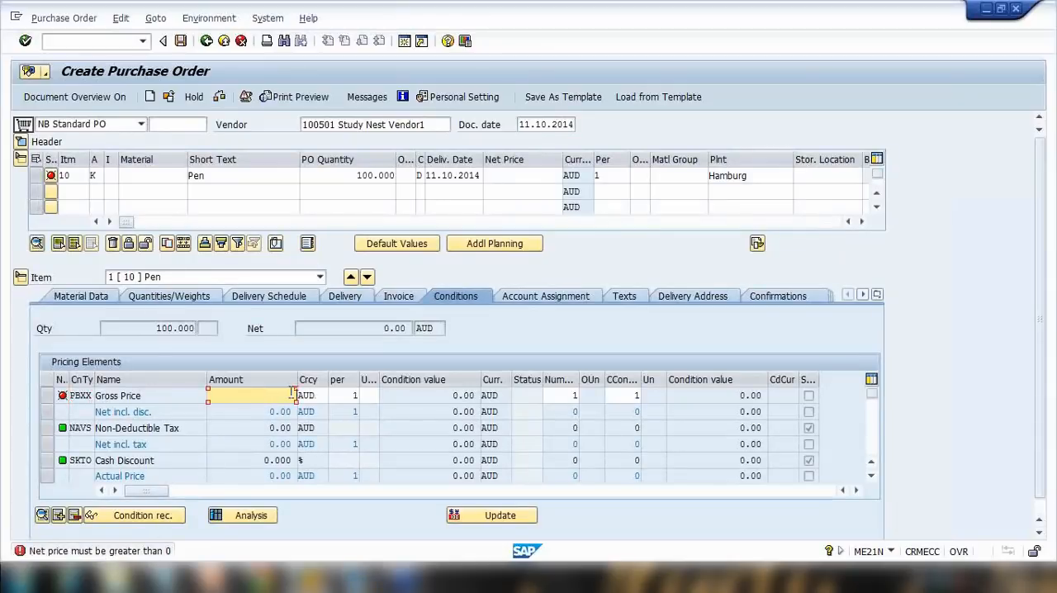
text(1)
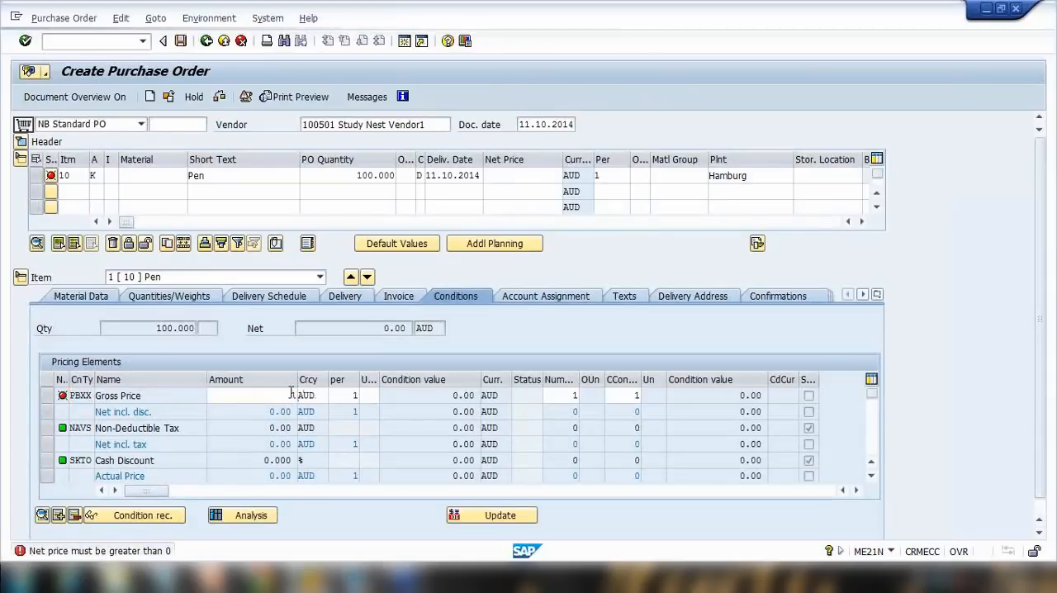
key(Return)
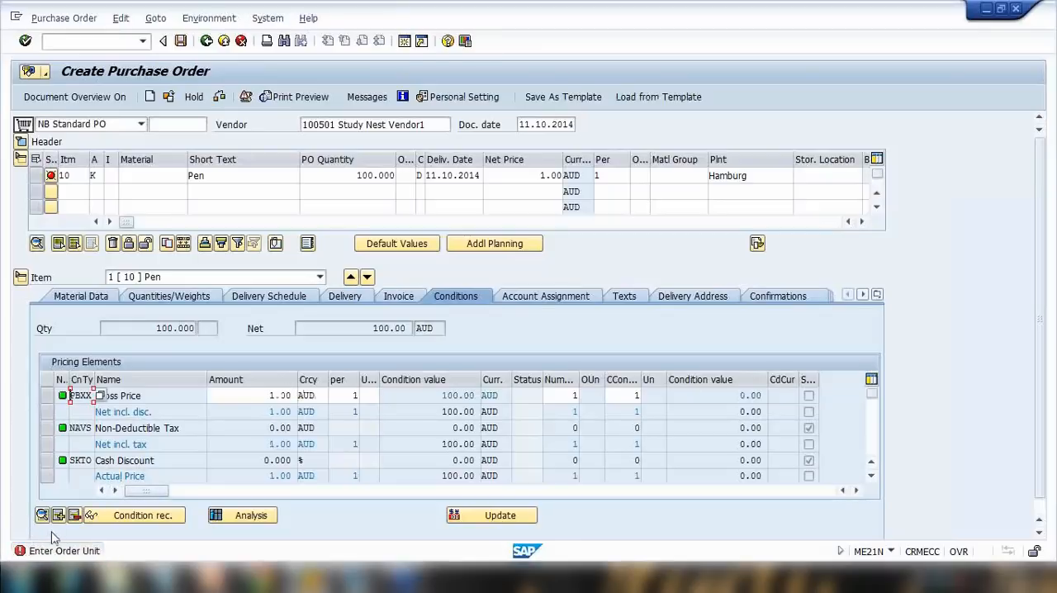
Pick PC as the item's order unit from the unit list and confirm.
click(406, 175)
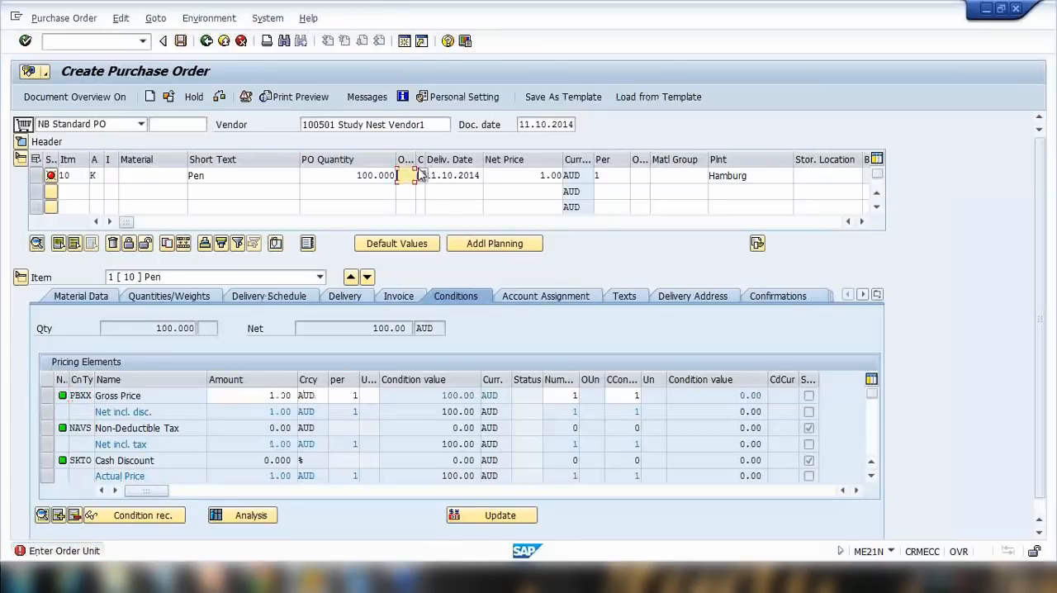
drag(444, 175, 446, 175)
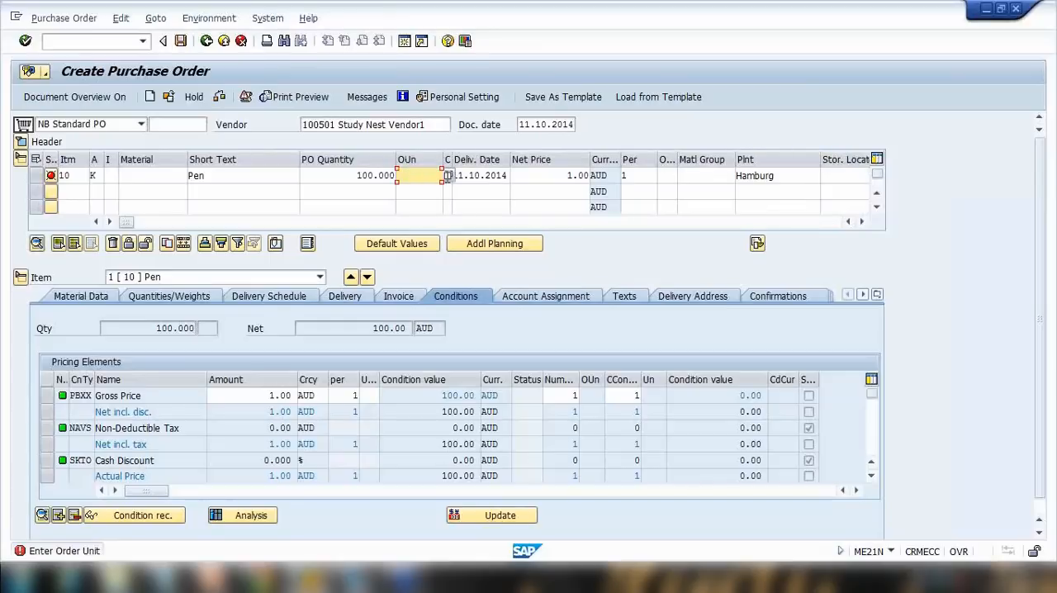
click(447, 175)
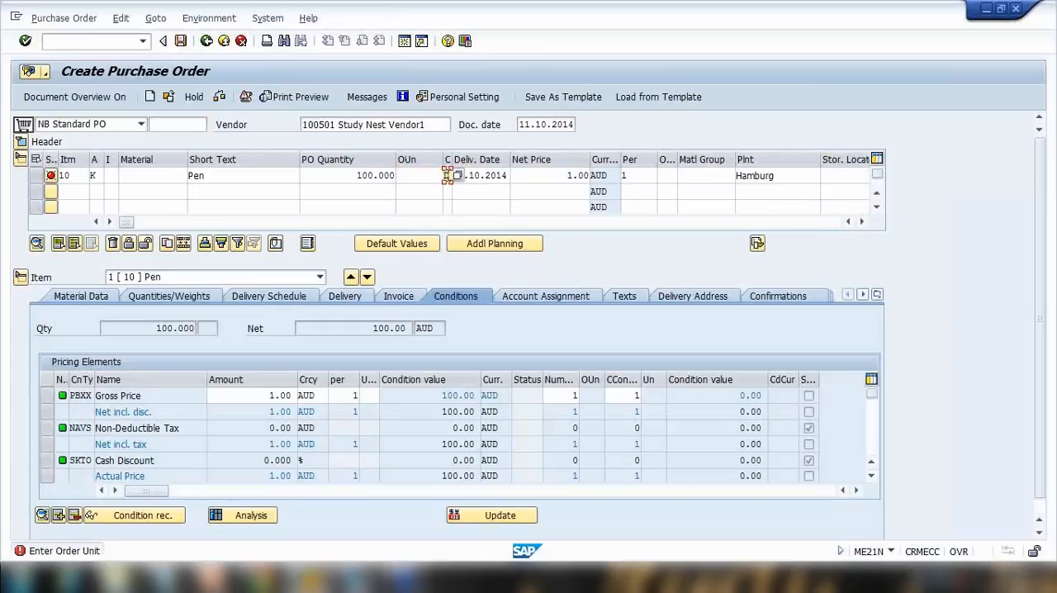
click(438, 176)
click(448, 176)
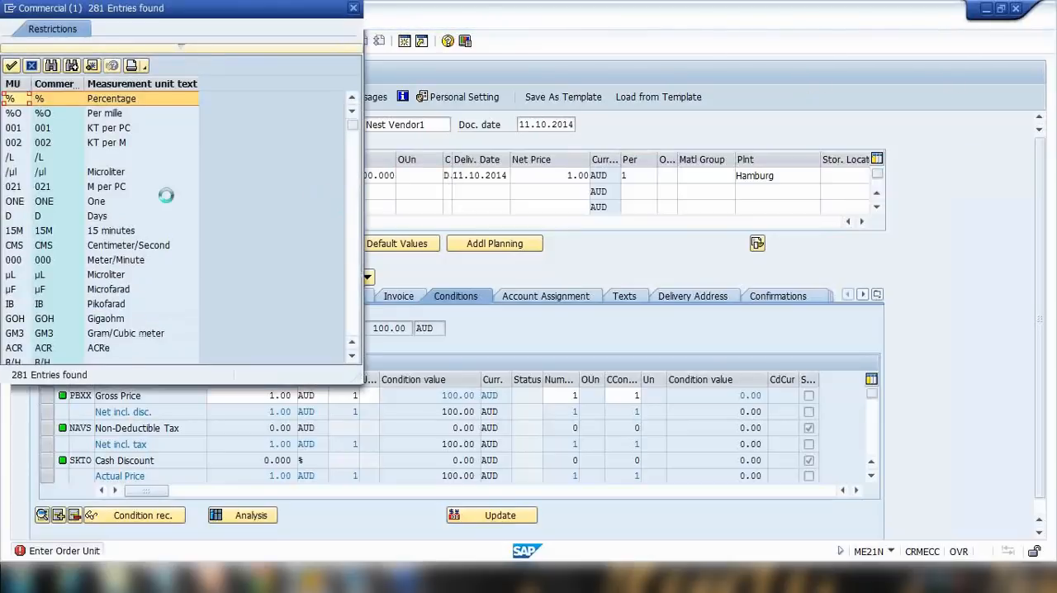
scroll(61, 215, down, 8)
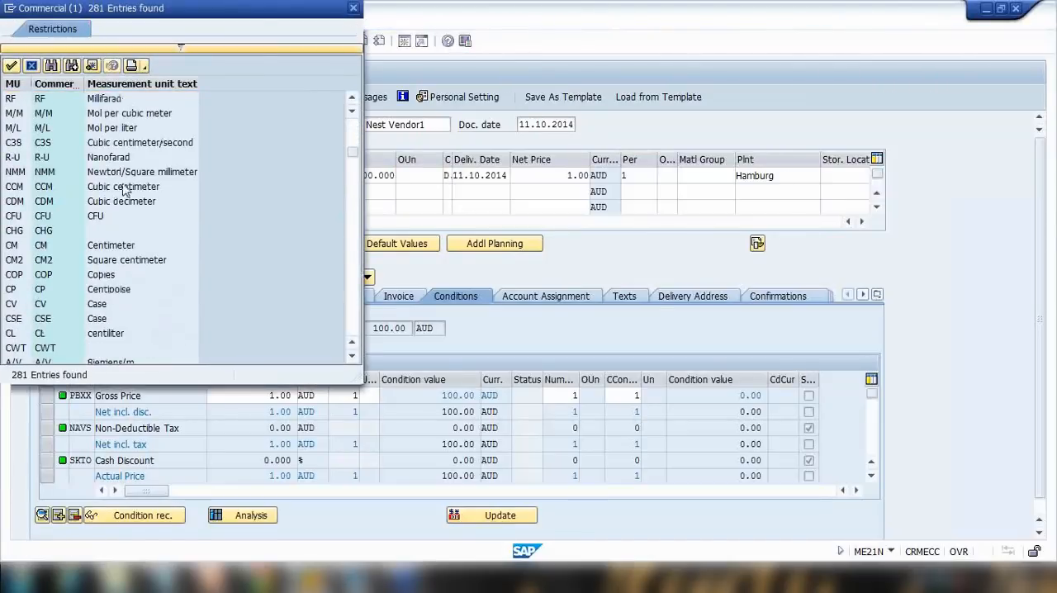
scroll(58, 269, up, 3)
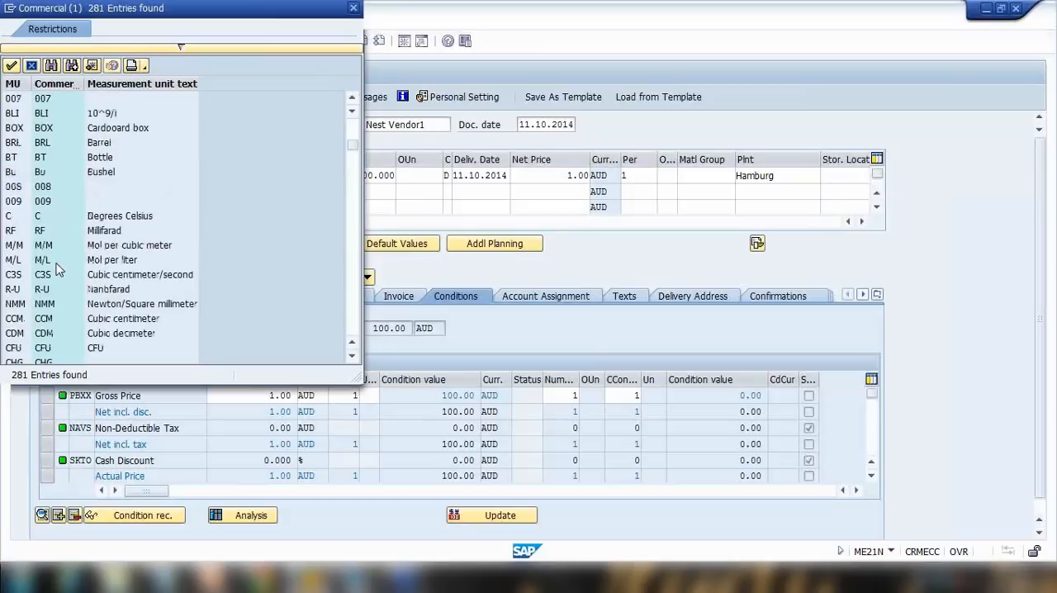
scroll(58, 267, down, 9)
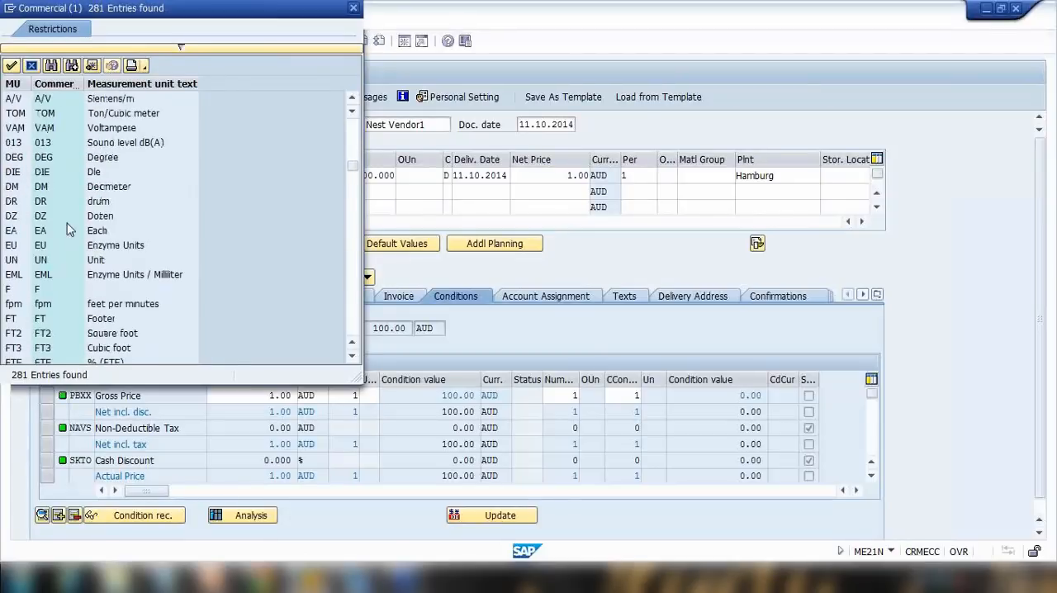
scroll(71, 202, up, 11)
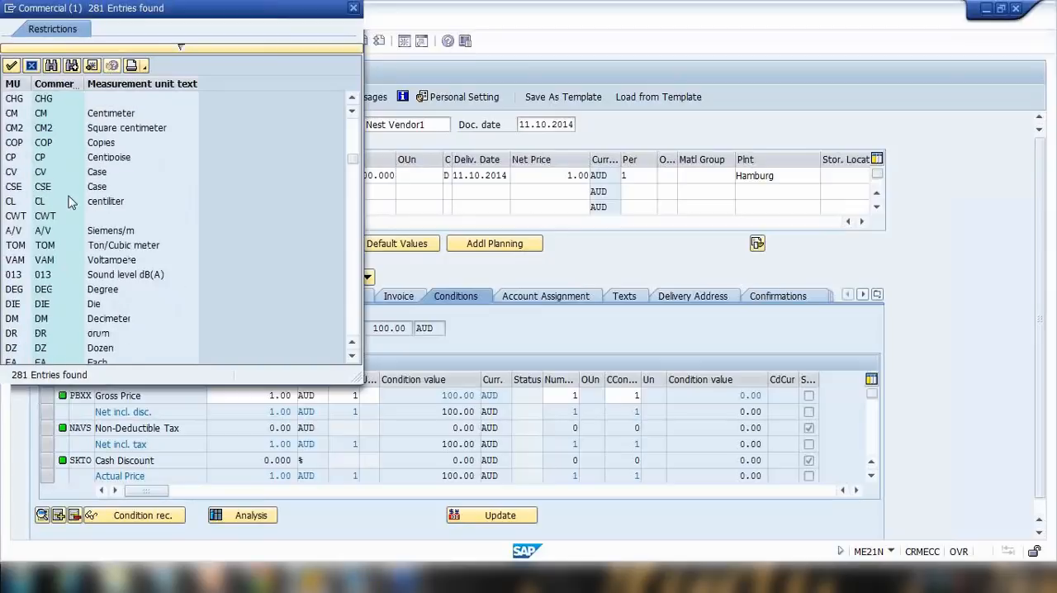
scroll(70, 201, up, 4)
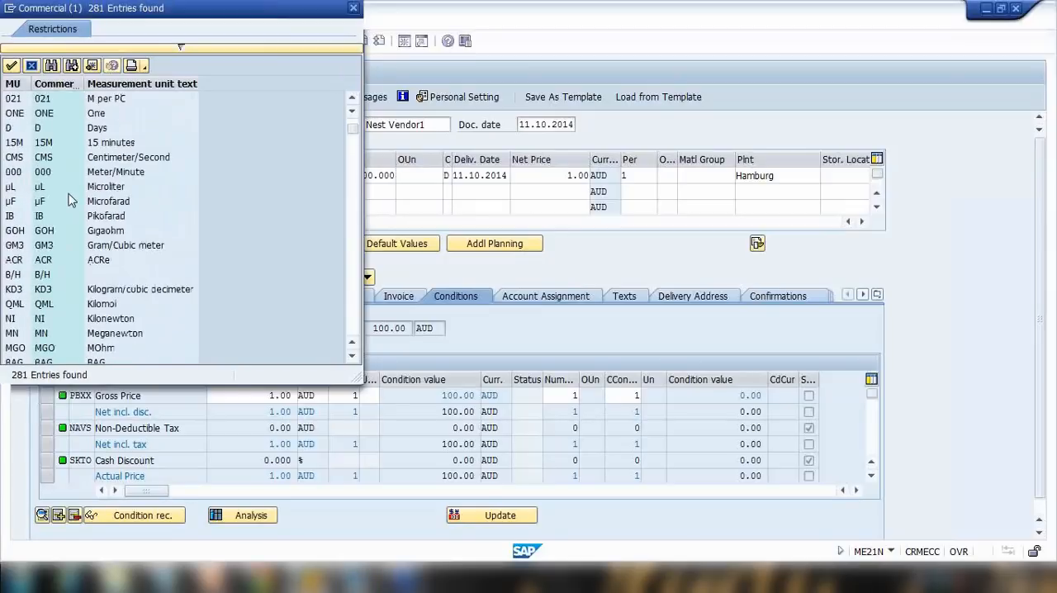
scroll(70, 201, down, 10)
scroll(71, 200, down, 12)
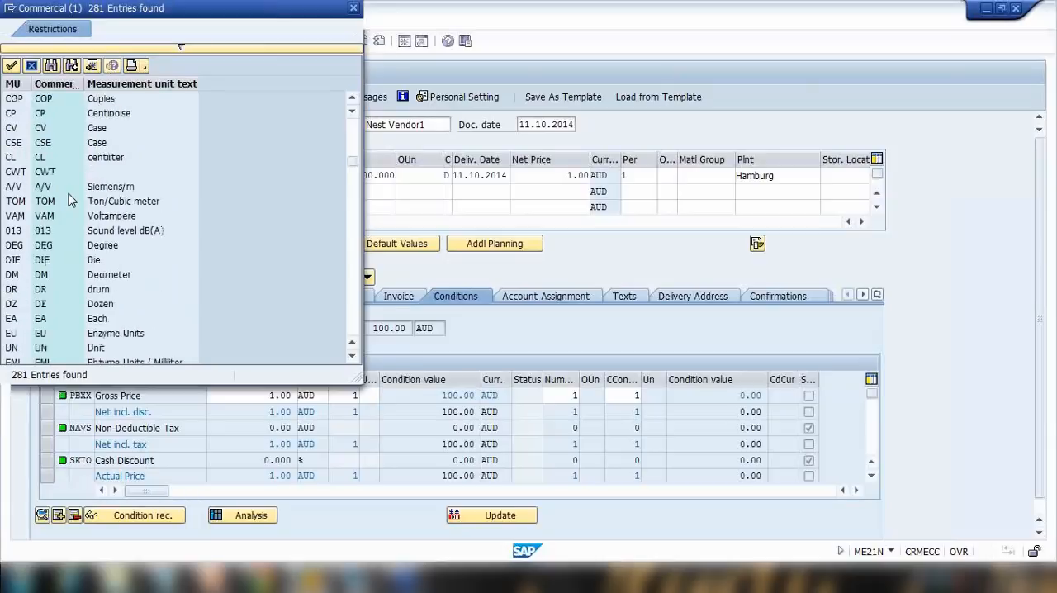
scroll(70, 201, down, 9)
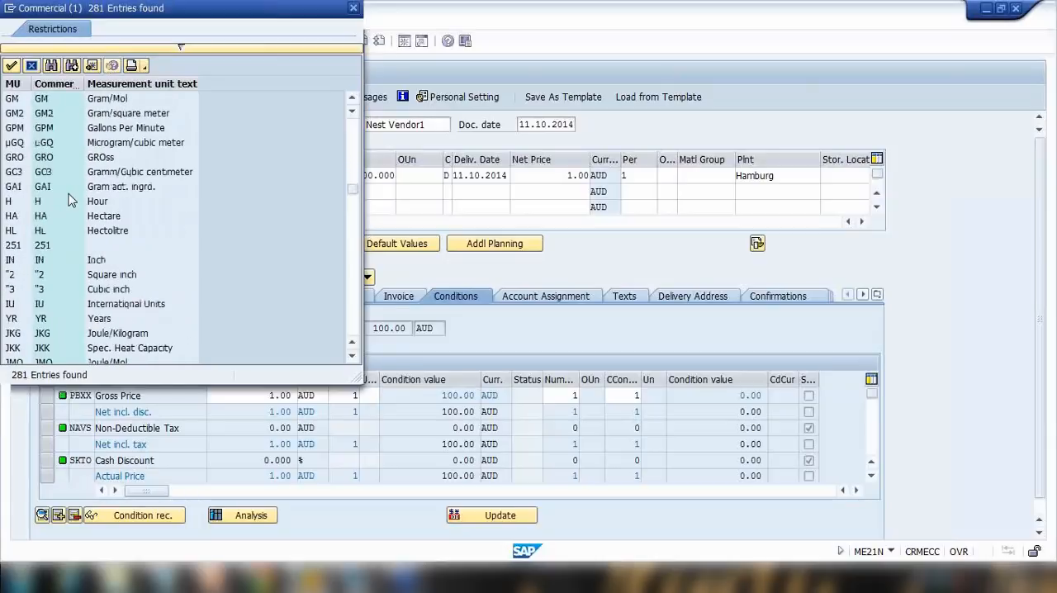
scroll(70, 201, down, 10)
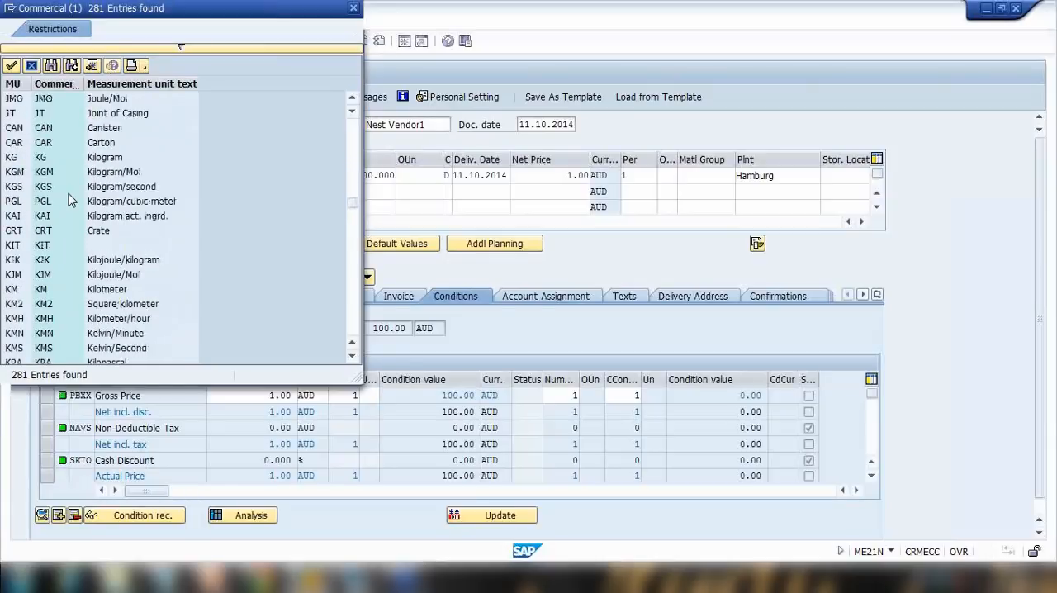
scroll(71, 200, down, 9)
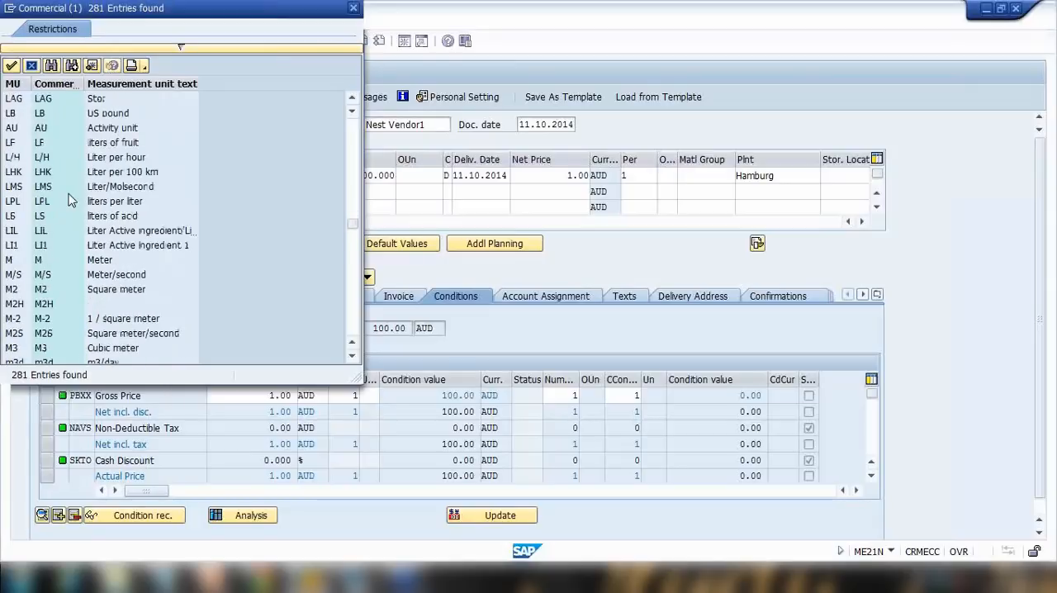
scroll(70, 200, down, 9)
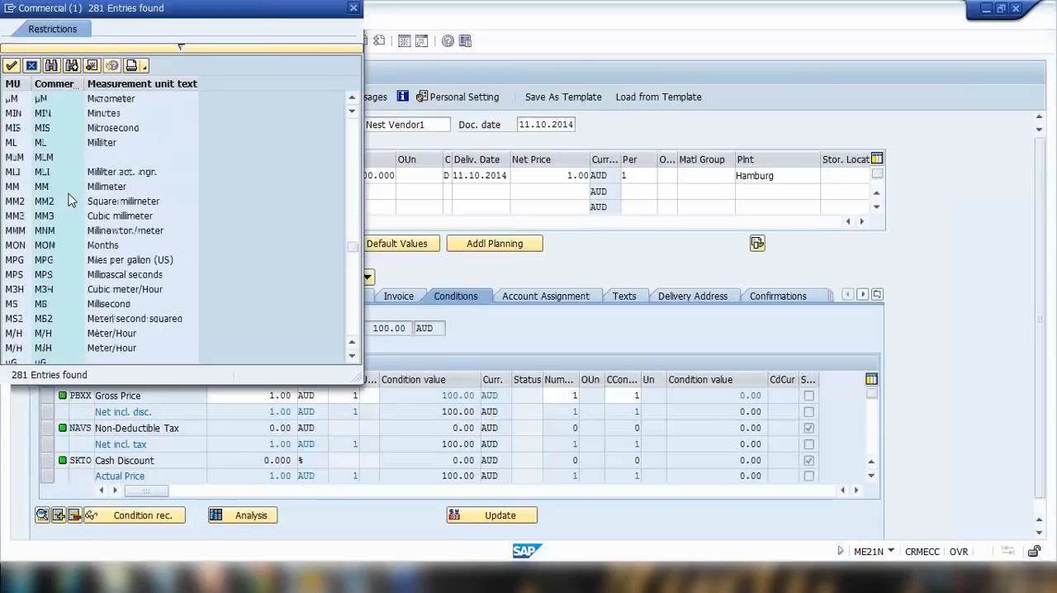
scroll(70, 201, down, 6)
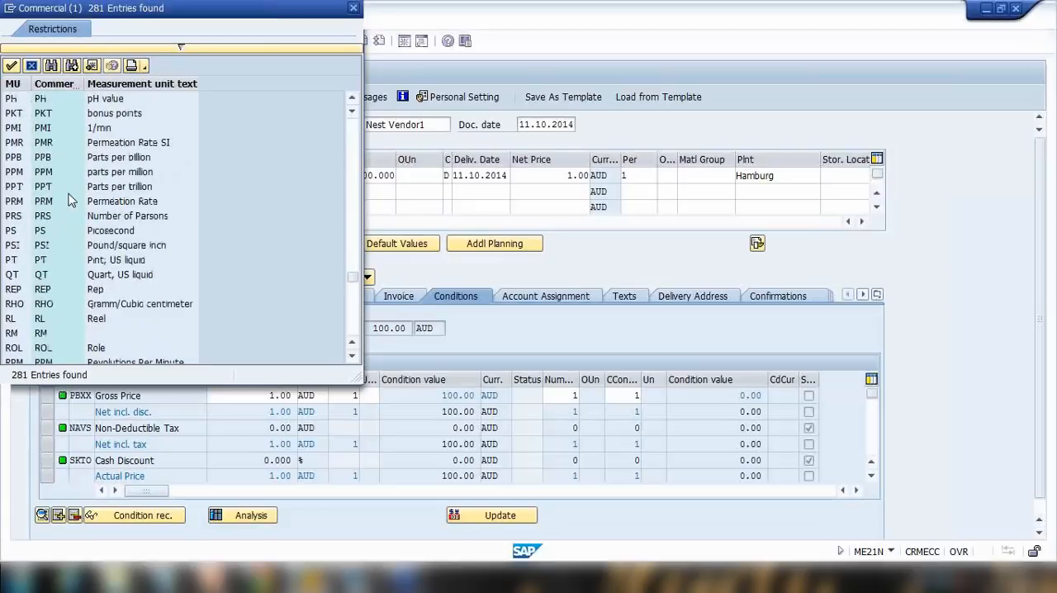
scroll(70, 201, down, 3)
double_click(39, 291)
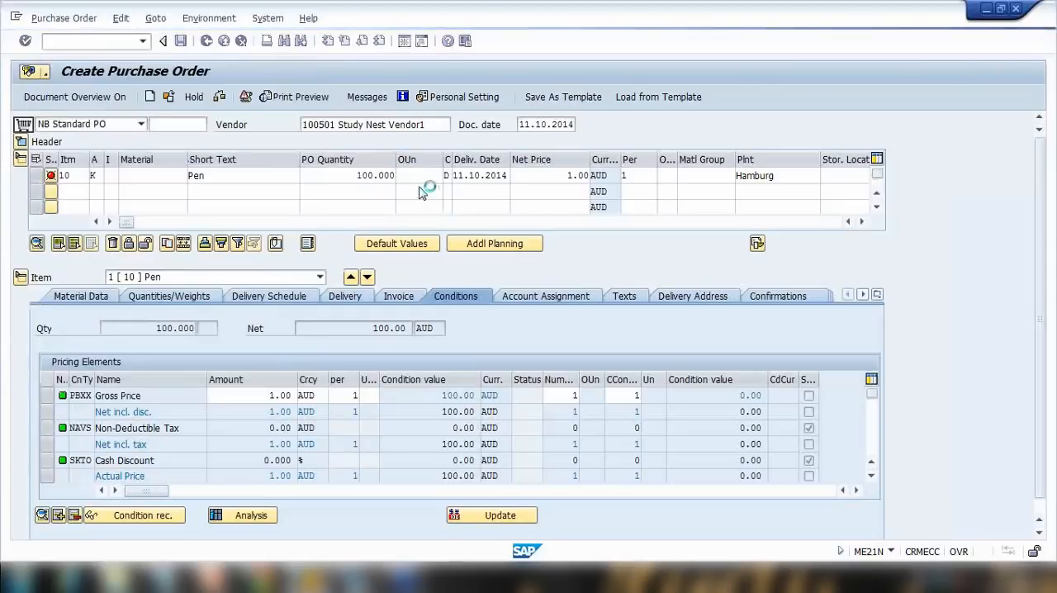
key(Return)
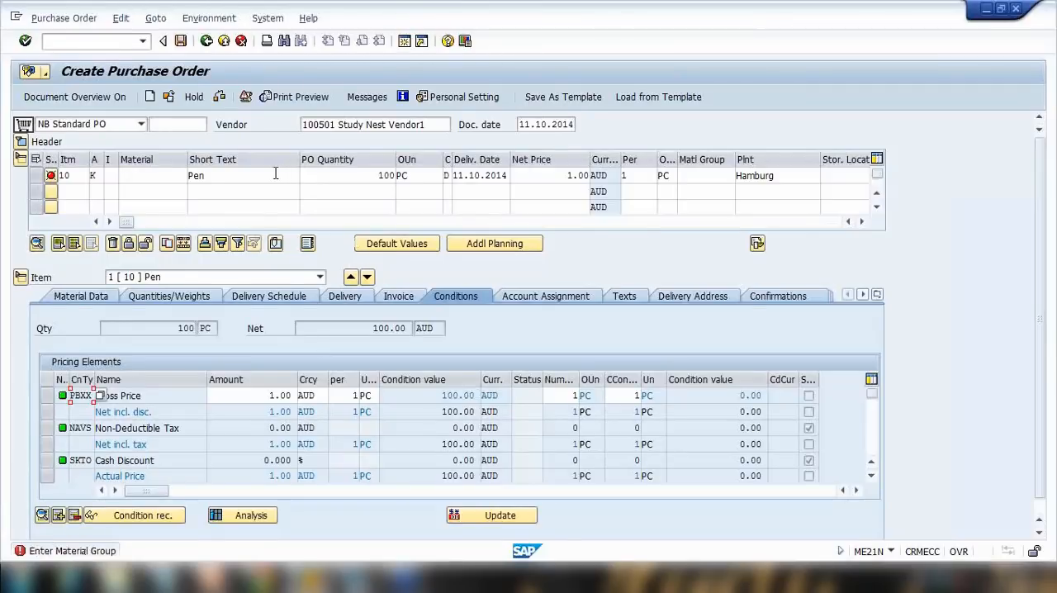
Set the item's material group to Miscellaneous.
click(176, 179)
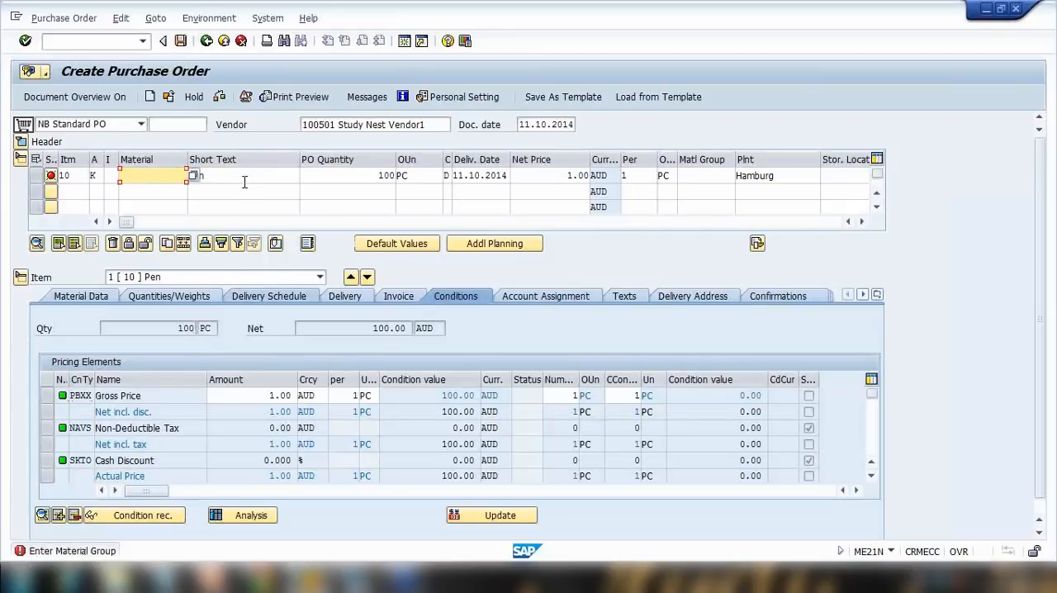
key(Tab)
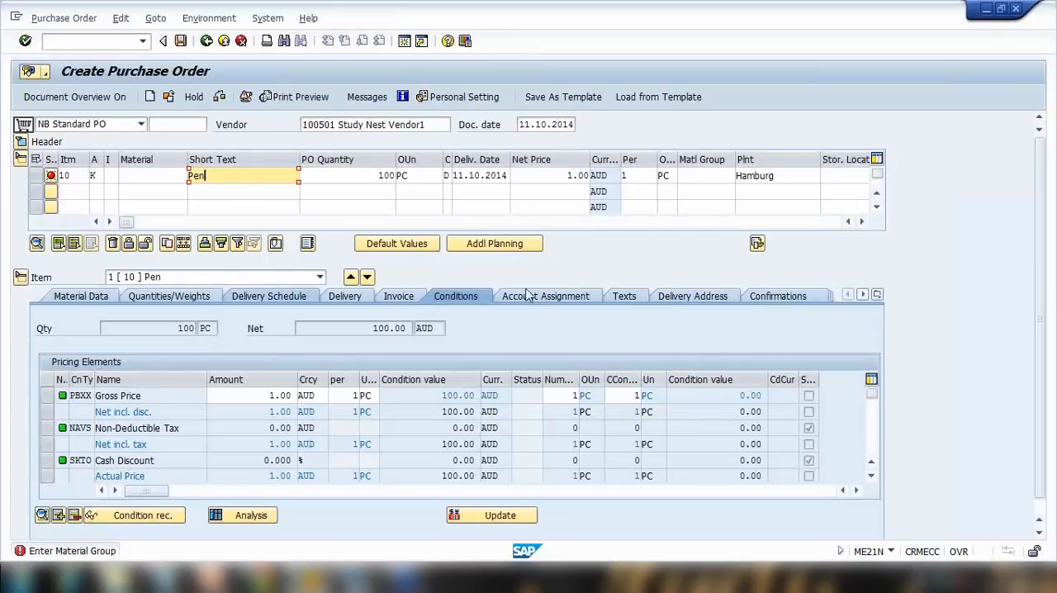
click(713, 181)
click(742, 177)
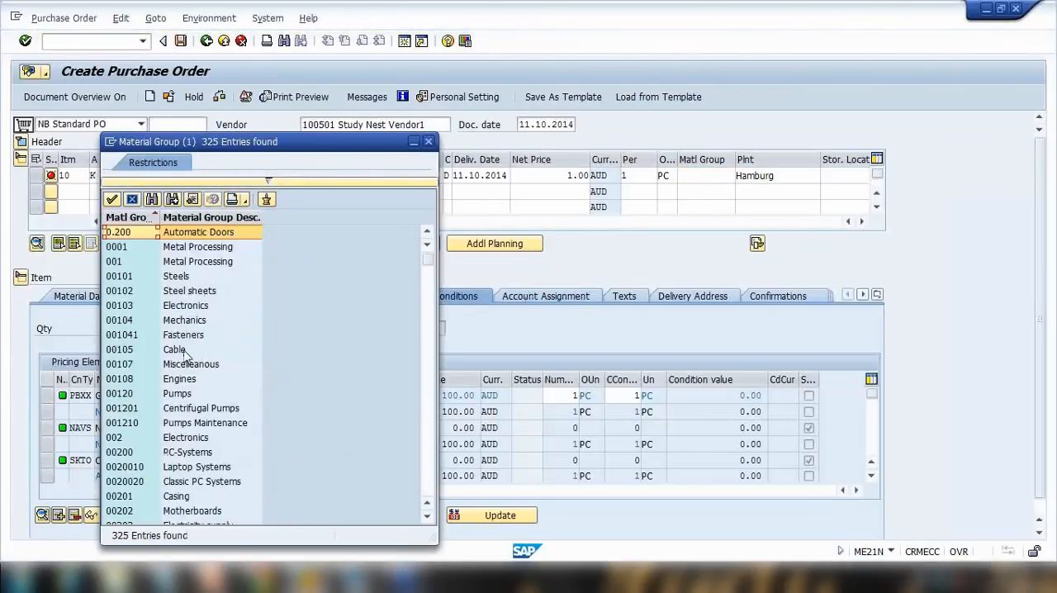
click(188, 364)
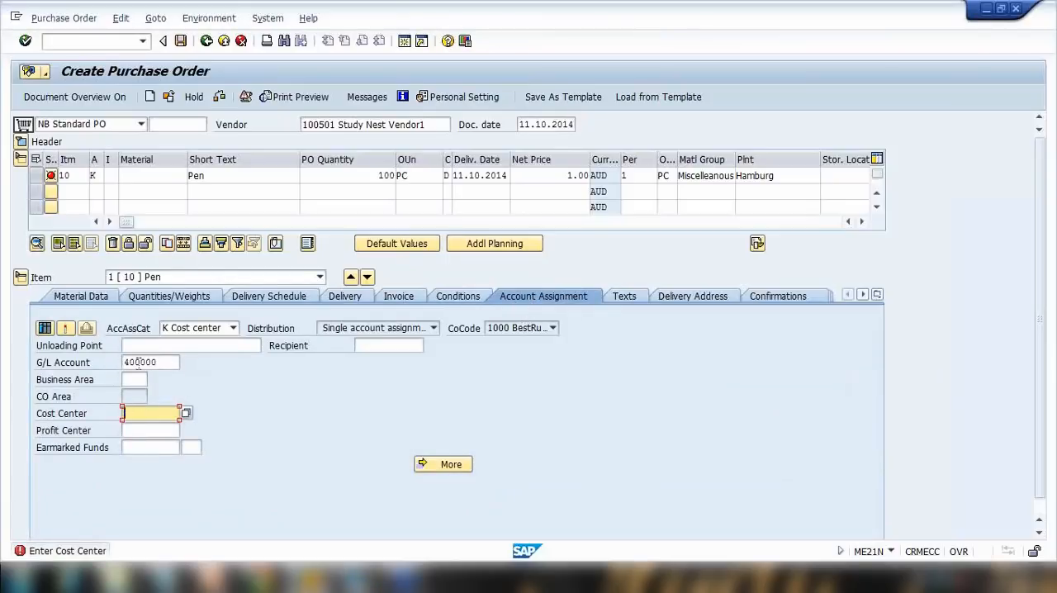
Enter cost center 40000 in the item's account assignment and confirm the entries.
drag(167, 362, 68, 357)
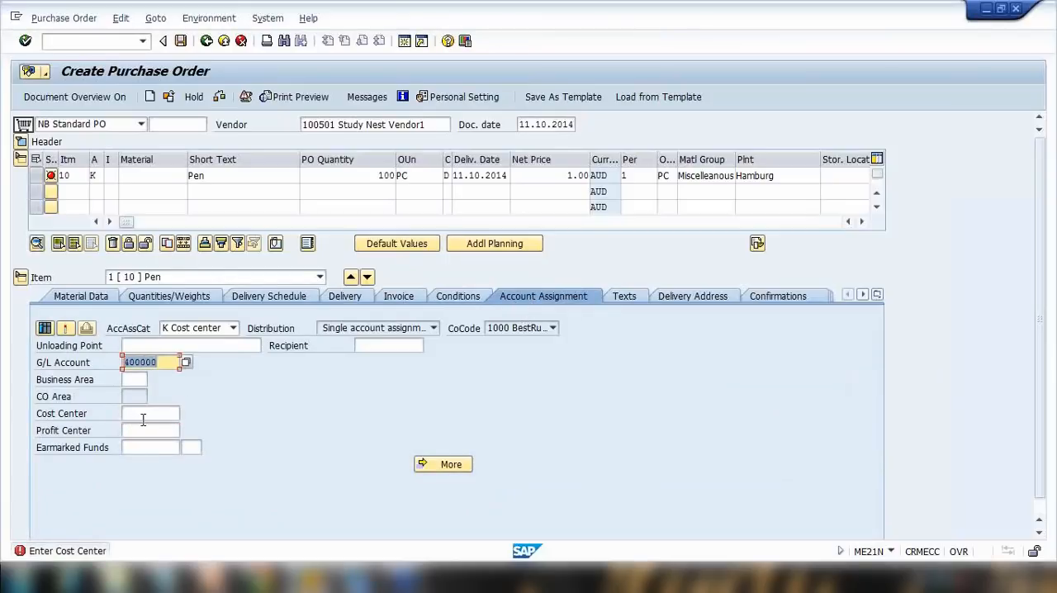
click(142, 419)
text(40000)
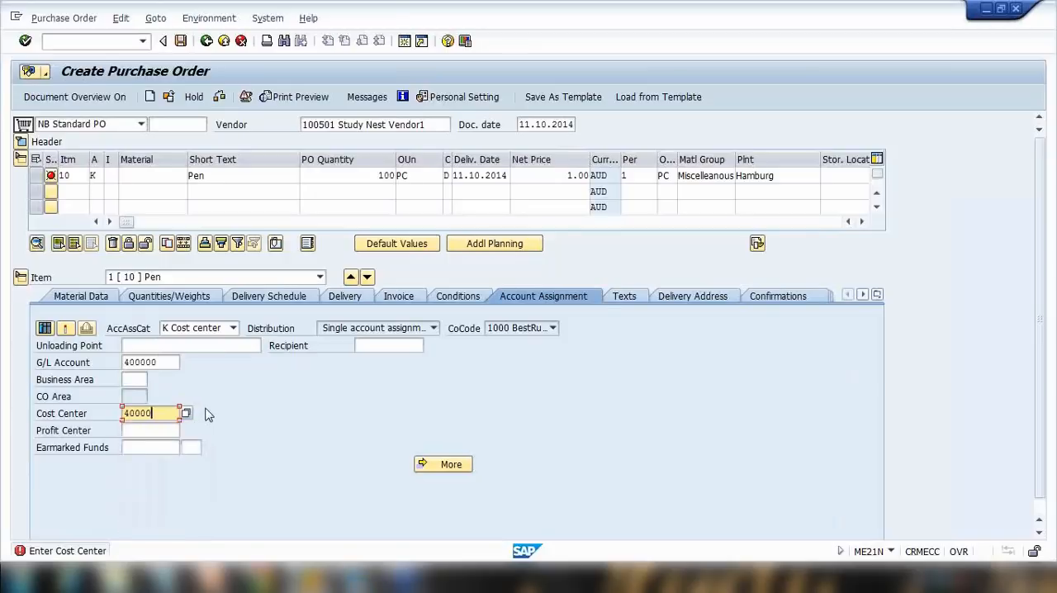
key(Return)
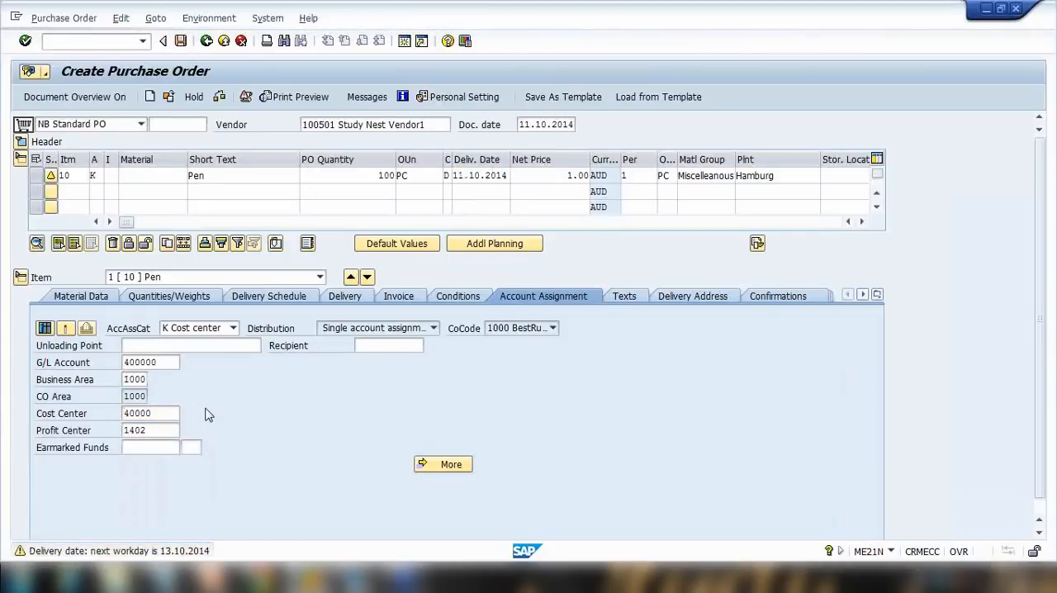
key(Return)
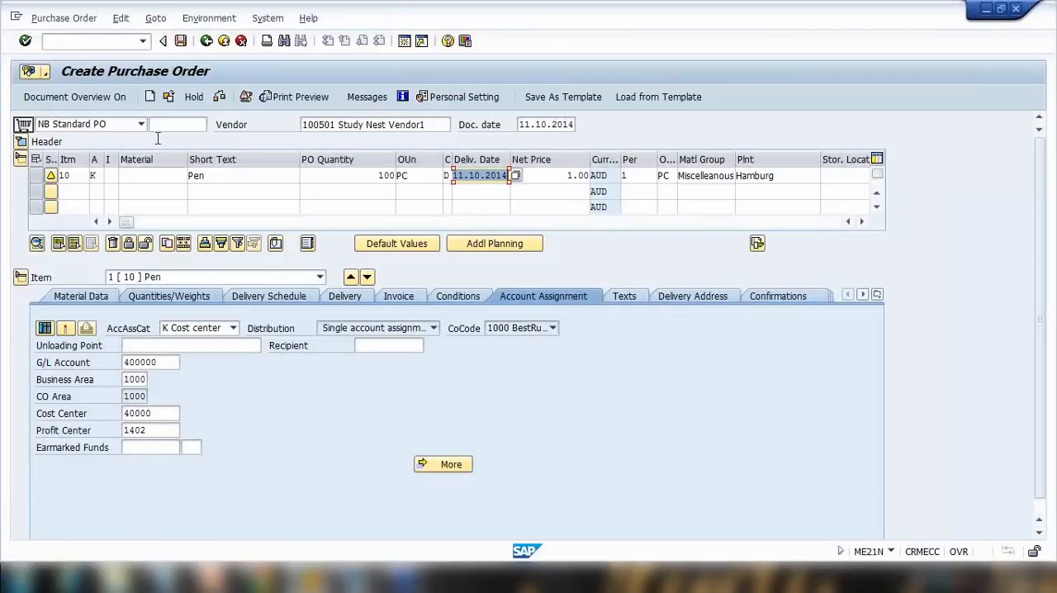
Save the purchase order and reopen the newly created purchase order for display.
click(181, 43)
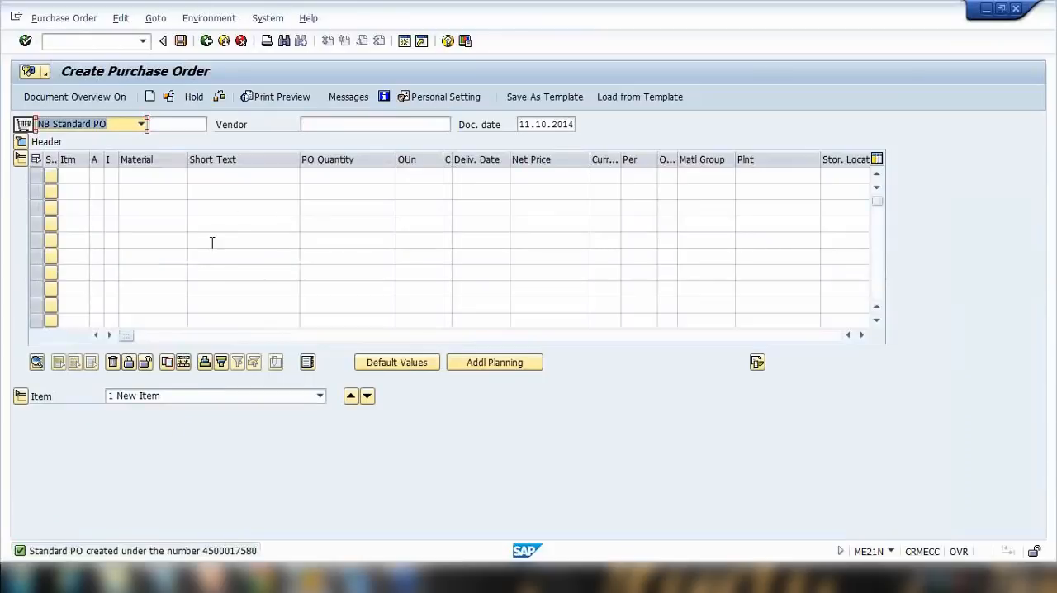
click(169, 97)
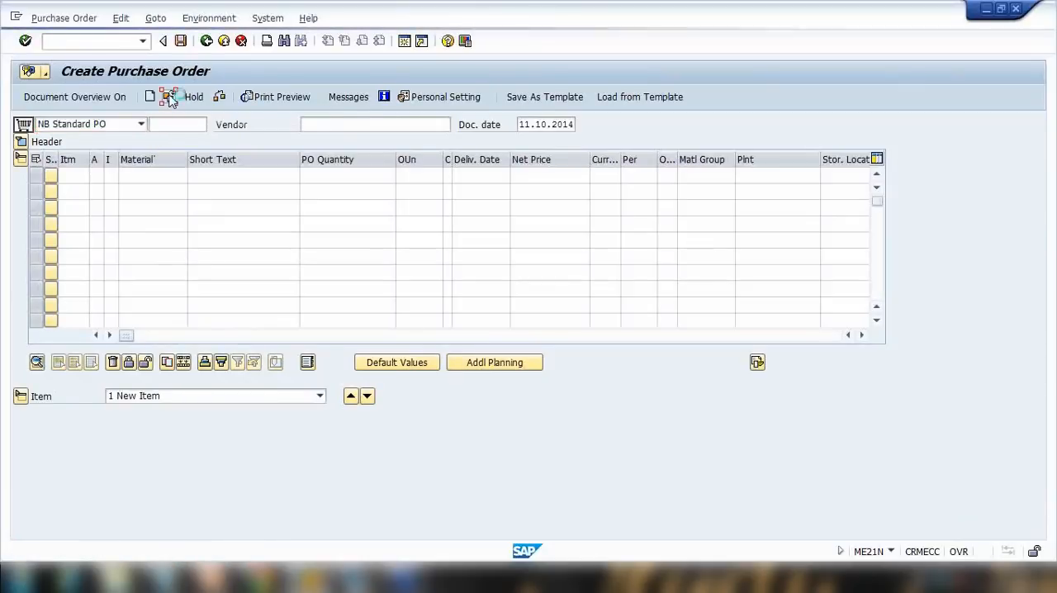
drag(138, 165, 219, 167)
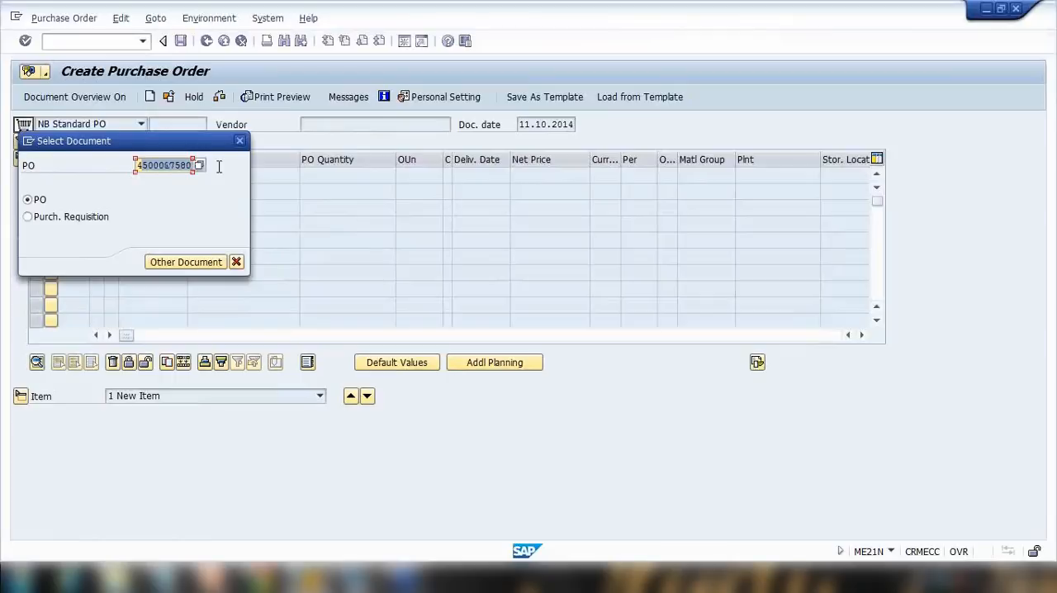
click(201, 262)
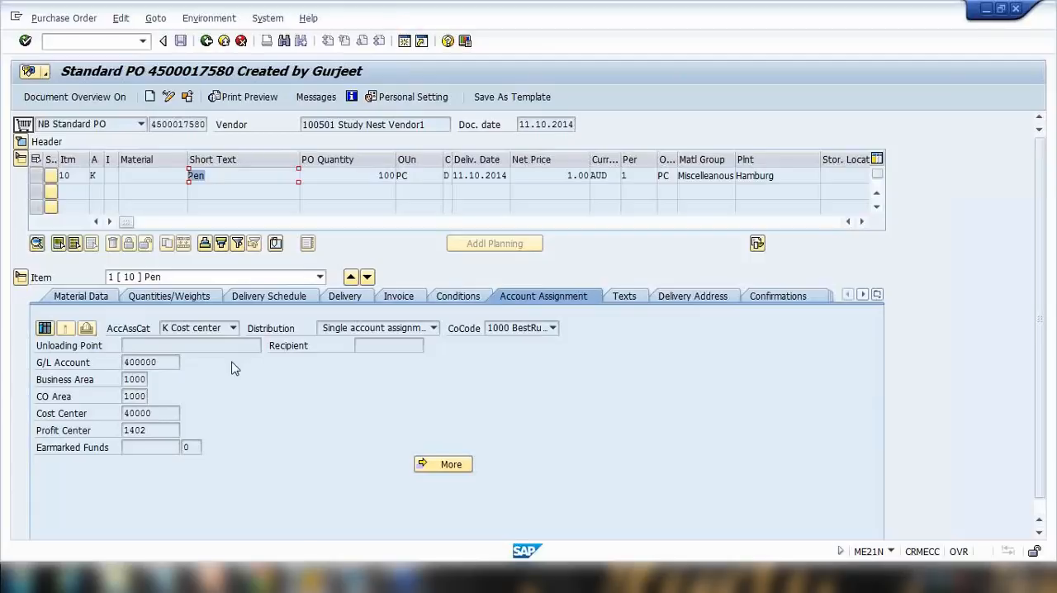
Switch to PowerPoint and present the slides on procurement for consumption and stock versus consumption material.
click(213, 578)
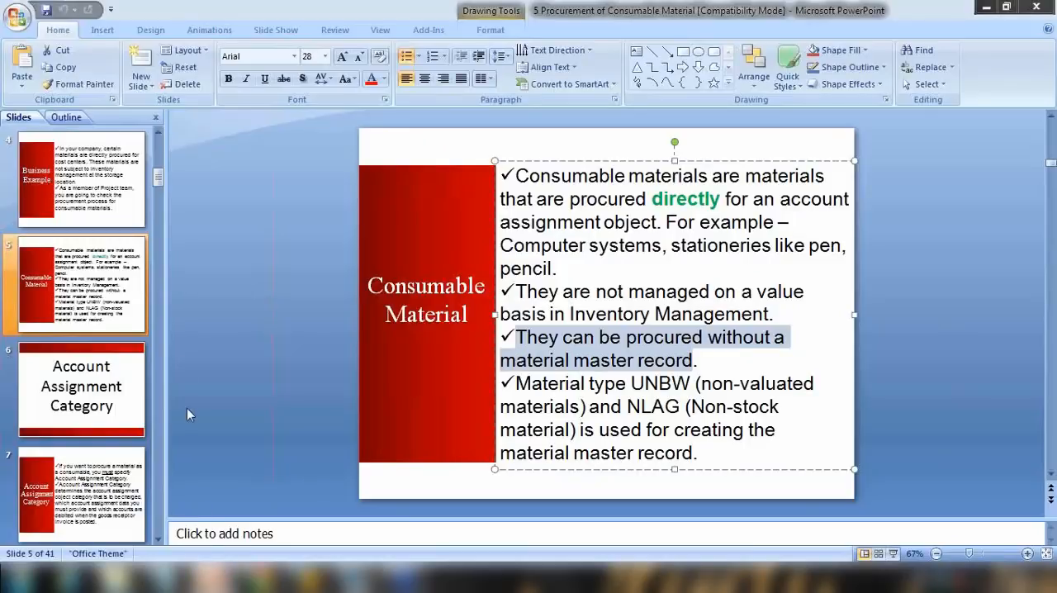
click(85, 323)
scroll(85, 323, down, 5)
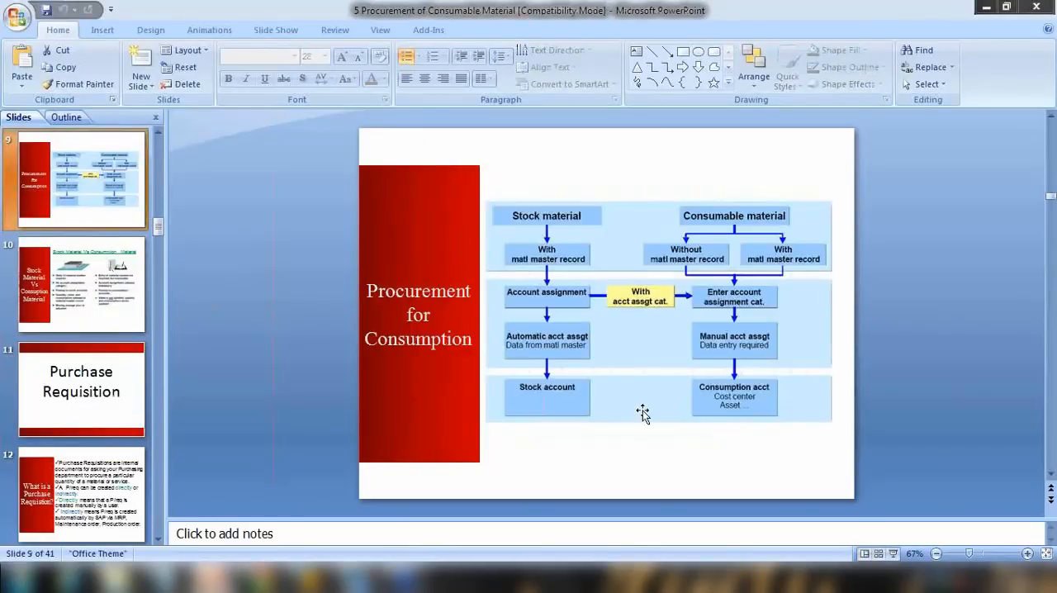
click(893, 553)
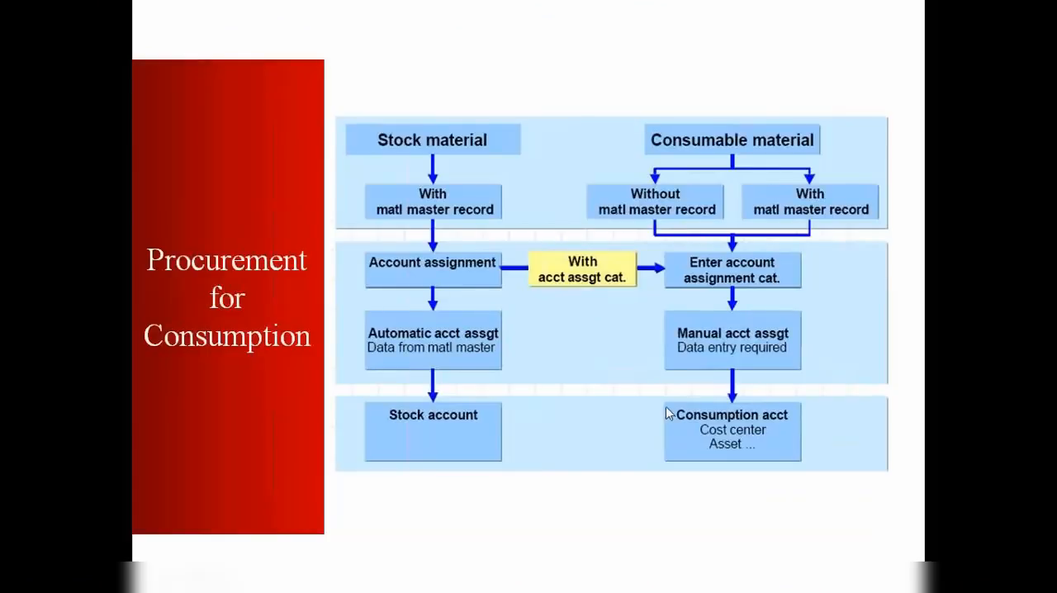
click(667, 409)
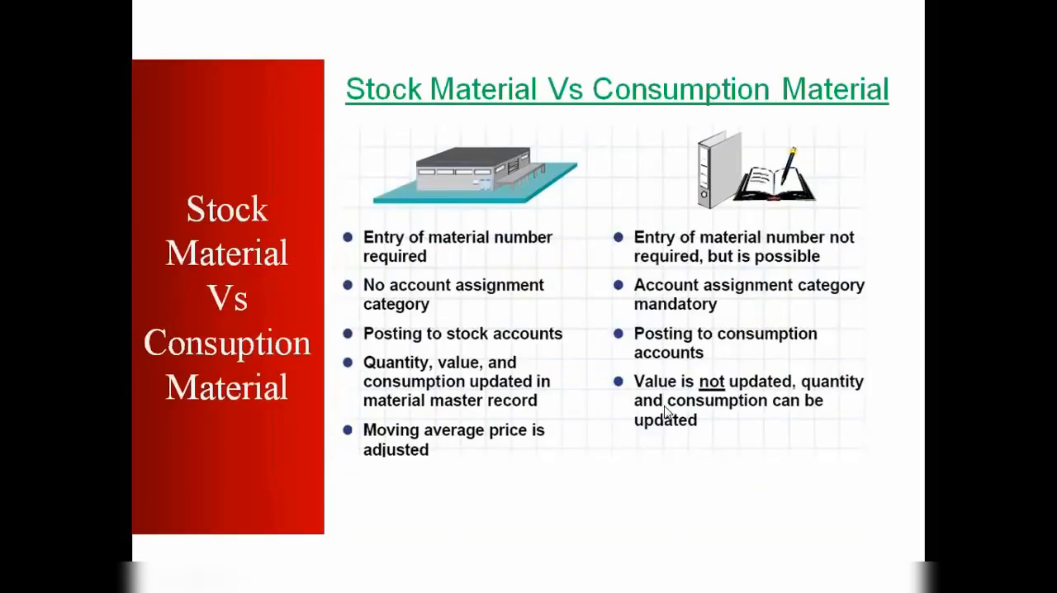
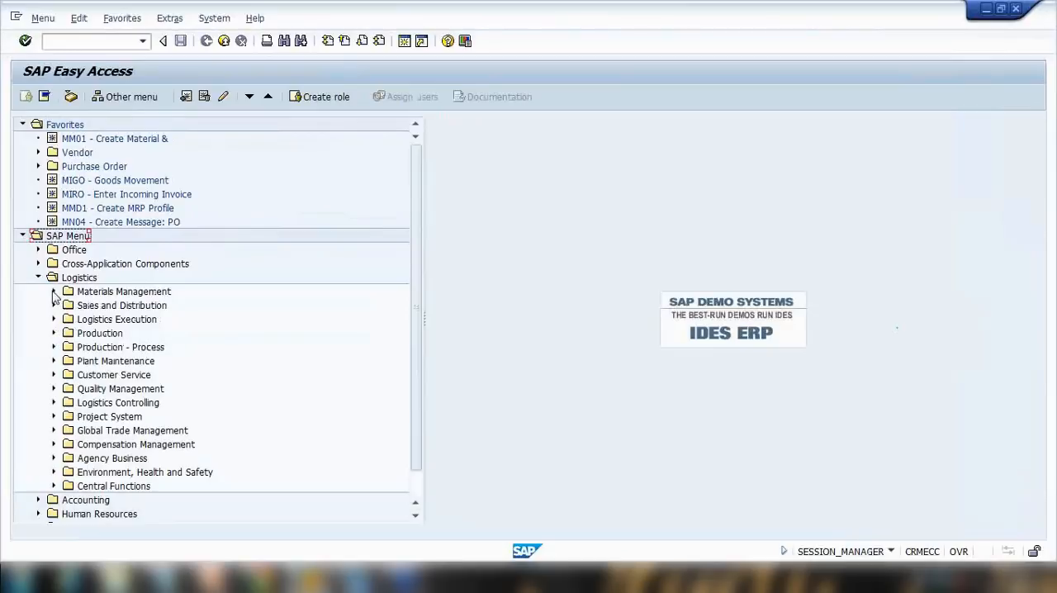
Open the Create Purchase Requisition transaction ME51N from the Purchasing menu.
click(54, 293)
click(69, 306)
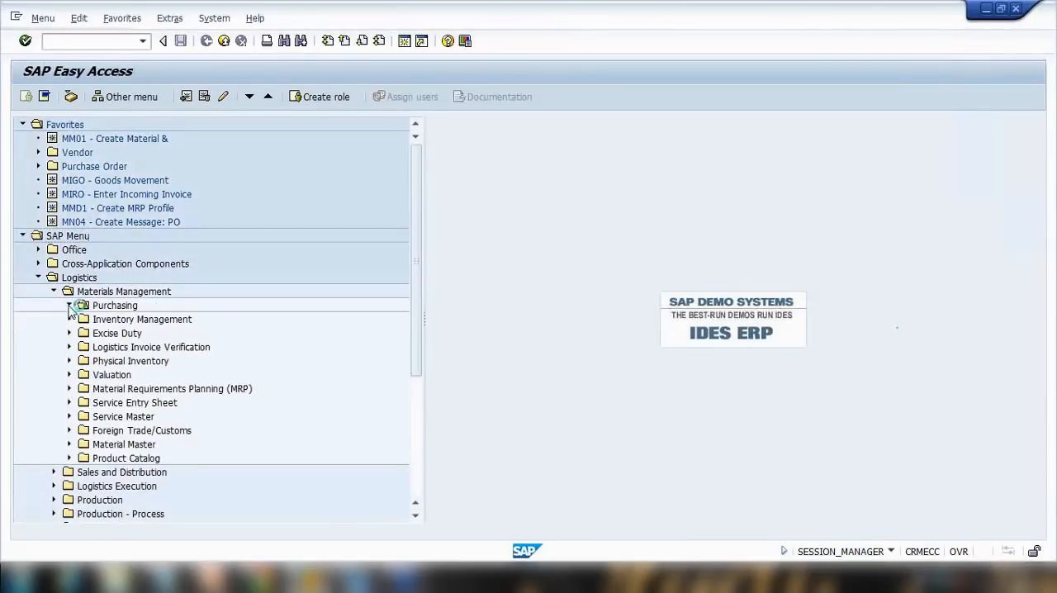
click(85, 333)
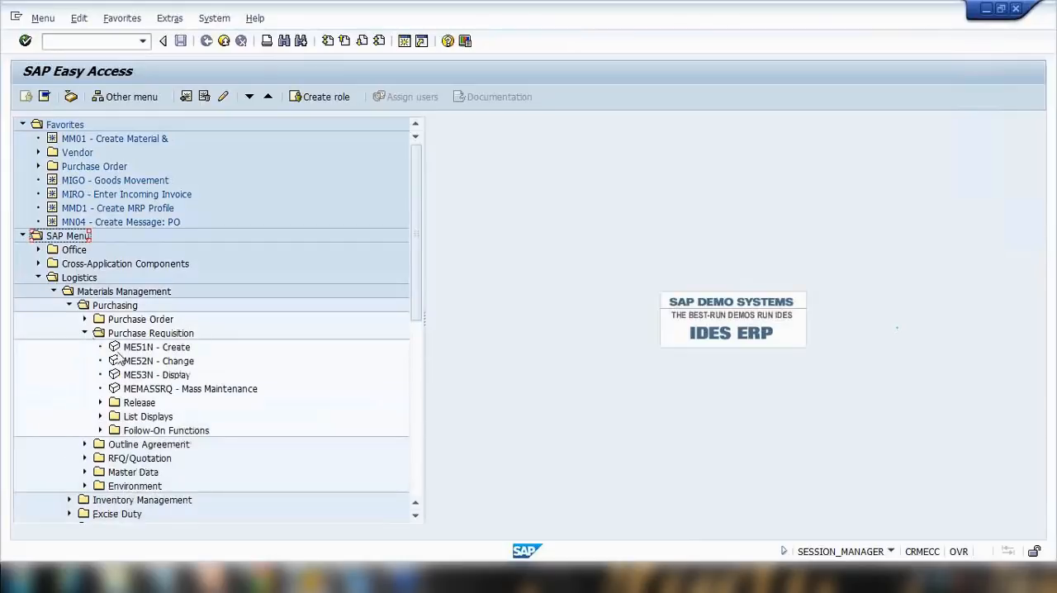
click(136, 348)
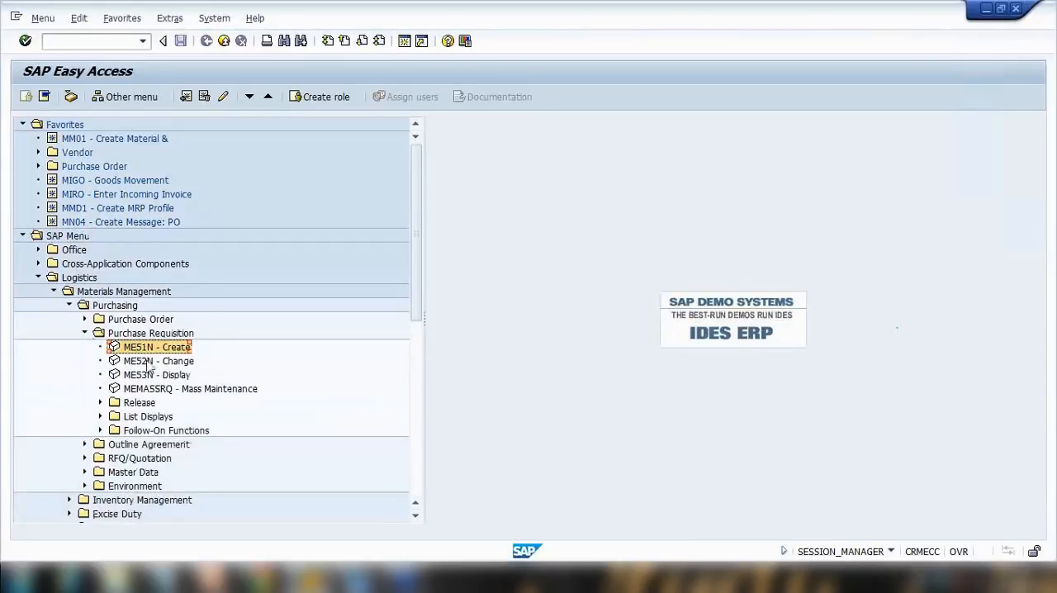
click(150, 364)
click(149, 376)
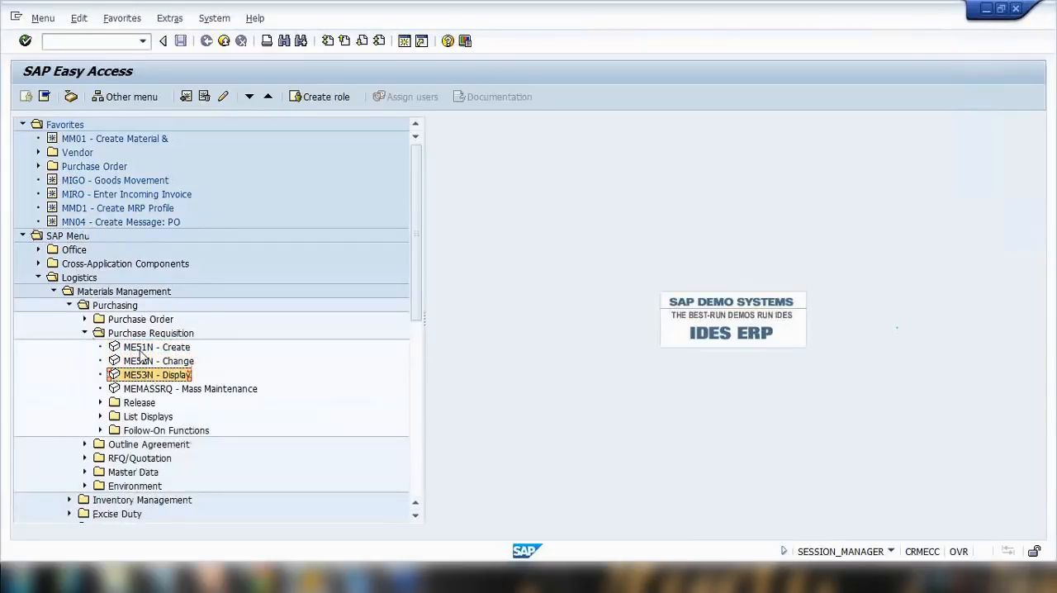
double_click(141, 350)
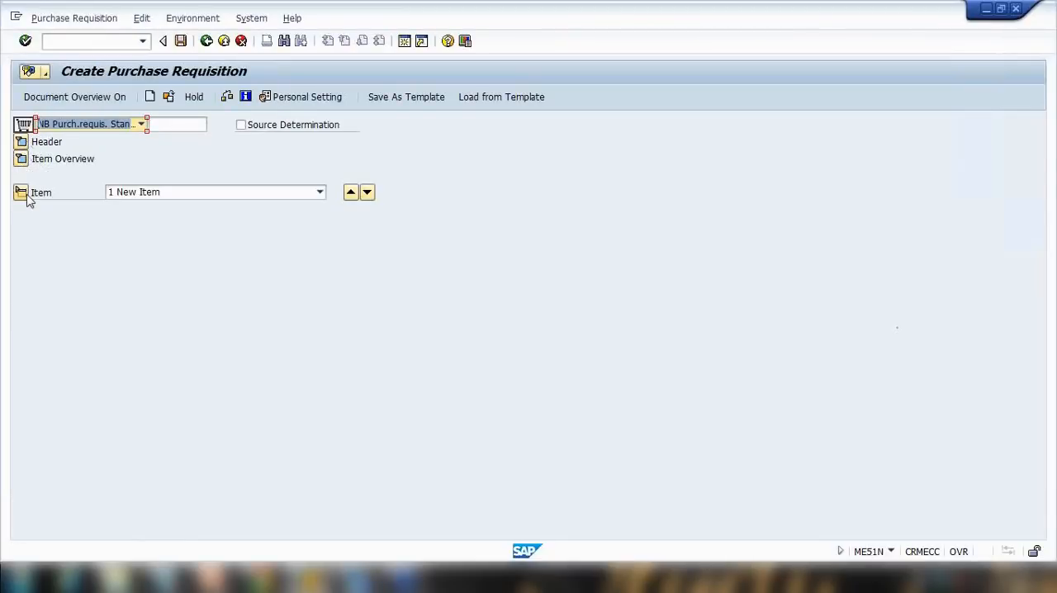
Expand the header and item overview sections of the new purchase requisition.
click(22, 142)
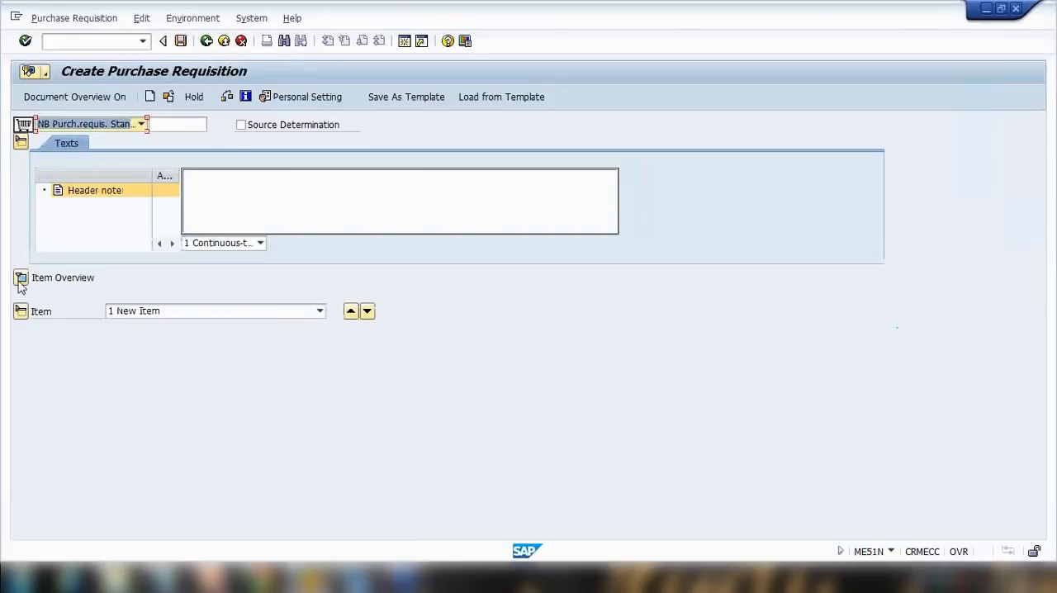
click(20, 279)
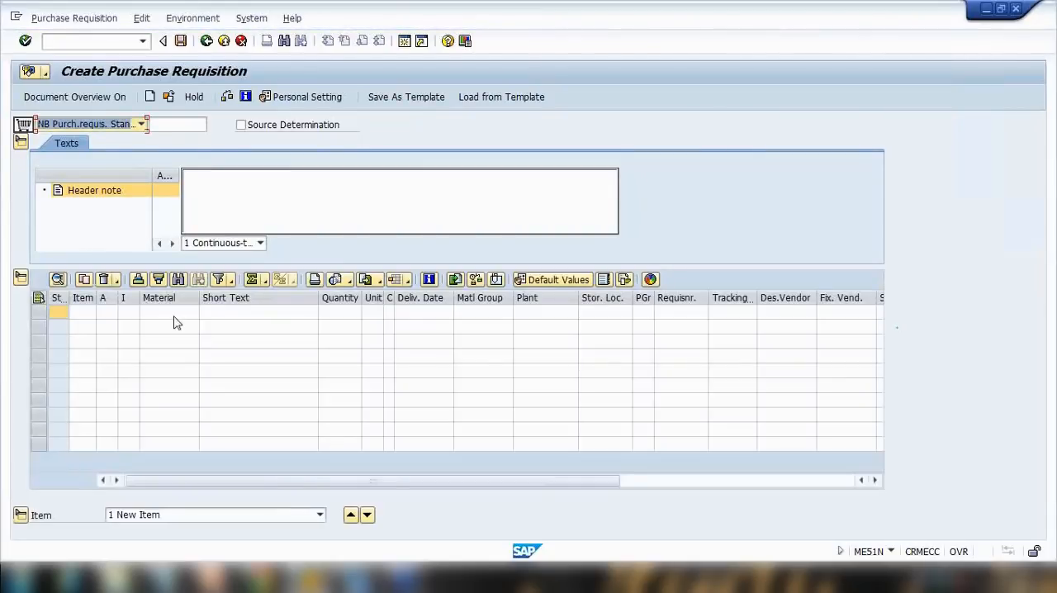
click(173, 315)
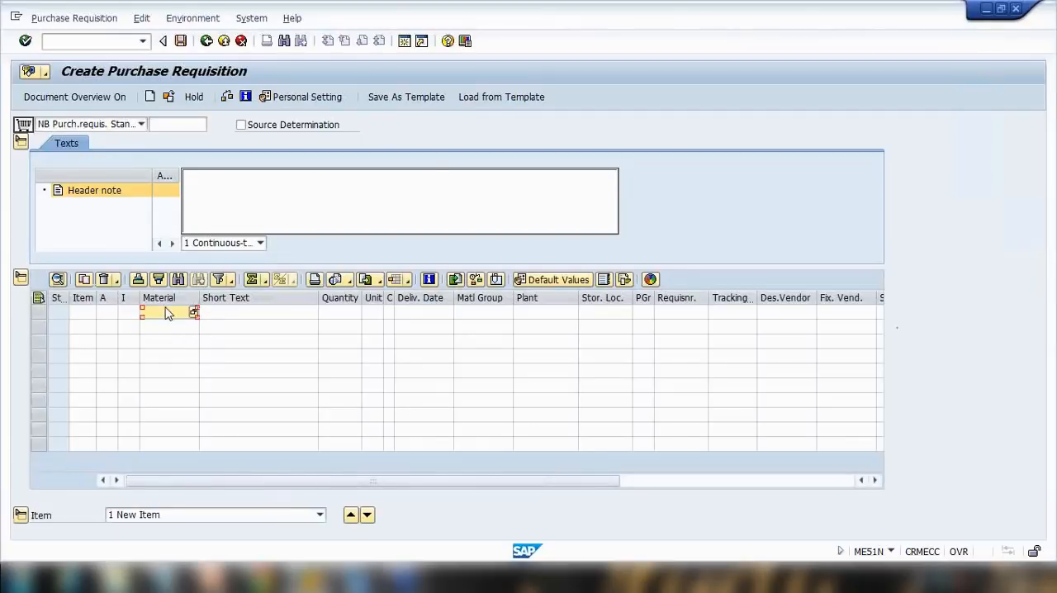
click(251, 316)
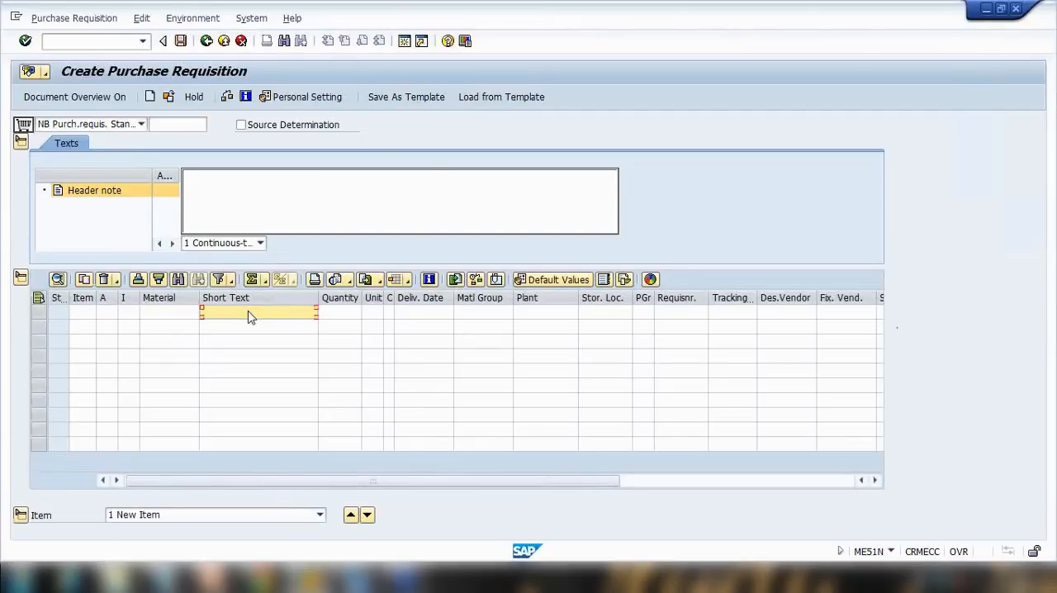
Switch to PowerPoint to show the purchase requisition structure slide and return to the requisition.
click(218, 575)
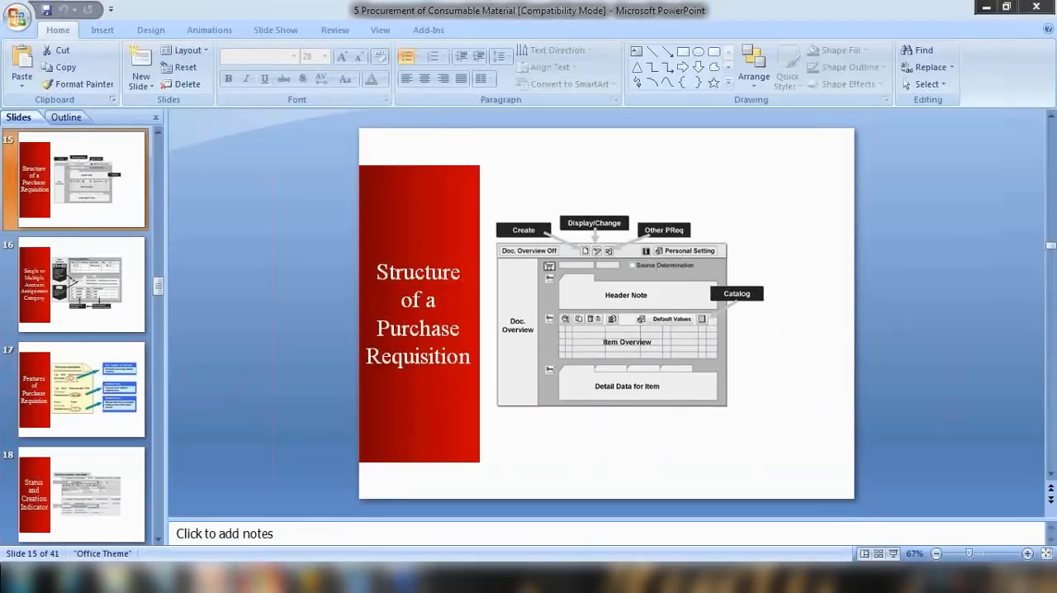
click(209, 578)
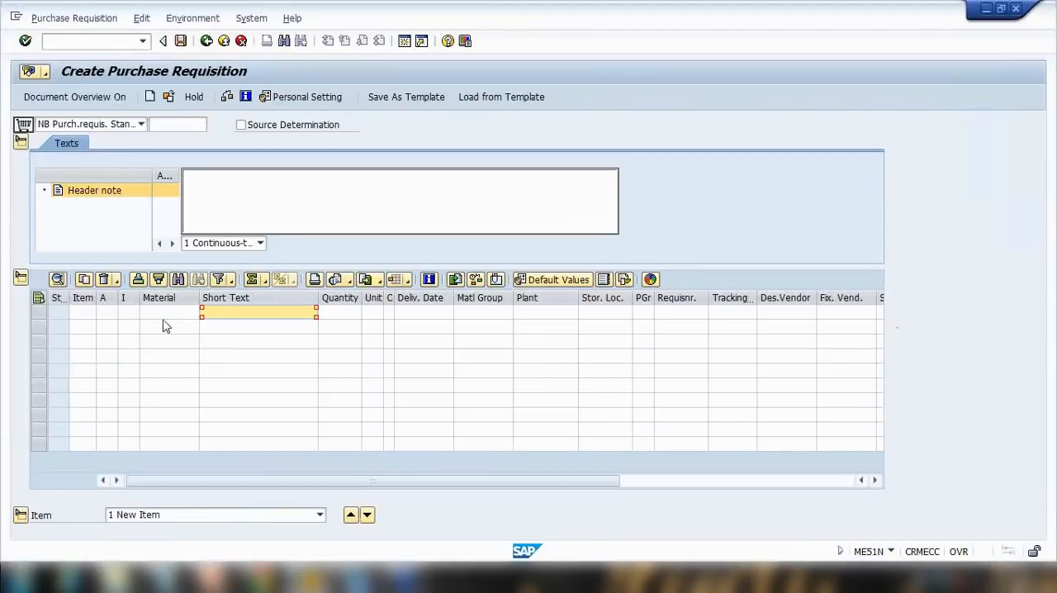
Add a first item for material HT-1010 in plant 1000 with quantity 10.
click(173, 314)
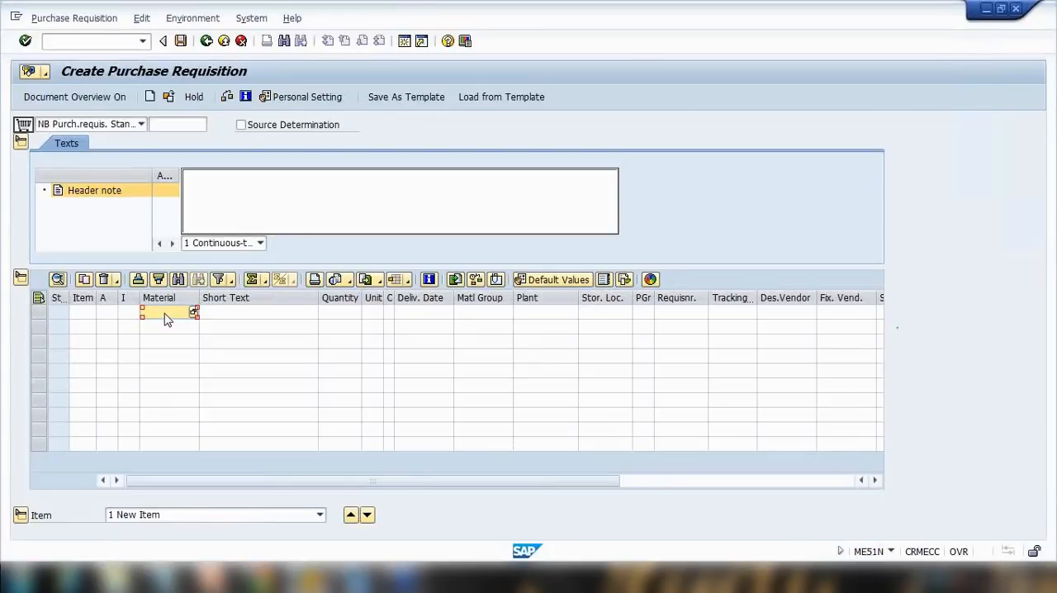
text(HT-1010)
key(Return)
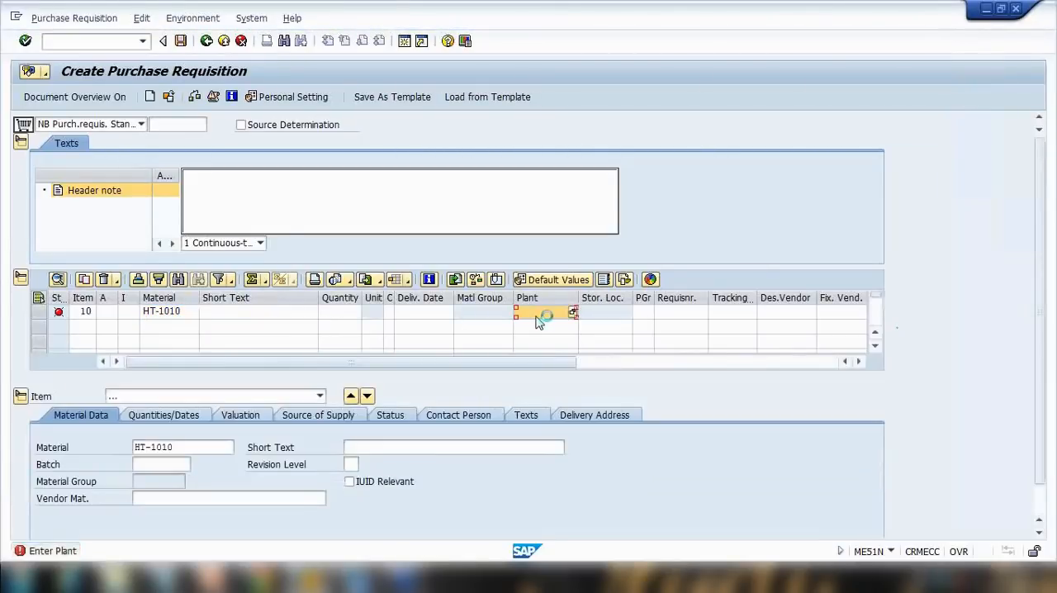
text(1000)
key(Return)
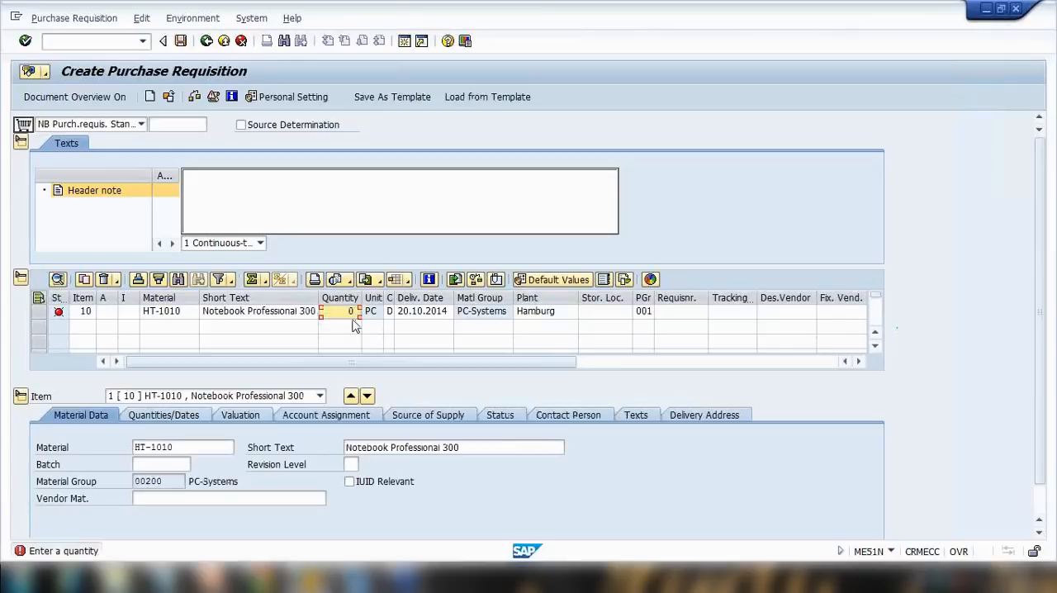
text(10)
key(Return)
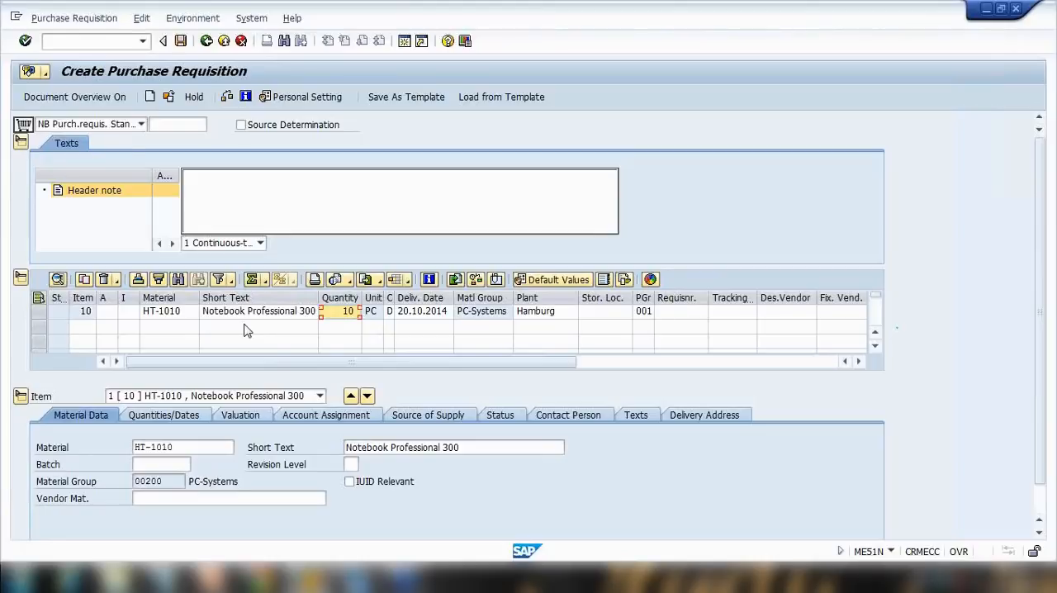
Add a second, text-only item "Spare part KT000" with quantity 1.000 in plant Hamburg.
click(38, 311)
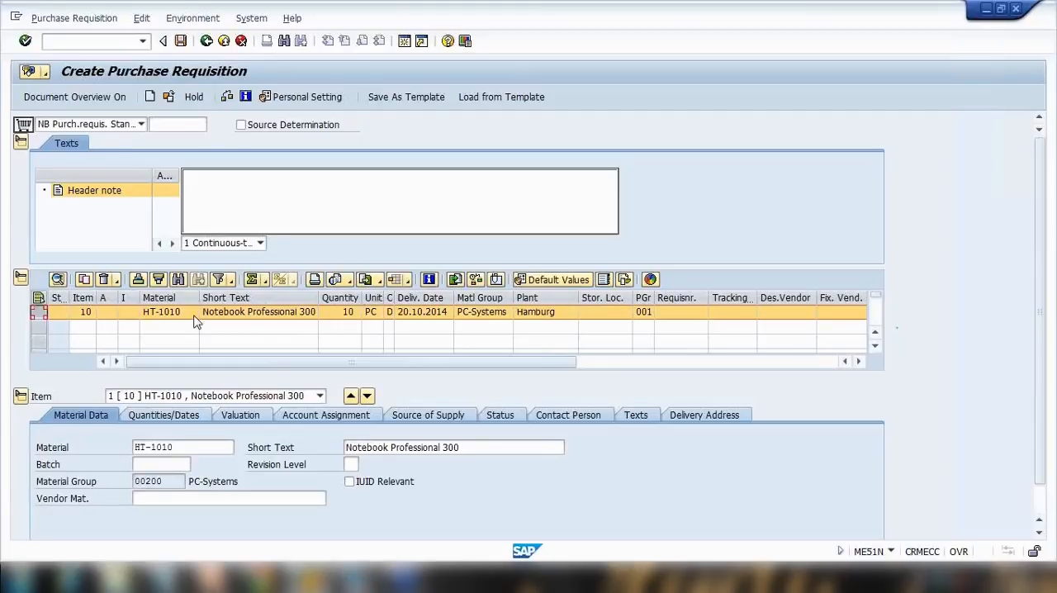
click(345, 314)
click(548, 315)
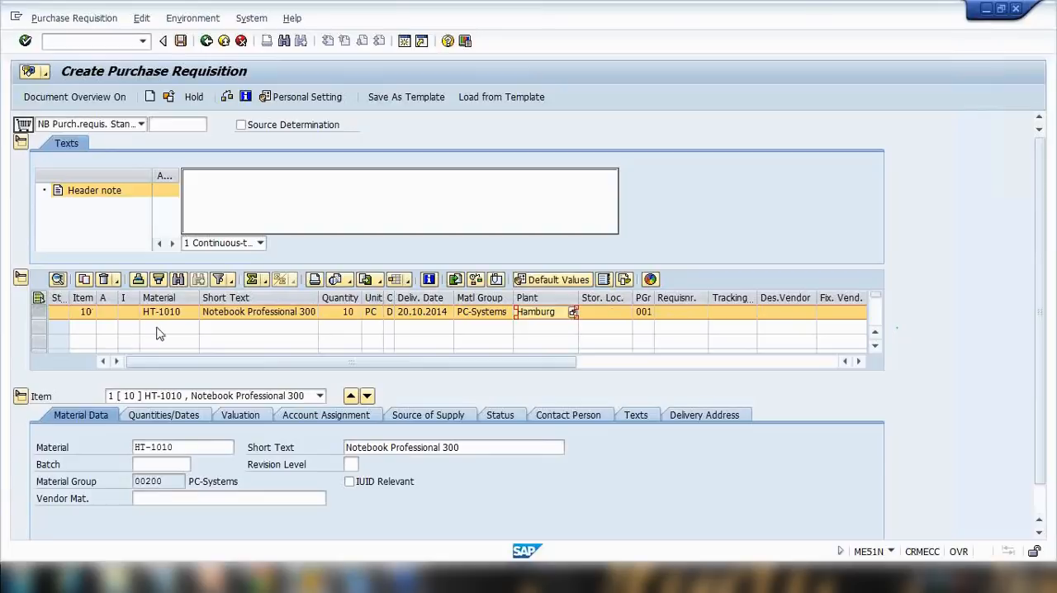
click(218, 330)
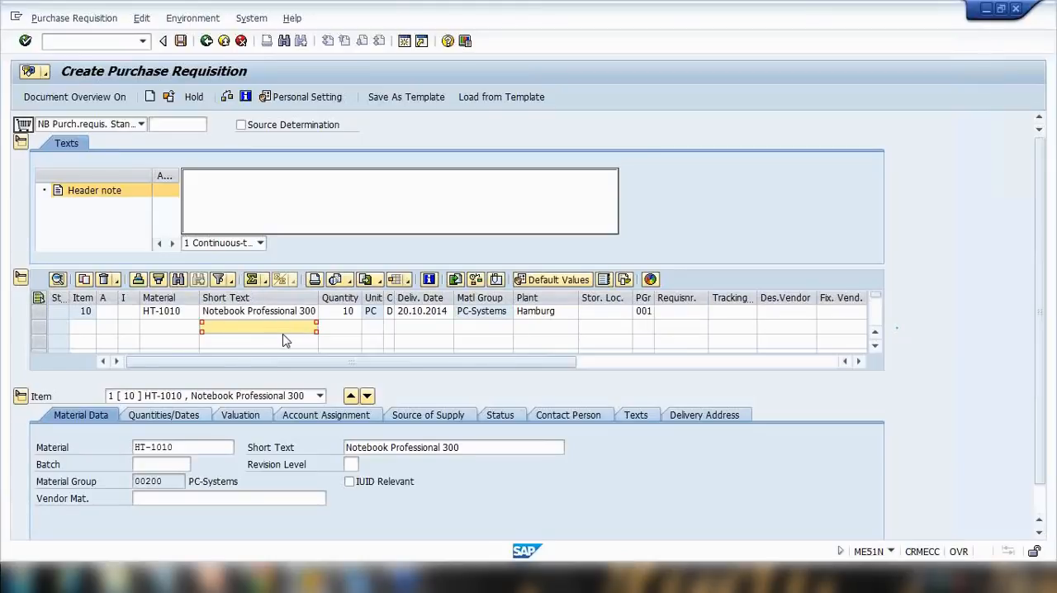
text(Spar)
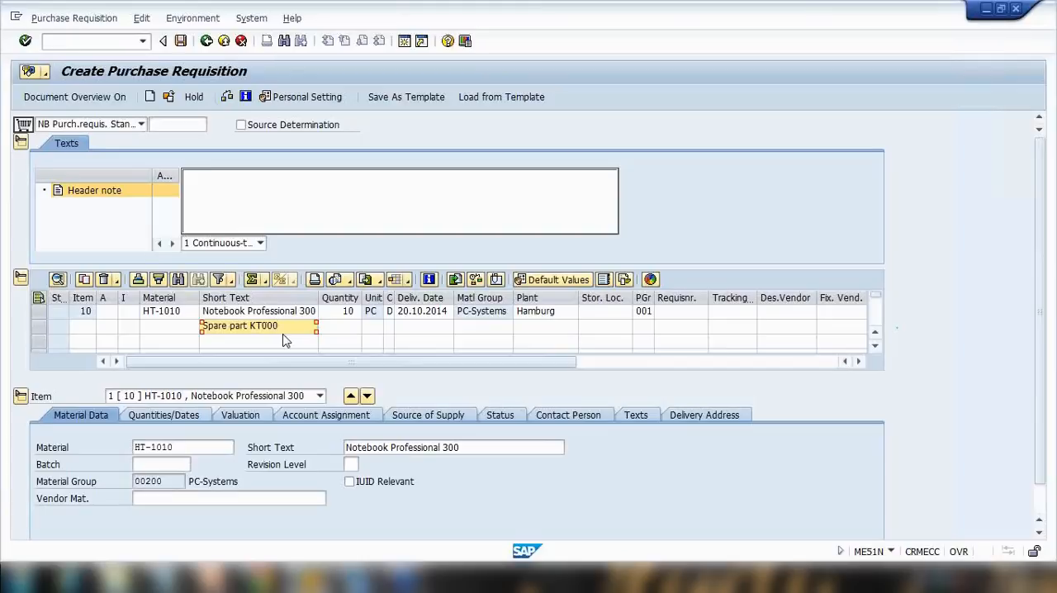
text(e part KT000)
key(Tab)
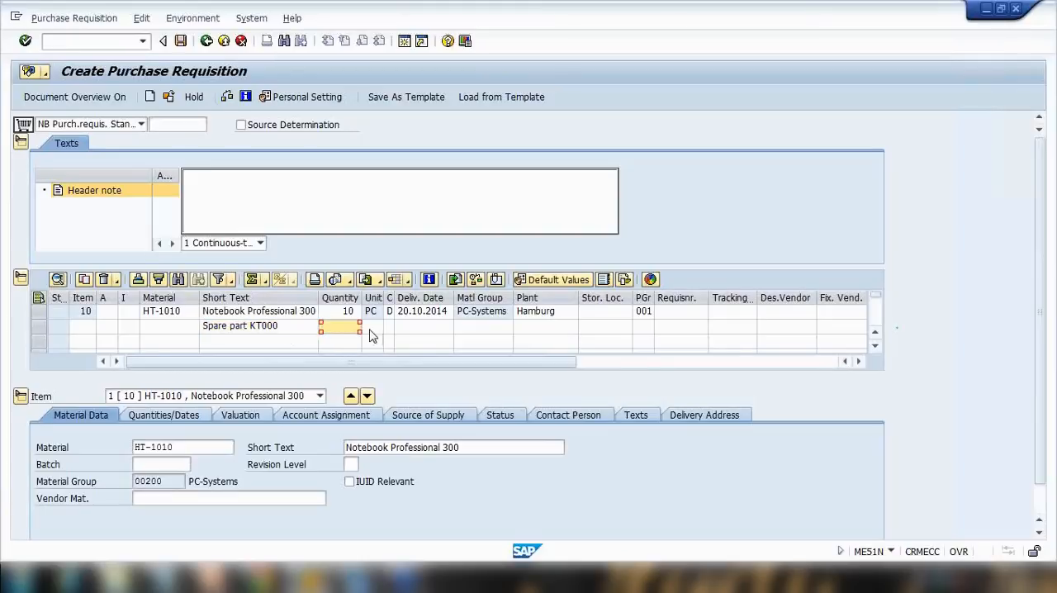
text(1.000)
key(Return)
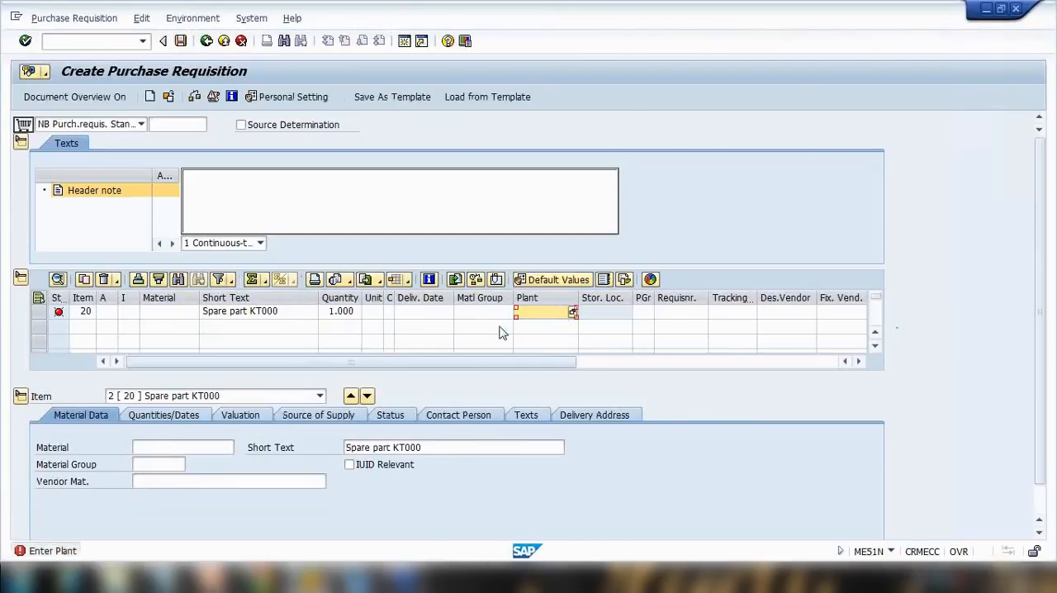
text(1000)
key(Return)
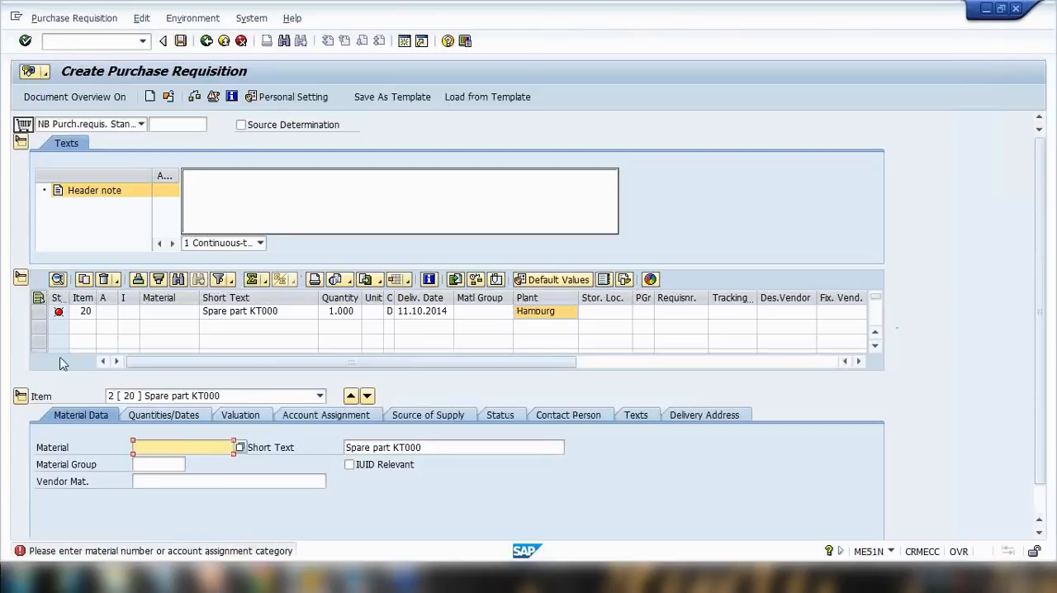
Set the second item's account assignment category to Cost center and enter cost center 40000.
click(115, 314)
click(113, 314)
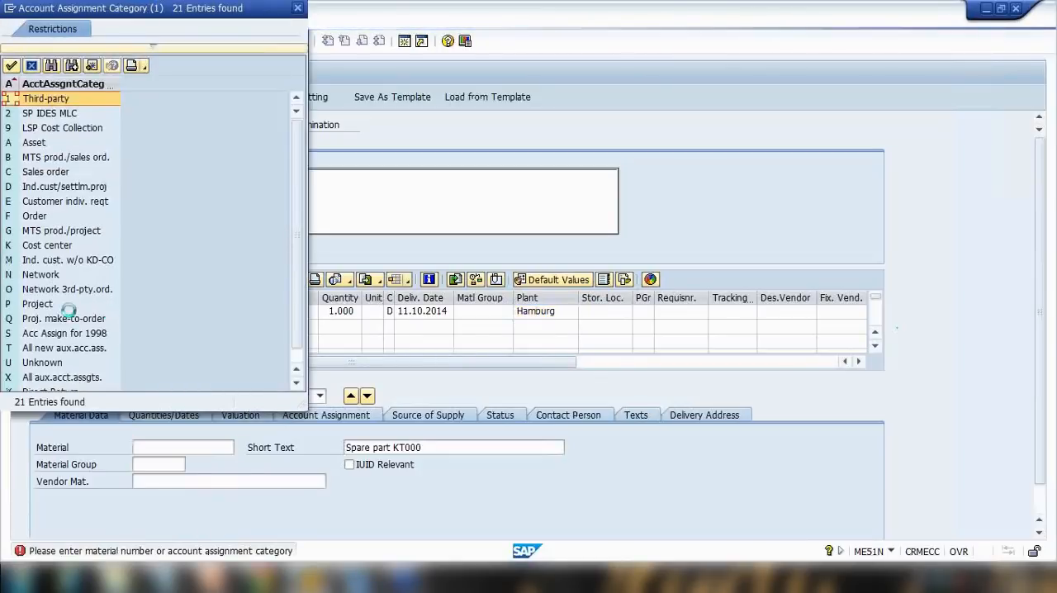
double_click(47, 245)
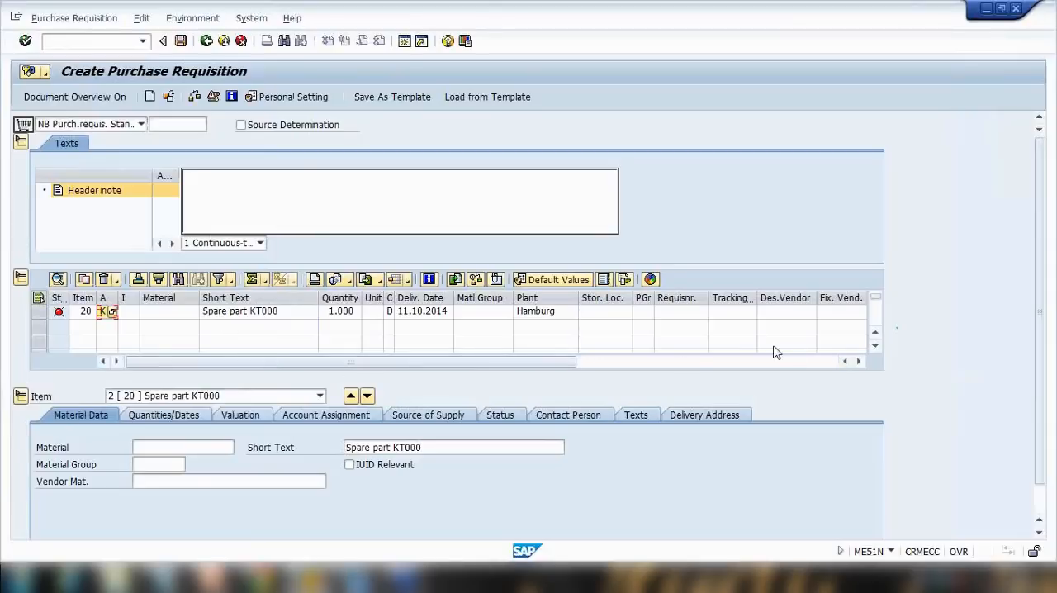
key(Return)
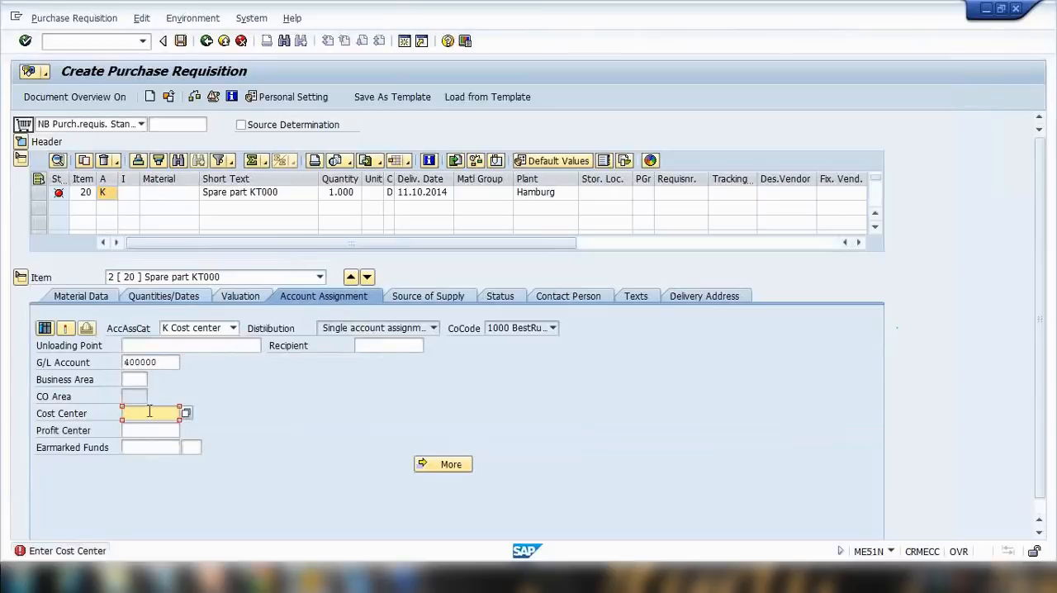
click(151, 413)
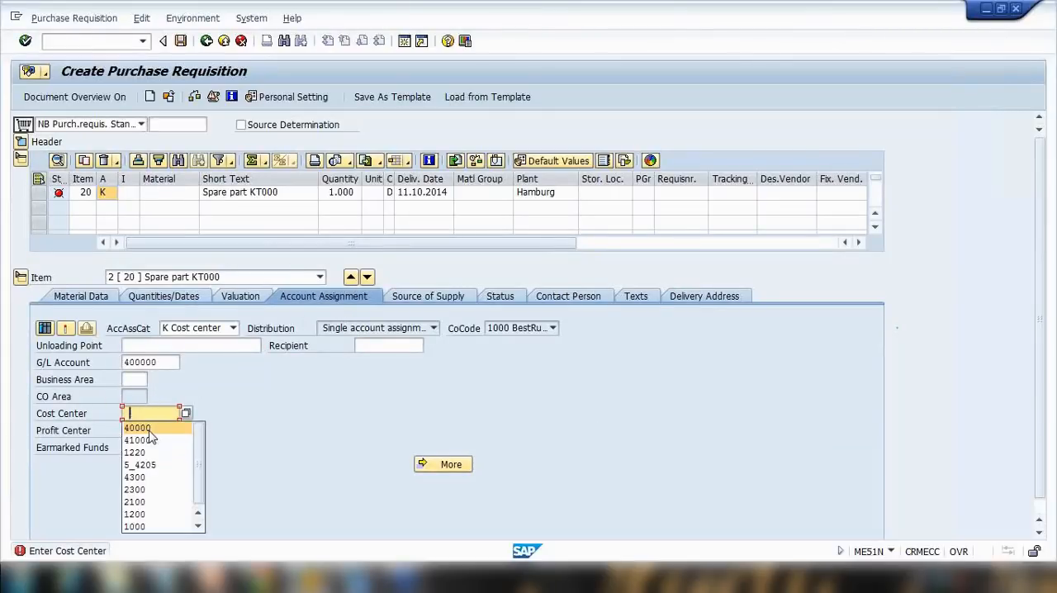
click(149, 429)
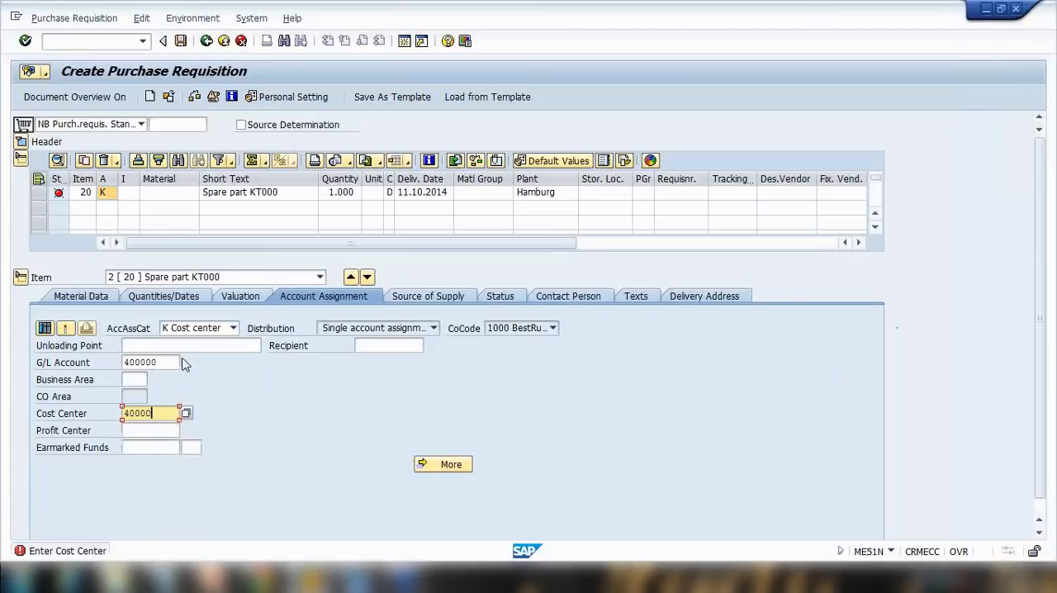
key(Return)
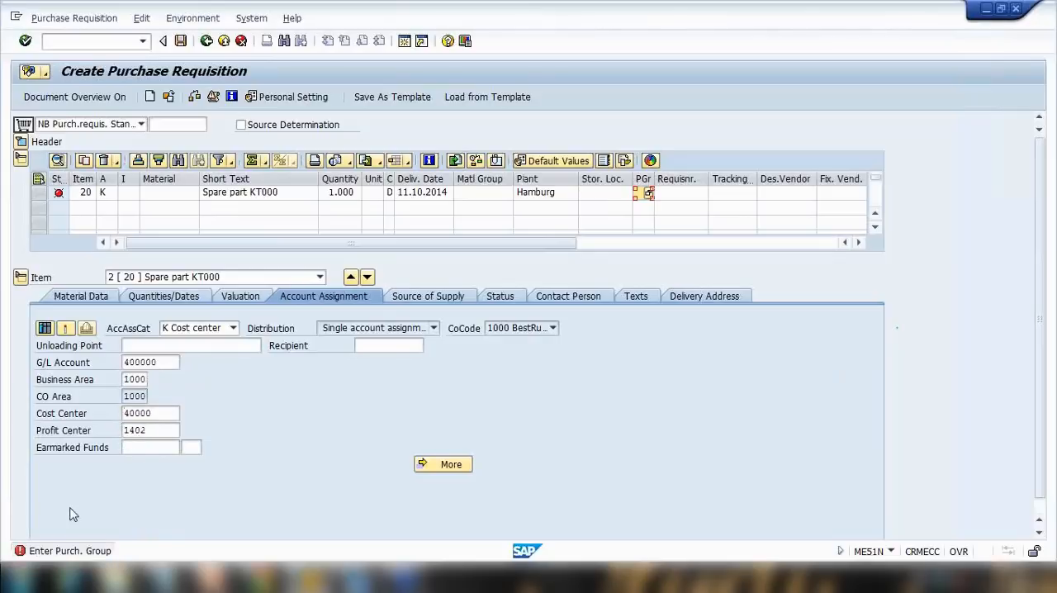
Set the second item's material group to Miscellaneous and its purchasing group to 006.
click(487, 193)
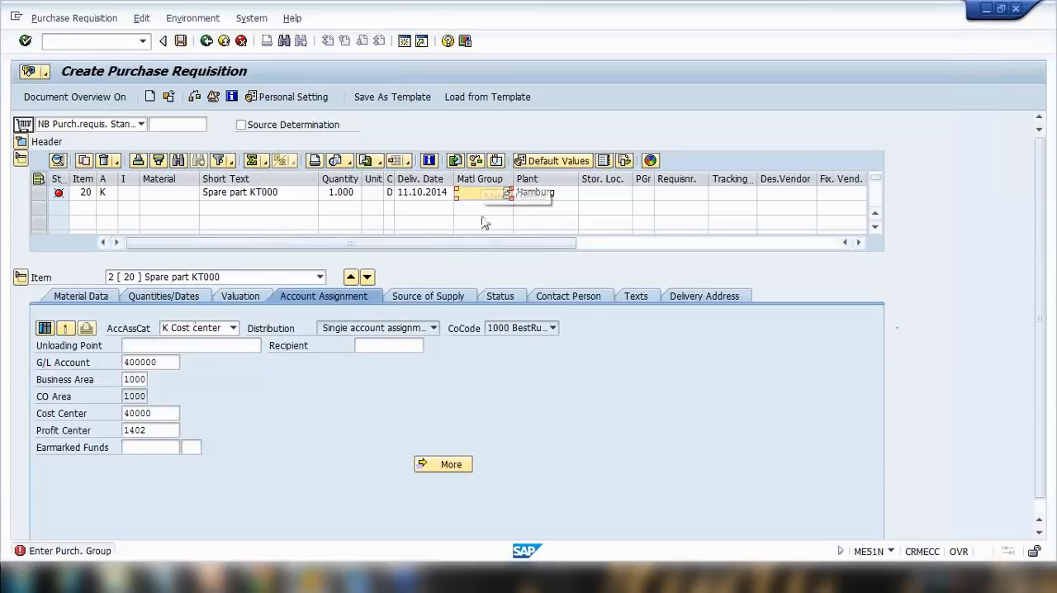
click(507, 194)
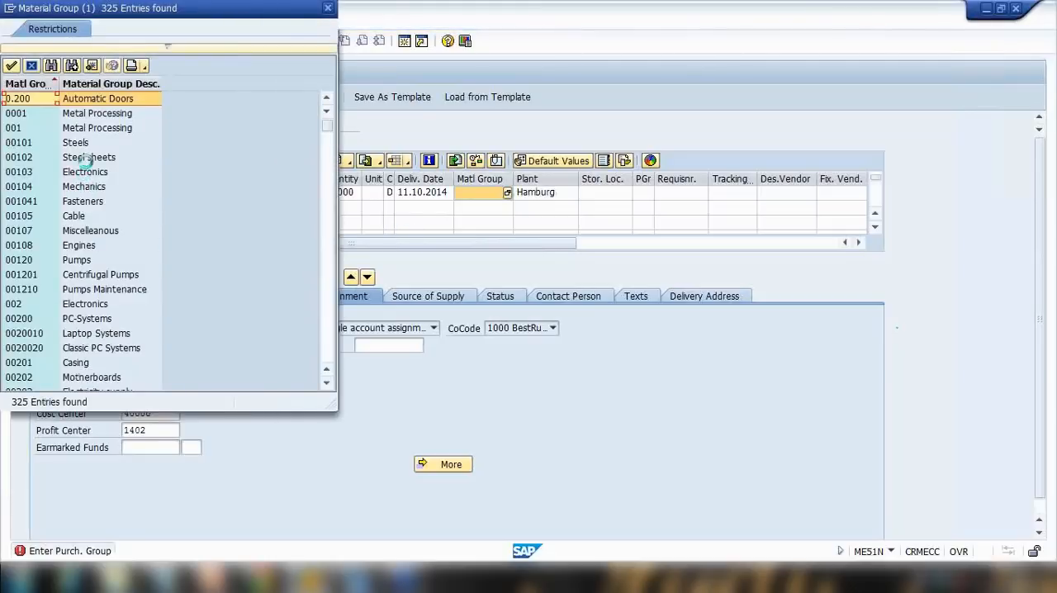
double_click(94, 235)
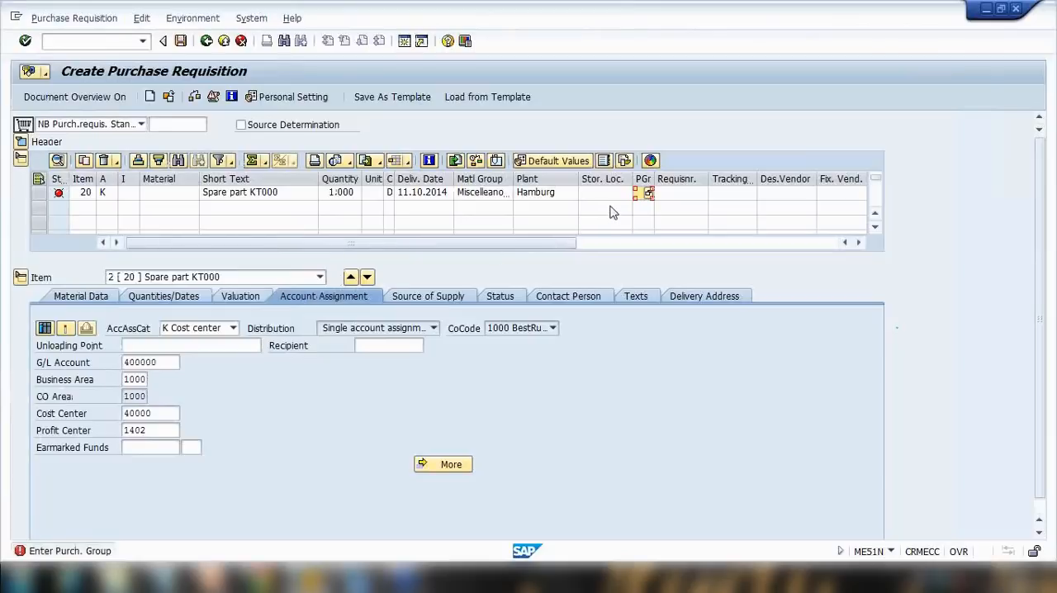
click(646, 196)
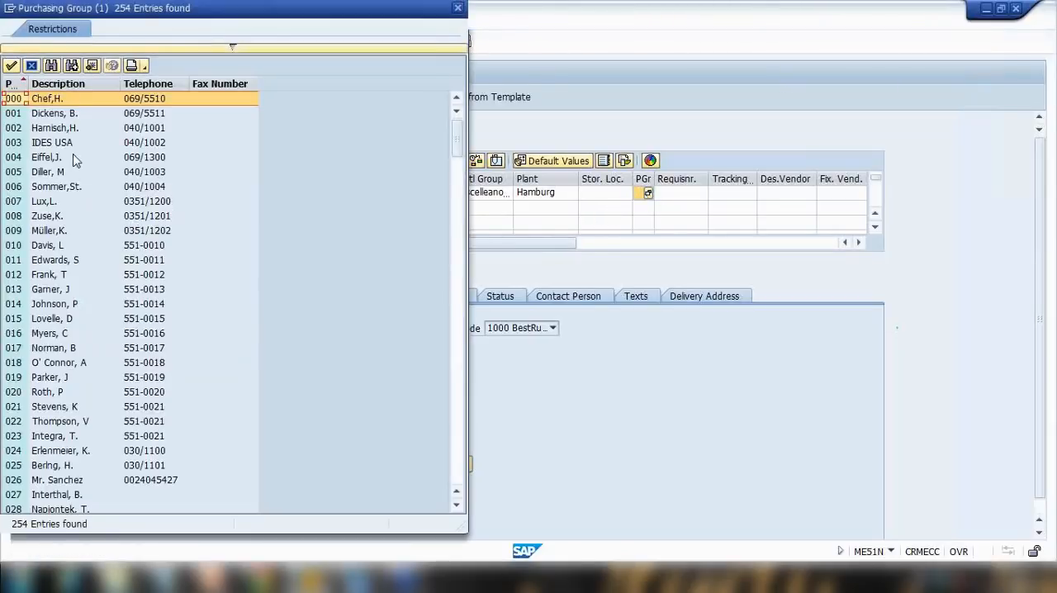
click(76, 186)
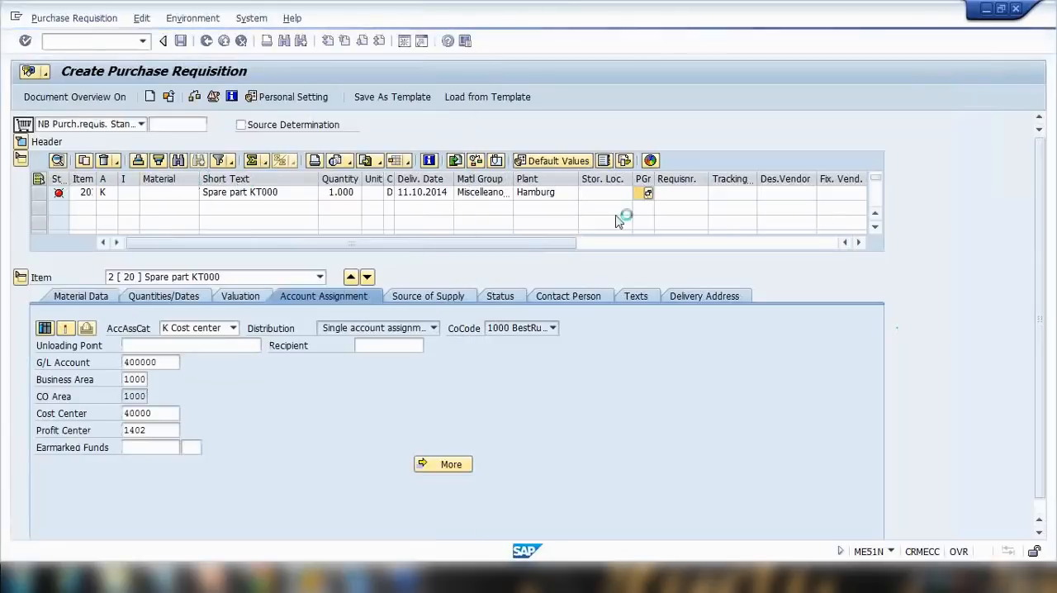
key(Return)
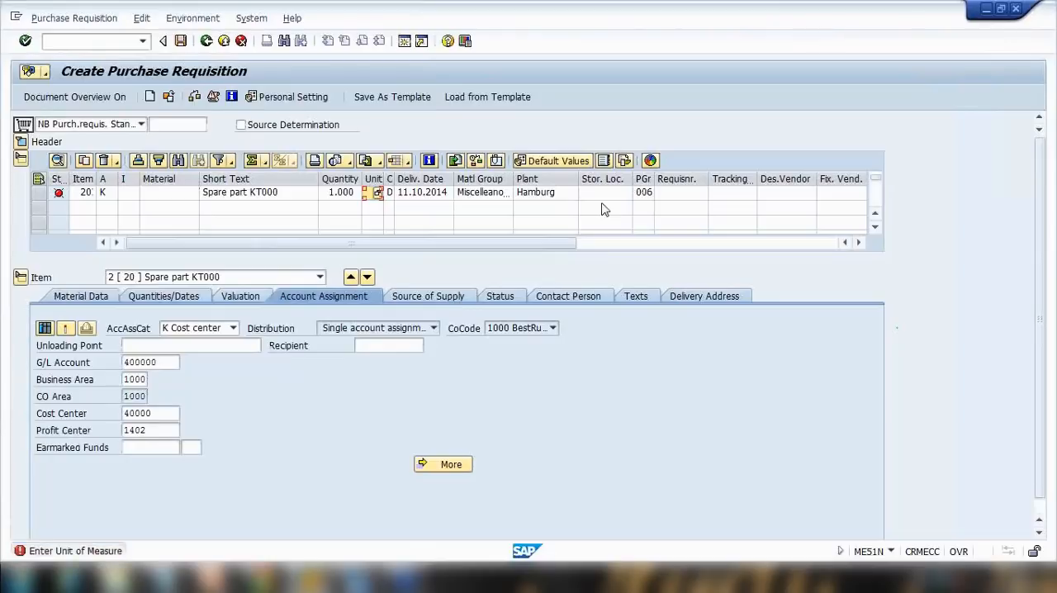
Set the second item's unit of measure to PC.
click(368, 195)
text(pc)
key(Return)
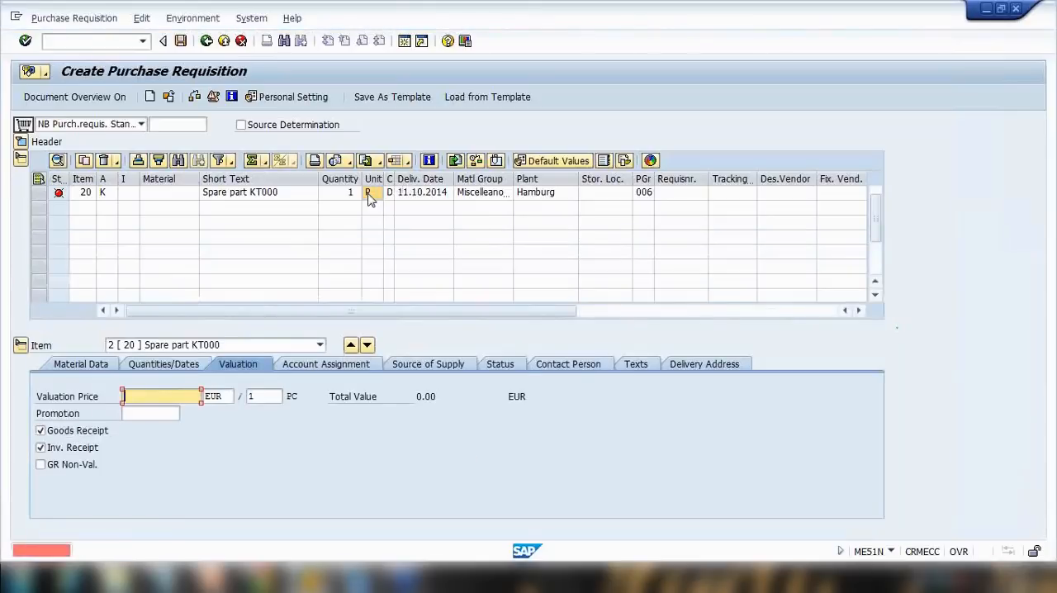
Set the second item's valuation price to 20 EUR.
click(185, 391)
text(20)
key(Return)
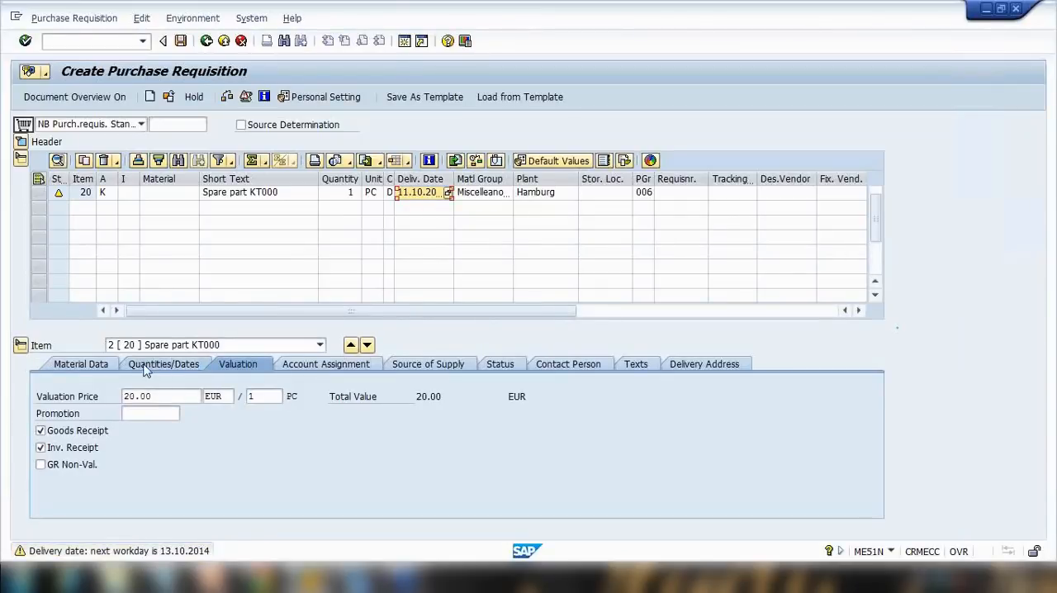
key(Return)
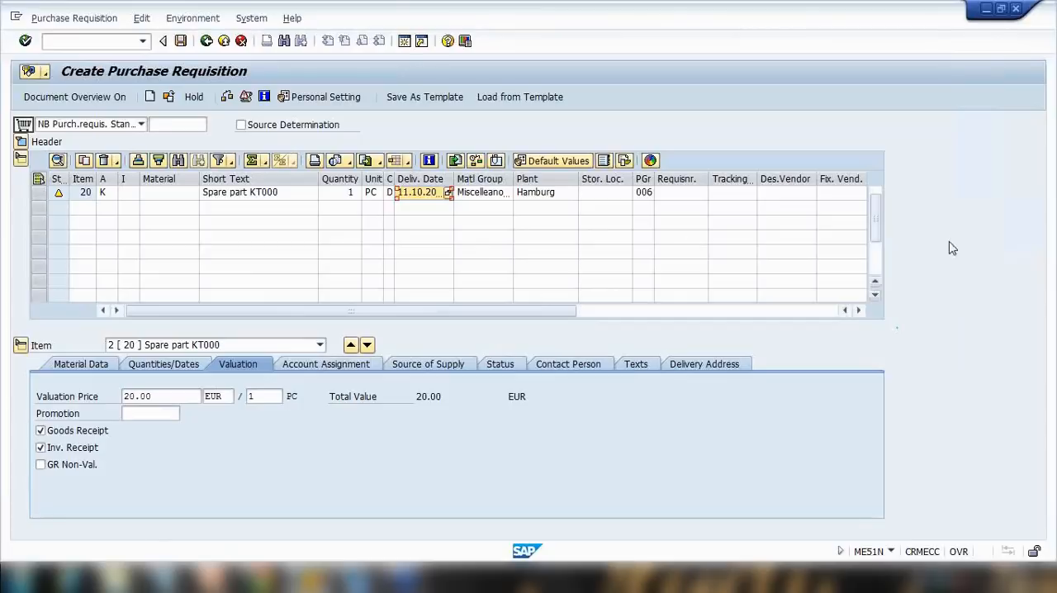
Examine the requisition's header area, item selector and other-requisition dialog.
scroll(876, 204, up, 1)
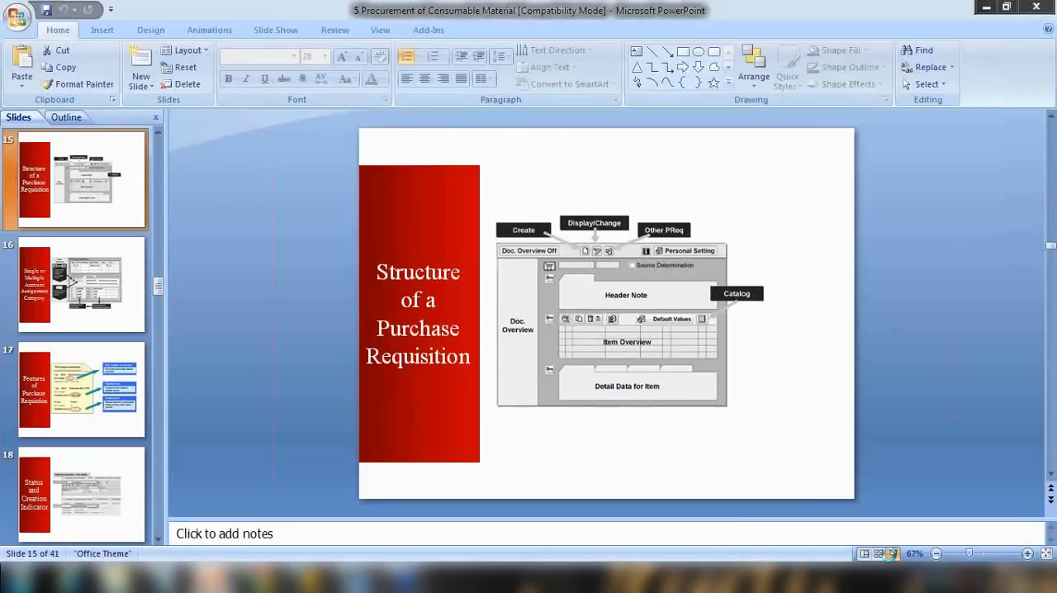
click(892, 553)
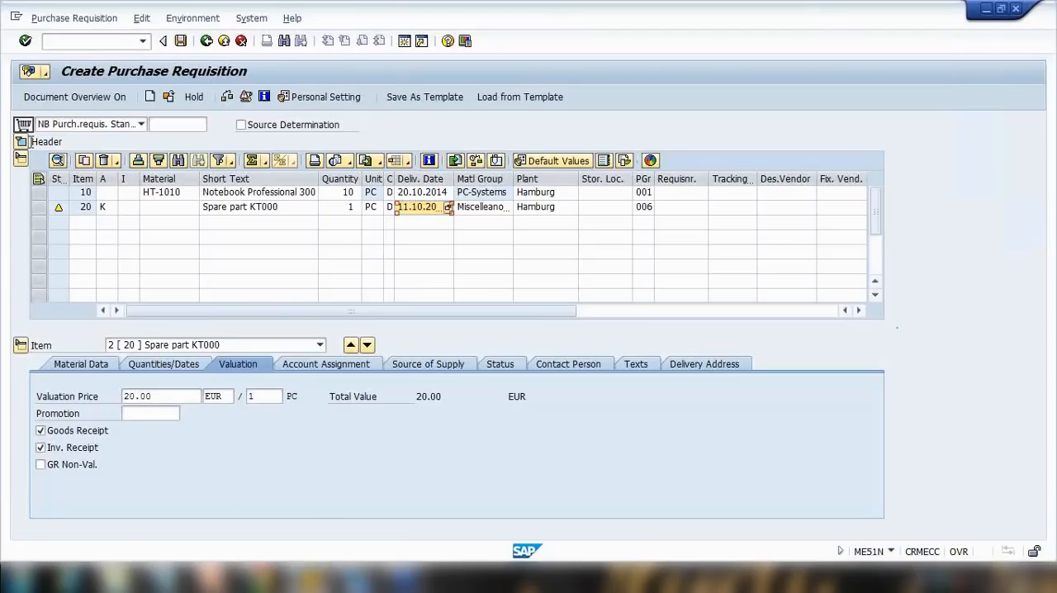
click(22, 142)
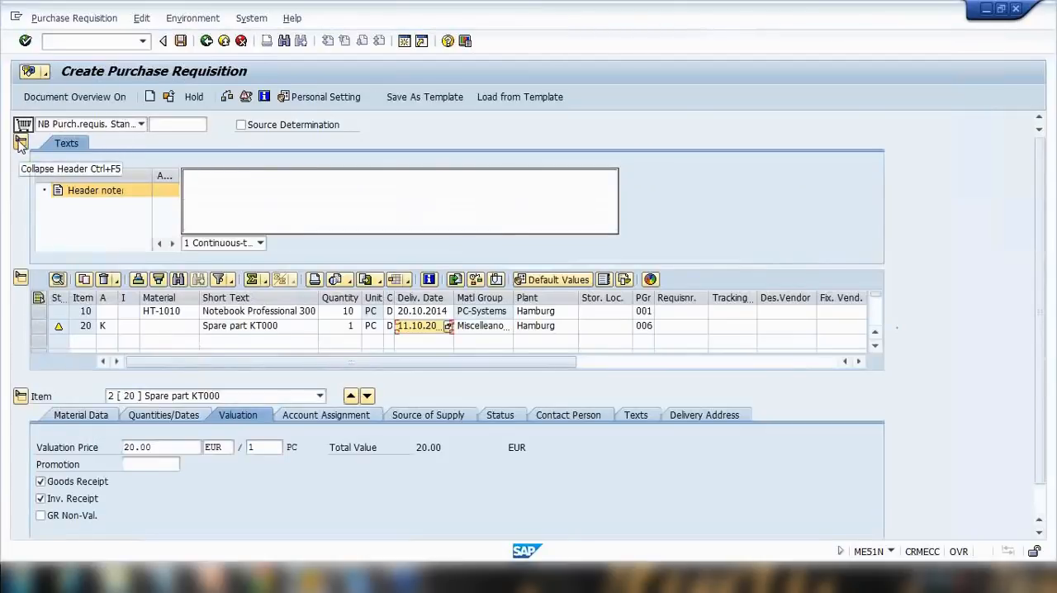
click(21, 143)
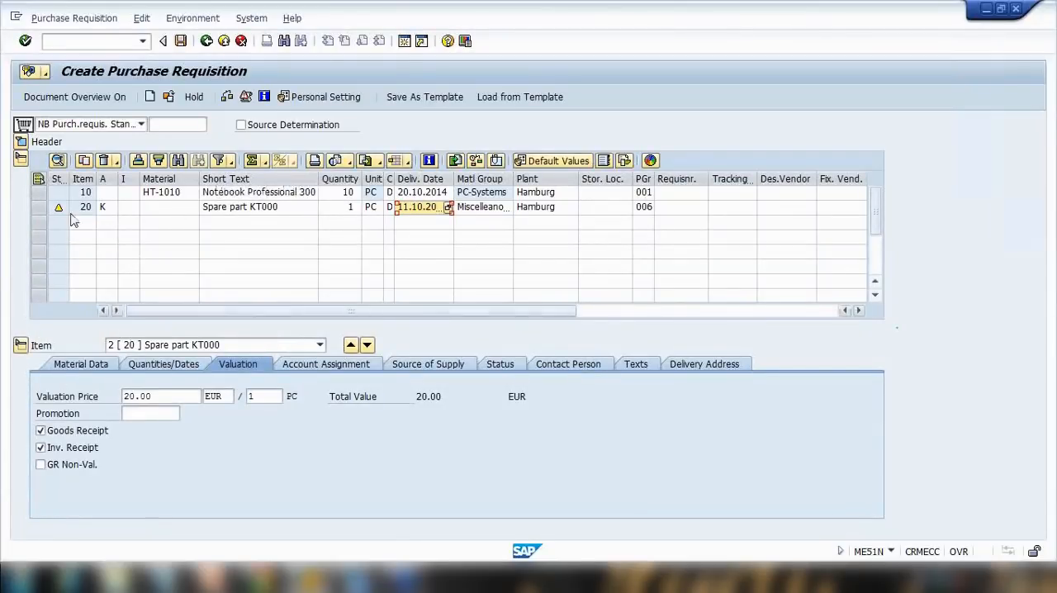
click(188, 347)
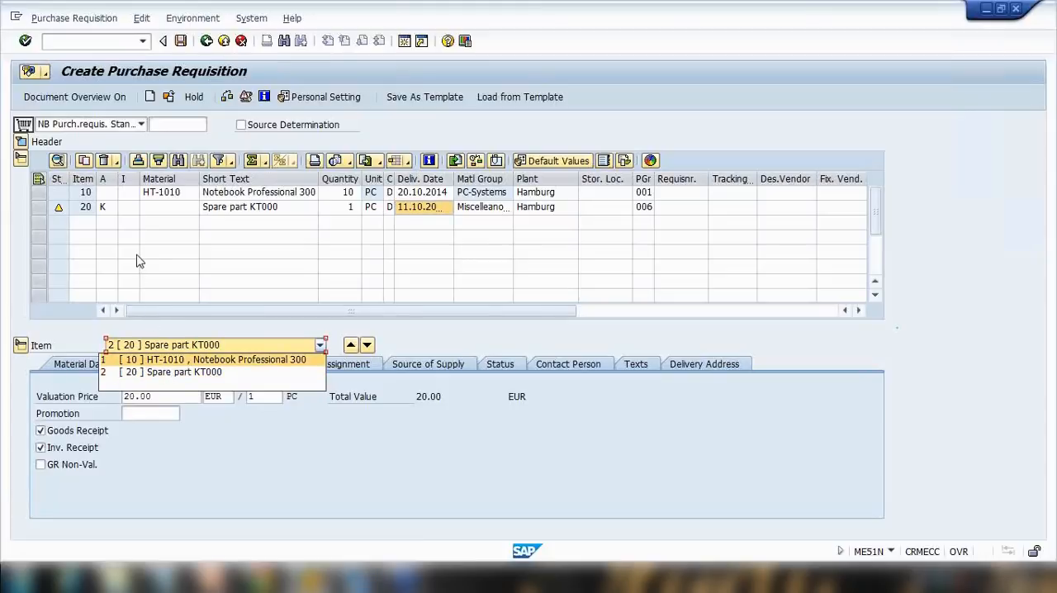
click(137, 256)
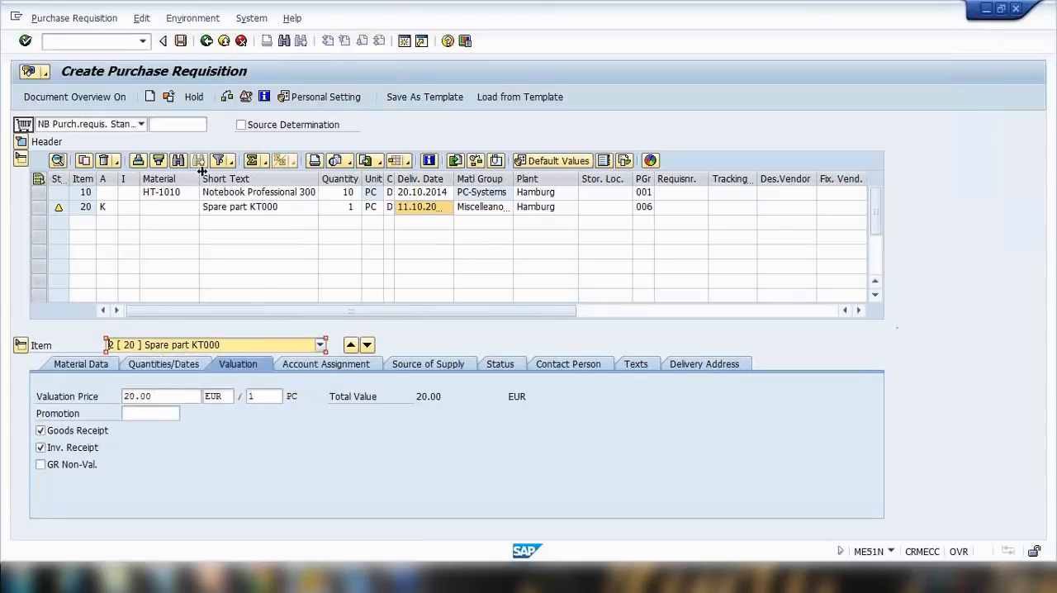
click(168, 97)
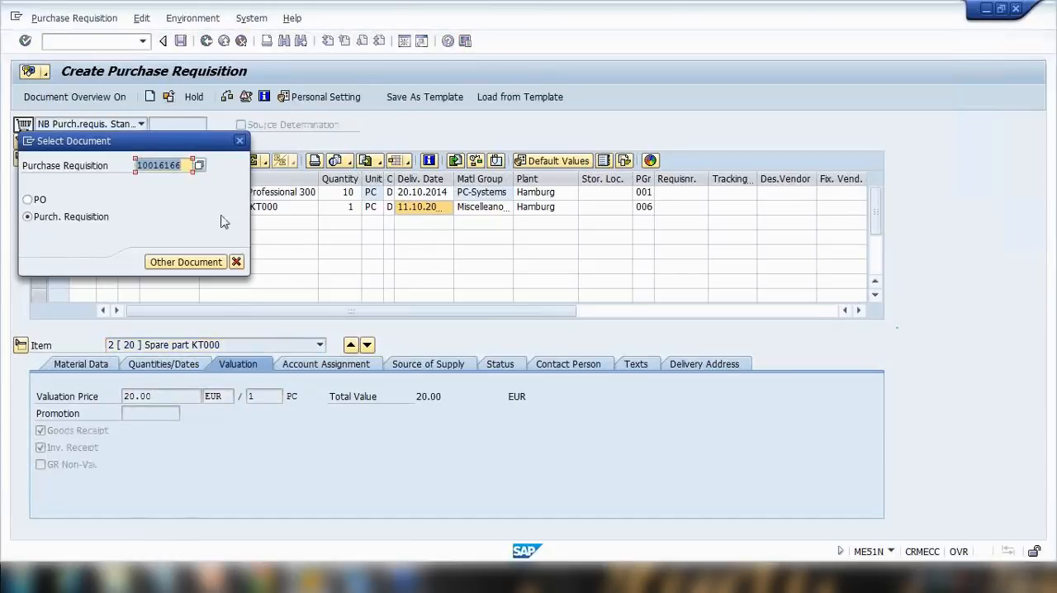
click(237, 140)
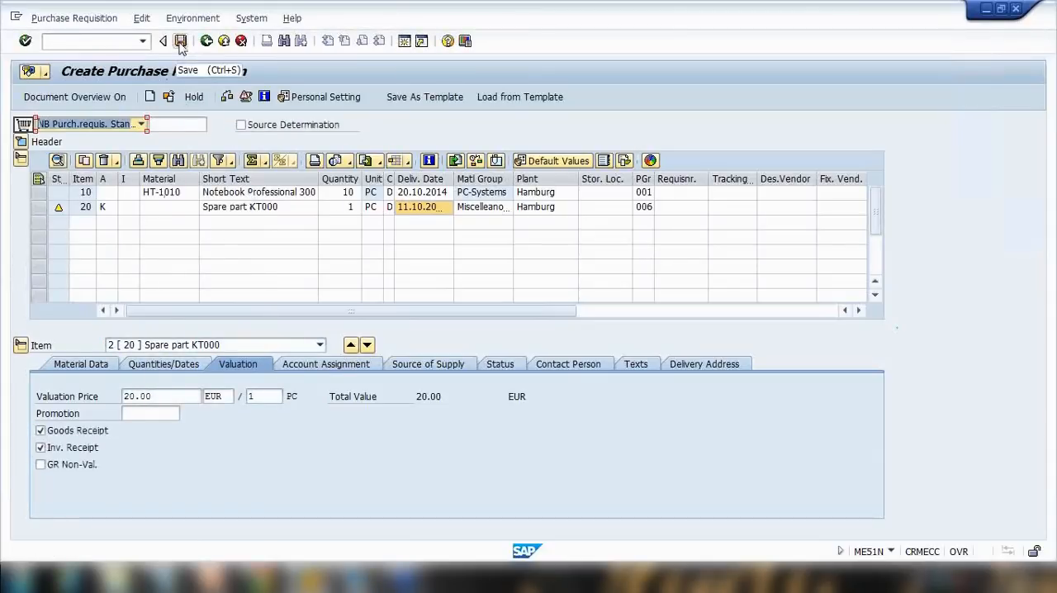
Toggle the document overview on and off and save the purchase requisition.
click(48, 100)
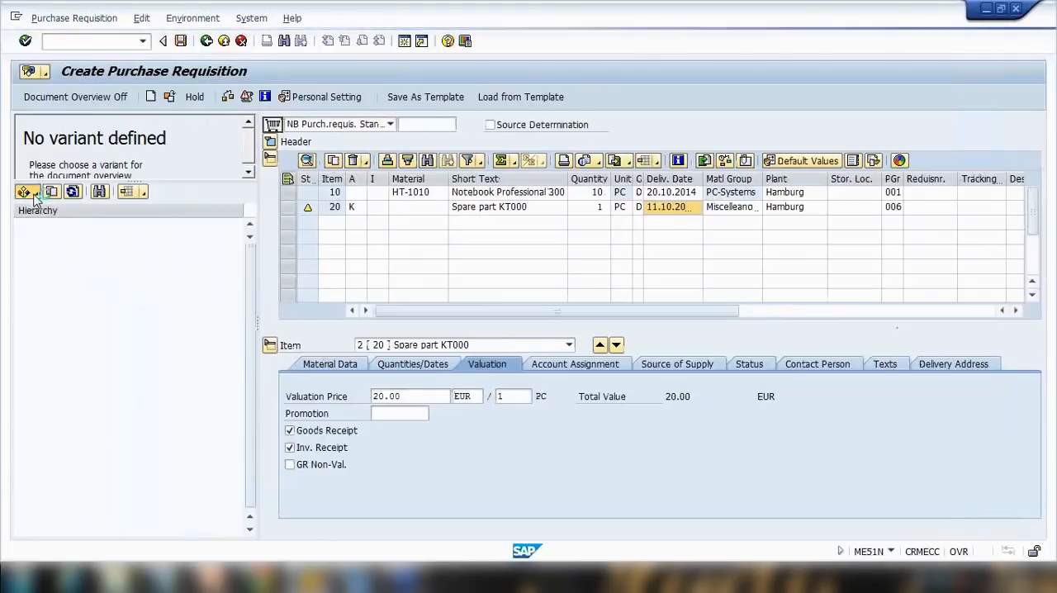
click(35, 193)
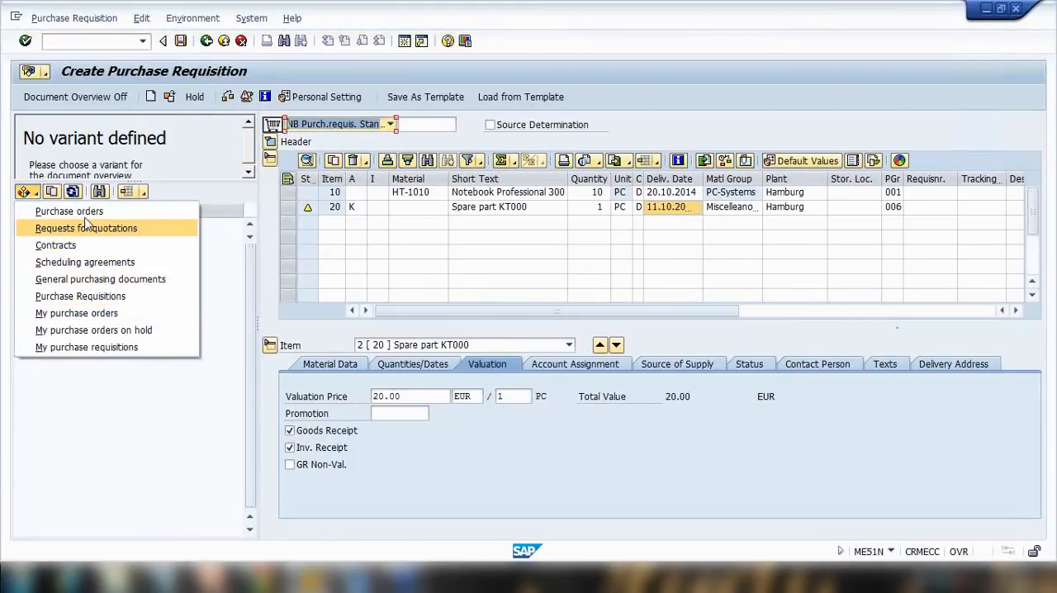
click(106, 98)
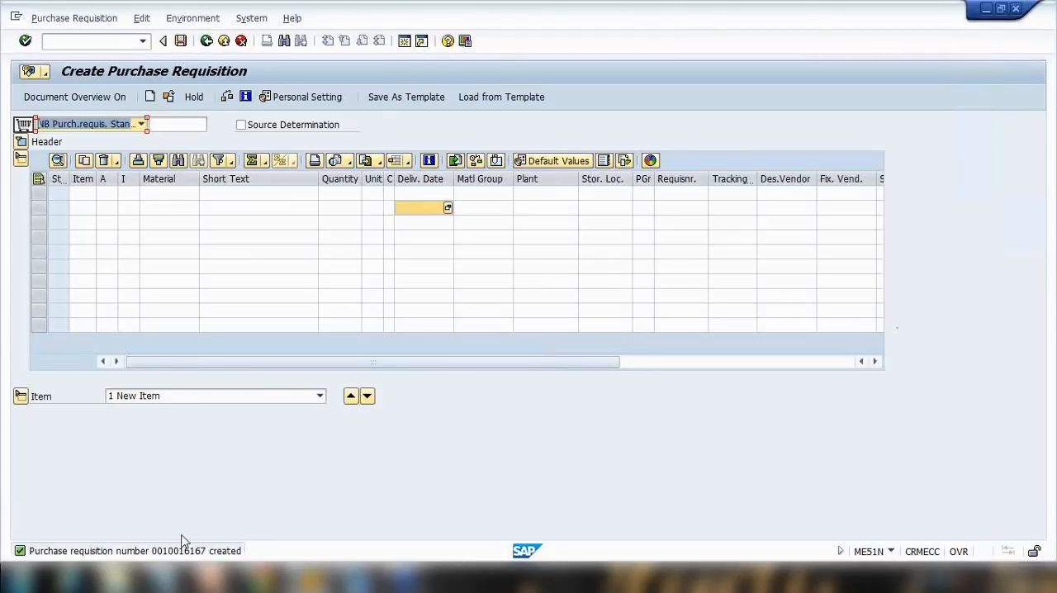
Copy the new requisition number 10016167 from the message details into the Notepad note after PURCHASE REQUISITION.
click(23, 551)
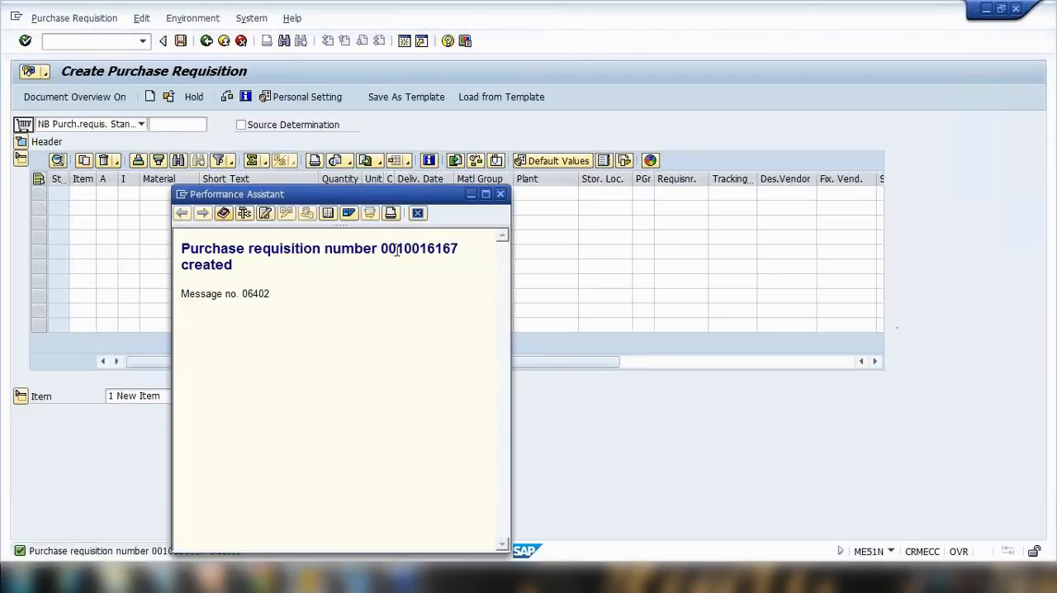
drag(399, 249, 465, 252)
key(ctrl+c)
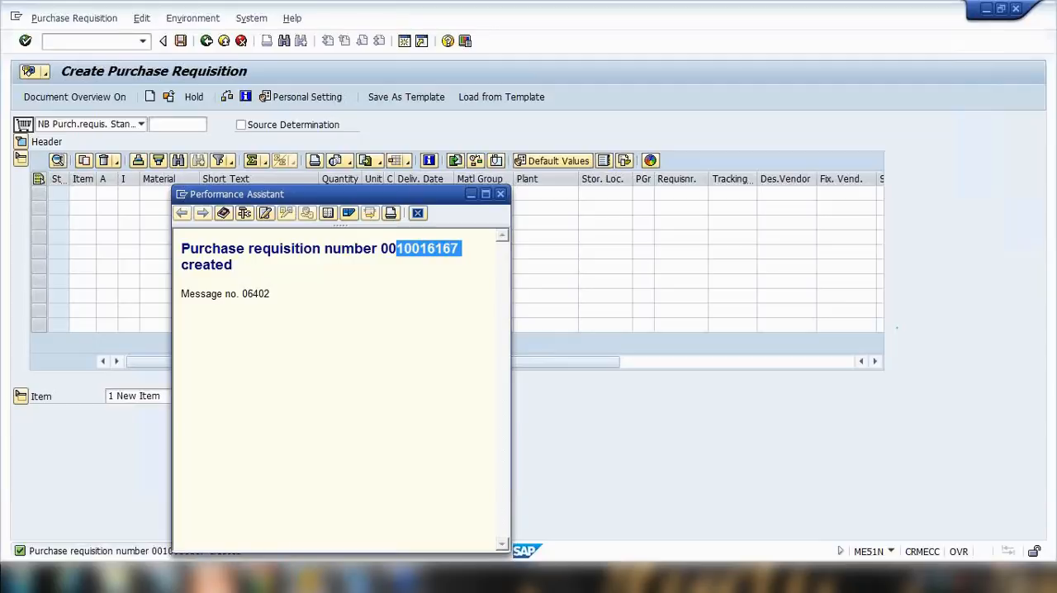
click(212, 545)
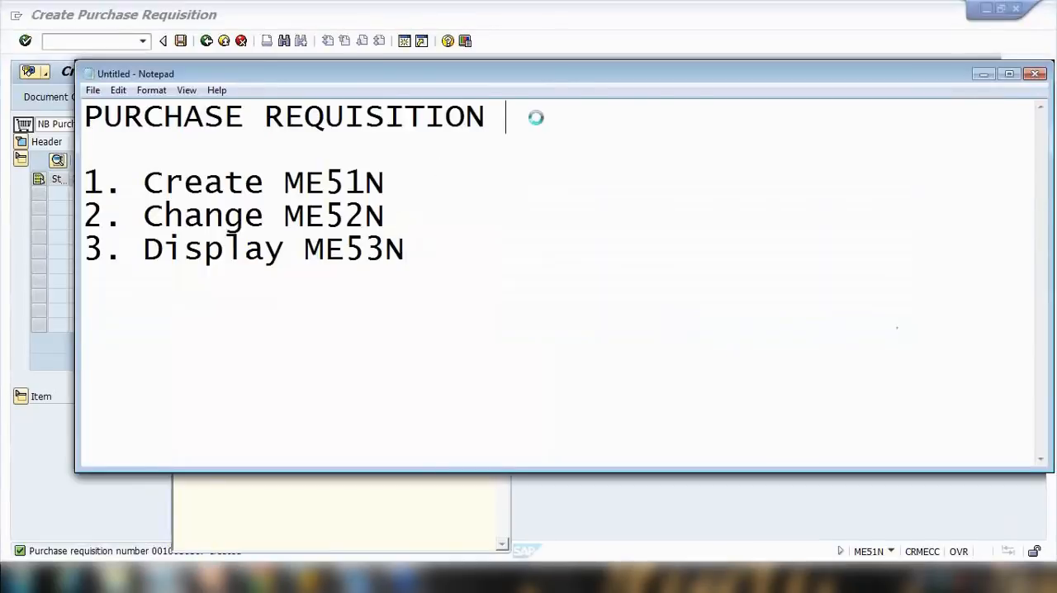
key(ctrl+v)
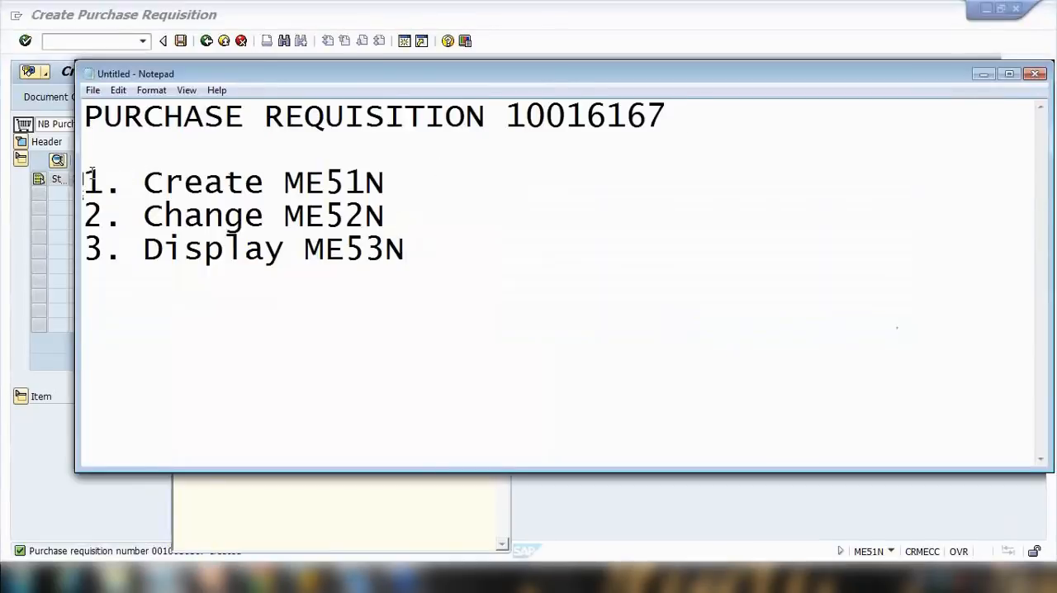
double_click(675, 129)
click(696, 28)
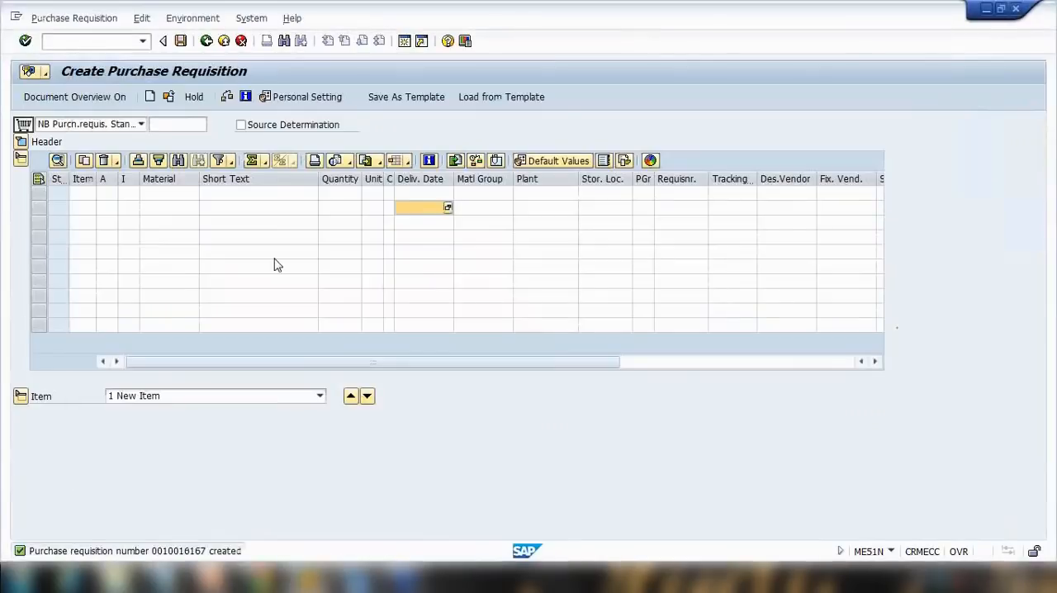
Show the presentation slide on single or multiple account assignment categories in slideshow mode, then return to SAP.
click(211, 578)
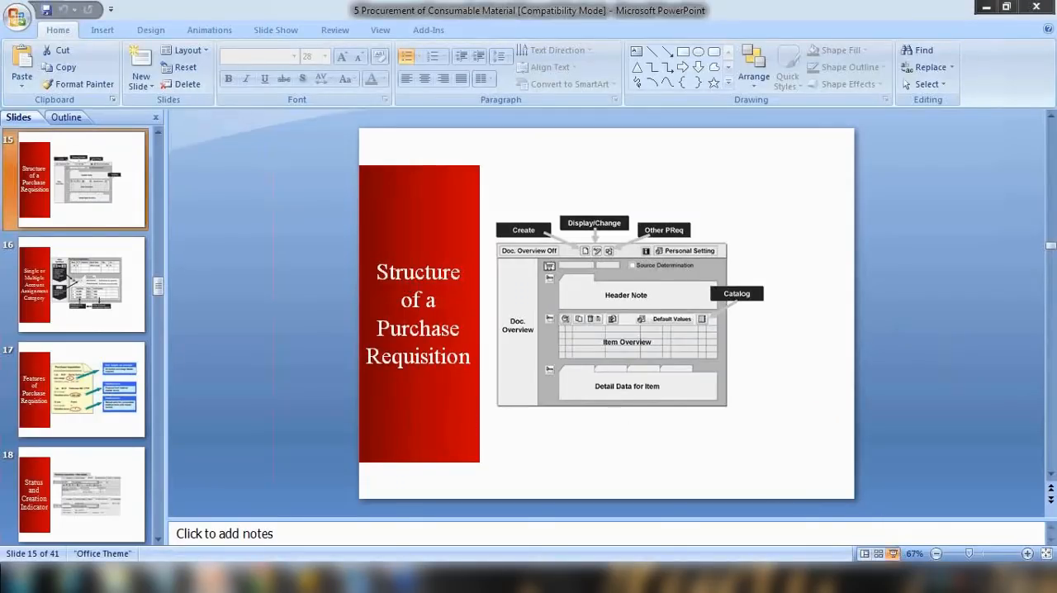
click(893, 554)
key(Right)
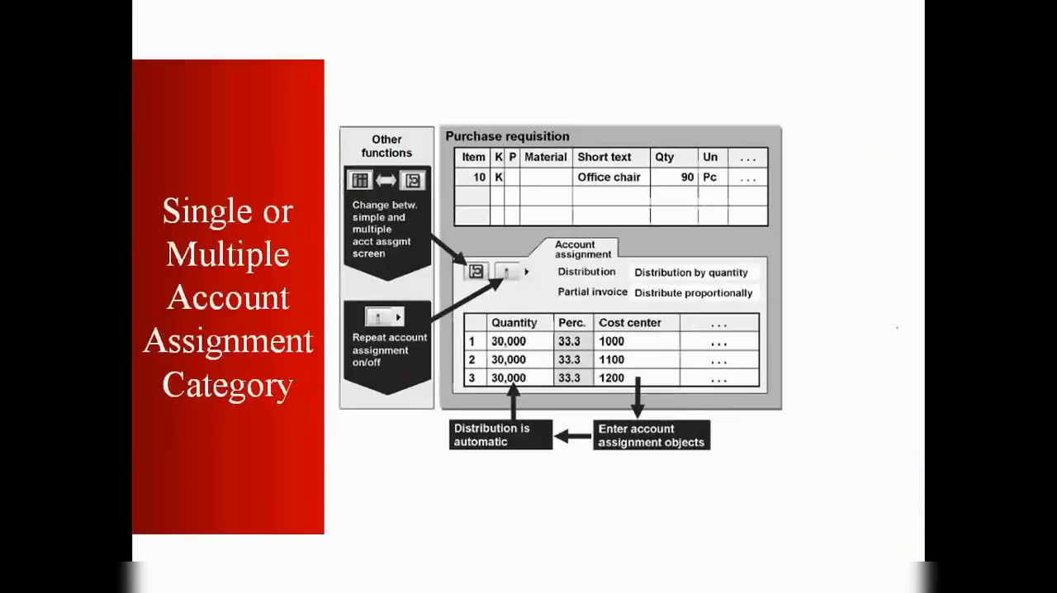
key(Escape)
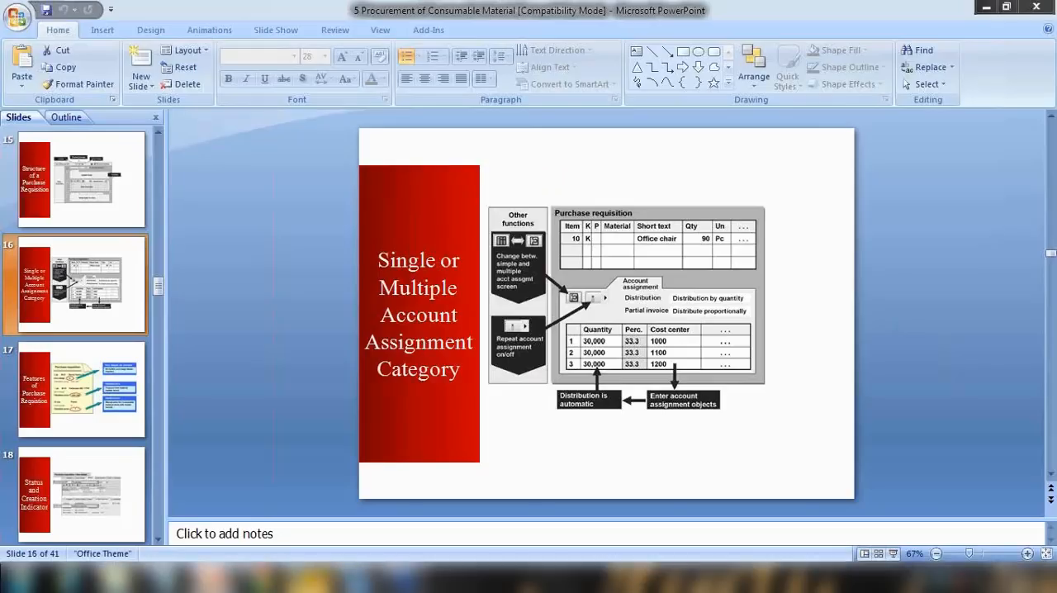
mouse_move(314, 559)
click(396, 507)
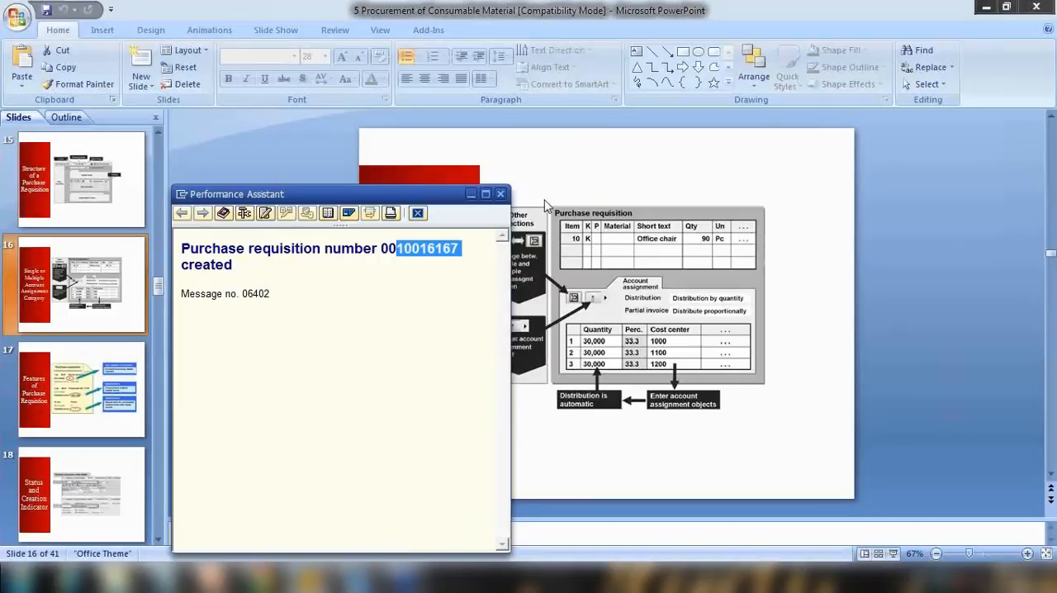
mouse_move(313, 578)
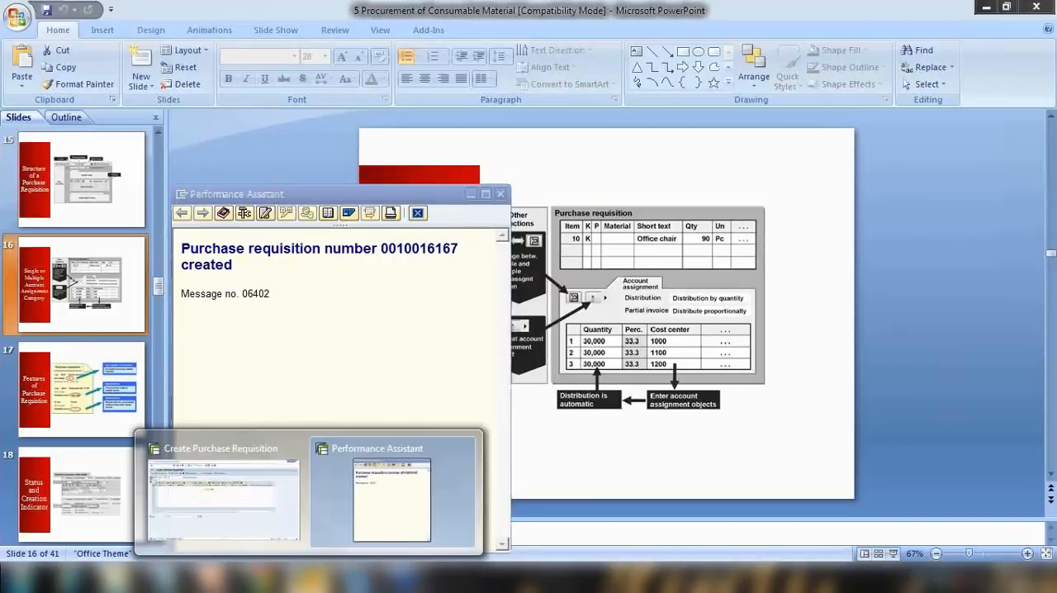
click(253, 530)
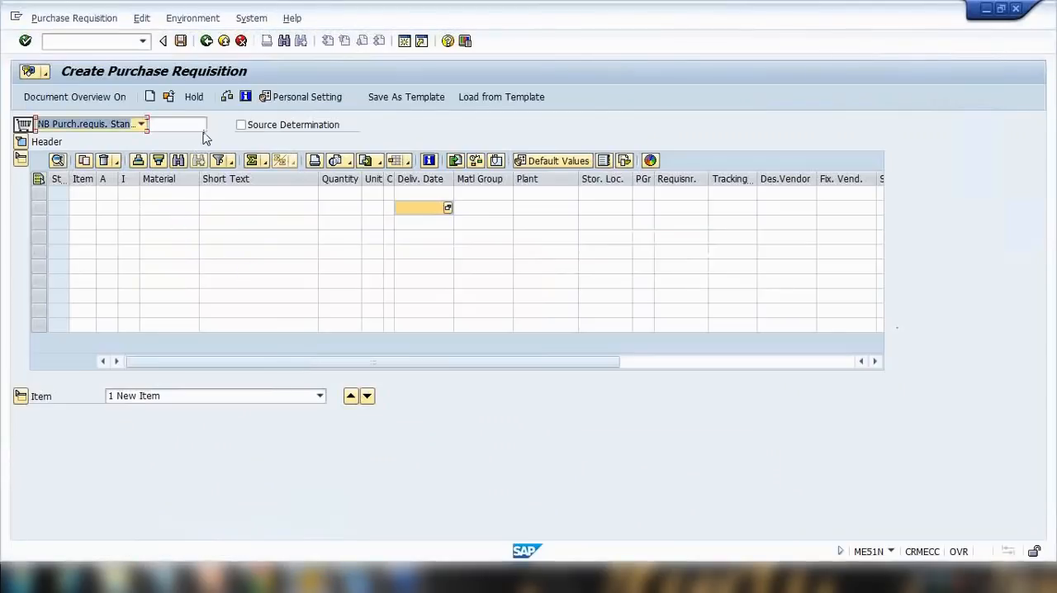
Open purchase requisition 10016167 for display and select item 20, Spare part KT000.
click(167, 96)
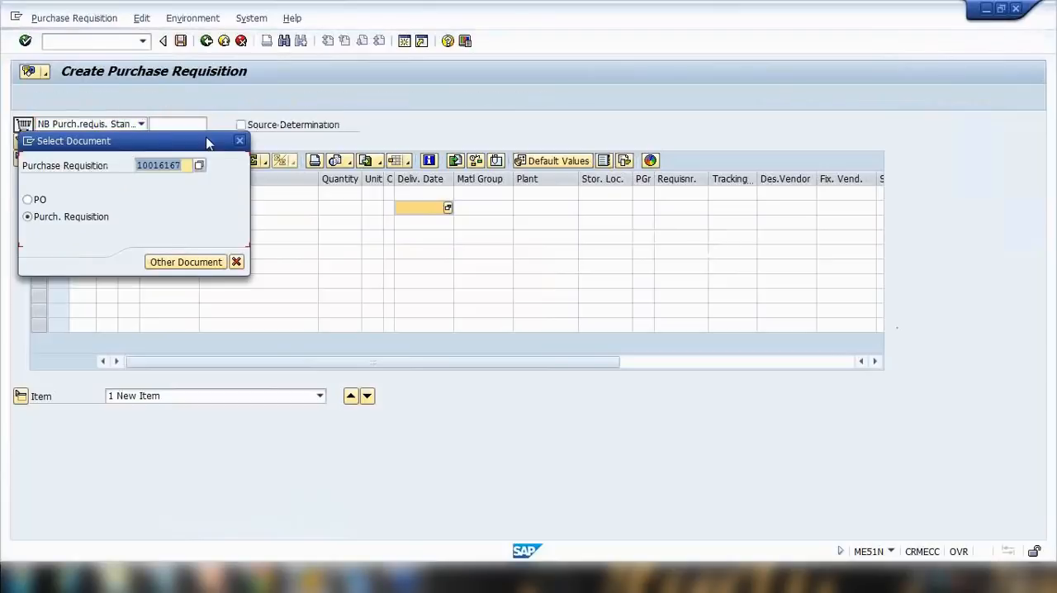
key(Right)
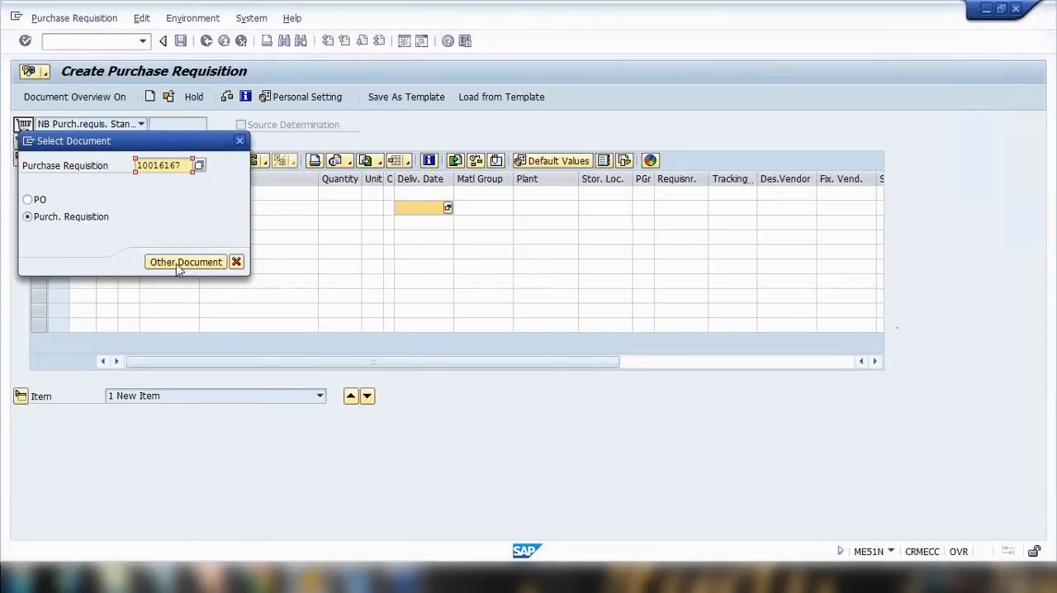
click(213, 262)
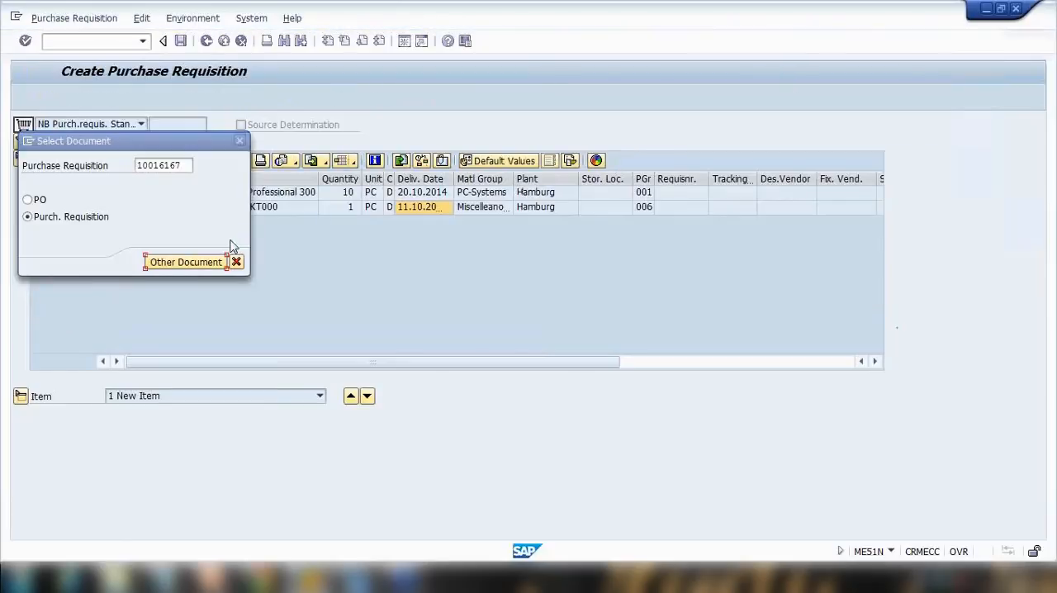
click(180, 278)
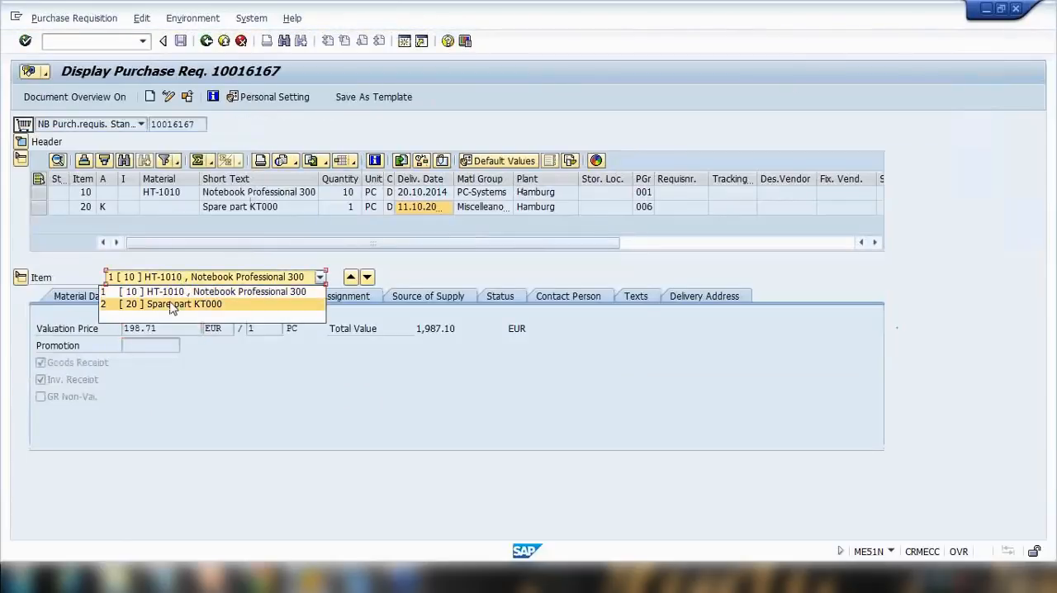
click(172, 305)
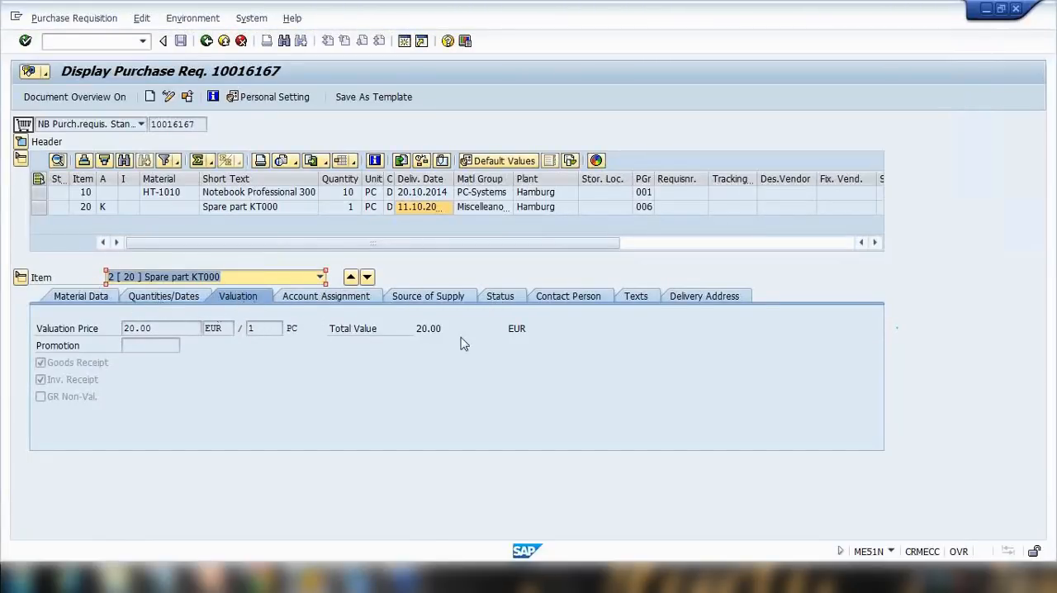
Switch the requisition to change mode and set item 10's account assignment category to Cost center.
click(168, 98)
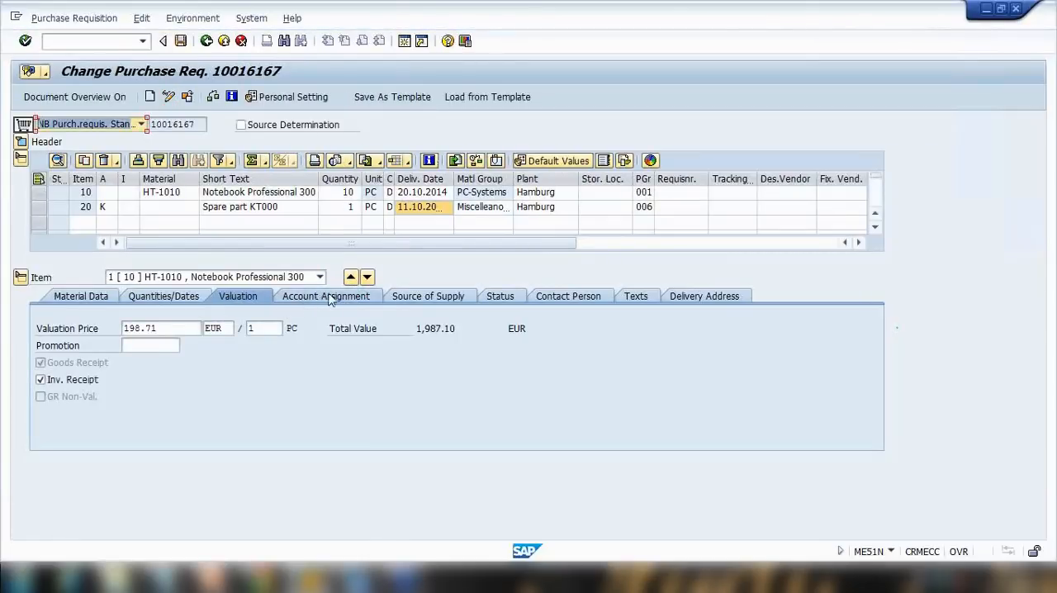
click(329, 297)
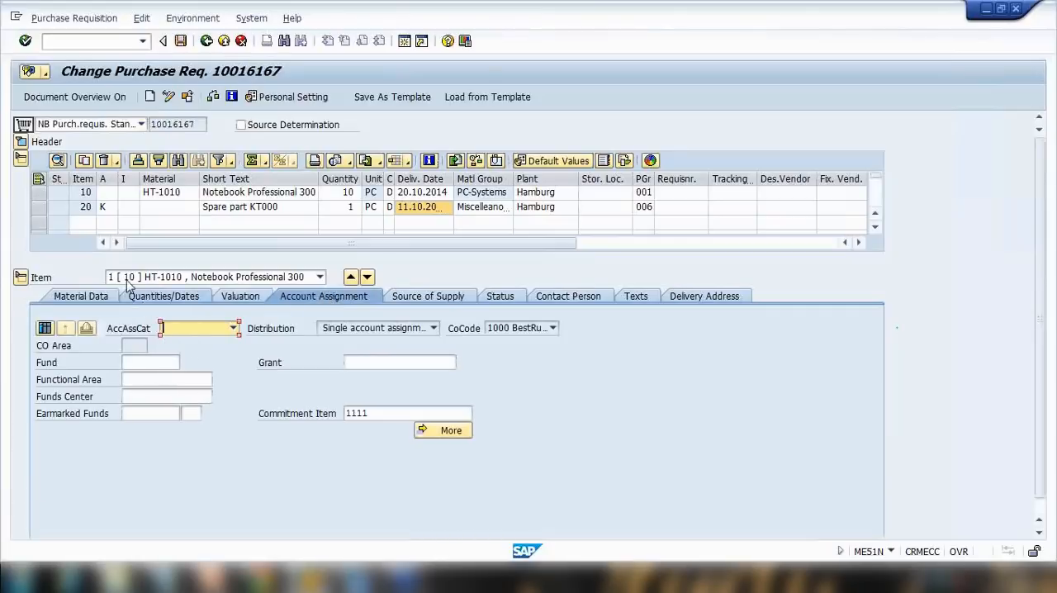
click(112, 210)
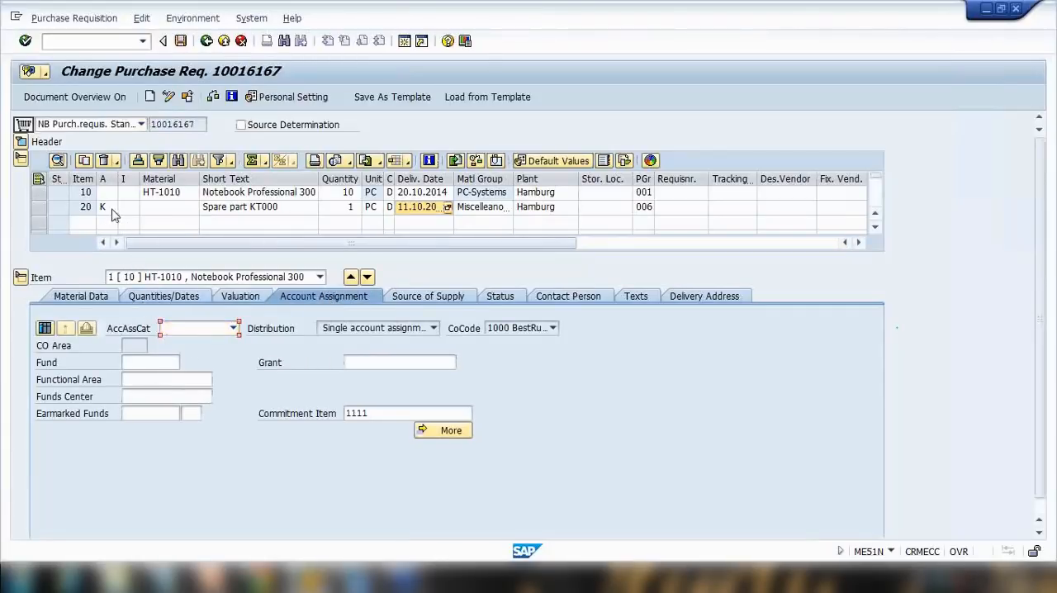
click(114, 211)
click(190, 331)
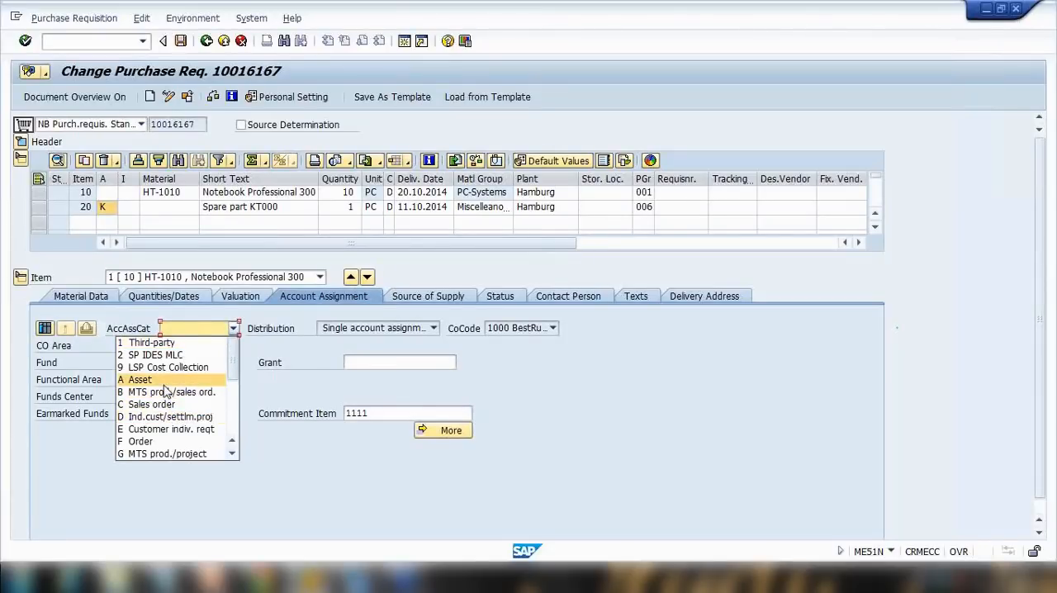
scroll(165, 445, down, 1)
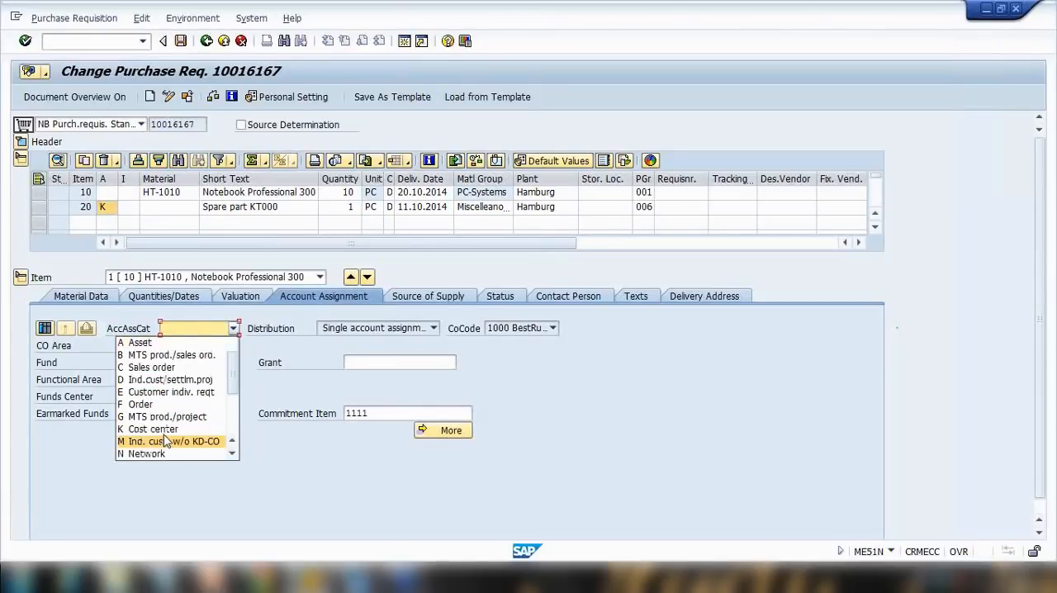
click(170, 428)
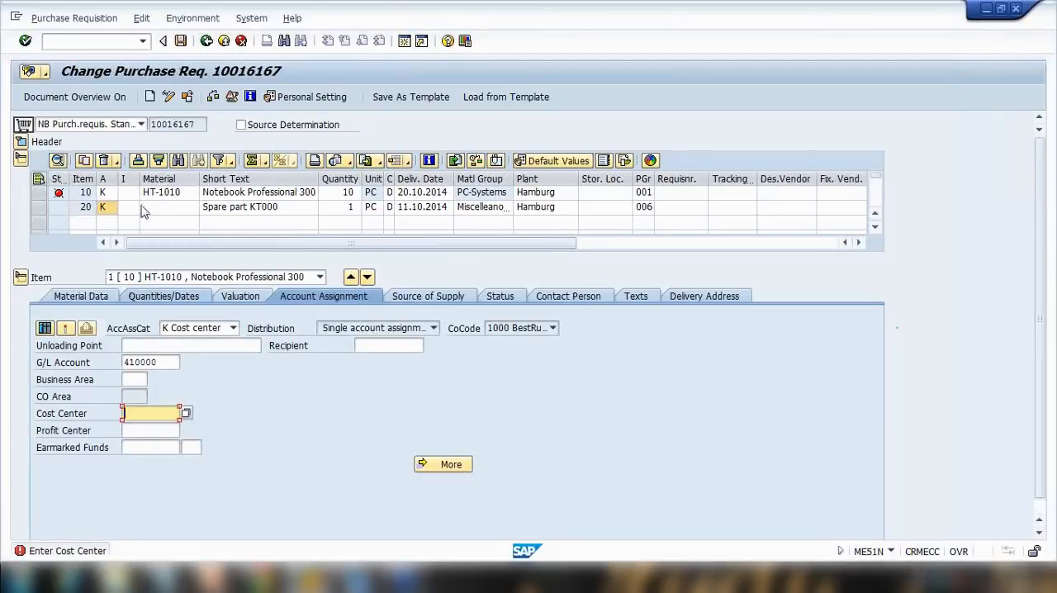
Start transaction ME52N without saving and open purchase requisition 10016167 for change.
click(123, 40)
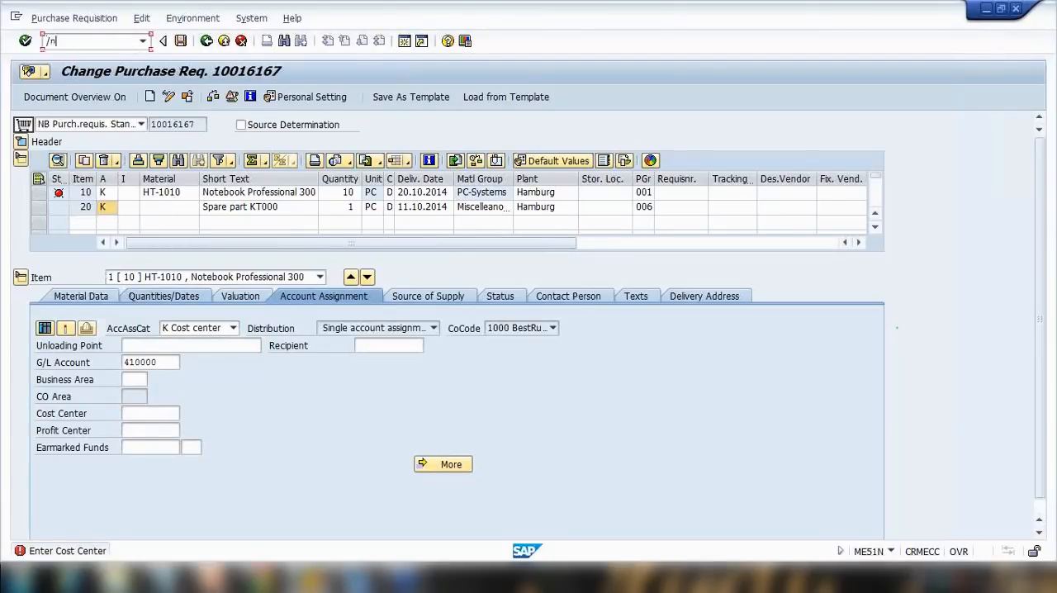
text(/nme52n)
key(Return)
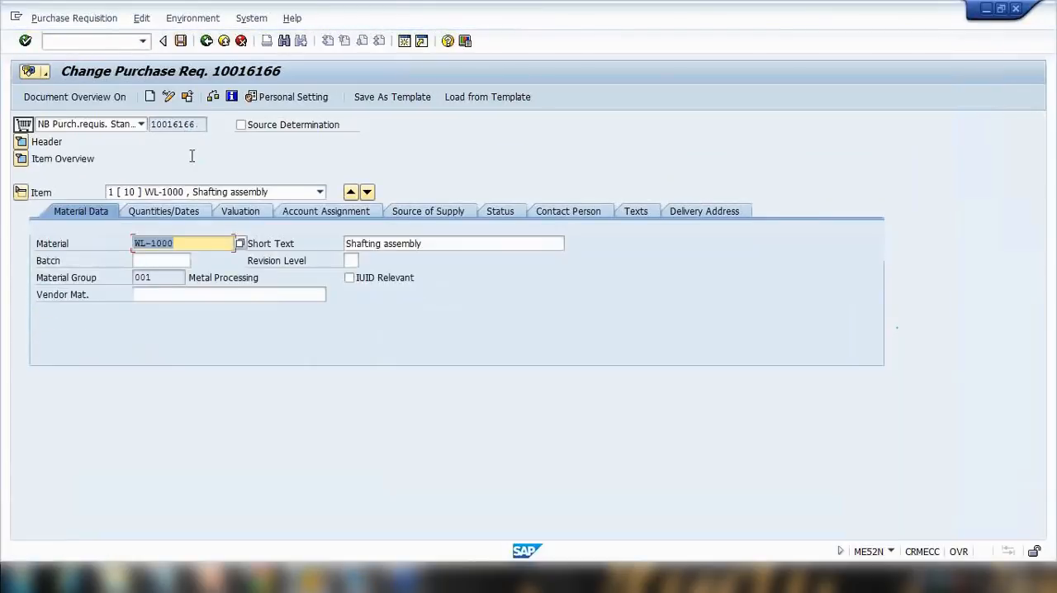
click(188, 96)
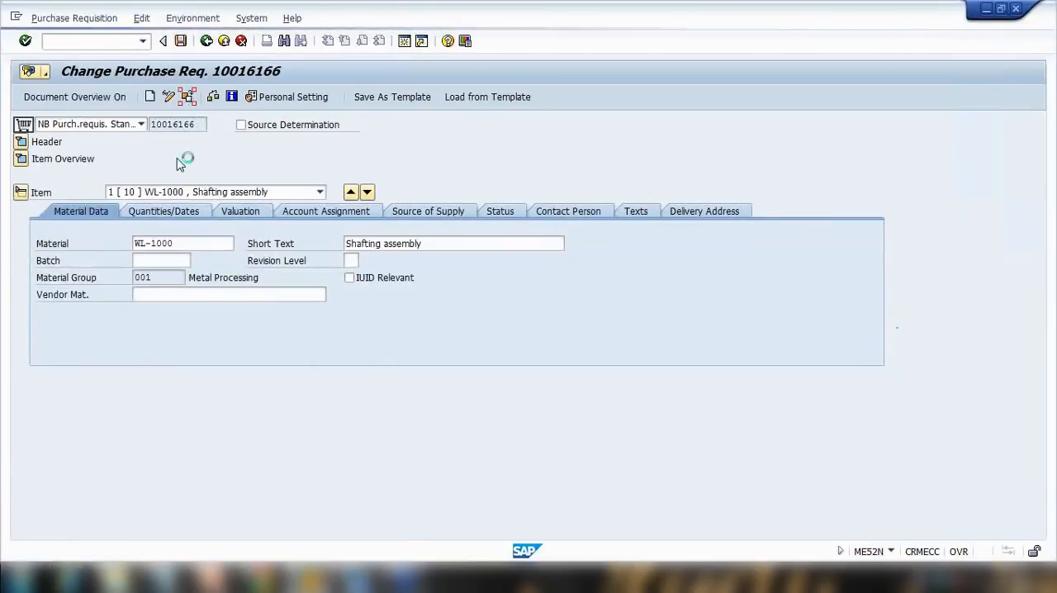
text(10016167)
click(185, 262)
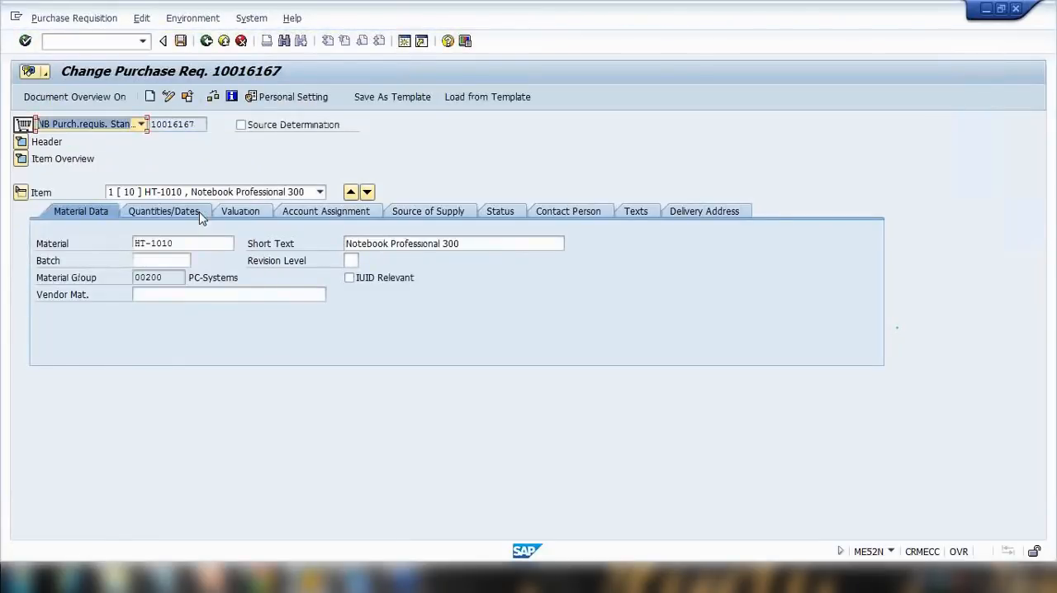
Expand the item overview, select item 20, Spare part KT000, and view its account assignment data.
click(21, 159)
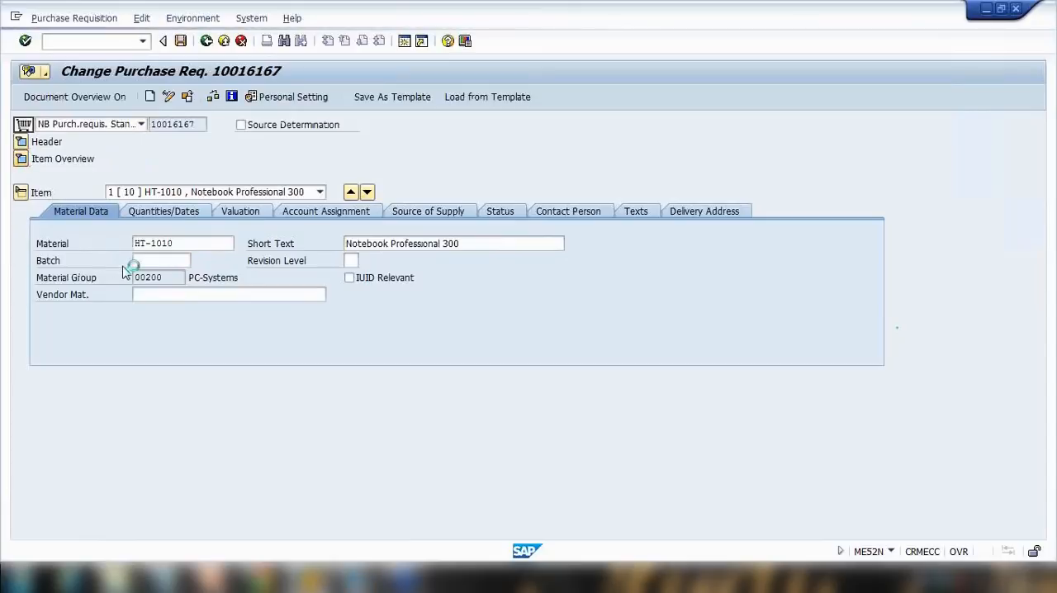
click(204, 279)
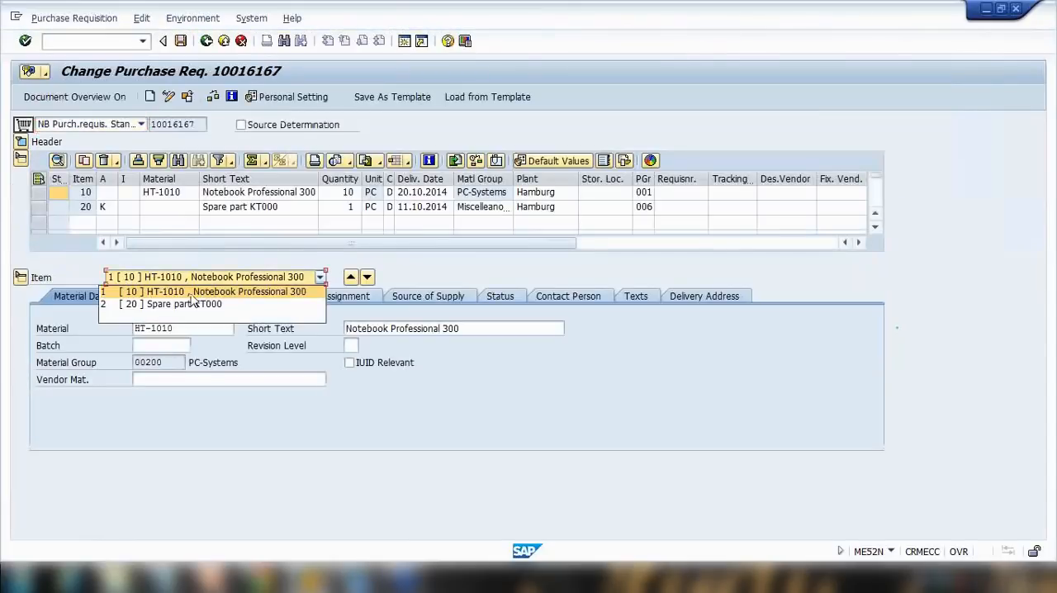
click(188, 302)
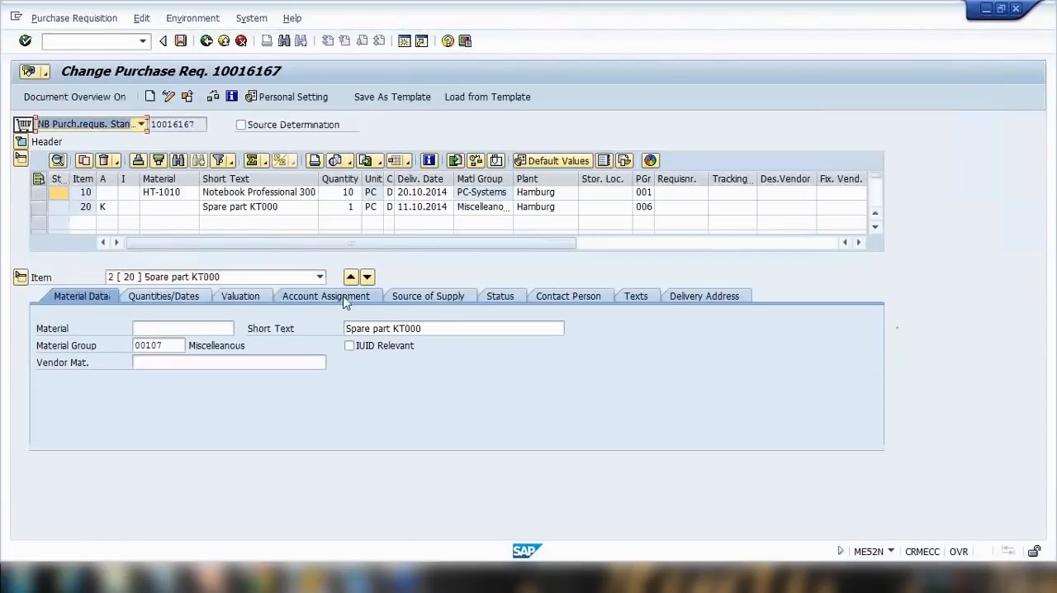
click(342, 305)
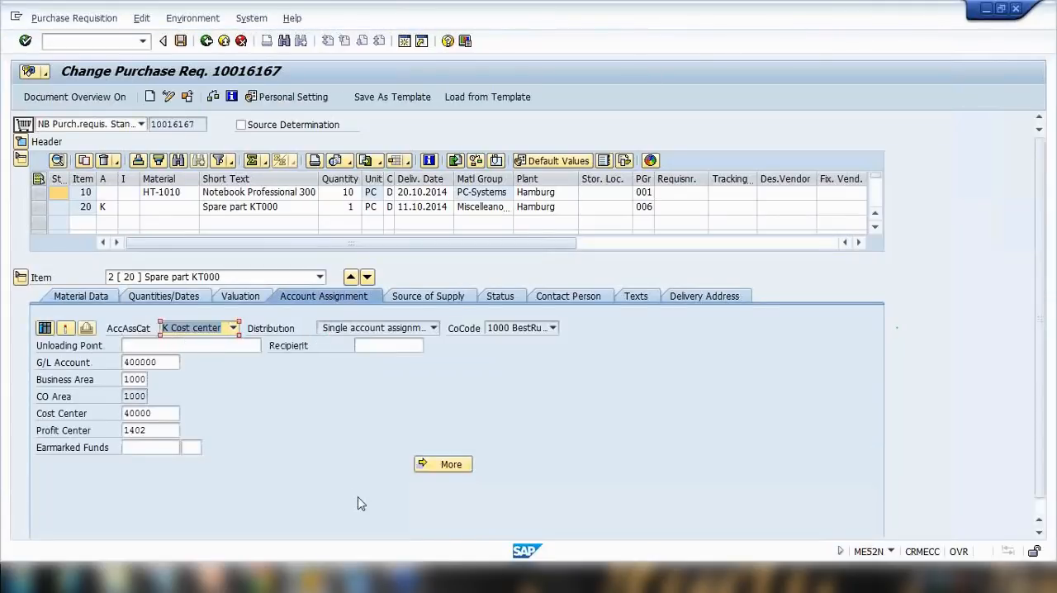
Switch to PowerPoint and show the Single or Multiple Account Assignment Category slide as a slideshow.
click(214, 578)
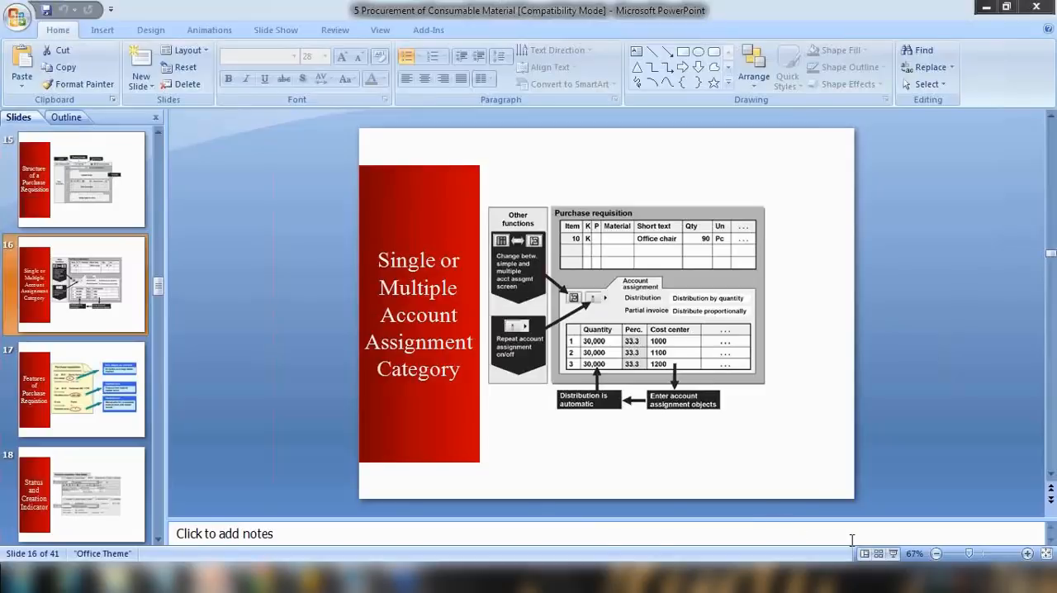
click(893, 554)
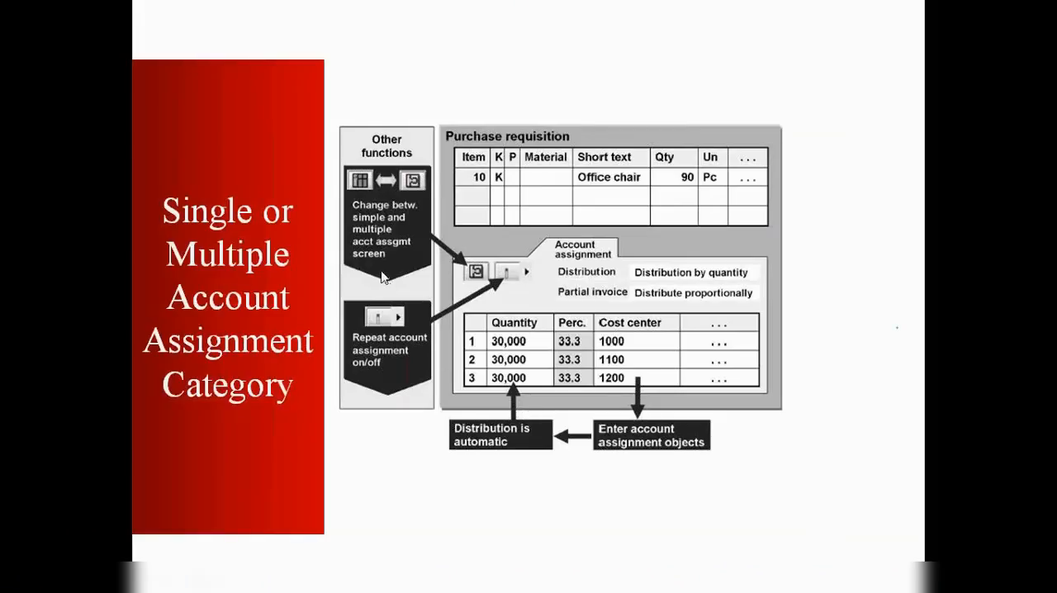
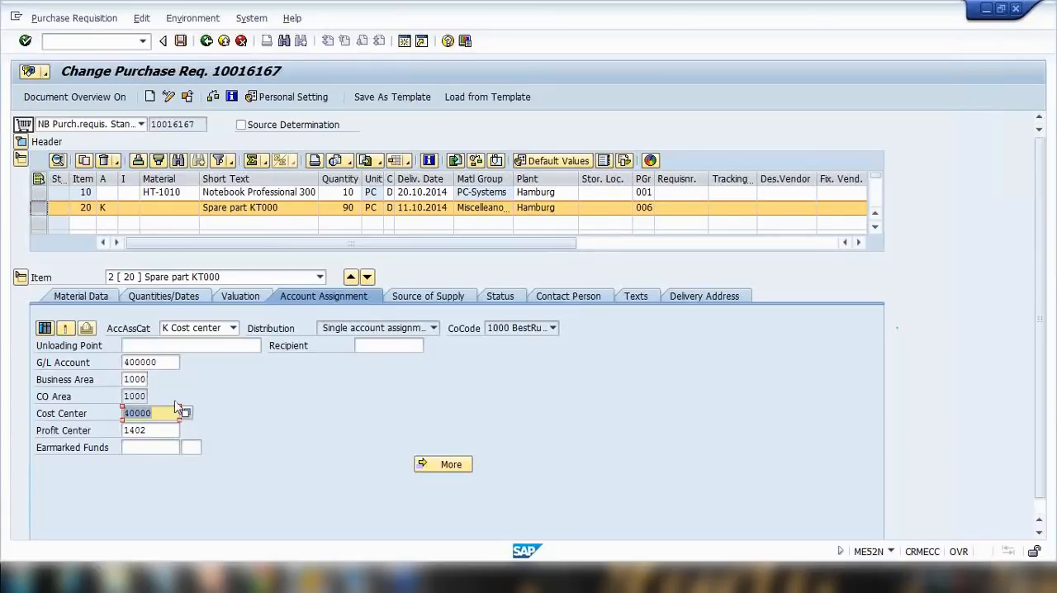
Return from the slide to the requisition and open the multiple account assignment screen for item 20.
click(209, 578)
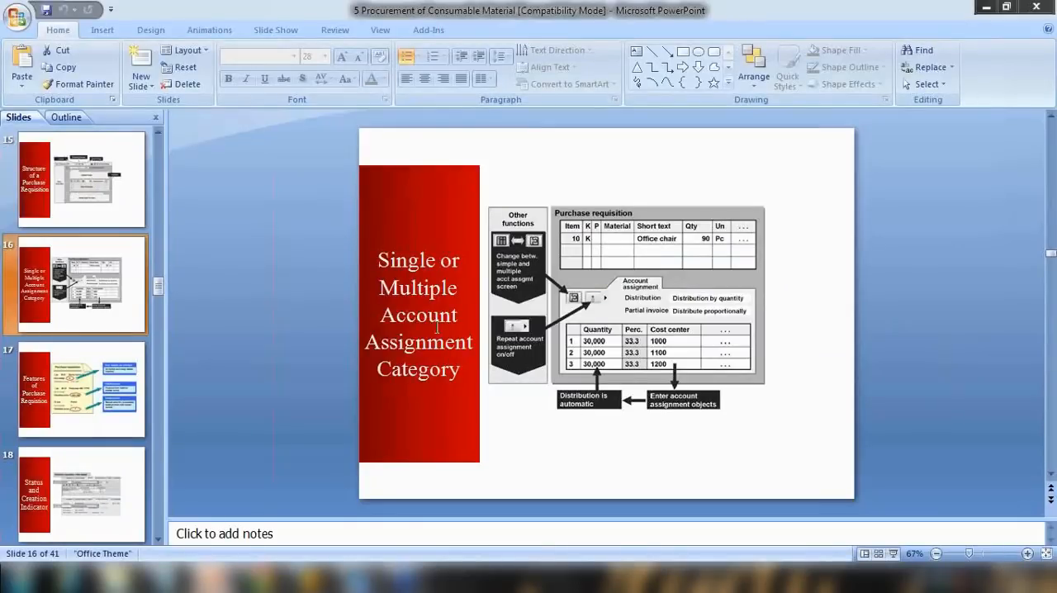
click(987, 8)
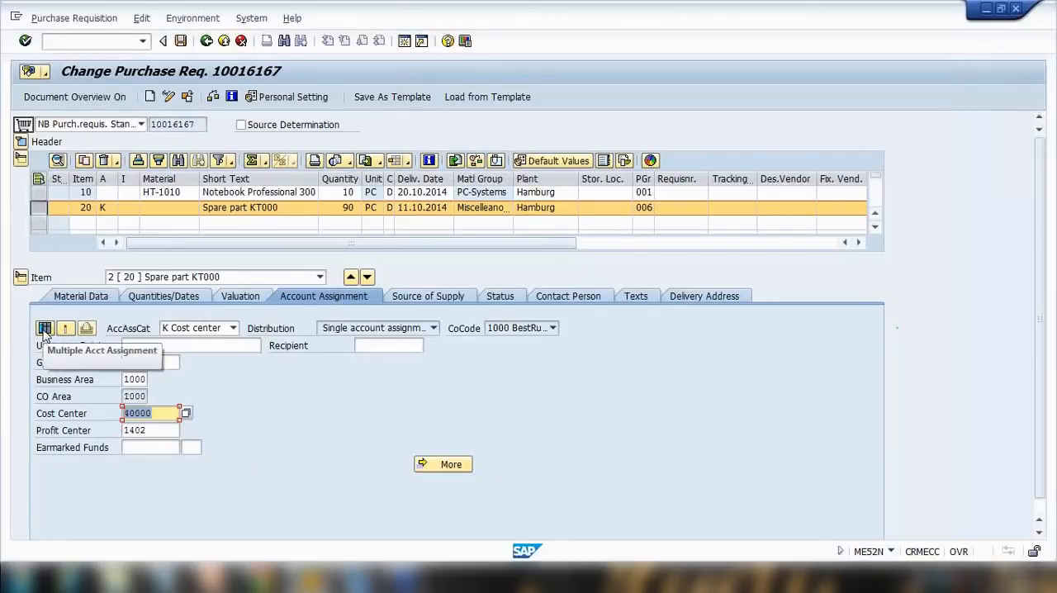
click(43, 328)
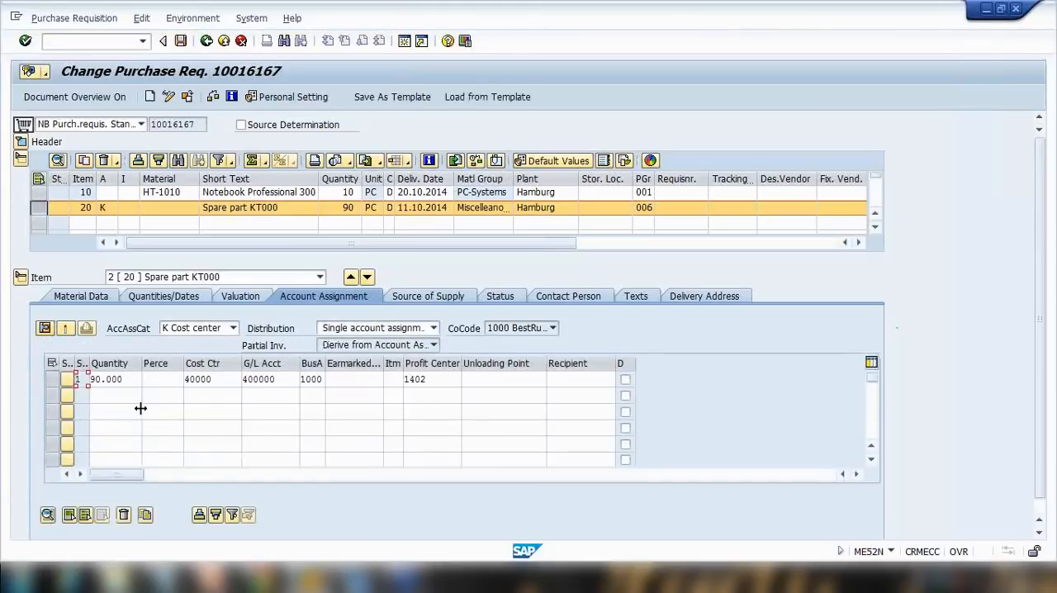
click(117, 396)
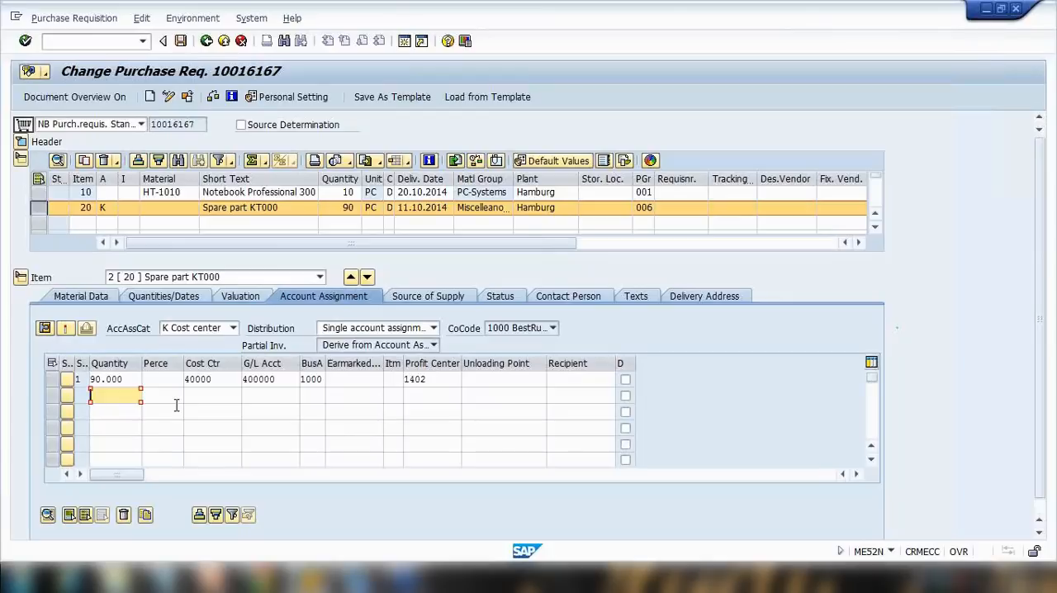
click(54, 379)
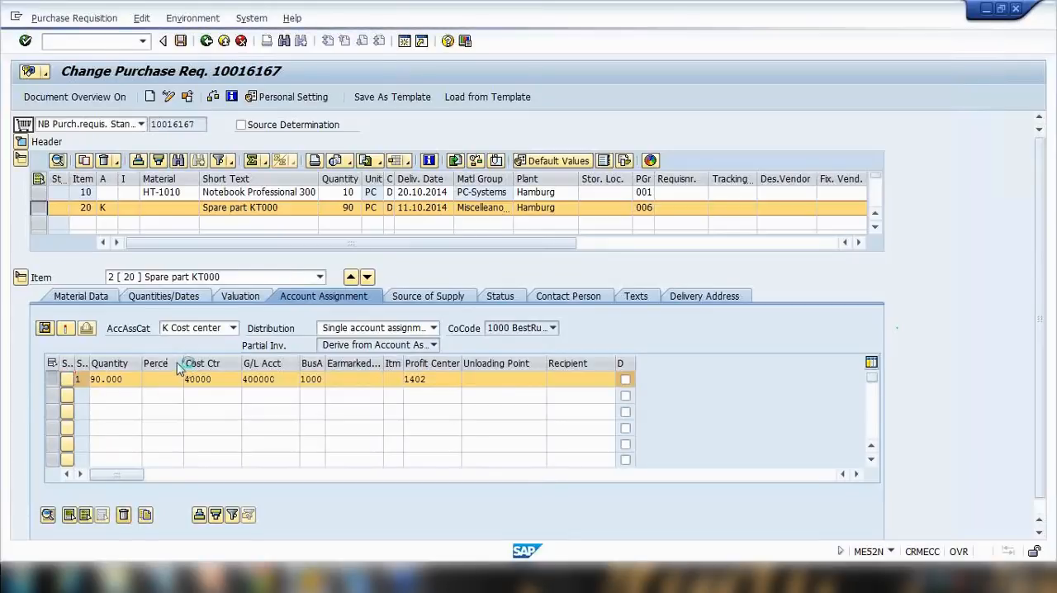
Switch item 20 back to single account assignment and clear its G/L account.
click(46, 329)
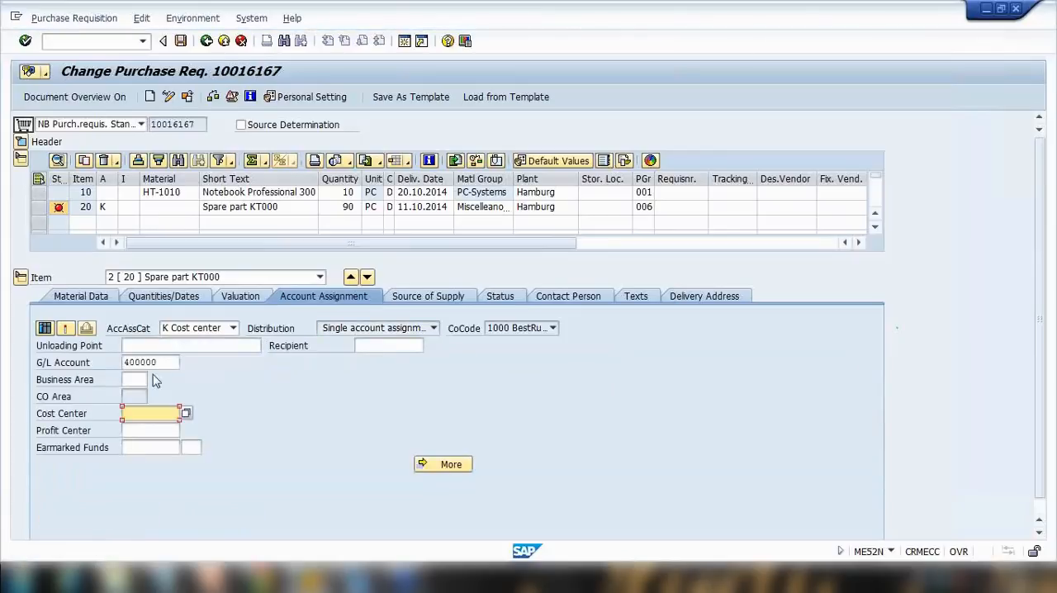
double_click(131, 362)
key(Delete)
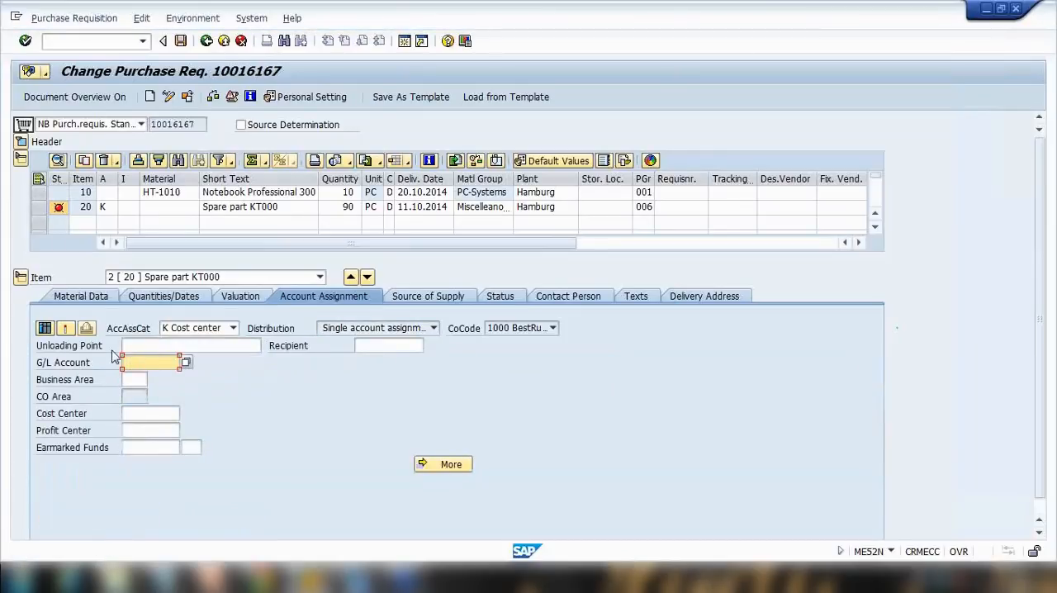
Reopen multiple account assignment and enter quantity 30 with cost center 400000 on the first line.
click(45, 328)
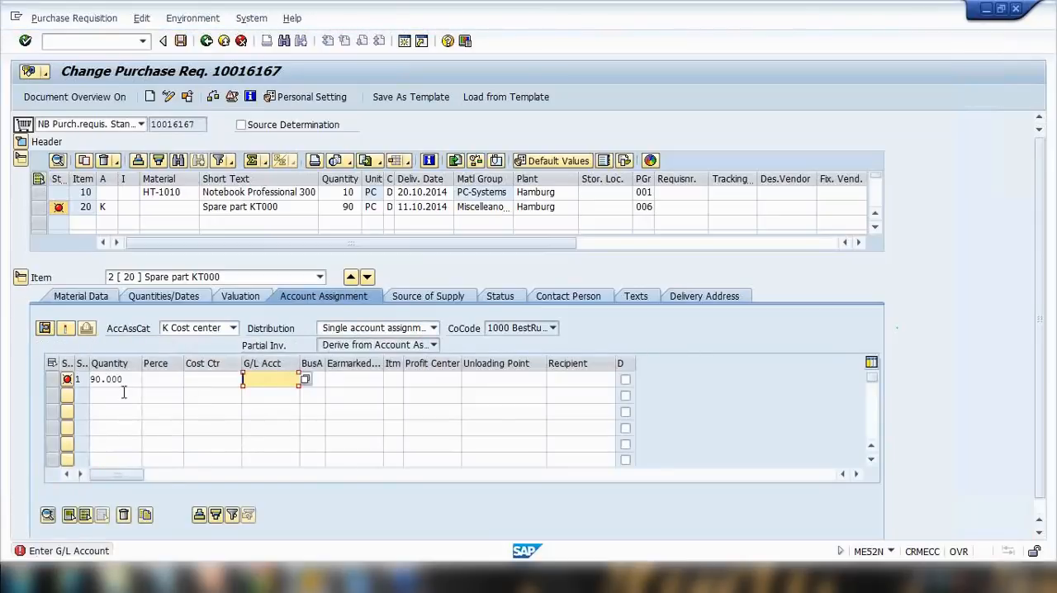
click(108, 395)
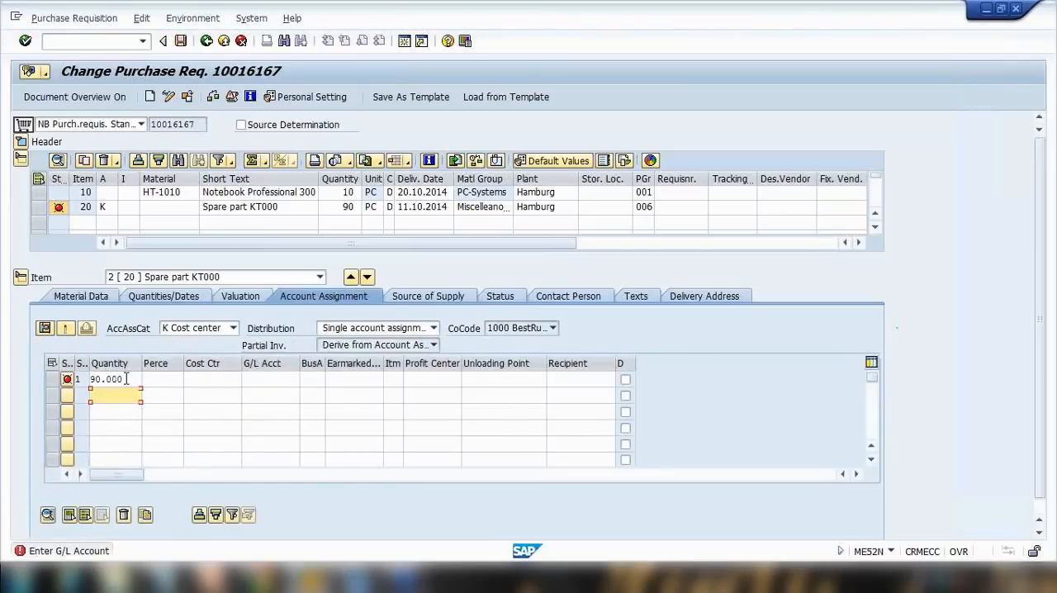
click(207, 379)
click(113, 395)
click(115, 412)
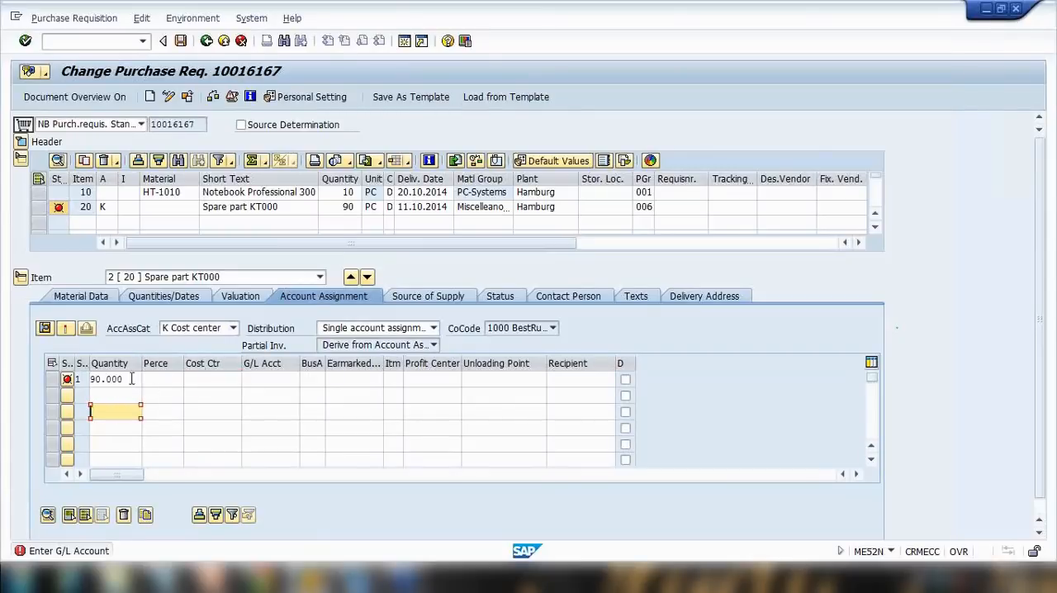
click(67, 378)
text(30)
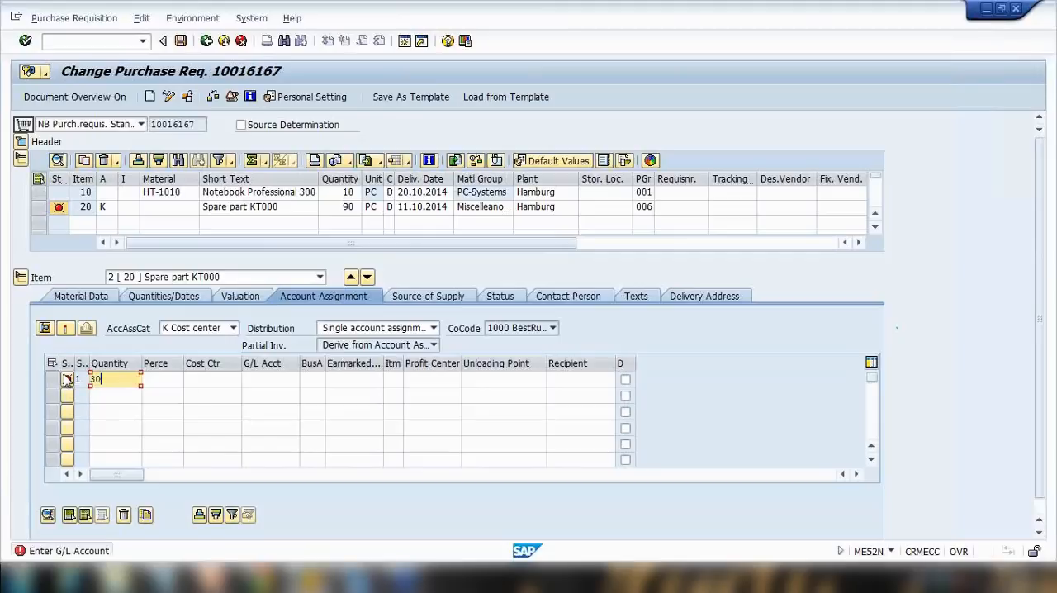
click(234, 380)
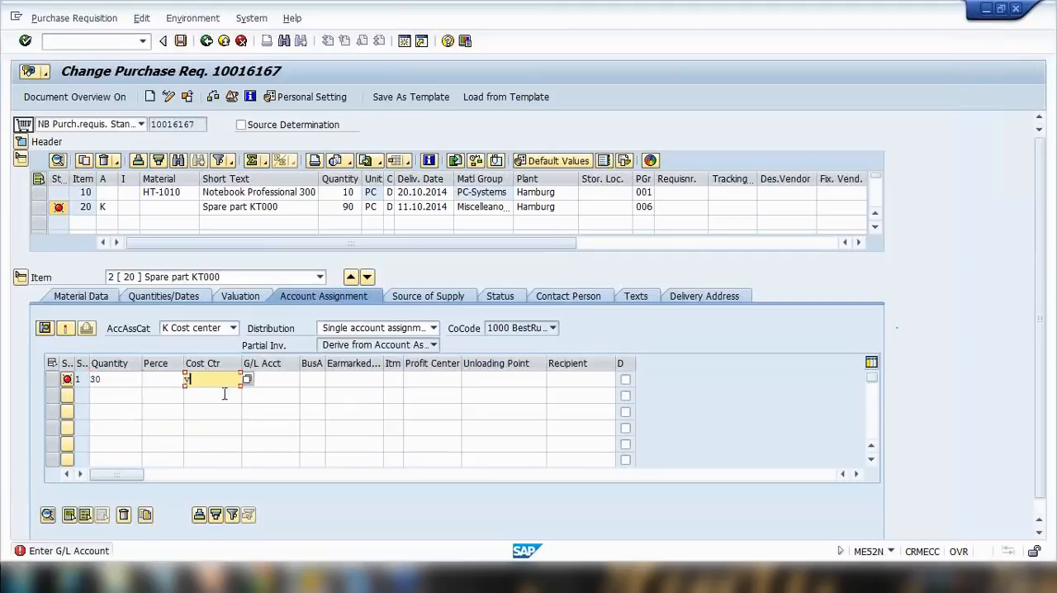
text(400000)
Add a second line with quantity 60 and cost center 410000, and enter G/L account 400000 on the first line.
click(109, 395)
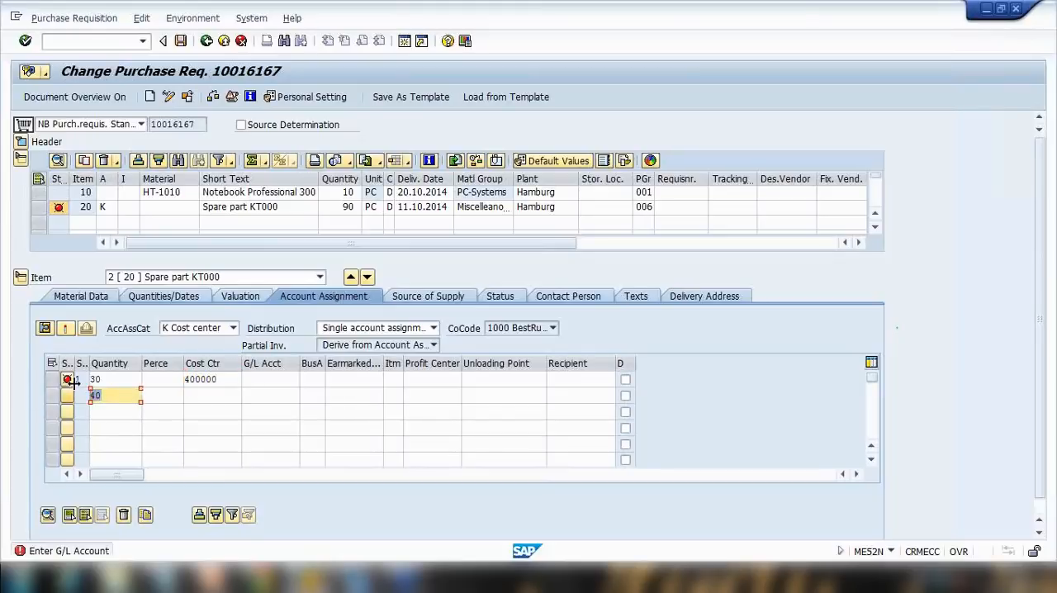
text(60)
click(209, 394)
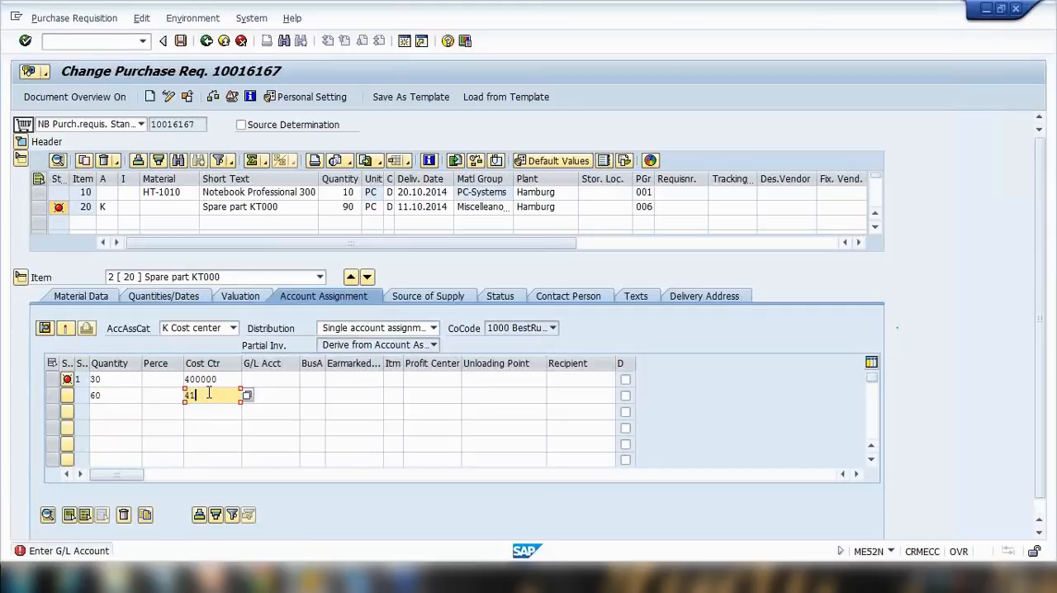
text(410000)
key(Return)
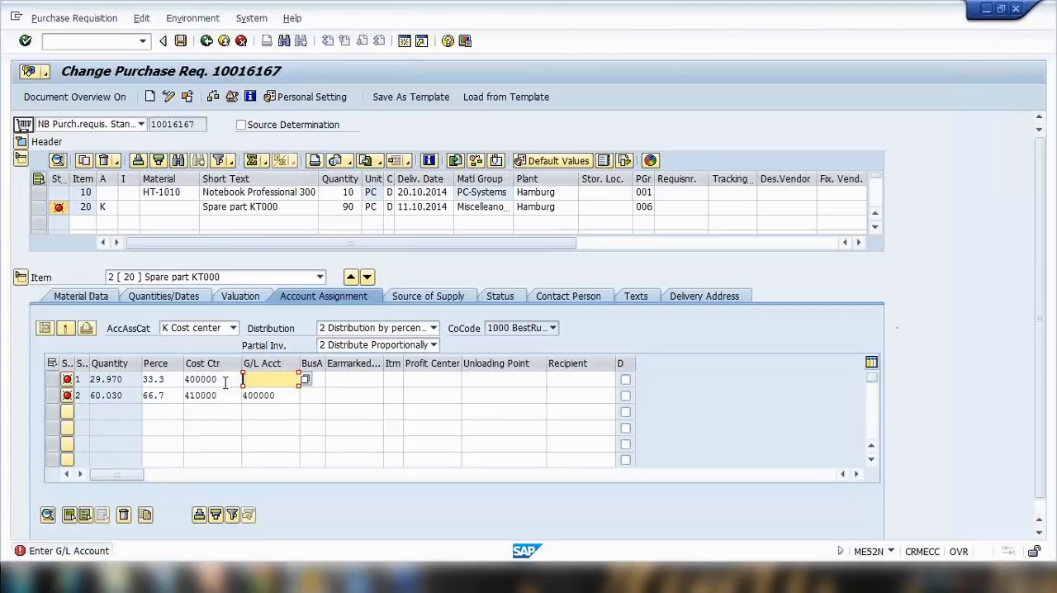
text(00000)
key(Return)
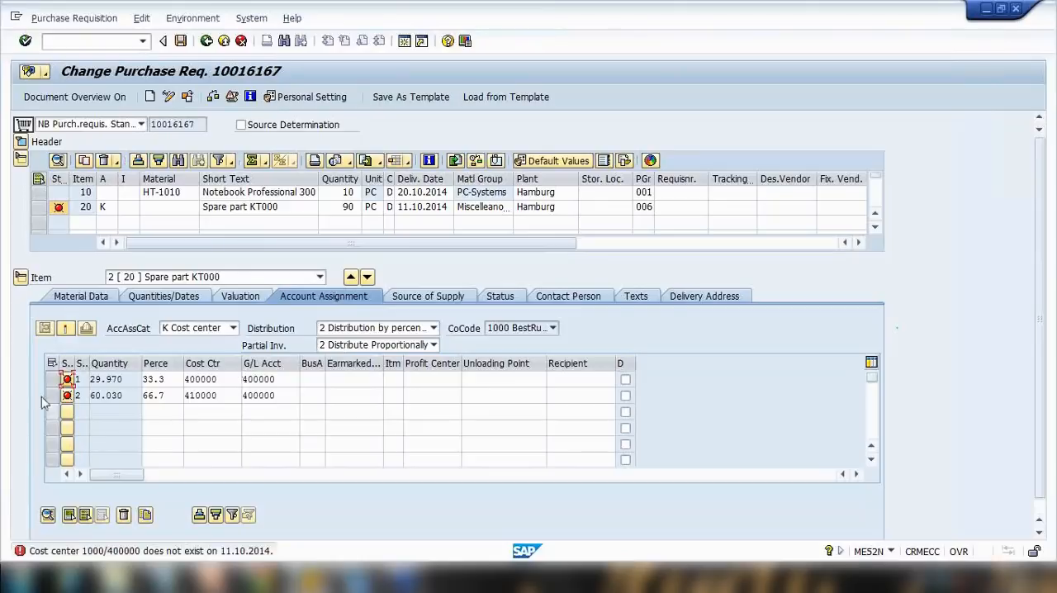
Set item 20's distribution to distribution on quantity basis.
click(67, 378)
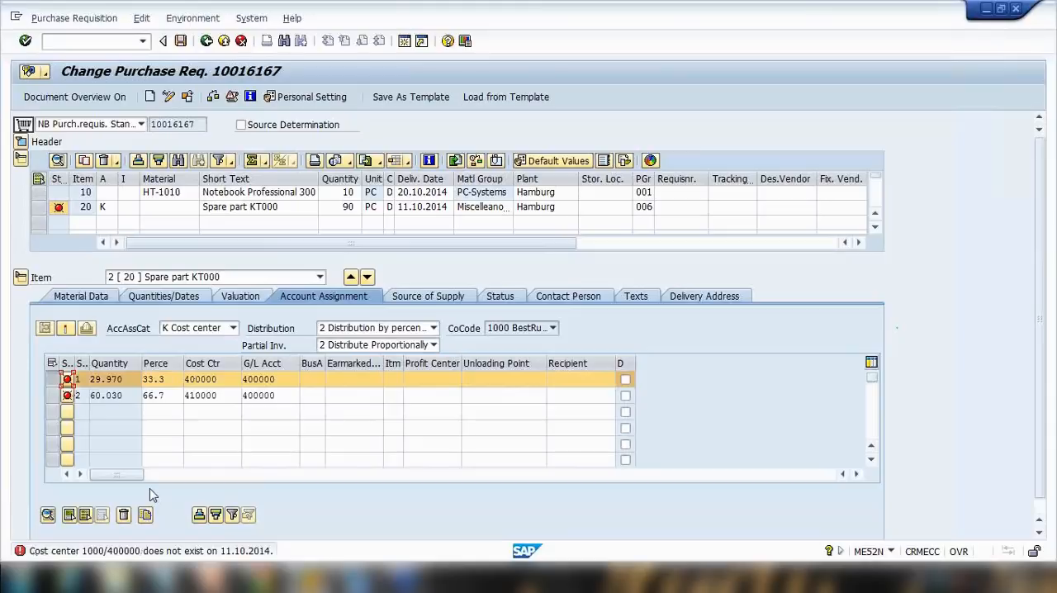
click(56, 397)
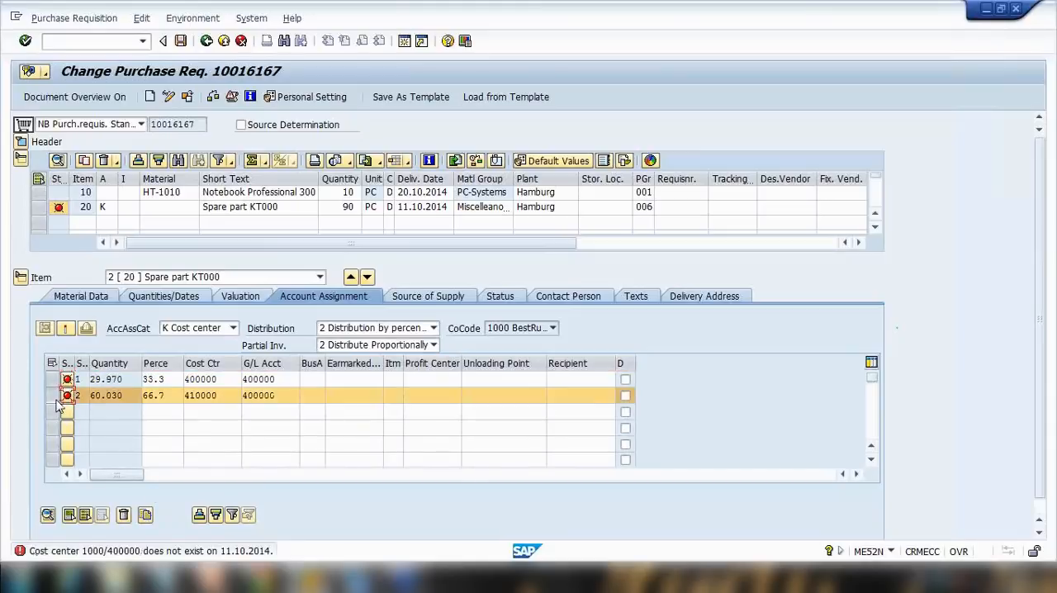
ctrl+click(53, 380)
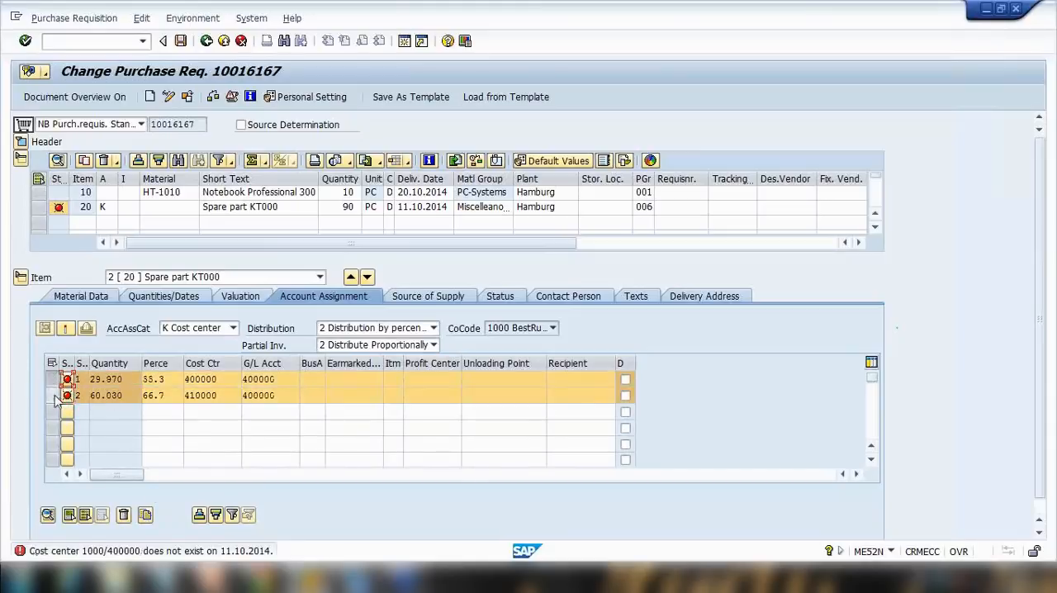
ctrl+click(56, 397)
ctrl+click(53, 380)
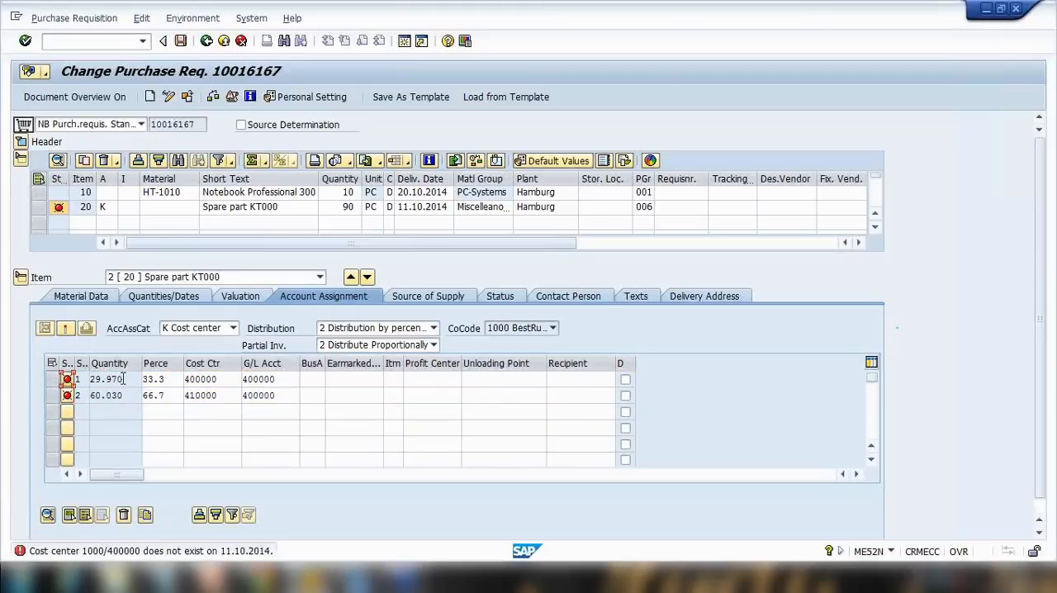
click(348, 207)
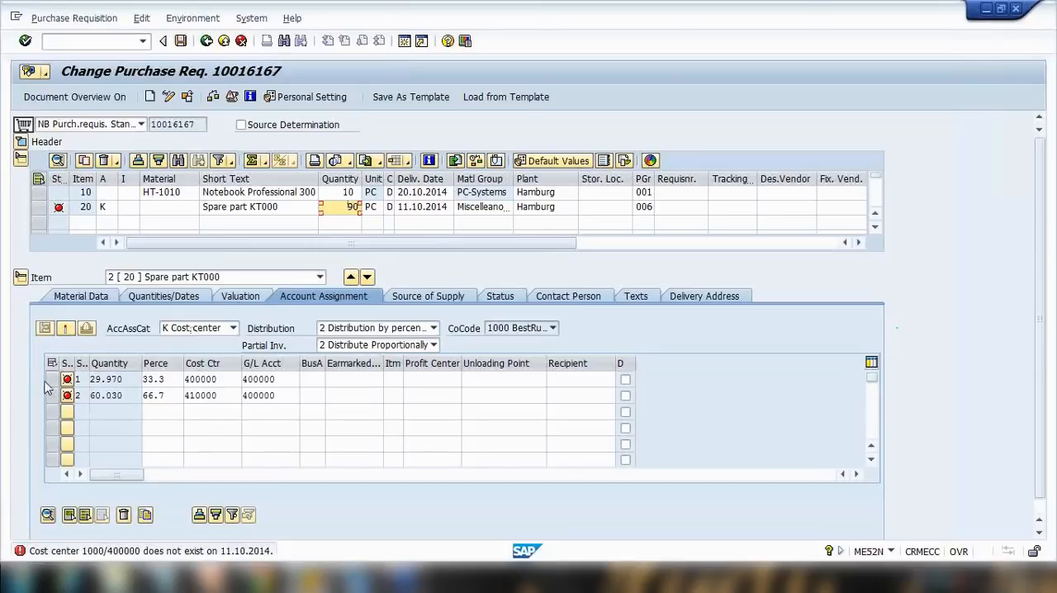
click(382, 329)
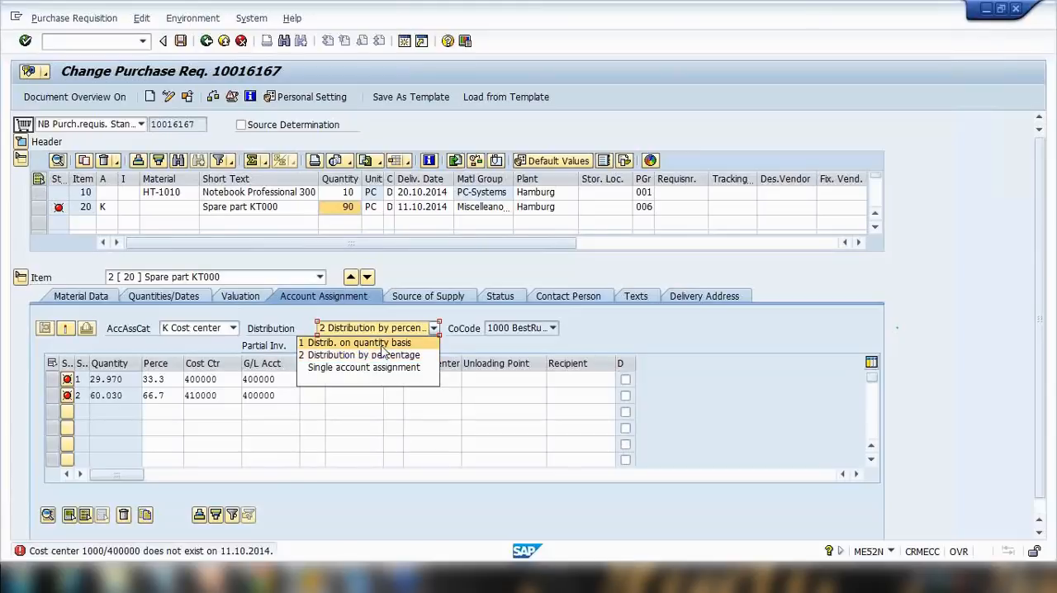
click(382, 343)
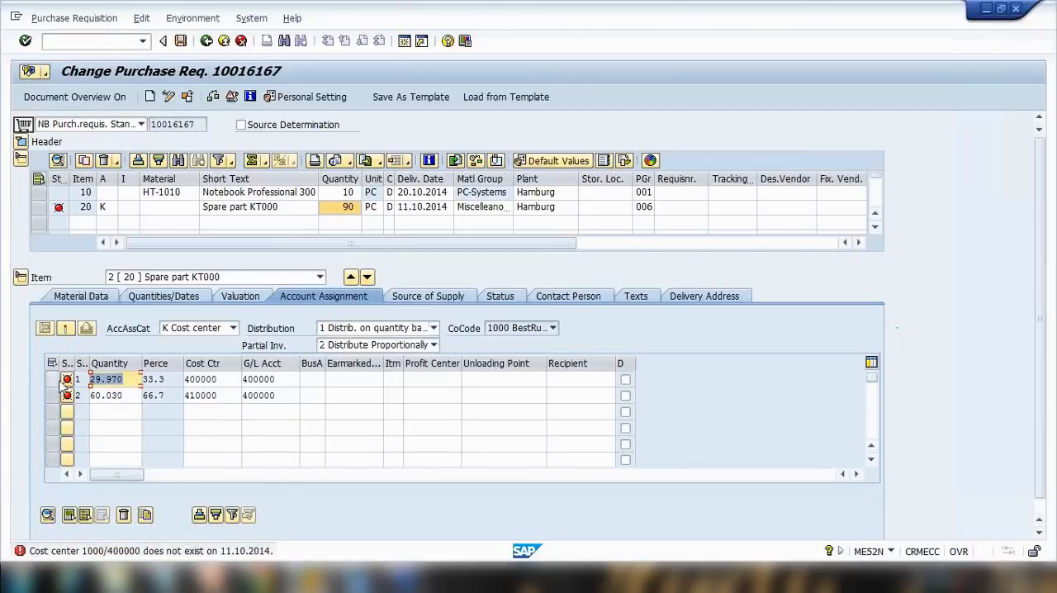
Set the first and second account assignment line quantities to 30 and 60.
text(30)
key(Return)
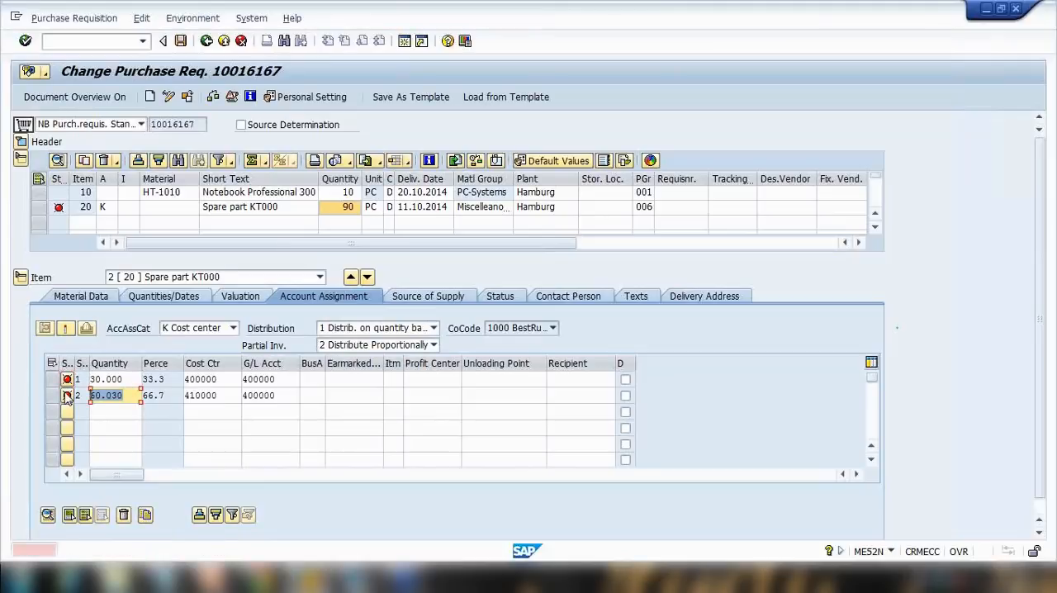
text(60)
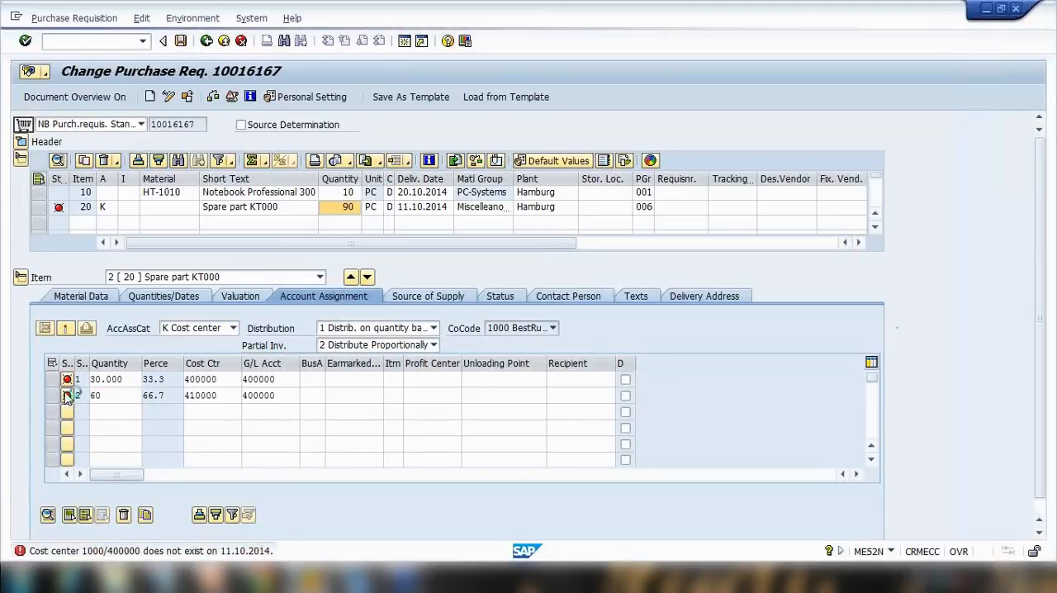
key(Return)
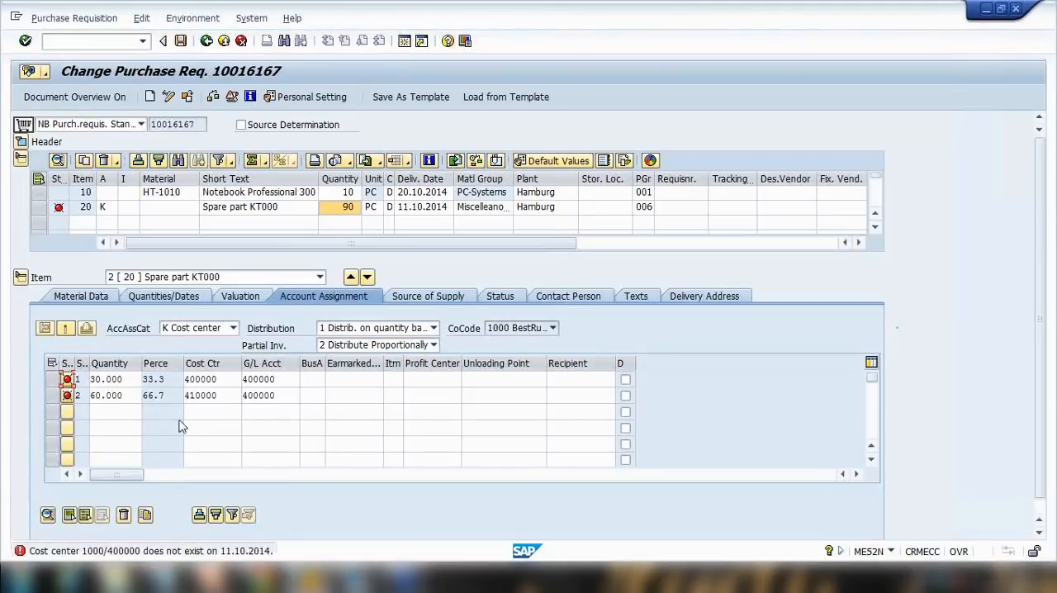
Examine the quantities and percentages of the two account assignment lines.
click(114, 395)
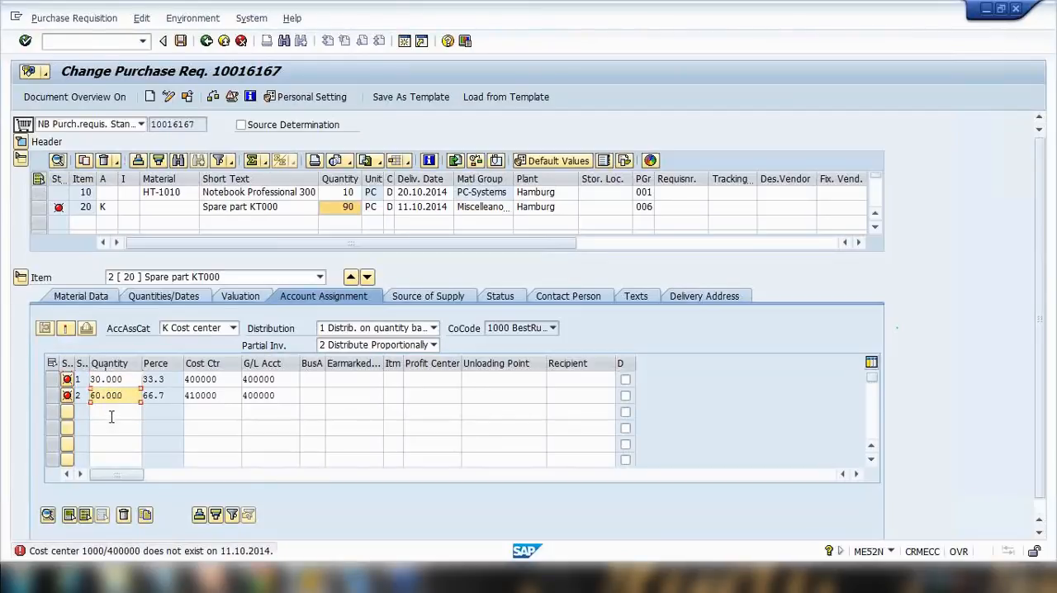
click(113, 445)
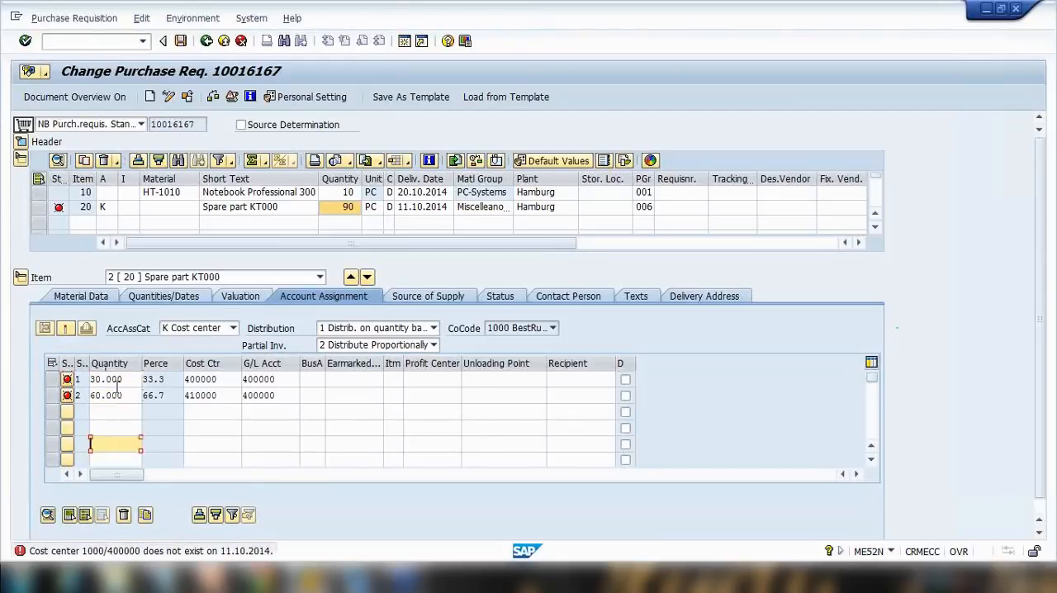
drag(125, 380, 96, 395)
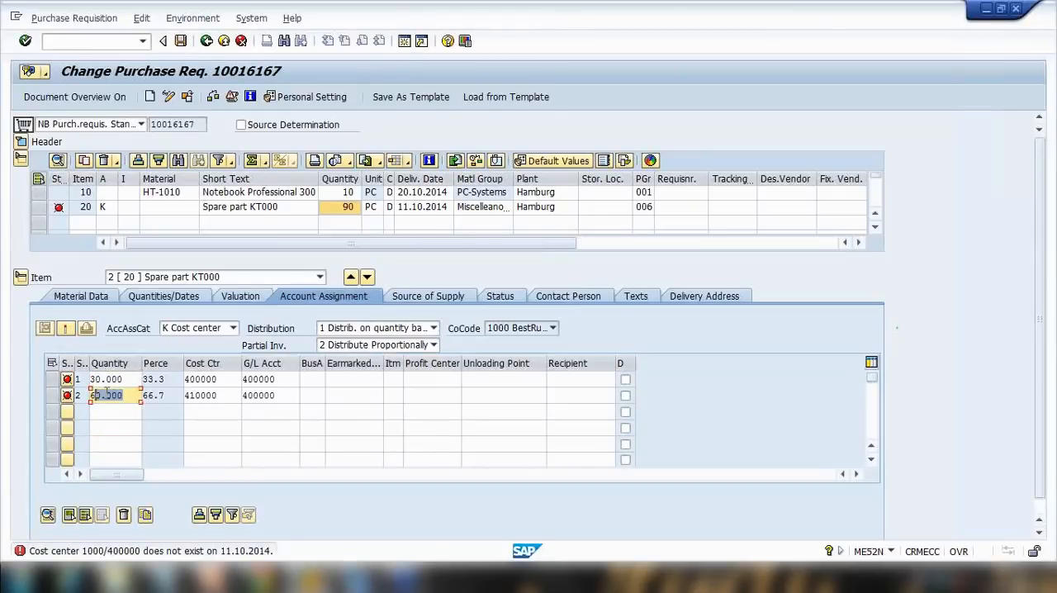
drag(173, 378, 142, 395)
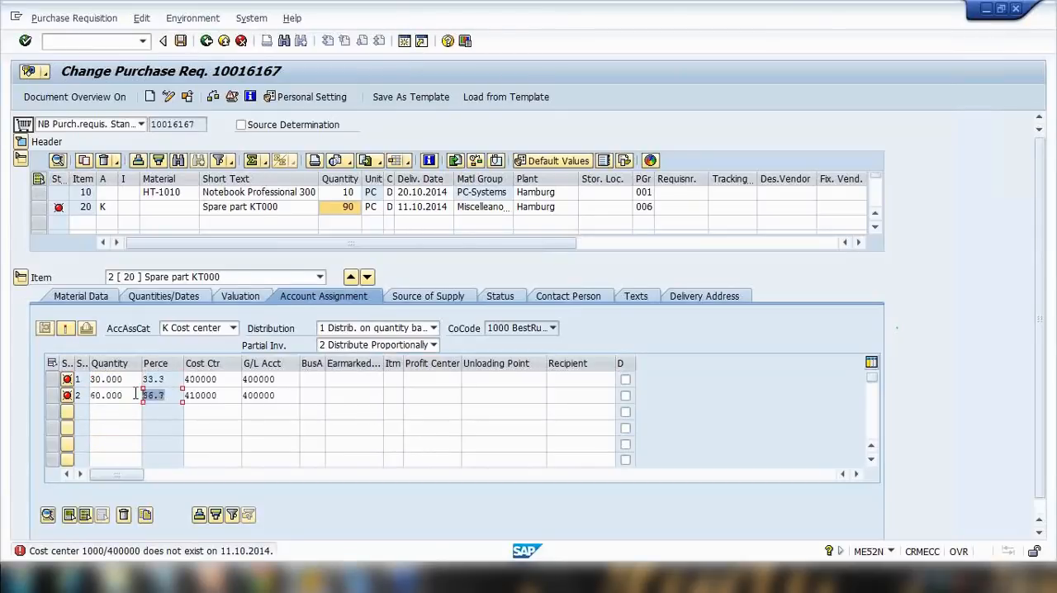
click(52, 378)
drag(165, 378, 123, 395)
click(52, 395)
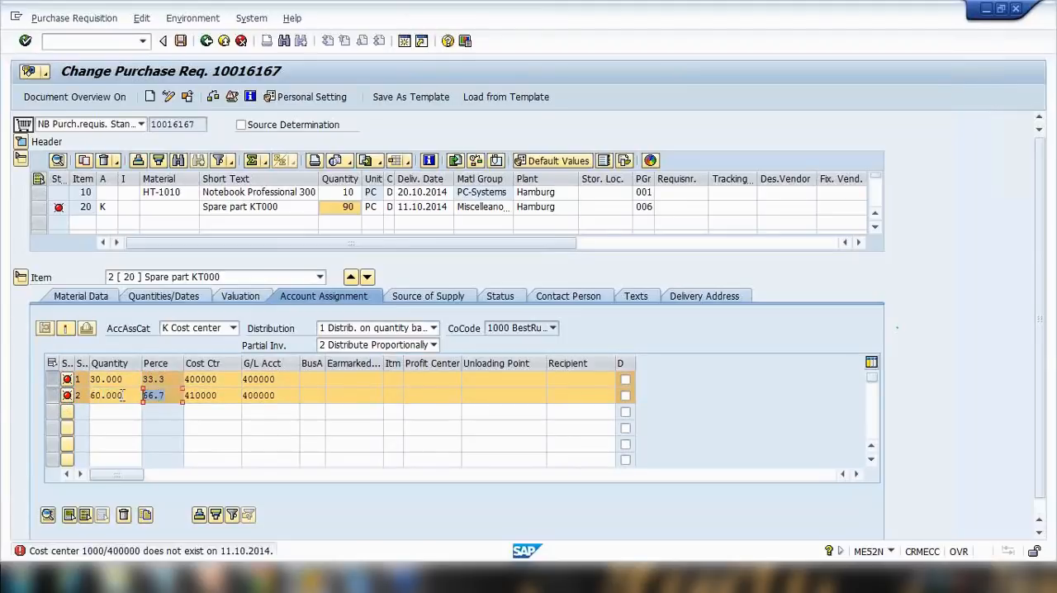
click(52, 396)
click(52, 380)
Change the account assignment line quantities to 20 and 70 and confirm the entries.
click(124, 379)
drag(124, 379, 90, 395)
text(20)
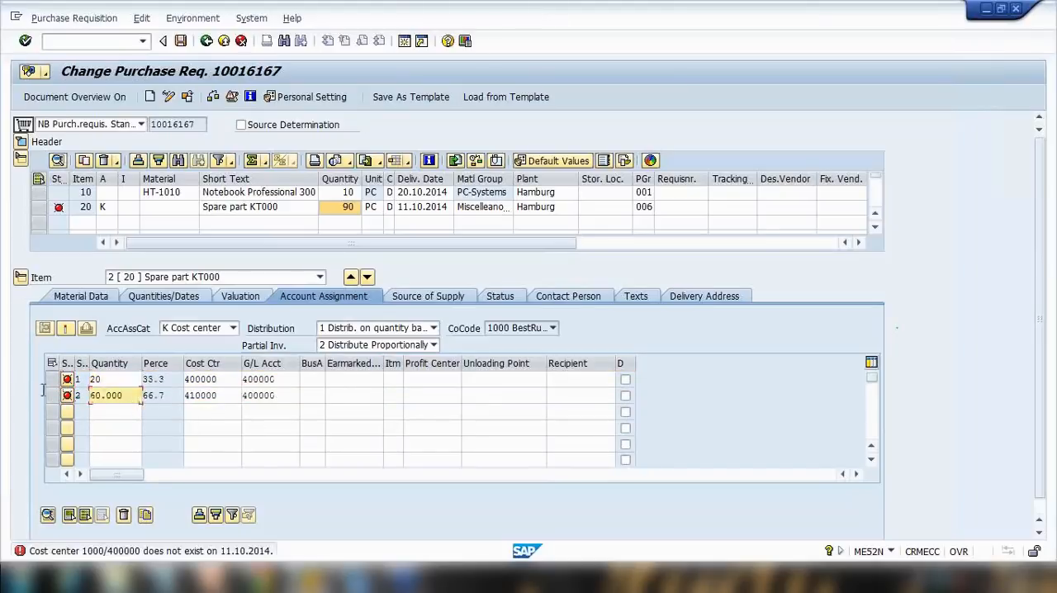
text(70)
drag(164, 379, 106, 379)
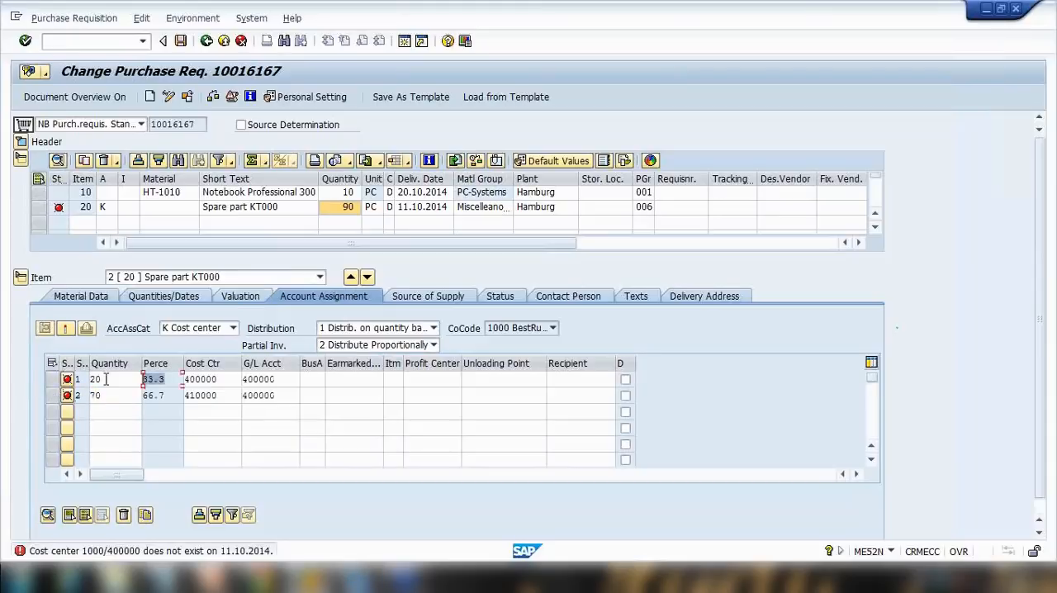
click(173, 393)
click(116, 394)
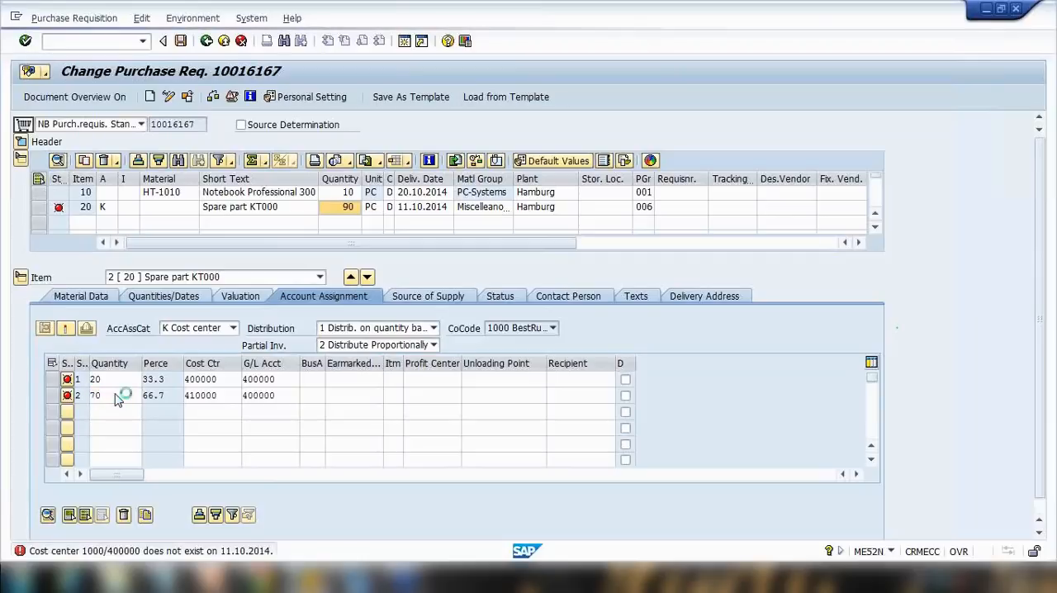
key(Return)
drag(169, 378, 89, 379)
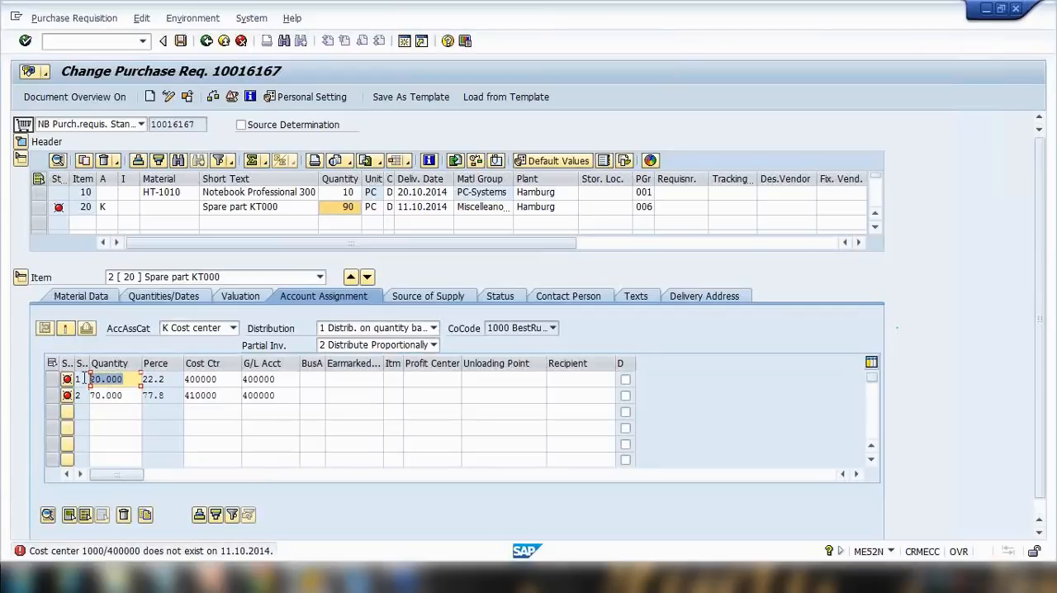
Switch item 20's distribution to distribution by percentage and set the two lines' percentages to 30 and 70.
click(377, 330)
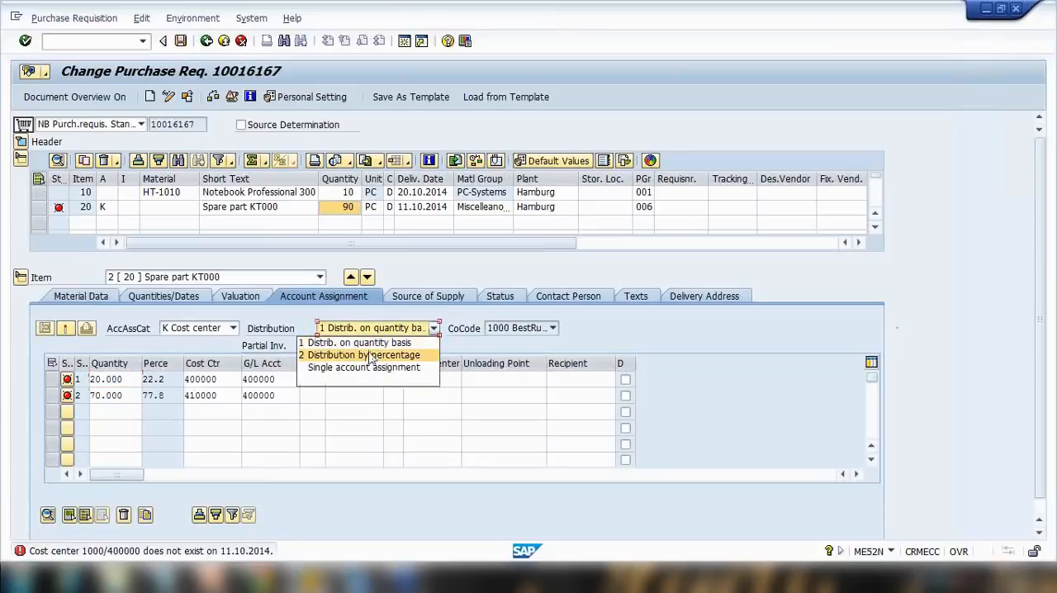
click(361, 355)
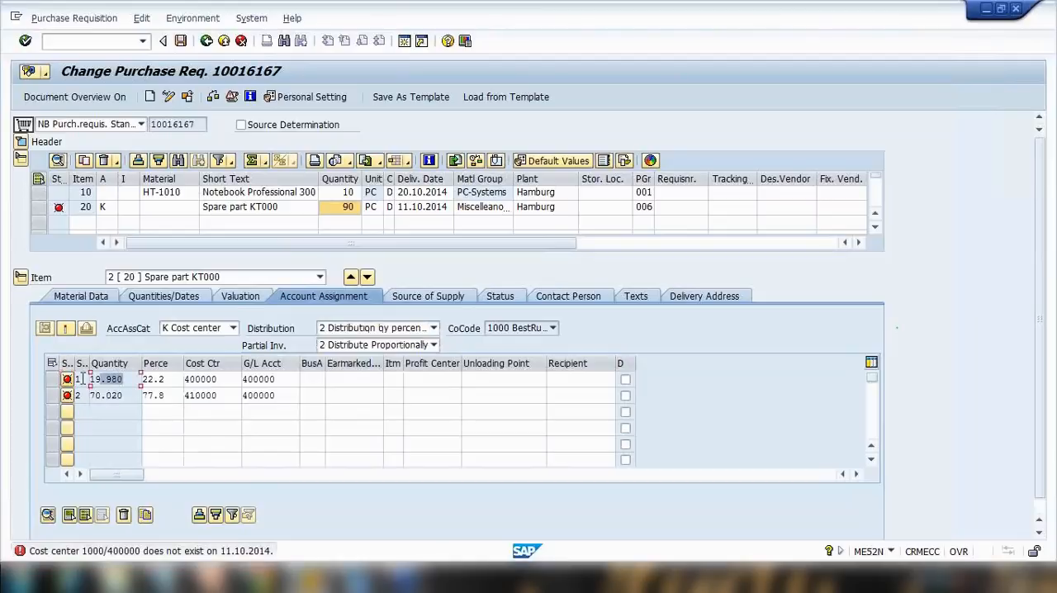
click(172, 379)
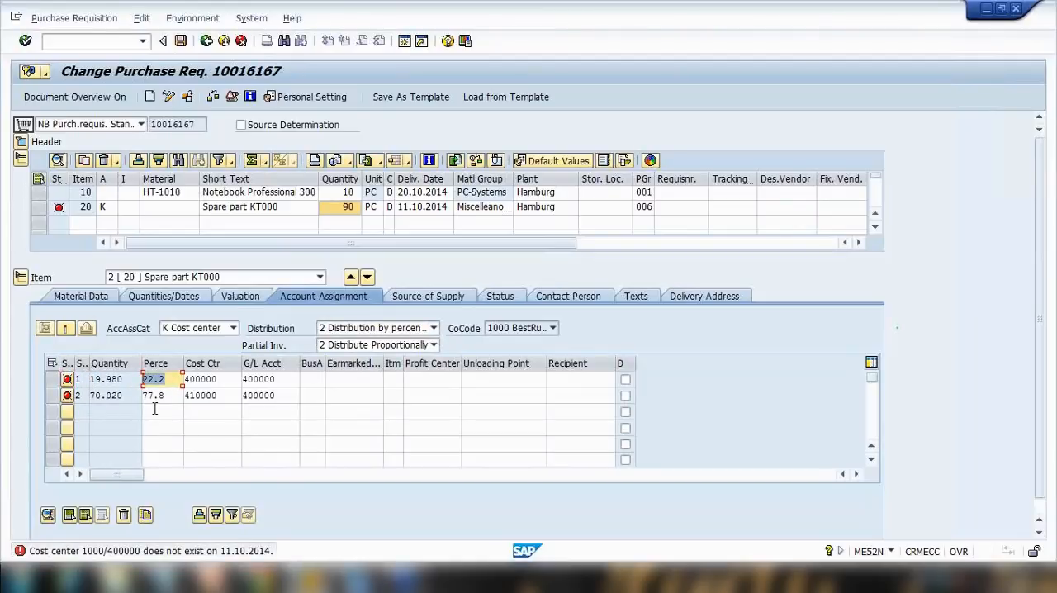
text(30)
click(175, 396)
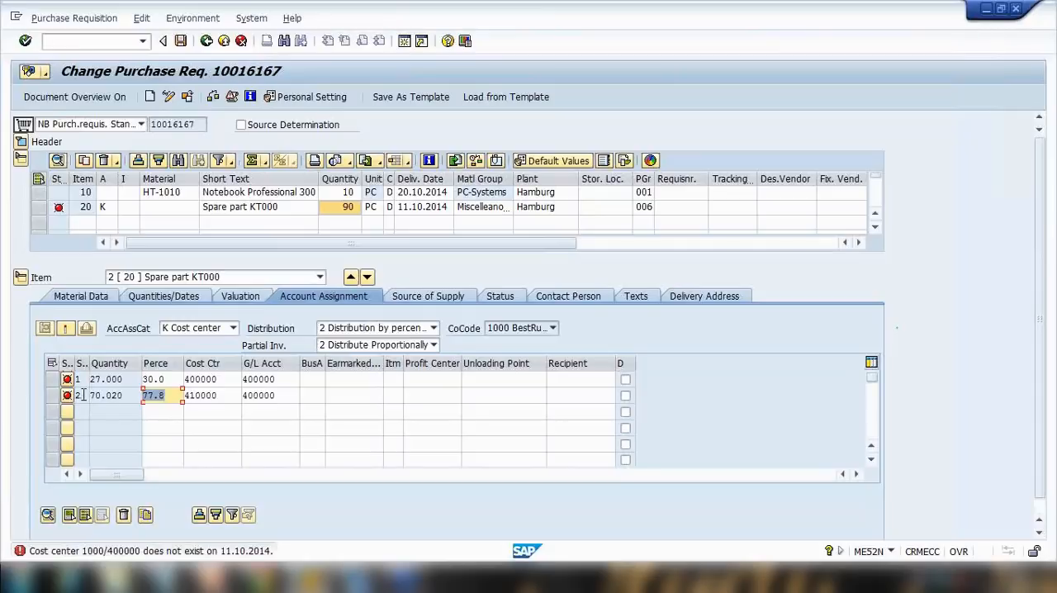
text(70)
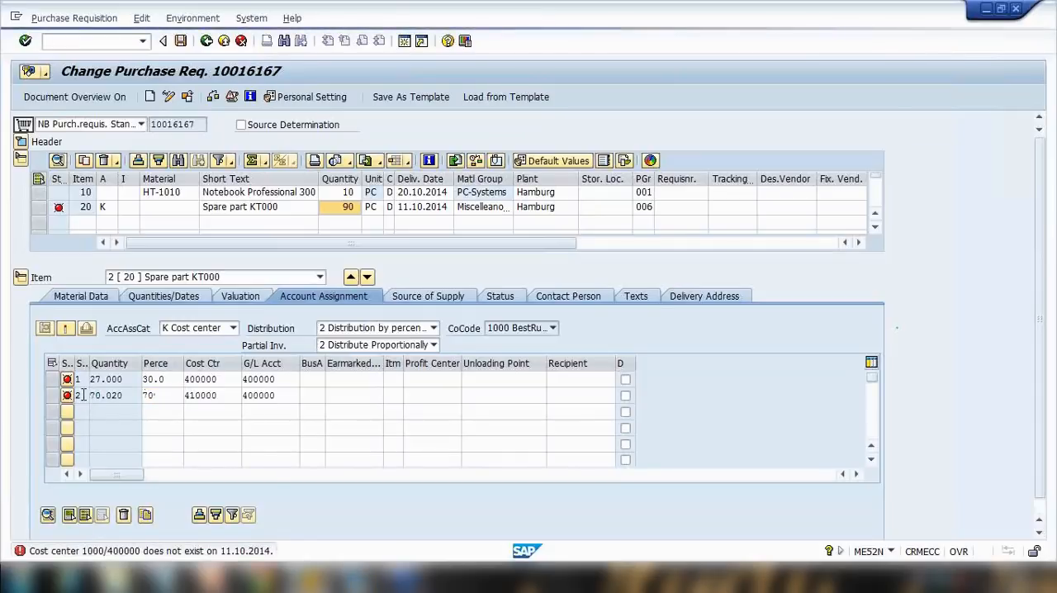
key(Return)
Examine the lines' quantities and percentages under percentage distribution and the available distribution options.
click(92, 378)
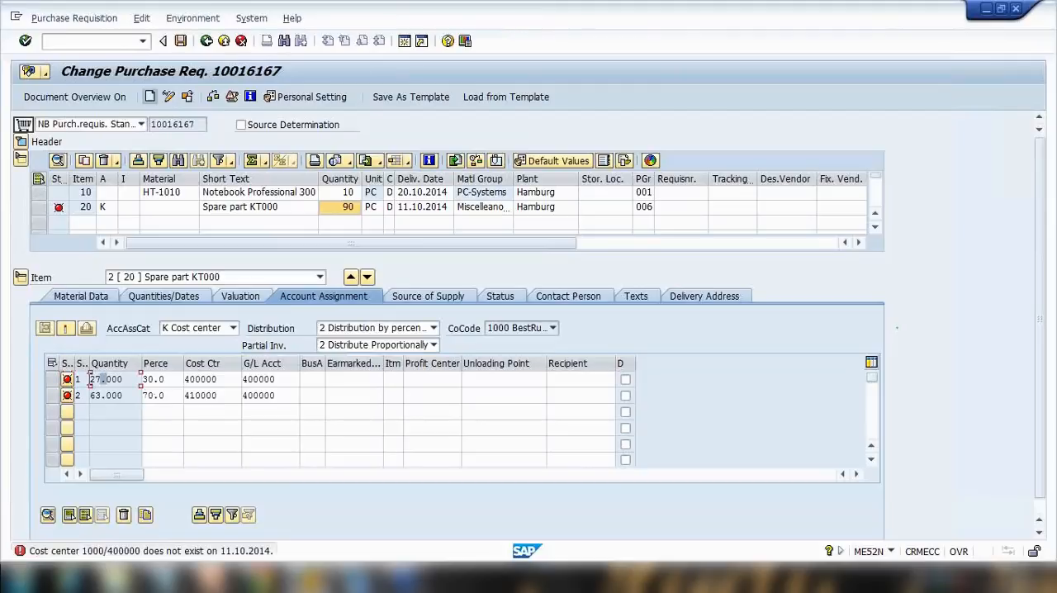
mouse_move(90, 378)
mouse_down()
mouse_move(100, 379)
mouse_move(90, 396)
mouse_up()
click(164, 380)
drag(164, 395, 122, 398)
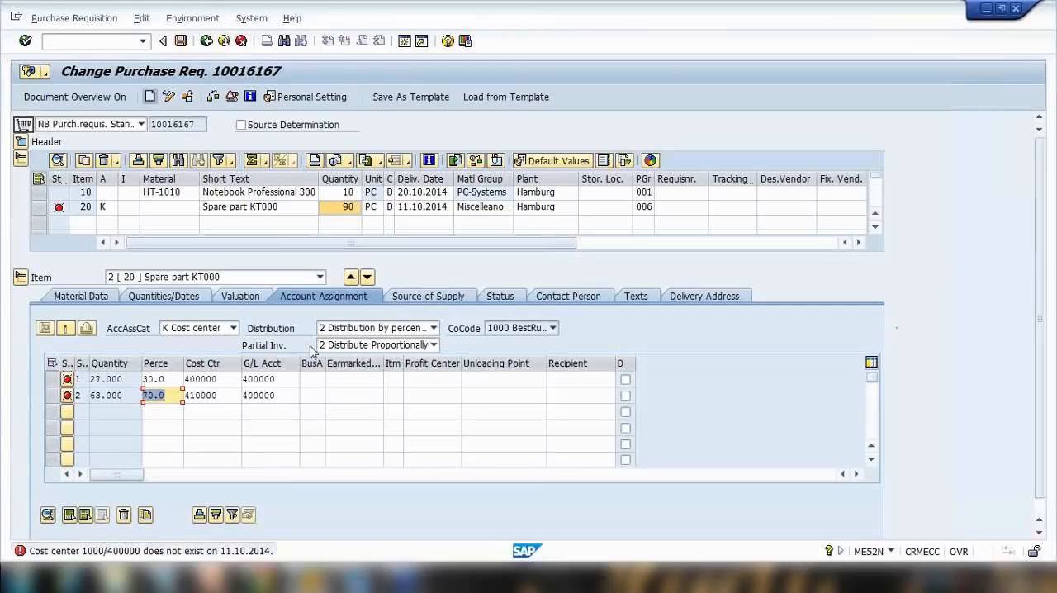
click(389, 329)
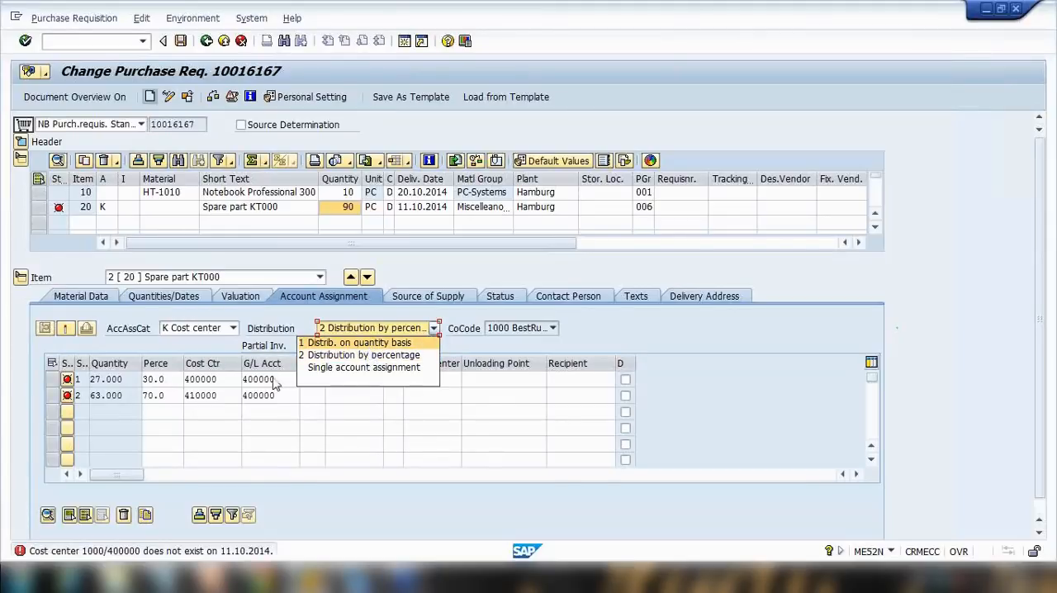
click(166, 396)
drag(164, 394, 95, 394)
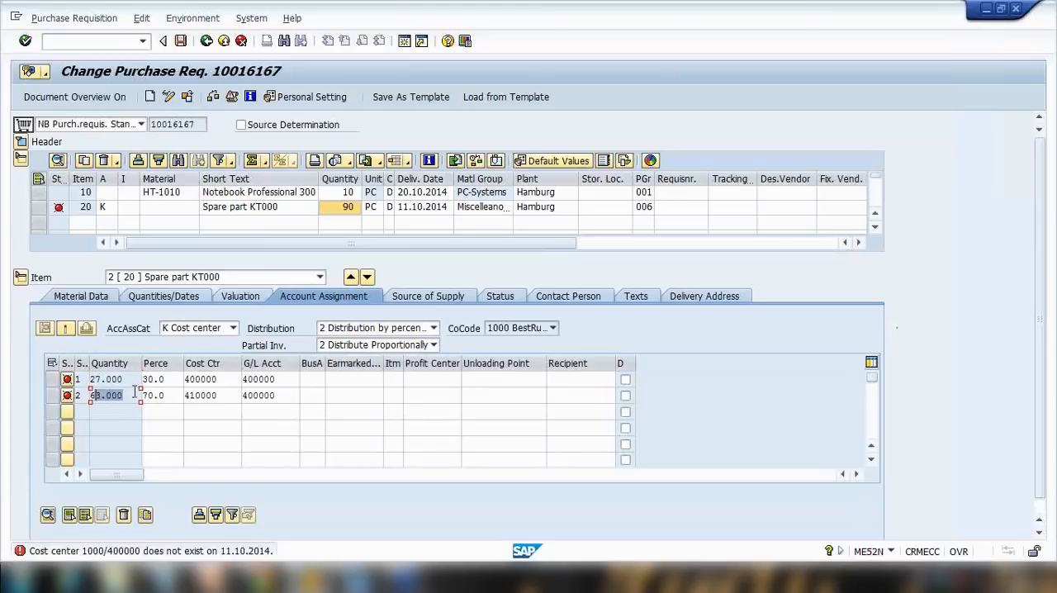
click(385, 328)
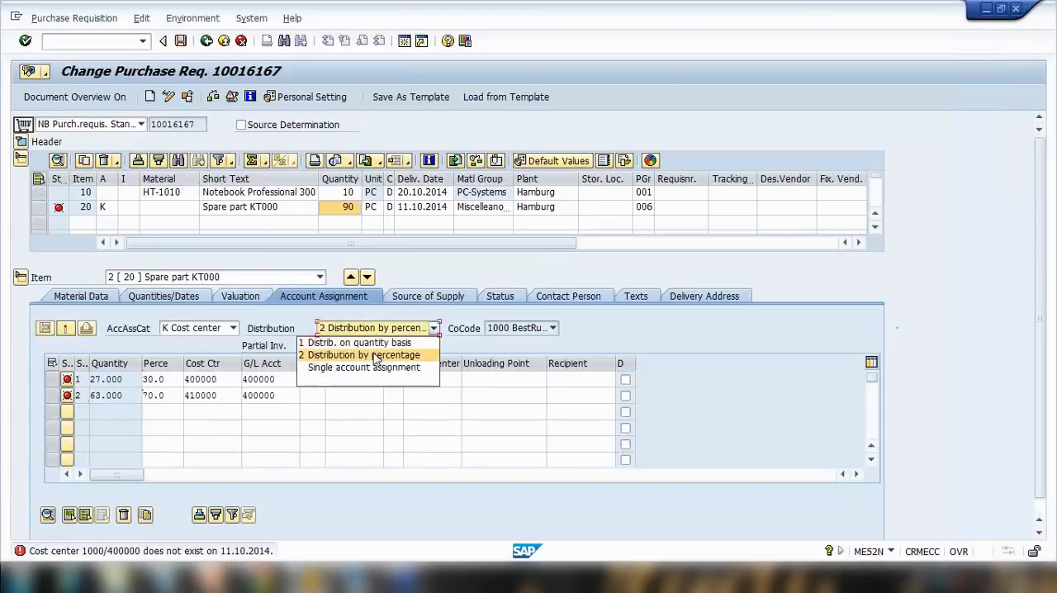
drag(168, 380, 91, 379)
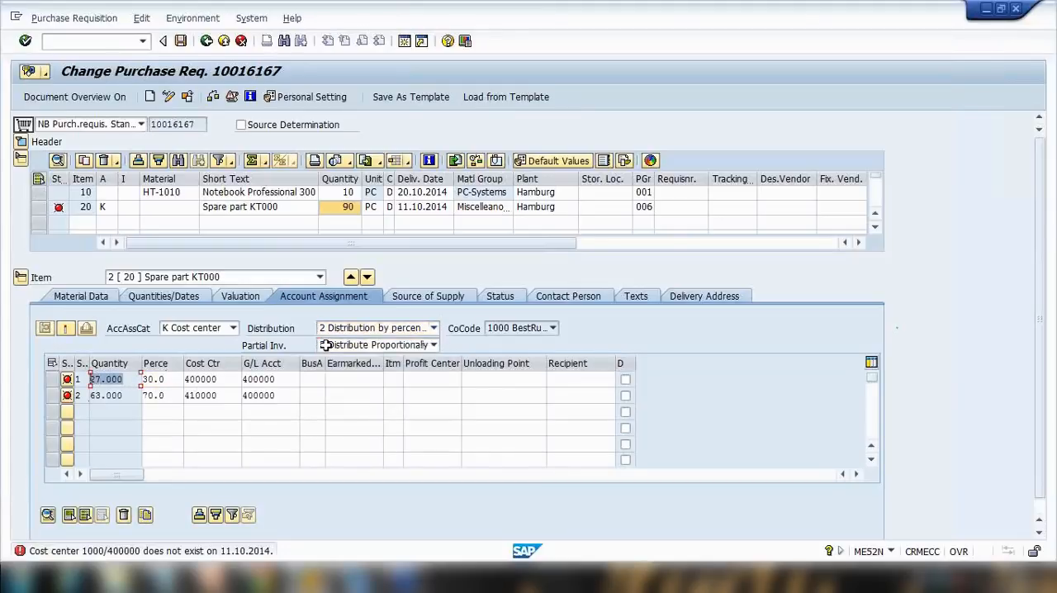
Switch the distribution back to distribution on quantity basis.
click(384, 328)
click(361, 343)
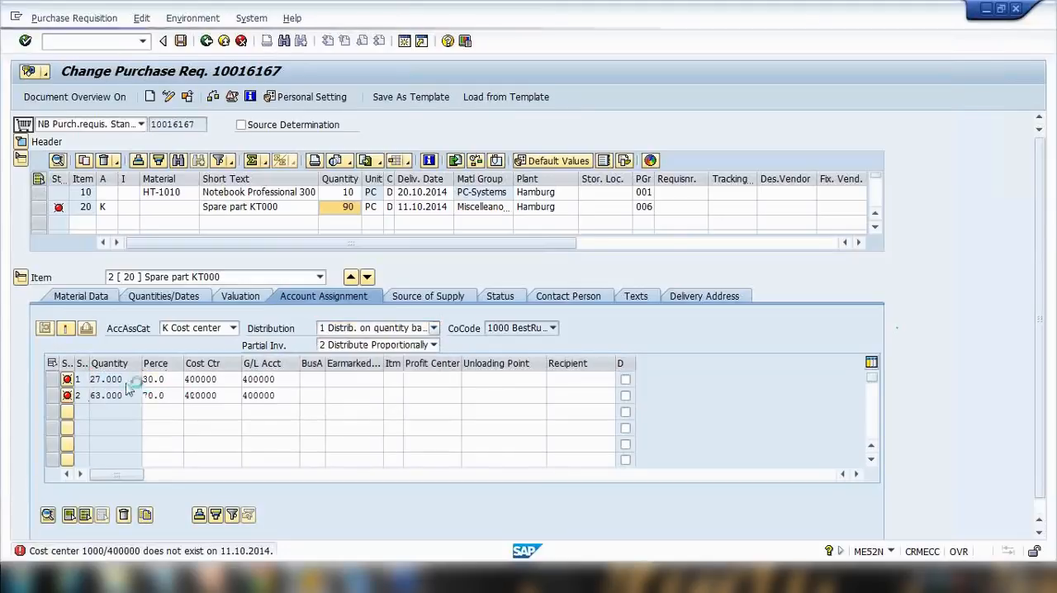
click(132, 377)
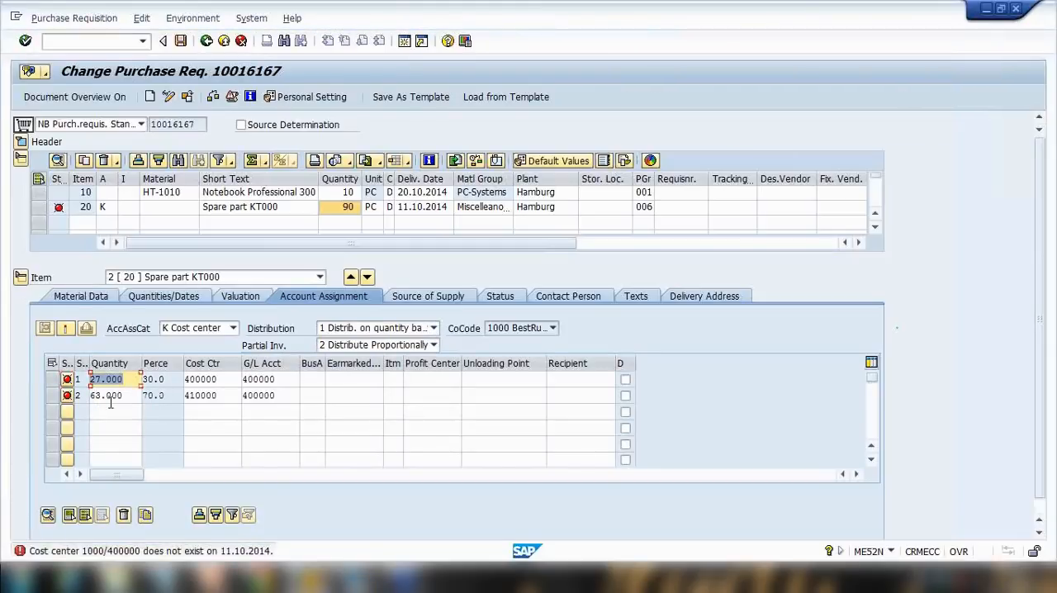
click(163, 379)
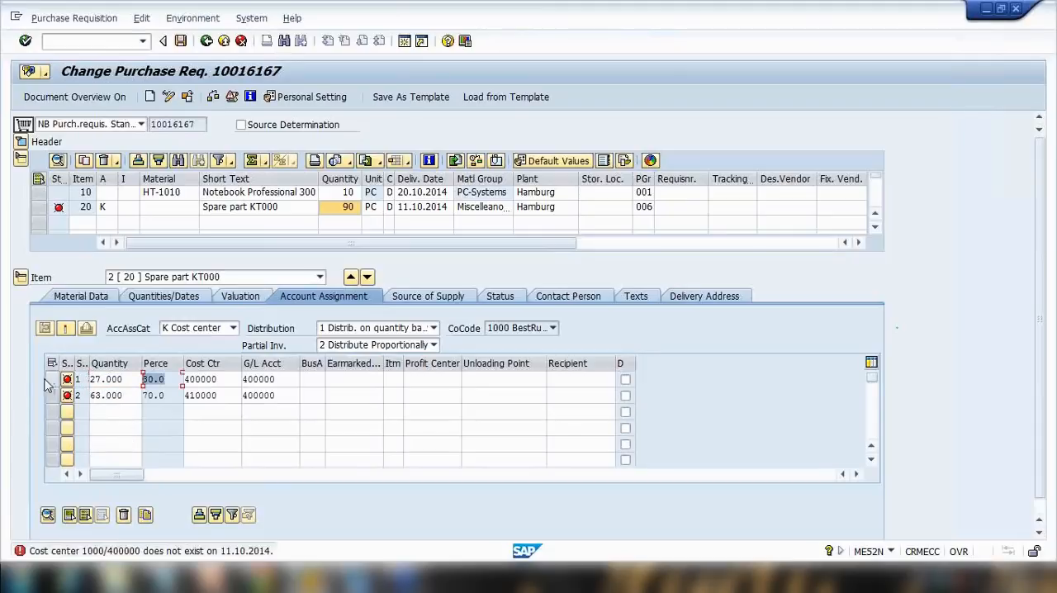
Delete both account assignment lines of item 20 and clear the quantity of the remaining line.
drag(51, 379, 51, 395)
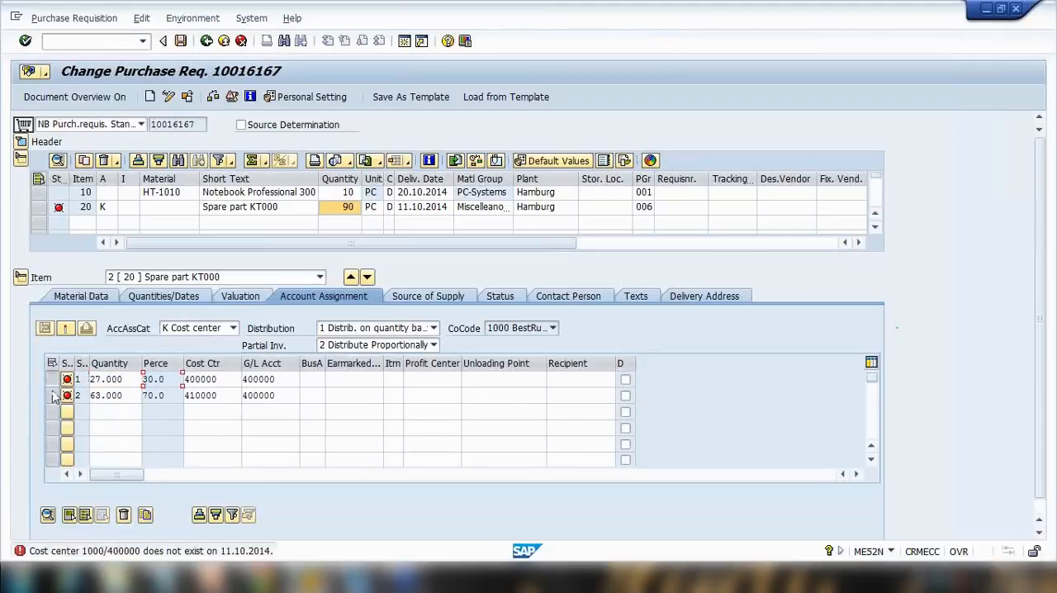
click(123, 515)
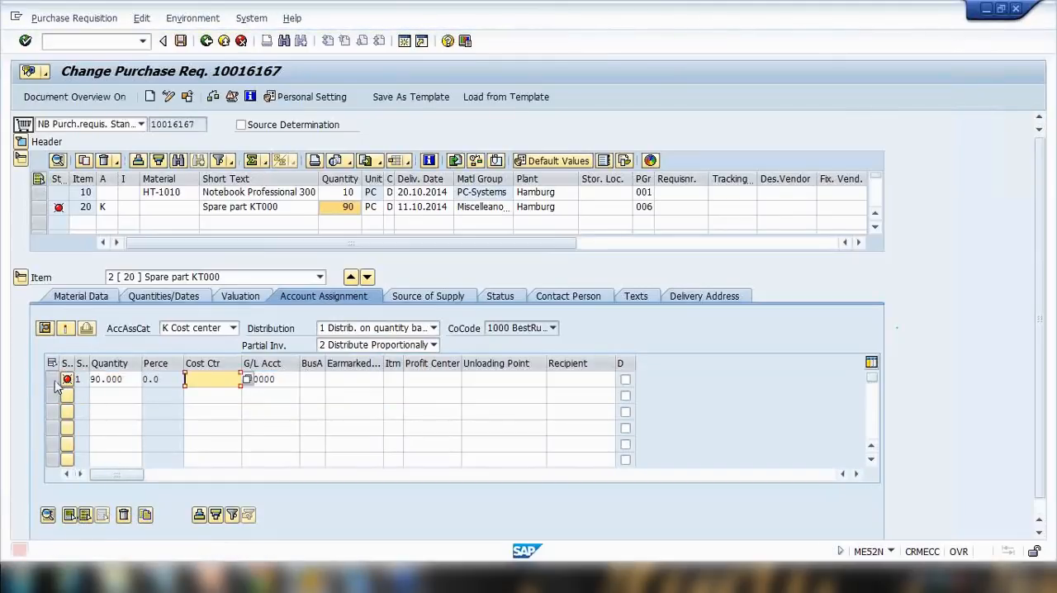
click(53, 380)
click(123, 515)
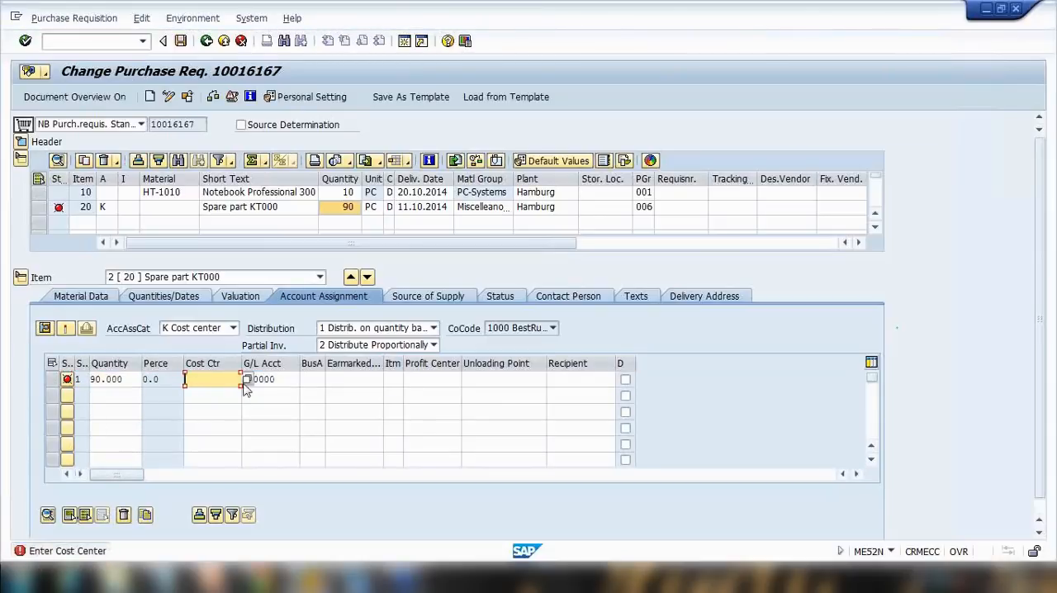
drag(276, 378, 53, 378)
key(BackSpace)
key(BackSpace)
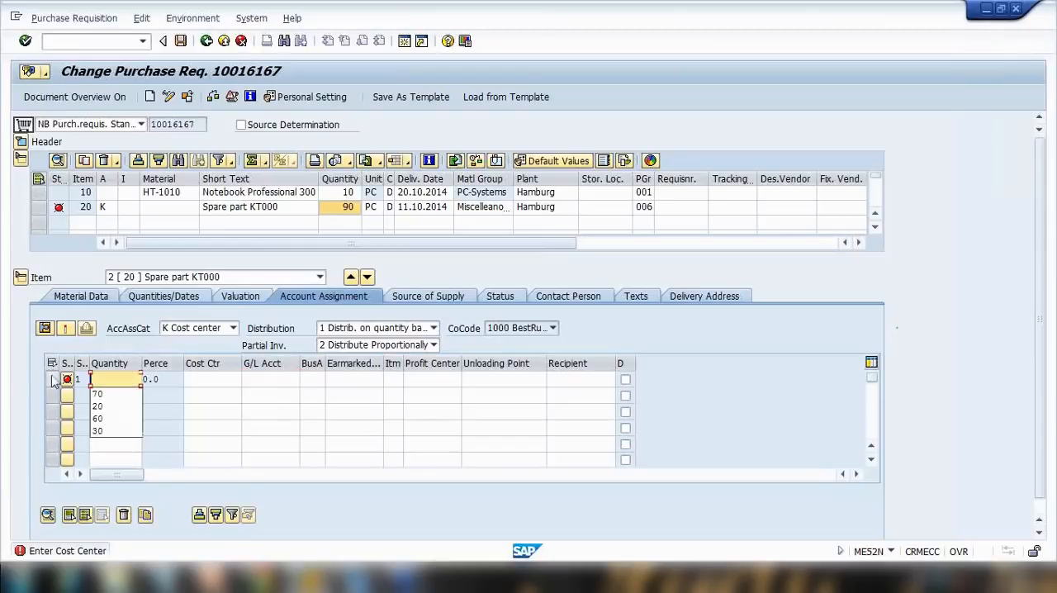
key(Return)
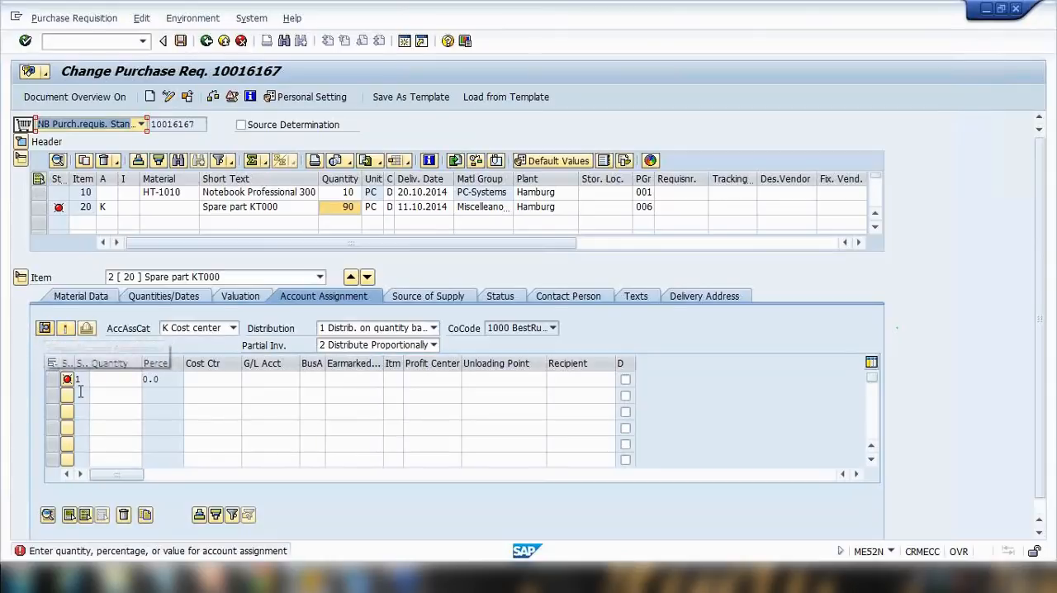
Toggle between the single and multiple account assignment screens, comparing with the presentation slide.
click(46, 329)
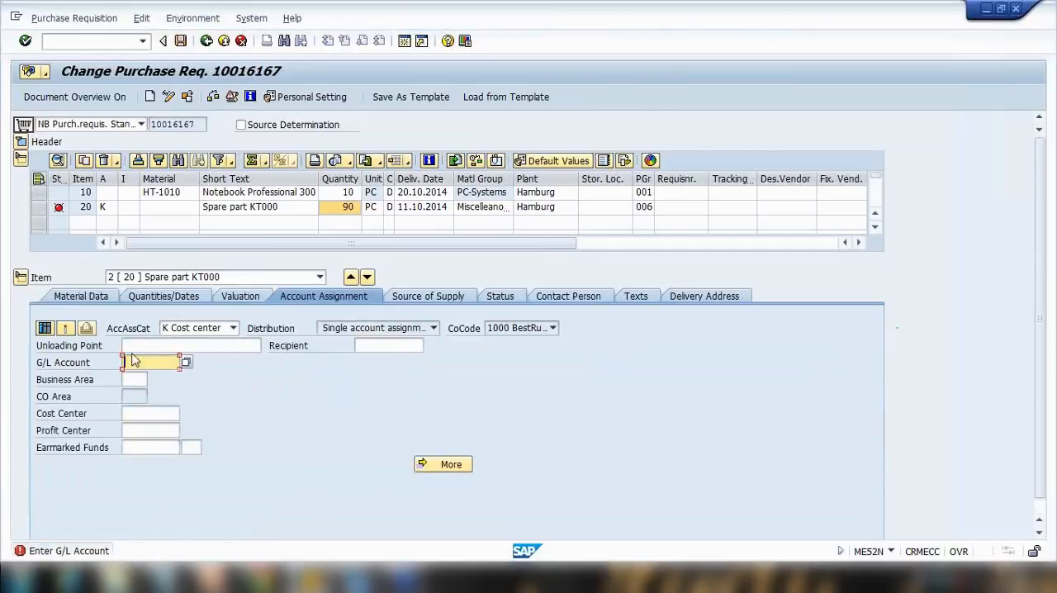
click(45, 329)
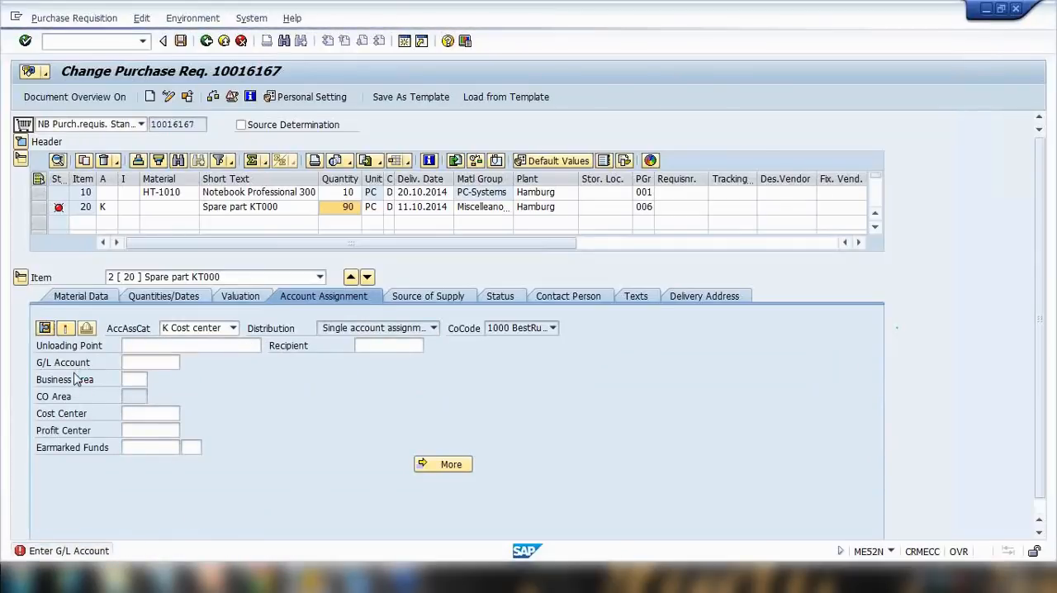
click(46, 328)
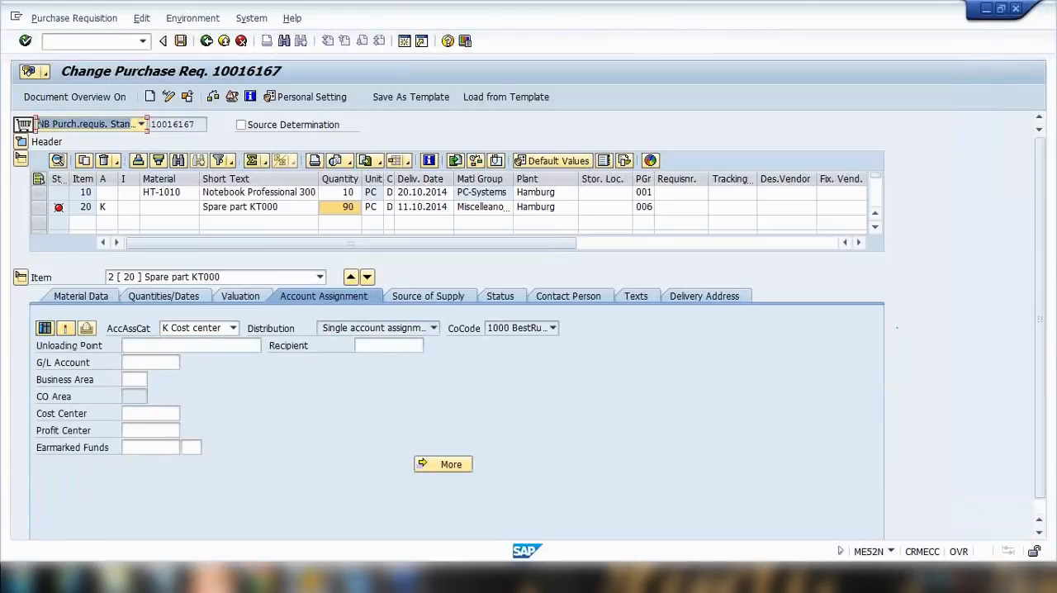
click(222, 577)
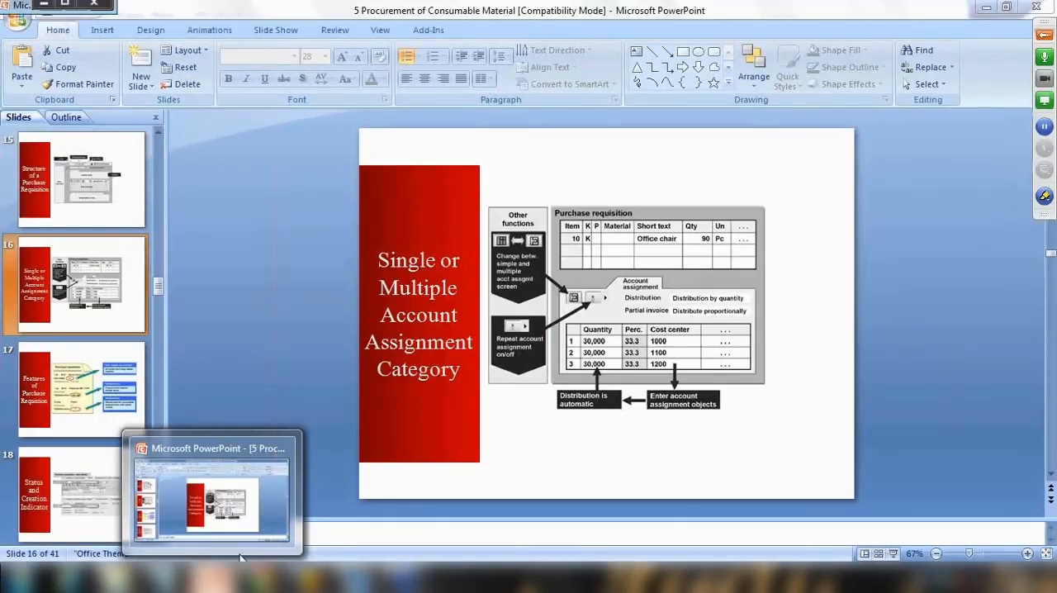
click(240, 558)
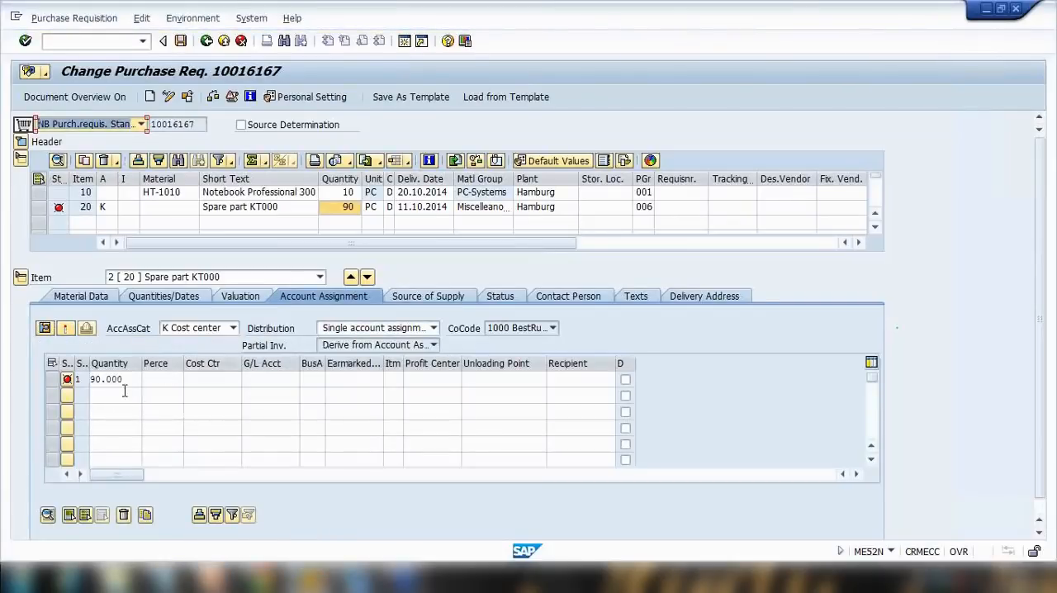
Enter quantities of 30 and 60 on two new account assignment lines and confirm.
click(165, 379)
drag(132, 381, 174, 380)
text(30)
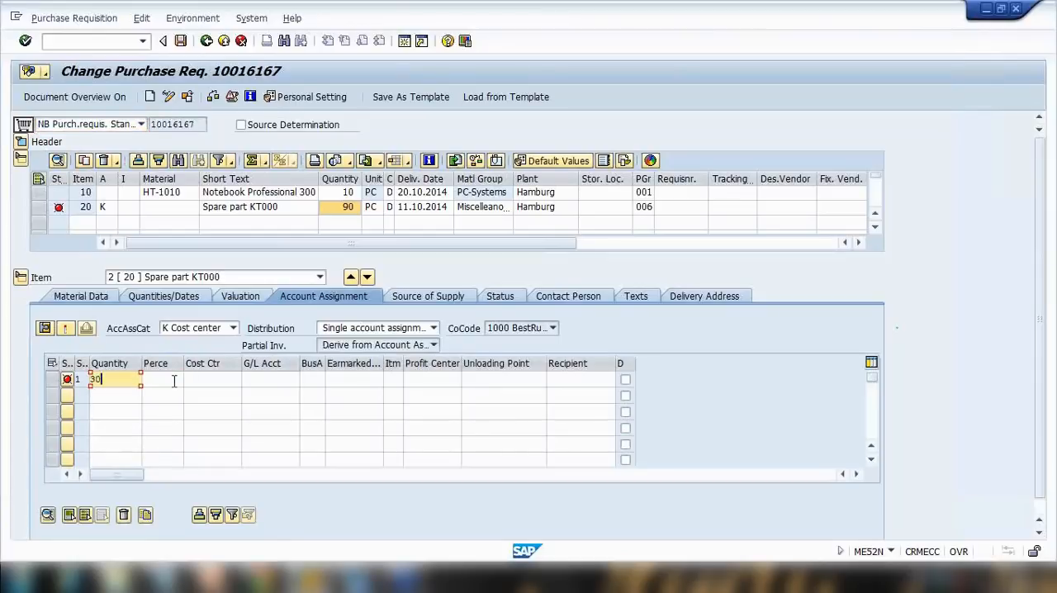
click(110, 395)
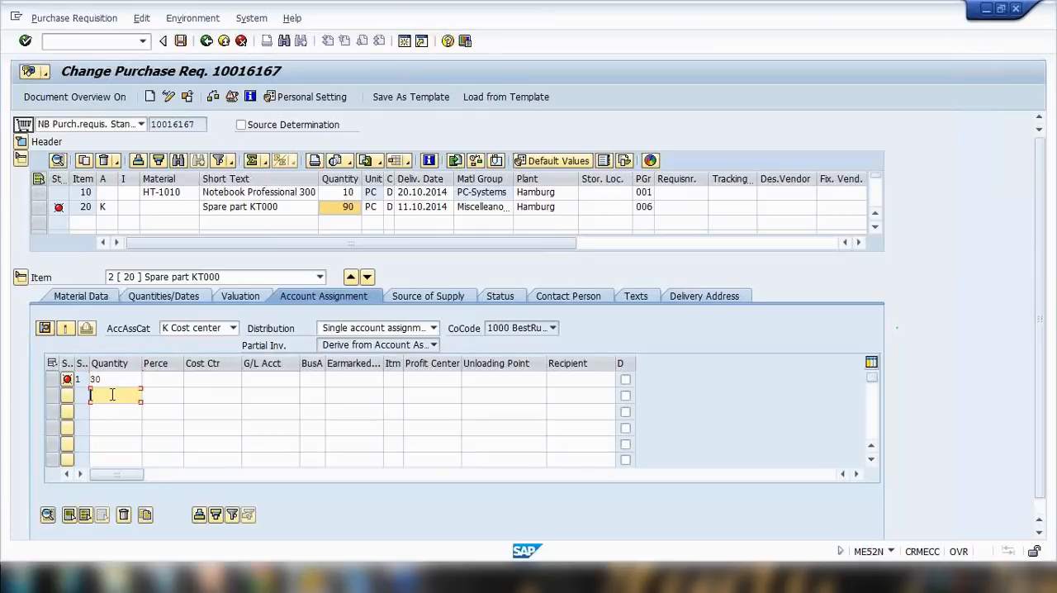
text(60)
key(Return)
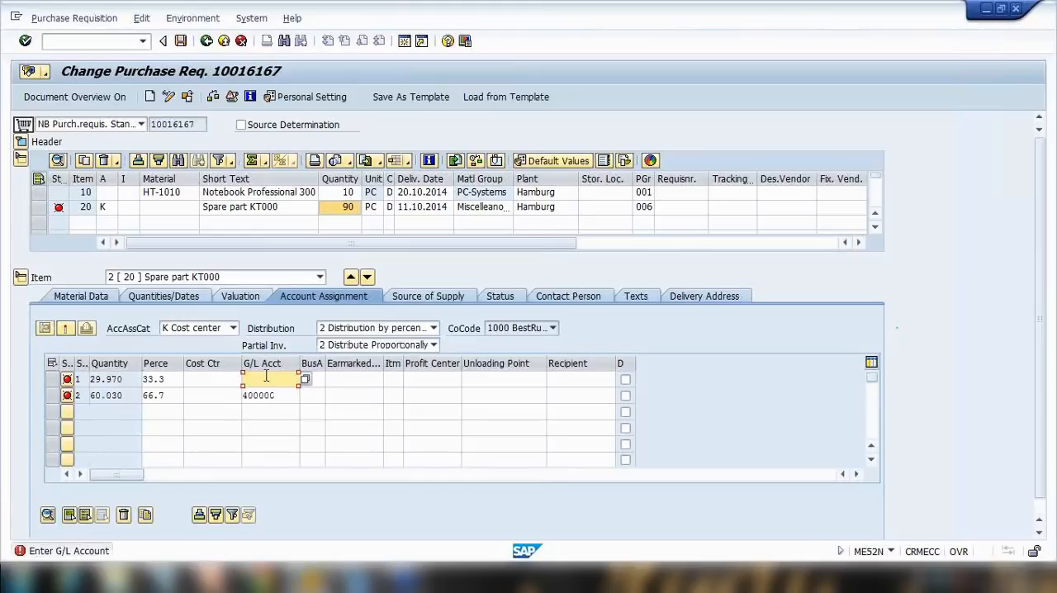
Open the help for the partial invoice indicator and read its explanation and example.
click(334, 345)
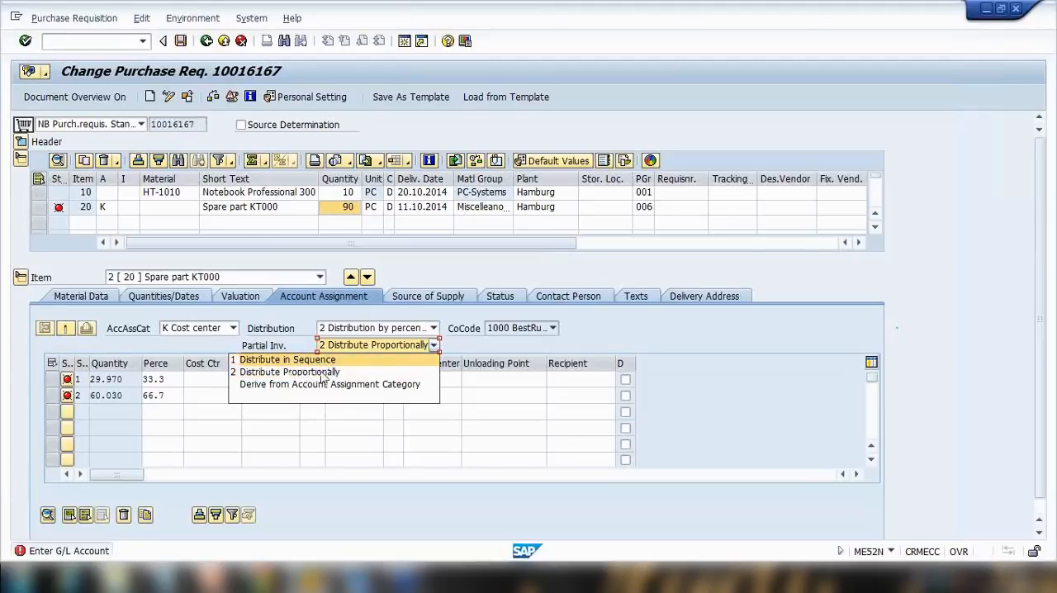
click(347, 349)
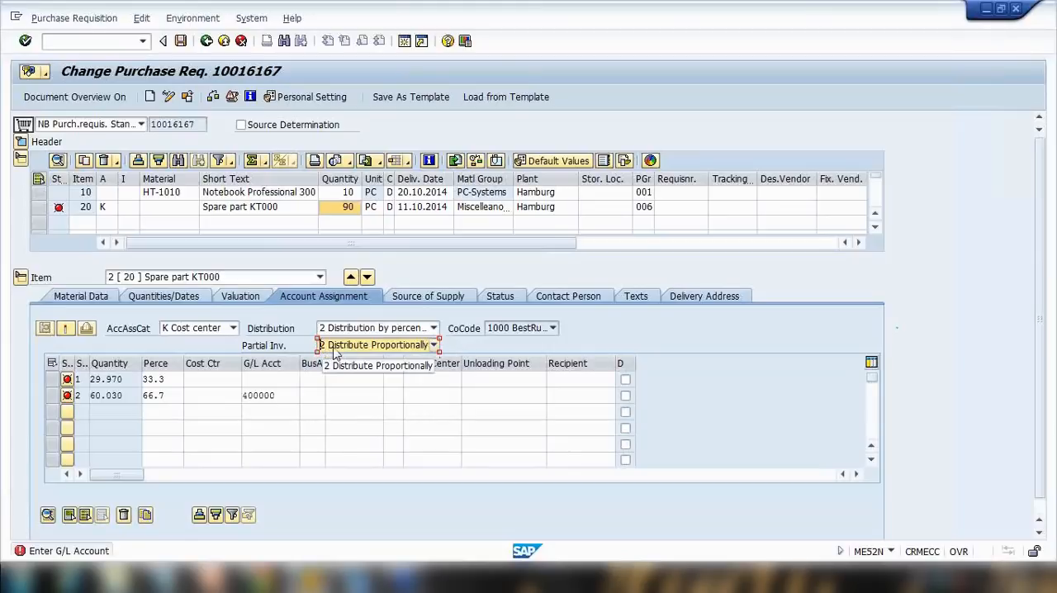
key(F1)
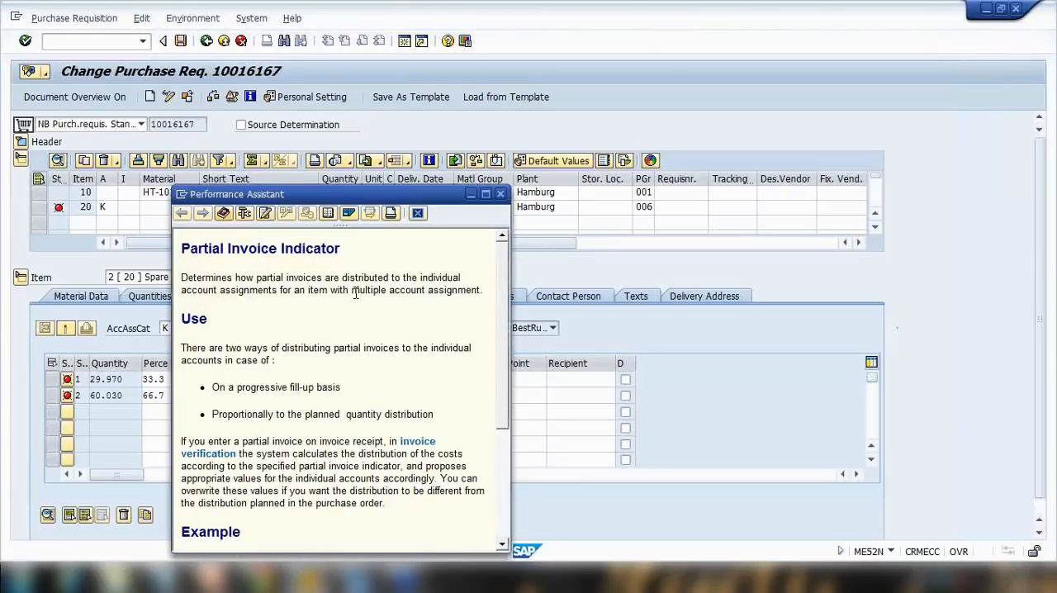
drag(370, 195, 604, 55)
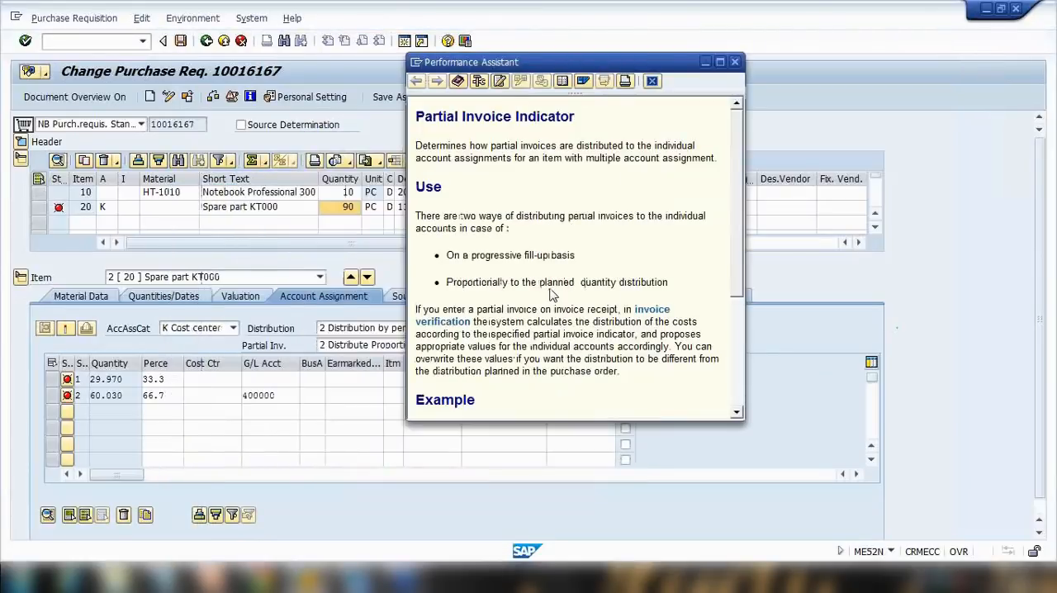
drag(738, 256, 740, 381)
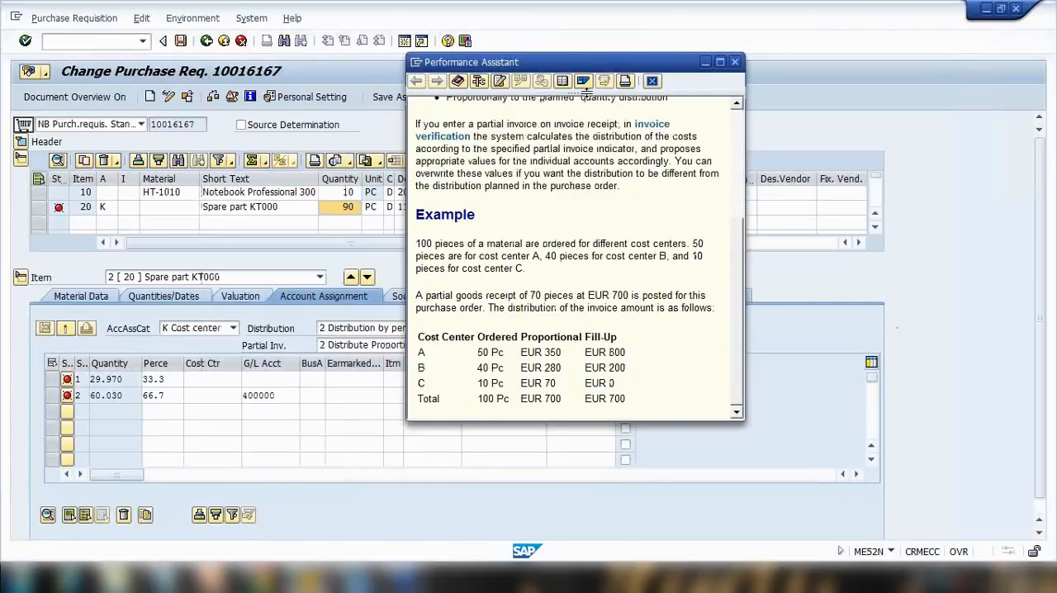
drag(570, 64, 735, 62)
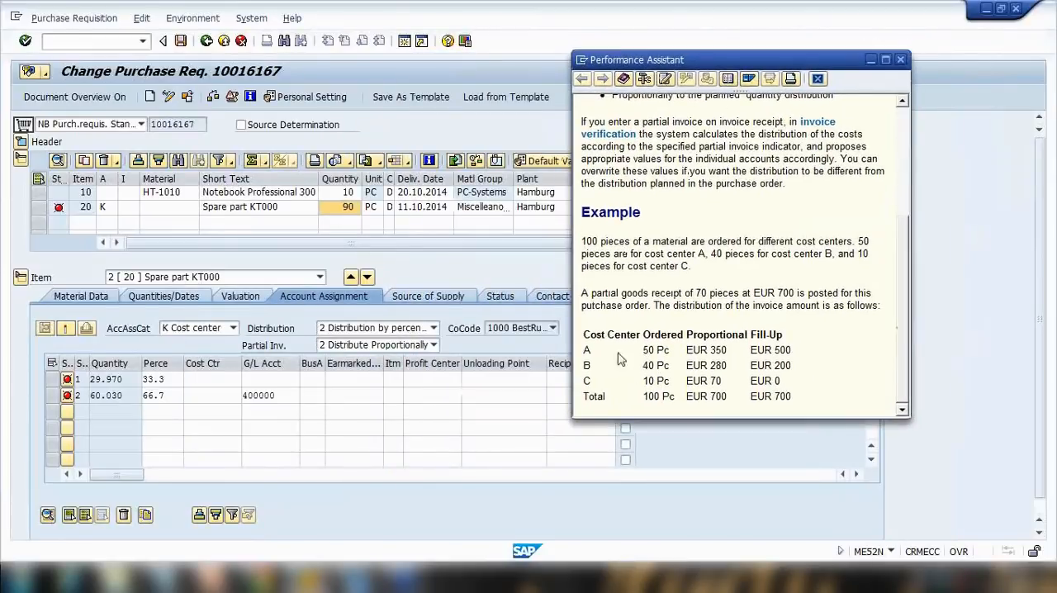
drag(688, 333, 765, 335)
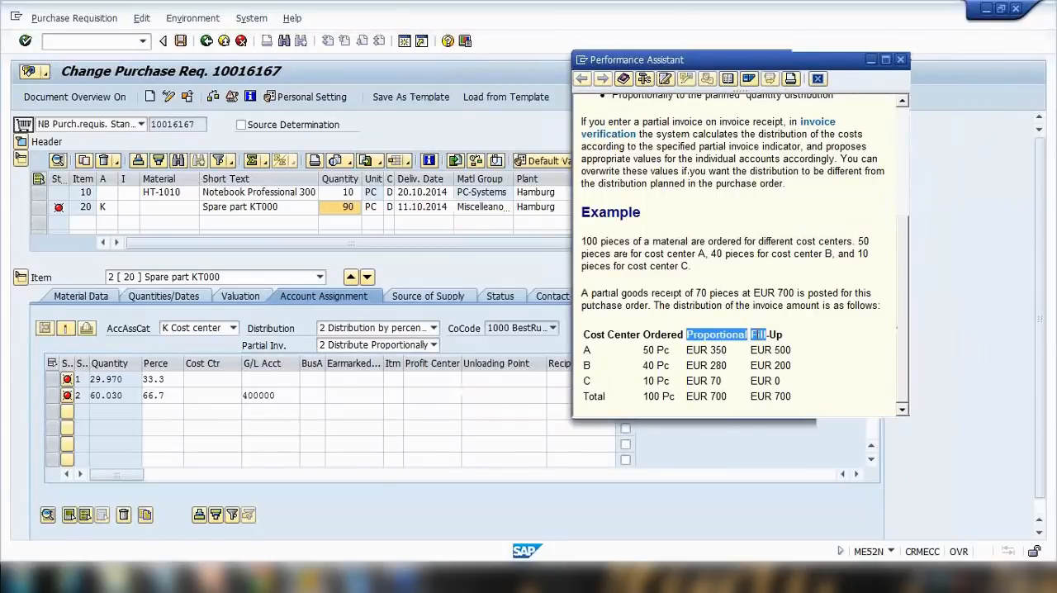
key(alt+Tab)
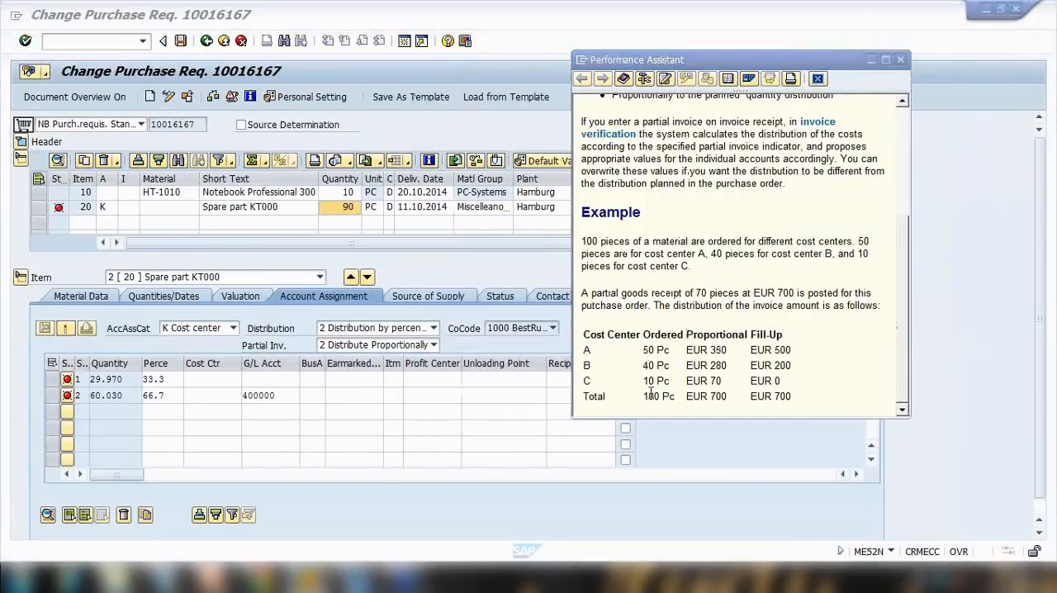
Highlight the example's ordered quantities in the help, then set the partial invoice indicator to 2 Distribute Proportionally.
drag(645, 395, 663, 397)
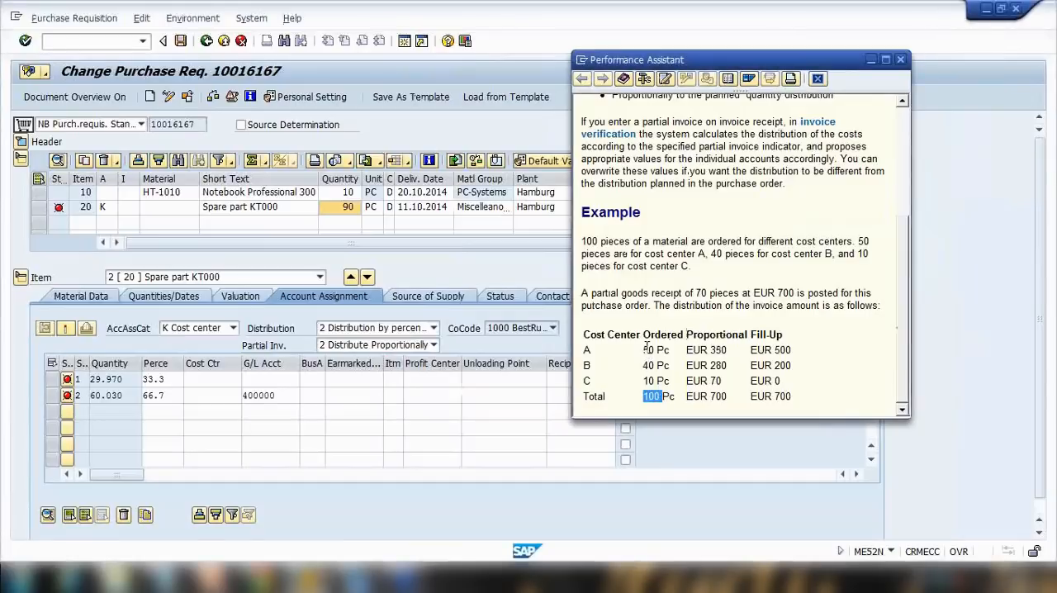
drag(644, 349, 665, 396)
drag(644, 352, 661, 397)
click(395, 345)
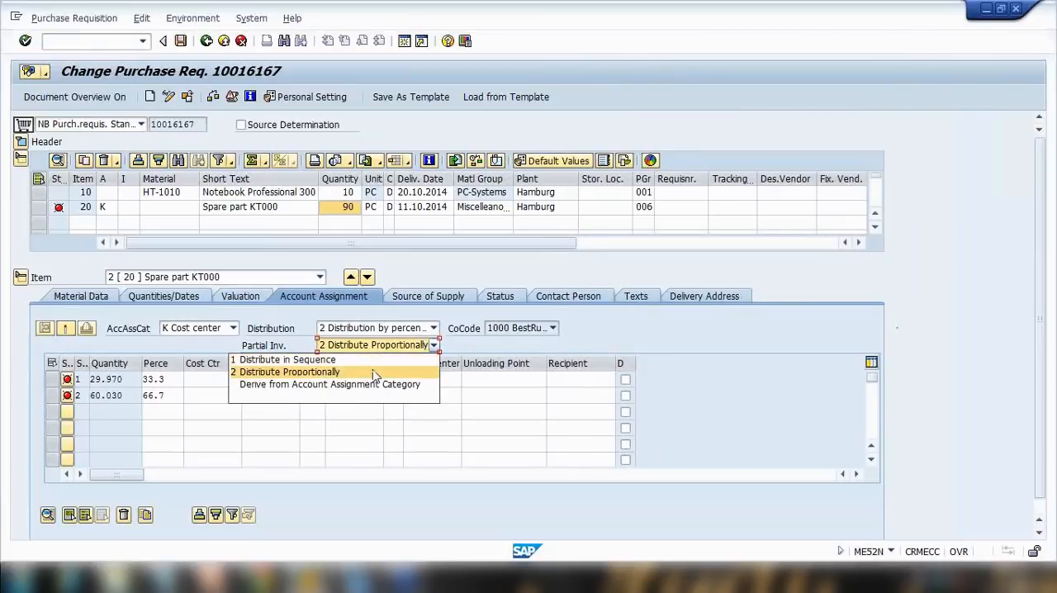
click(373, 374)
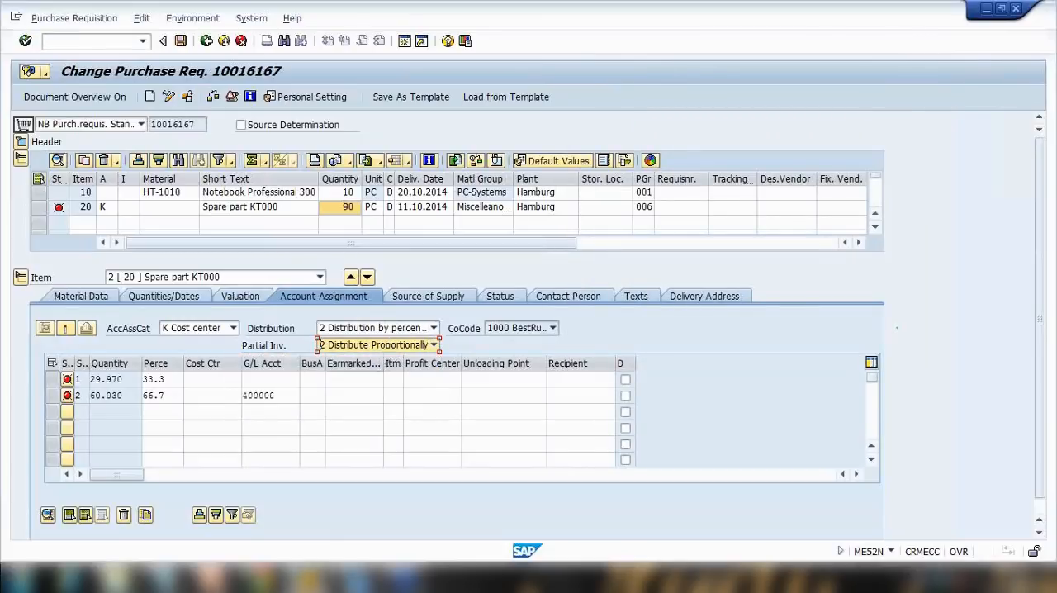
Switch to Notepad, restore and resize its window, and add blank lines below the transaction list.
mouse_move(309, 577)
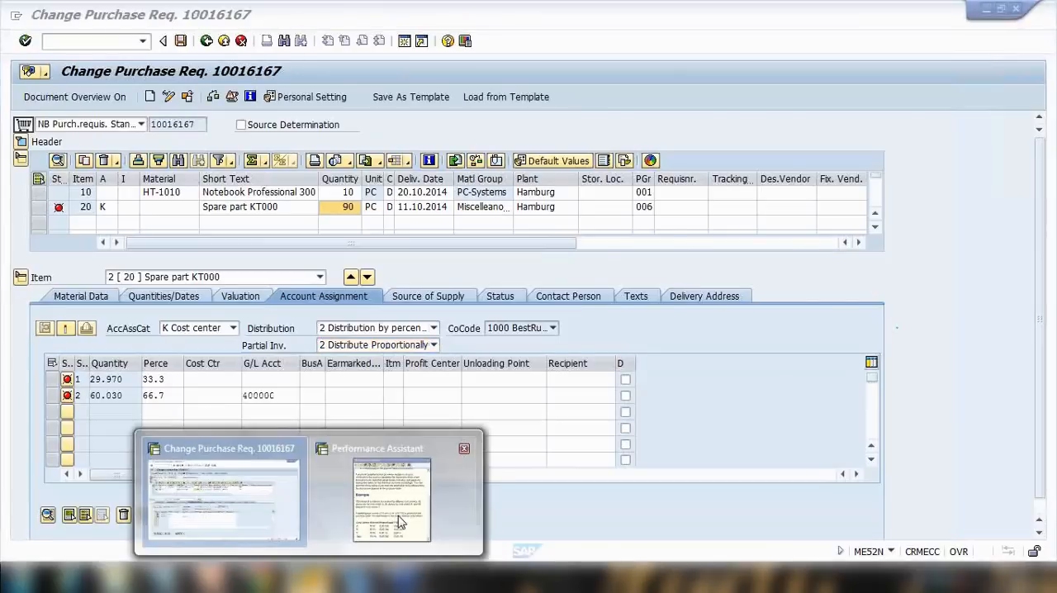
click(399, 520)
click(686, 353)
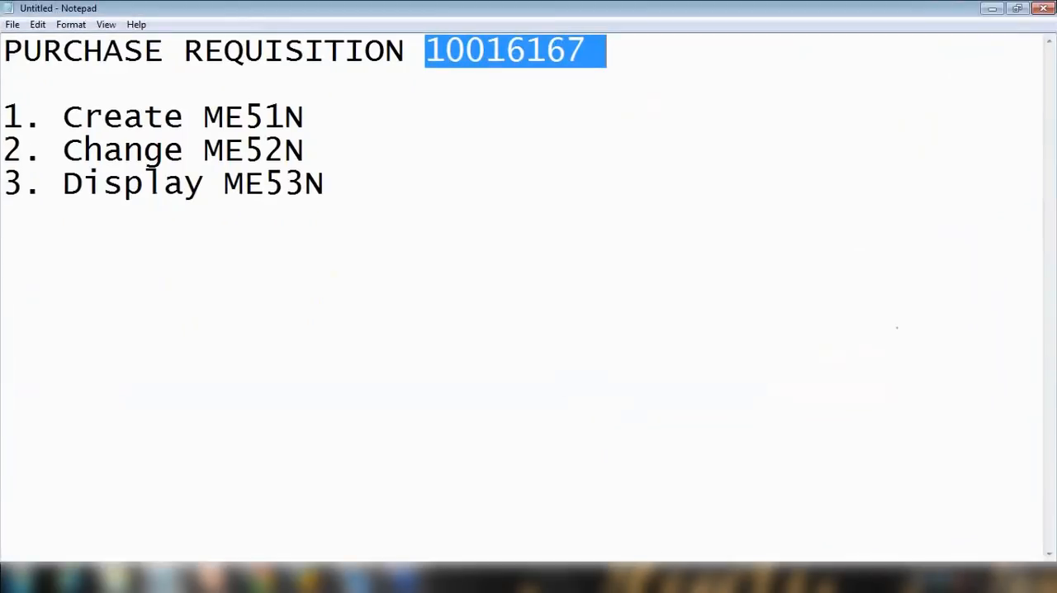
click(1017, 9)
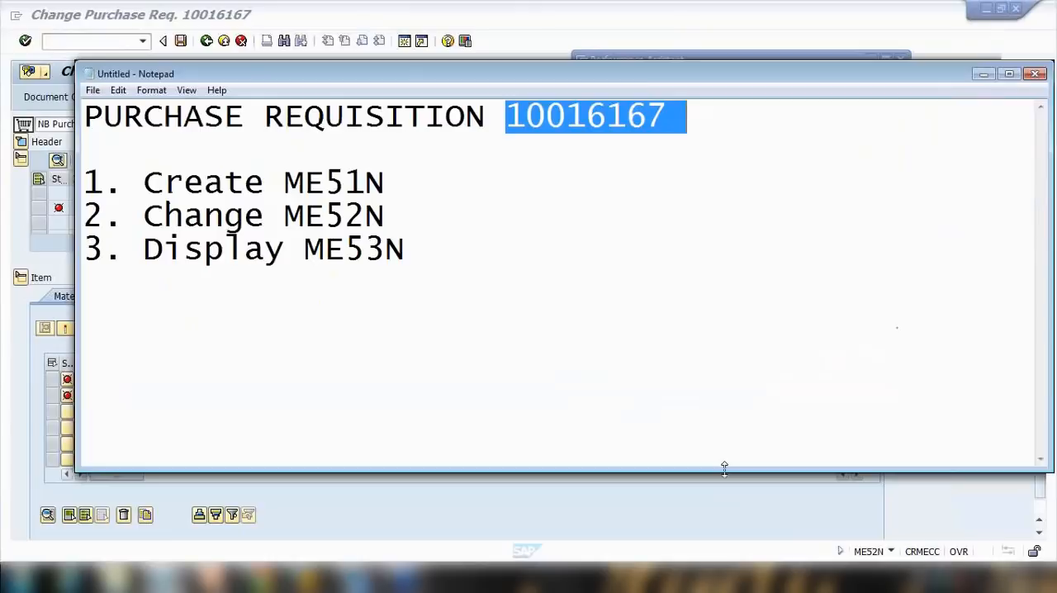
drag(724, 468, 701, 342)
click(546, 252)
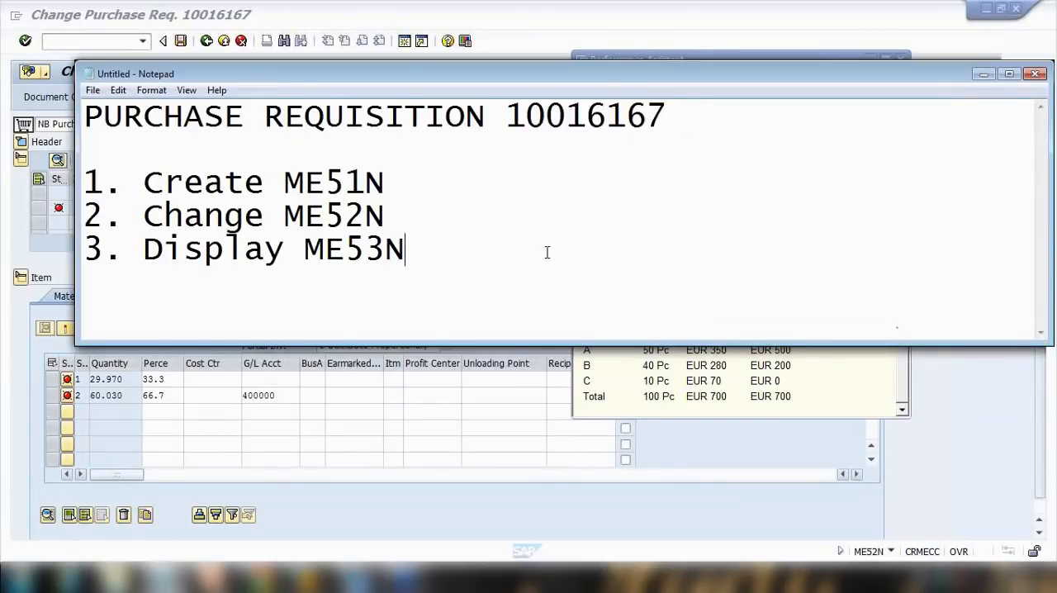
key(Return)
key(Return)
key(Return)
key(Return)
key(Return)
key(Return)
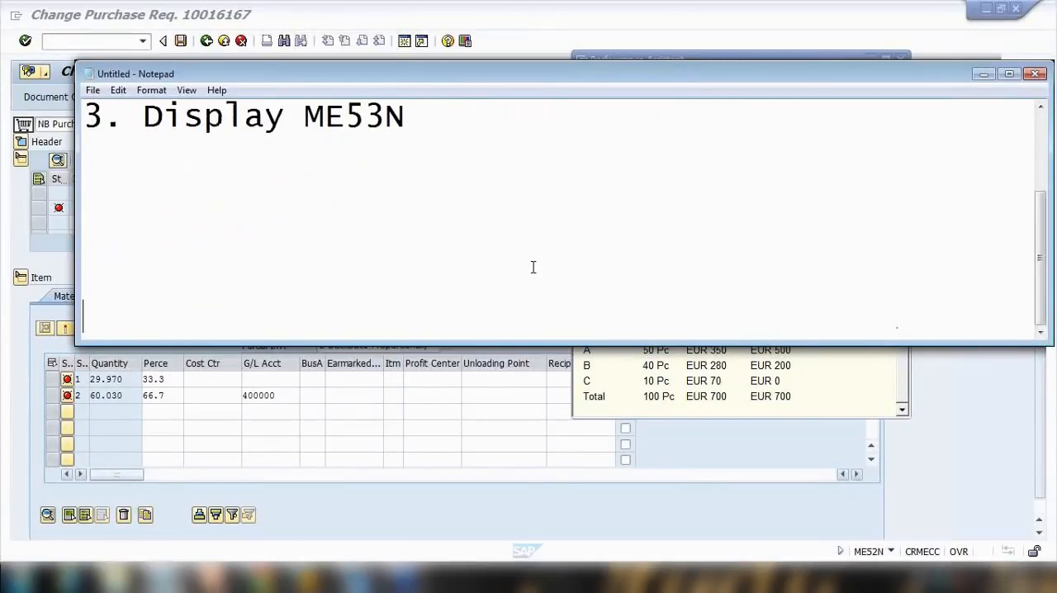
Copy the example's cost center distribution table from the help and paste it into Notepad.
click(745, 379)
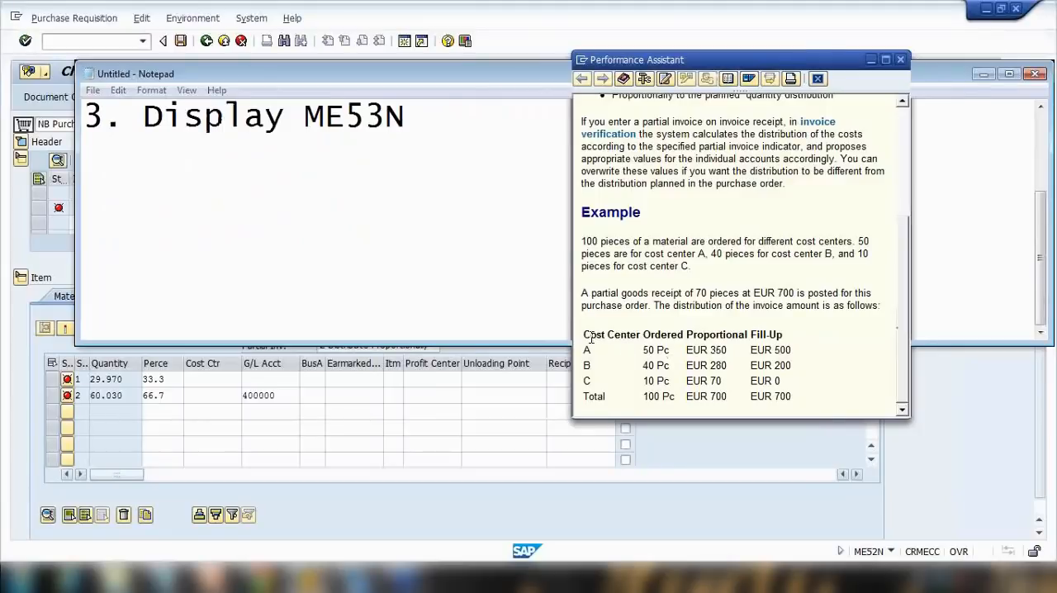
drag(585, 335, 799, 404)
key(ctrl+c)
click(312, 222)
key(ctrl+v)
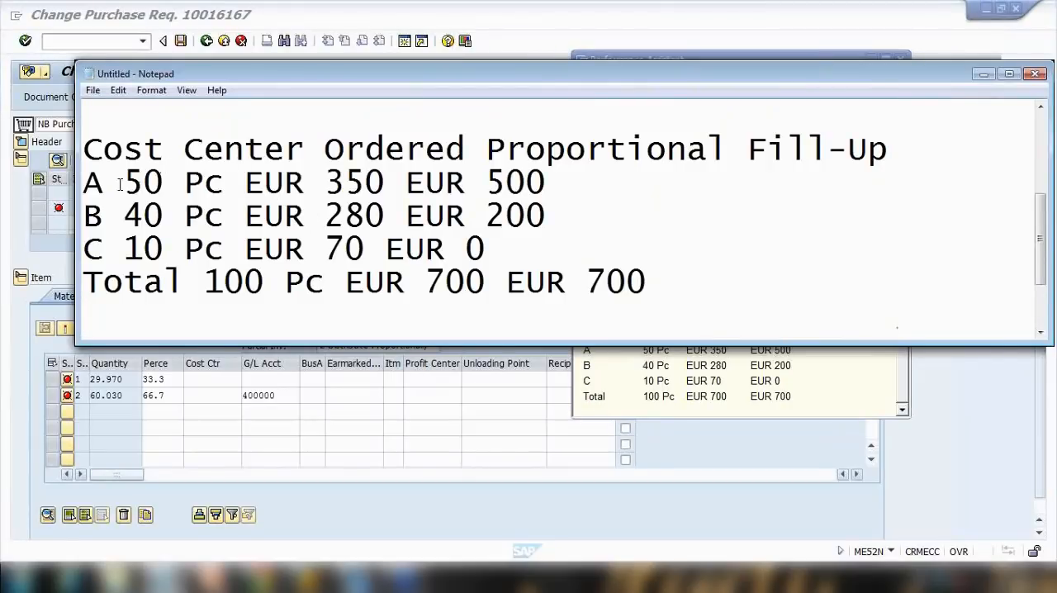
Delete the Create, Change and Display transaction lines above the pasted table in Notepad.
scroll(146, 192, up, 1)
scroll(241, 198, up, 1)
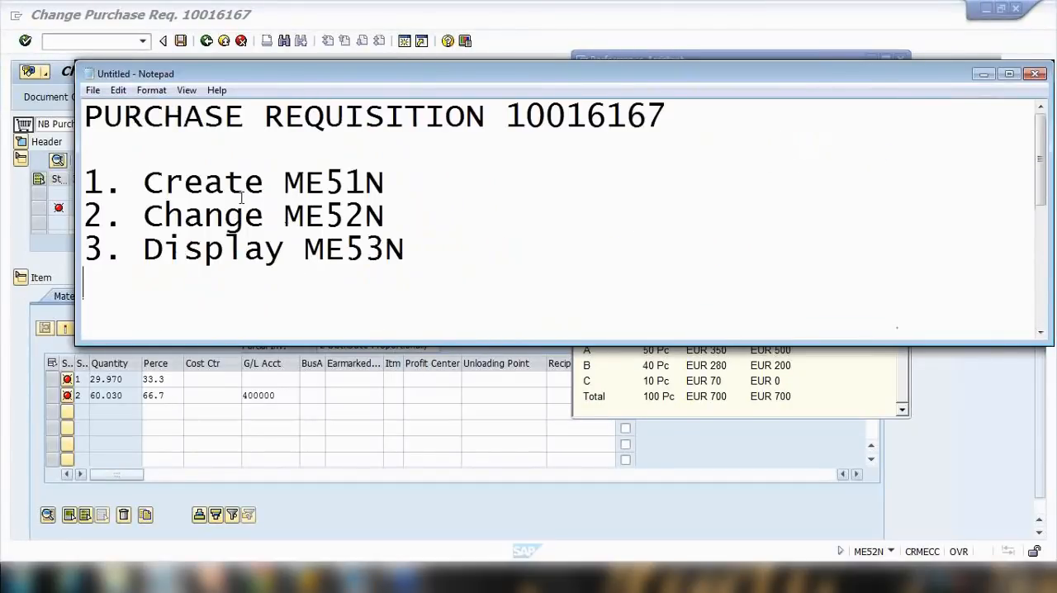
drag(408, 251, 94, 165)
key(Delete)
key(Delete)
key(Delete)
key(Delete)
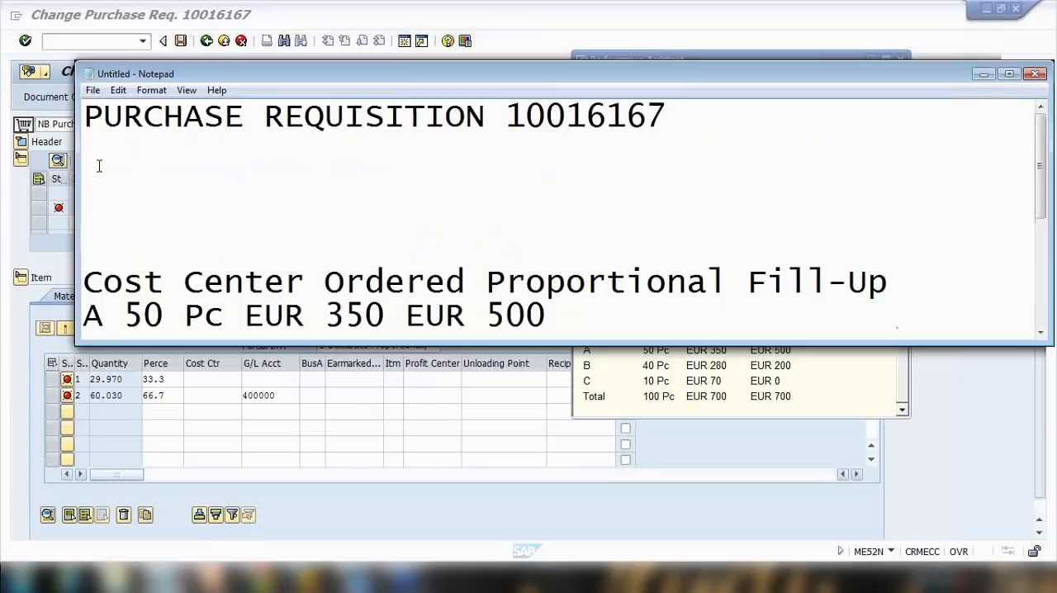
key(Delete)
text(C 10 Pc EUR 70 EUR 0)
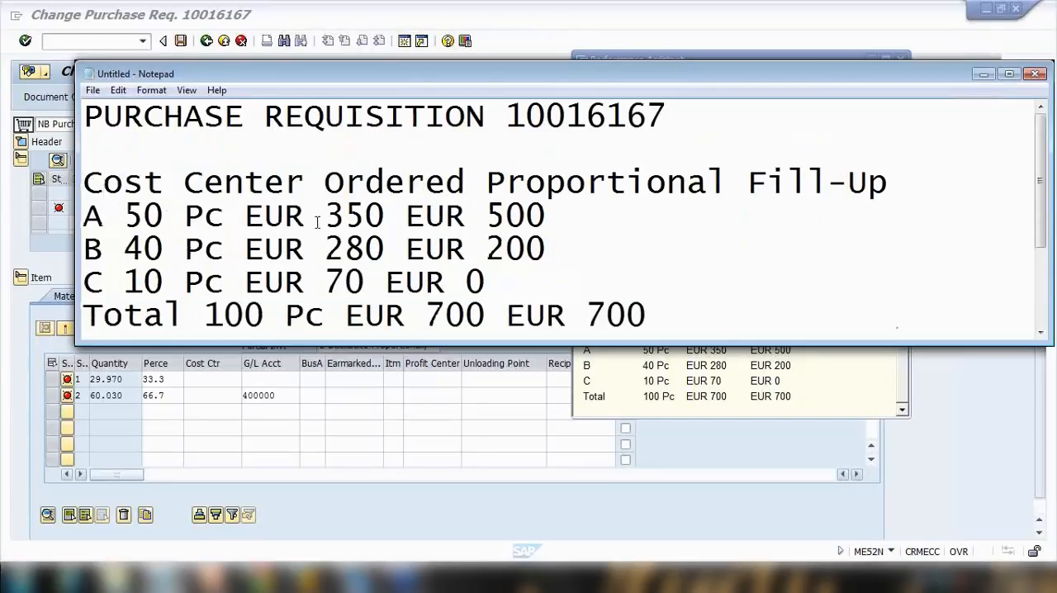
Examine the ordered quantities of cost centers A, B, C and the total in the Notepad table.
click(898, 183)
key(Return)
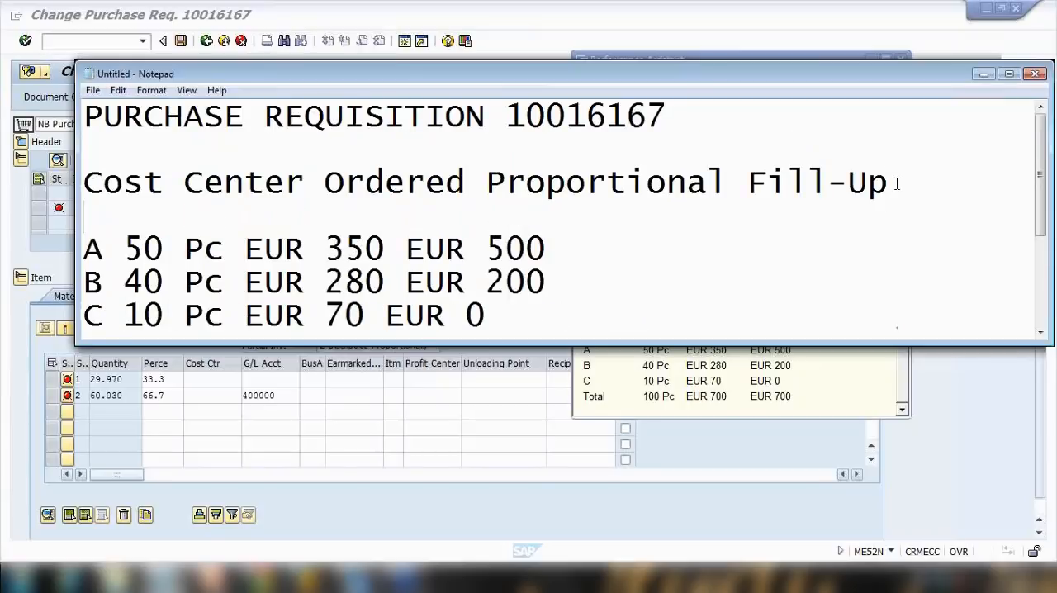
scroll(744, 230, down, 1)
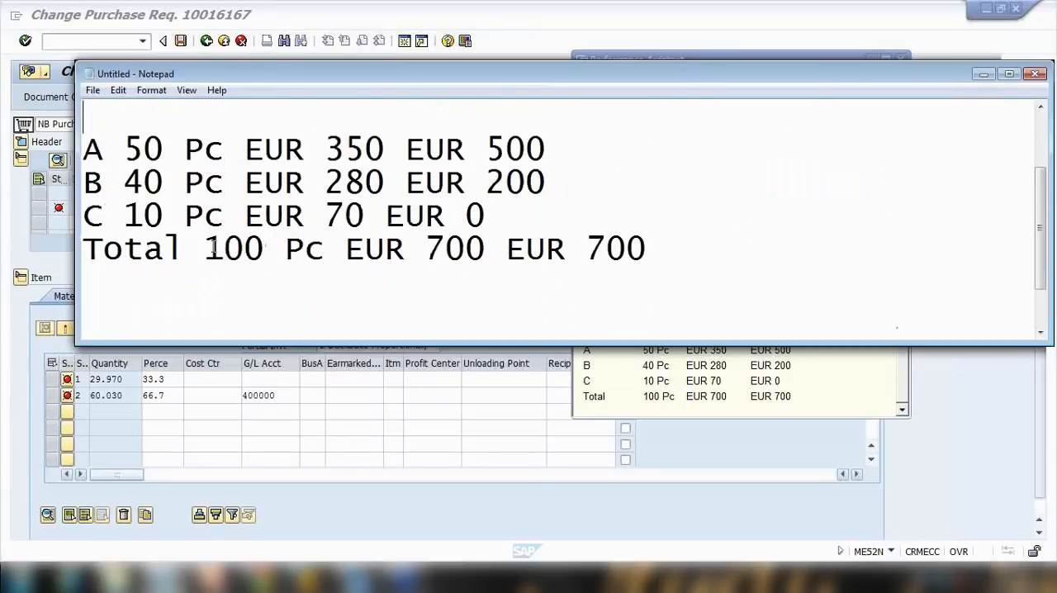
drag(212, 246, 288, 252)
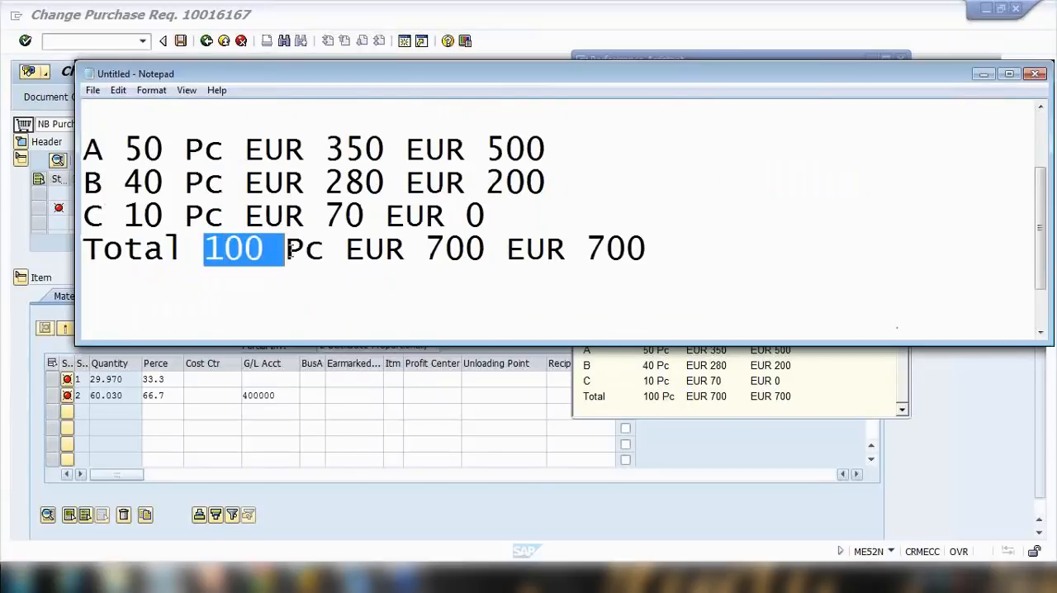
double_click(130, 149)
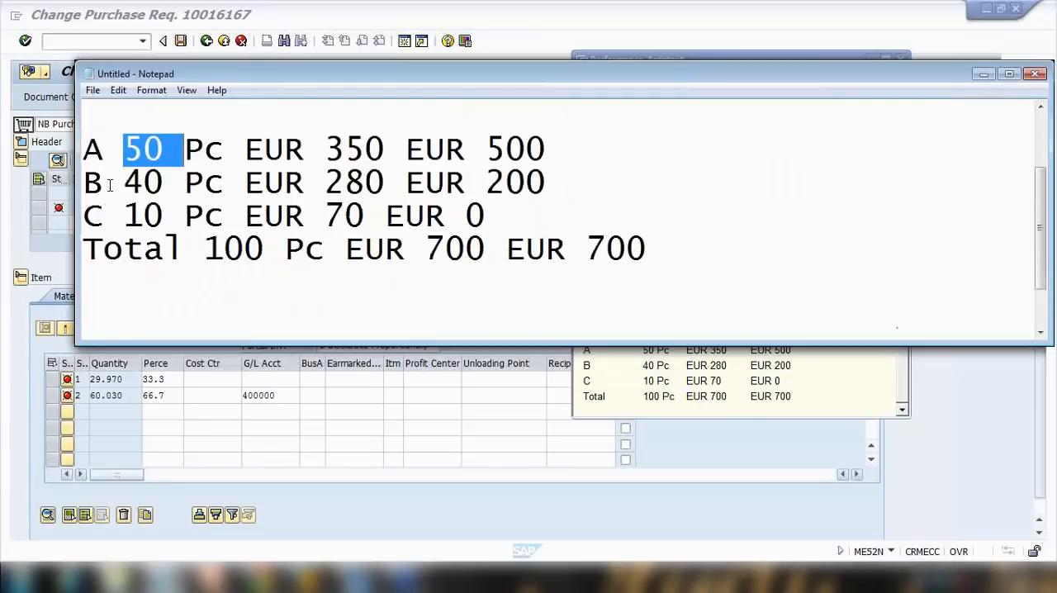
drag(112, 182, 159, 181)
drag(127, 214, 167, 215)
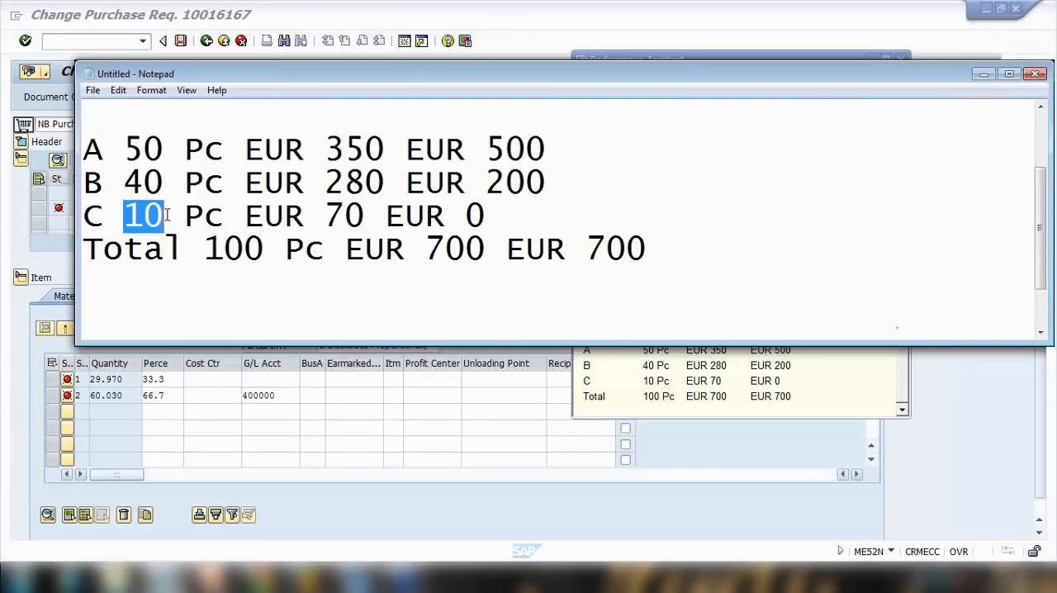
drag(205, 246, 279, 248)
Remove the blank line under the table heading in Notepad.
scroll(281, 245, up, 1)
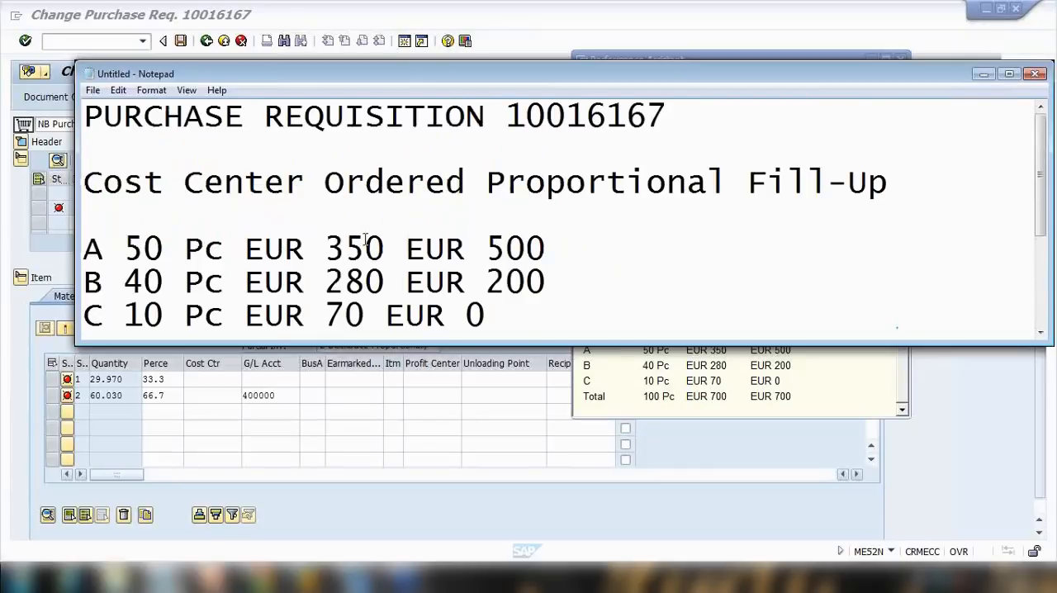
click(900, 181)
key(Delete)
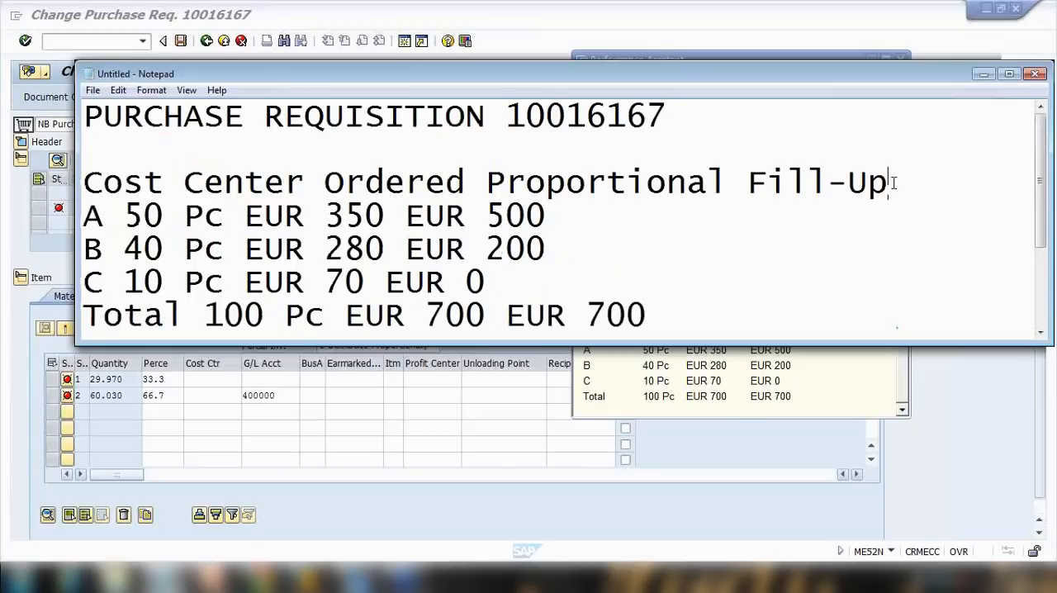
Compare the partial goods receipt quantity in the help with the table's total ordered quantity.
click(684, 381)
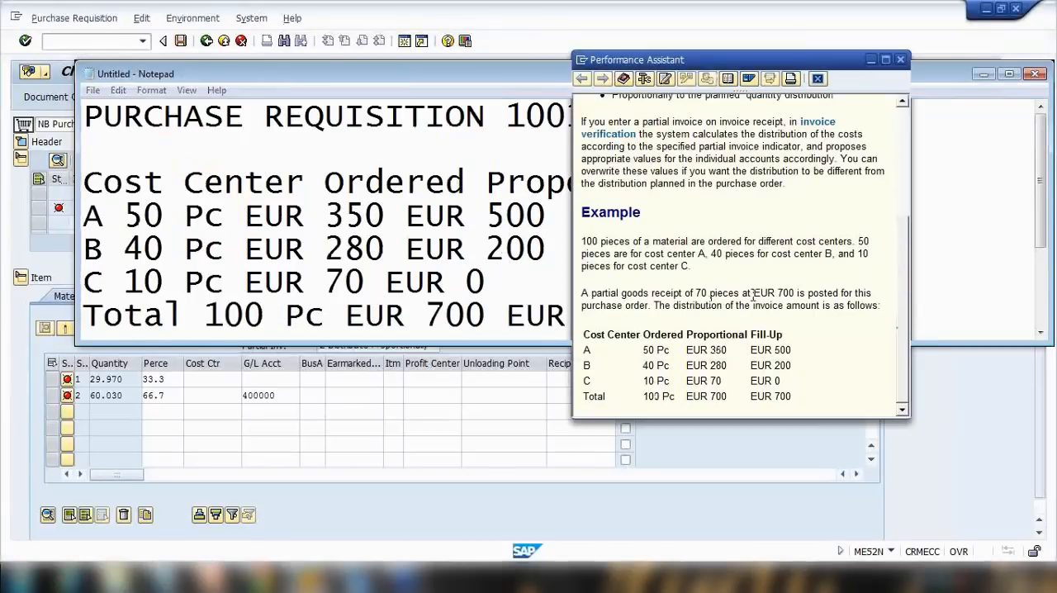
click(304, 289)
scroll(229, 285, down, 1)
drag(204, 217, 315, 217)
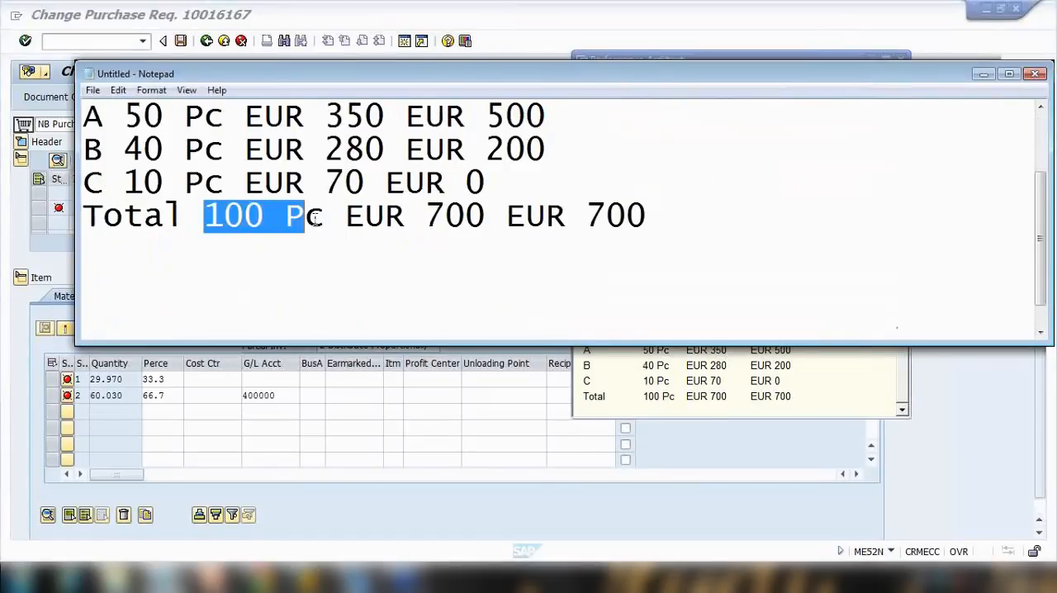
Add a line 'PO = 100 pcs' below the table in Notepad.
click(673, 216)
key(Return)
key(Return)
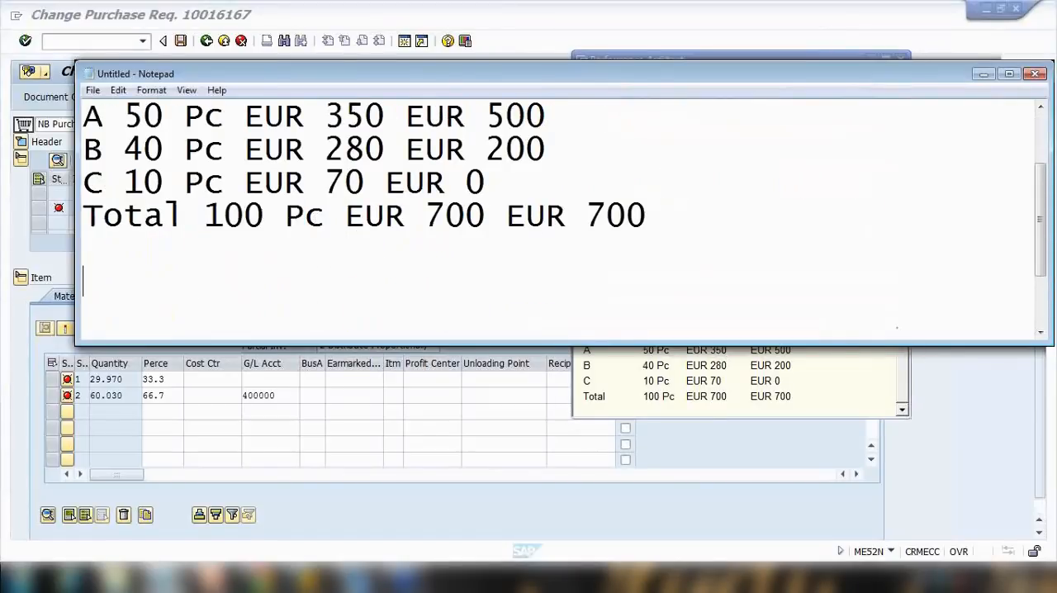
text(PO =)
key(BackSpace)
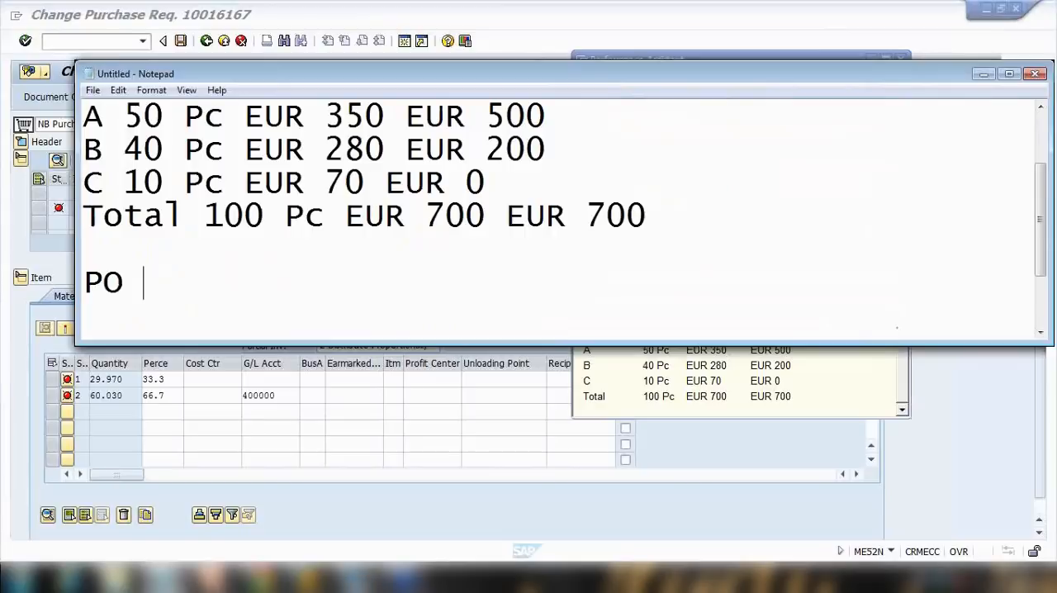
text(= 100 pcs)
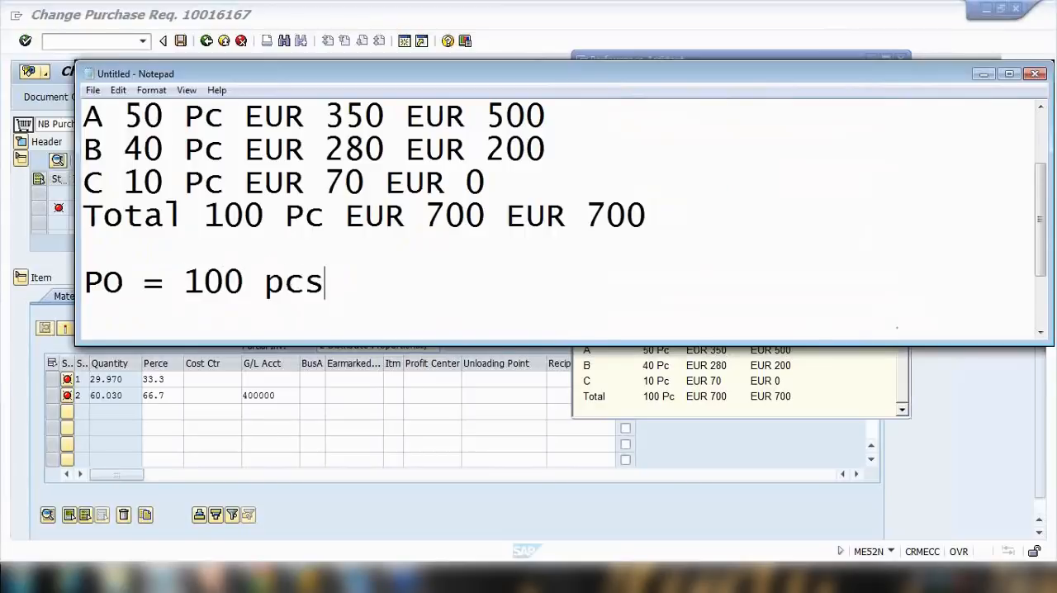
key(Return)
Add a line 'Invoice = 70 pcs' beneath the PO line.
text(iNVOICE)
key(BackSpace)
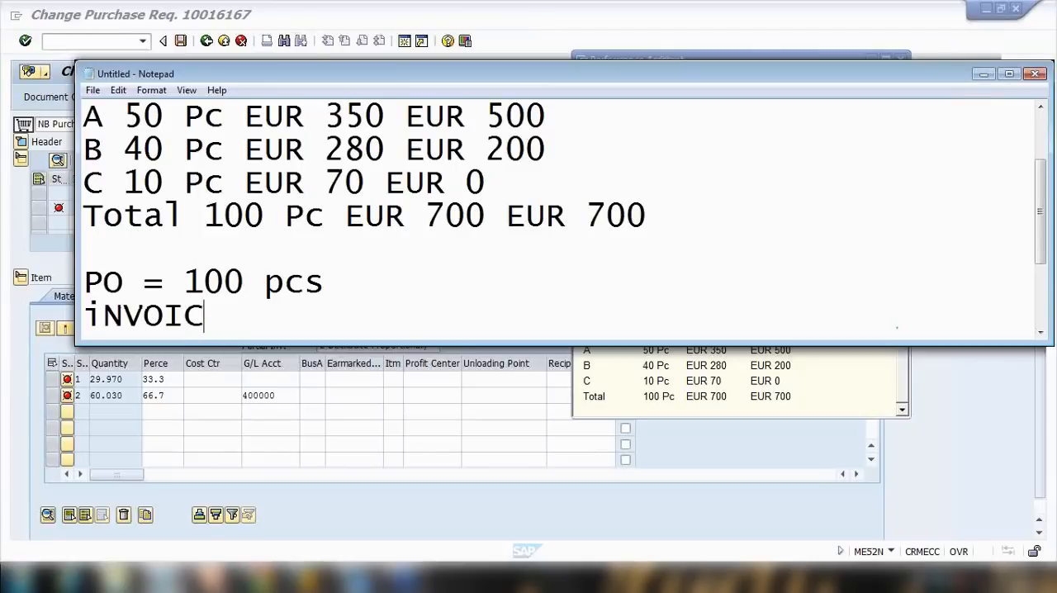
key(BackSpace)
key(BackSpace)
key(BackSpace)
key(BackSpace)
key(BackSpace)
key(BackSpace)
key(BackSpace)
text(Inv)
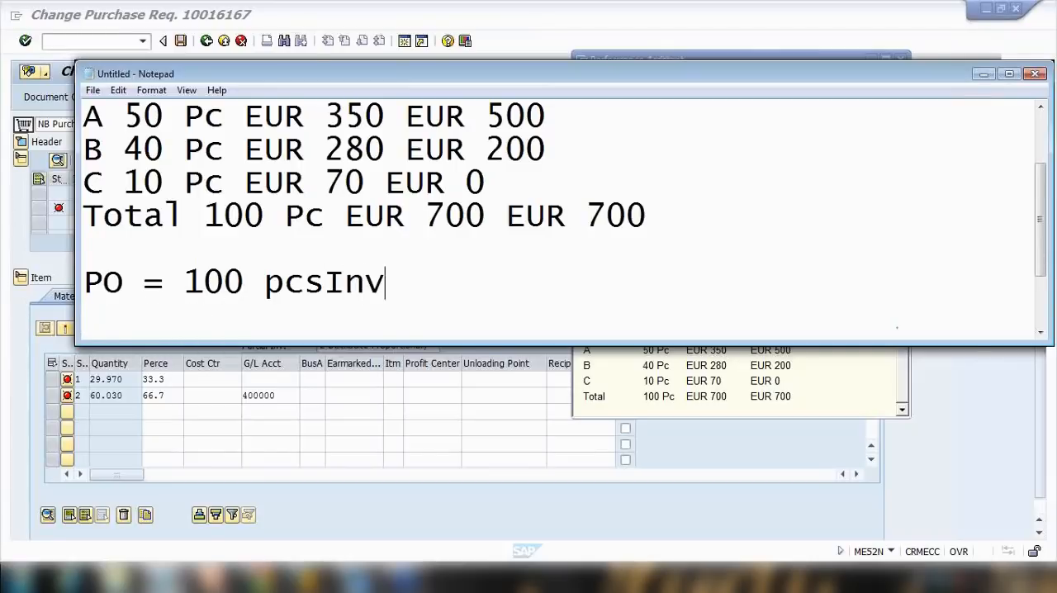
text(o)
key(BackSpace)
key(BackSpace)
key(BackSpace)
key(BackSpace)
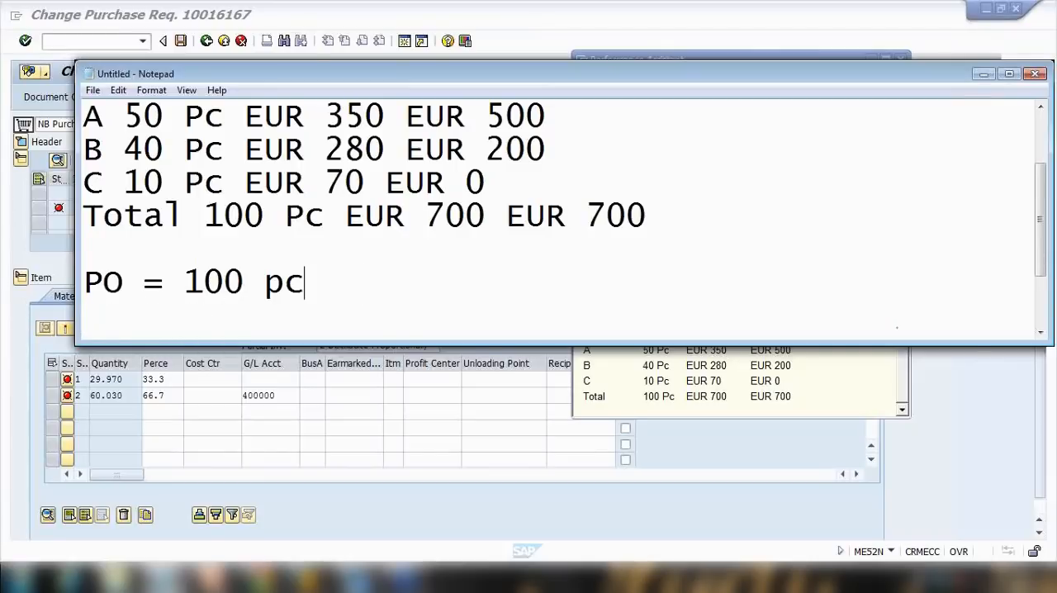
text(s)
key(Return)
text(Invoice )
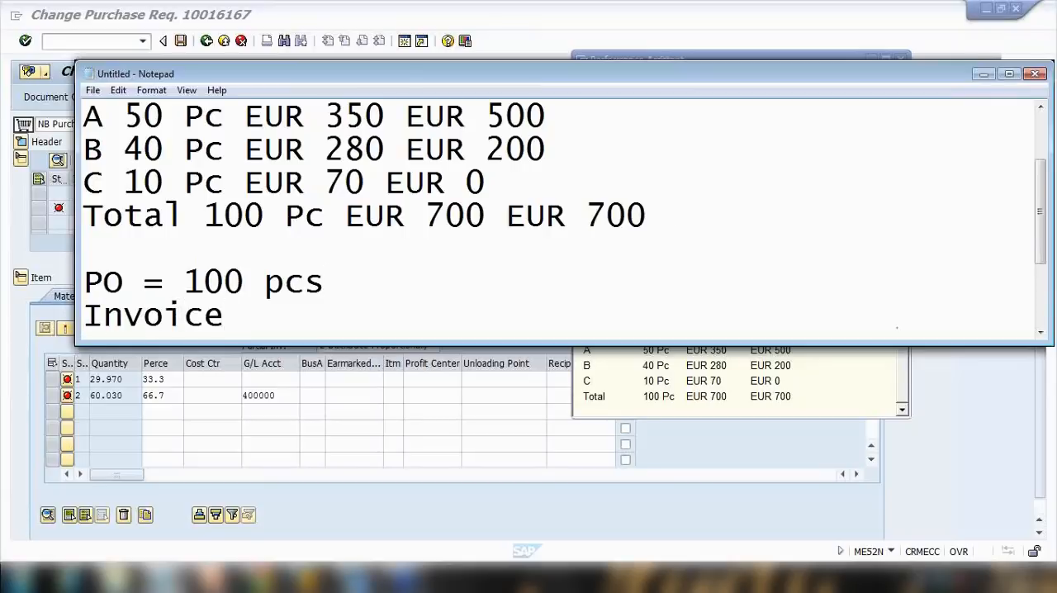
text(= 70 )
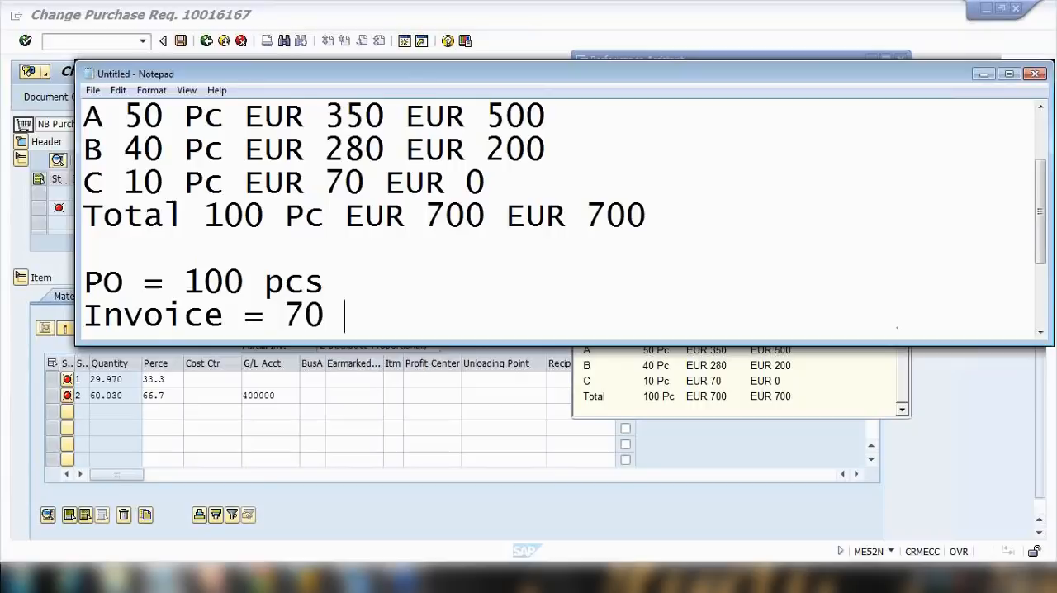
text(pcs)
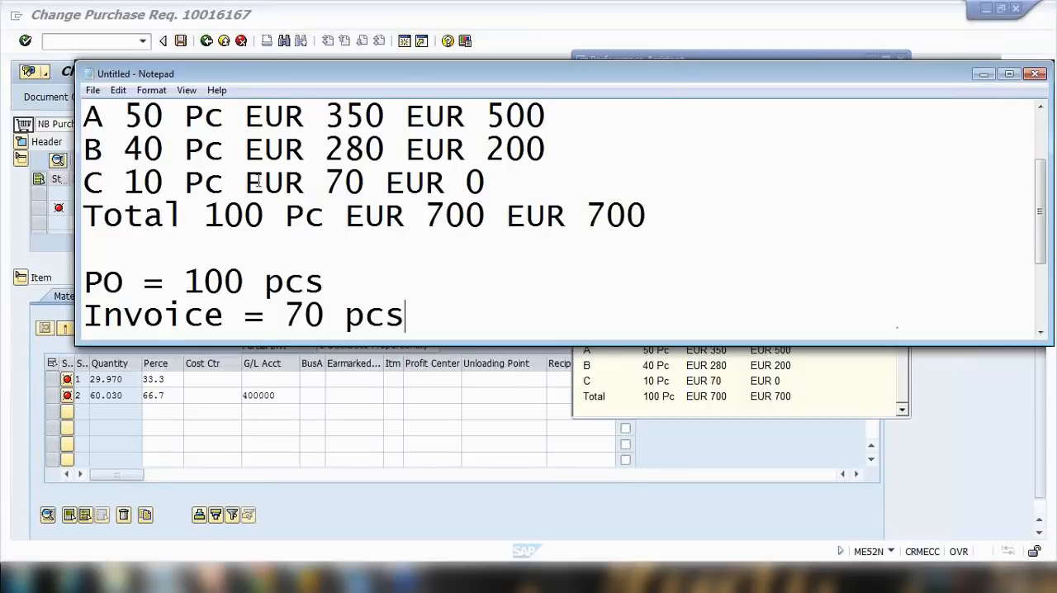
Highlight the cost center quantities and the PO and invoice quantities to compare them.
drag(123, 115, 224, 120)
drag(144, 148, 224, 150)
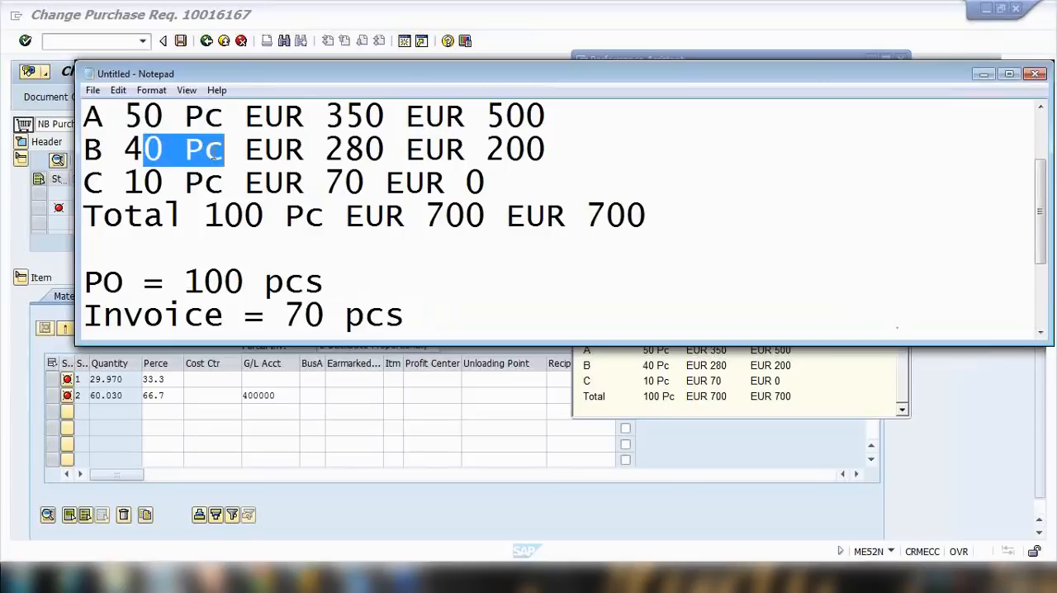
click(144, 182)
shift+click(198, 173)
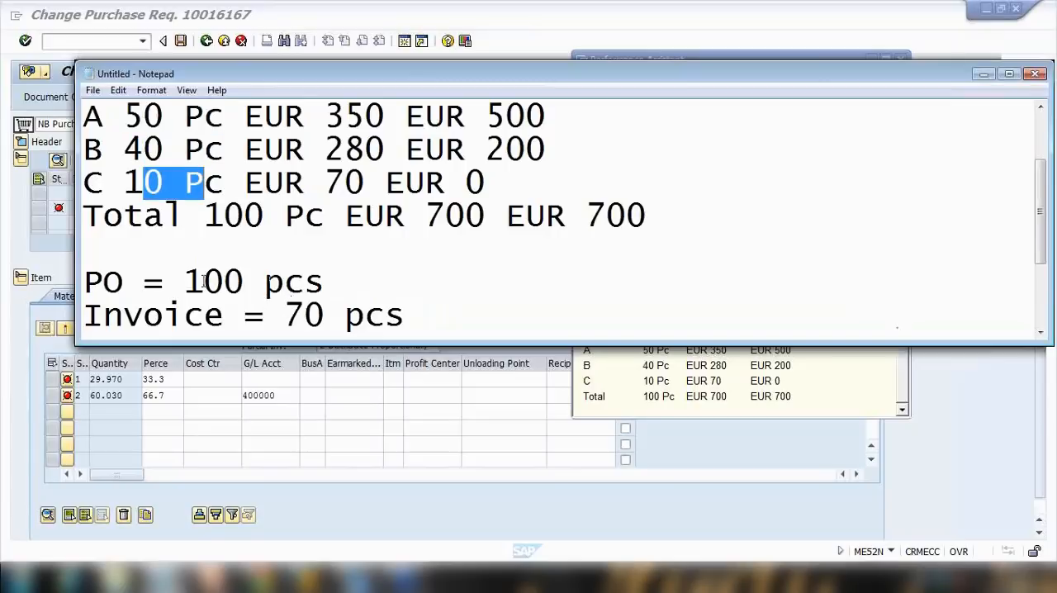
drag(183, 281, 332, 314)
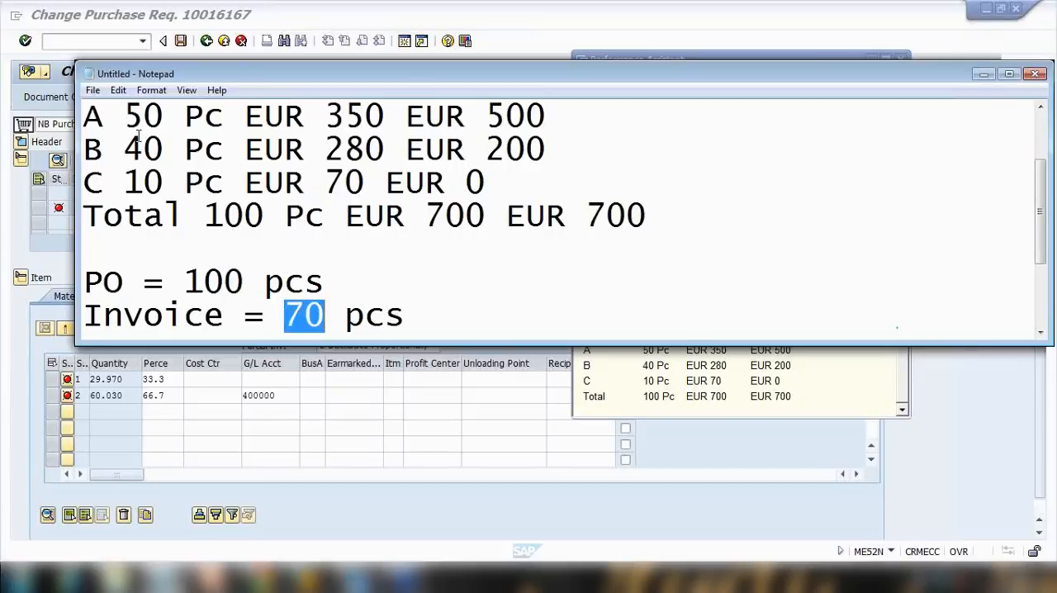
Highlight the cost center A, B and C quantities in the Notepad table and return to the help example.
drag(123, 116, 188, 150)
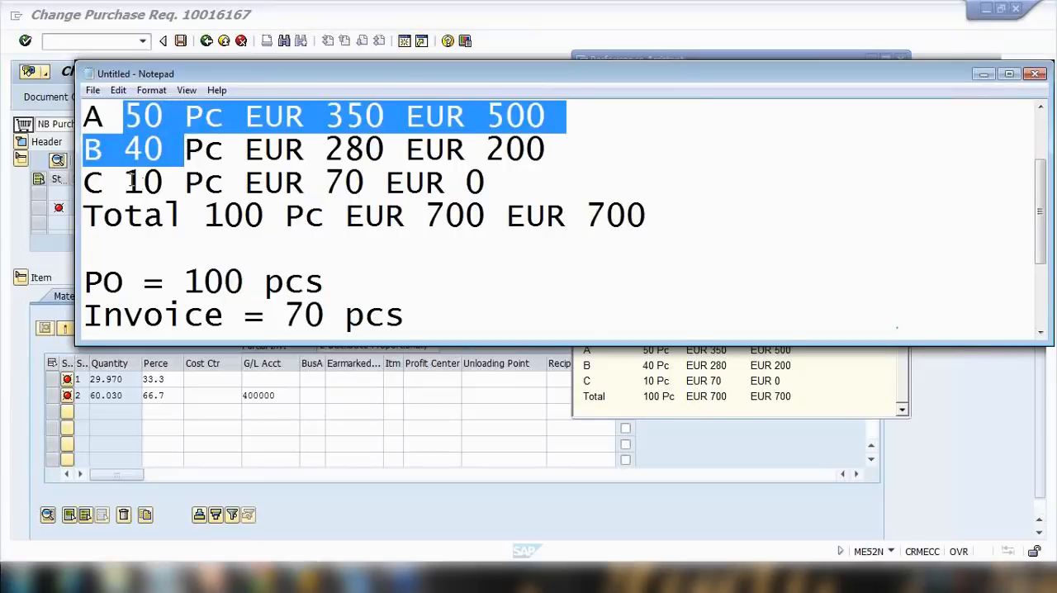
drag(125, 182, 218, 181)
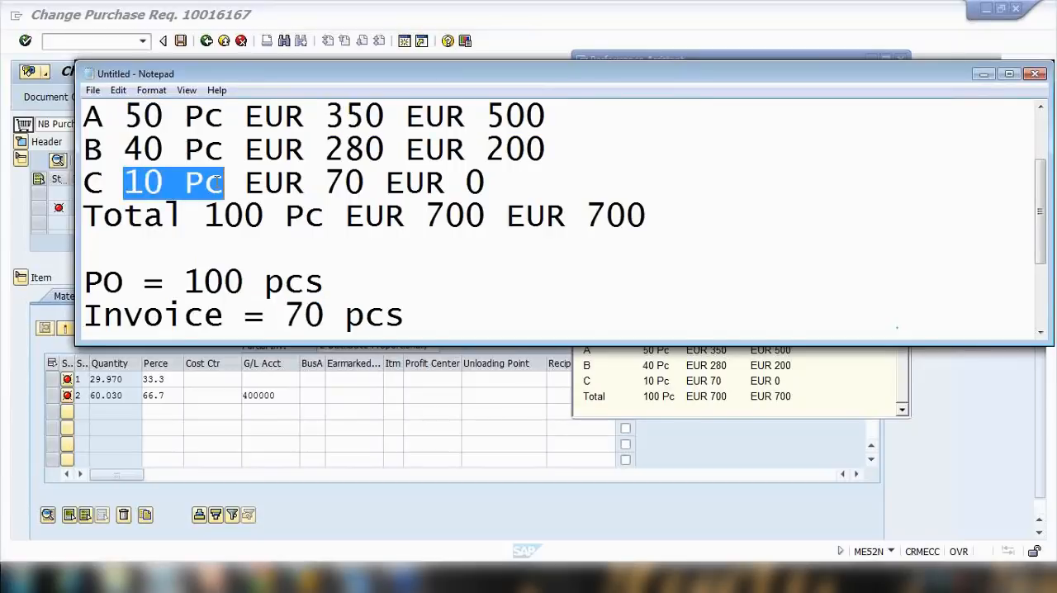
click(669, 383)
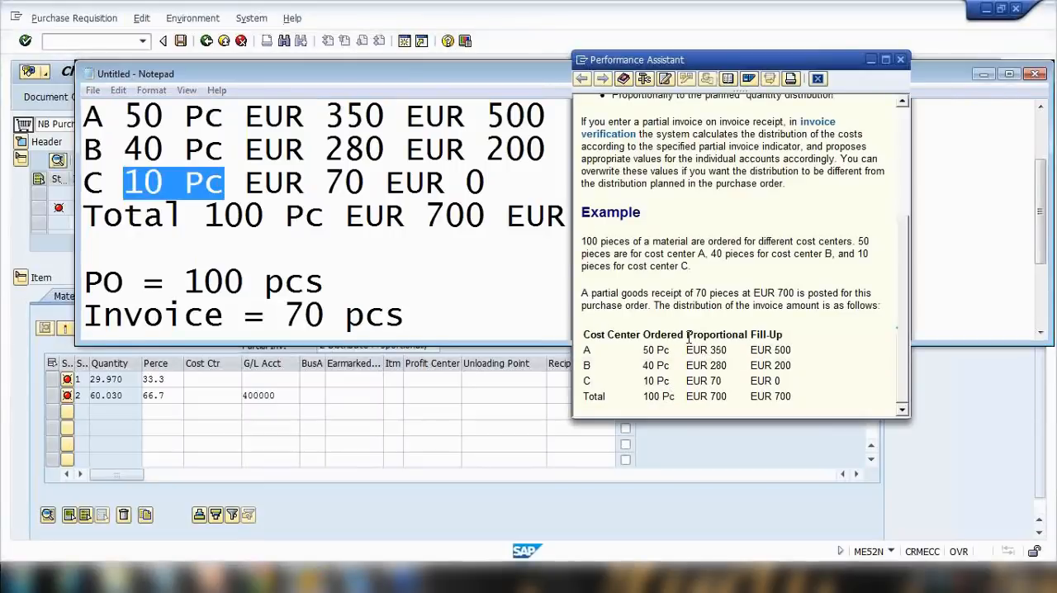
double_click(689, 337)
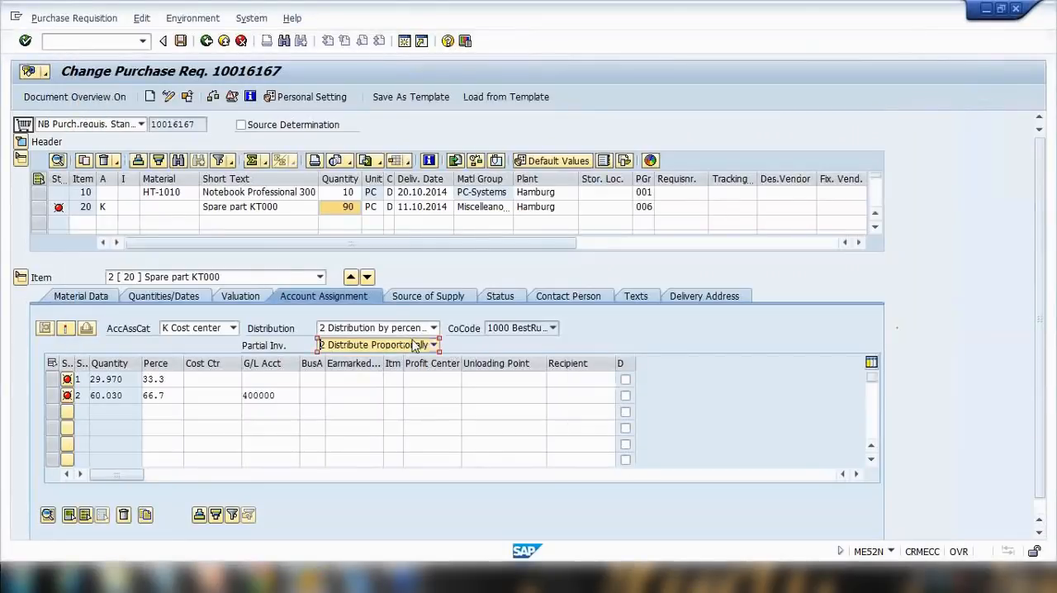
Review the partial invoice distribution options for the cost center item, then return to the help example.
click(433, 344)
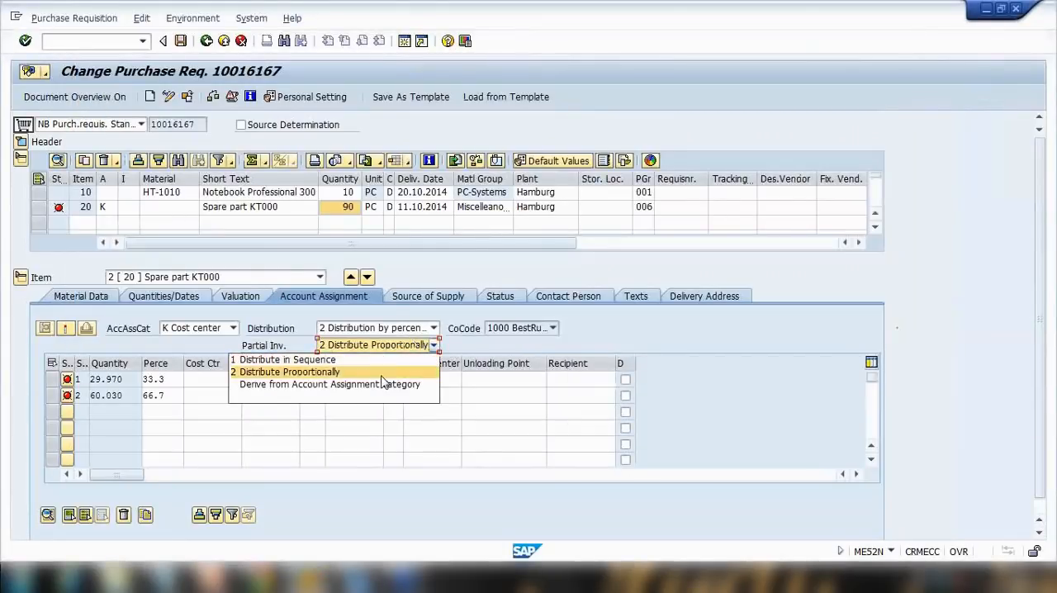
key(Down)
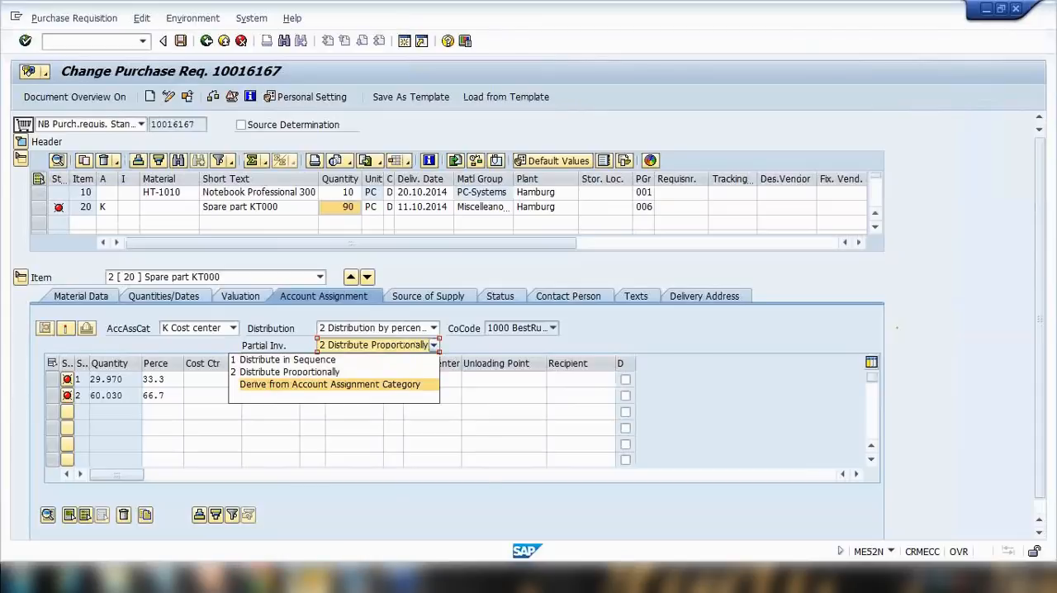
click(308, 578)
click(405, 528)
click(682, 340)
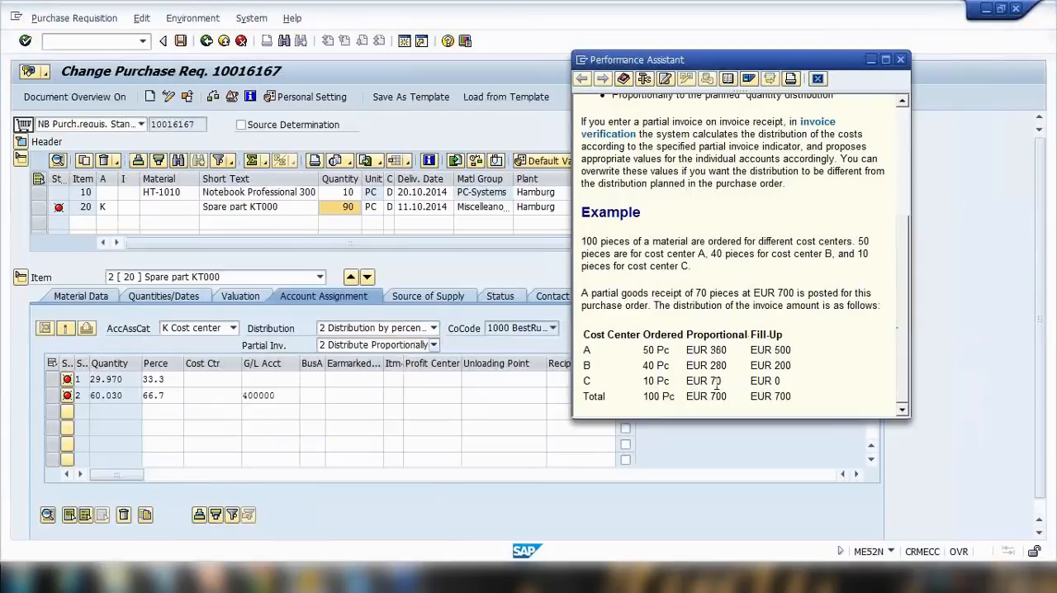
Highlight the proportional amounts for cost centers A, B and C and the total in the help example.
drag(686, 380, 726, 397)
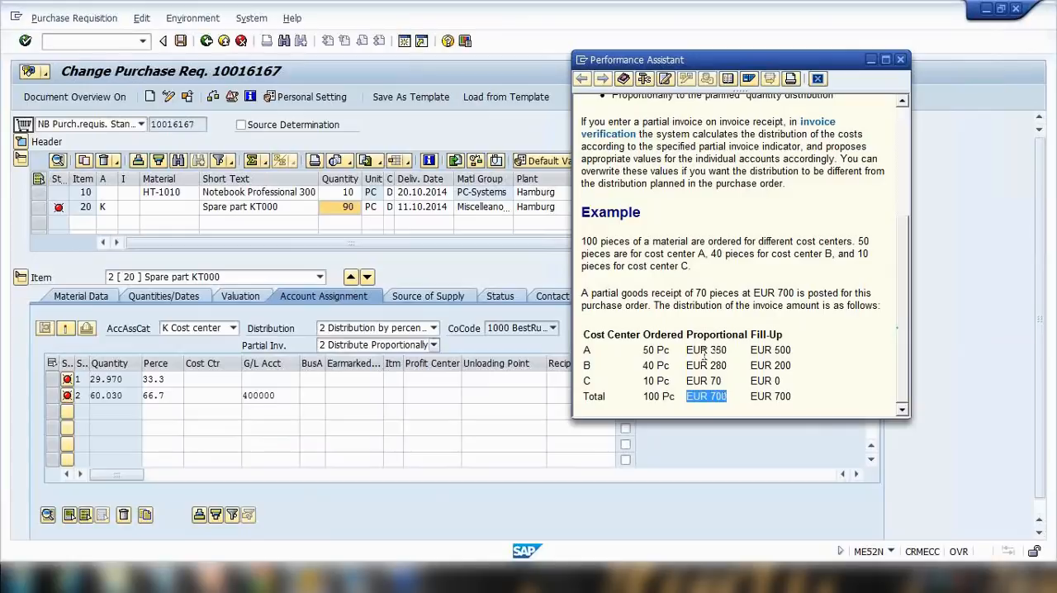
mouse_move(725, 355)
mouse_down()
mouse_move(686, 353)
mouse_move(726, 365)
mouse_up()
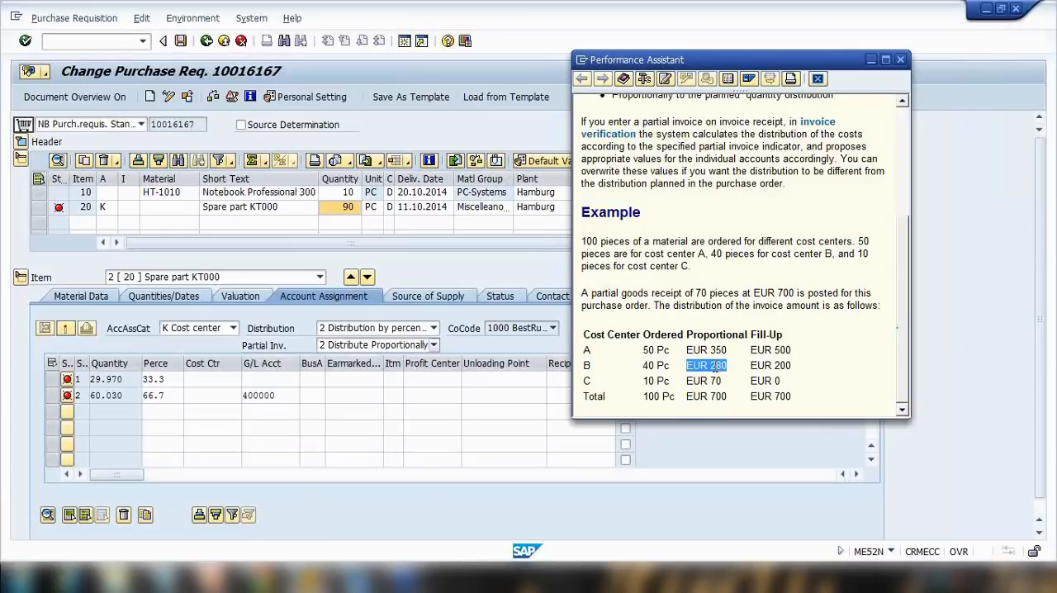
drag(644, 352, 654, 357)
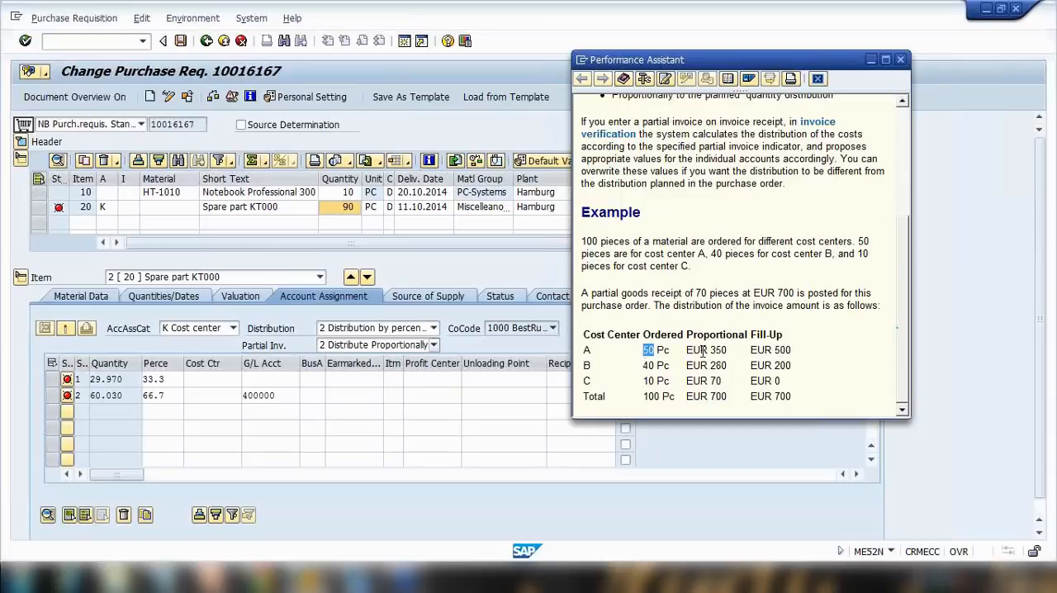
drag(687, 350, 726, 351)
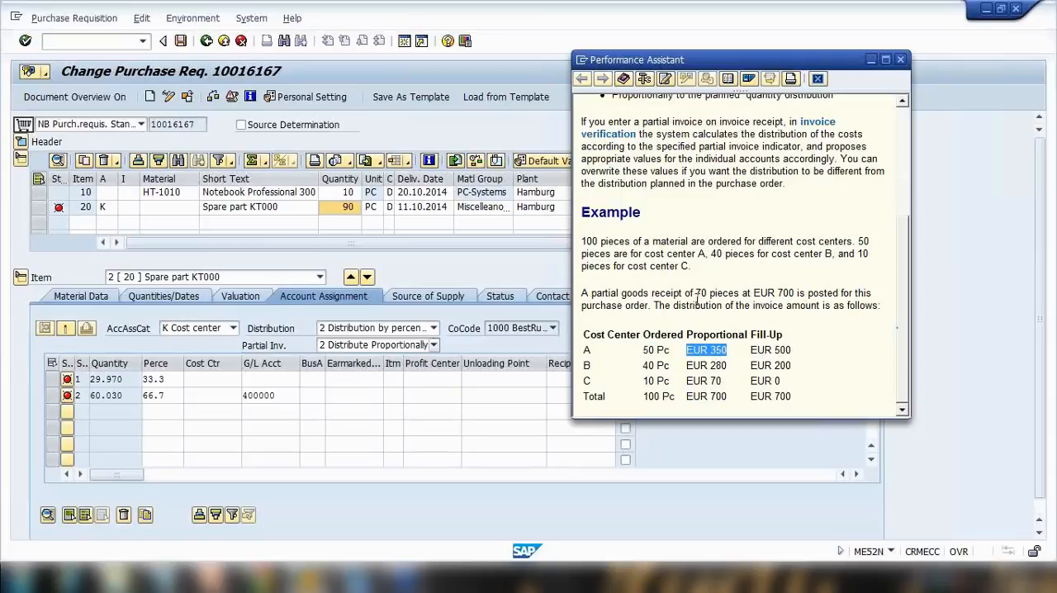
drag(644, 366, 715, 379)
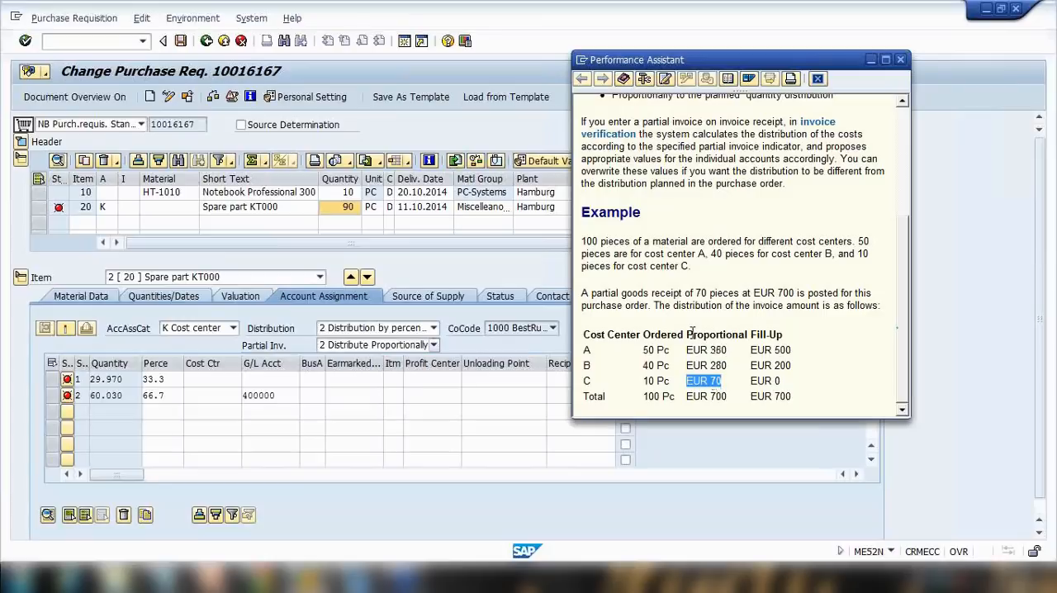
Set the item's partial invoice distribution to 1 Distribute in Sequence.
click(434, 345)
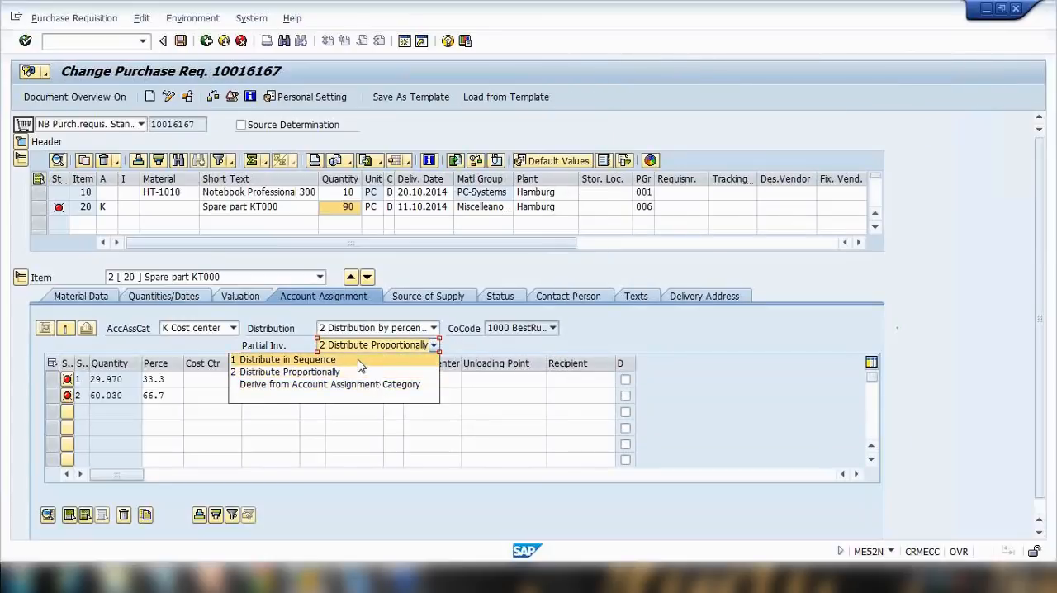
click(359, 366)
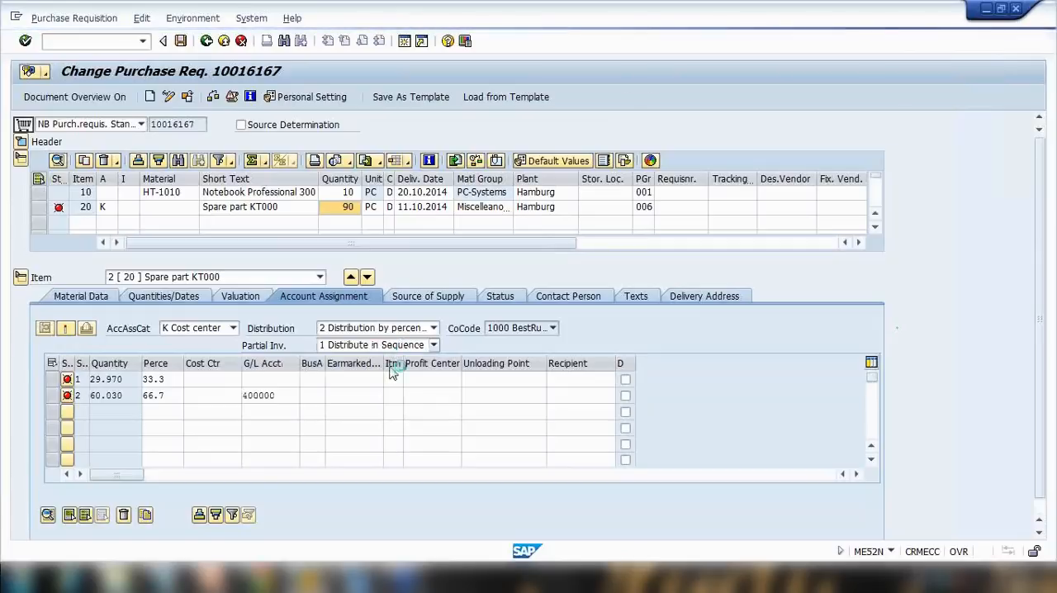
click(162, 578)
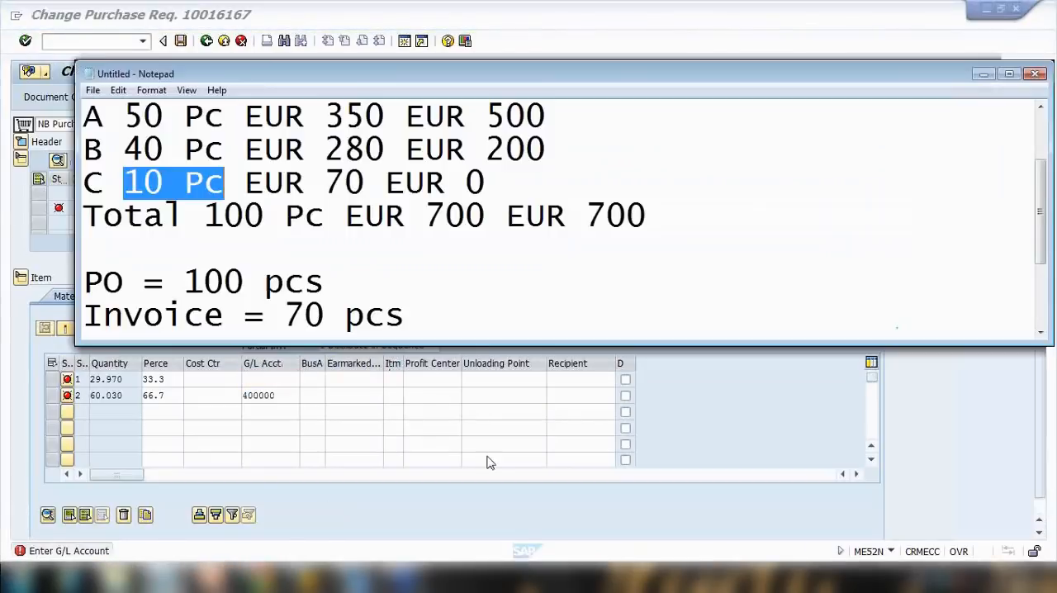
click(458, 540)
click(310, 577)
click(410, 526)
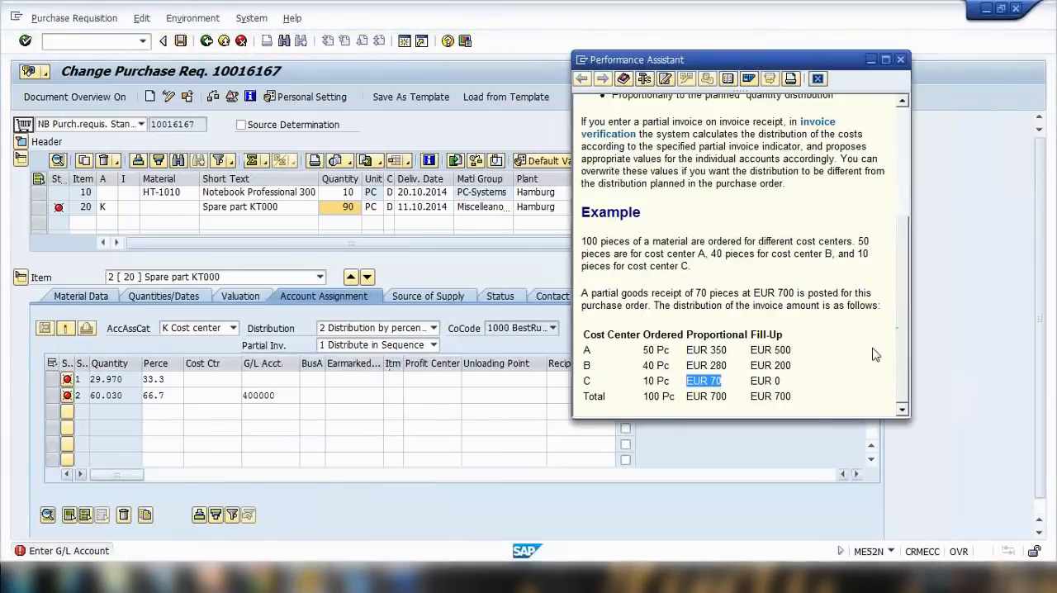
Compare the Fill-Up amounts with the partial goods receipt of 70 pieces at EUR 700 in the help example.
click(760, 350)
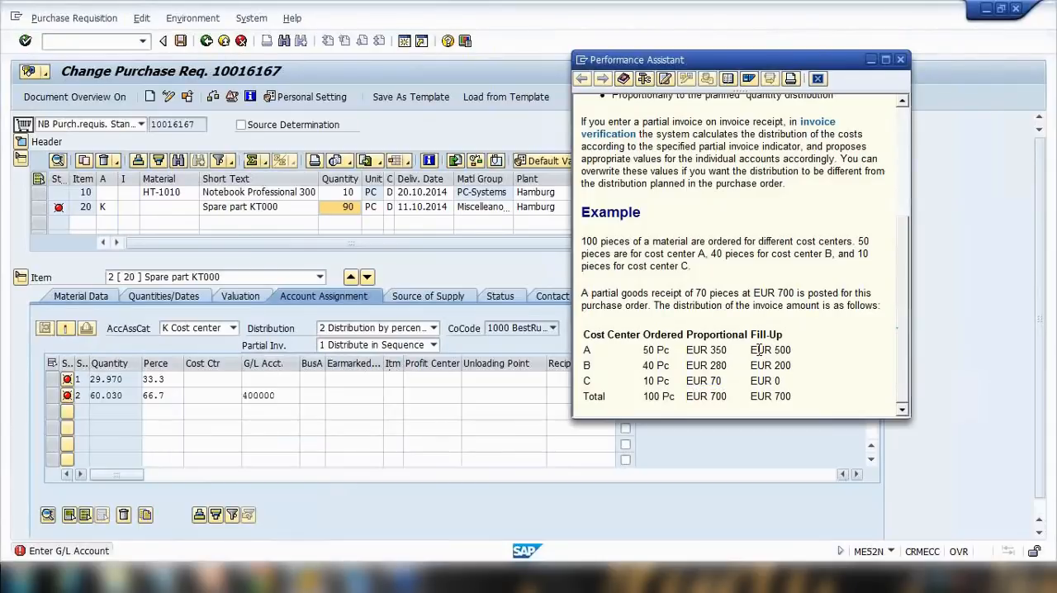
drag(751, 350, 791, 386)
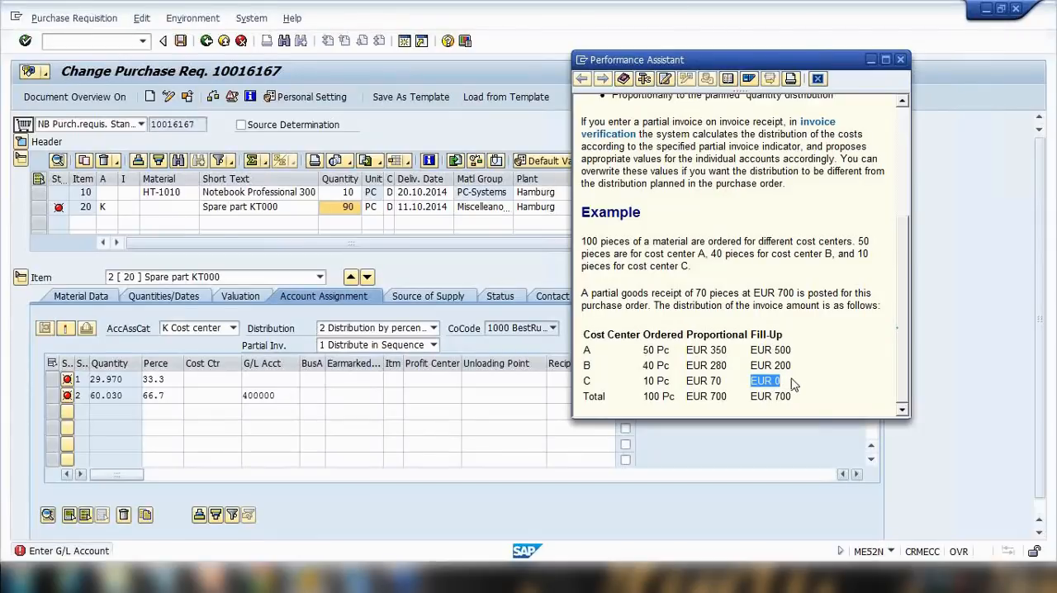
drag(753, 293, 795, 293)
drag(699, 295, 786, 293)
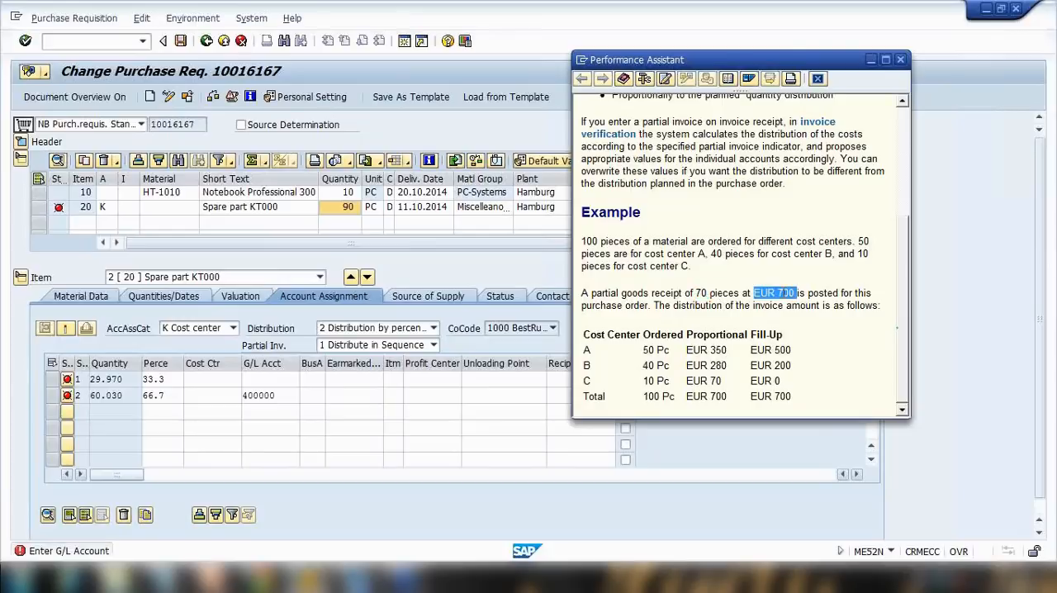
drag(697, 294, 741, 294)
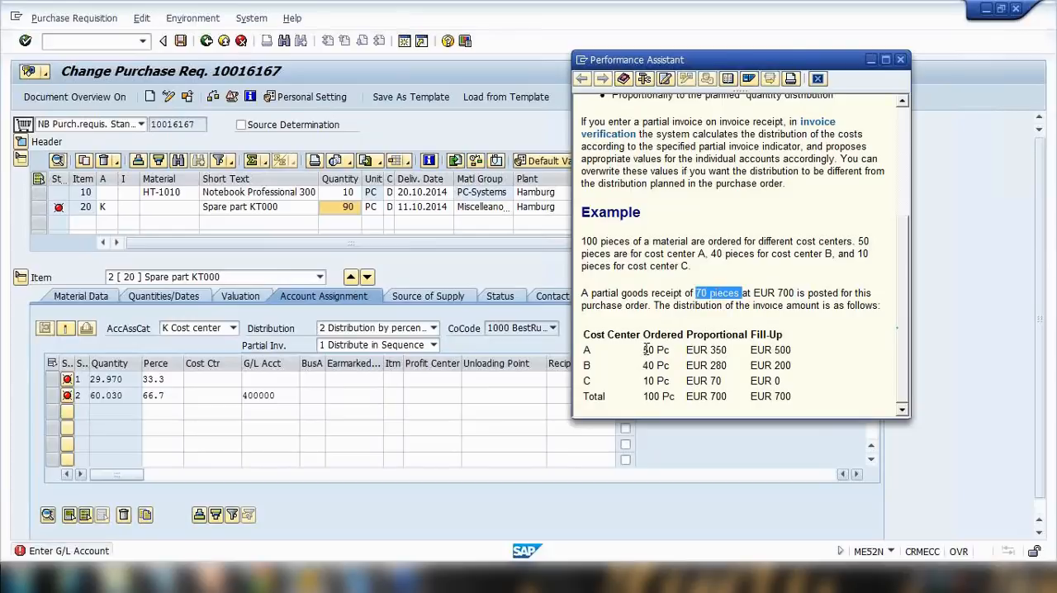
drag(643, 350, 782, 350)
click(787, 351)
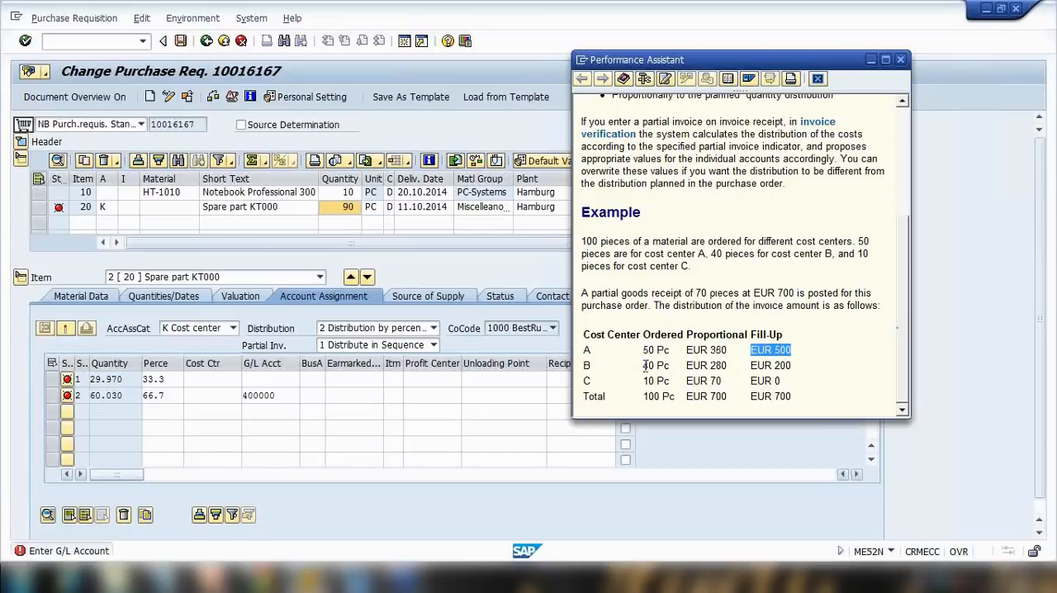
drag(646, 365, 669, 365)
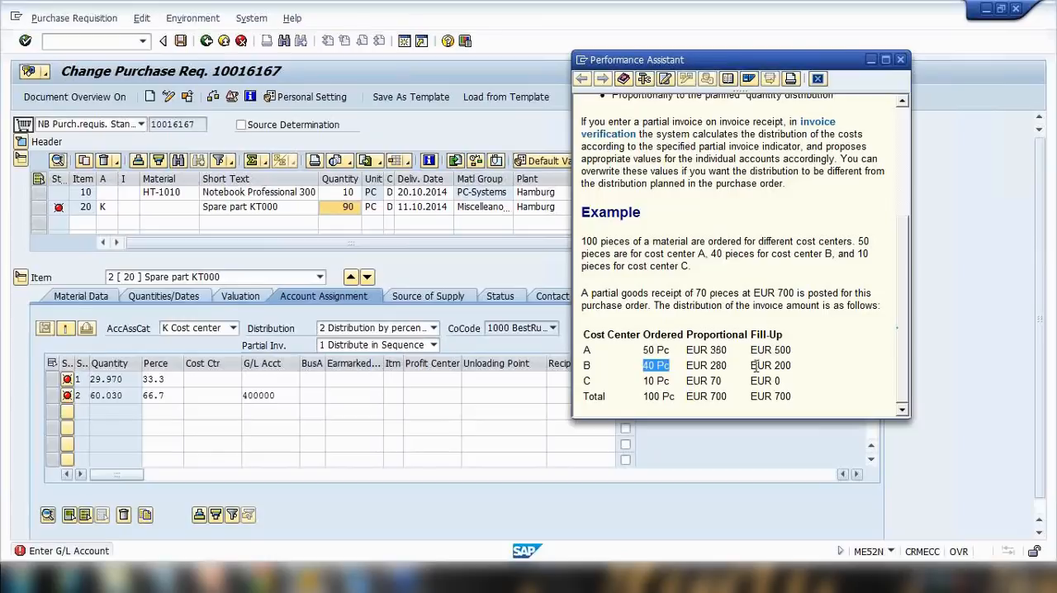
drag(752, 365, 790, 366)
mouse_move(792, 349)
mouse_down()
mouse_move(751, 350)
mouse_move(796, 366)
mouse_up()
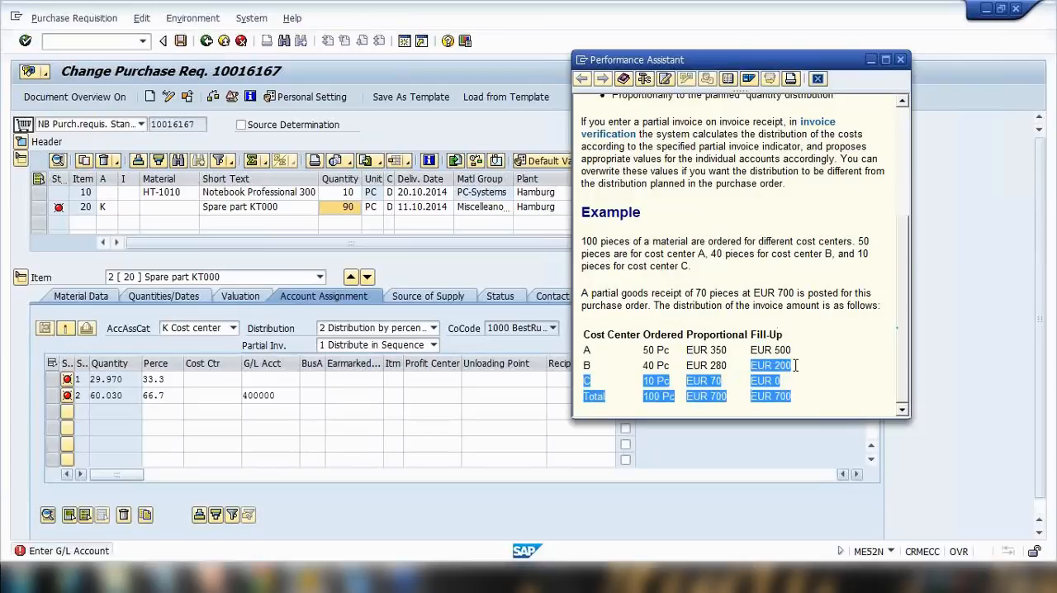
click(789, 378)
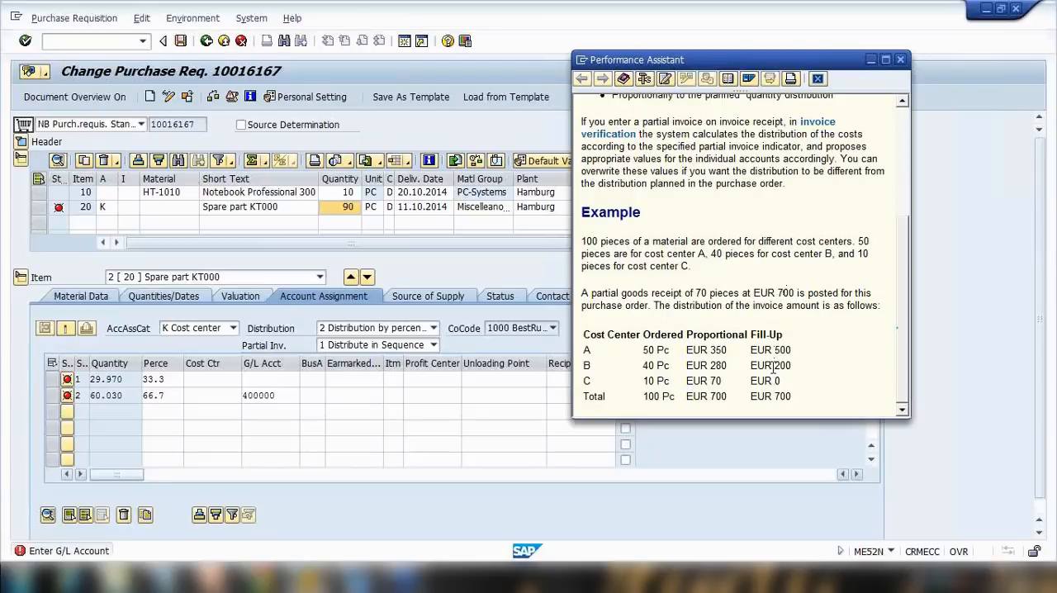
drag(751, 365, 783, 379)
drag(584, 351, 790, 355)
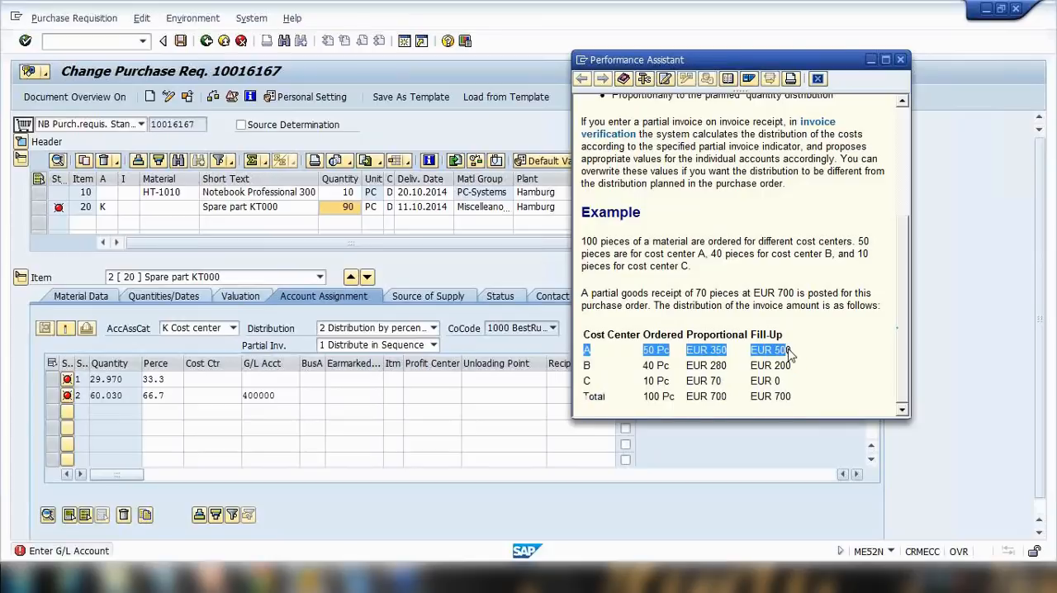
drag(584, 365, 791, 369)
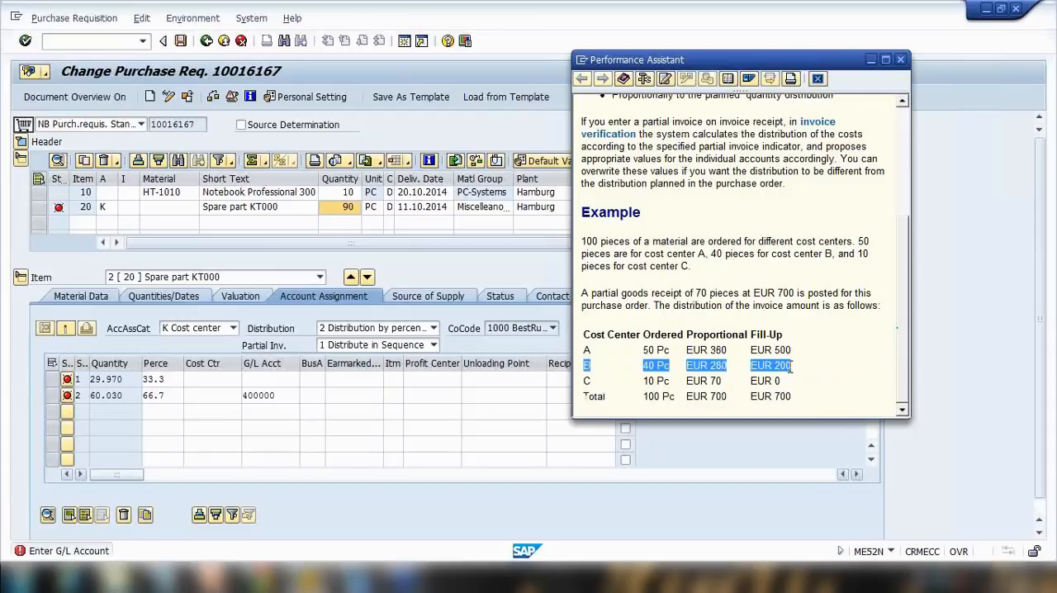
click(404, 329)
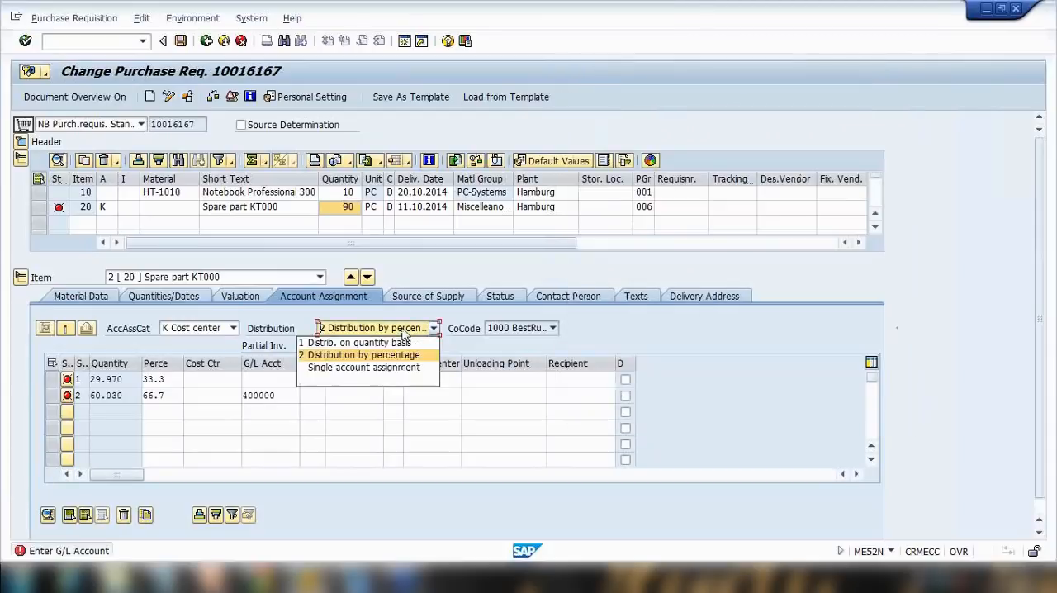
click(433, 328)
click(433, 345)
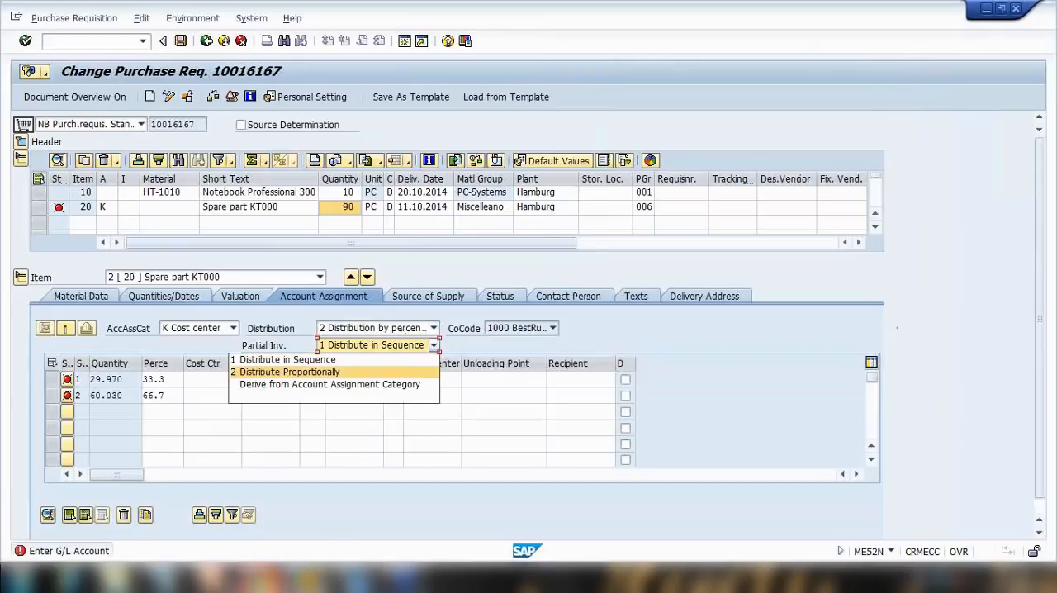
click(165, 576)
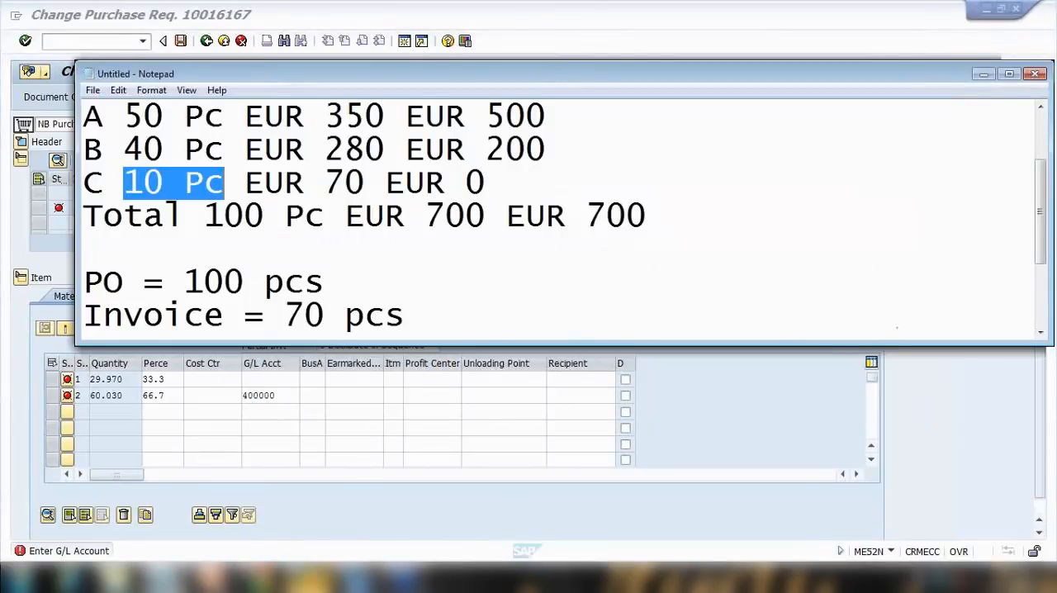
click(309, 577)
key(alt+Tab)
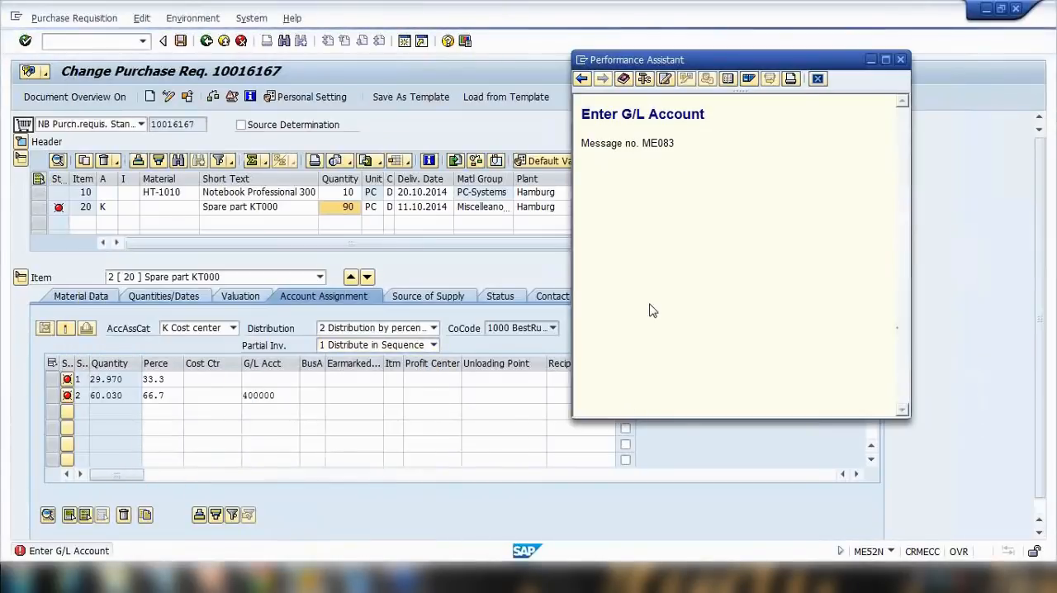
click(376, 352)
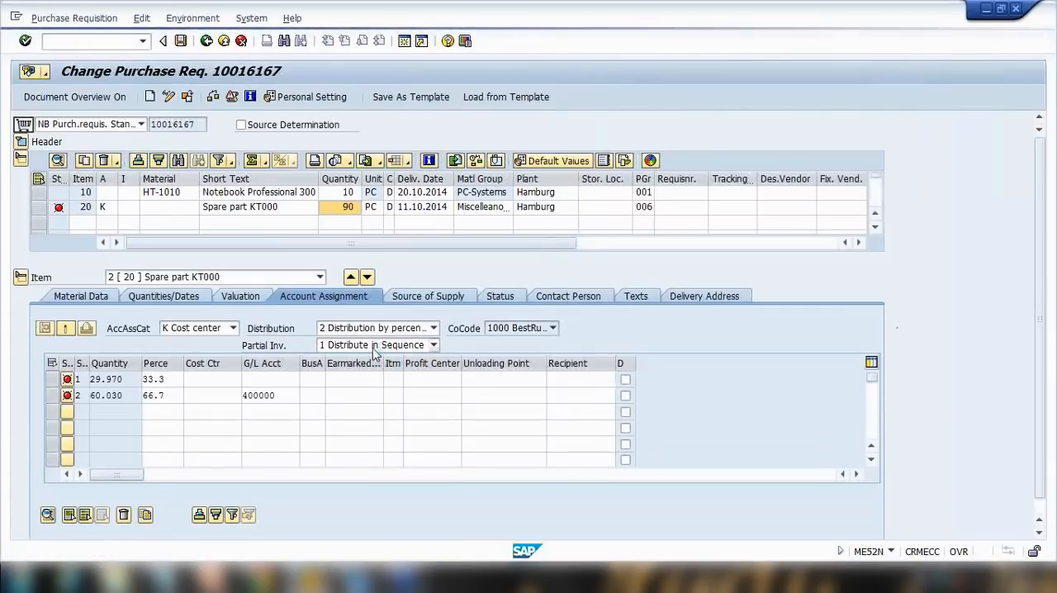
click(378, 347)
click(380, 351)
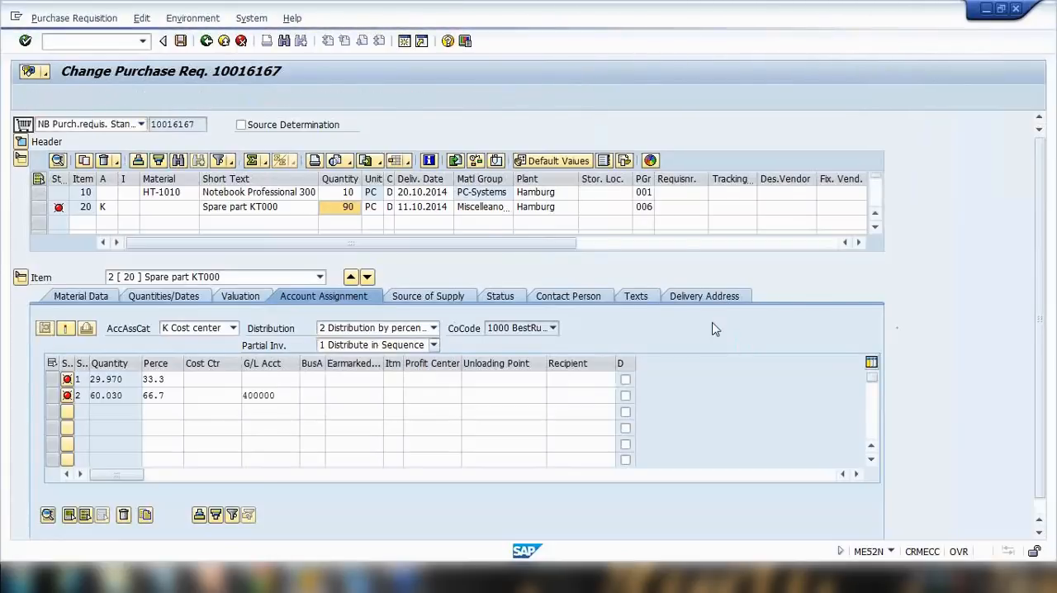
scroll(717, 327, down, 5)
scroll(717, 327, down, 2)
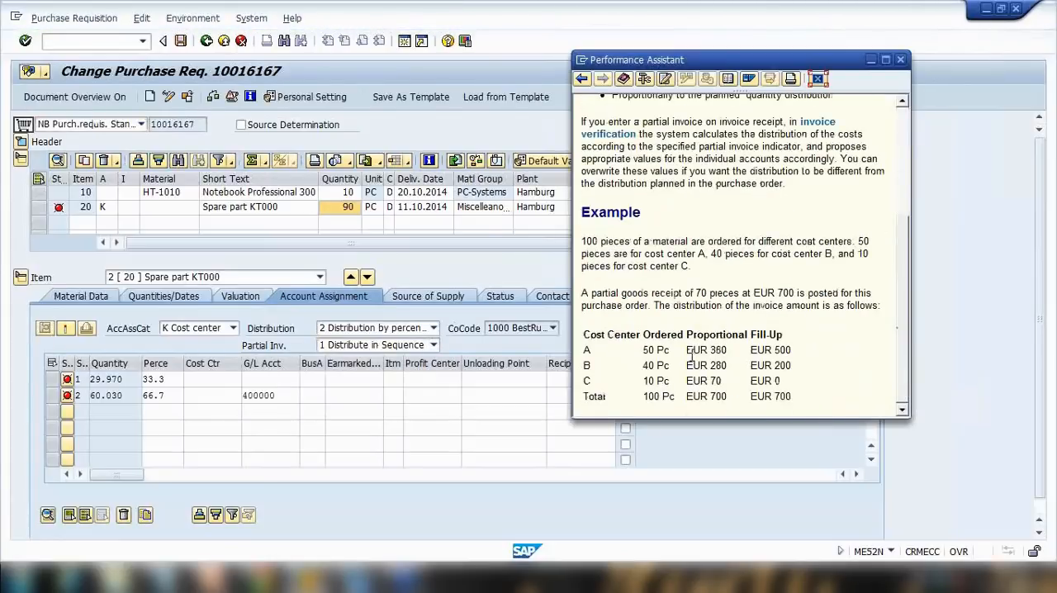
Highlight the proportional and fill-up amounts and their totals in the help example.
double_click(711, 354)
triple_click(718, 370)
double_click(710, 382)
drag(687, 397, 728, 396)
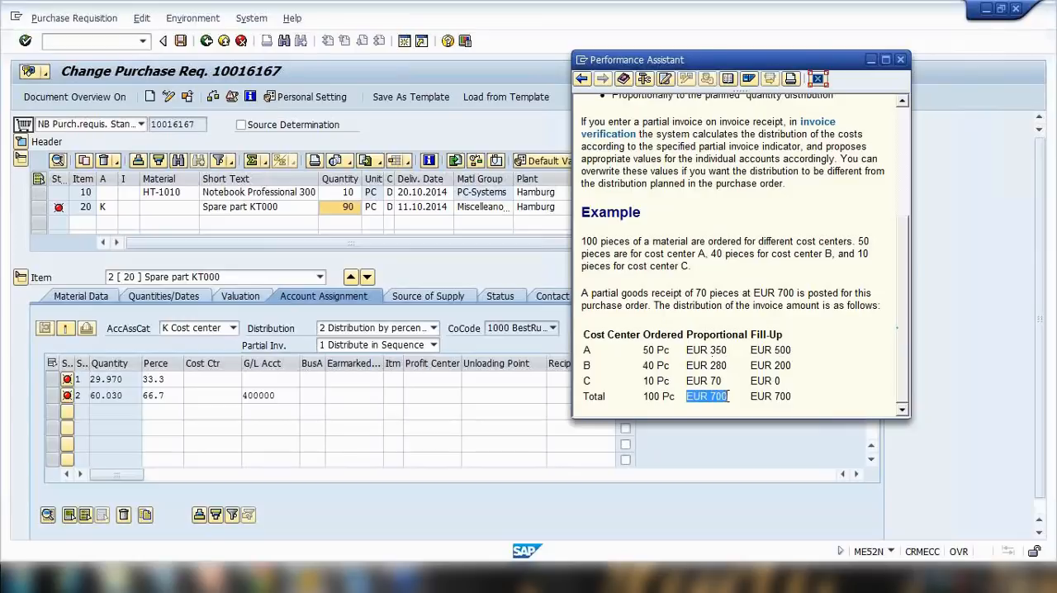
drag(751, 396, 791, 396)
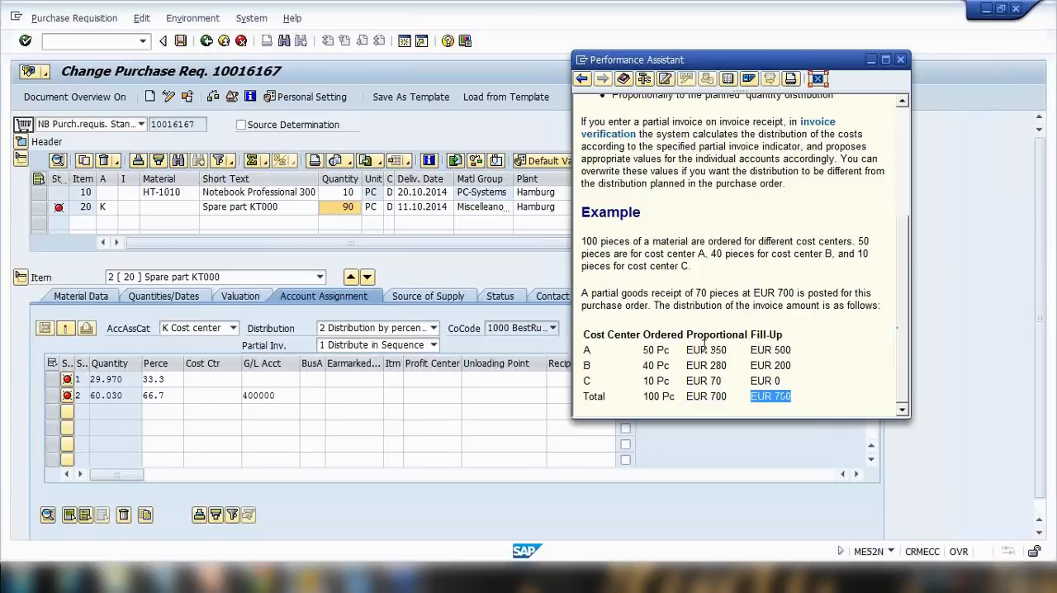
Review the partial invoice distribution options for item 20 without changing them.
click(406, 345)
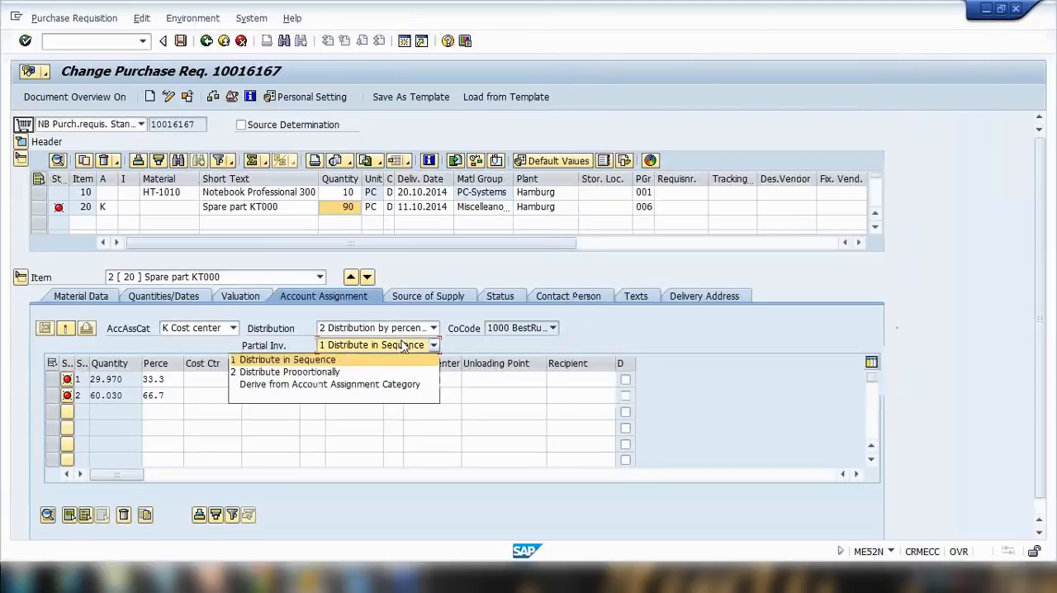
click(518, 350)
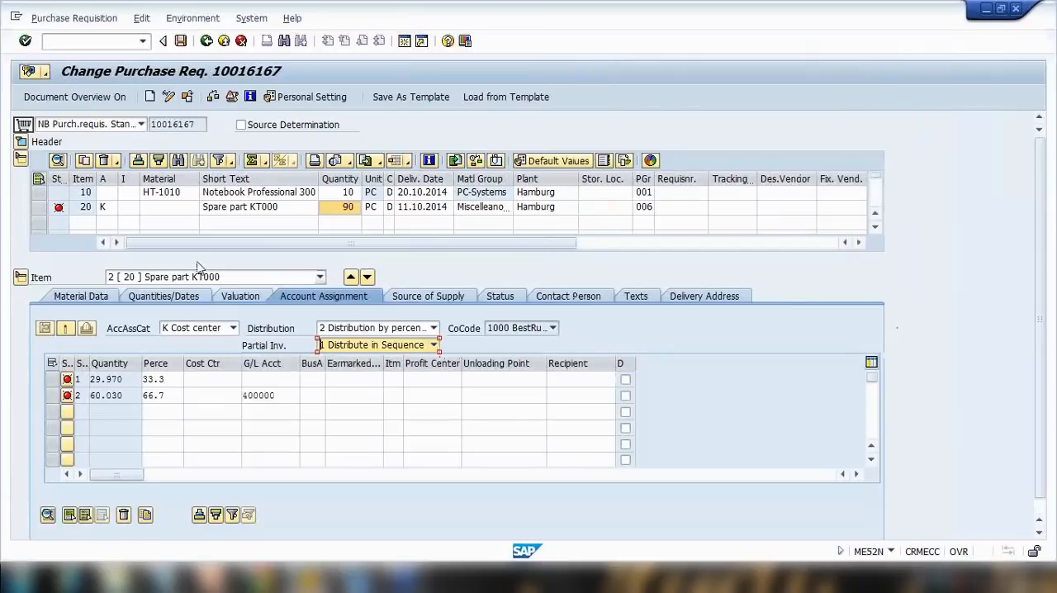
click(38, 207)
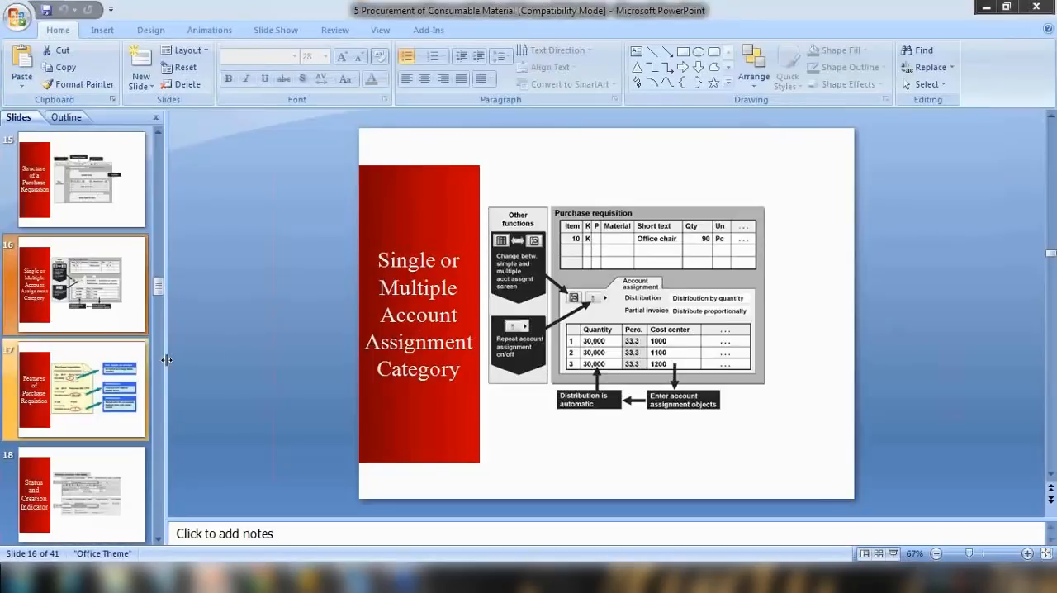
Start the PowerPoint slide show and advance to the Features of Purchase Requisition slide.
click(894, 553)
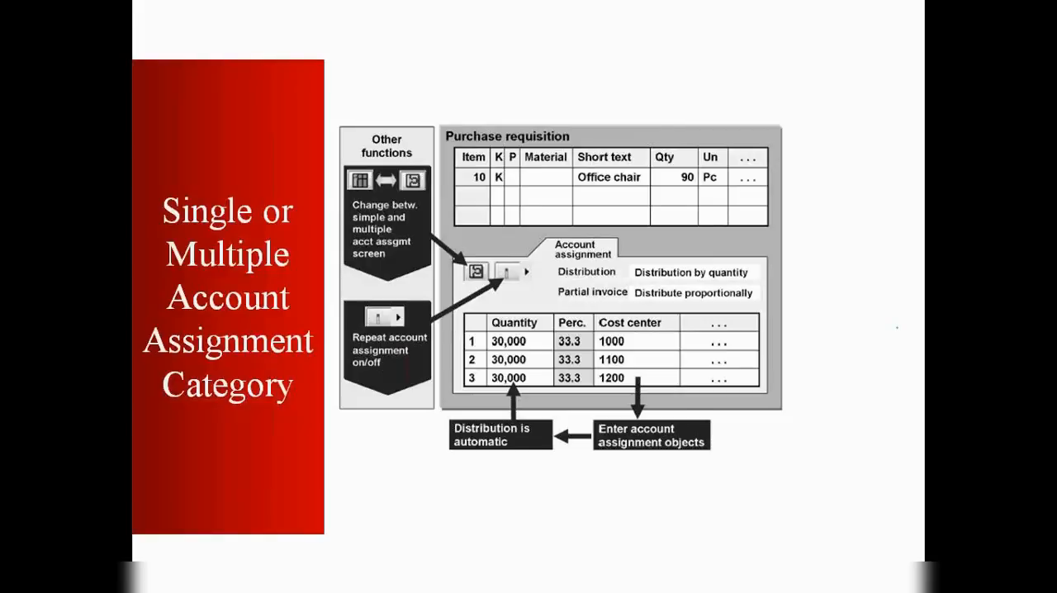
key(Right)
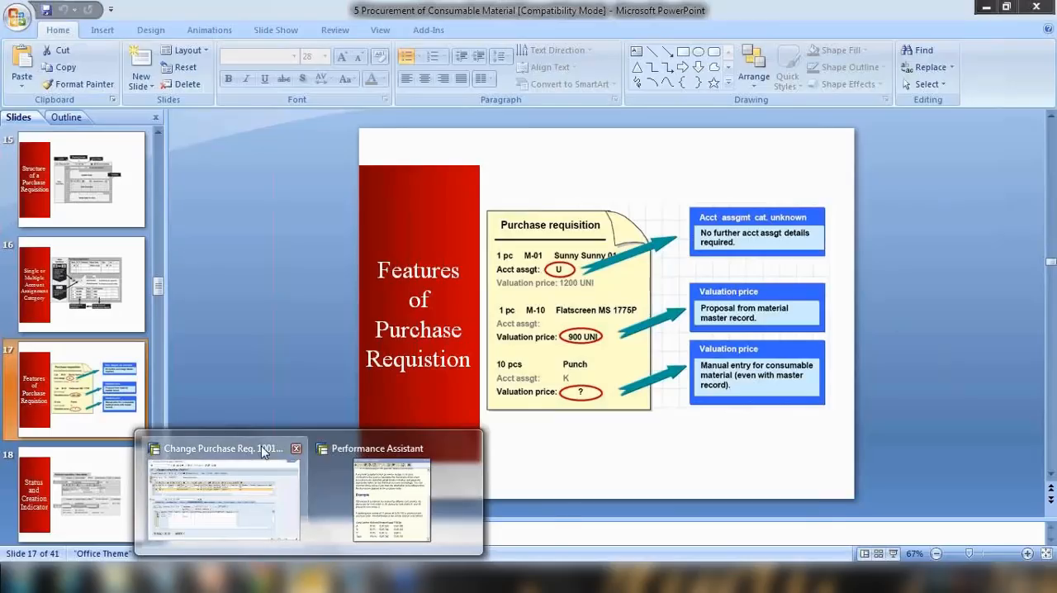
Change item 20's account assignment category to U Unknown and confirm the entry.
click(266, 512)
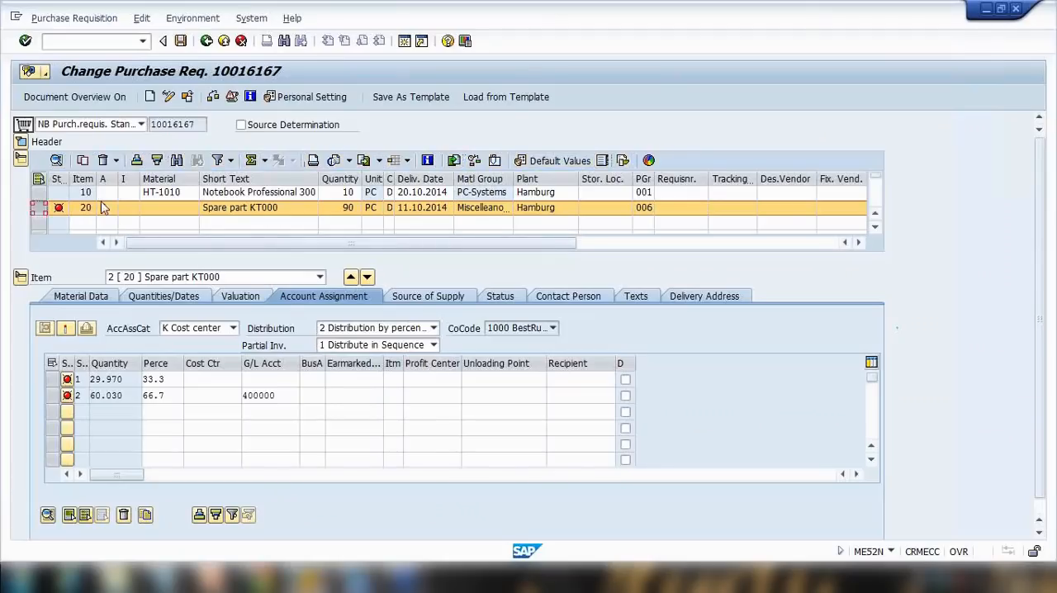
click(38, 208)
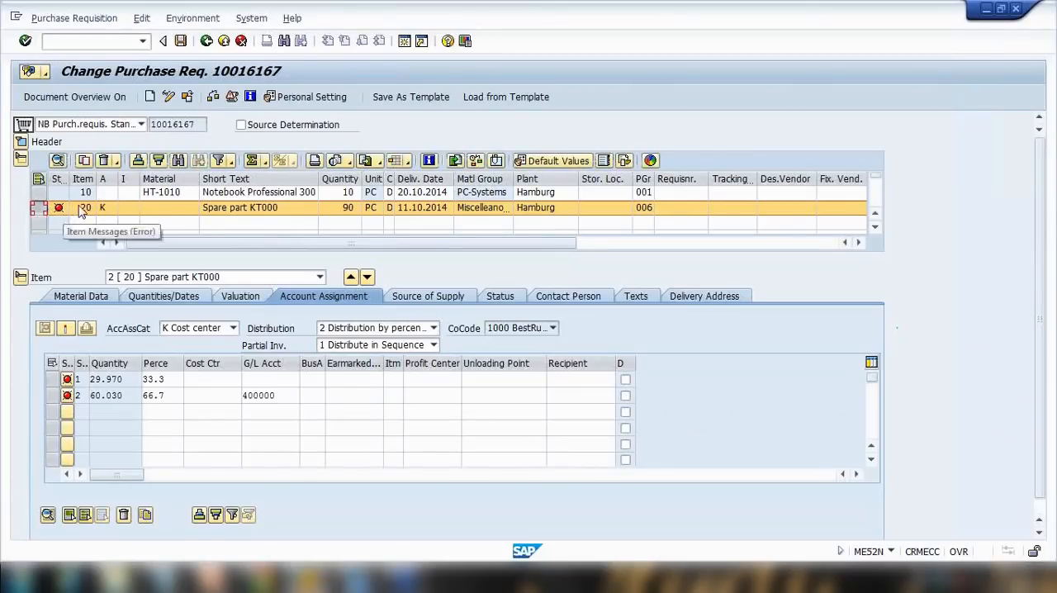
click(112, 210)
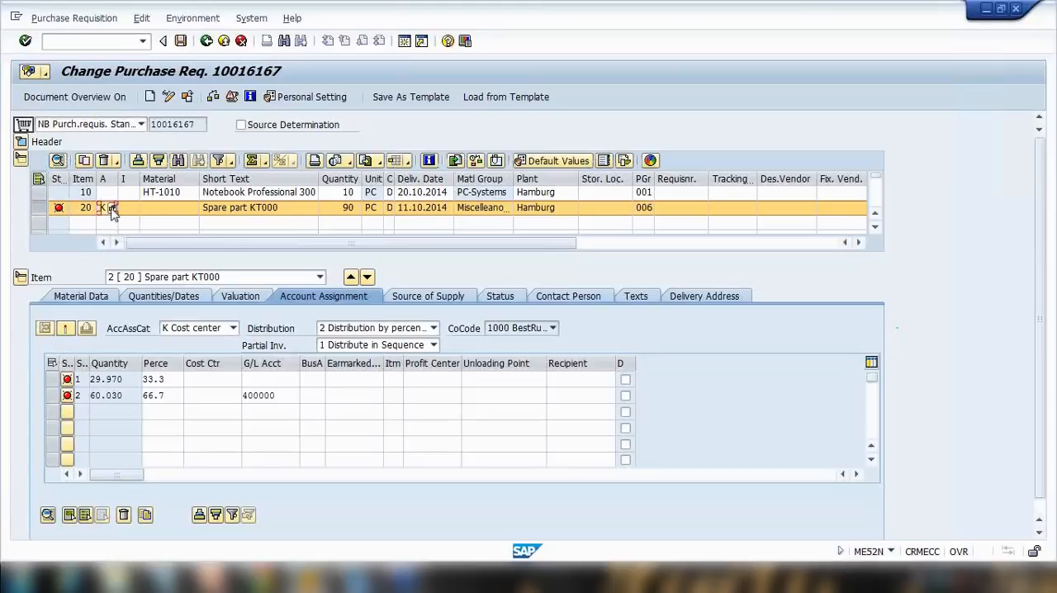
click(113, 212)
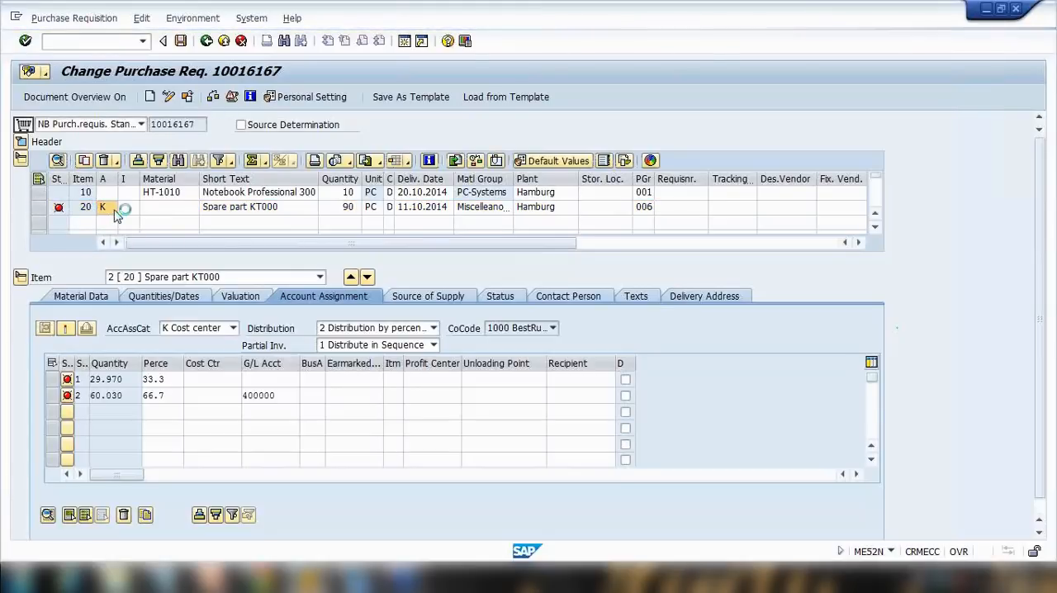
click(113, 210)
scroll(111, 226, down, 1)
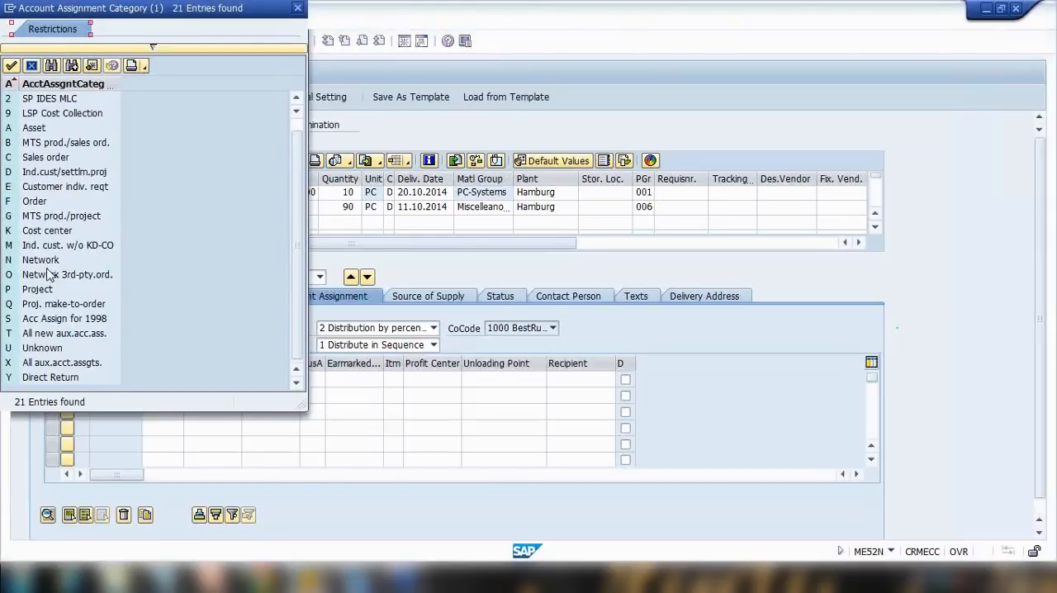
double_click(33, 346)
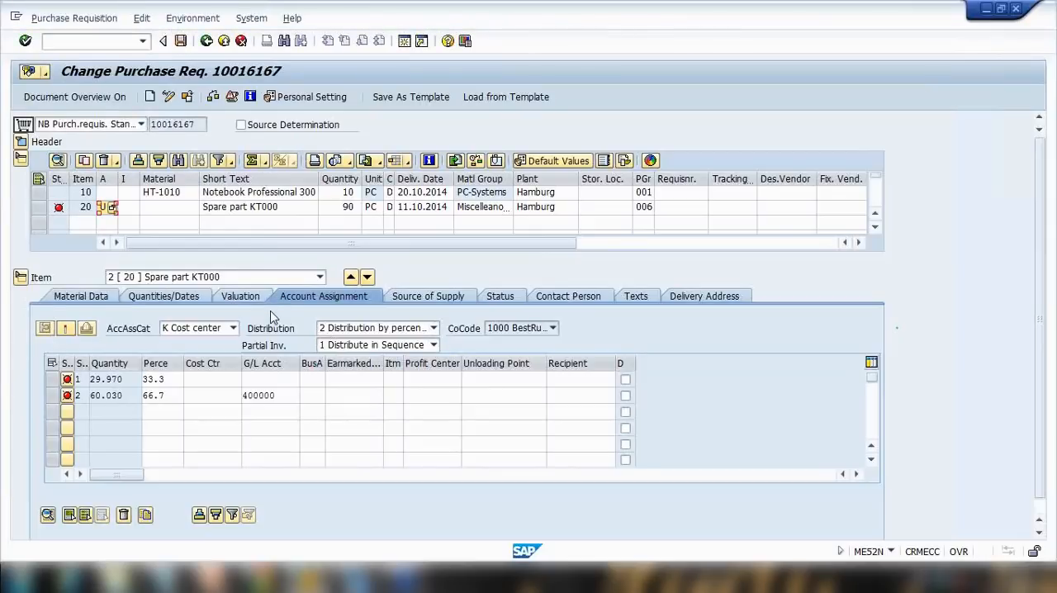
key(Return)
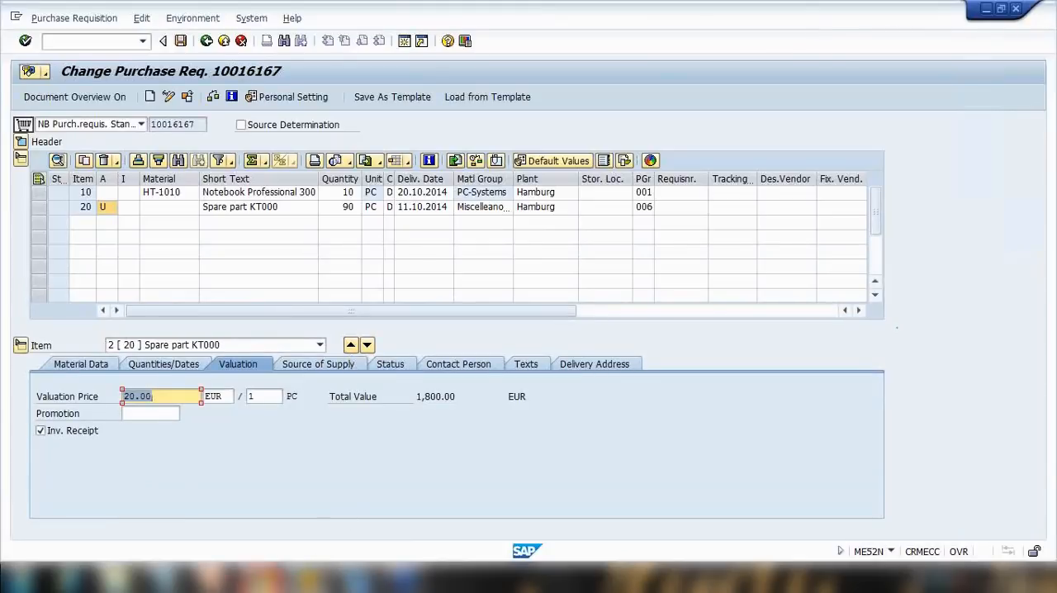
Present the Features of Purchase Requisition slide in PowerPoint slide show, then leave the show.
click(212, 578)
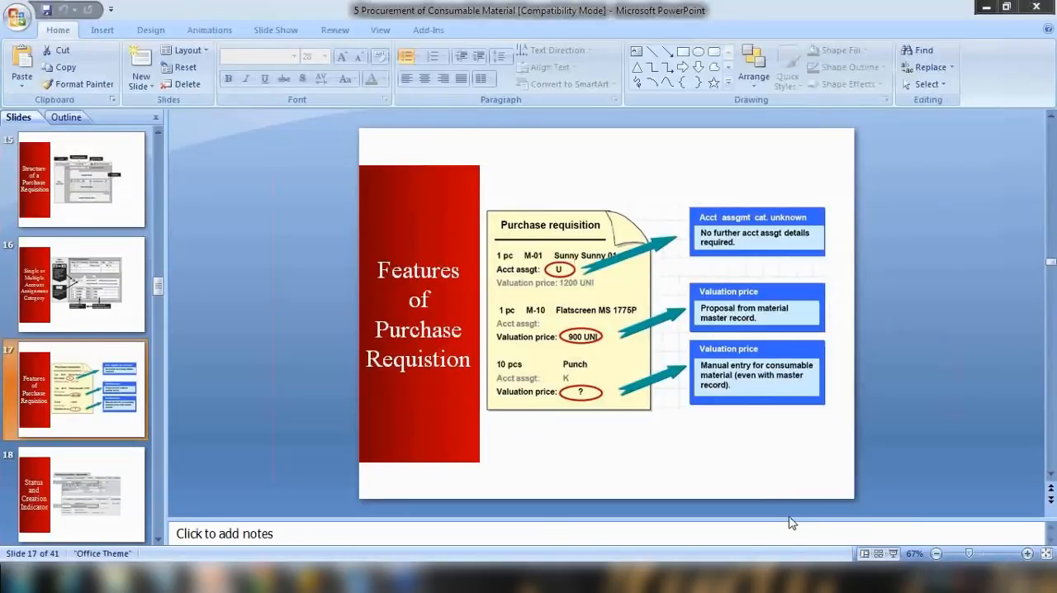
click(894, 554)
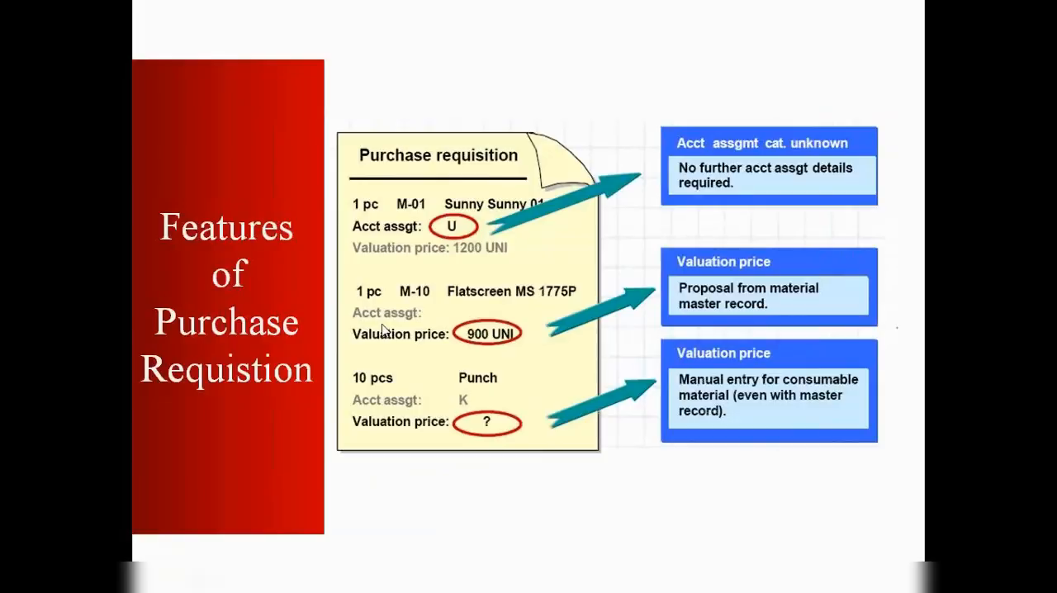
key(Escape)
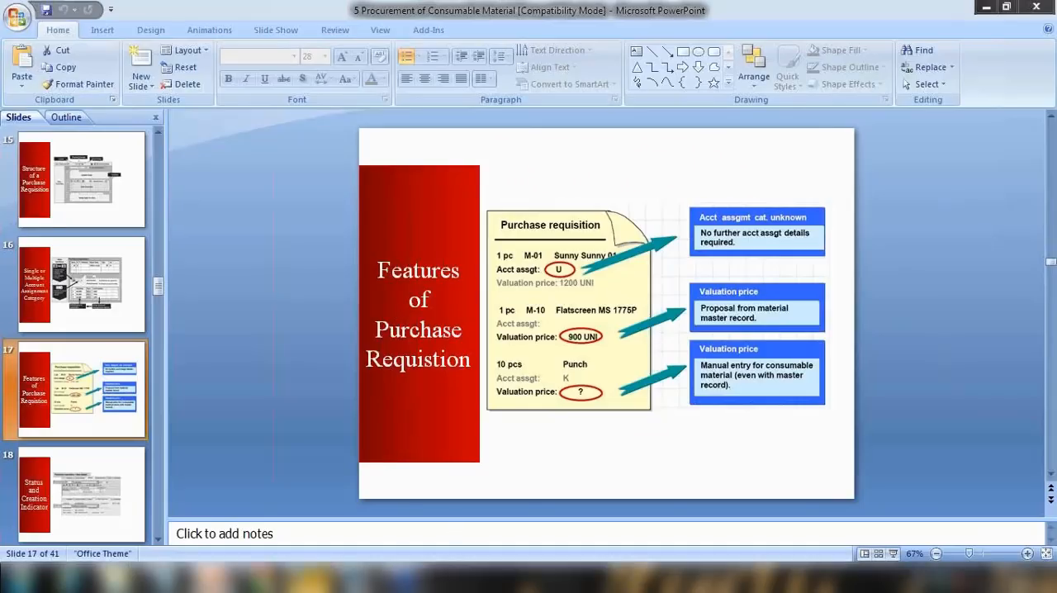
In Notepad, replace all notes with the heading Consumable Material and the line 1. Material with MM record.
click(166, 582)
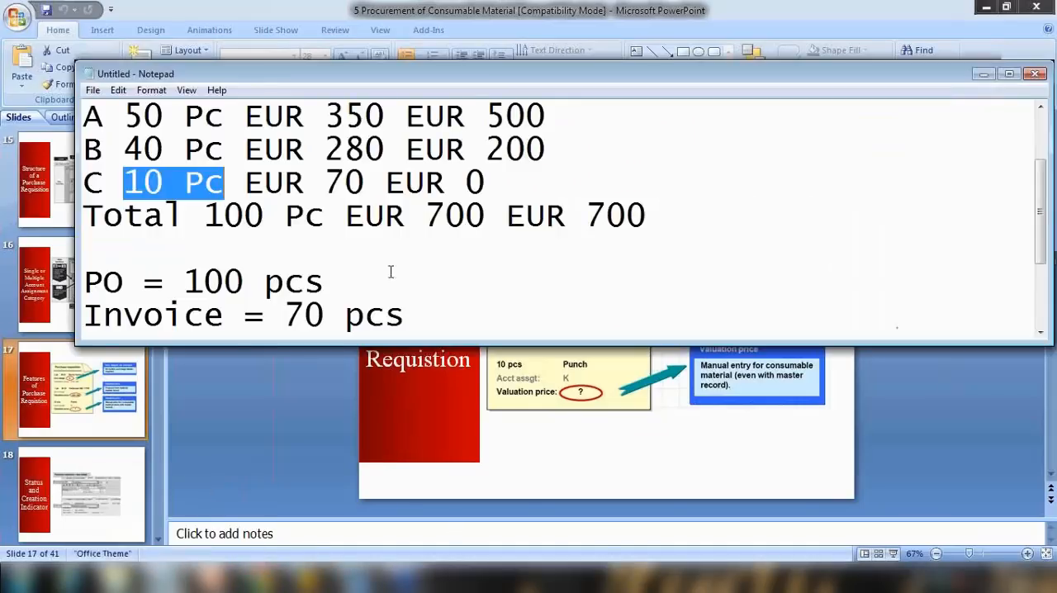
click(375, 275)
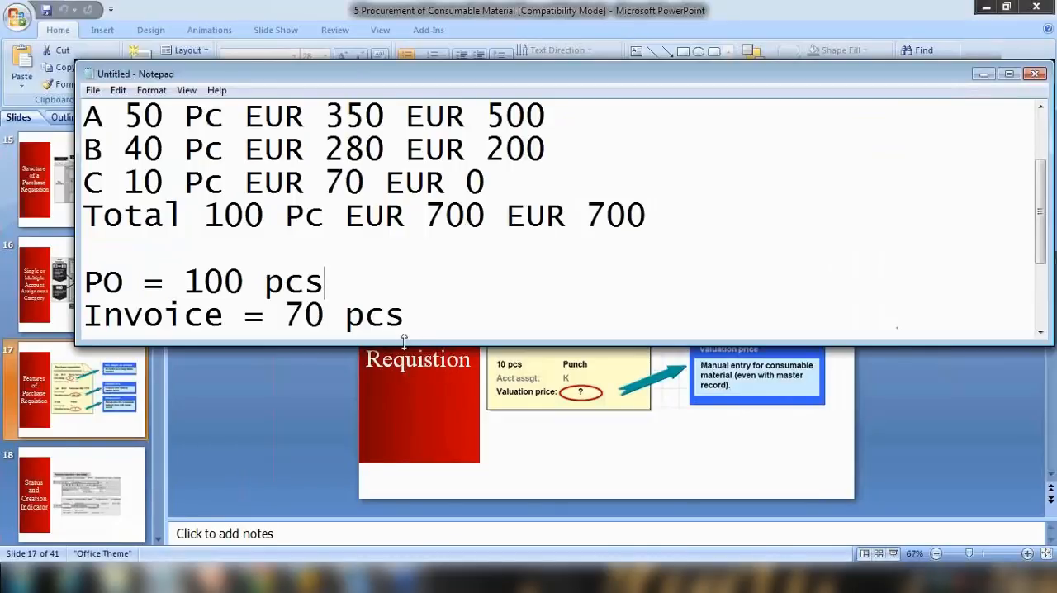
drag(404, 341, 376, 501)
key(ctrl+a)
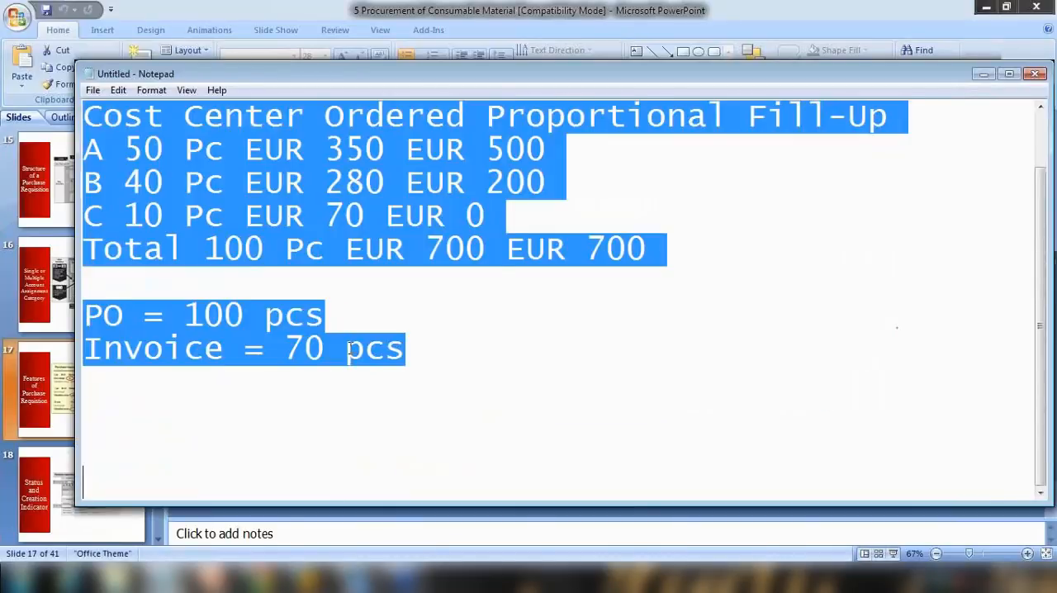
scroll(349, 348, up, 1)
text(Consu)
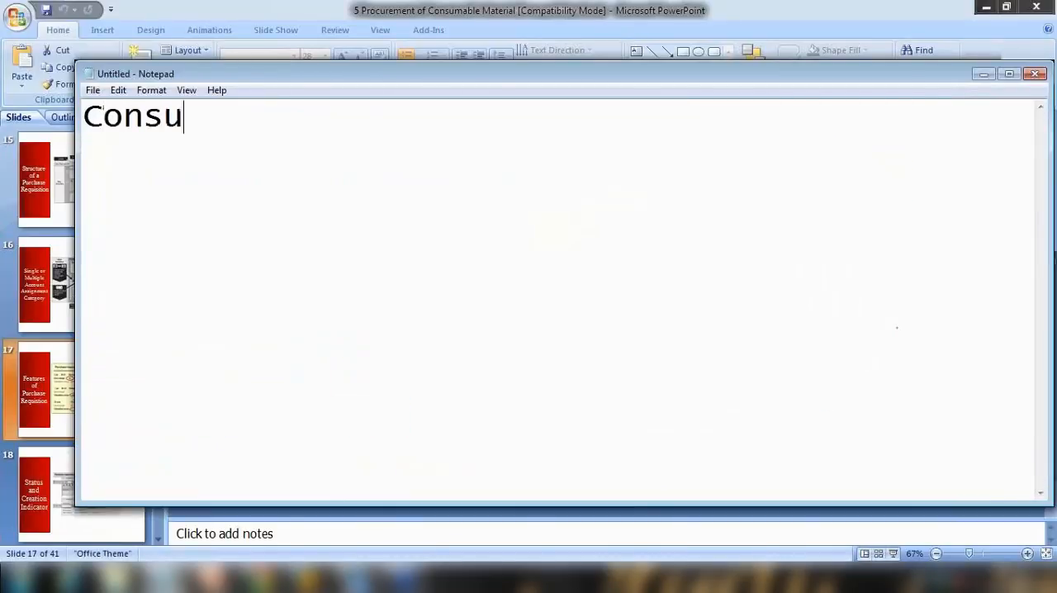
text(mable Mater)
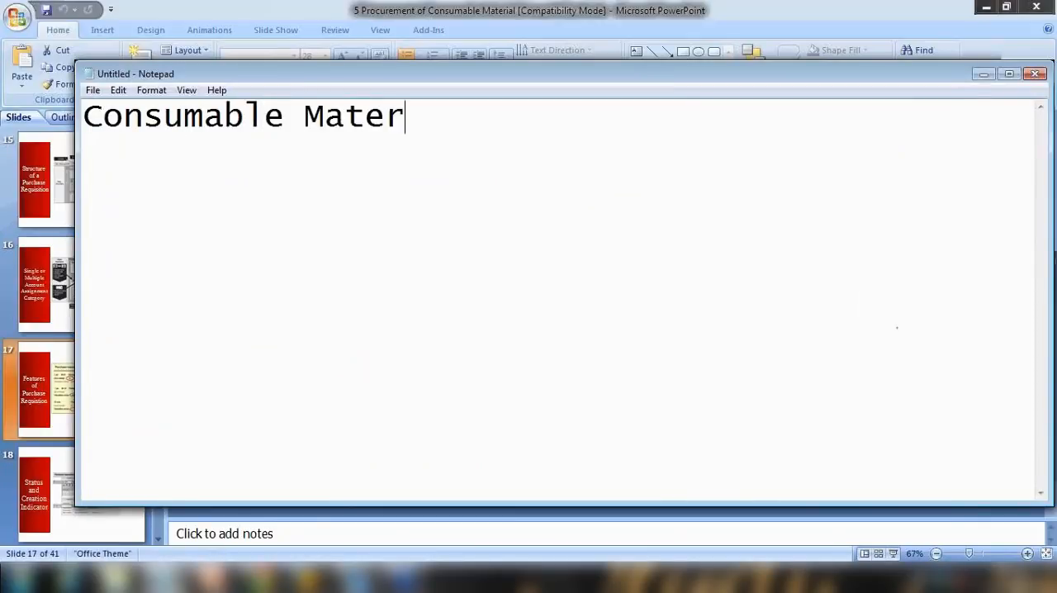
text(ial )
text(1.)
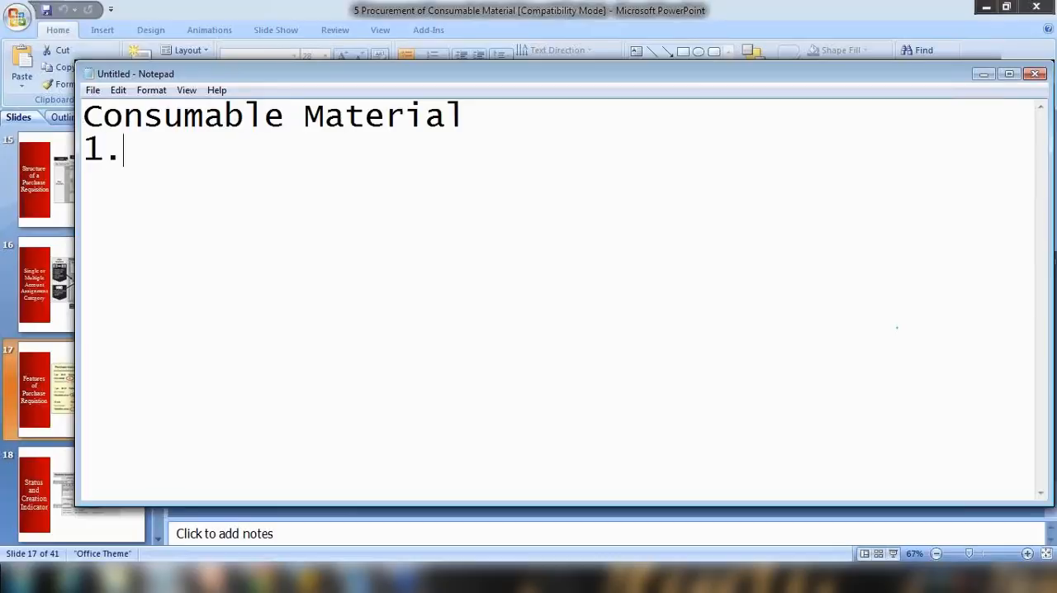
text( Ma)
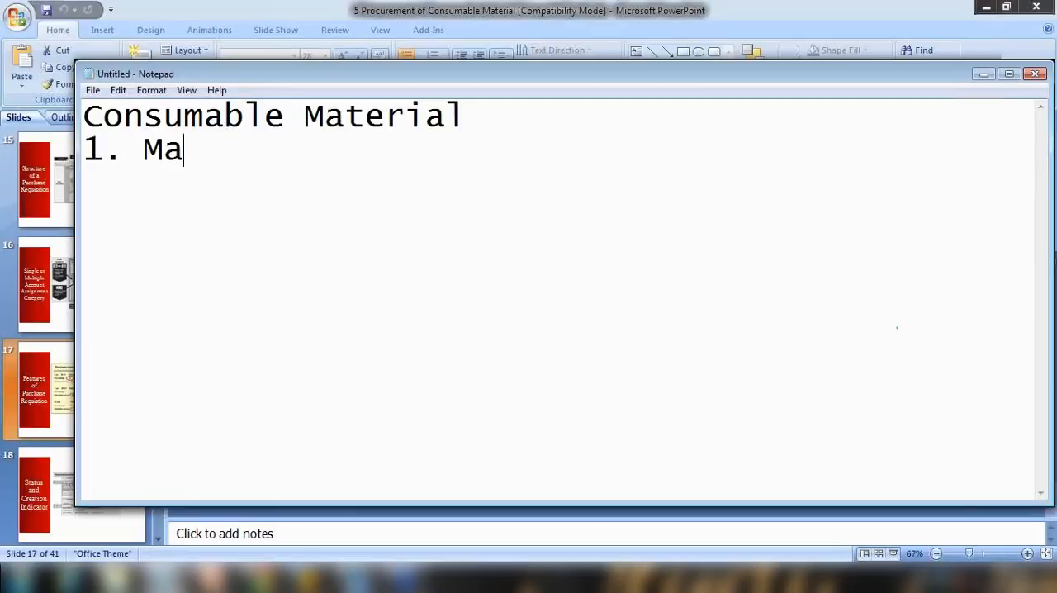
text(terial wit)
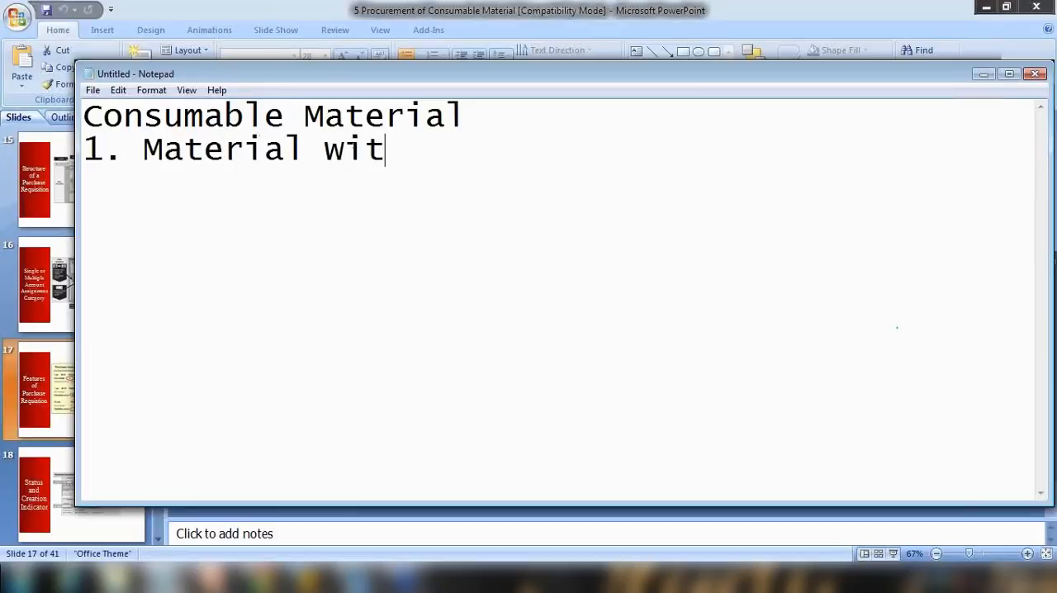
text(h MM record)
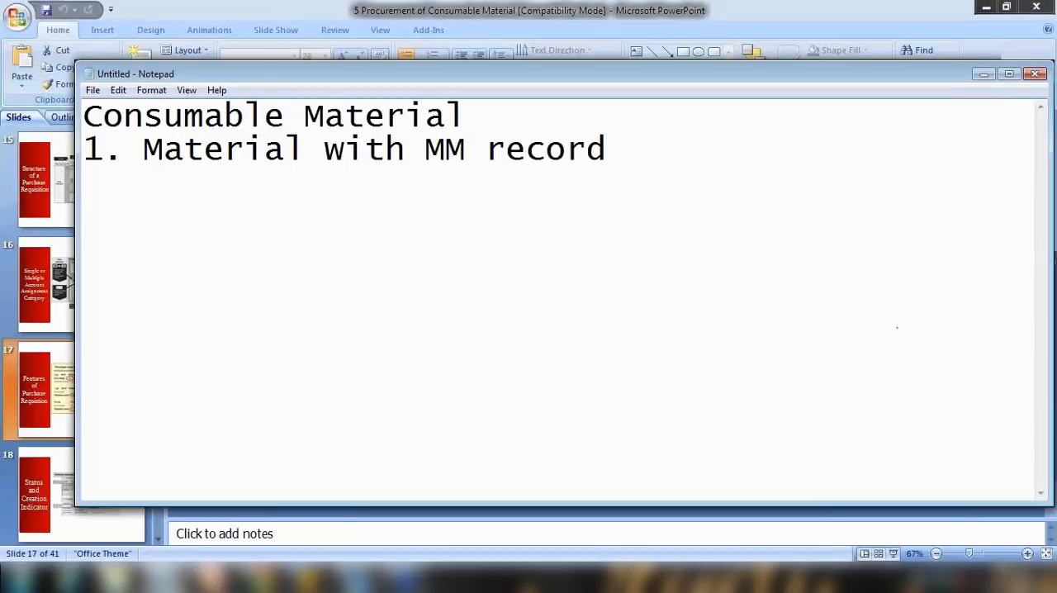
key(Return)
Add the line 2. Text material (without MM record) and highlight the phrase Material with MM record.
text(2. Text)
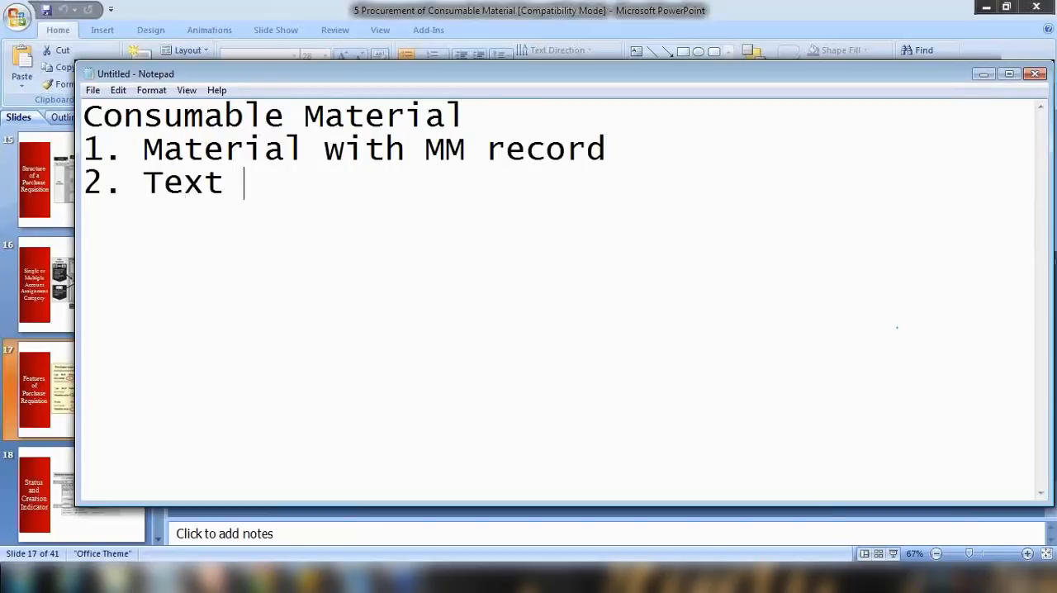
text( materu)
key(BackSpace)
text(i)
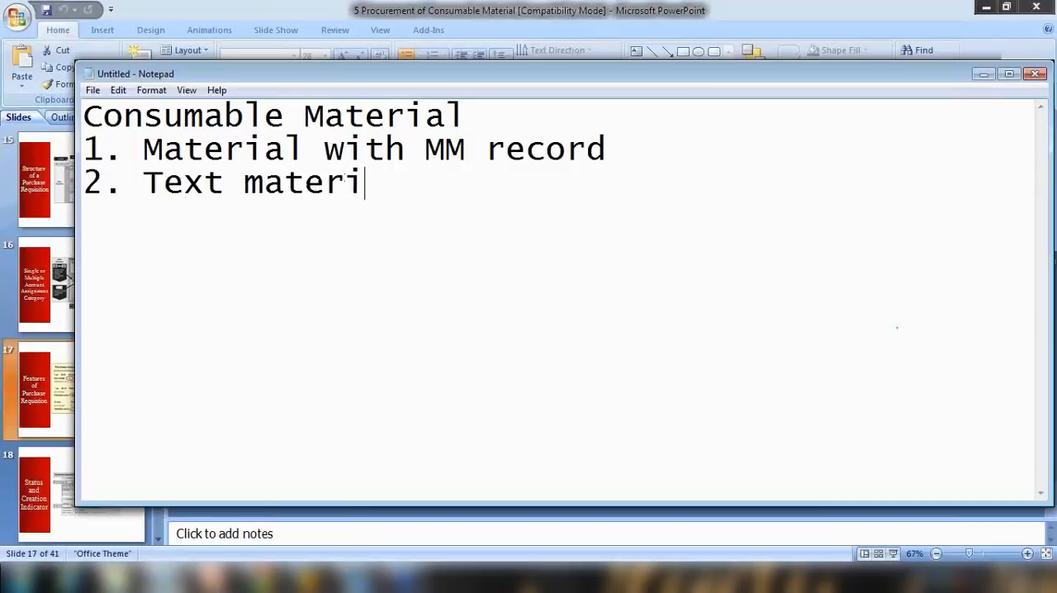
text(al (with)
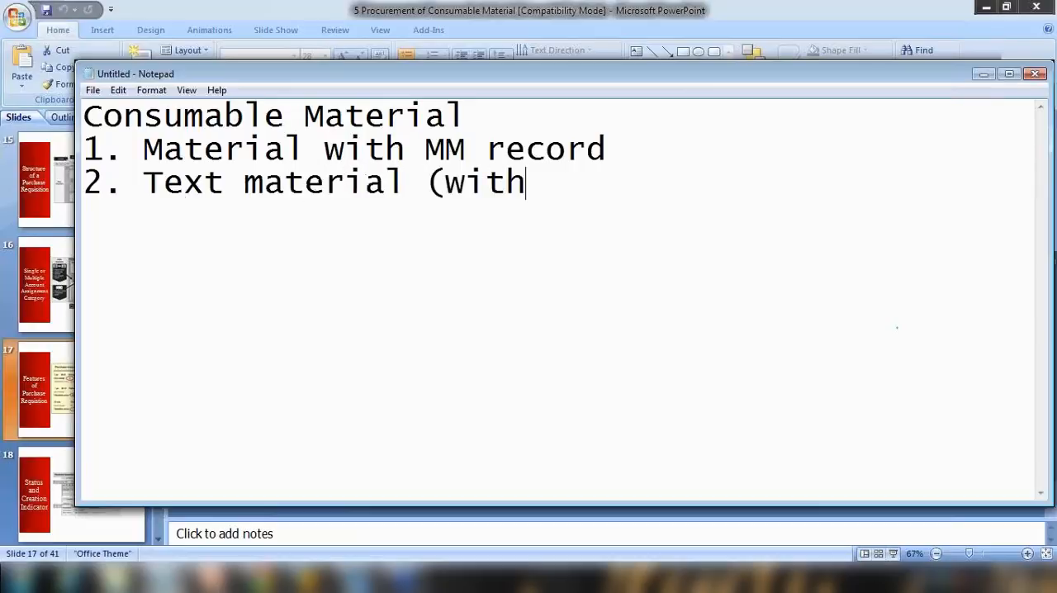
text(out mat)
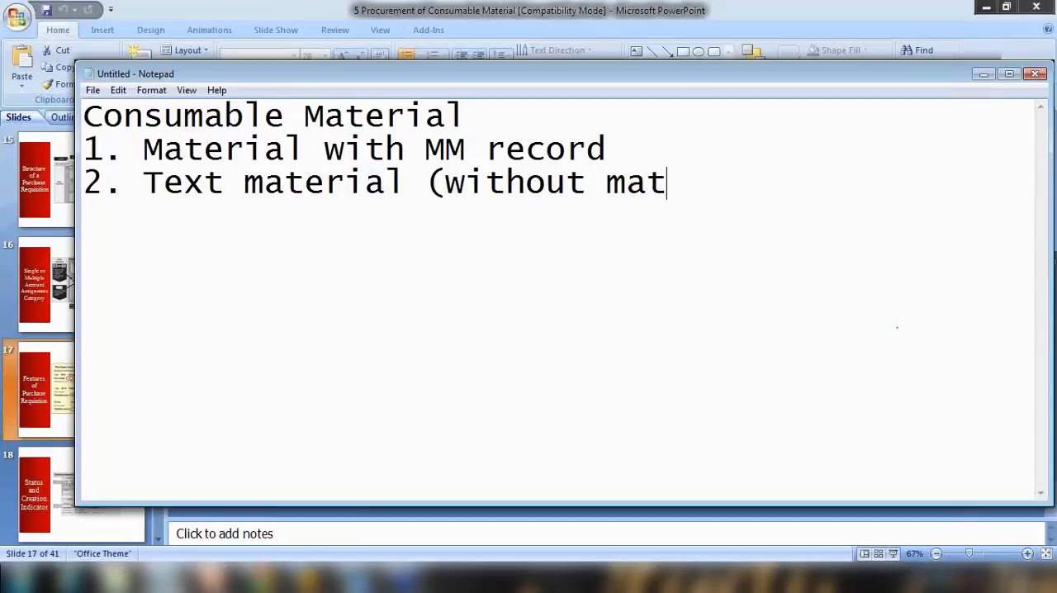
key(BackSpace)
key(BackSpace)
key(BackSpace)
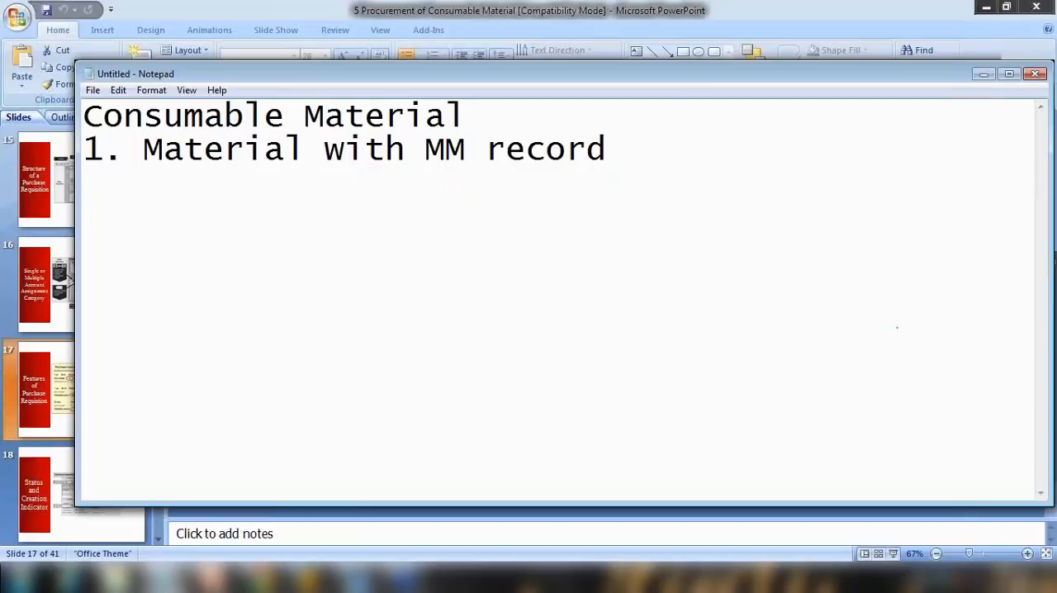
text(MM record))
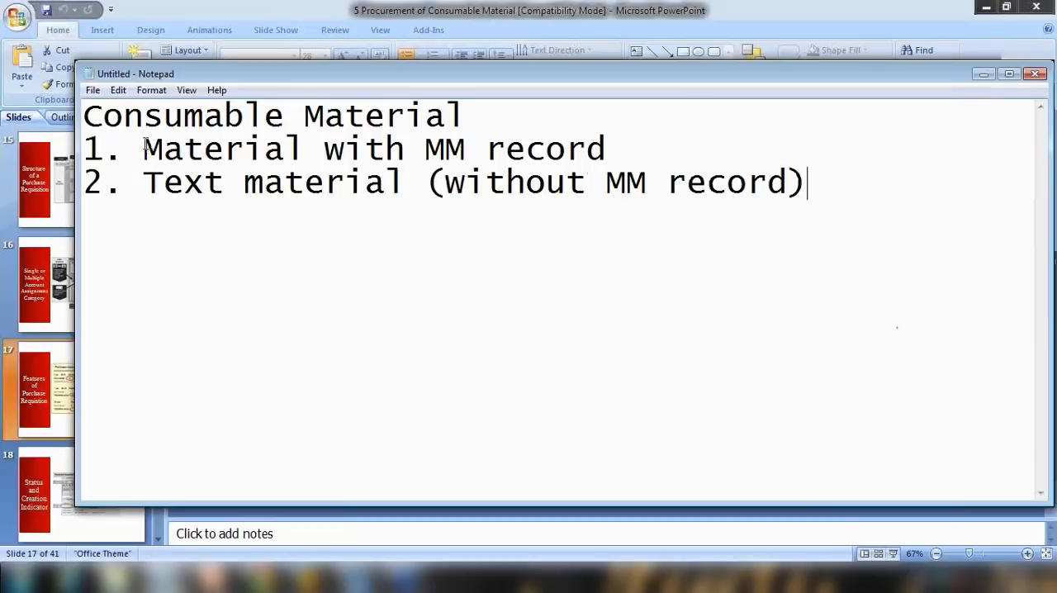
drag(143, 148, 595, 149)
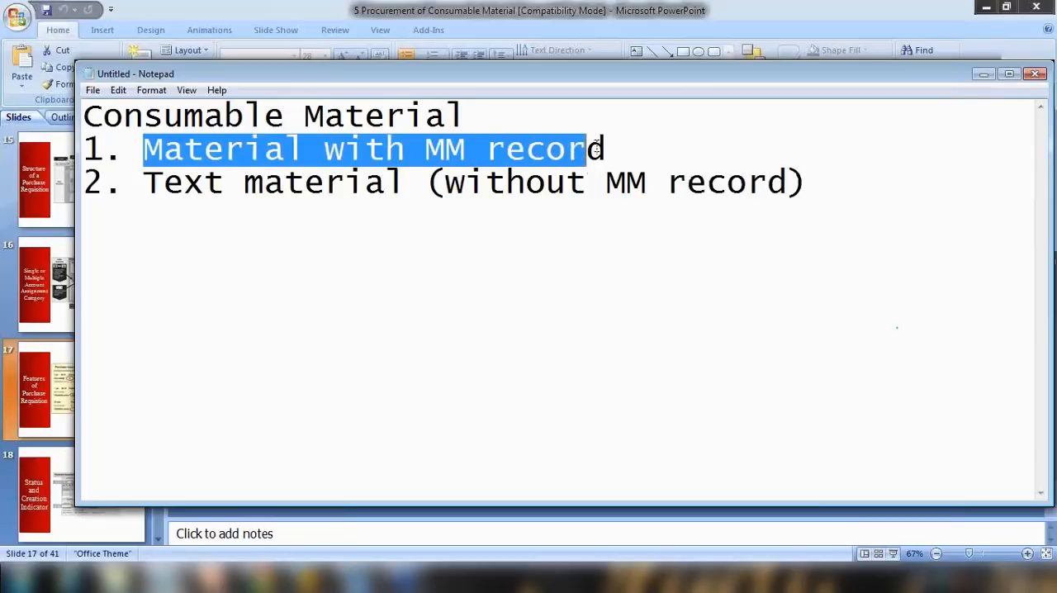
Show the Features of Purchase Requisition slide again in PowerPoint slide show, then leave the show.
click(650, 538)
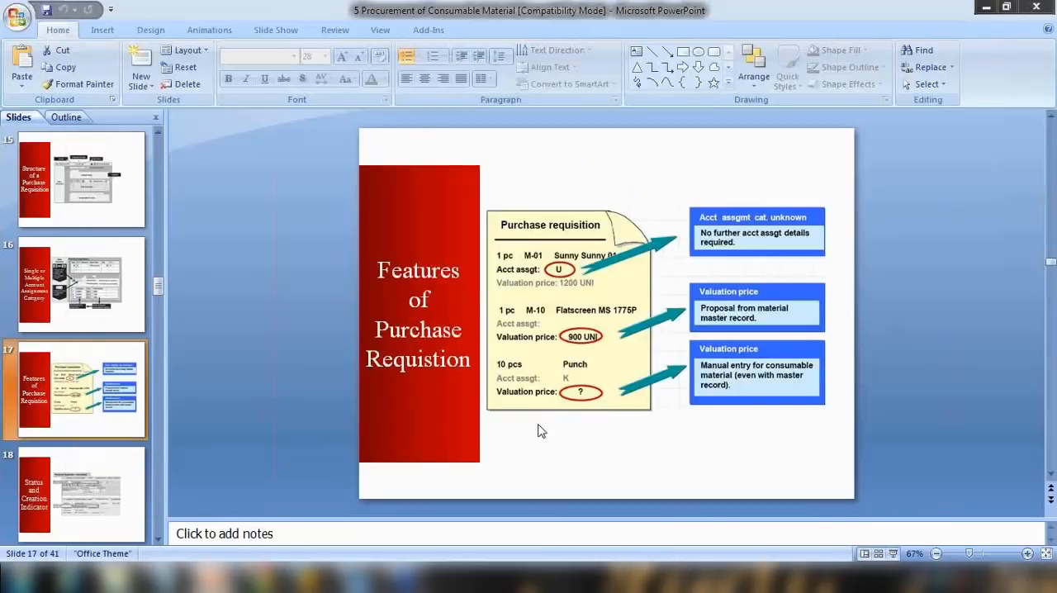
click(892, 554)
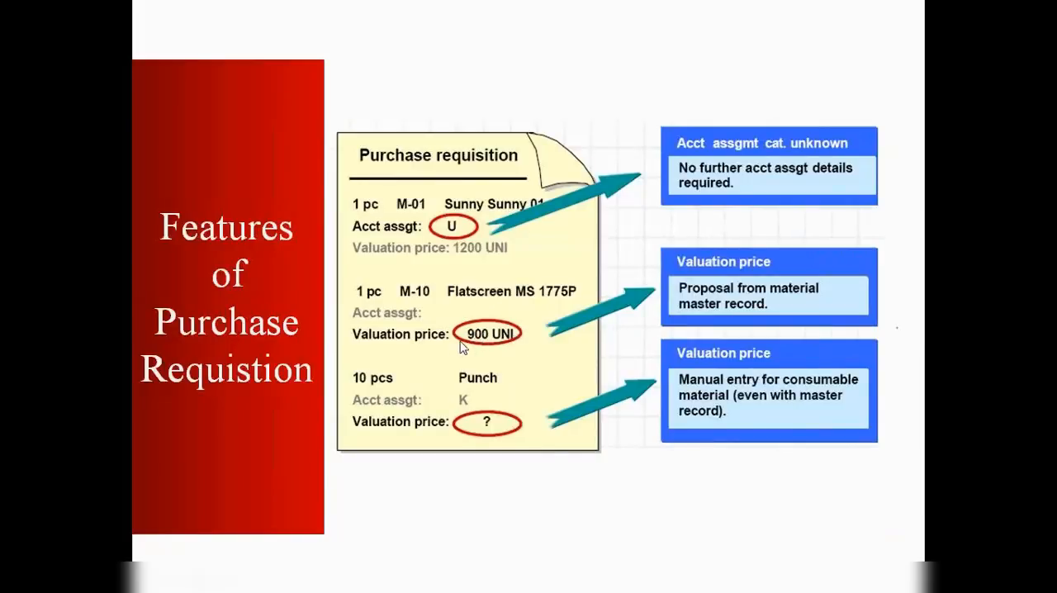
key(Escape)
mouse_move(307, 578)
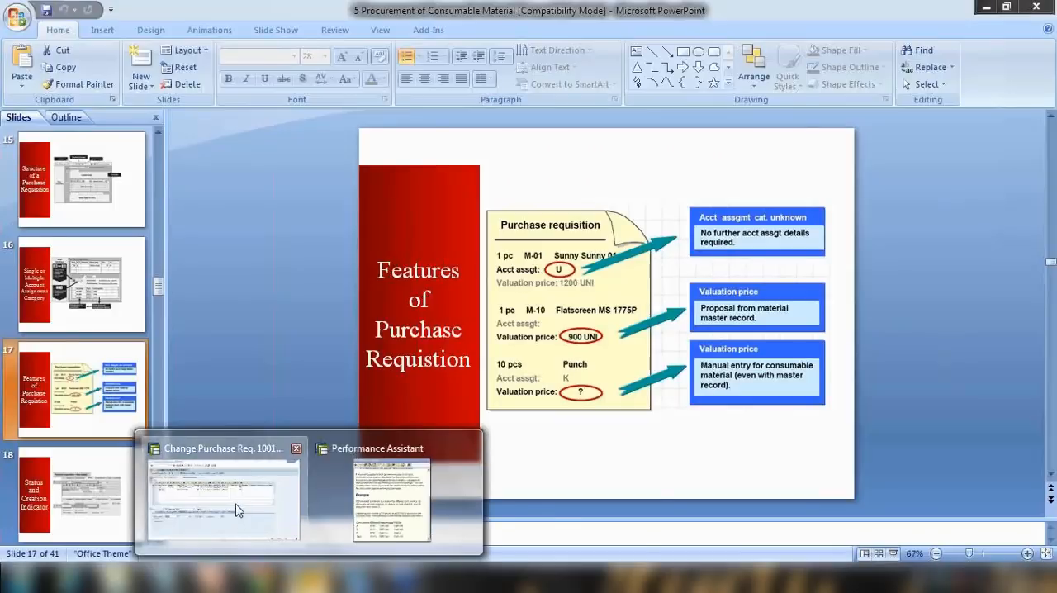
Return to the purchase requisition and add a new item, searching materials of type NLAG and choosing WL-1000 Shafting assembly.
click(235, 520)
click(102, 239)
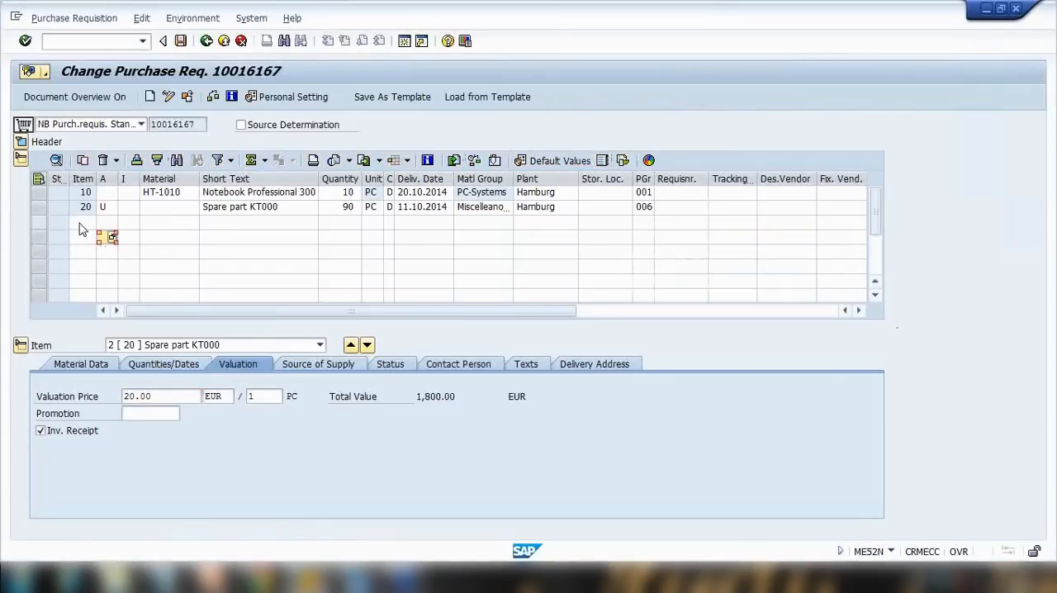
click(85, 224)
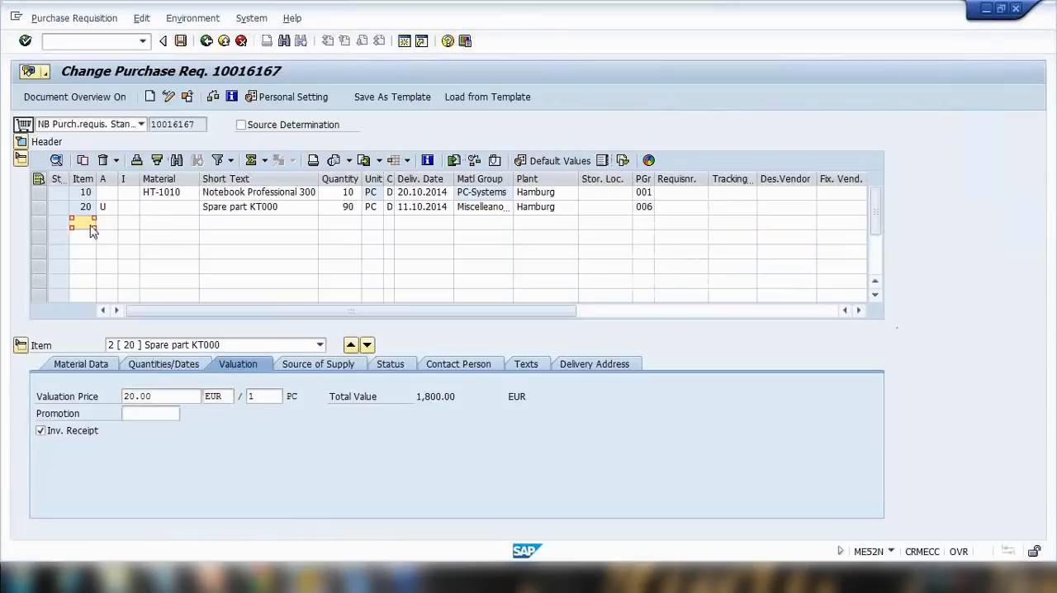
click(153, 226)
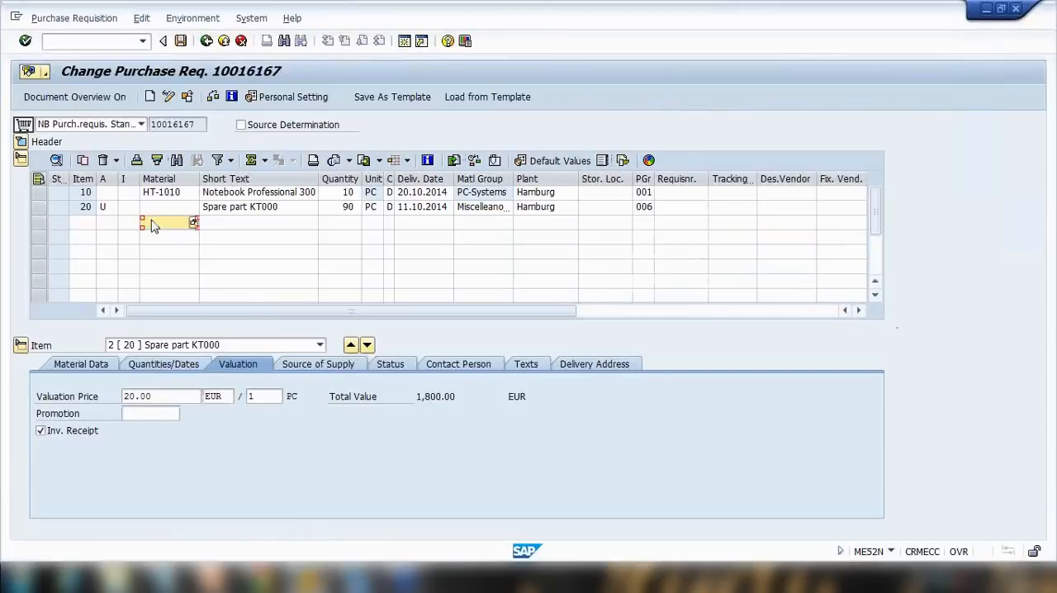
text(W)
click(193, 222)
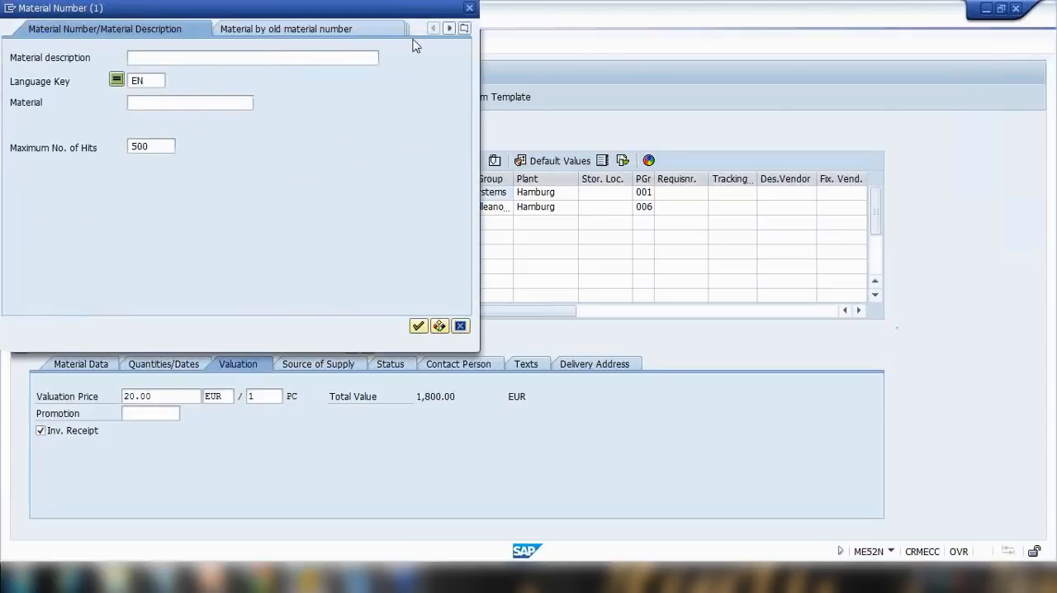
click(464, 28)
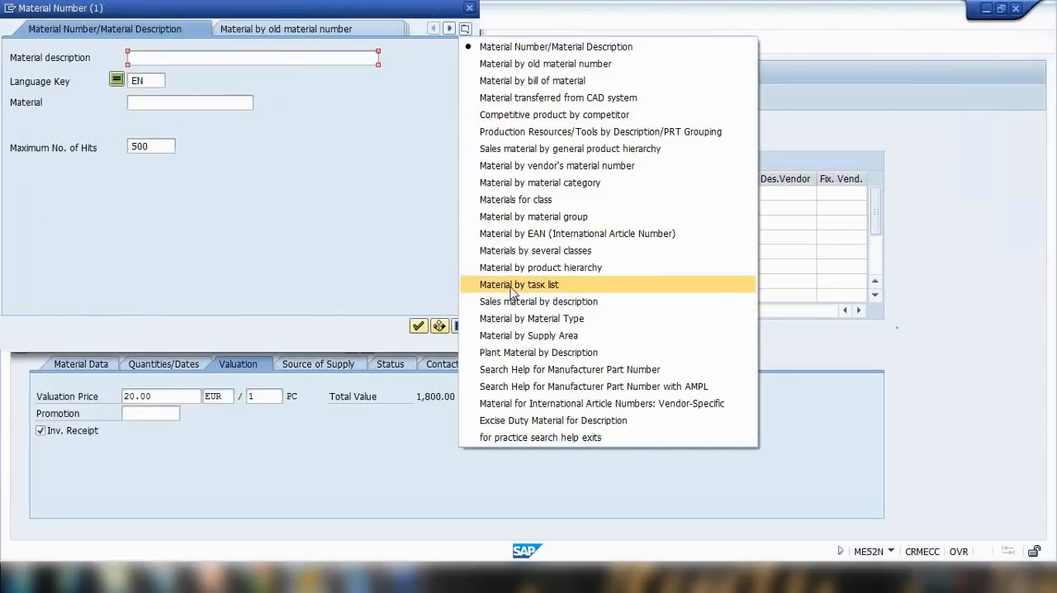
click(529, 316)
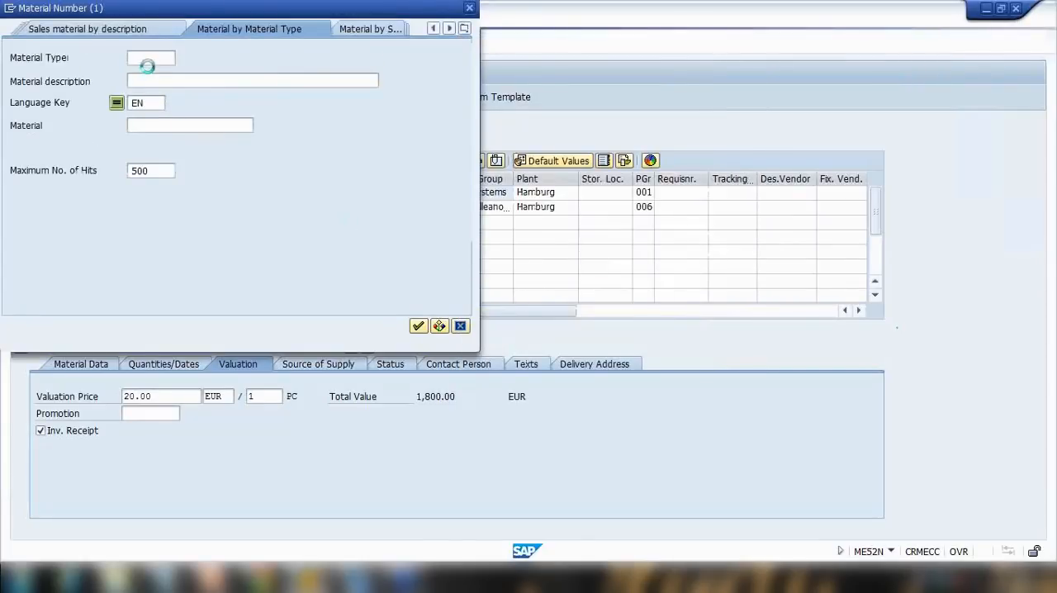
text(nla)
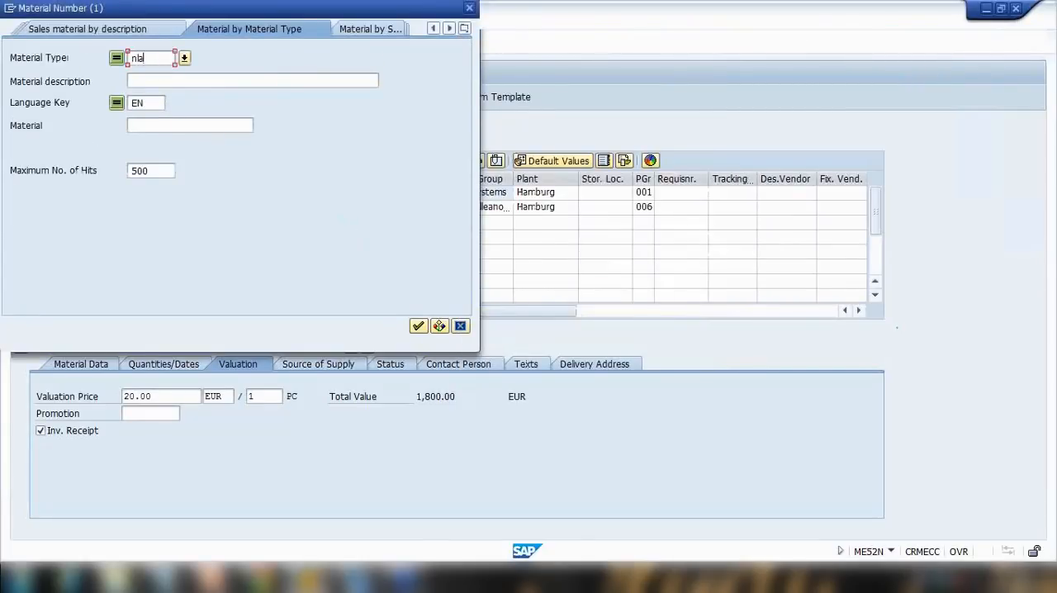
text(g)
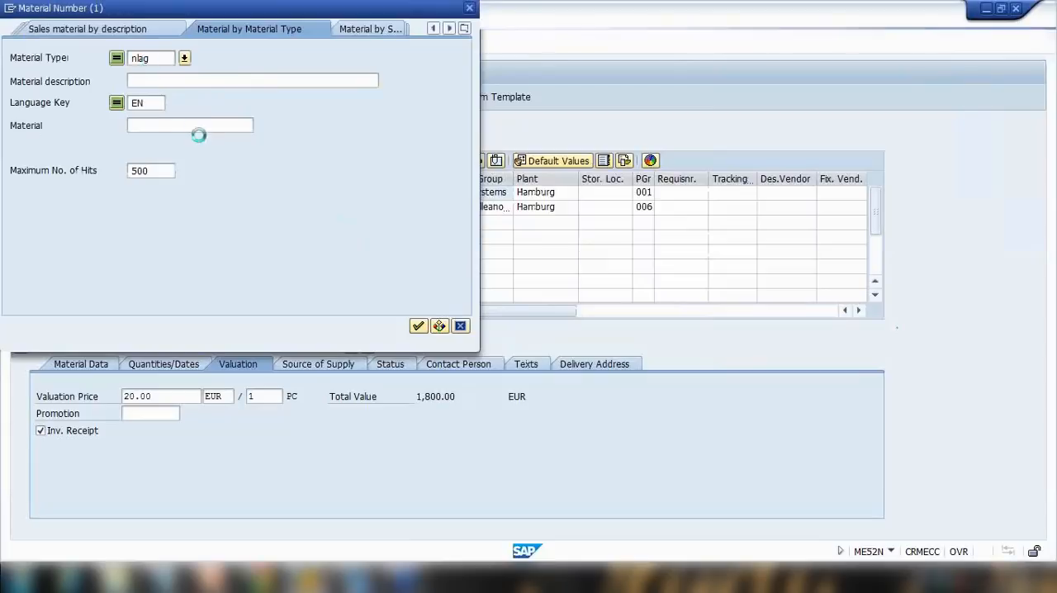
key(Return)
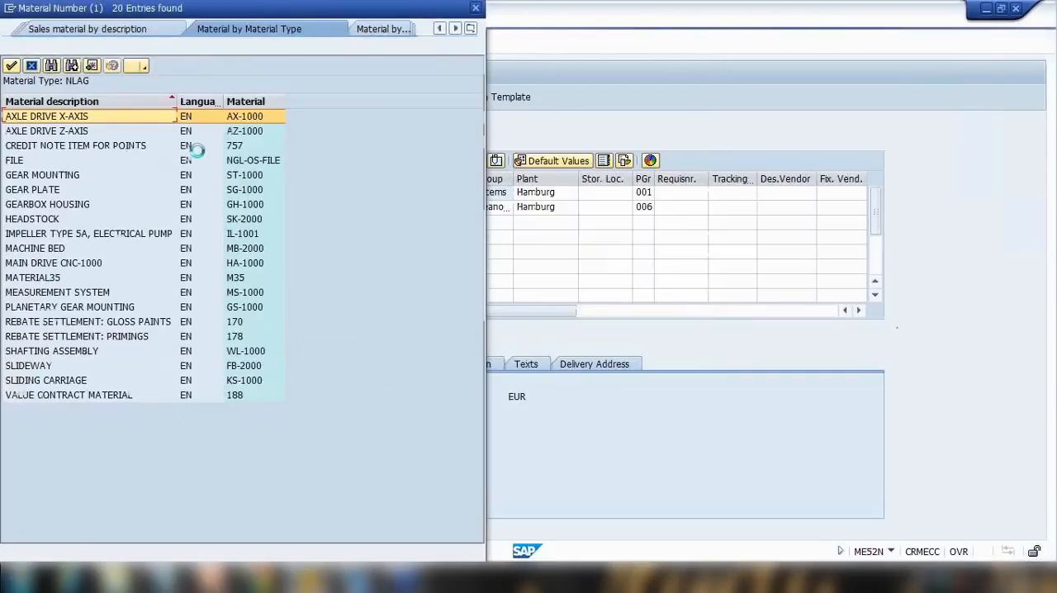
double_click(244, 352)
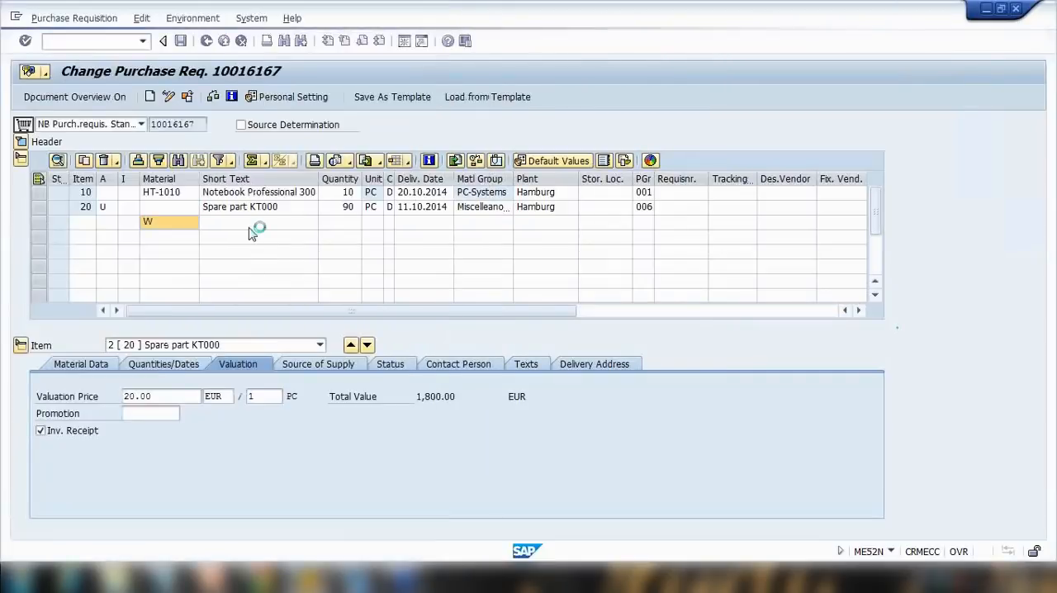
Enter quantity 1.000 for the WL-1000 item, confirm it, and inspect its valuation price.
click(345, 223)
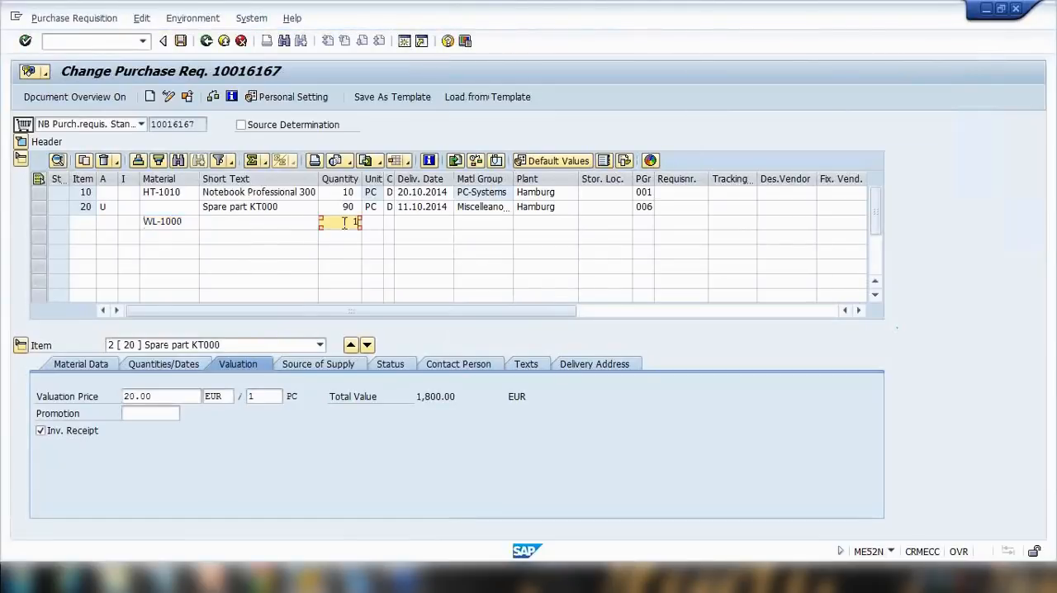
text(1.000)
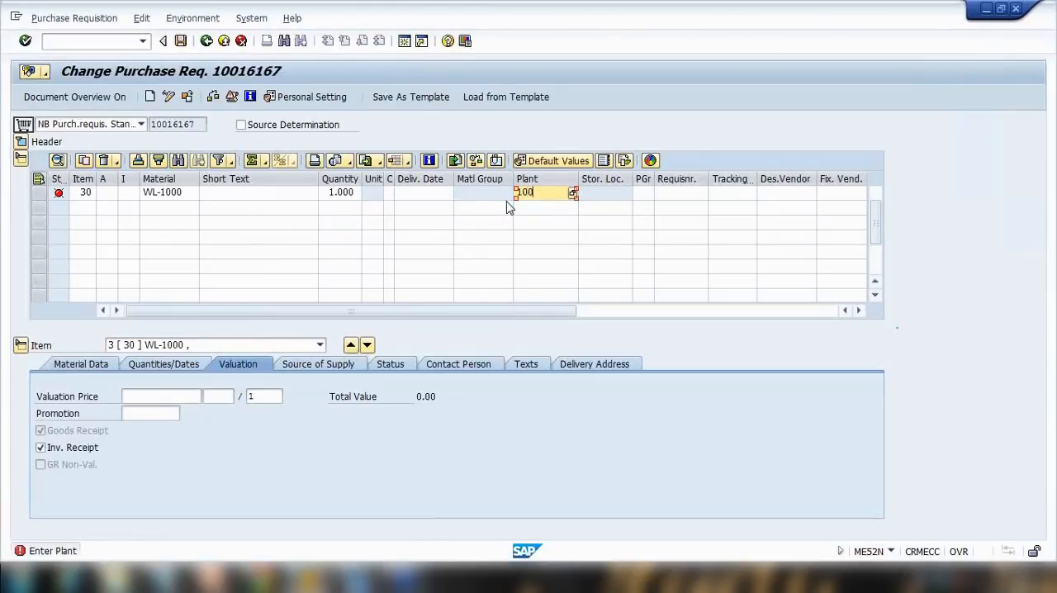
key(Return)
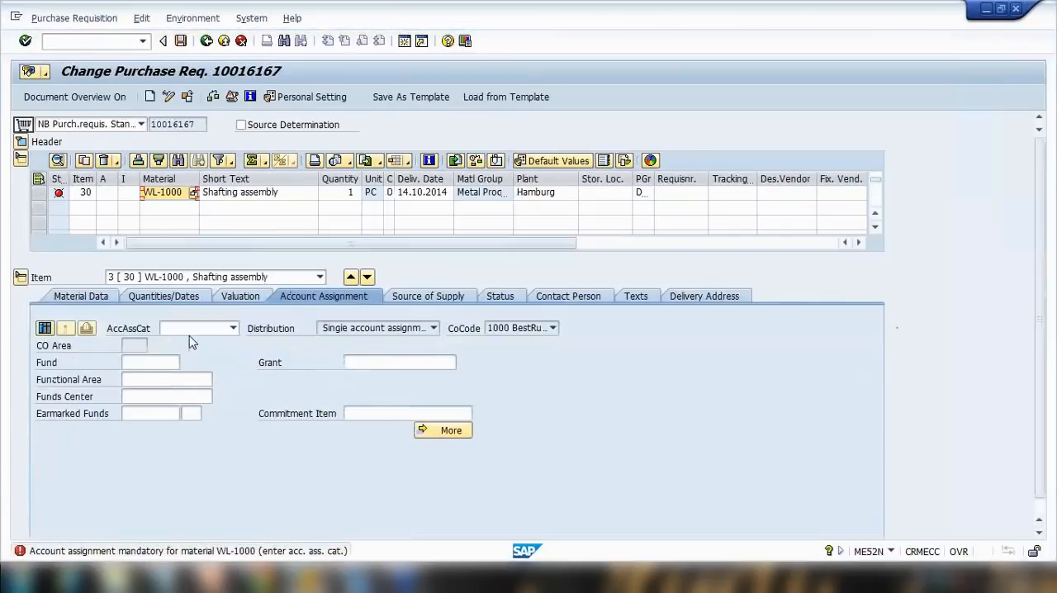
click(242, 297)
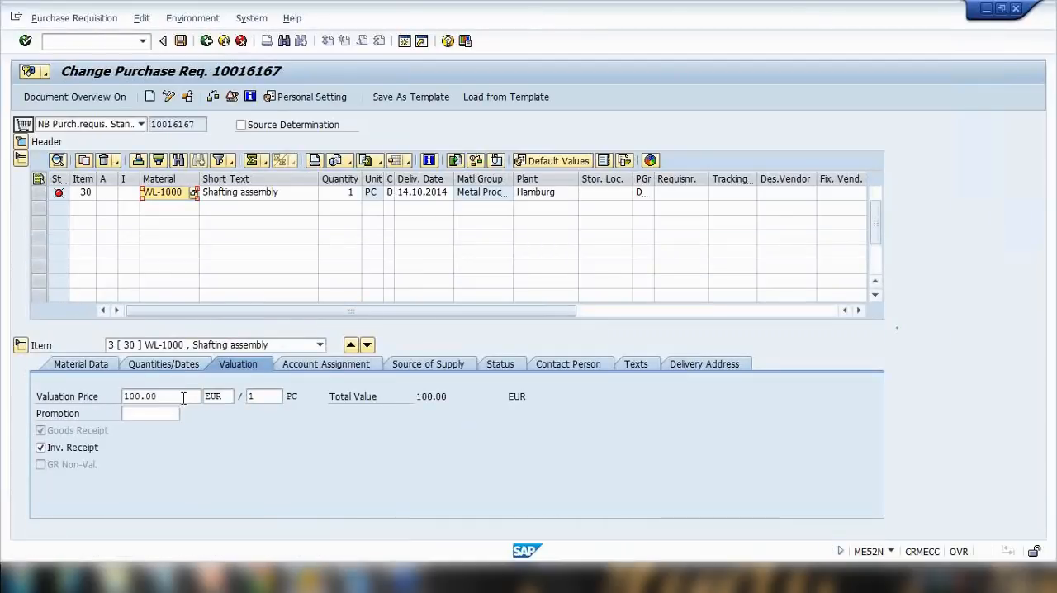
drag(166, 397, 4, 389)
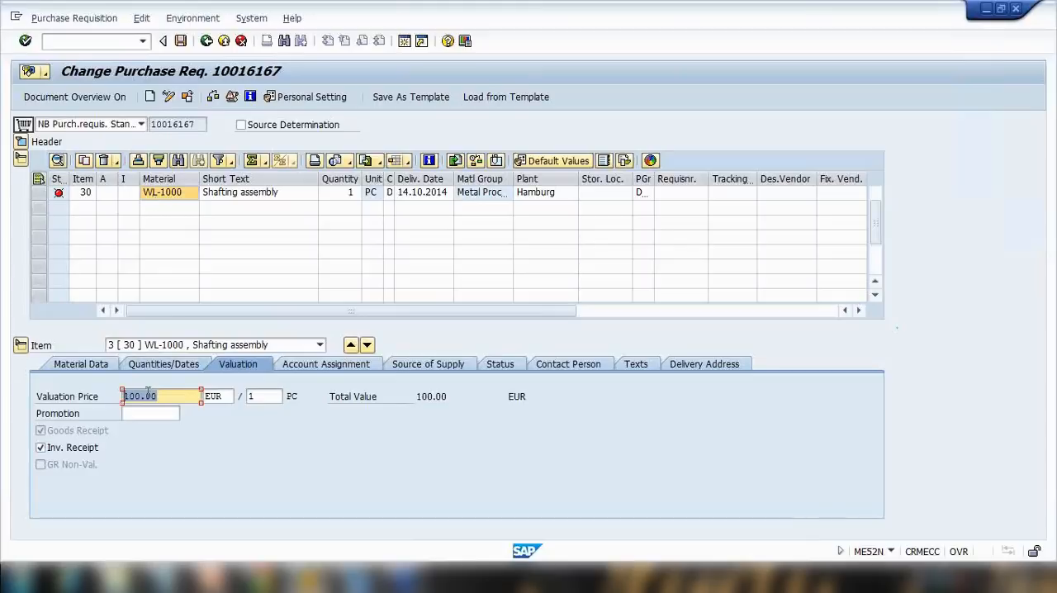
Open a new session and start MM02 to change material WL-1000.
click(404, 40)
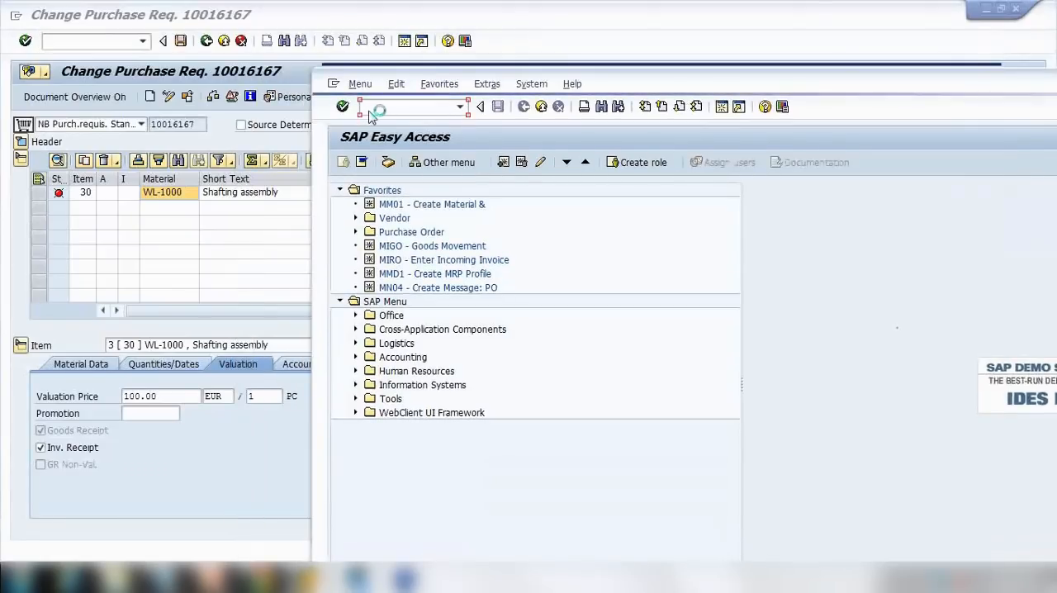
text(MM0)
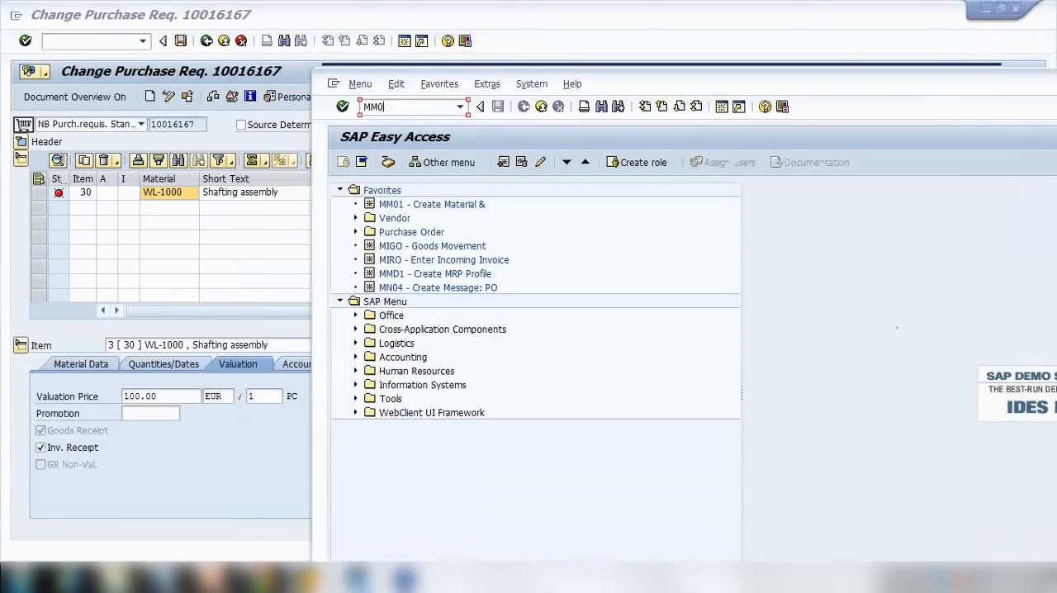
text(2)
key(Return)
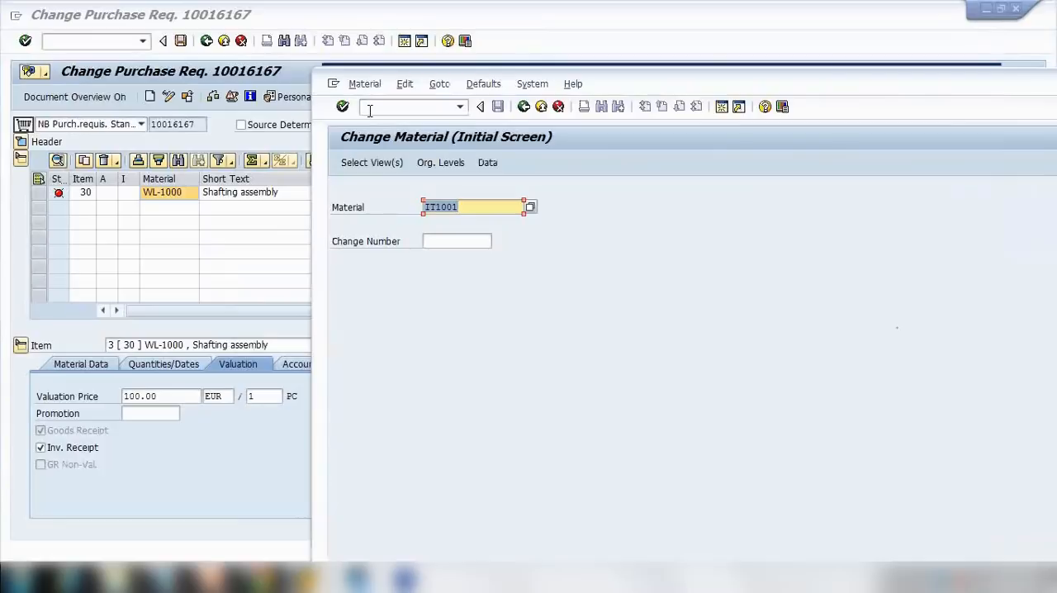
text(WL-1000)
key(Return)
Clear the storage location, sales organization and distribution channel from the organizational levels and continue to the views.
key(Return)
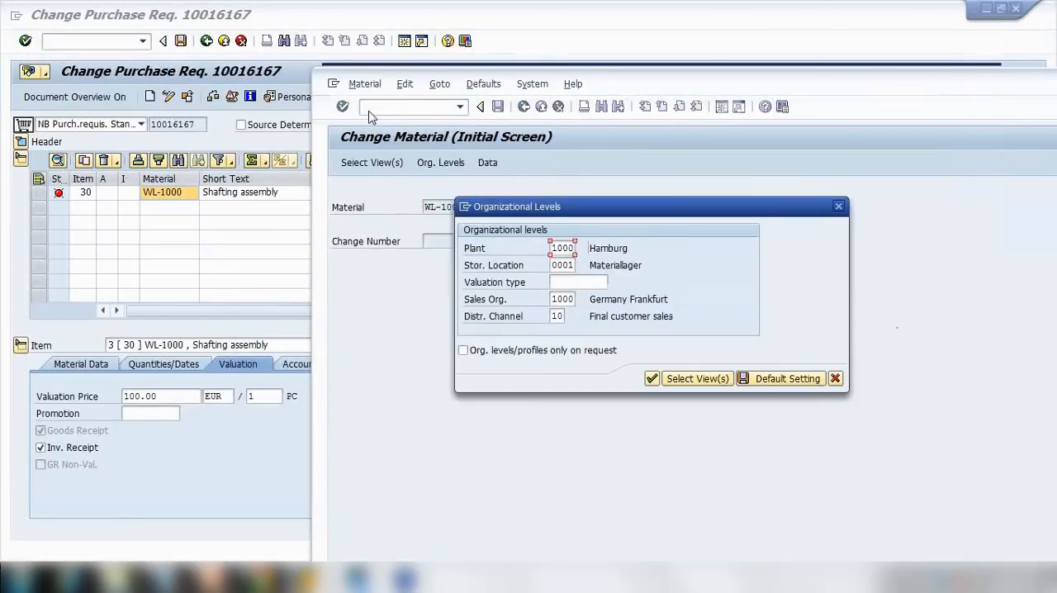
key(Return)
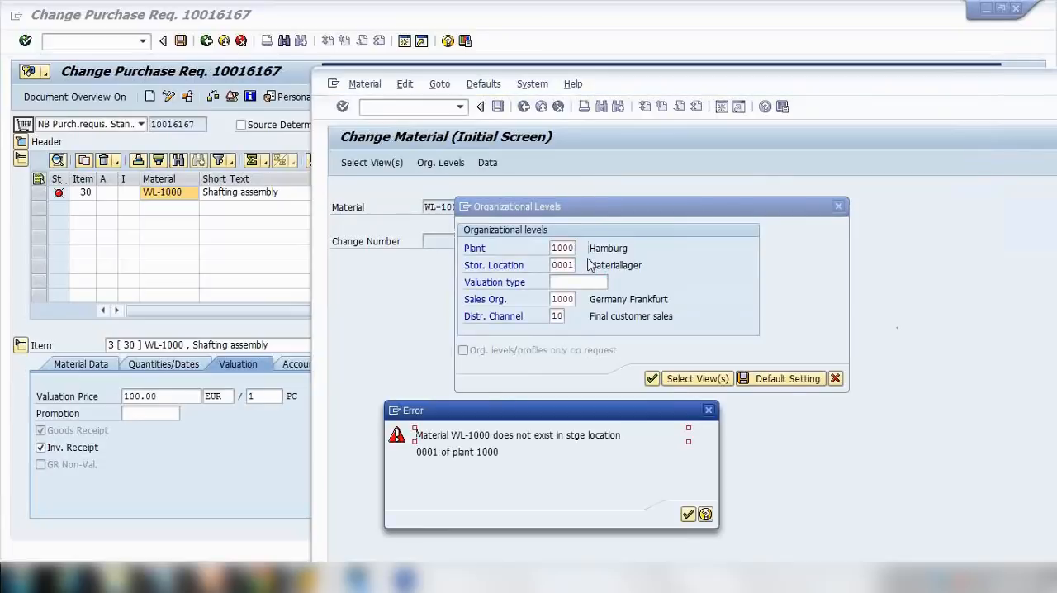
key(Return)
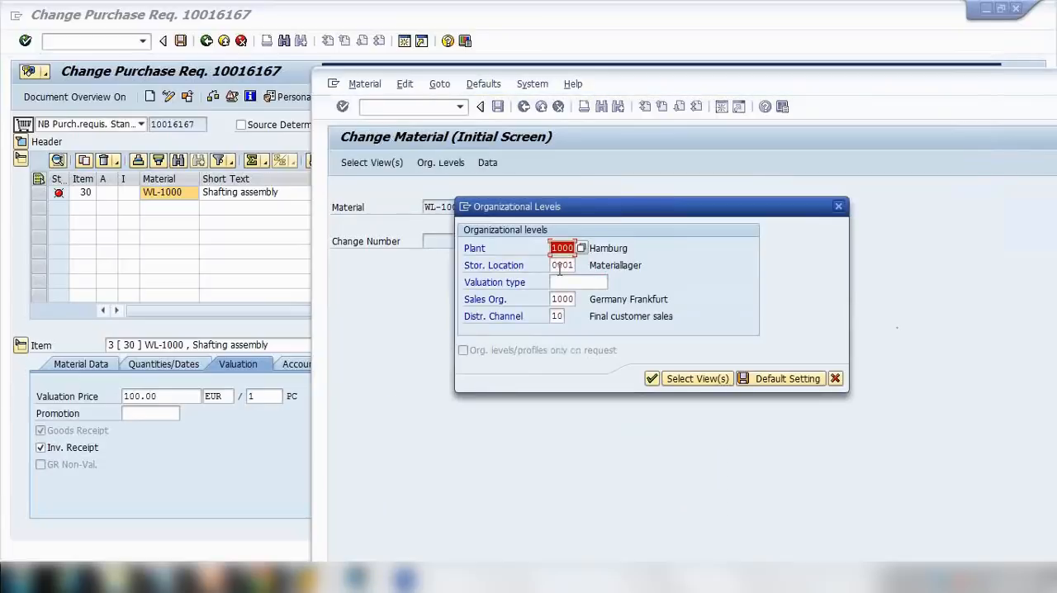
drag(554, 267, 606, 273)
key(Delete)
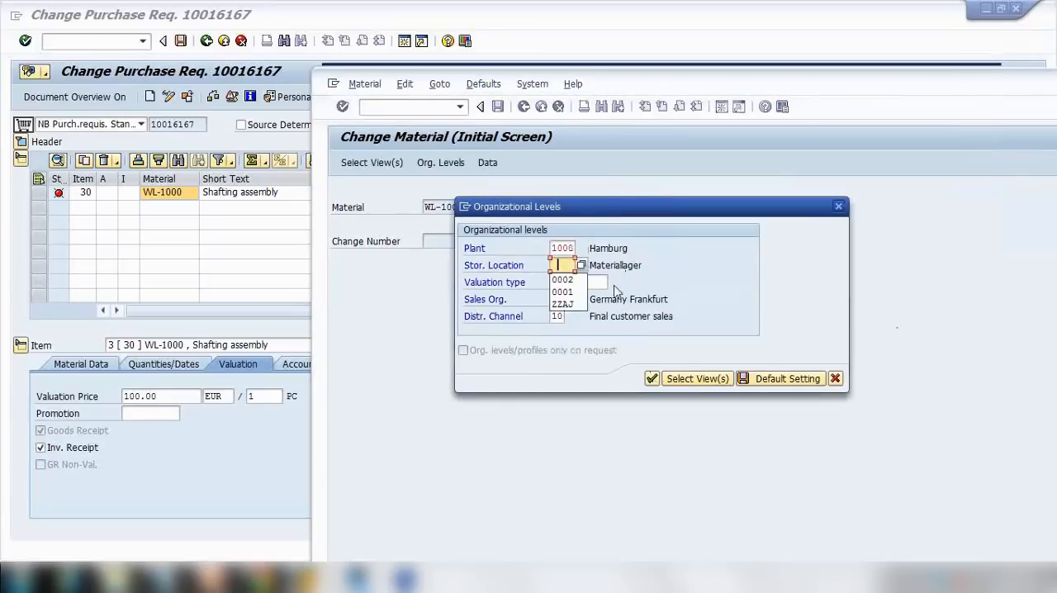
click(652, 381)
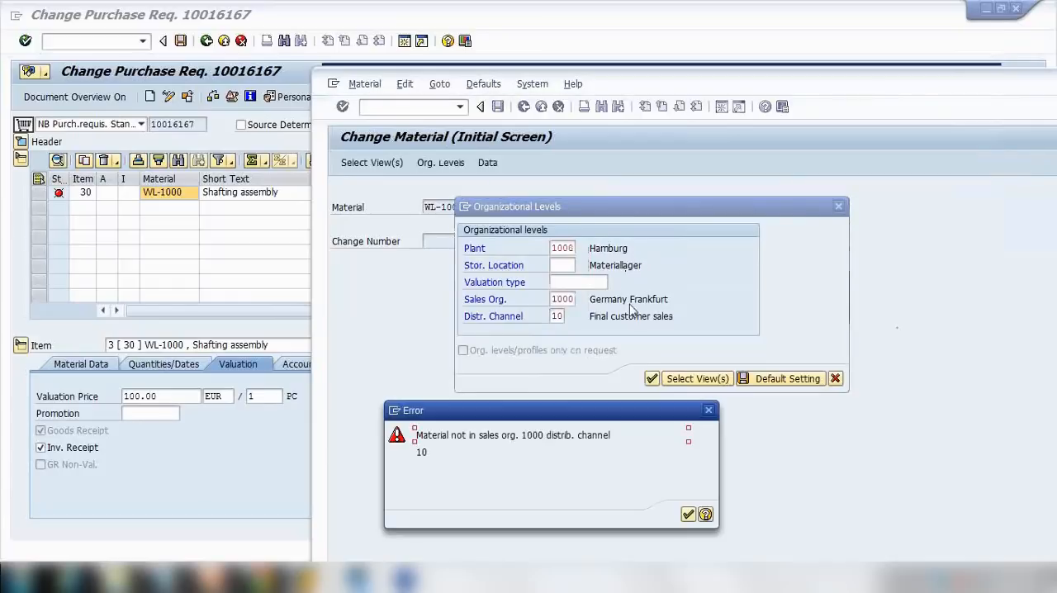
key(Return)
drag(554, 305, 636, 299)
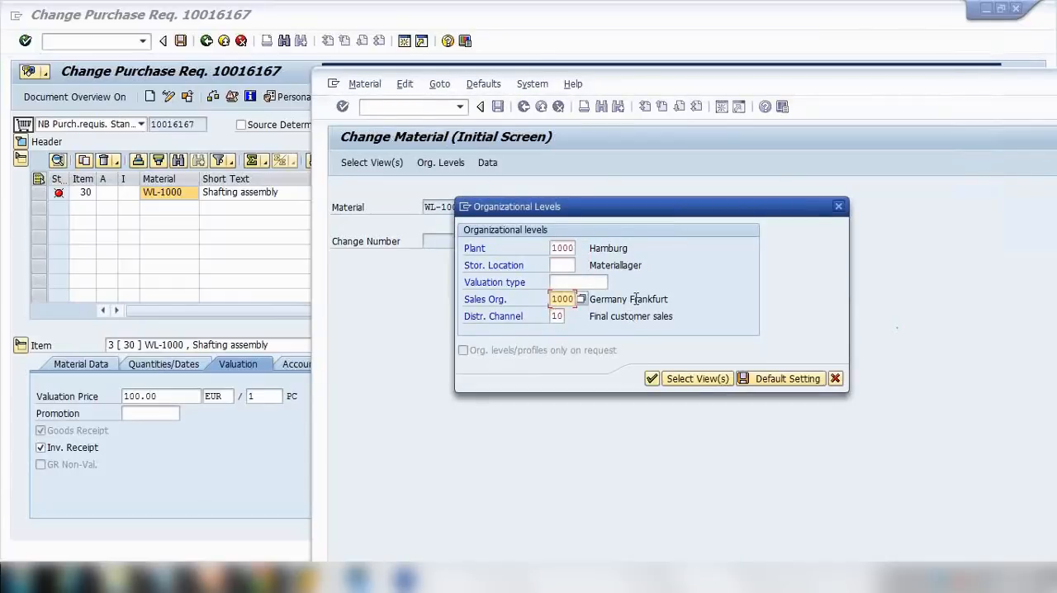
key(Delete)
key(Tab)
key(Delete)
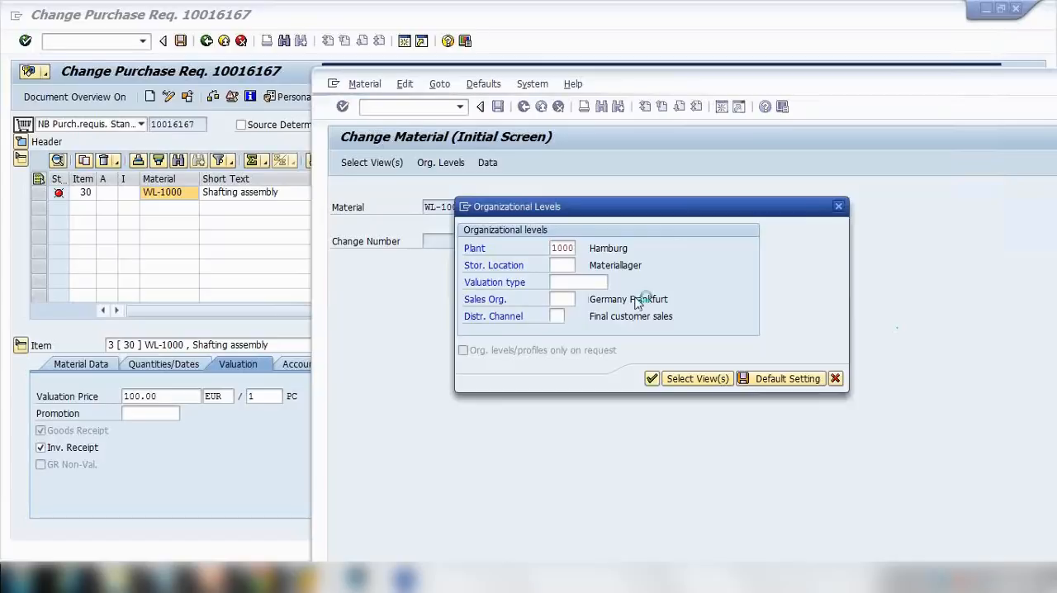
key(Return)
Open the Accounting 1 view and compare the material's moving price with the requisition item's valuation price.
click(805, 190)
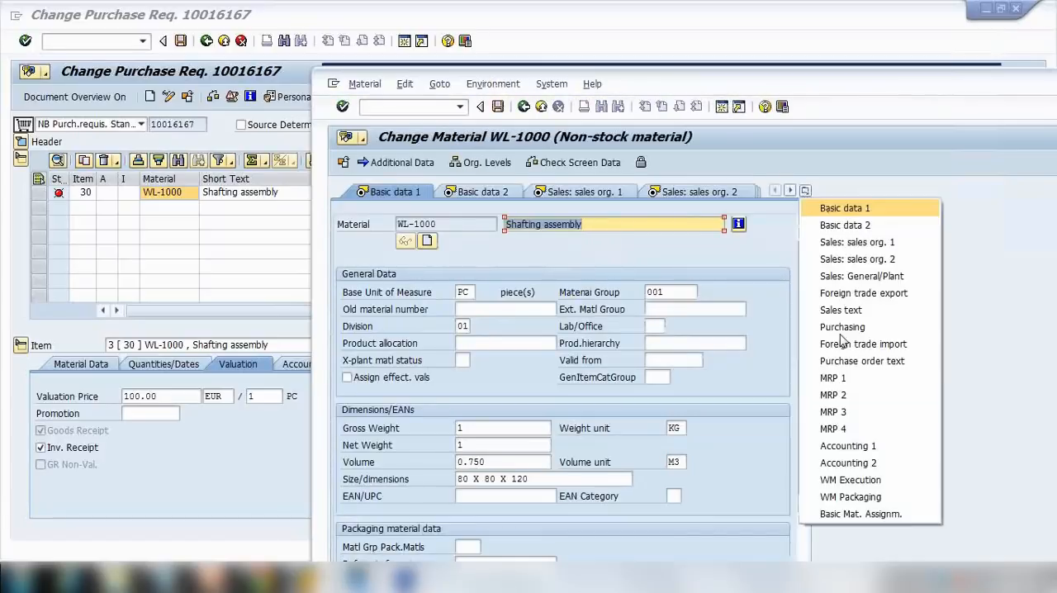
click(850, 450)
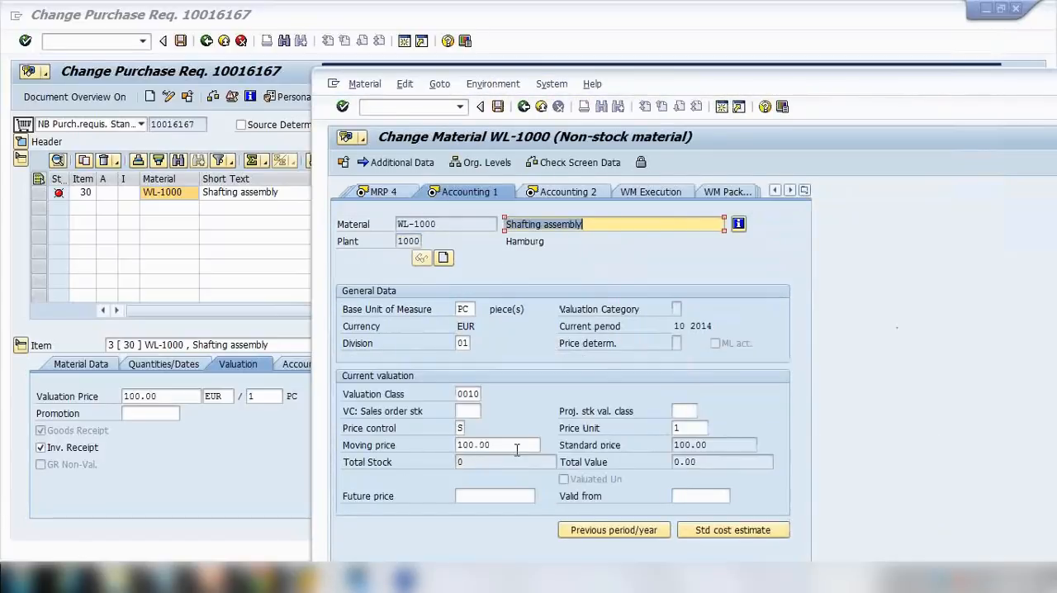
double_click(507, 446)
drag(636, 88, 652, 18)
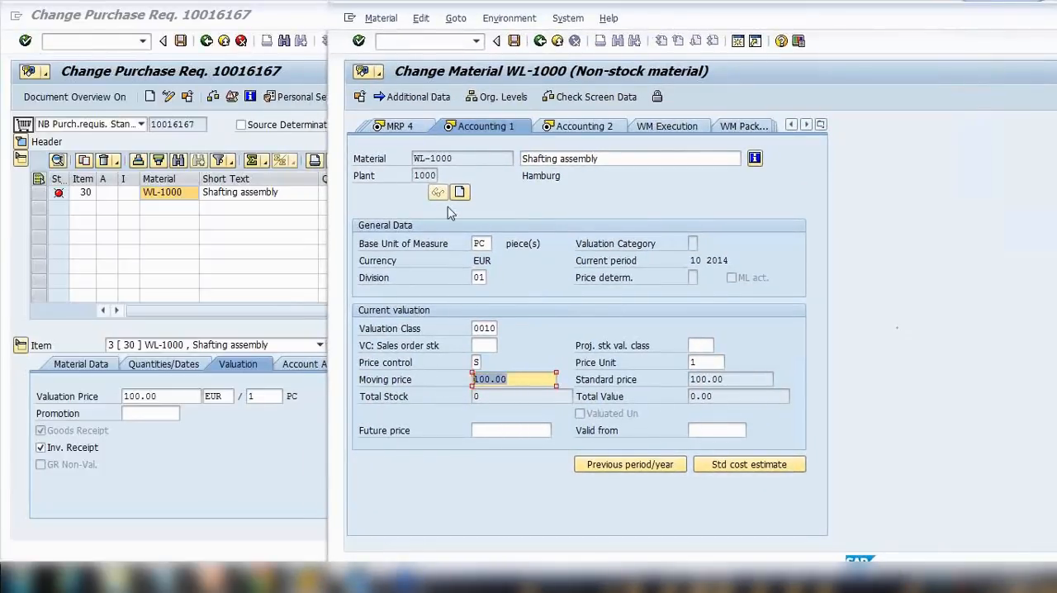
double_click(461, 157)
drag(524, 379, 413, 384)
drag(174, 402, 91, 397)
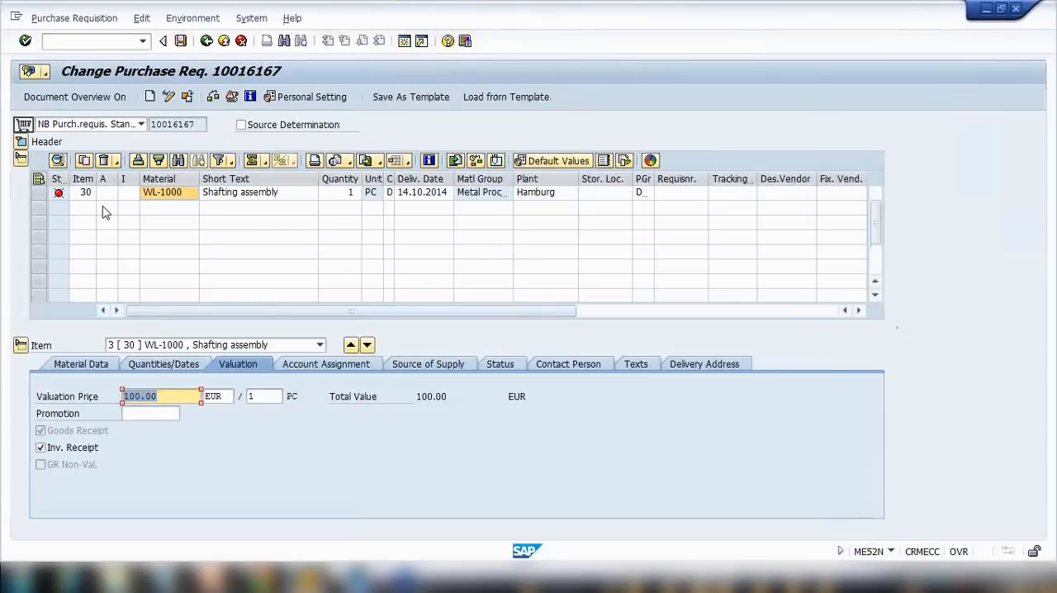
Add another requisition item with the short text SPARE PART 2, without a material number.
click(230, 215)
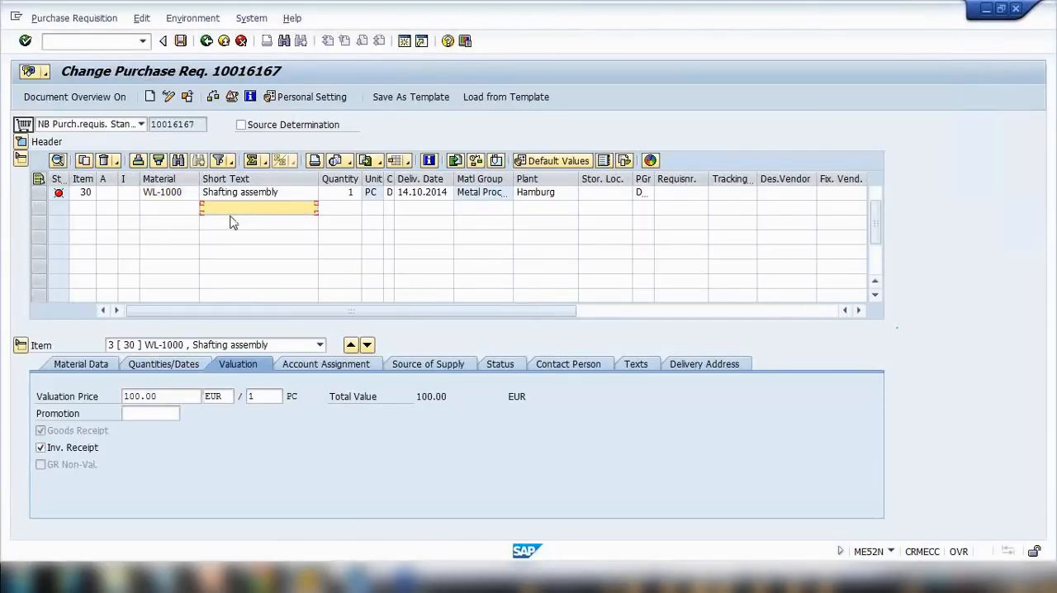
scroll(238, 229, up, 2)
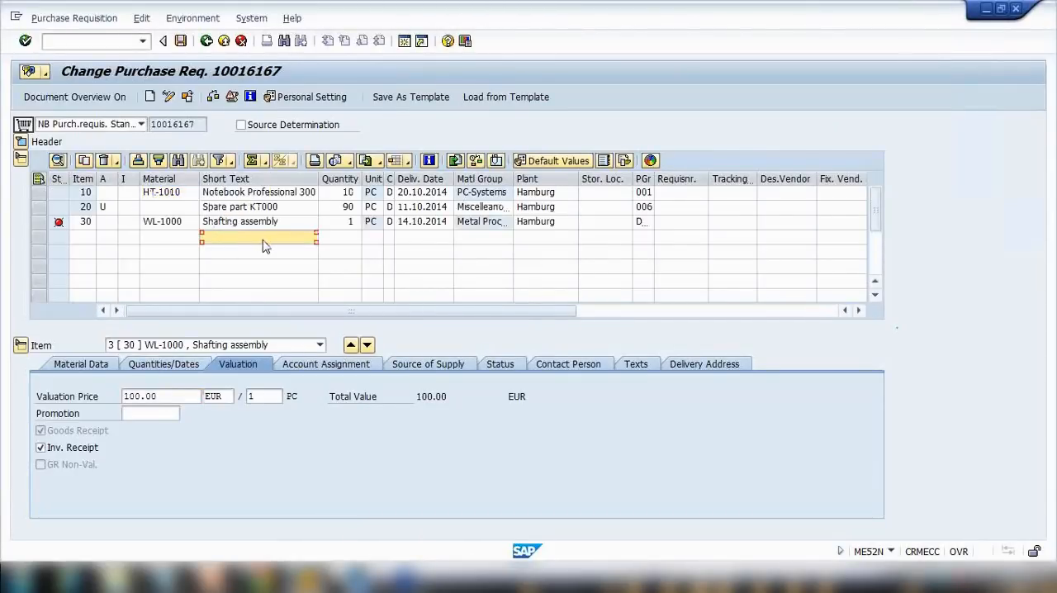
text(SPARE PART 2)
key(Return)
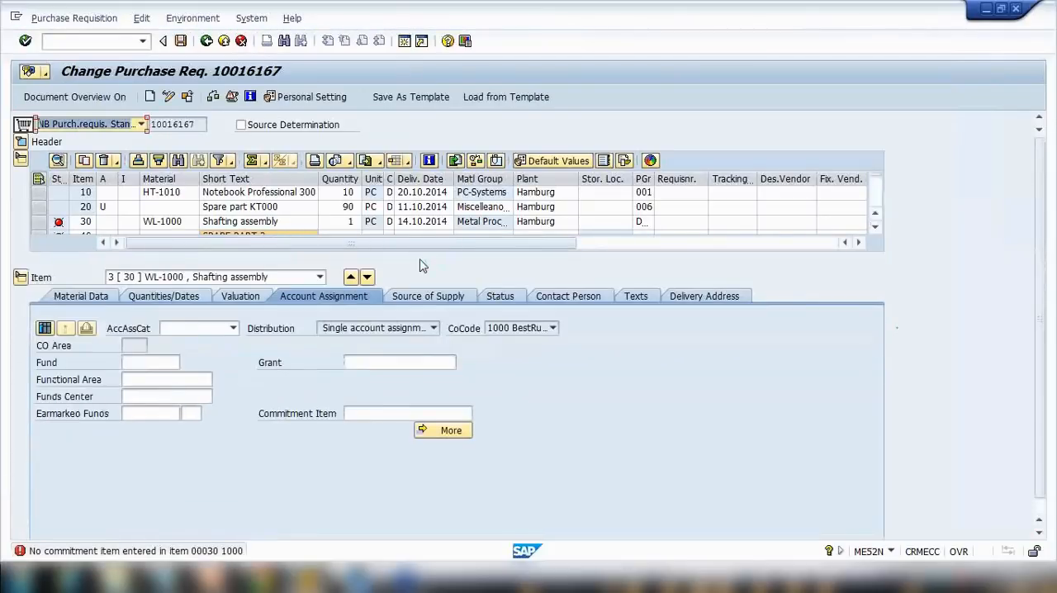
Give the SPARE PART 2 item account assignment category K and plant 1000.
scroll(423, 265, down, 1)
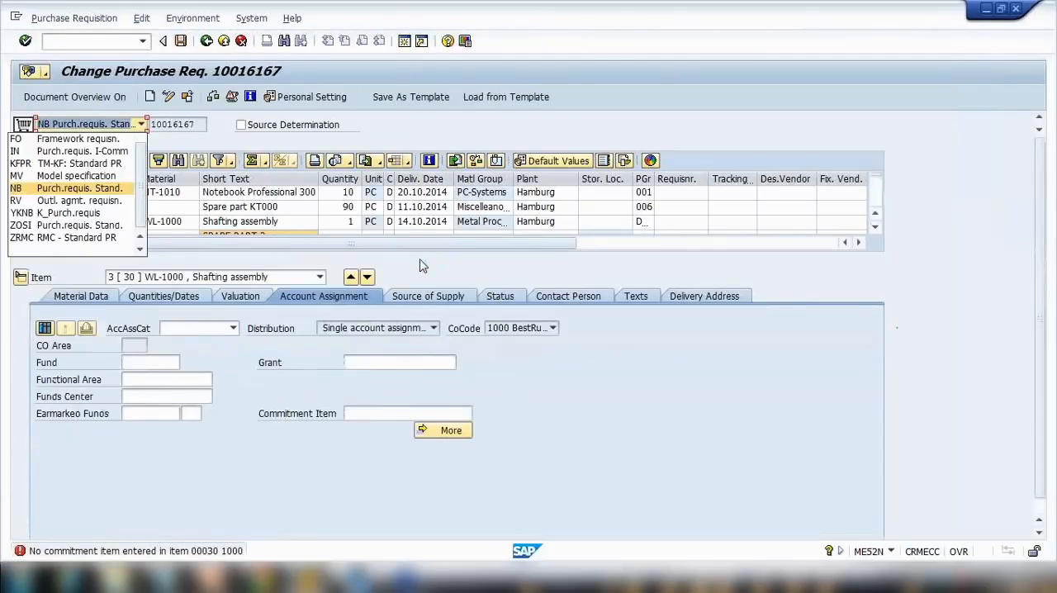
click(315, 221)
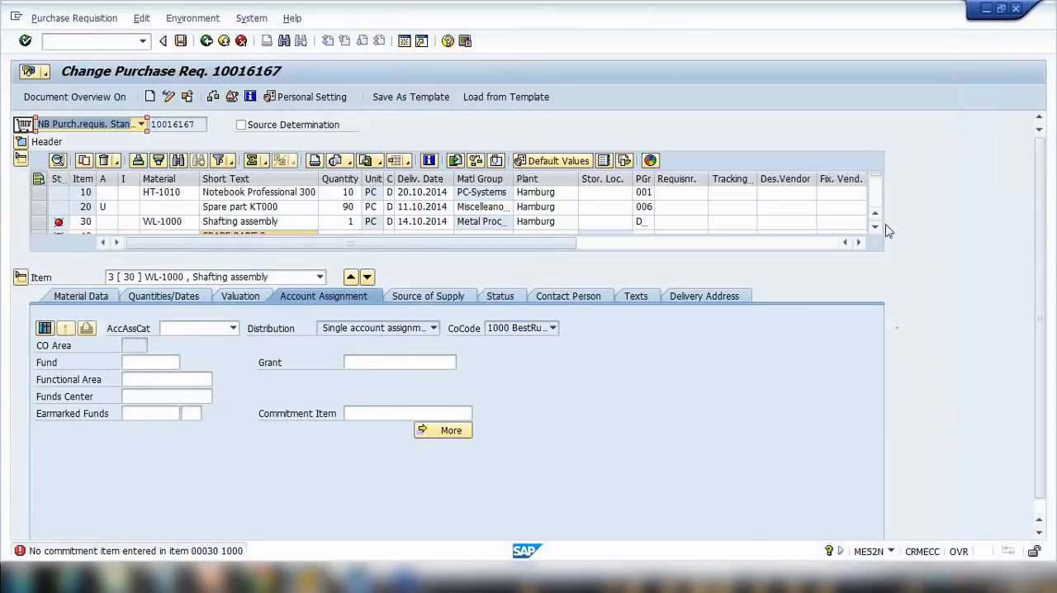
scroll(875, 223, down, 2)
click(119, 211)
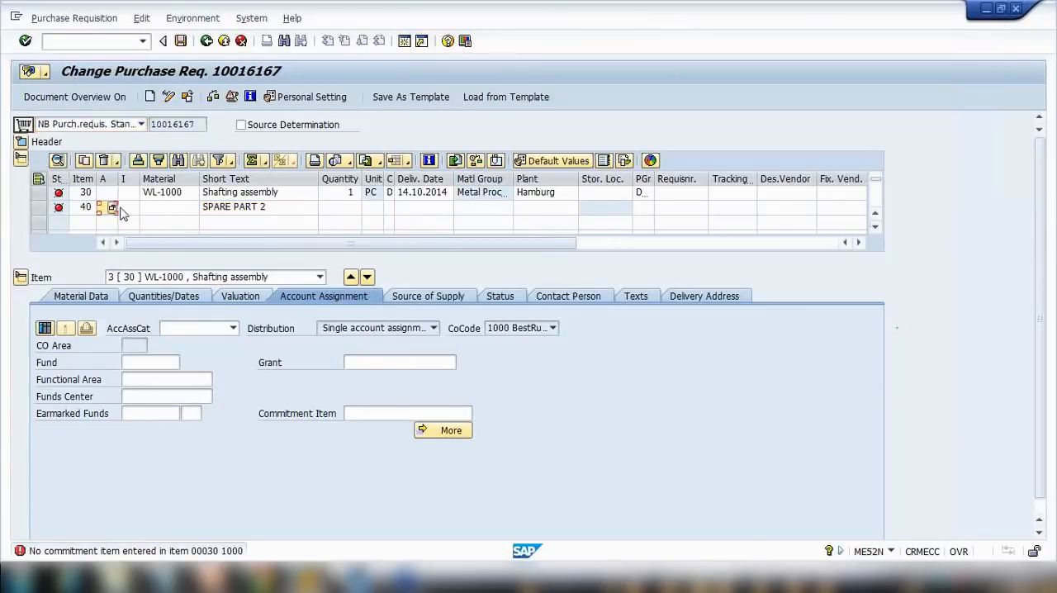
text(K)
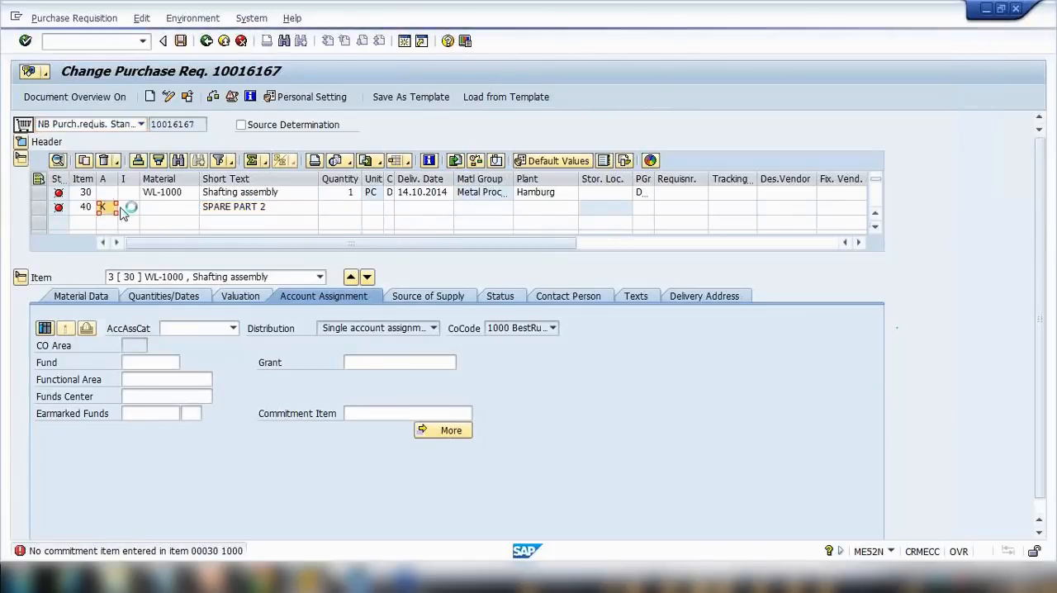
key(Return)
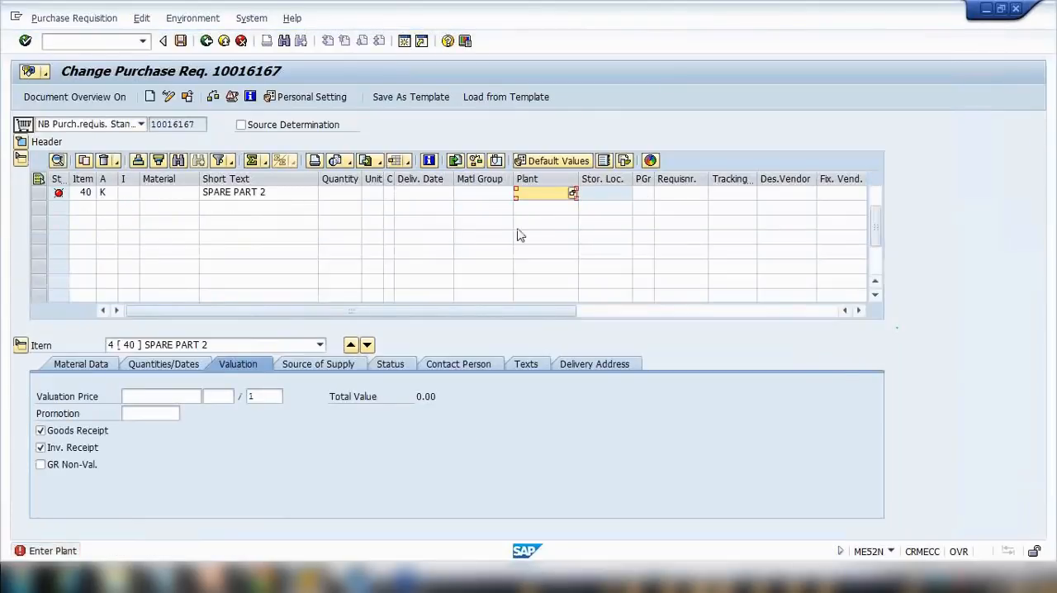
text(1000)
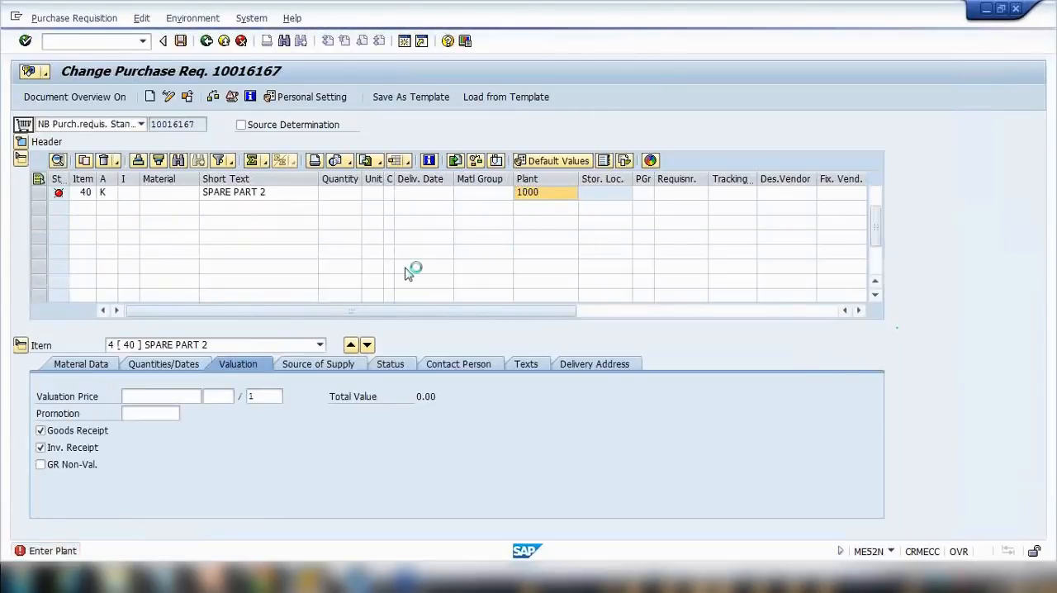
key(Return)
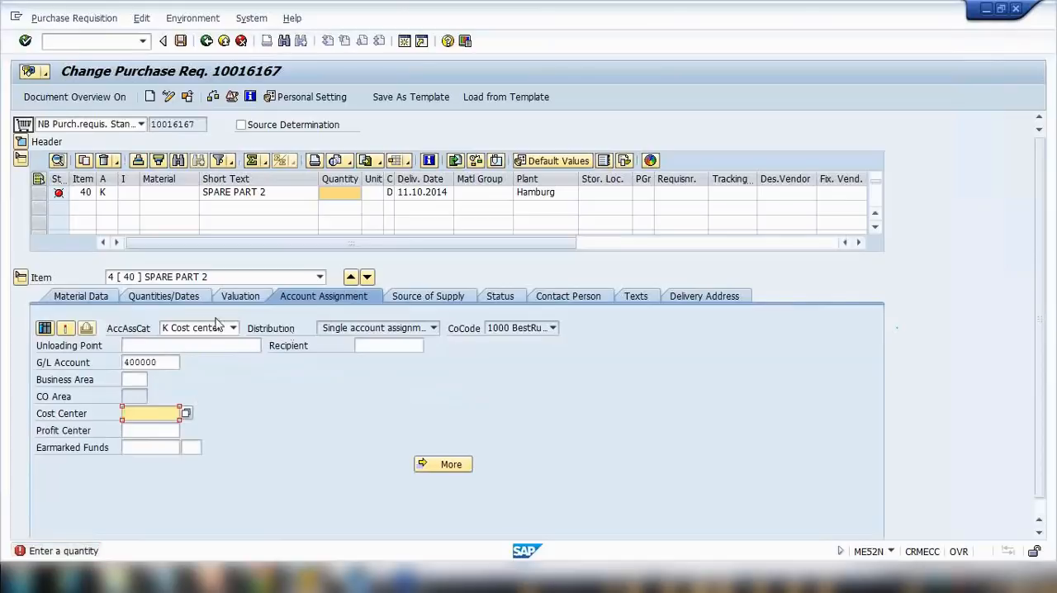
Enter a valuation price of 150 EUR for the SPARE PART 2 item.
click(239, 297)
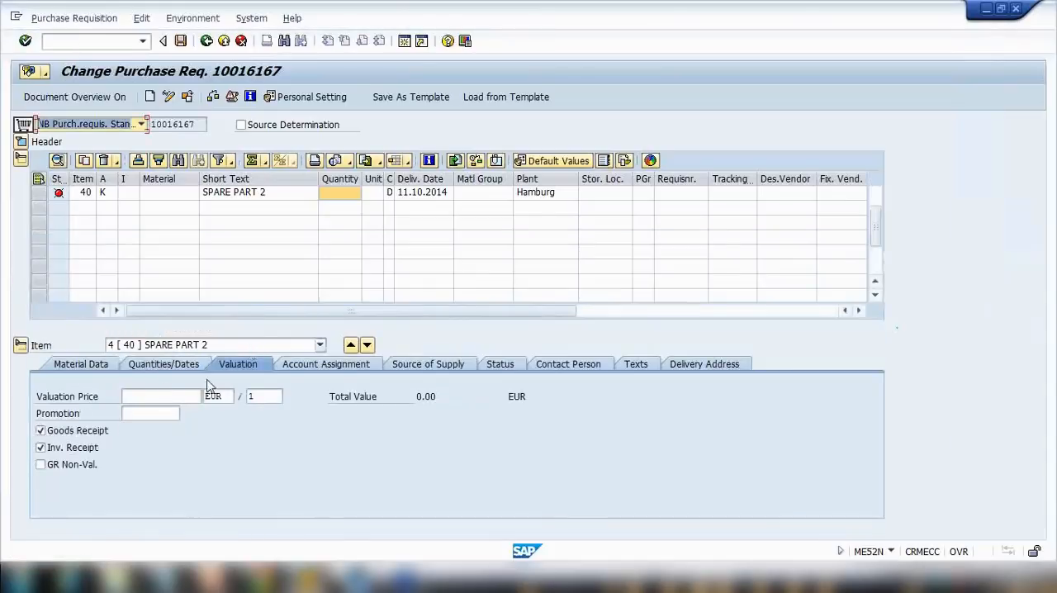
click(155, 400)
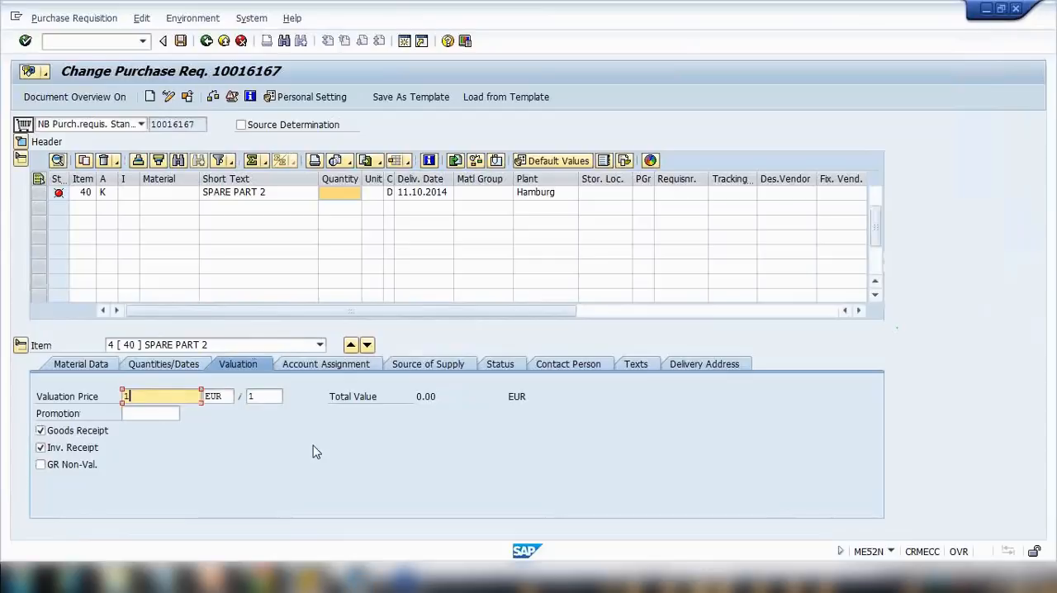
text(150)
key(Return)
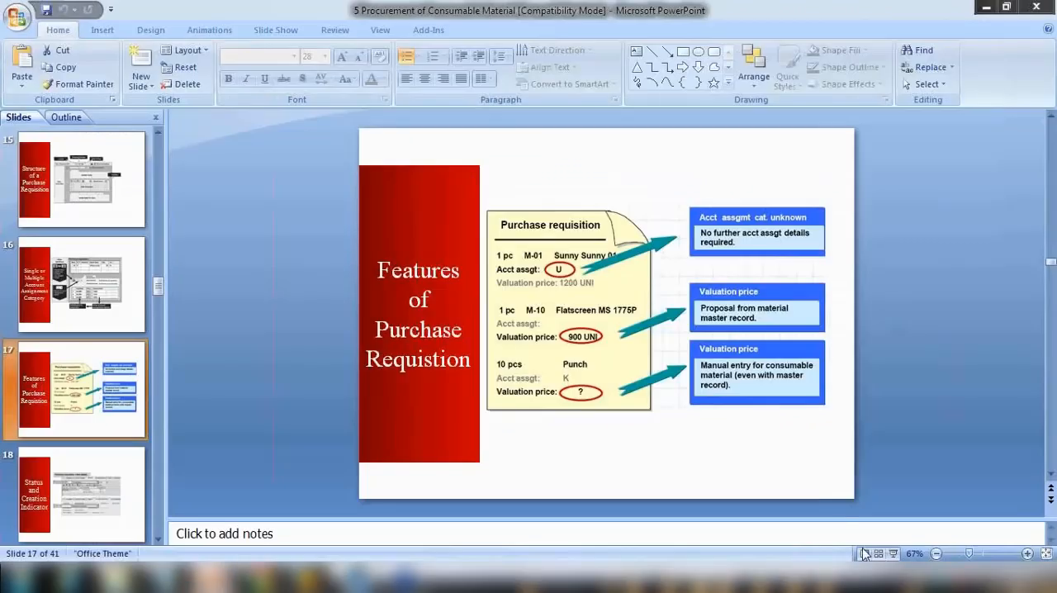
Switch to PowerPoint and show the Features of Purchase Requisition slide as a slide show.
click(893, 553)
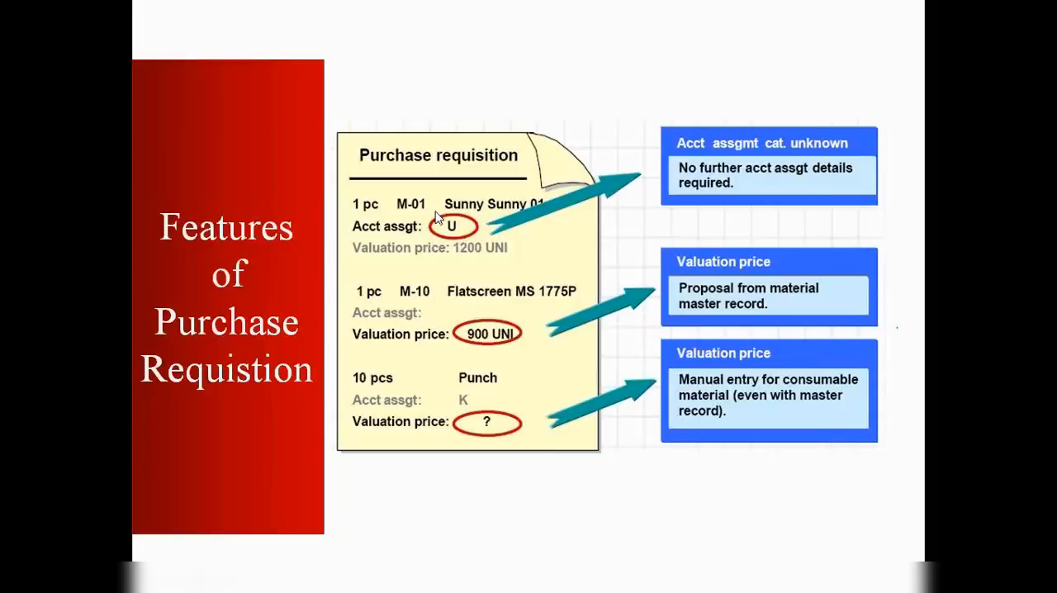
key(Escape)
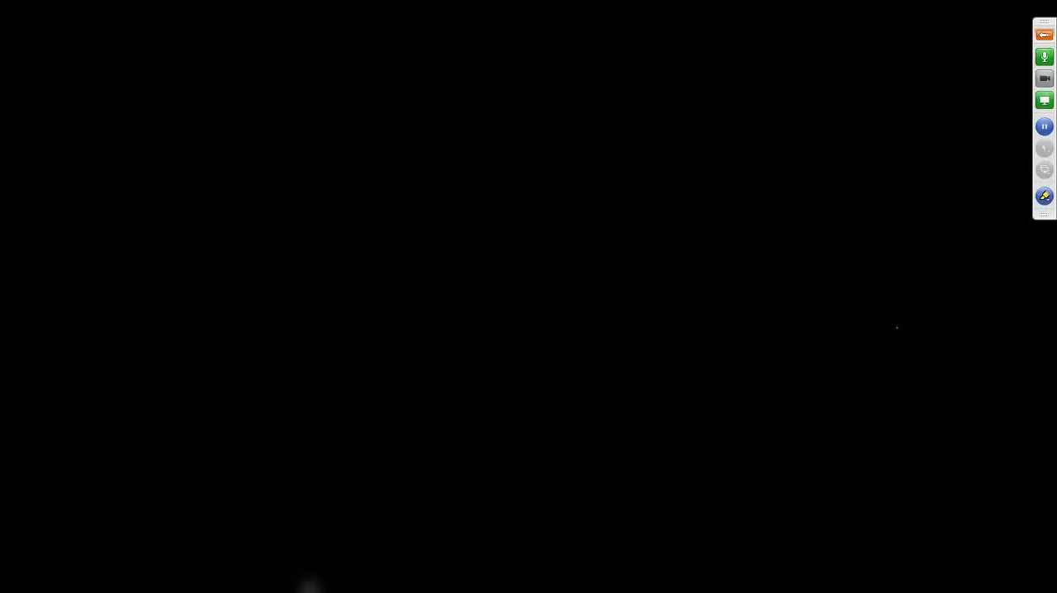
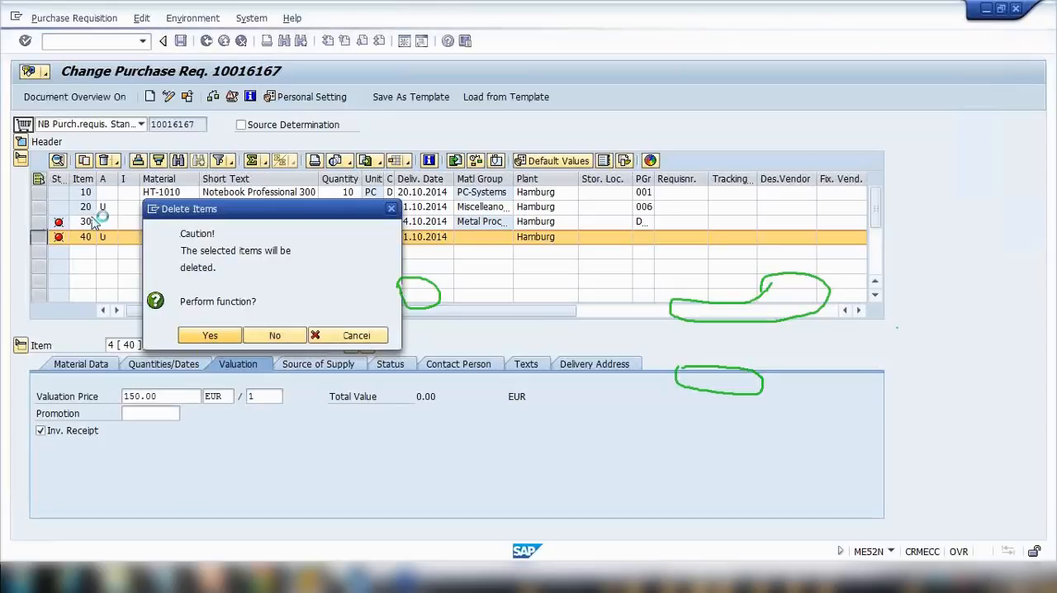
Delete items 30 and 40 from the purchase requisition.
key(Return)
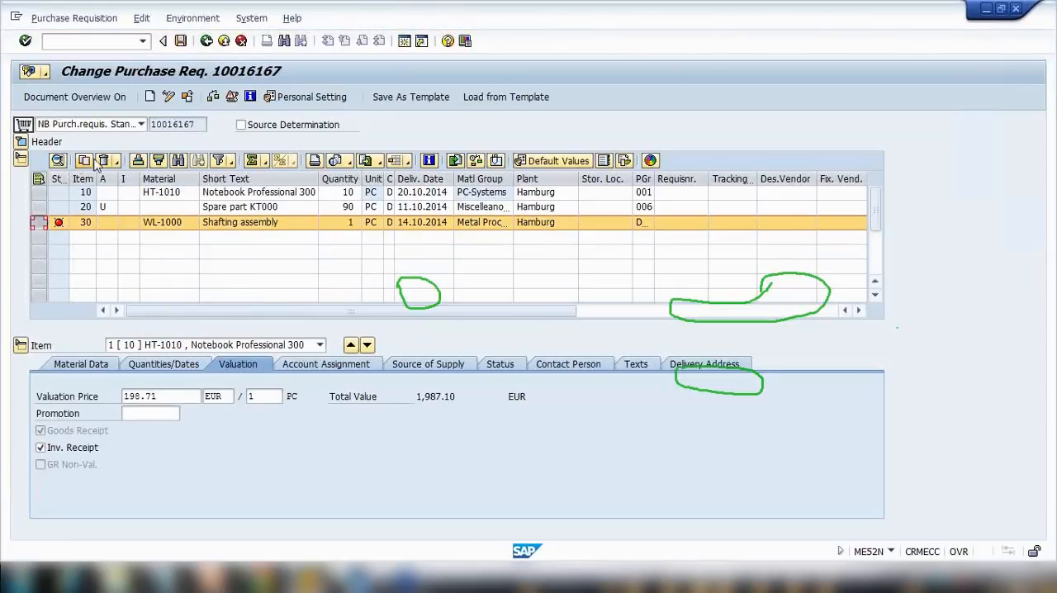
click(103, 160)
click(213, 333)
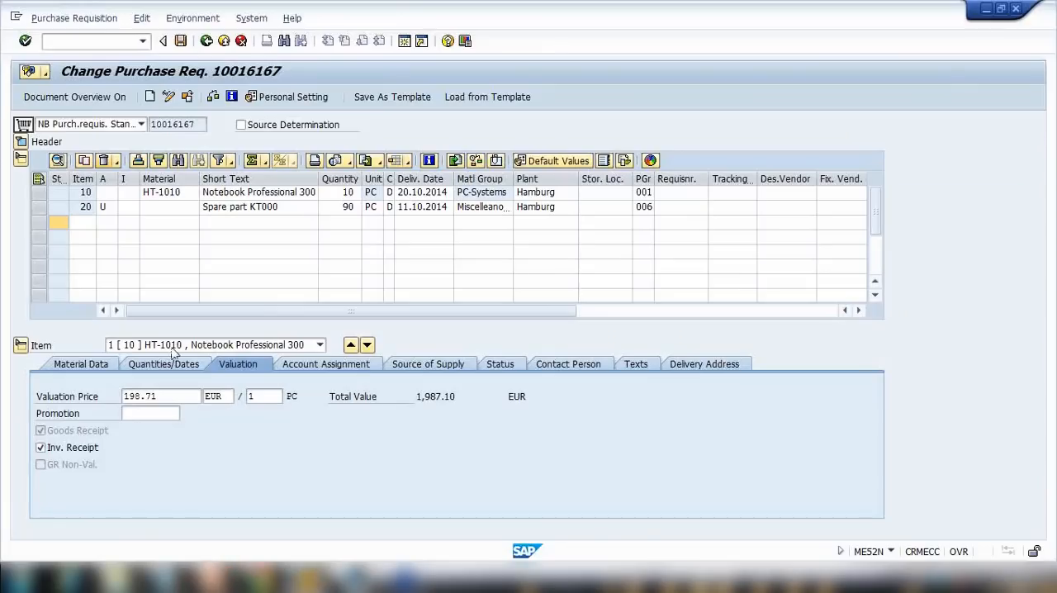
Save the purchase requisition and switch it back into change mode.
drag(199, 124, 118, 126)
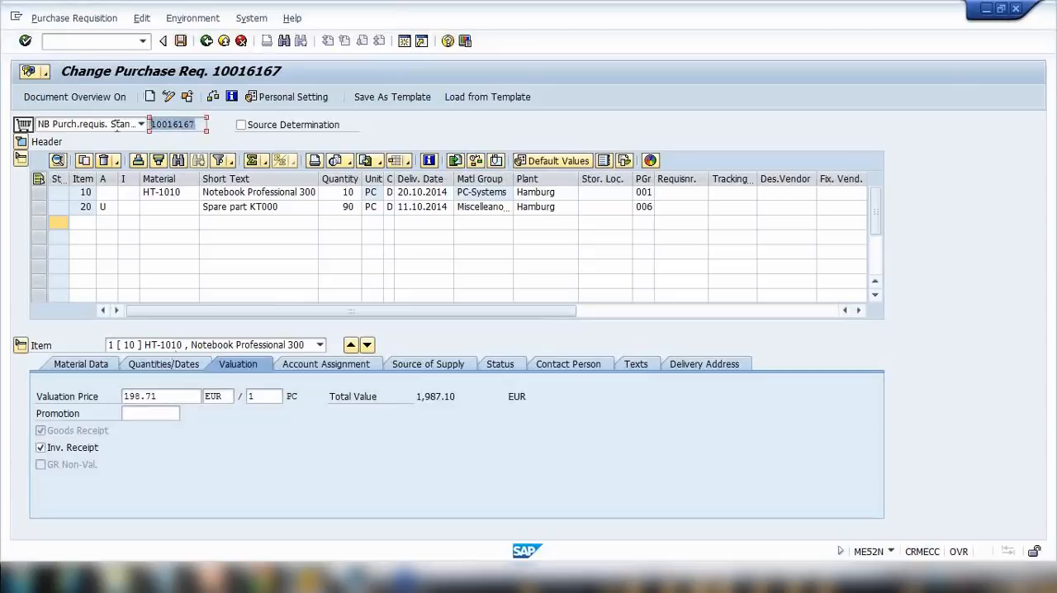
click(142, 100)
click(180, 40)
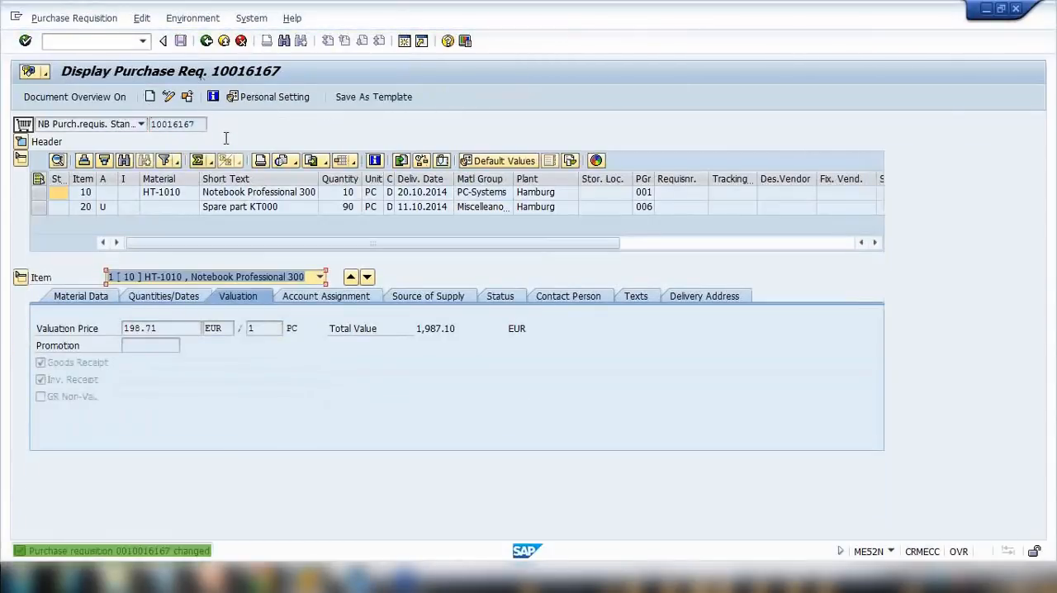
click(171, 98)
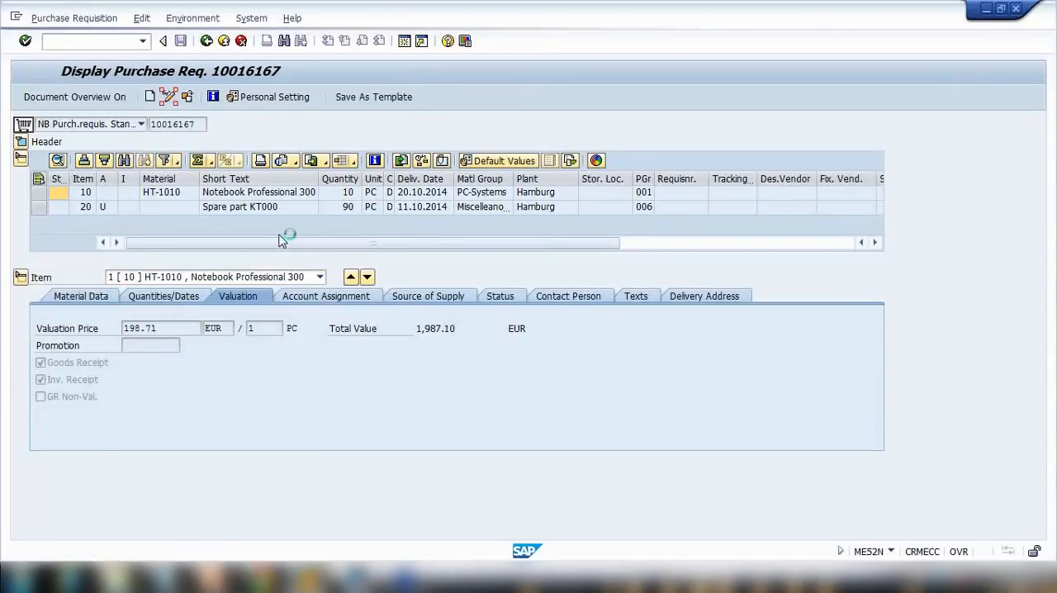
Review the processing status and release status options on item 10's Status tab.
click(211, 578)
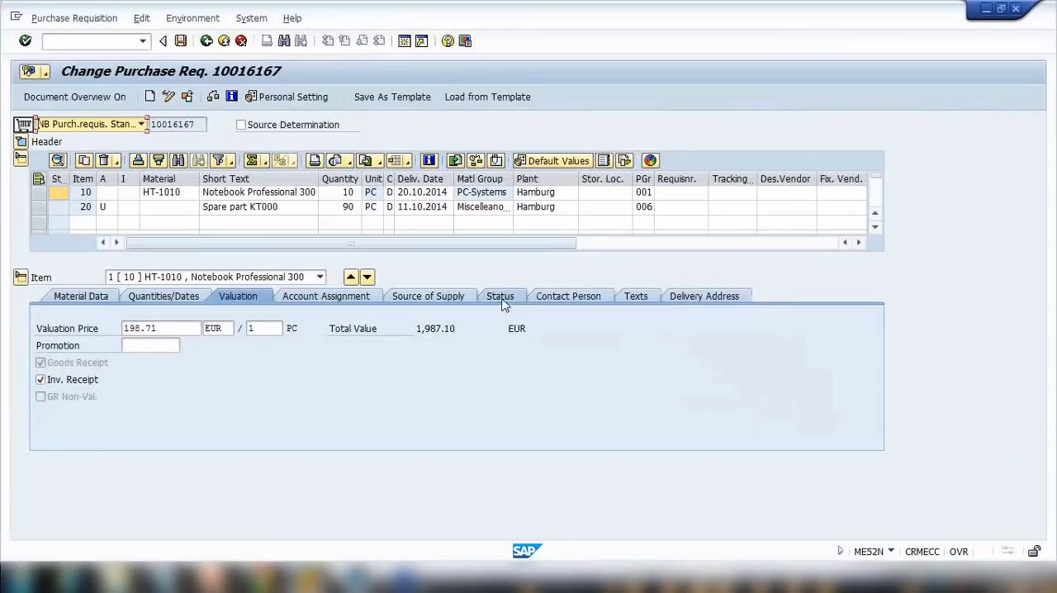
click(501, 299)
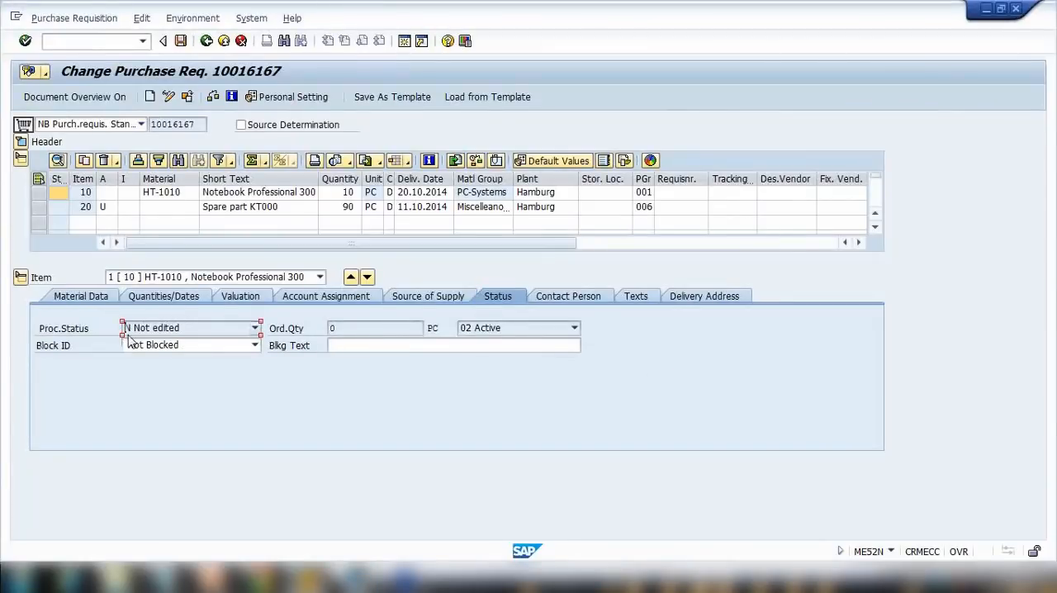
click(185, 333)
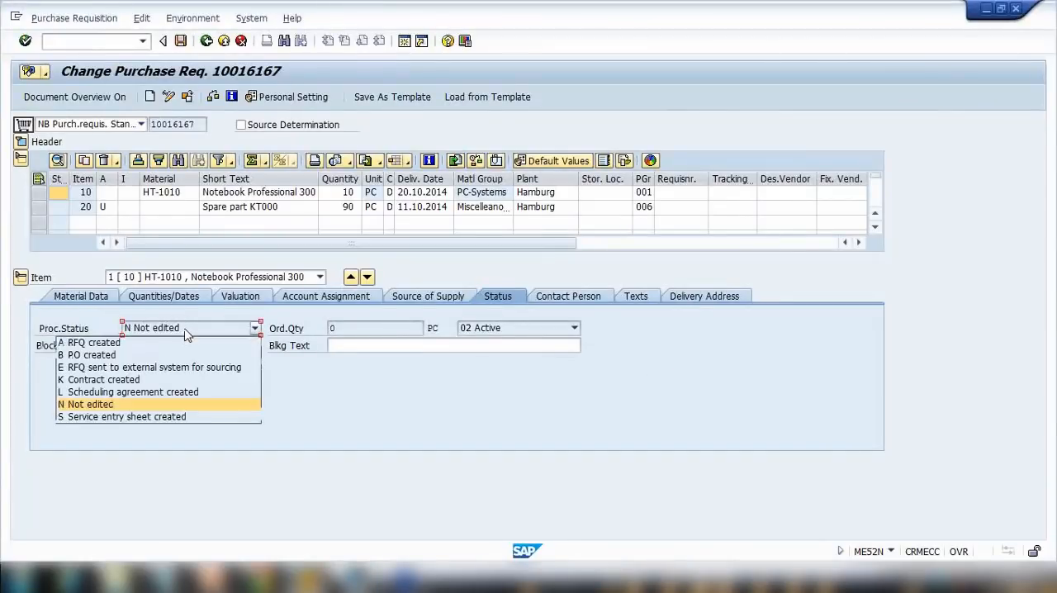
click(147, 405)
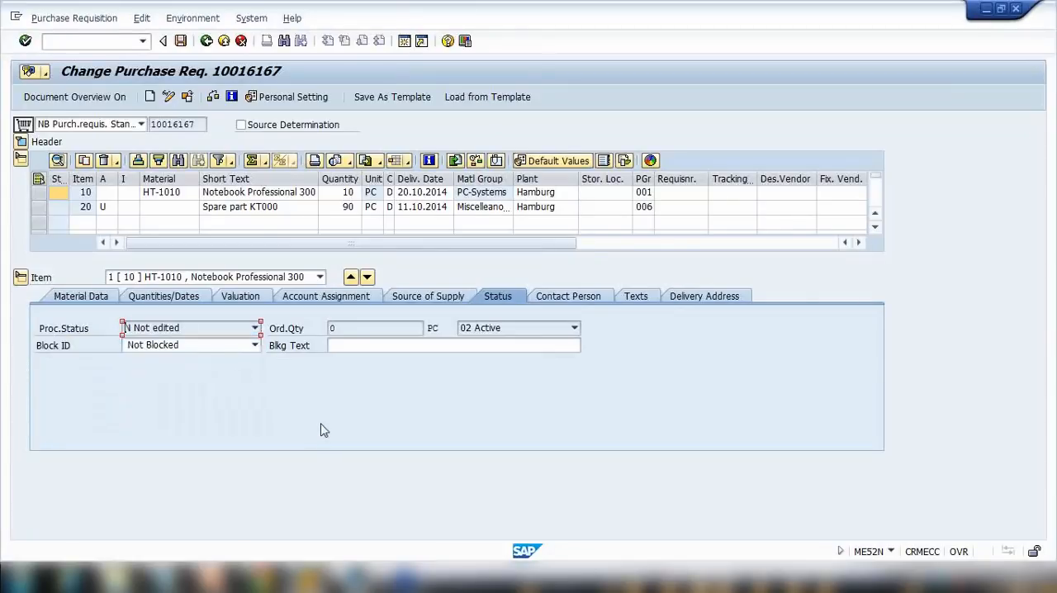
click(504, 331)
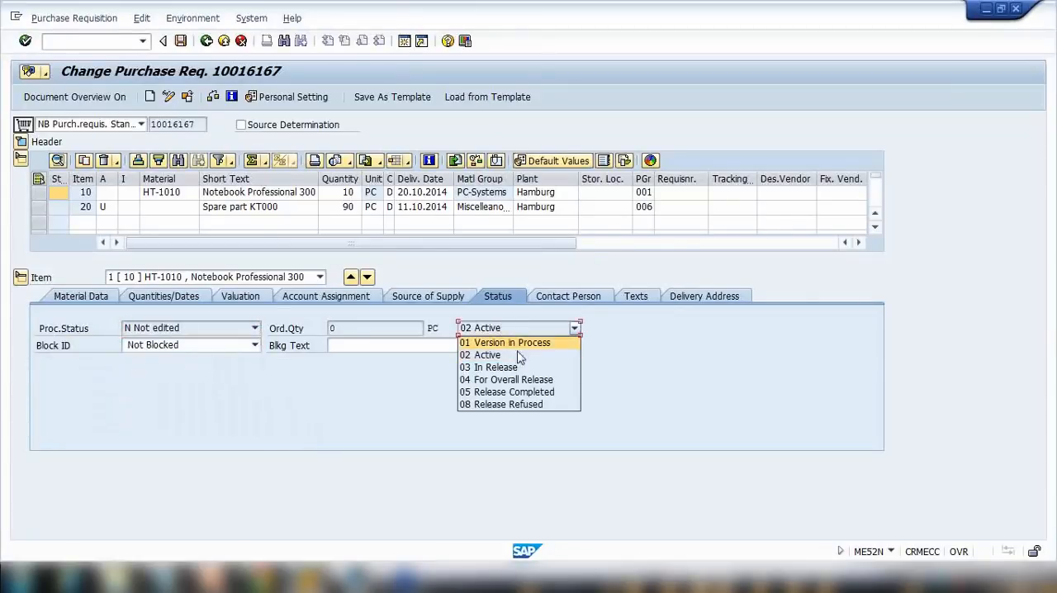
click(629, 371)
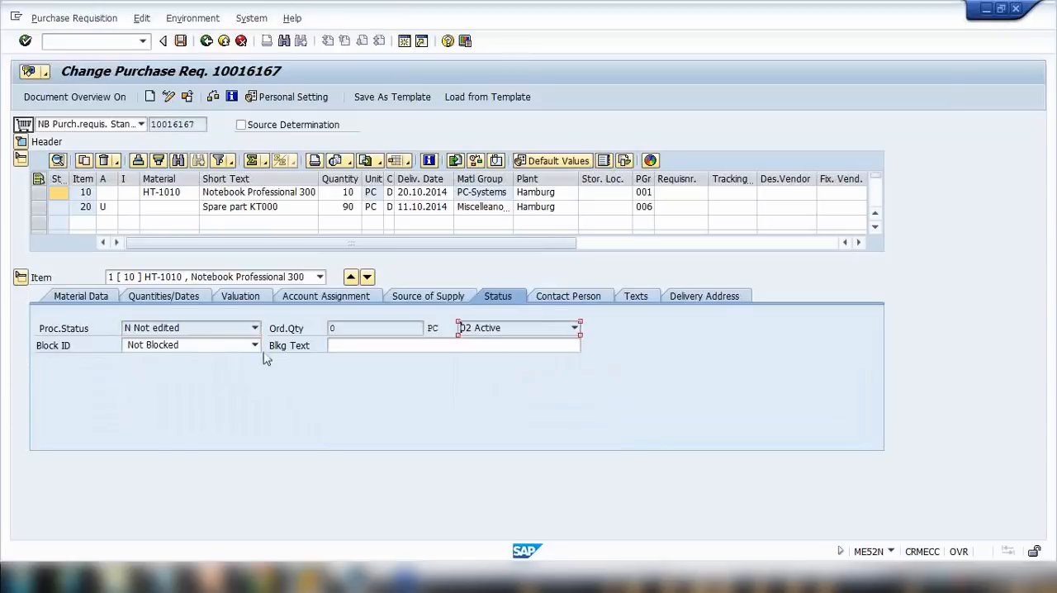
click(221, 333)
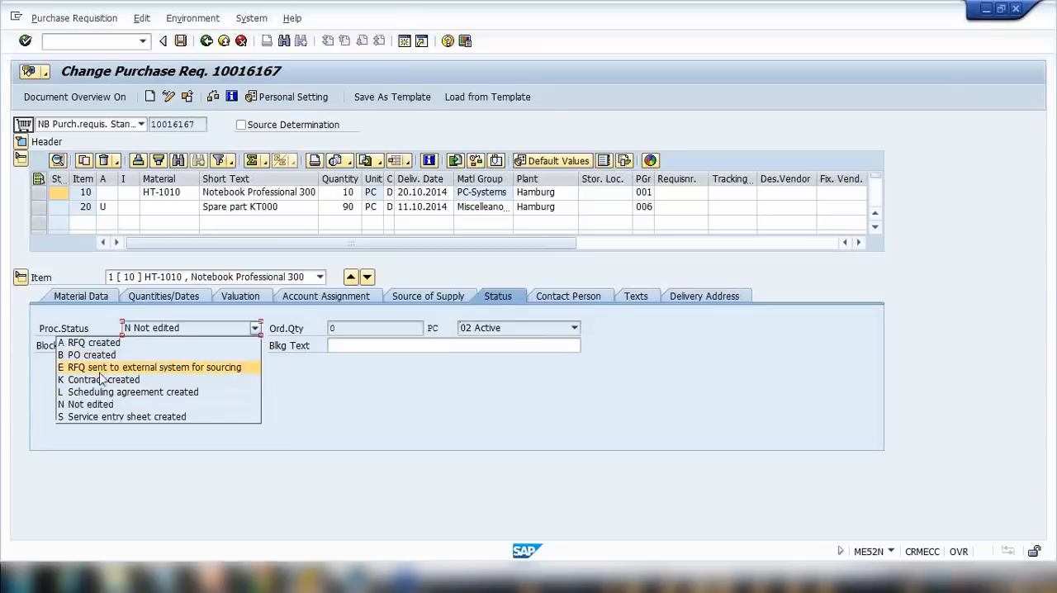
click(148, 404)
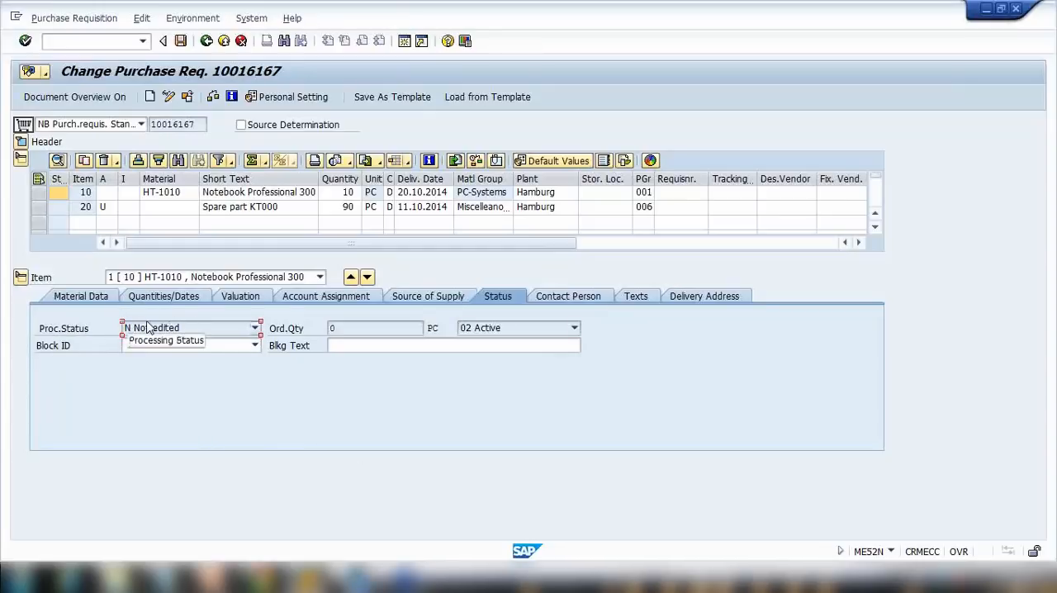
click(183, 329)
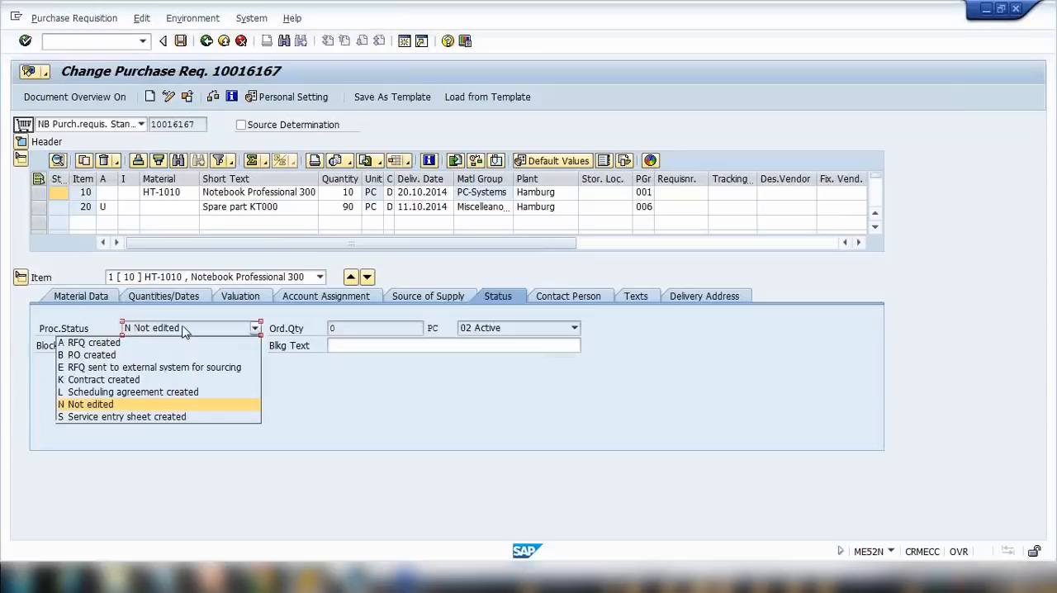
click(128, 404)
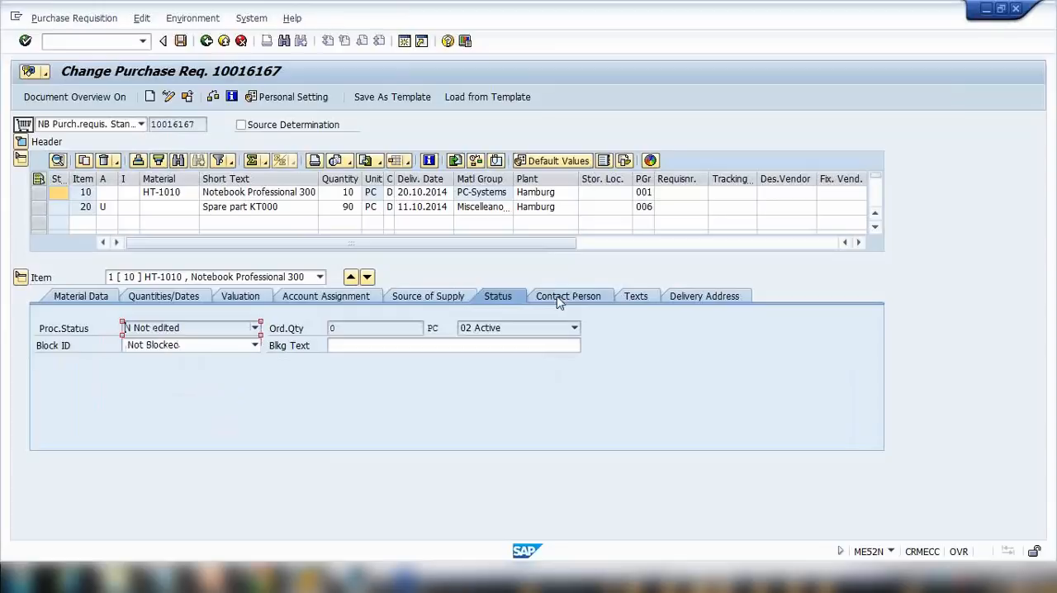
Review the created-by, creation indicator and changed-on fields on item 10's Contact Person tab.
click(567, 298)
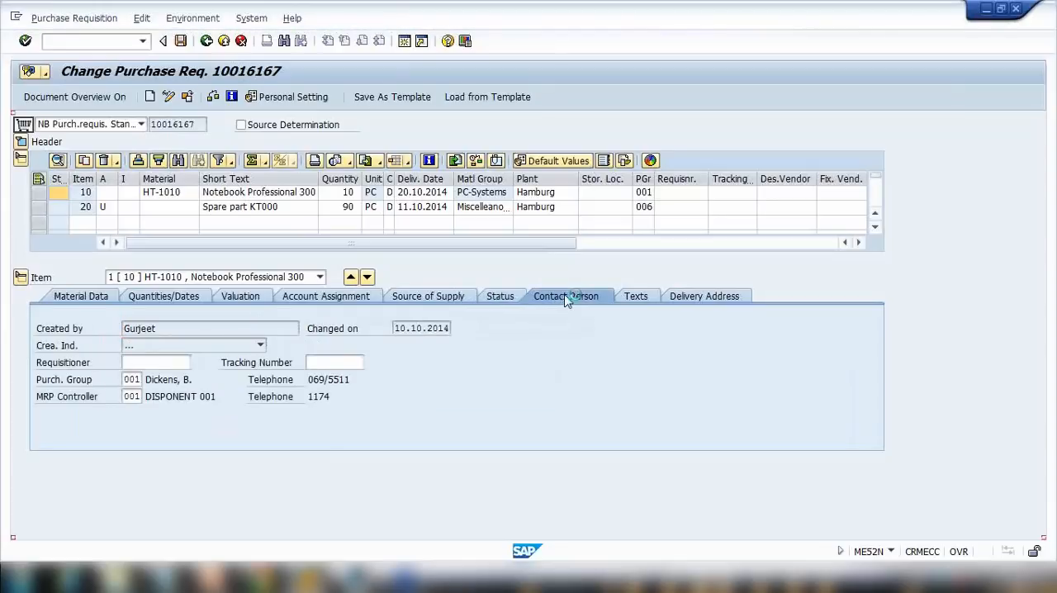
drag(165, 327, 52, 323)
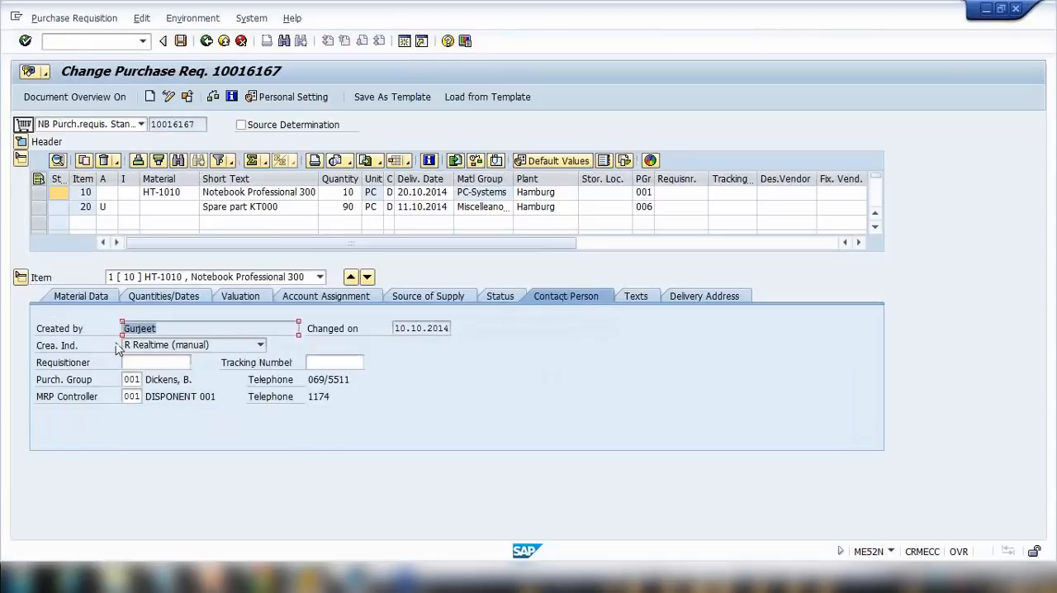
click(169, 347)
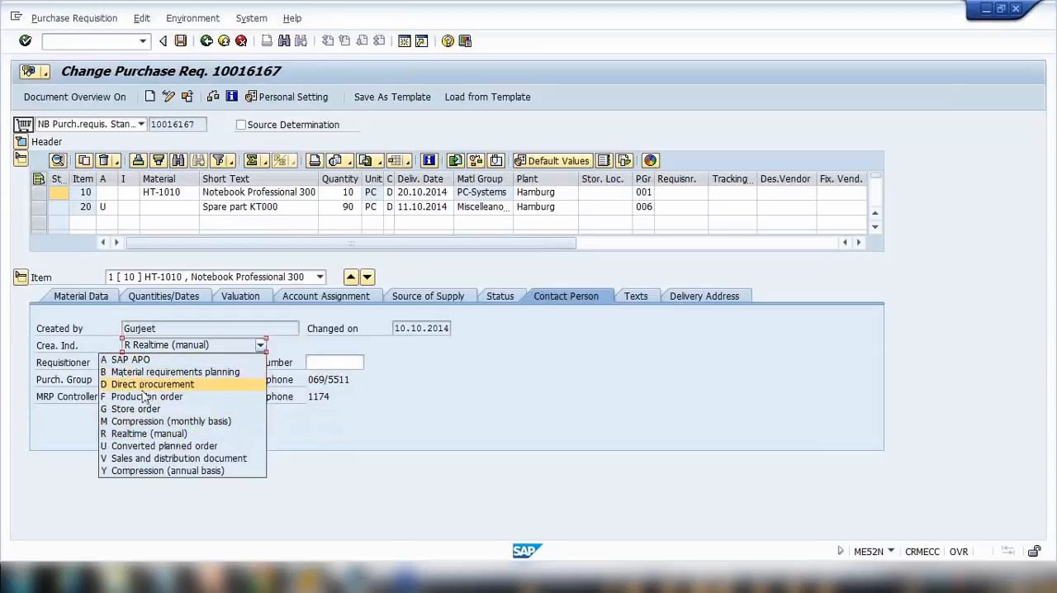
click(312, 416)
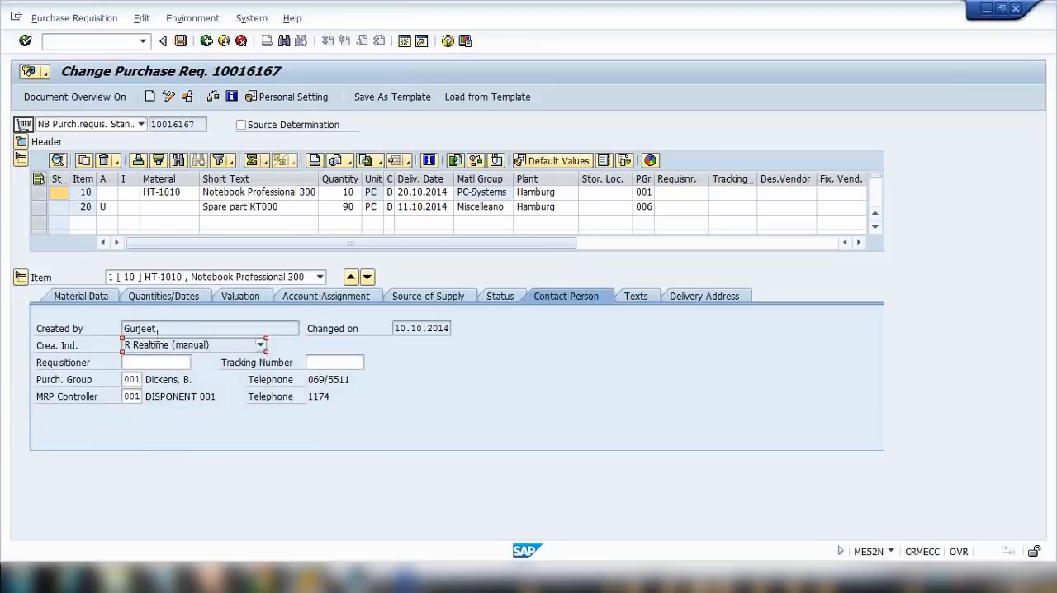
drag(167, 329, 56, 328)
drag(436, 328, 403, 327)
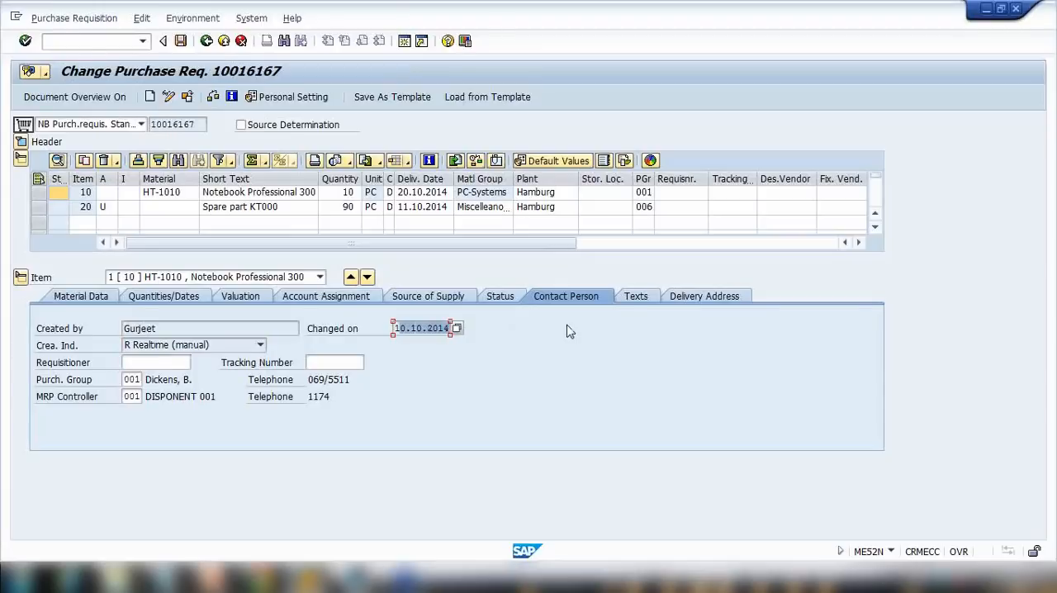
Switch to PowerPoint and view the Status and Creation Indicator and Template slides as a slide show.
click(214, 580)
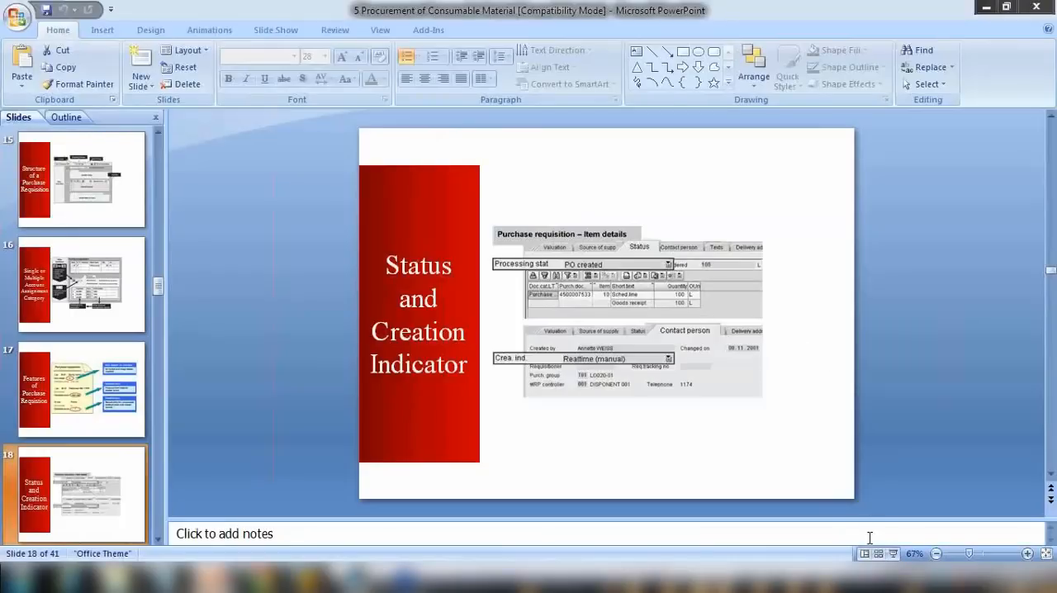
click(891, 554)
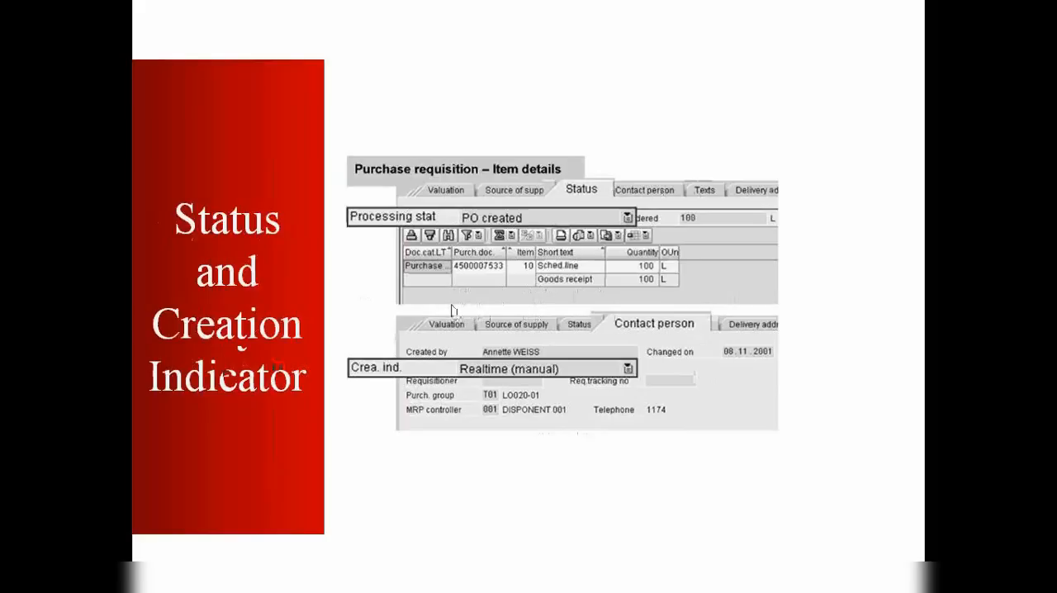
key(Right)
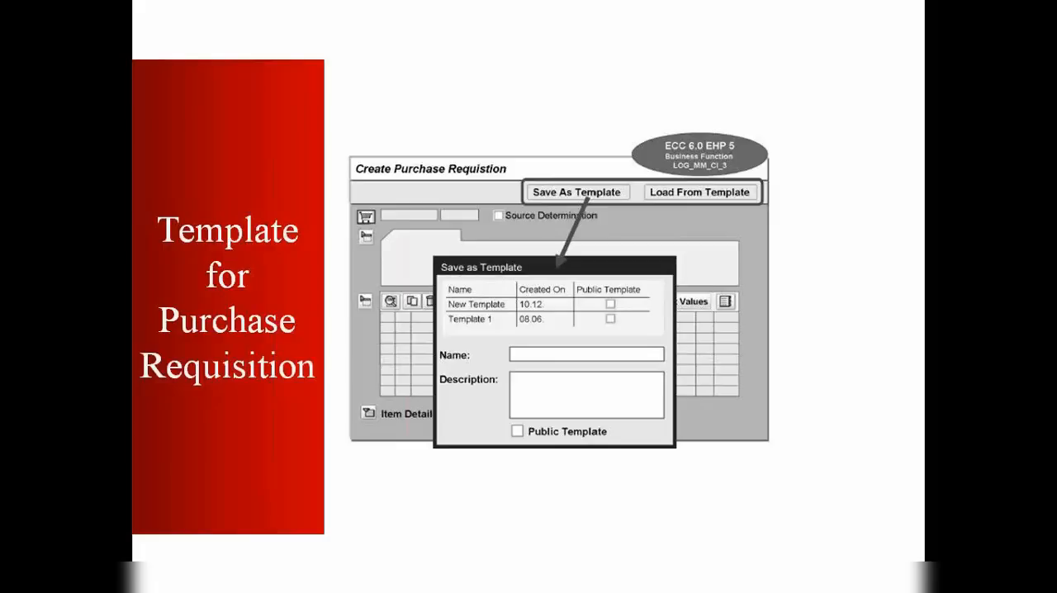
key(Escape)
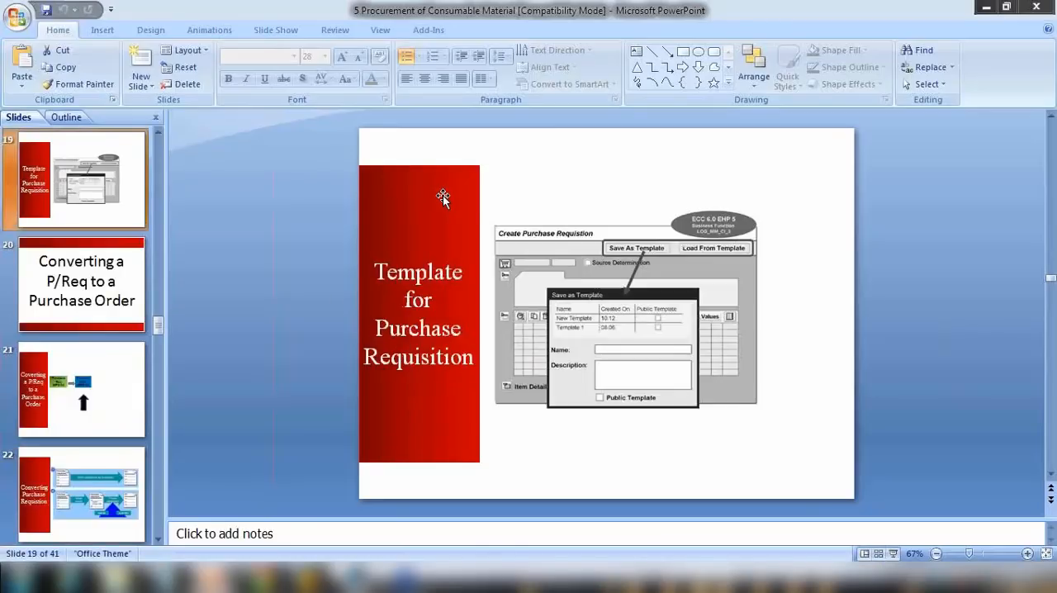
Close the Change Material WL-1000 window and return to the purchase requisition window.
mouse_move(309, 580)
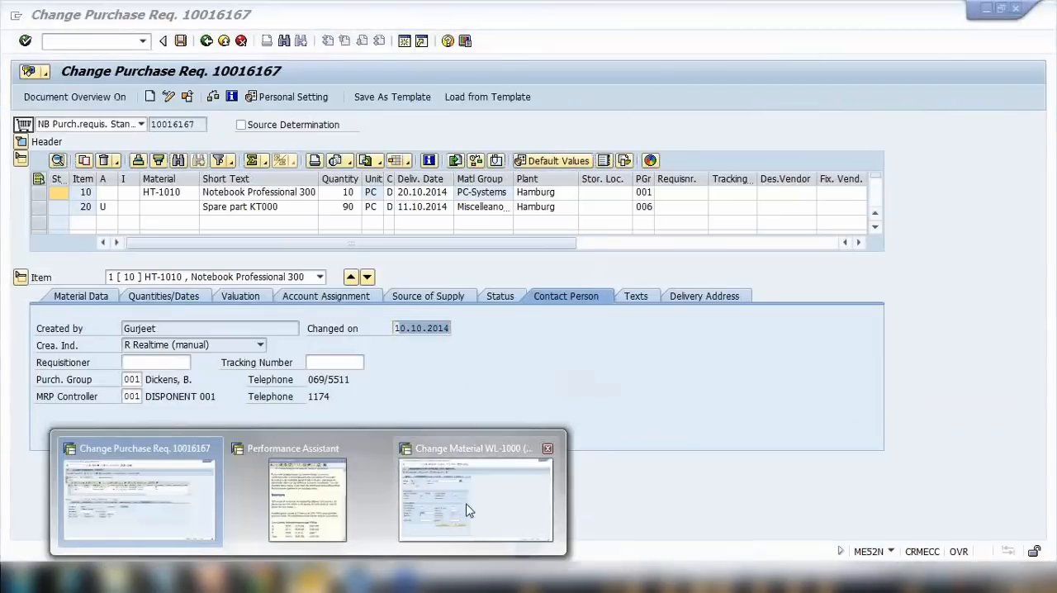
click(466, 511)
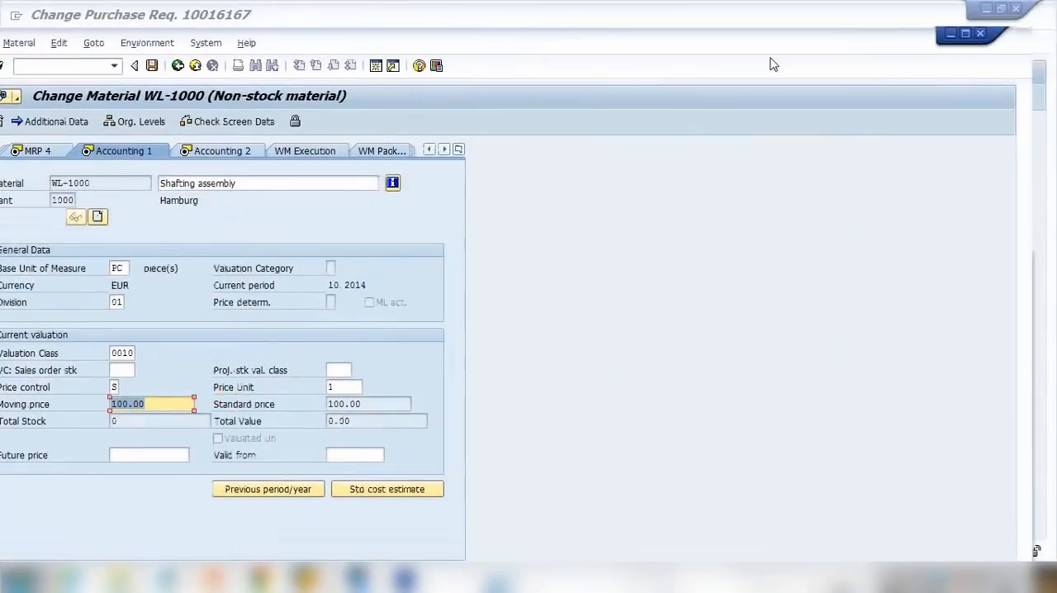
click(980, 33)
mouse_move(311, 578)
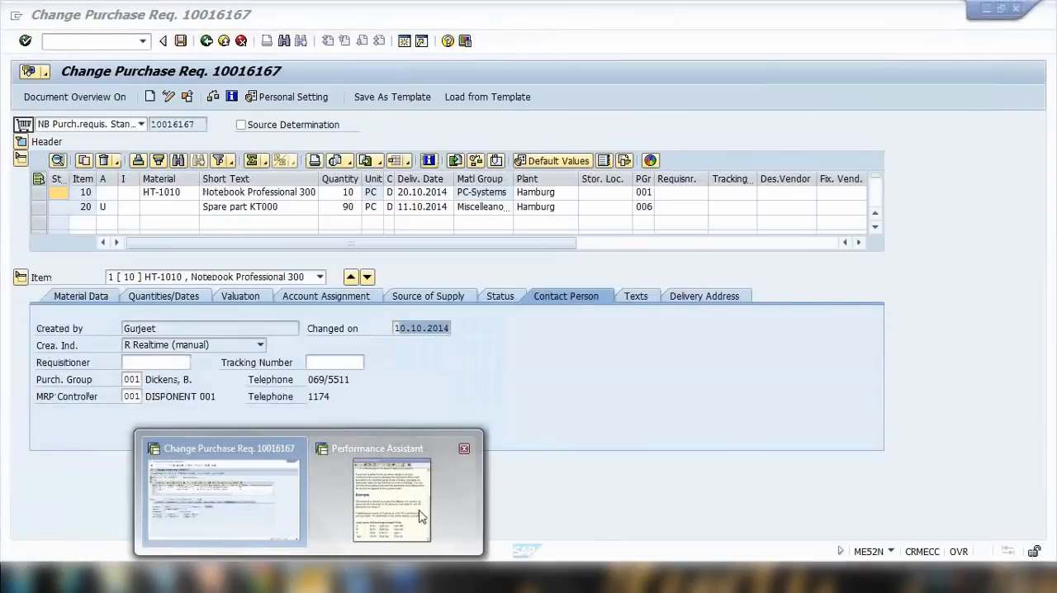
click(404, 495)
click(897, 59)
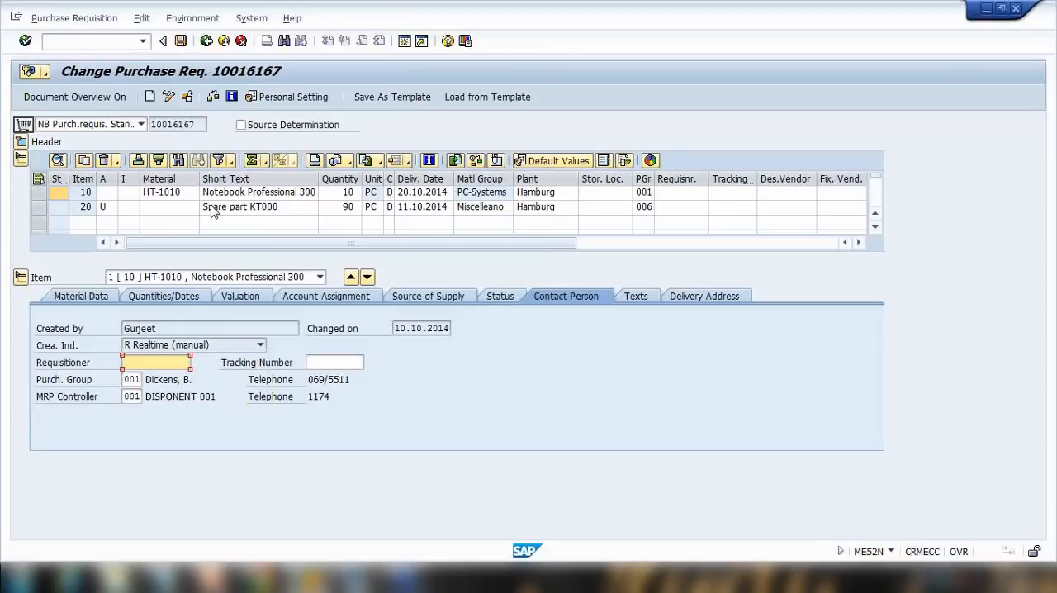
In Notepad, replace the consumable material notes with the heading "Save a P/req as a template" and return to the requisition.
click(165, 577)
click(292, 223)
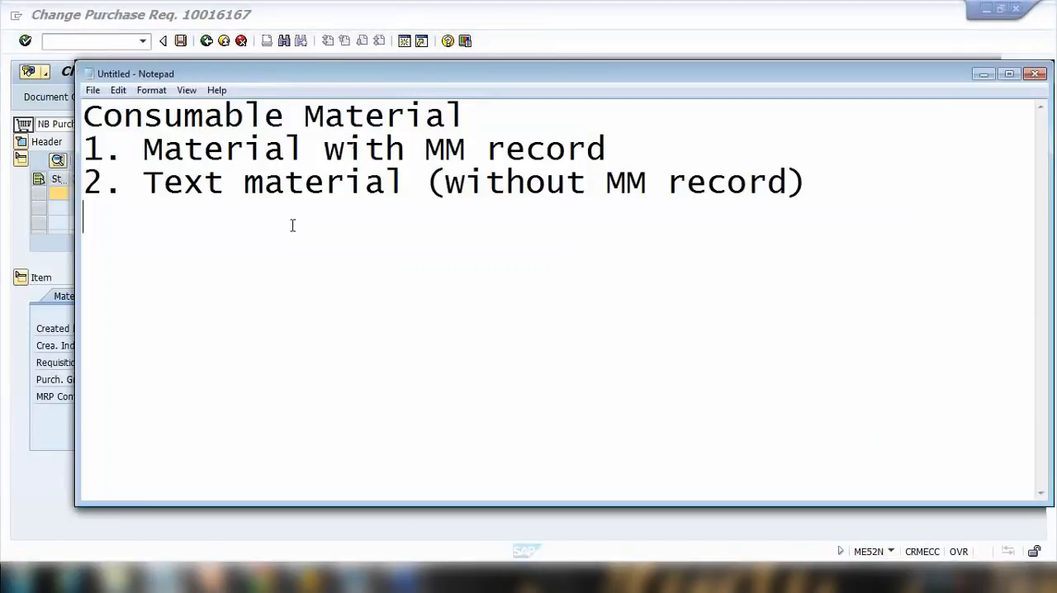
drag(828, 184, 3, 114)
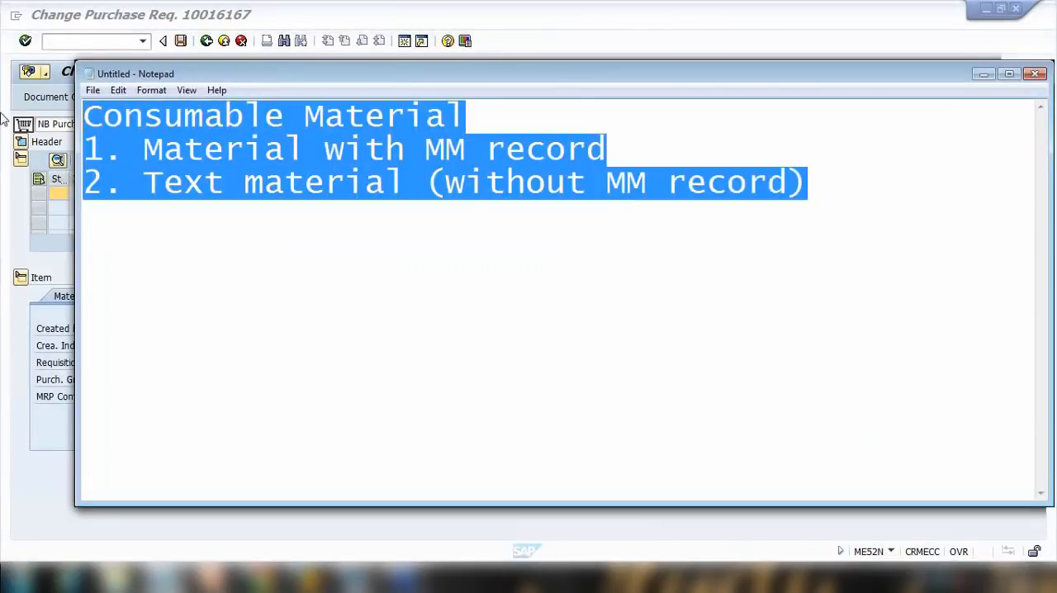
text(tEMP)
key(BackSpace)
key(BackSpace)
key(BackSpace)
key(BackSpace)
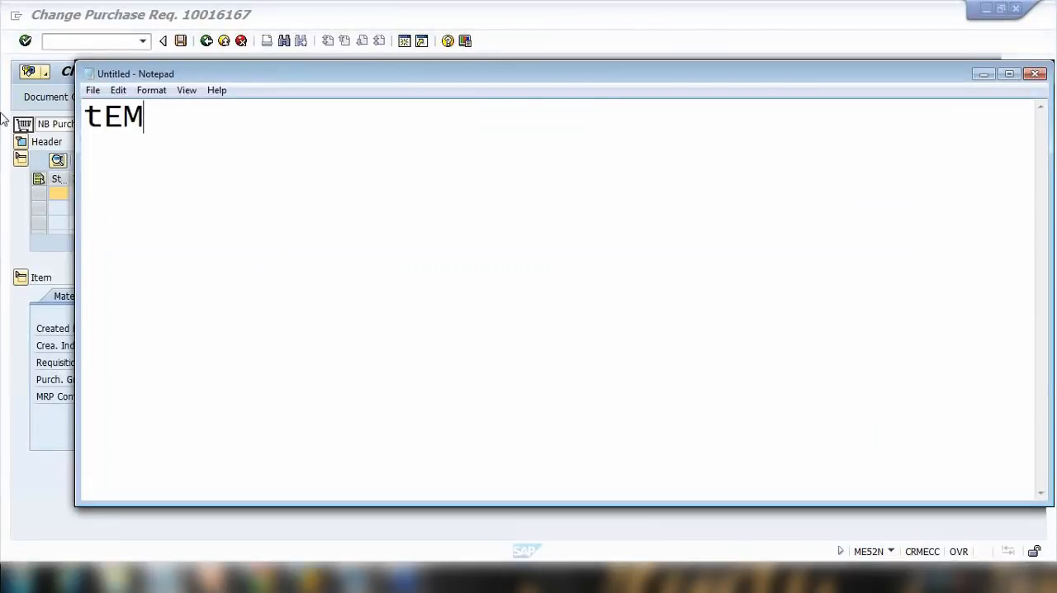
text(SAVE)
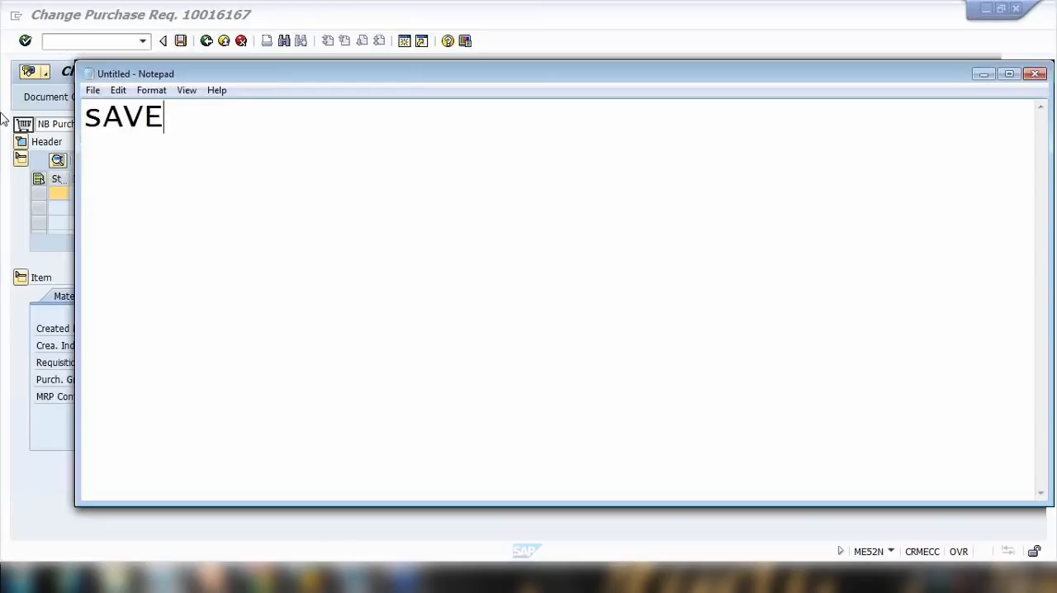
key(BackSpace)
key(BackSpace)
key(BackSpace)
key(BackSpace)
text(Save )
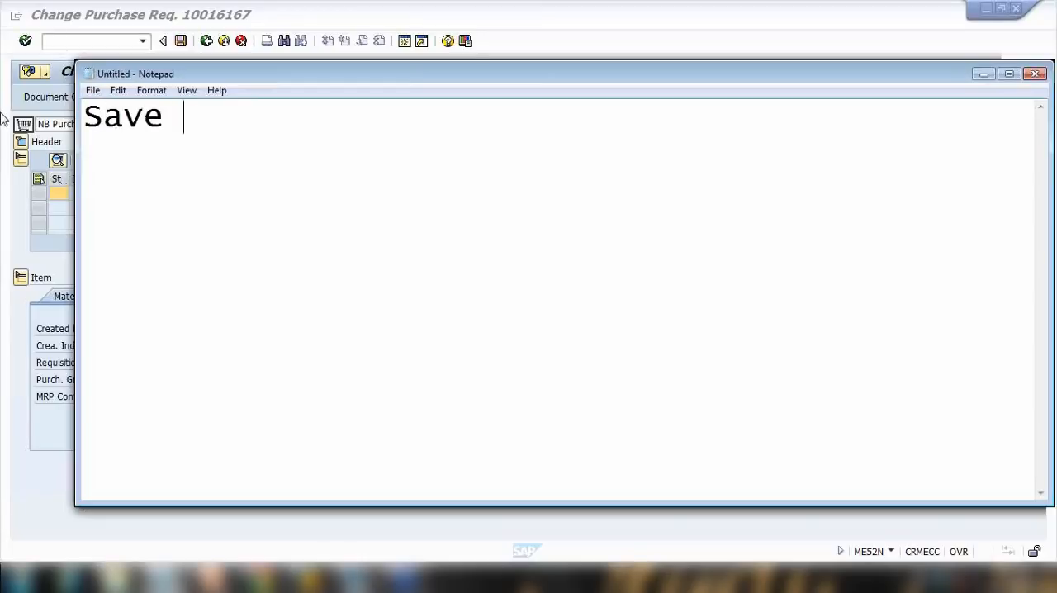
text(a P/)
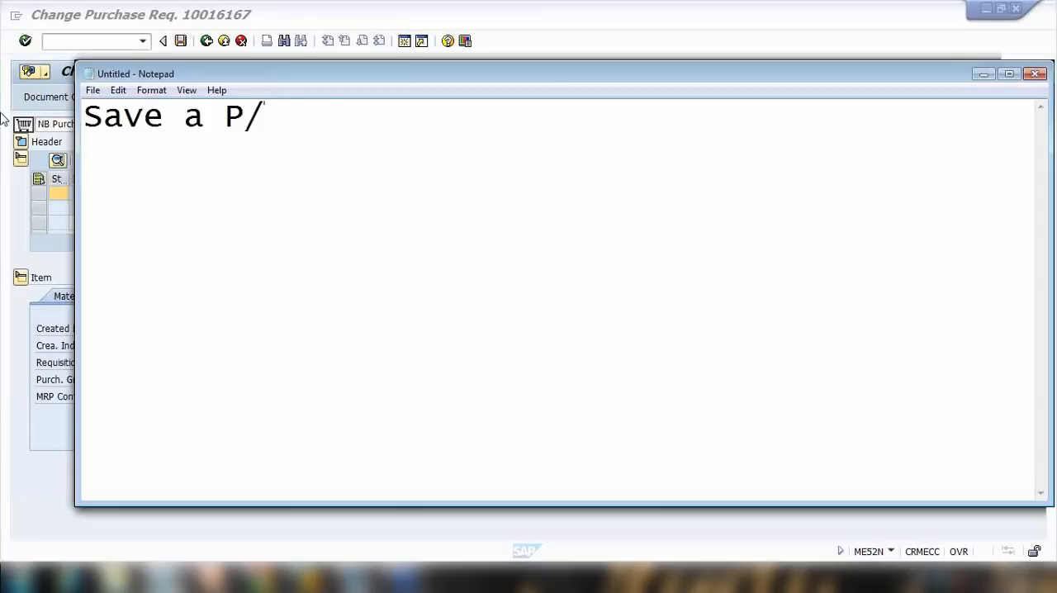
text(req aa)
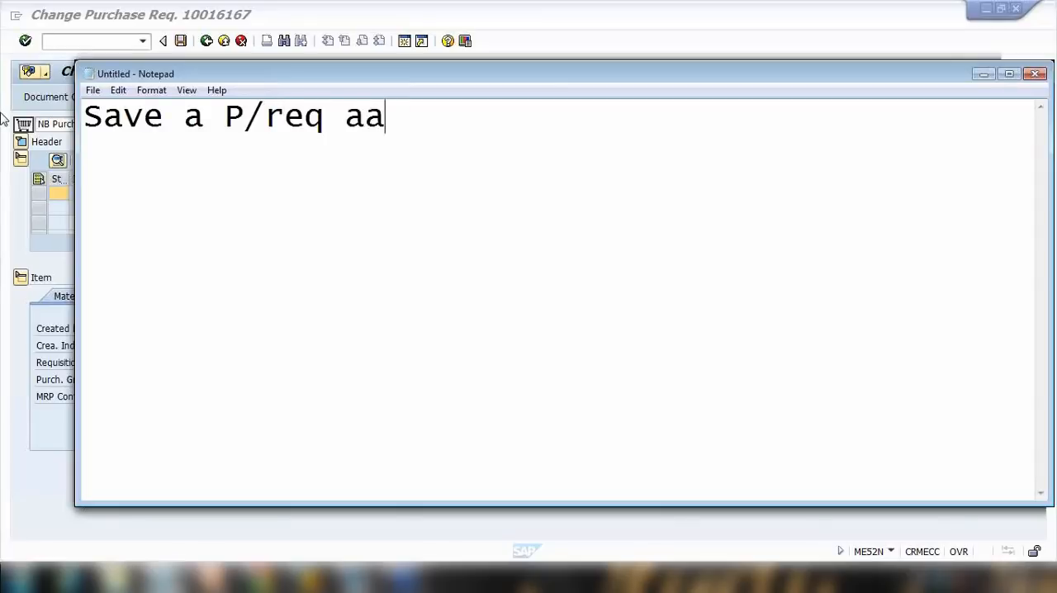
key(BackSpace)
text(s a template)
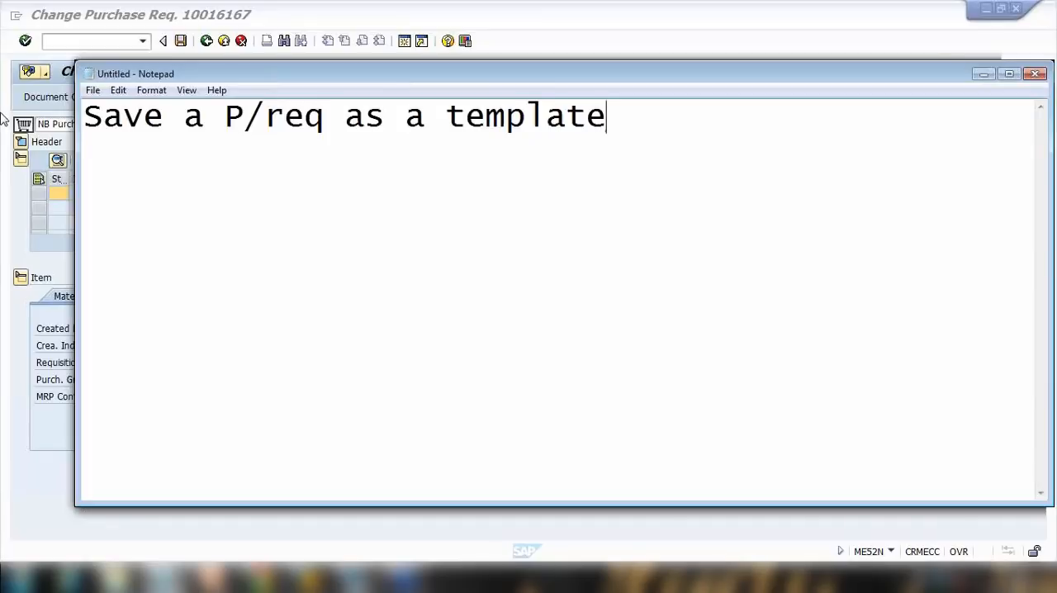
click(515, 38)
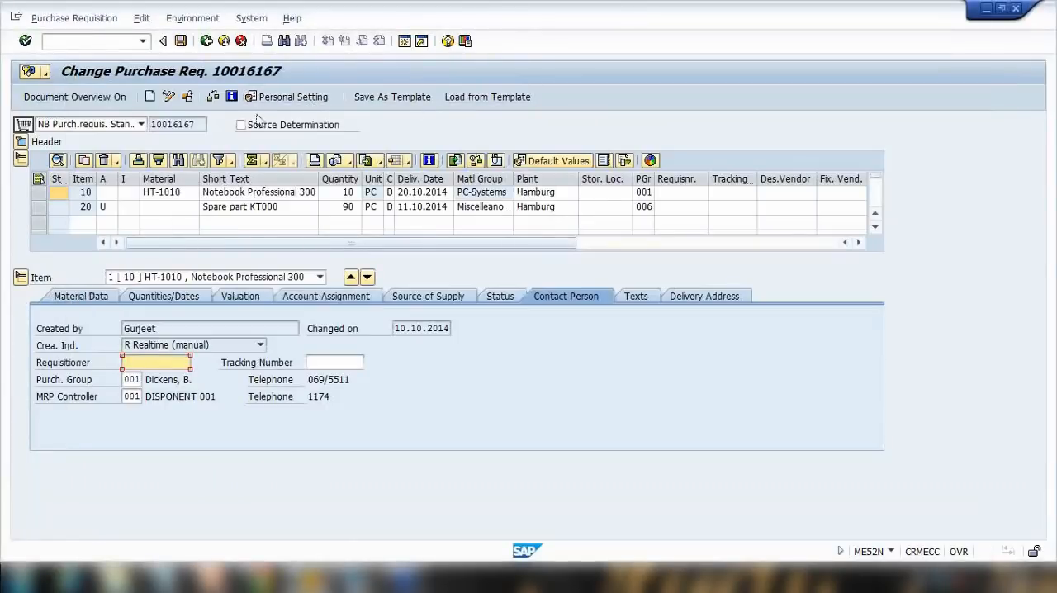
Start saving the requisition as a template named GS template with the description "Template for spare parts".
click(394, 99)
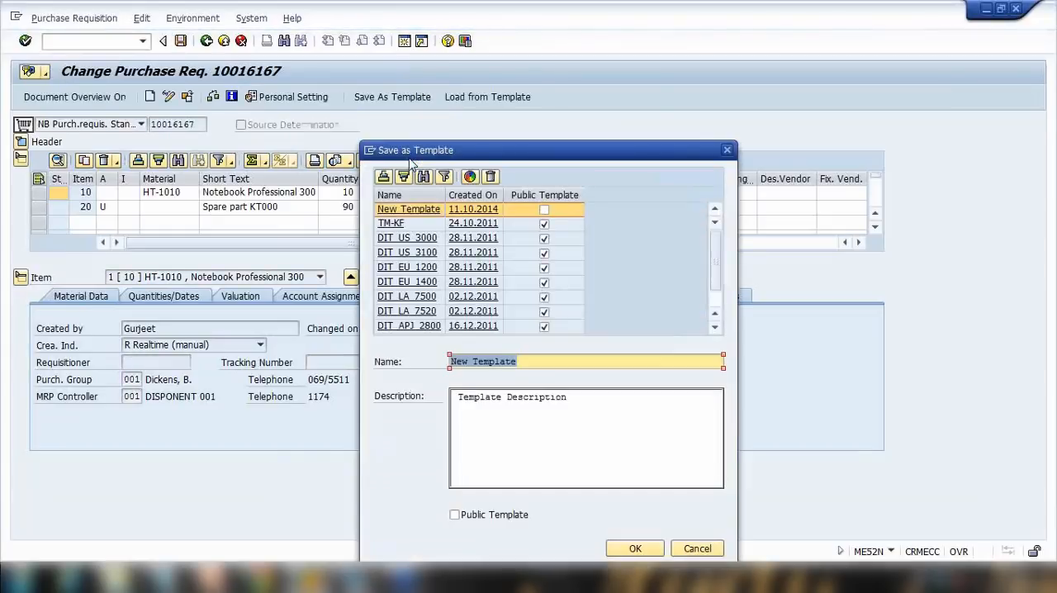
click(535, 362)
drag(534, 362, 373, 364)
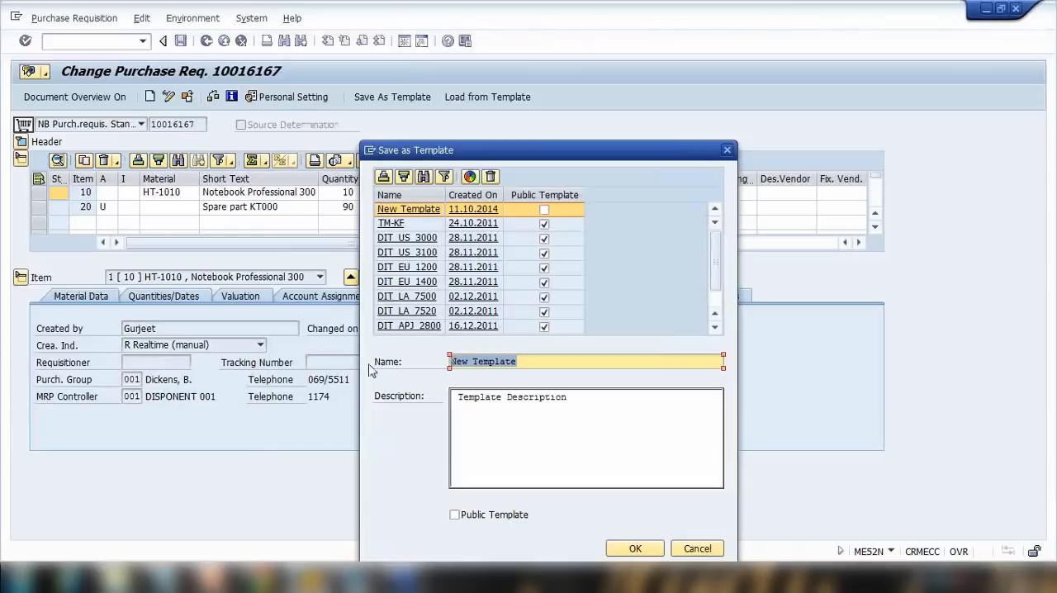
key(Delete)
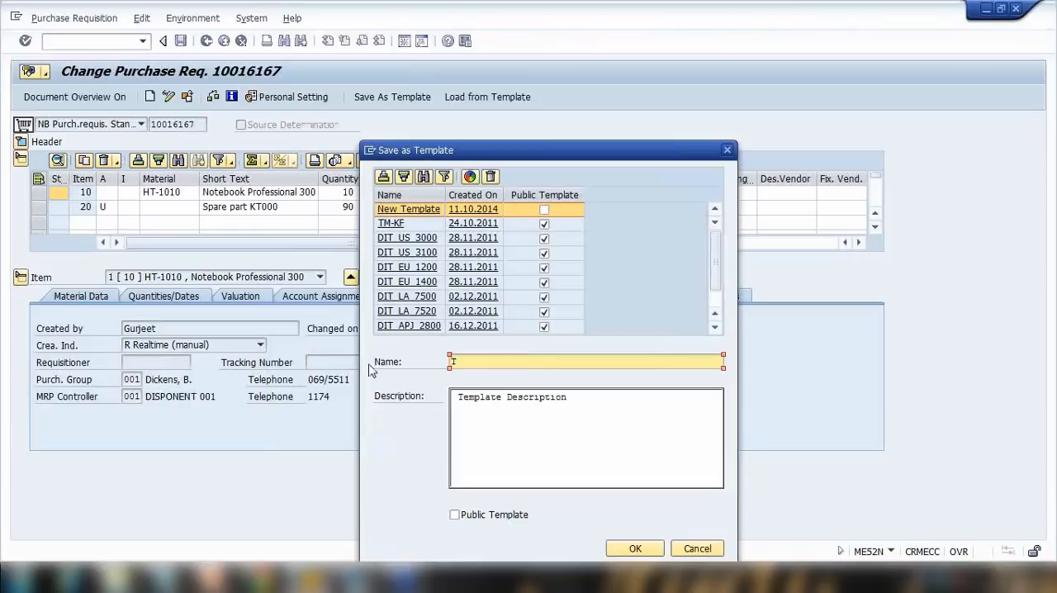
text(GS template)
click(475, 412)
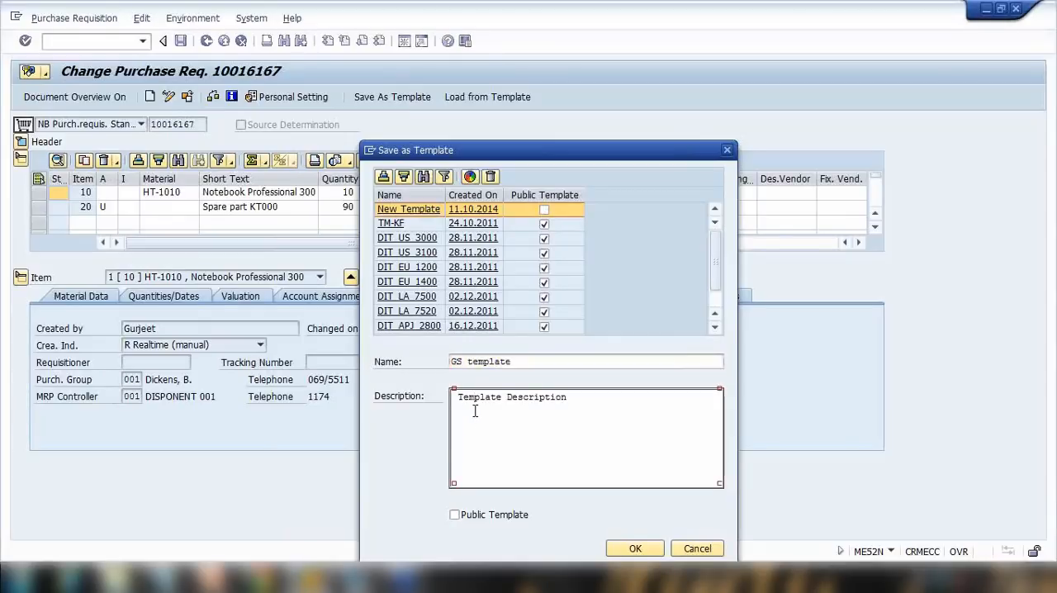
drag(586, 401, 309, 389)
text(Template for spare parts)
Mark the template as a public template, save it and acknowledge the confirmation.
drag(587, 147, 603, 49)
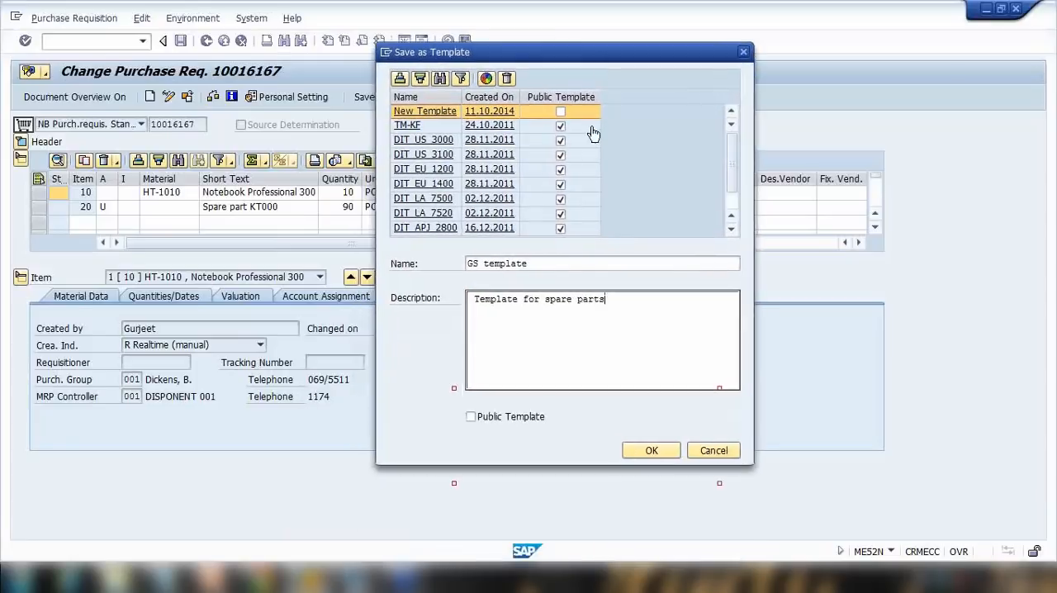
click(476, 418)
click(470, 417)
click(471, 417)
click(645, 450)
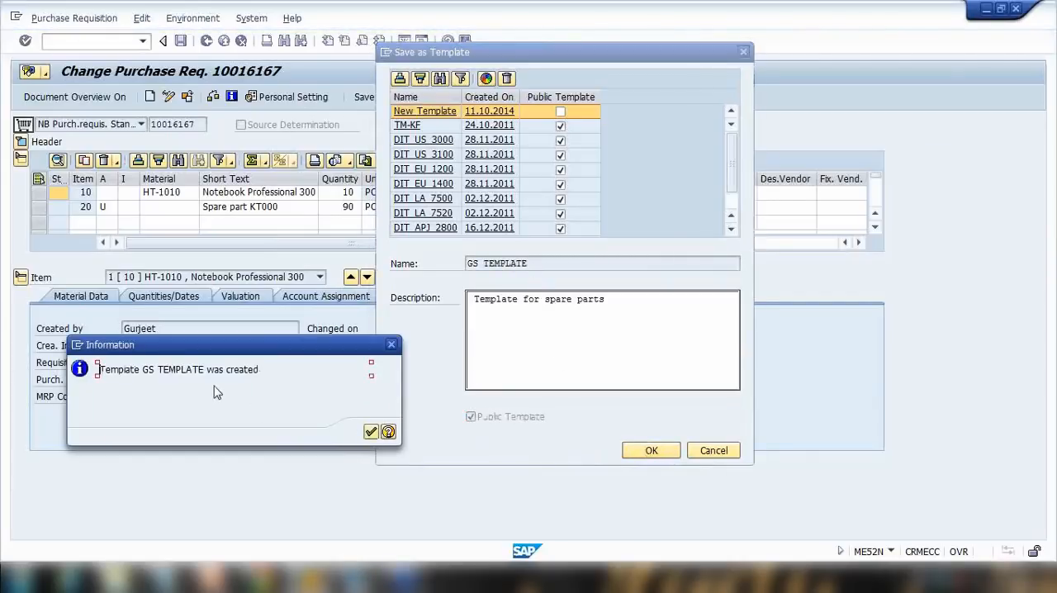
click(372, 432)
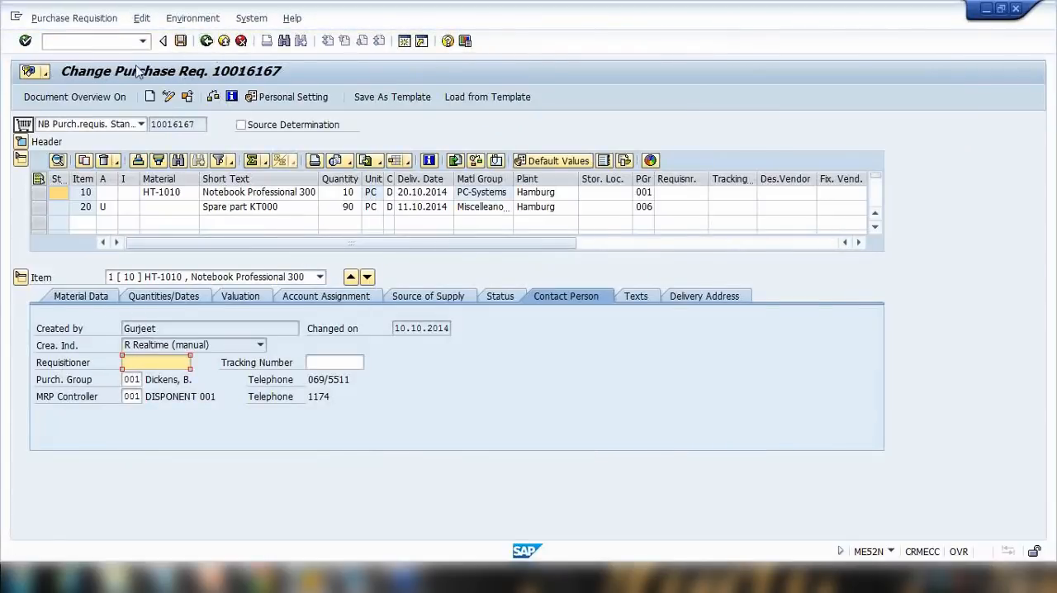
Create a new purchase requisition and load its items from the GS TEMPLATE template.
click(148, 97)
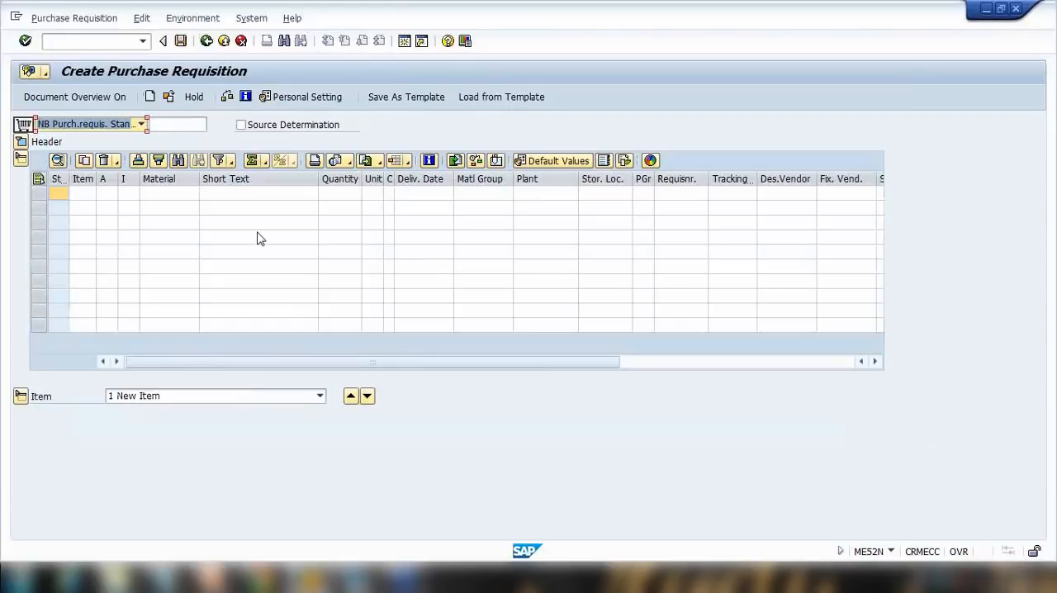
click(512, 99)
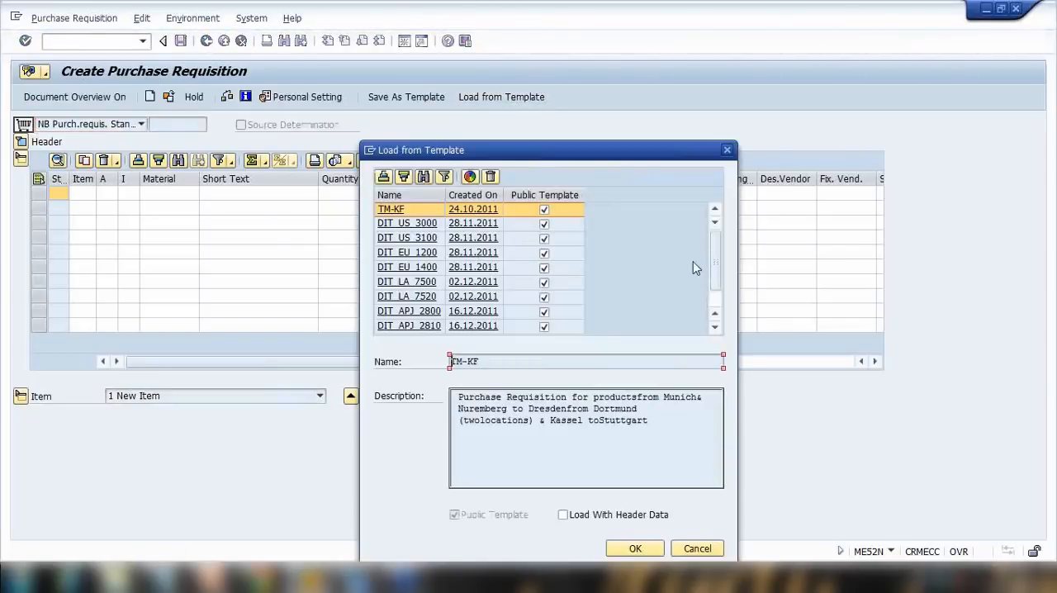
drag(716, 253, 711, 306)
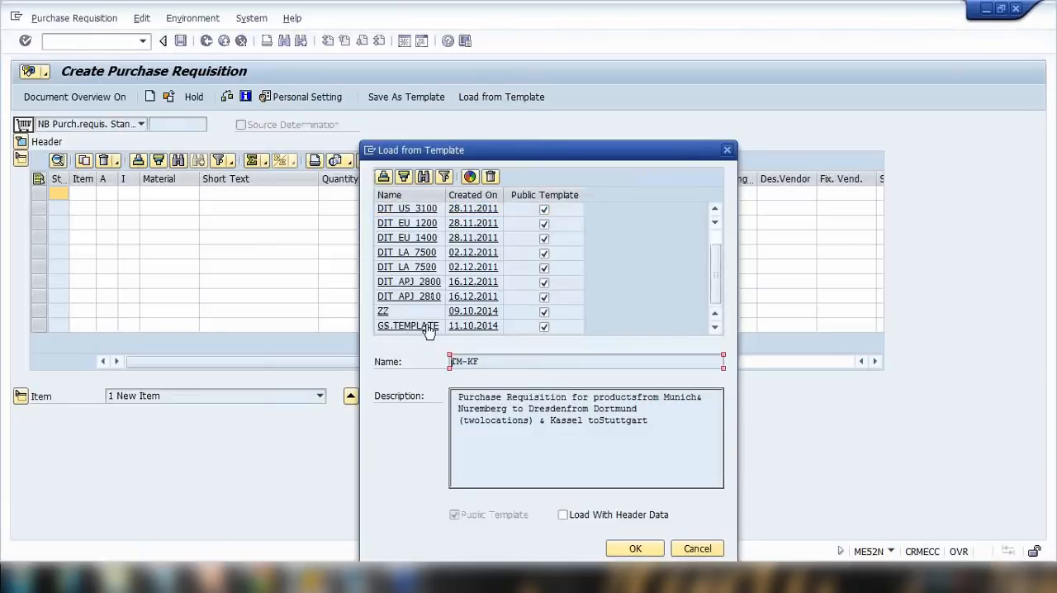
click(403, 327)
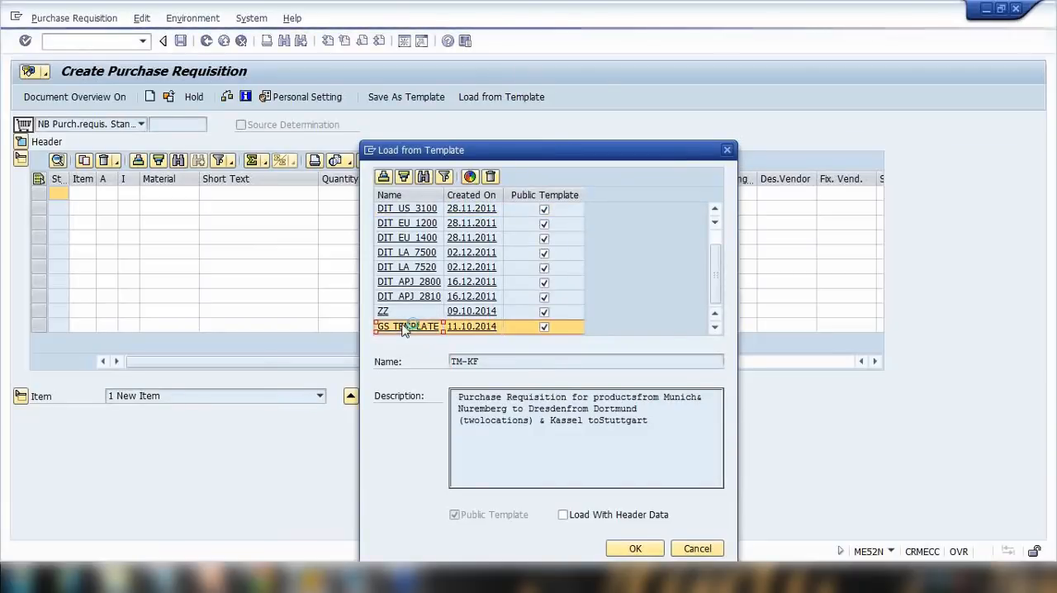
click(633, 548)
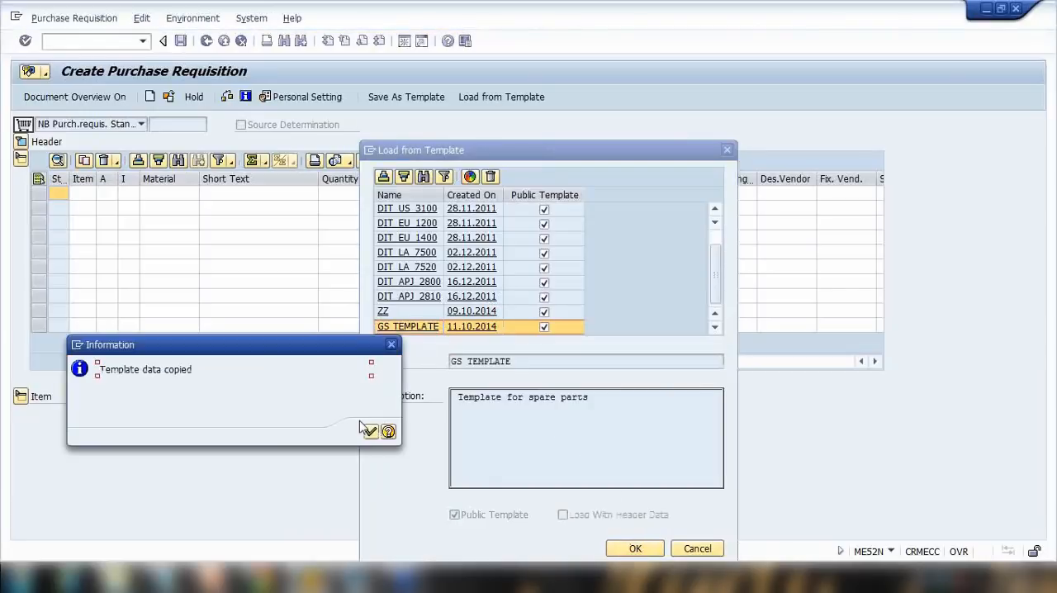
click(371, 433)
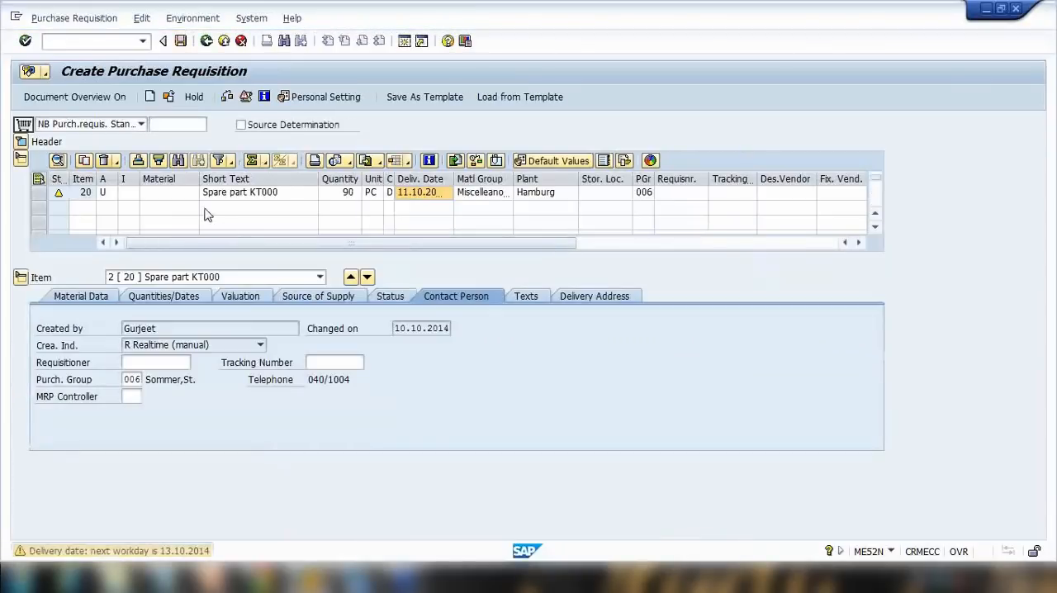
click(875, 213)
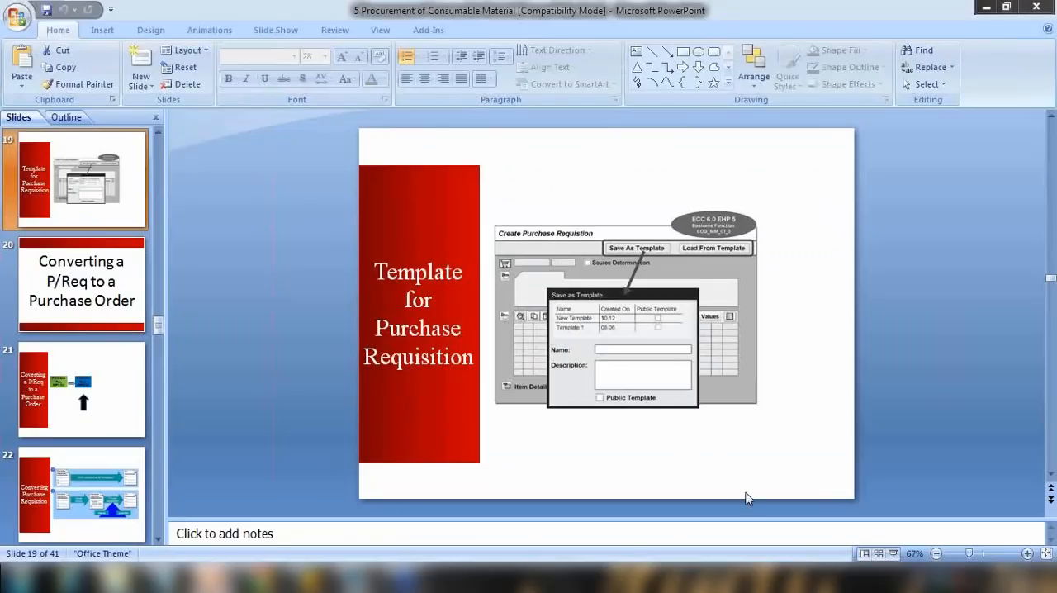
Switch to PowerPoint and view the template and converting a P/Req to a purchase order slides as a slide show.
click(892, 553)
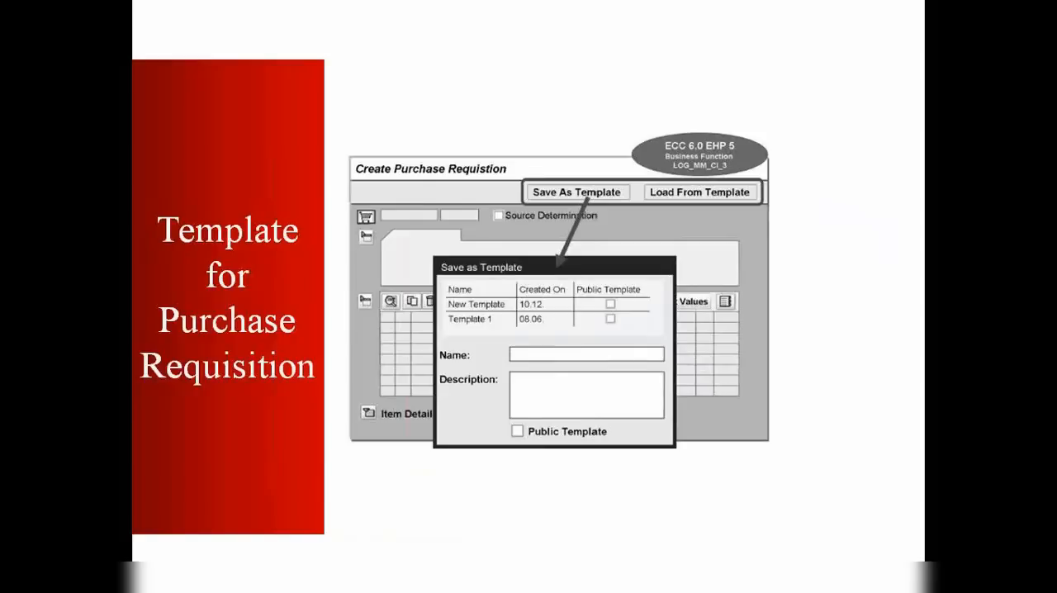
key(Right)
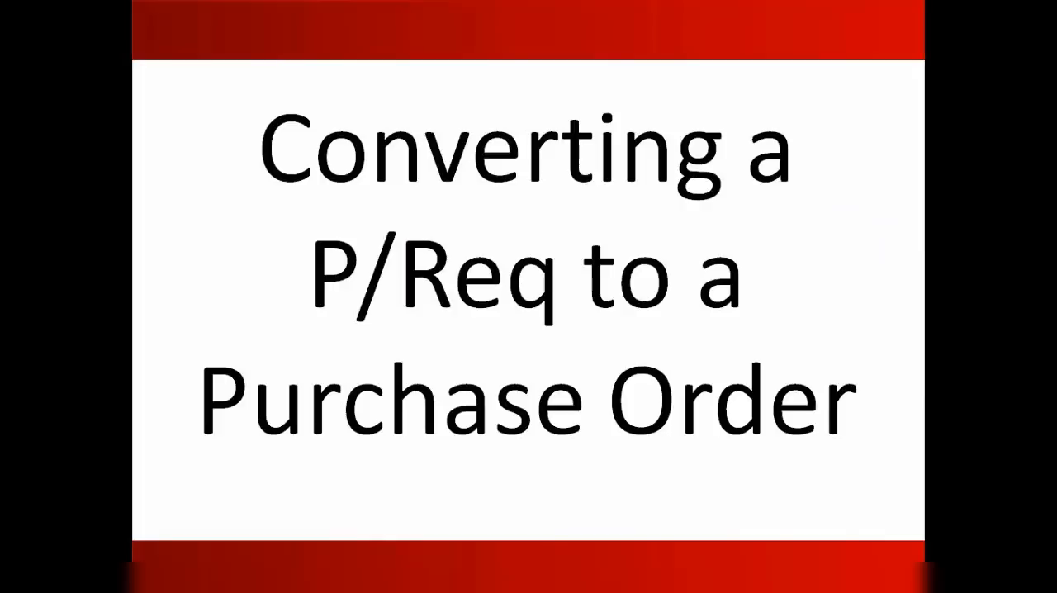
key(Right)
key(Right)
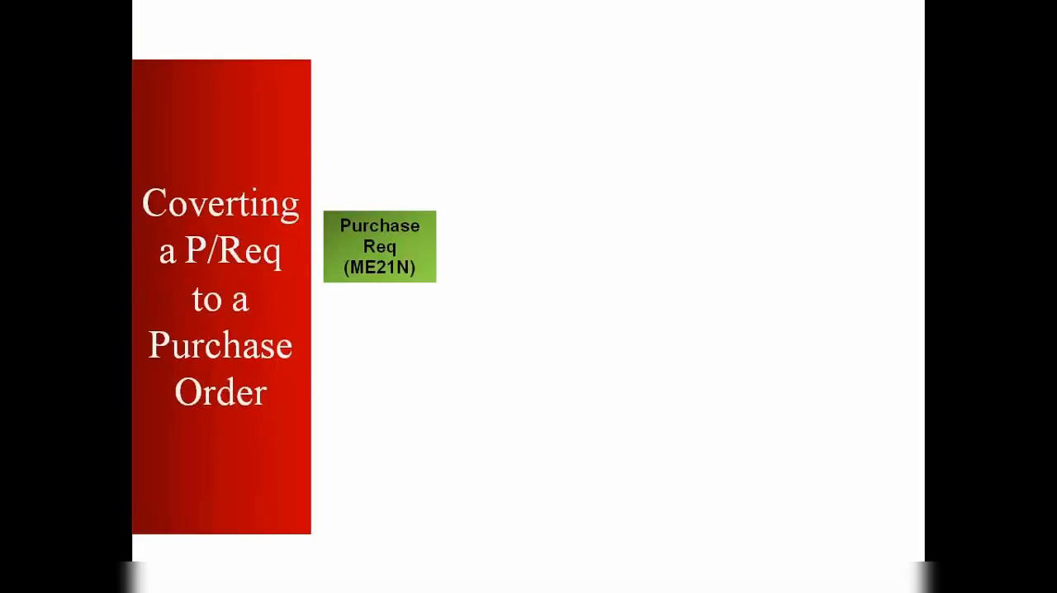
key(Right)
key(Right)
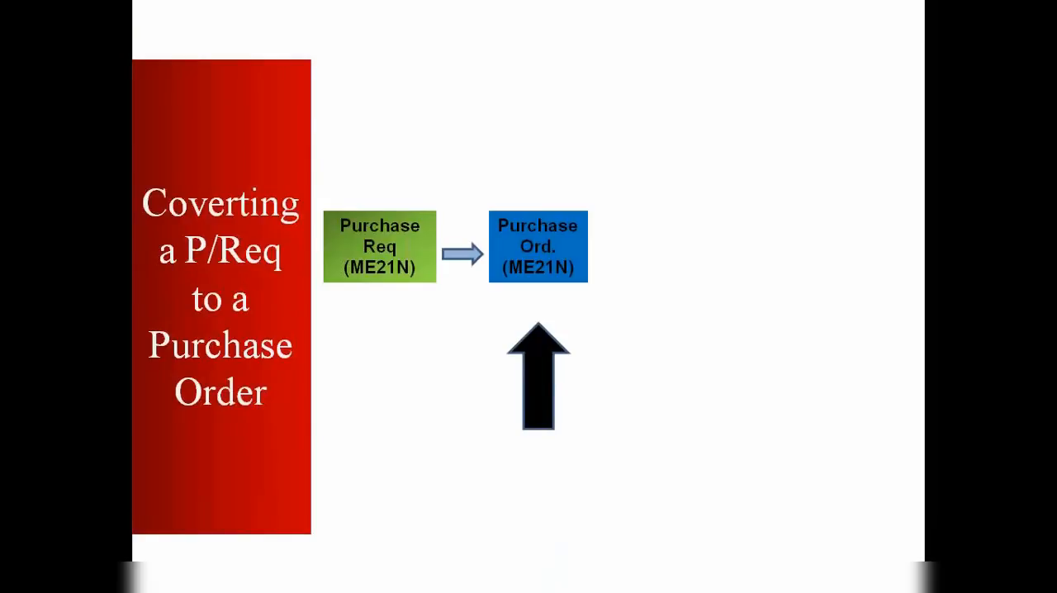
key(Right)
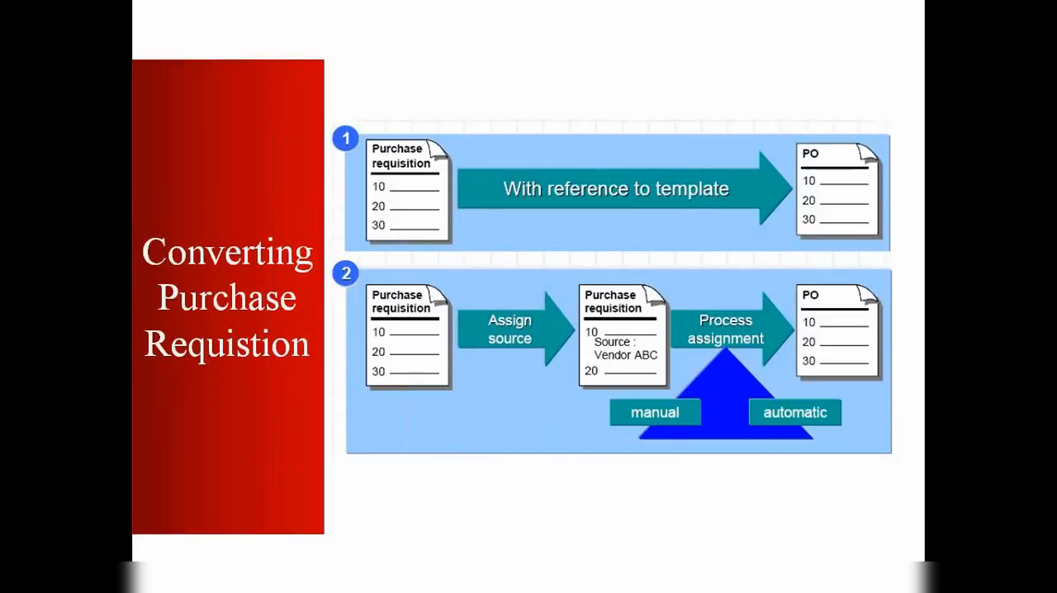
key(Escape)
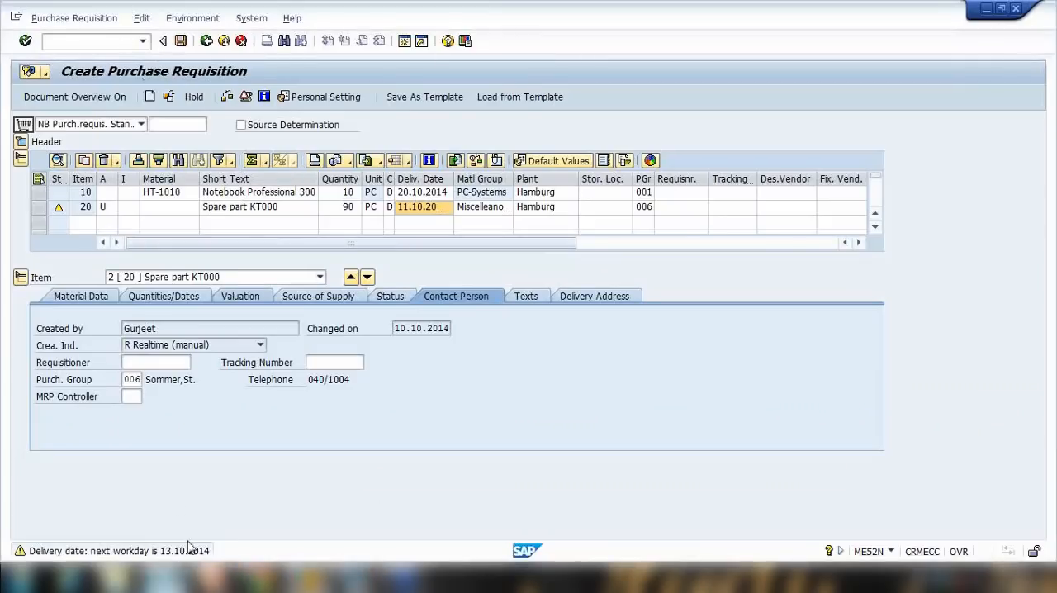
In Notepad, replace the notes with the heading "Purchase Order - ME21N".
click(309, 578)
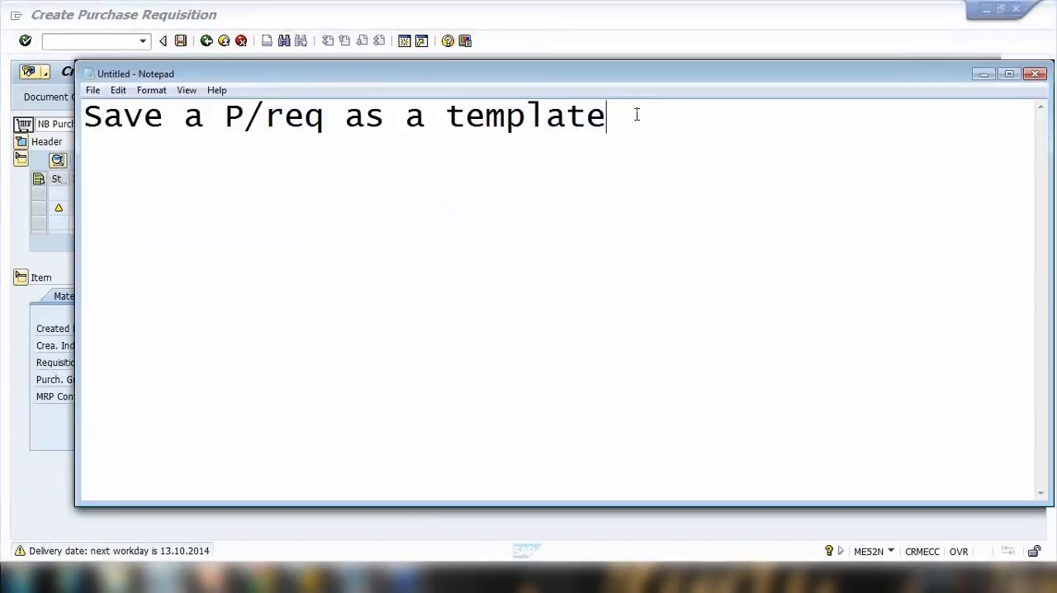
key(Return)
key(Return)
key(ctrl+a)
text(Purchas)
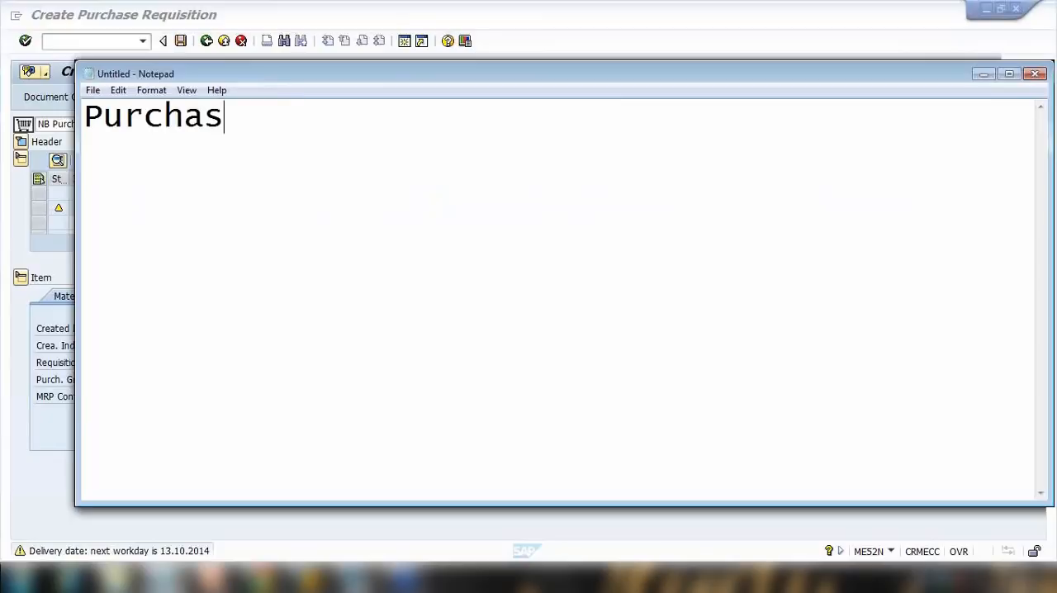
text(e Order )
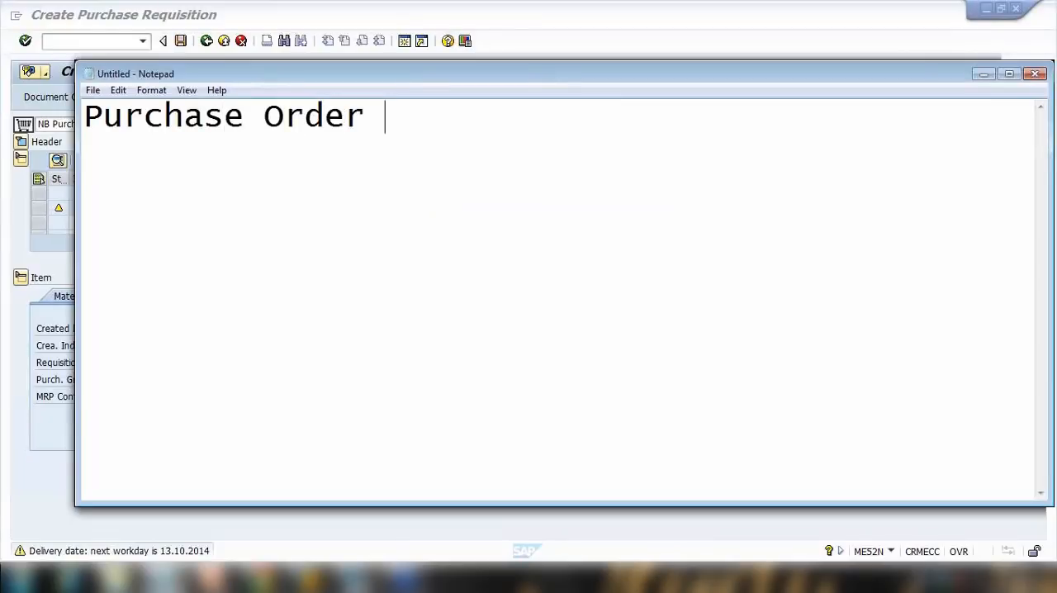
text(- ME21N)
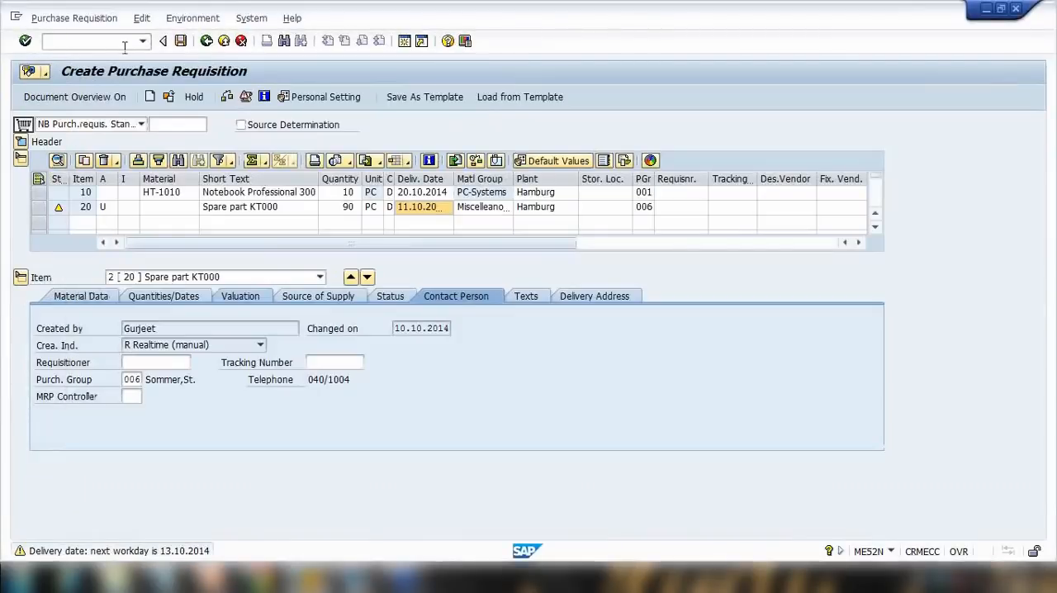
Open transaction ME21N to create a purchase order and turn on the document overview.
click(96, 41)
text(/NME21N)
key(Return)
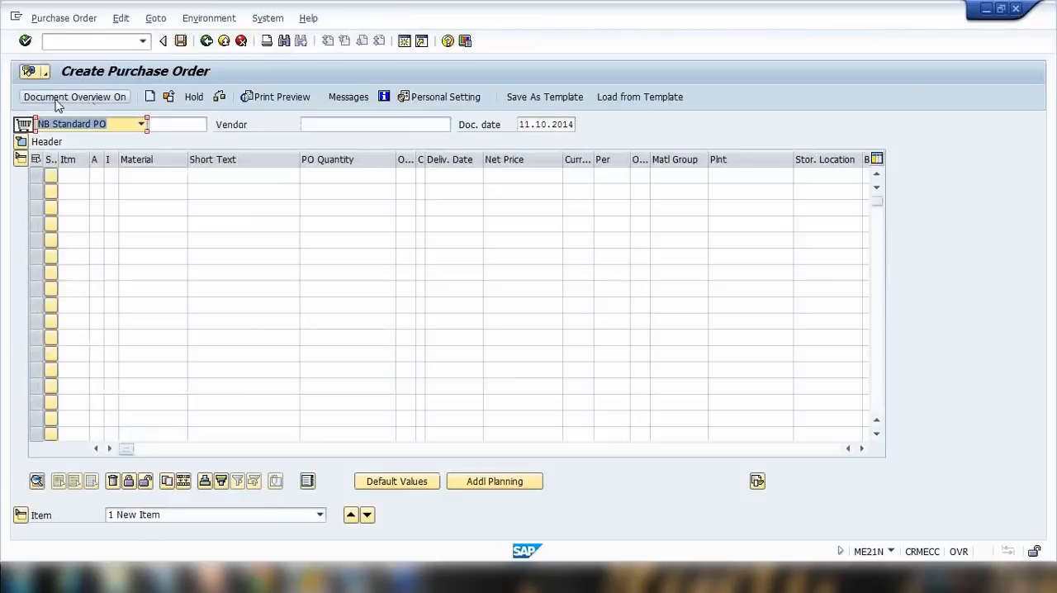
click(86, 103)
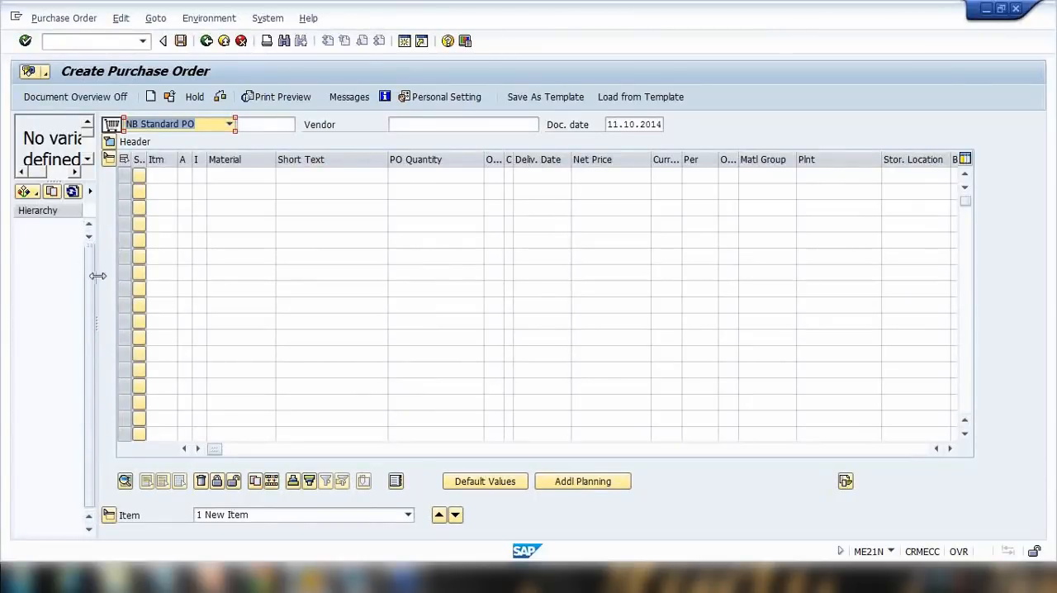
Widen the document overview and list my purchase requisitions in it.
drag(97, 281, 210, 283)
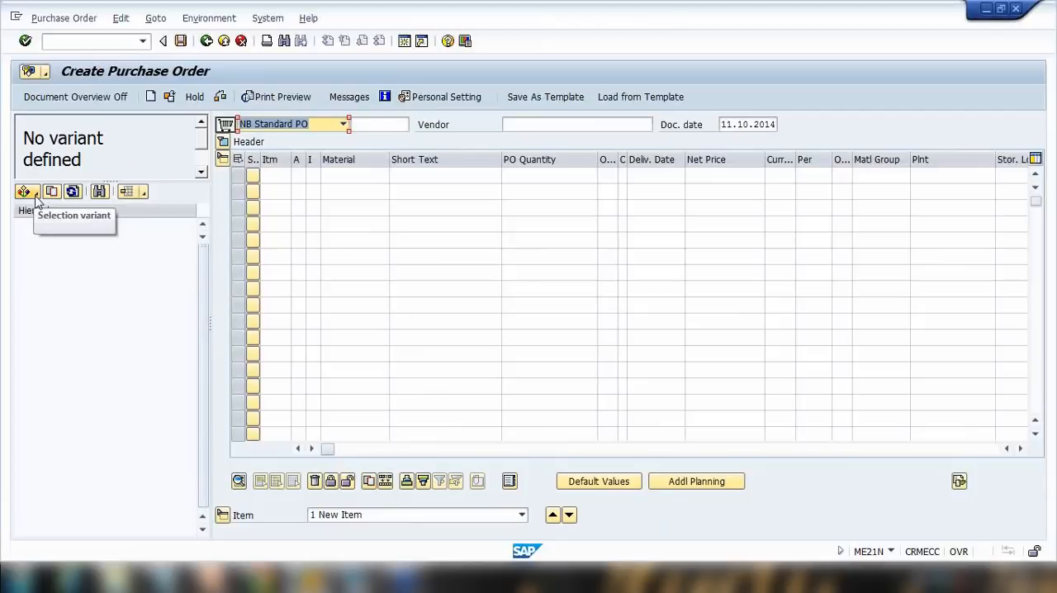
click(33, 195)
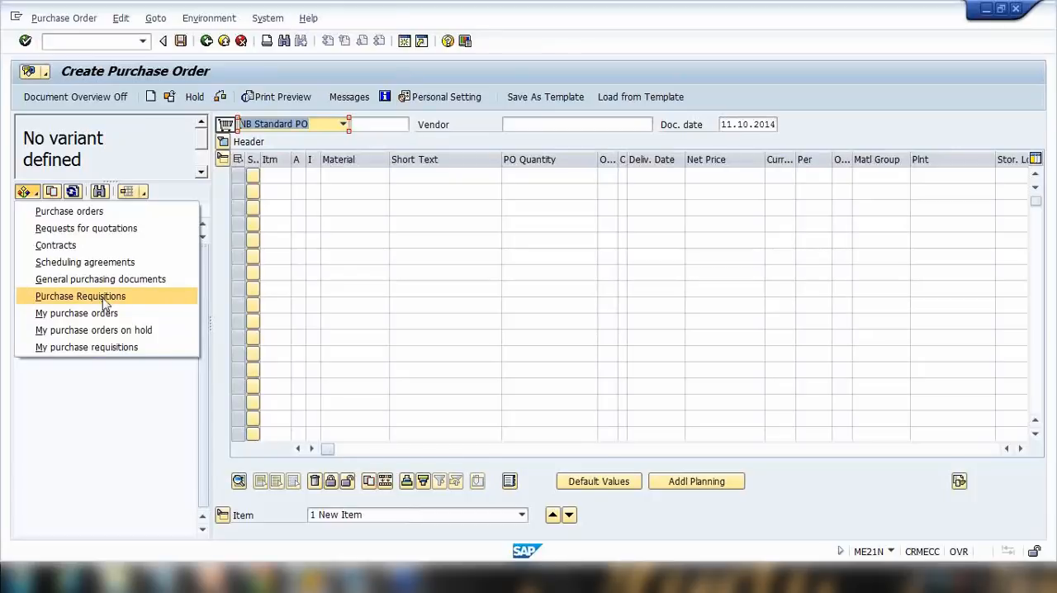
click(83, 347)
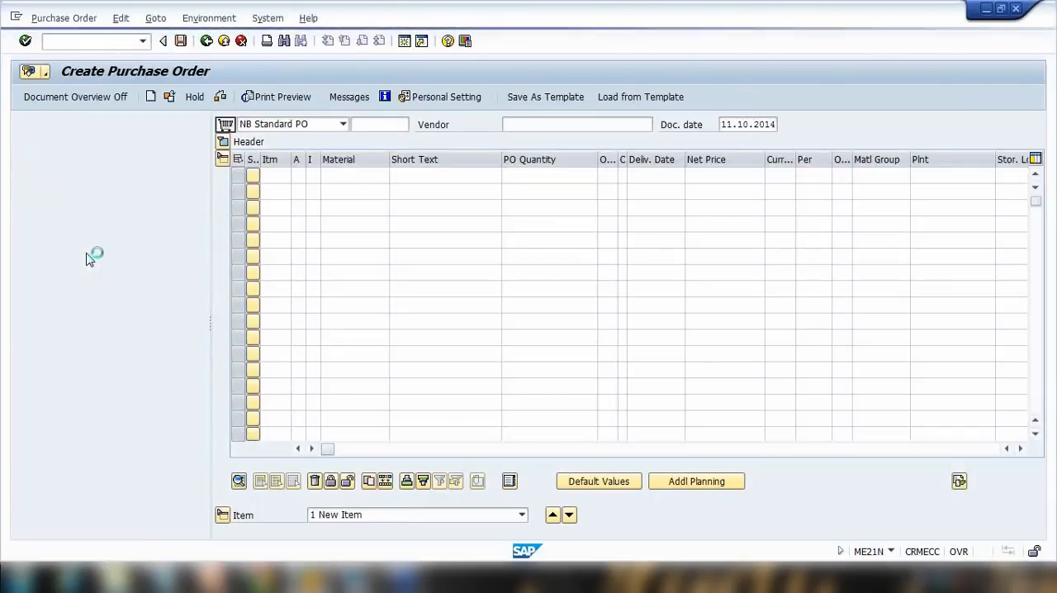
click(62, 225)
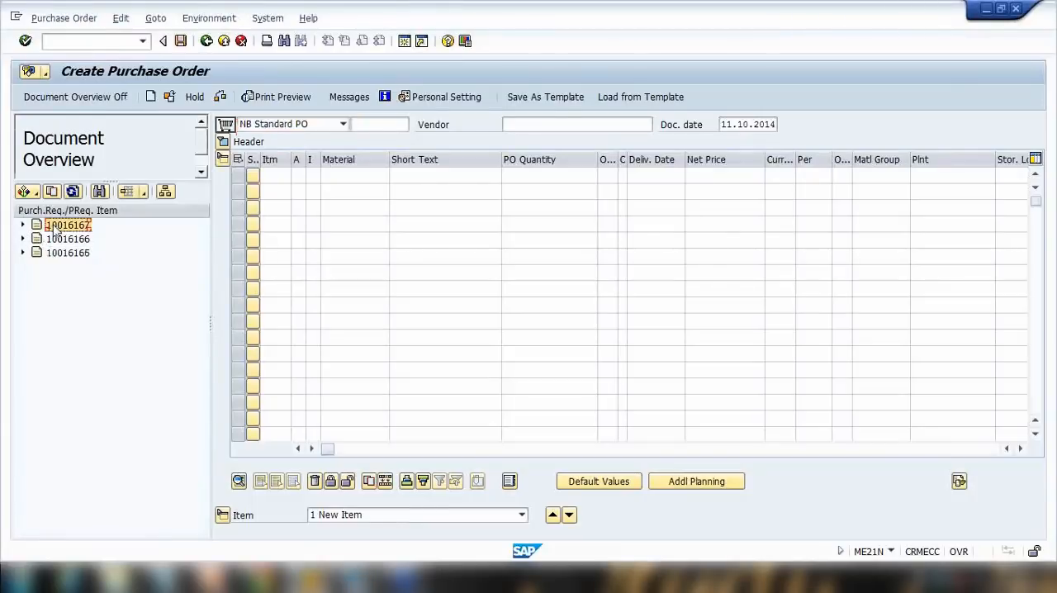
click(56, 239)
click(62, 253)
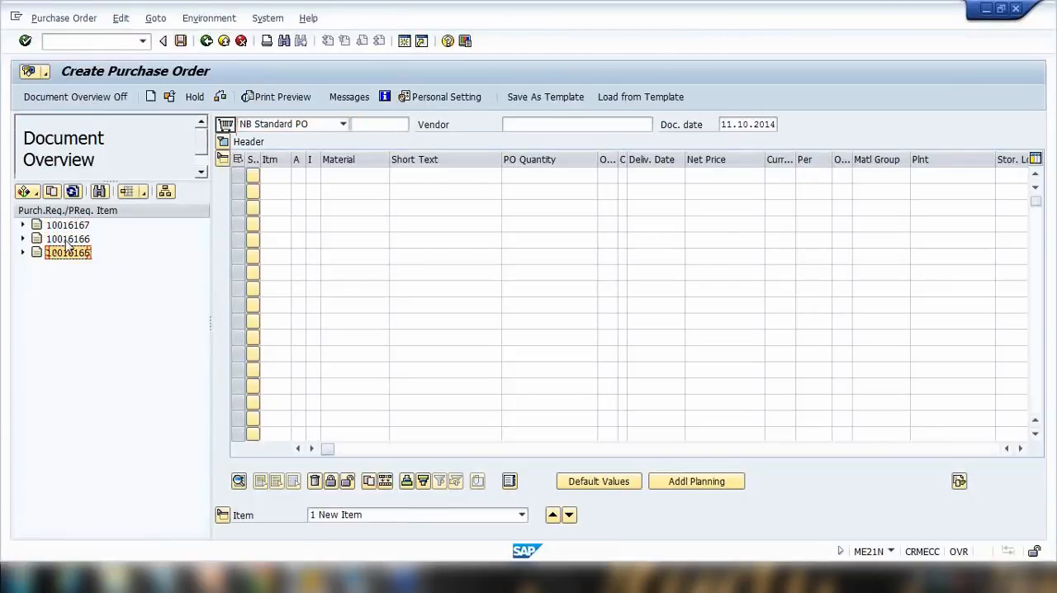
Open the Purchase Requisitions selection variant and clear the purchase requisition number criterion.
click(27, 192)
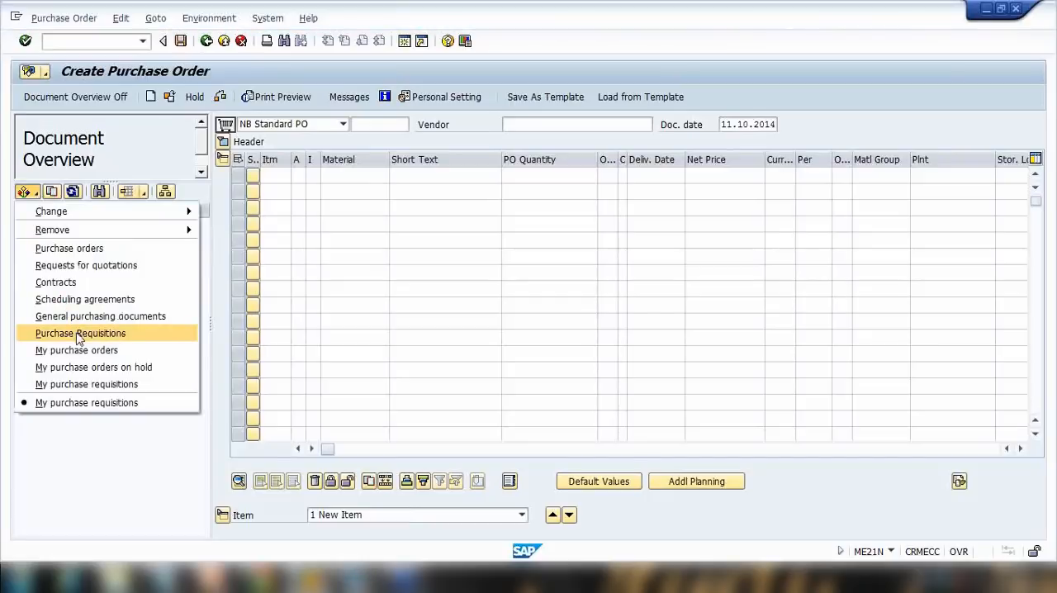
click(80, 334)
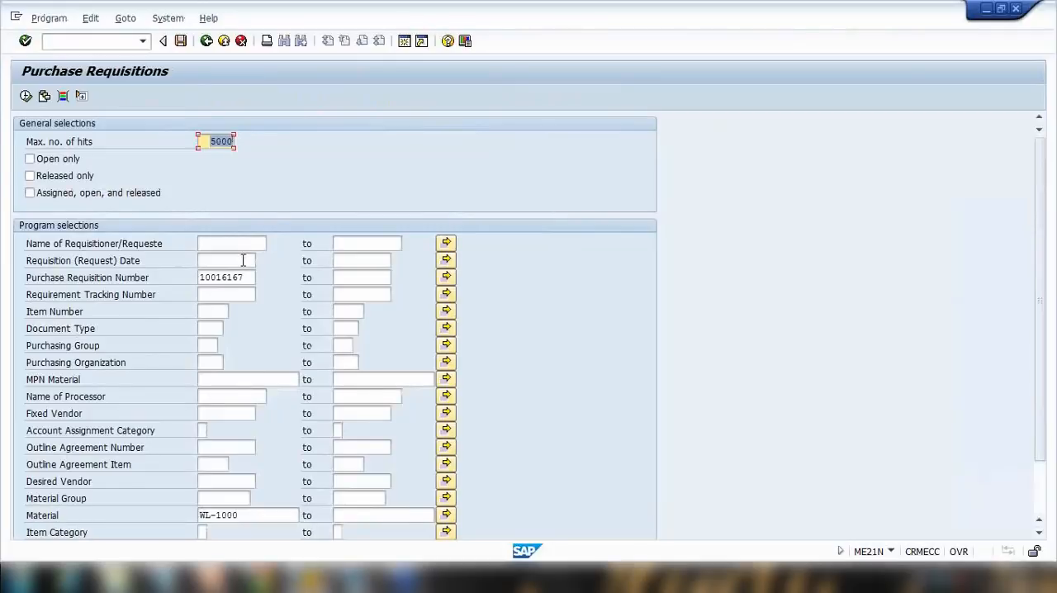
double_click(241, 276)
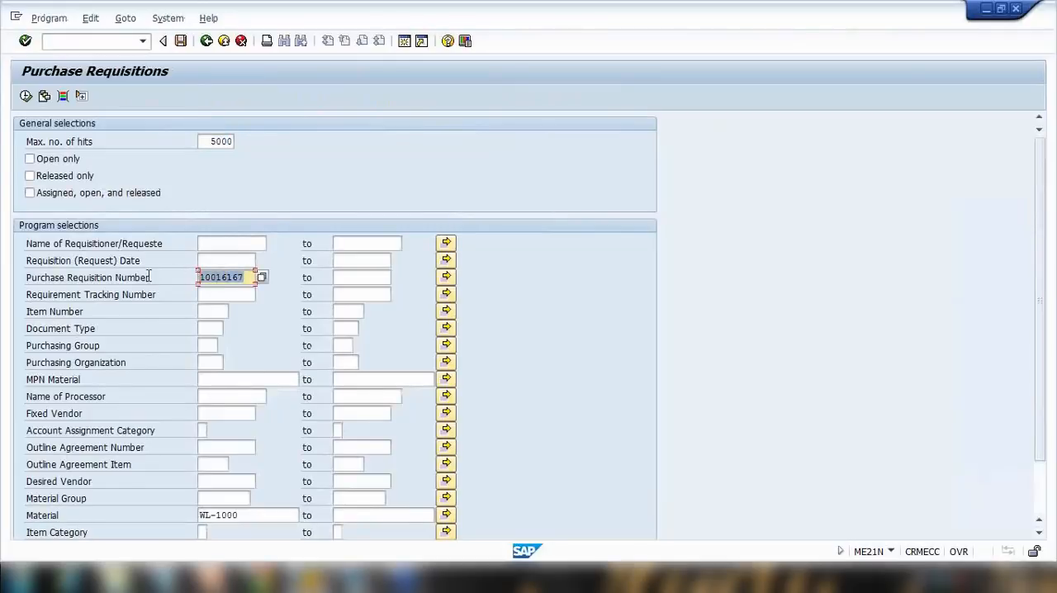
key(Delete)
Enter the requisitioner's name, clear the WL-1000 material criterion, and execute the purchase requisition selection.
scroll(301, 211, down, 4)
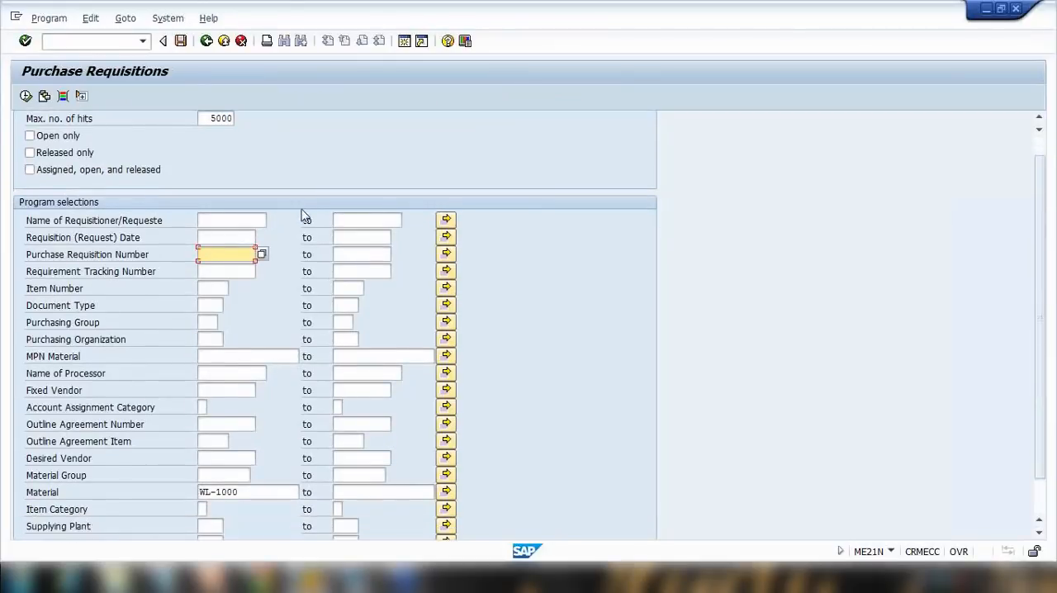
scroll(207, 384, up, 2)
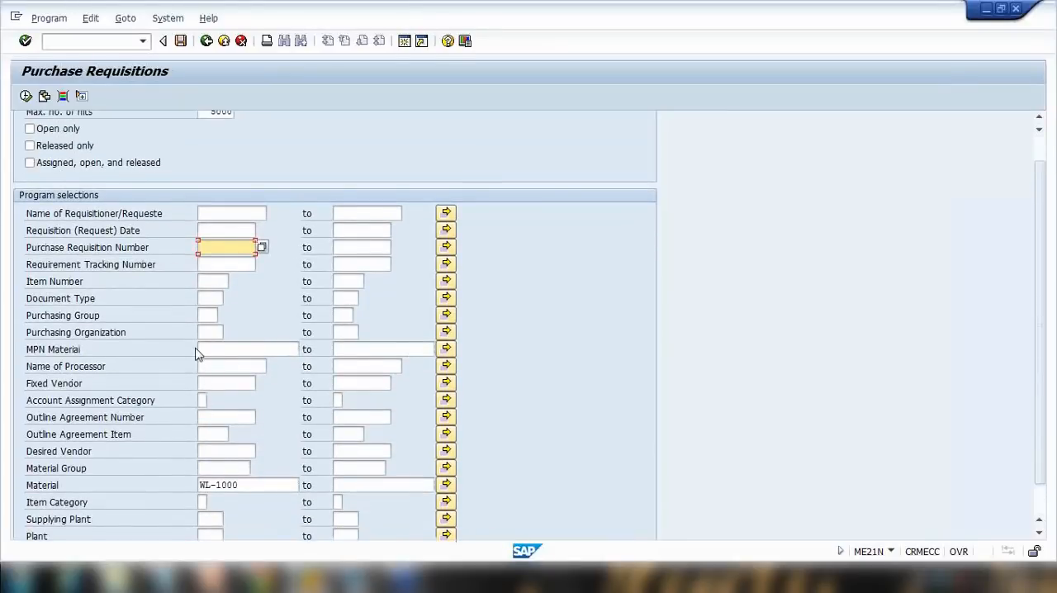
scroll(195, 354, down, 1)
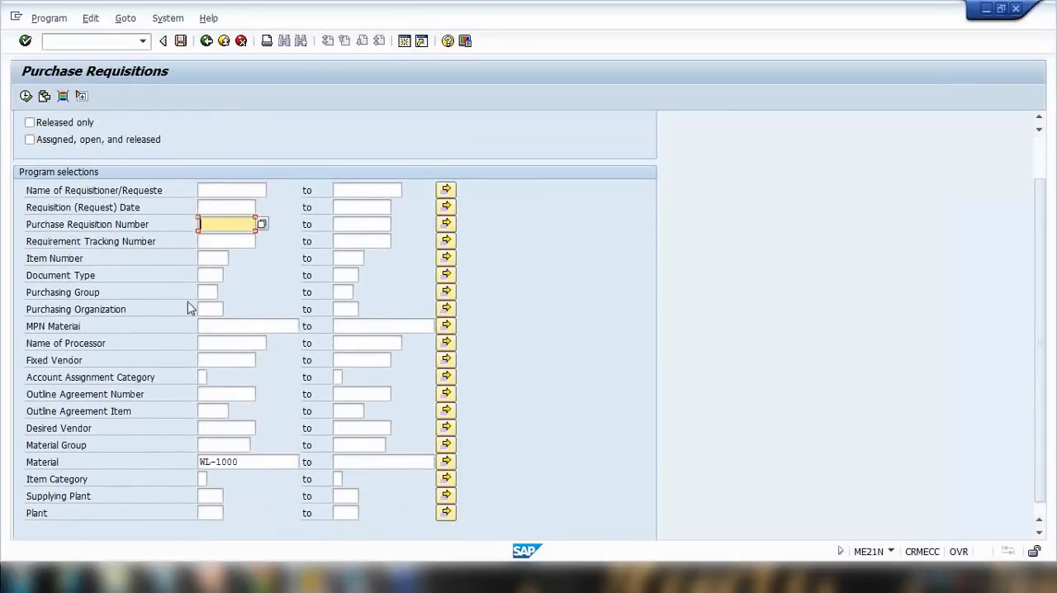
click(218, 360)
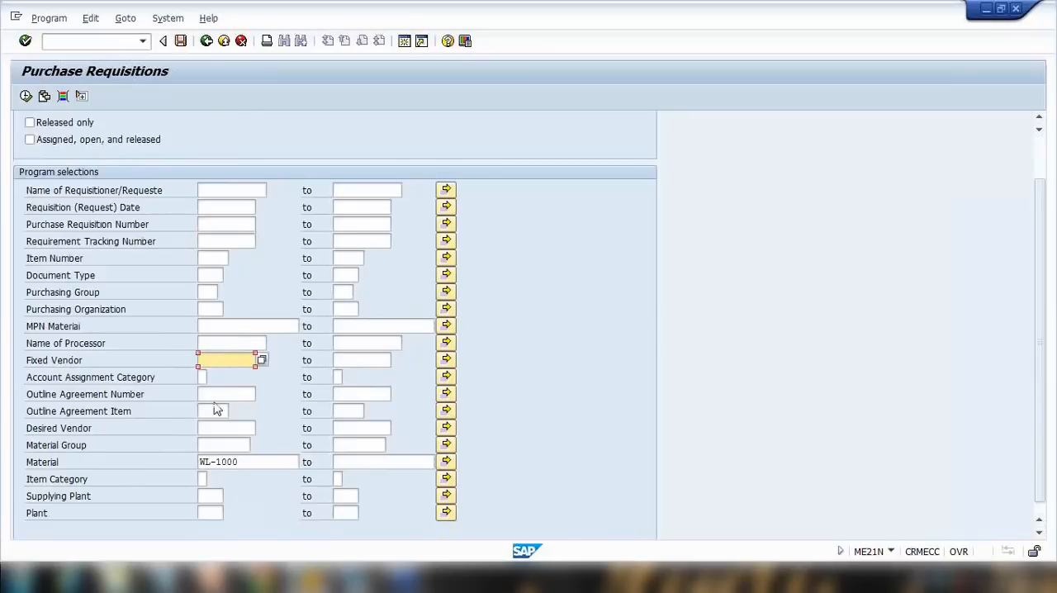
click(203, 378)
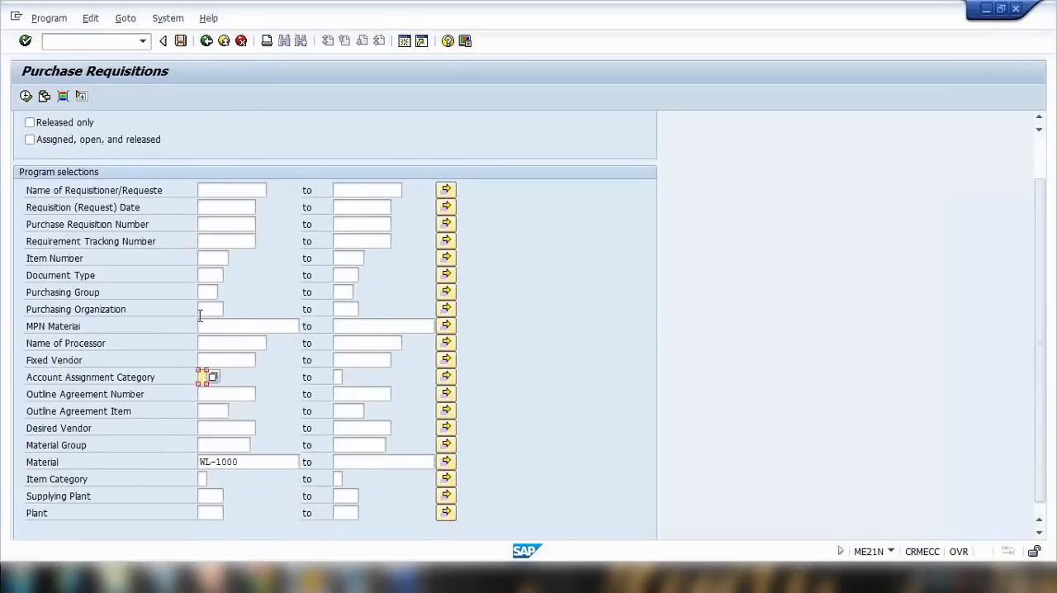
click(227, 225)
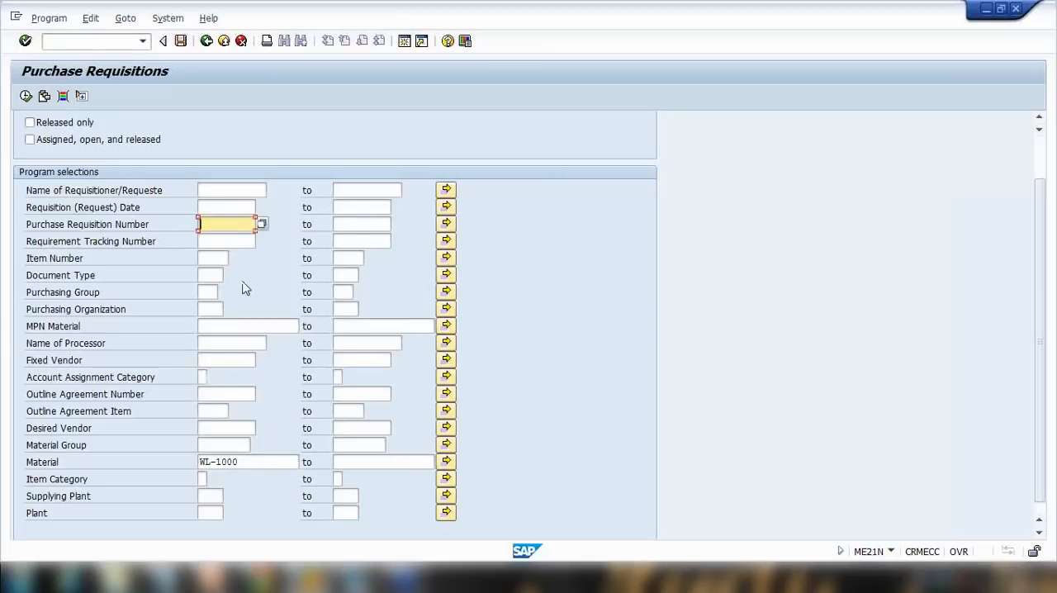
click(215, 190)
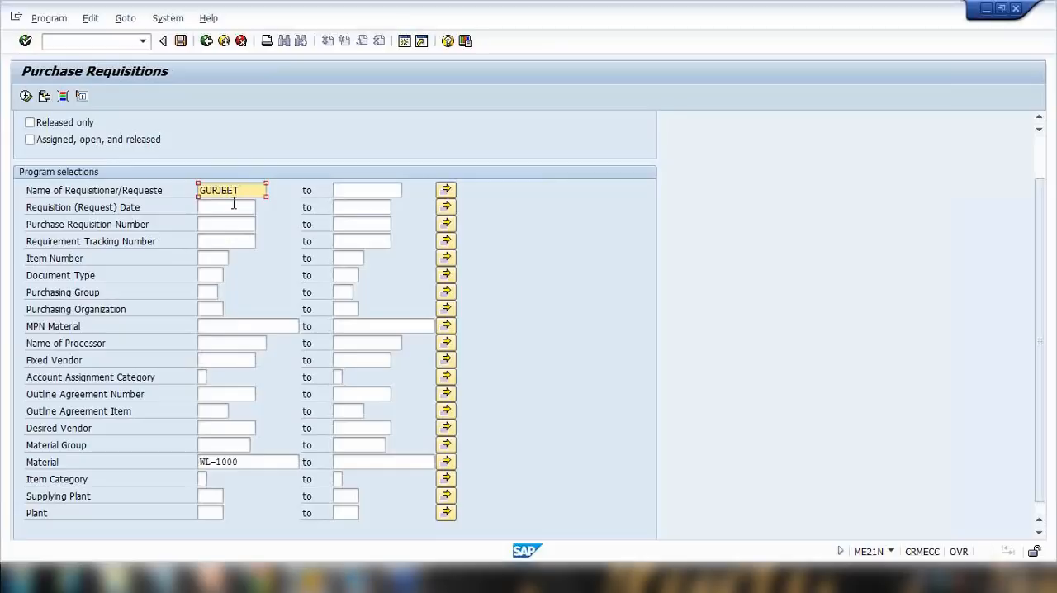
drag(246, 461, 55, 438)
key(Delete)
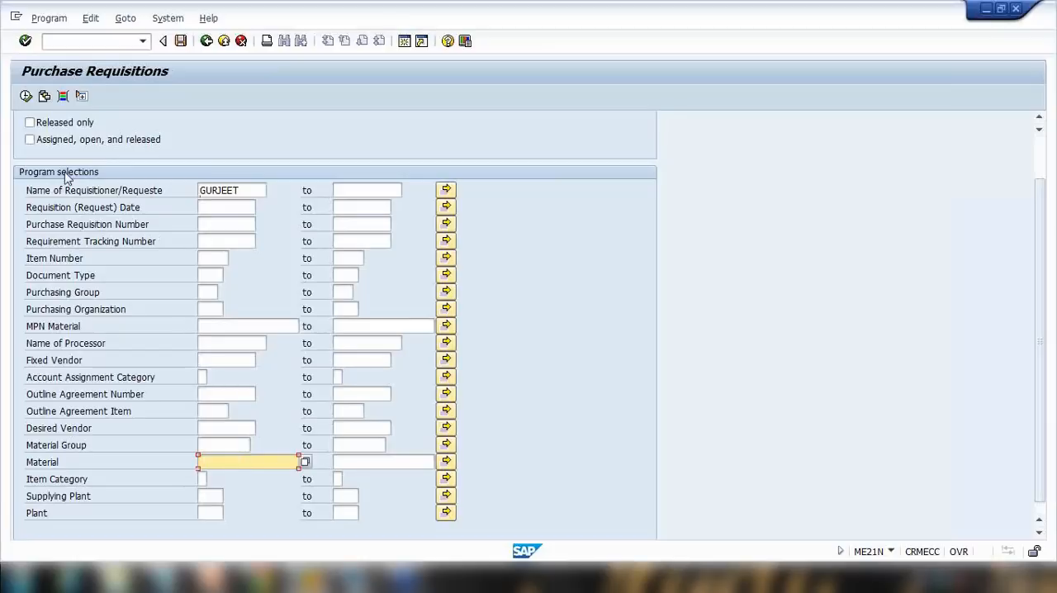
click(26, 96)
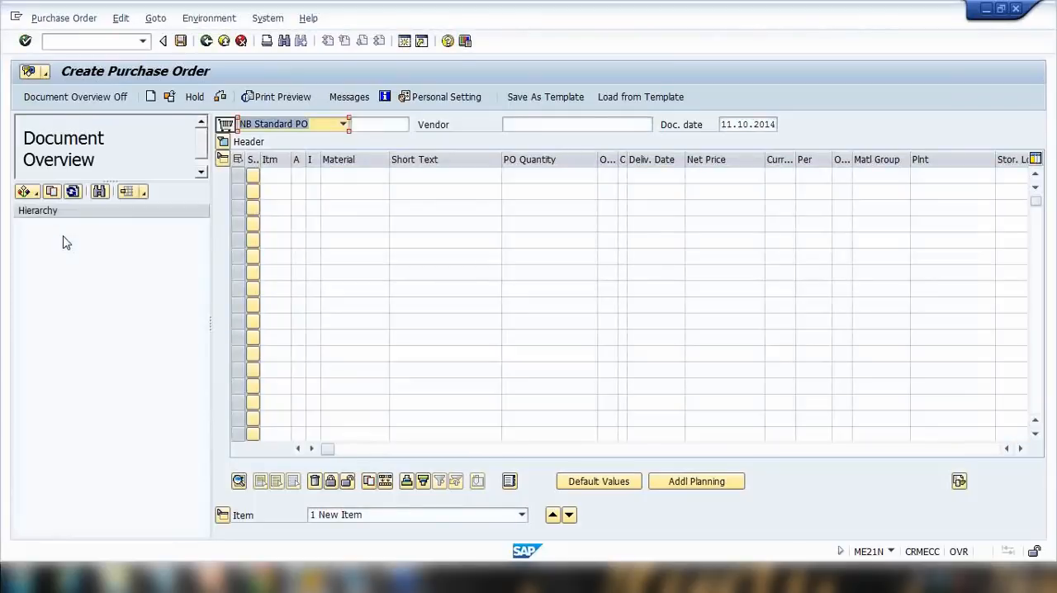
Switch the document overview back to my purchase requisitions and expand requisition 10016167.
click(27, 191)
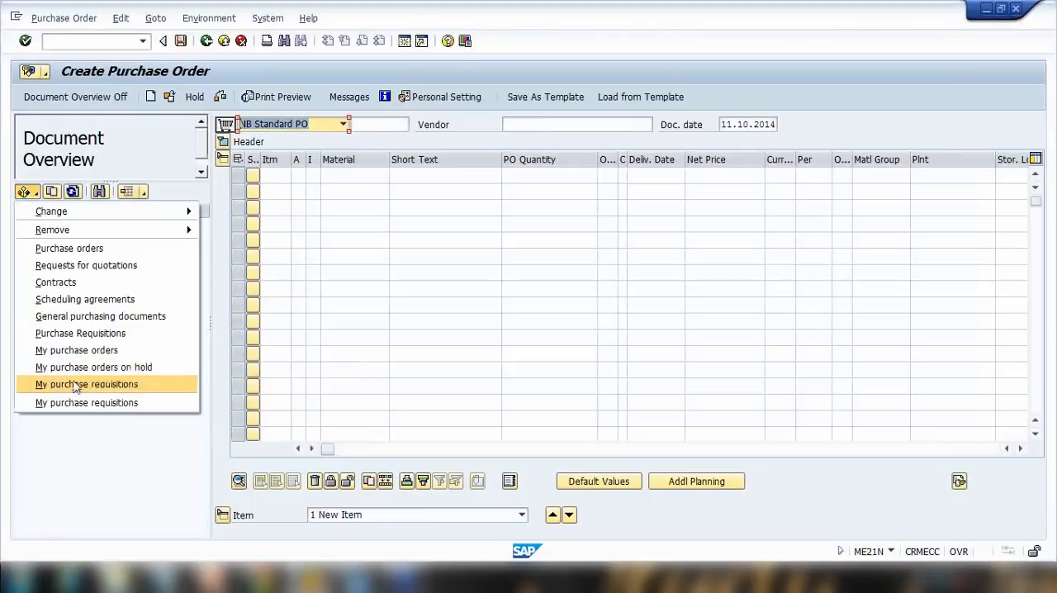
click(87, 384)
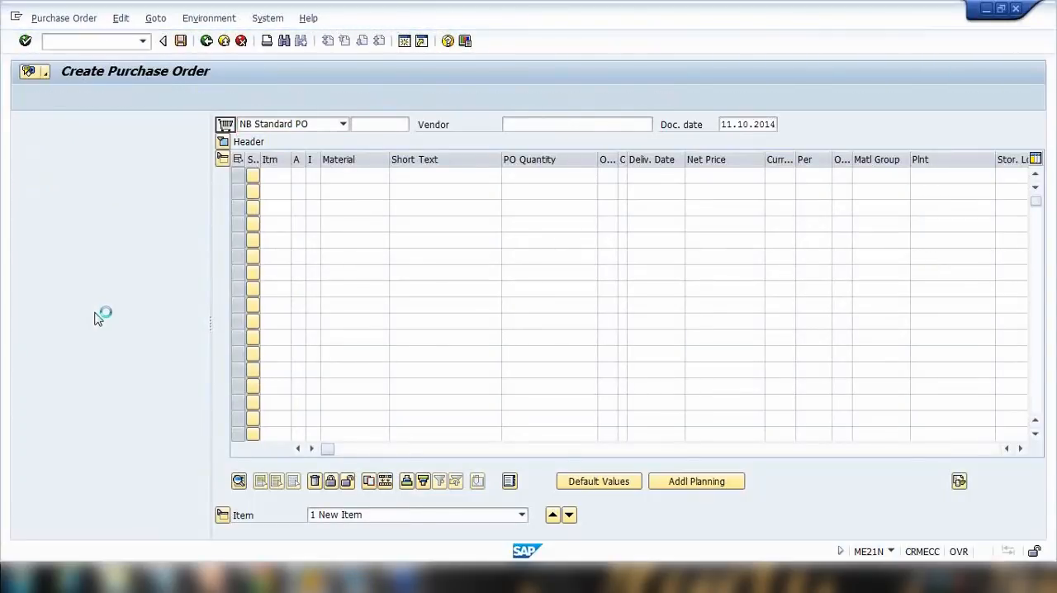
click(23, 225)
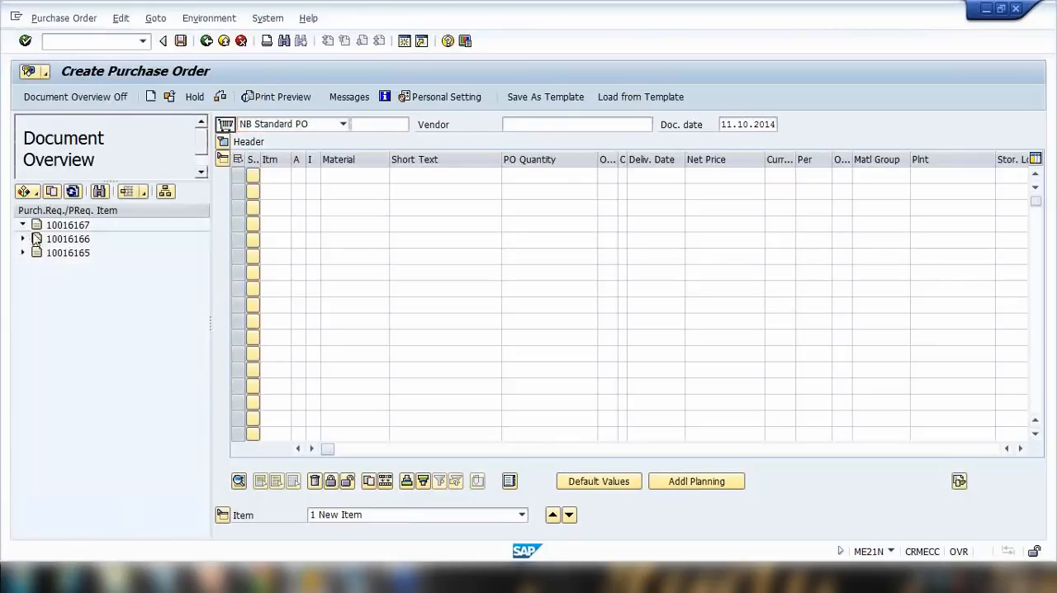
click(24, 226)
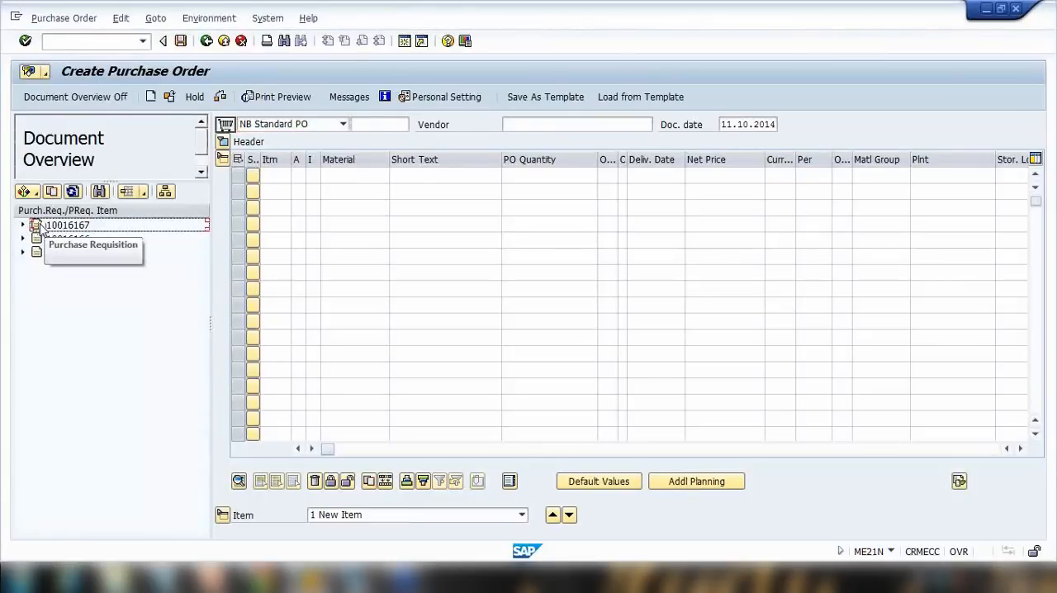
Display purchase requisition 10016167 and open its item overview.
click(38, 226)
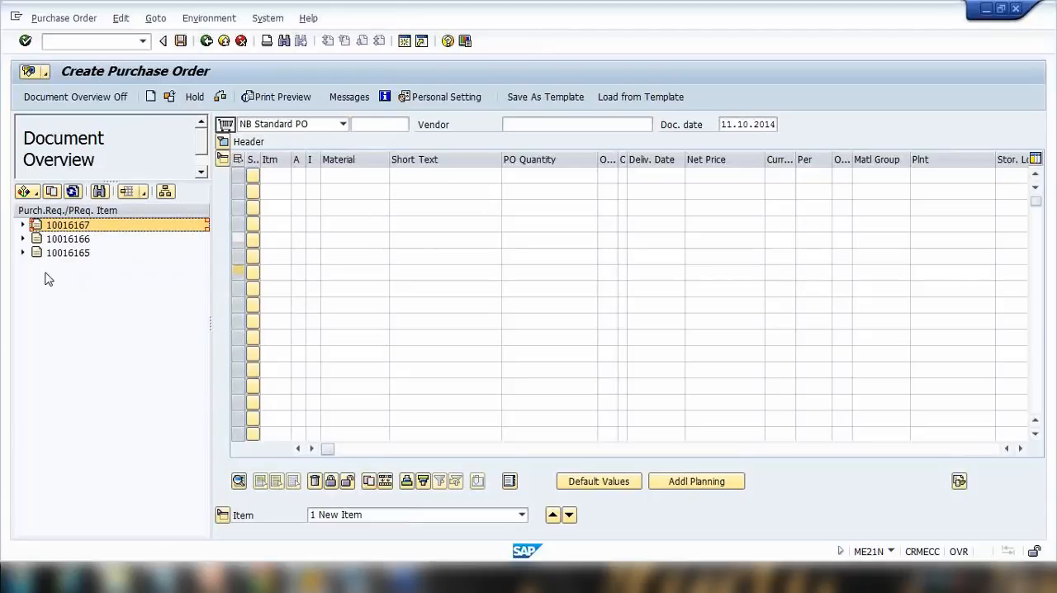
double_click(36, 227)
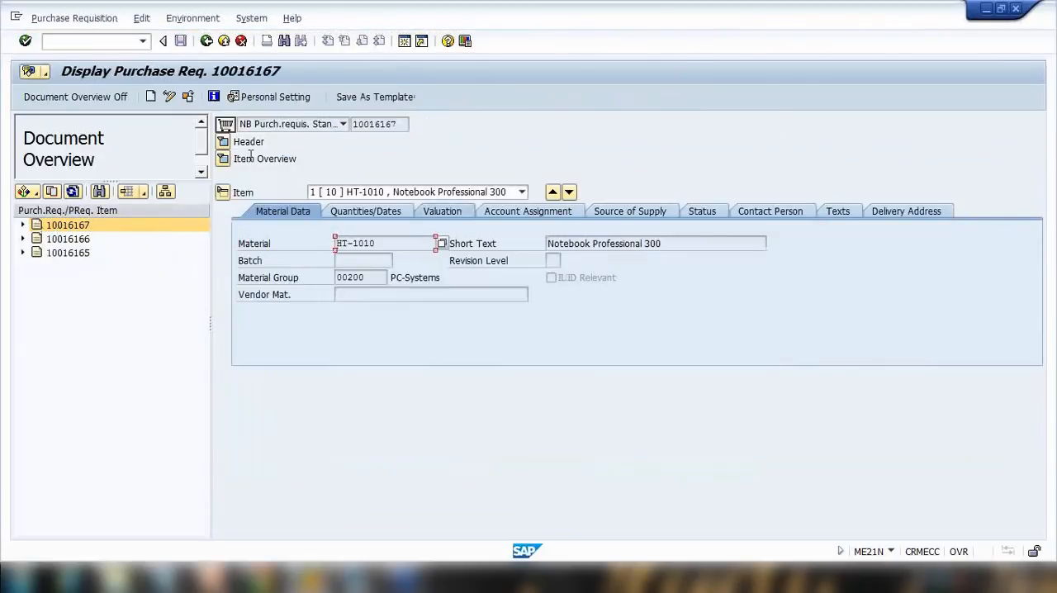
click(223, 159)
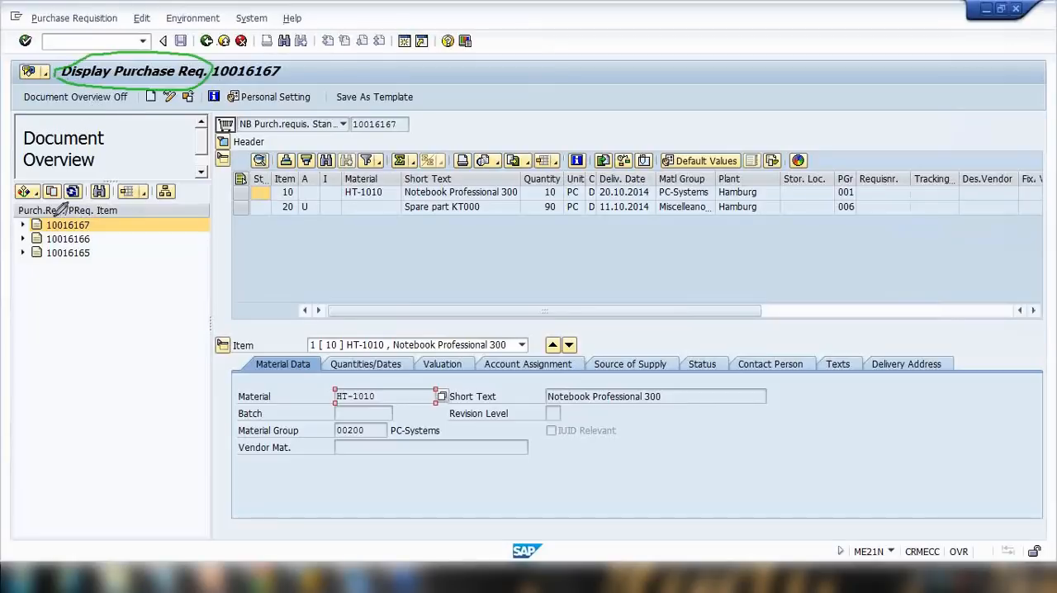
Try to adopt requisition 10016167 from the display screen, then restart transaction ME21N.
mouse_move(53, 217)
mouse_down()
mouse_move(43, 229)
mouse_move(88, 238)
mouse_move(46, 218)
mouse_up()
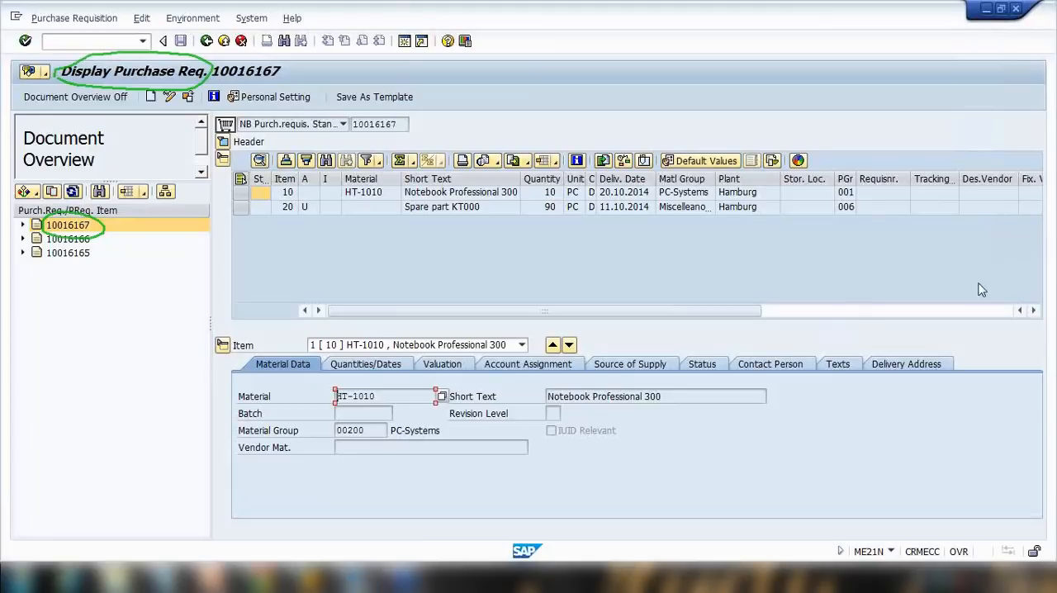
key(Escape)
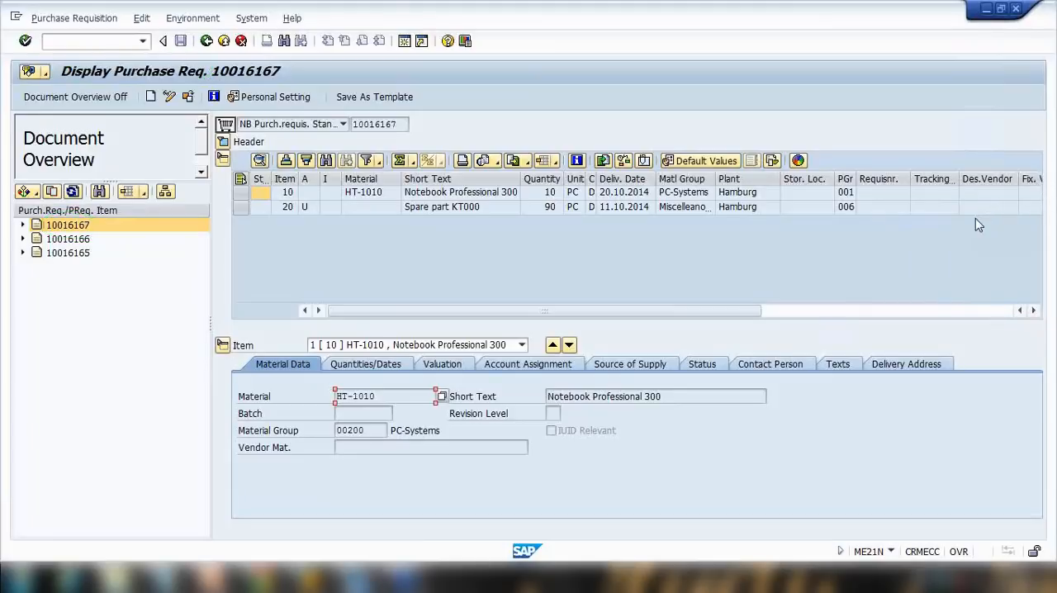
click(149, 224)
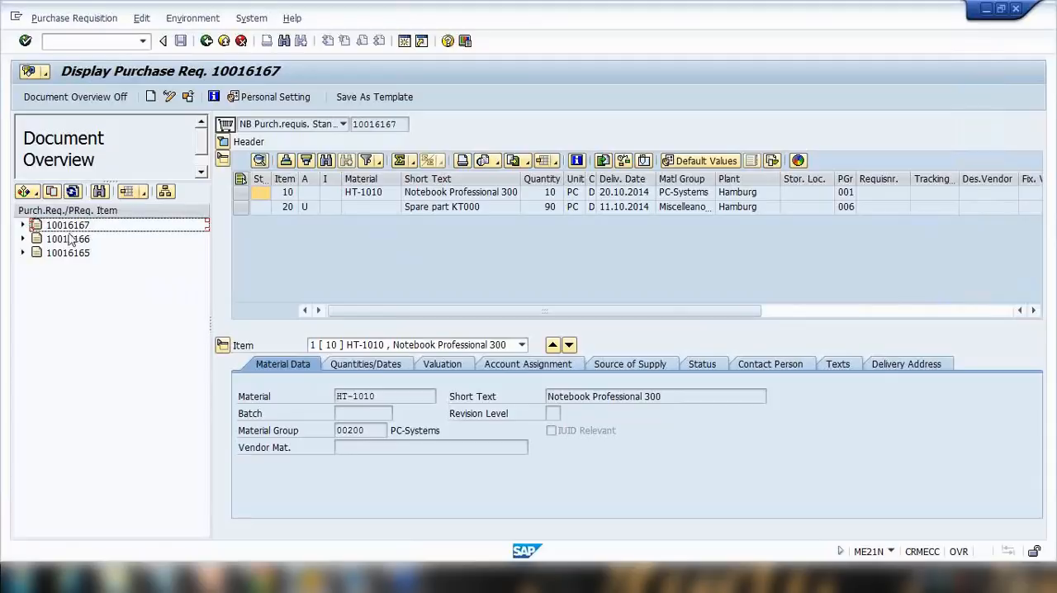
click(42, 226)
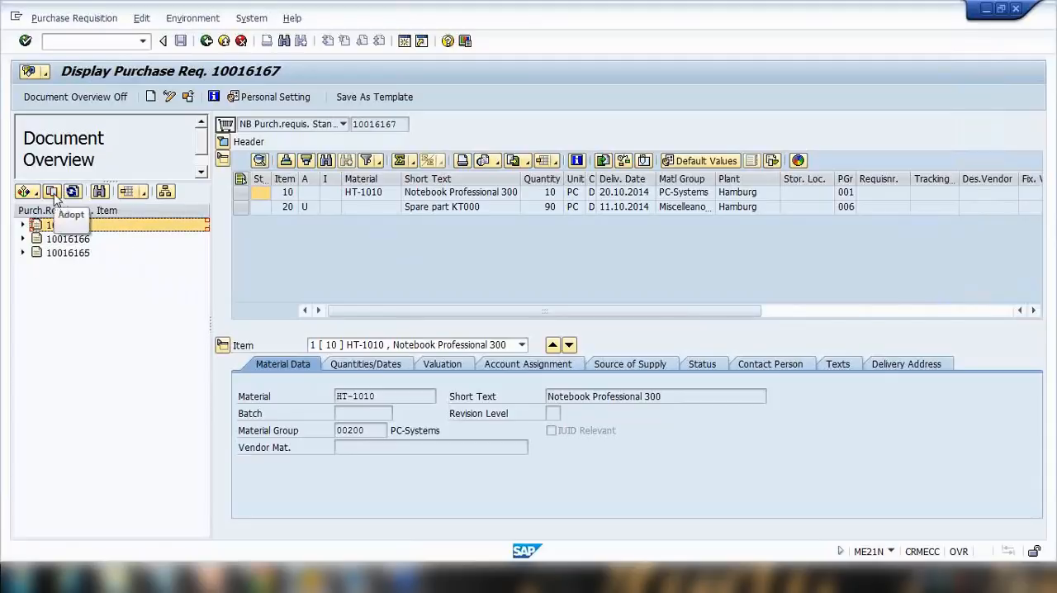
click(52, 193)
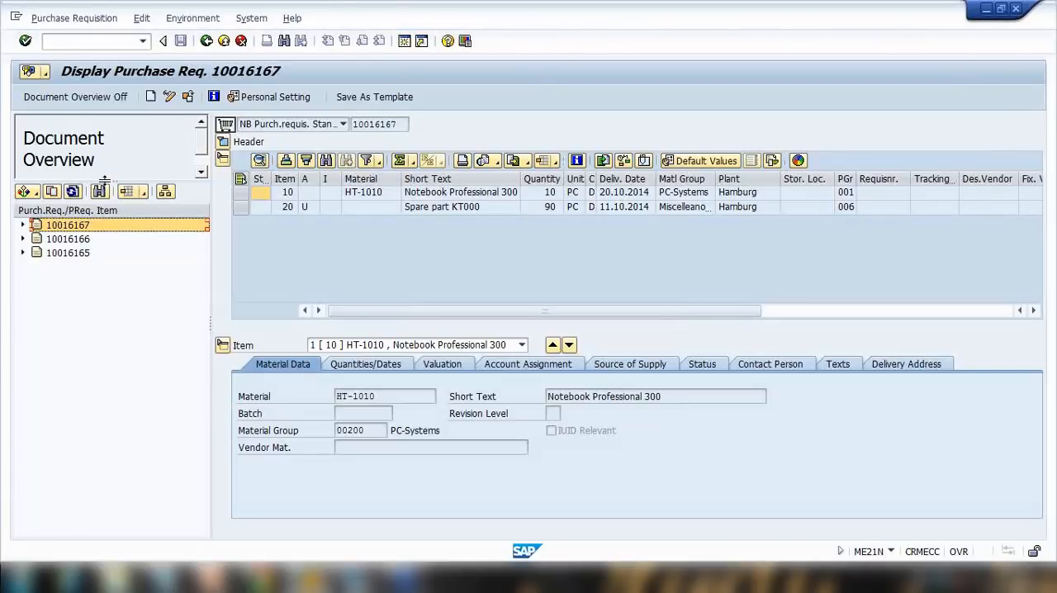
click(108, 45)
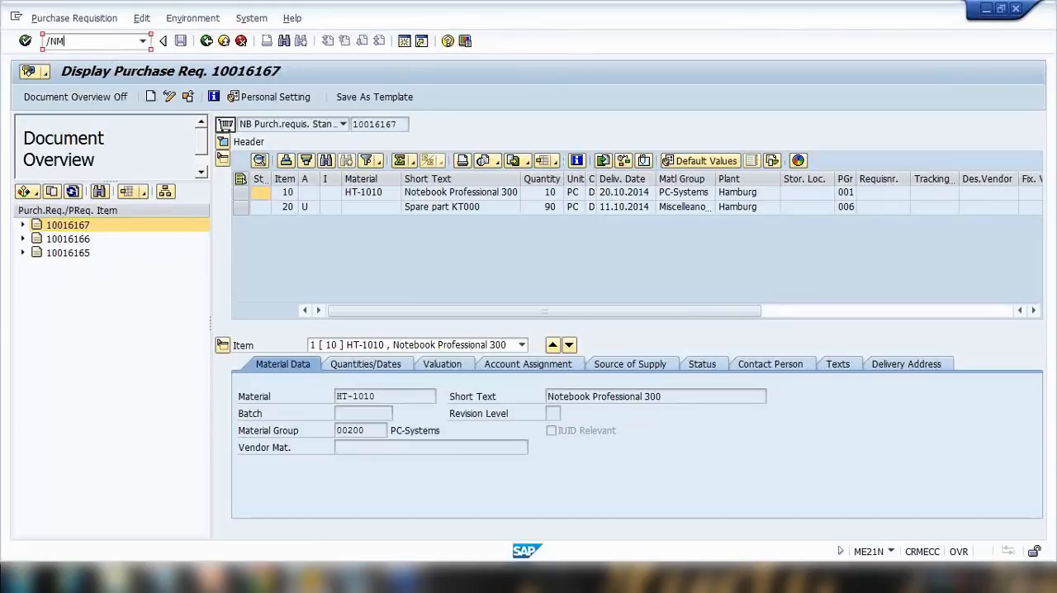
key(Return)
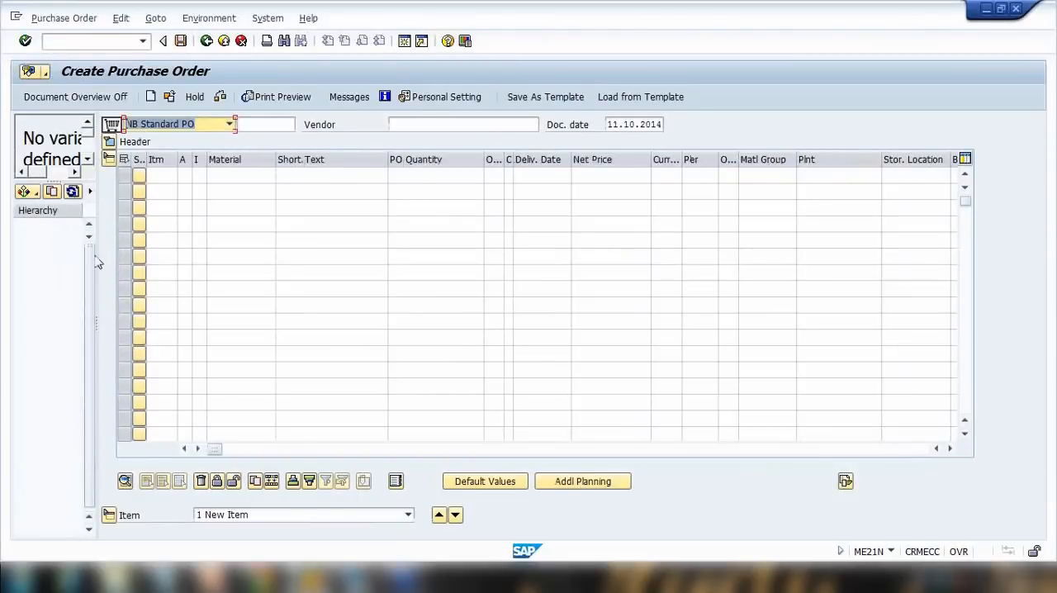
List my purchase requisitions in the widened overview and adopt requisition 10016167 into the new purchase order.
drag(95, 262, 272, 265)
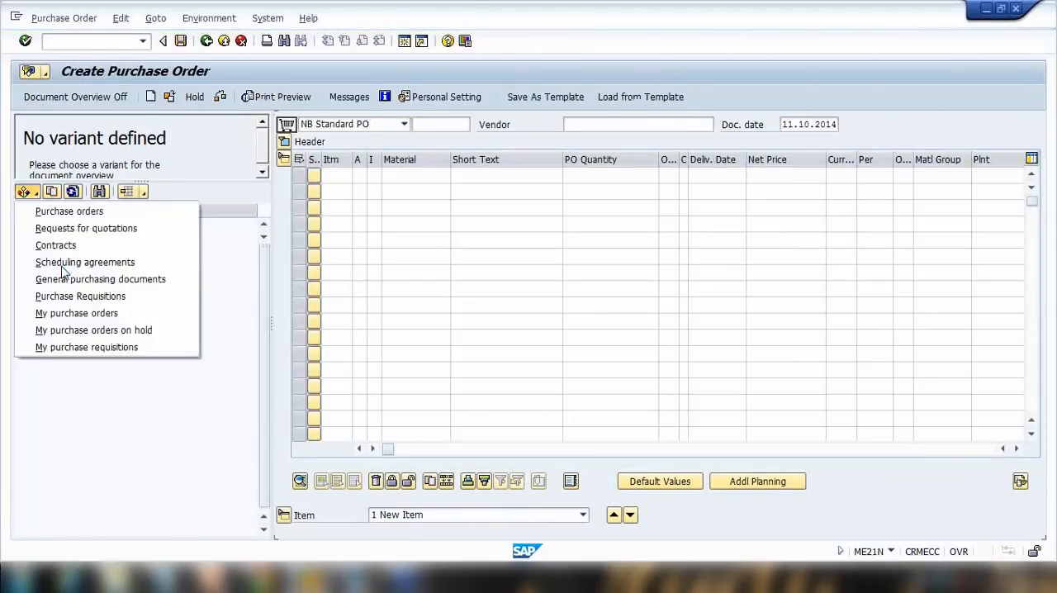
click(83, 348)
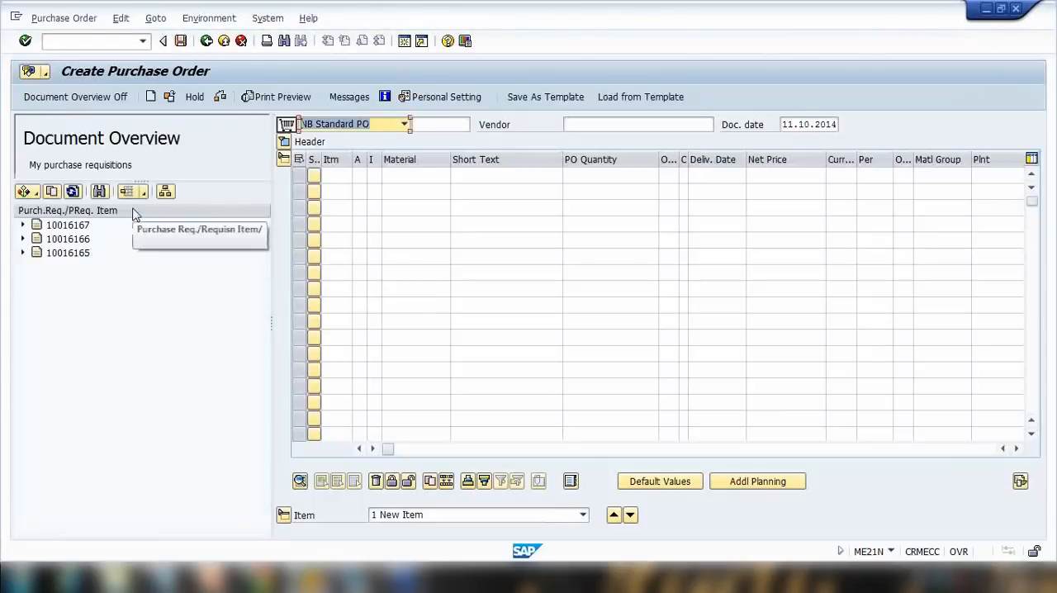
click(37, 227)
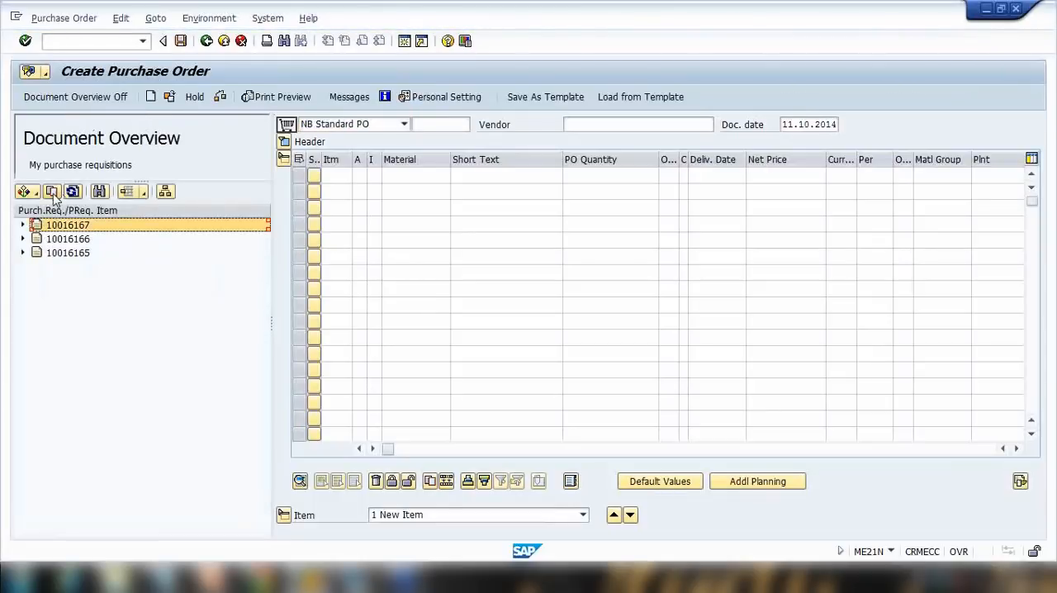
click(51, 191)
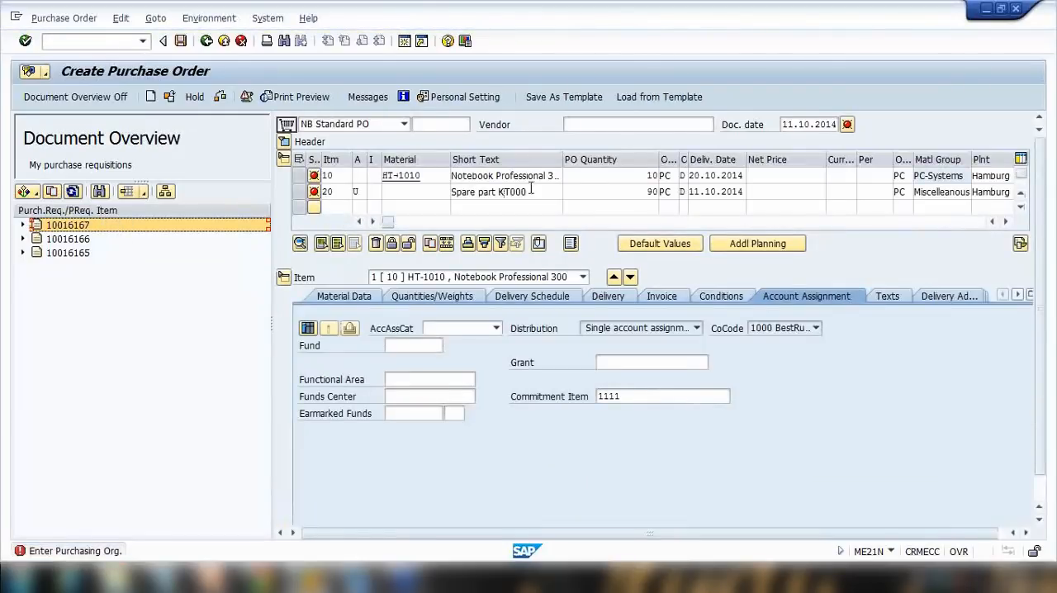
Hide the document overview of the new purchase order.
click(943, 235)
mouse_move(61, 82)
mouse_down()
mouse_move(154, 92)
mouse_move(233, 66)
mouse_move(89, 49)
mouse_move(59, 73)
mouse_move(69, 86)
mouse_up()
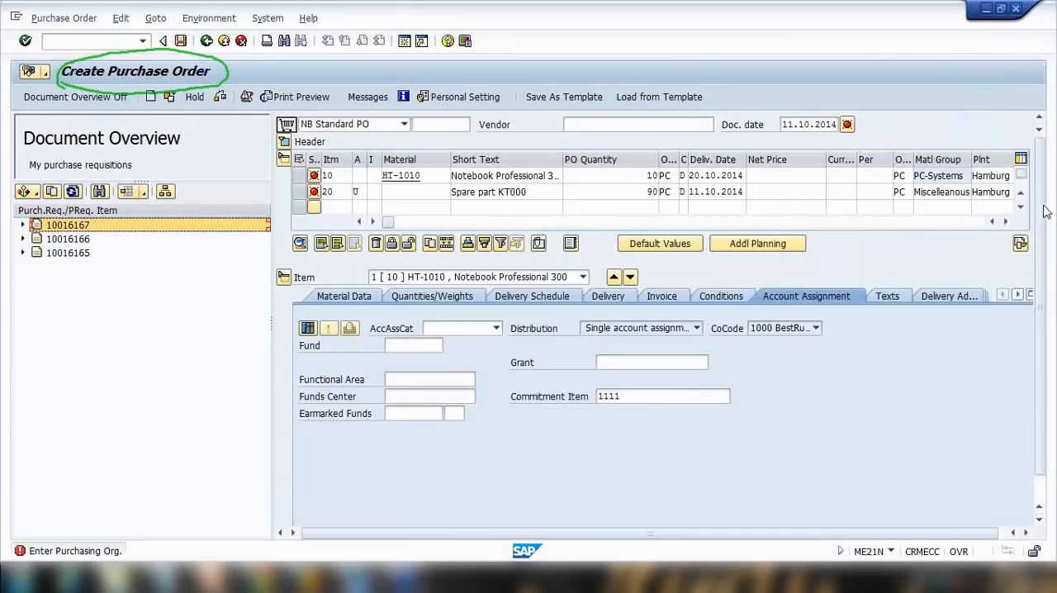
click(967, 220)
click(974, 292)
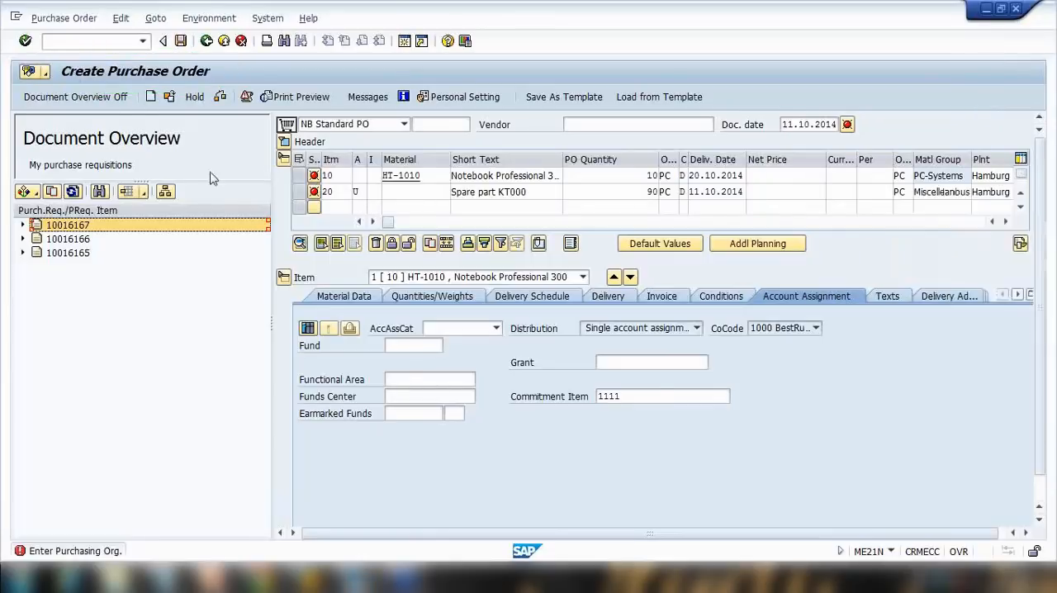
click(76, 96)
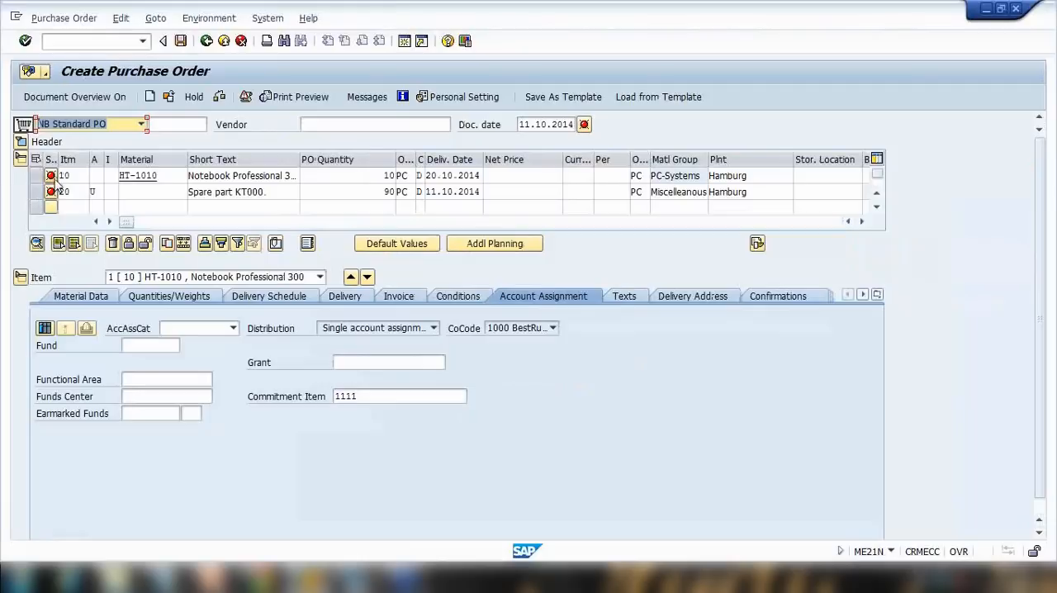
Check the purchase order's error messages and close the message list.
click(82, 179)
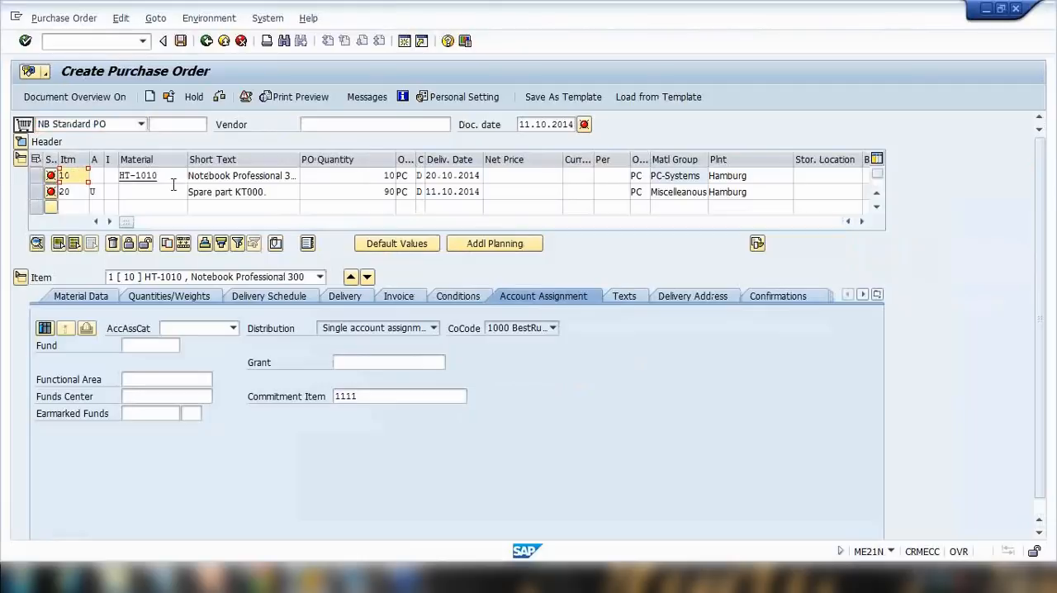
click(585, 126)
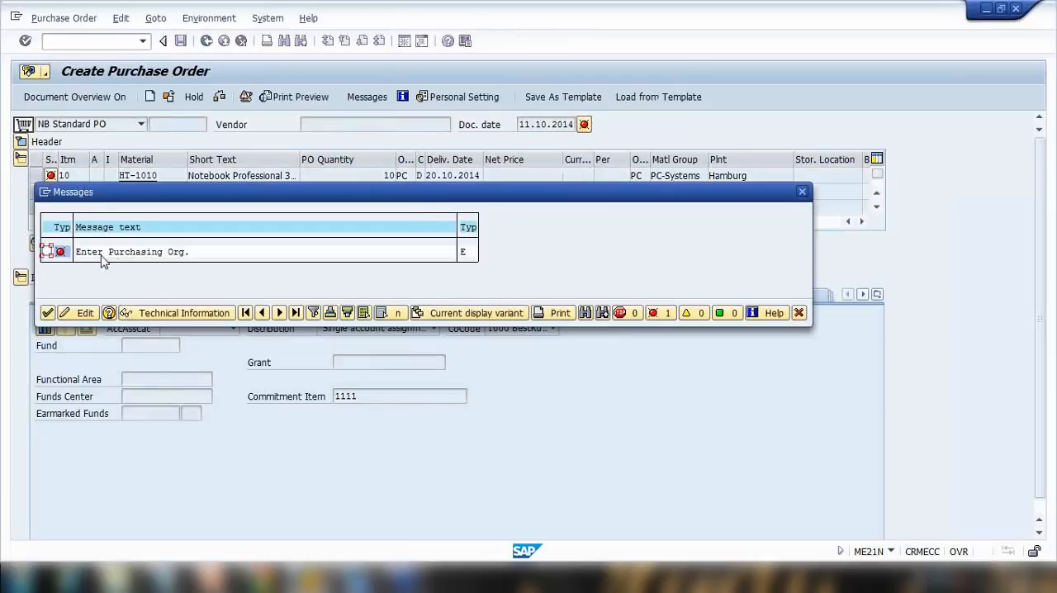
click(48, 312)
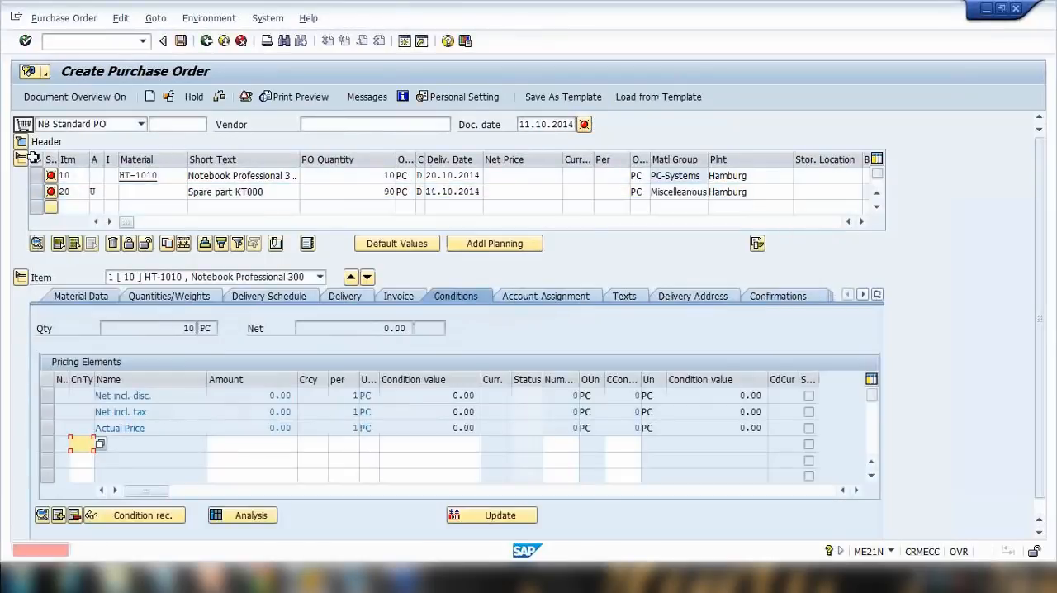
Open the header's organisational data and set purchasing organisation 1000 and vendor 100501.
click(21, 142)
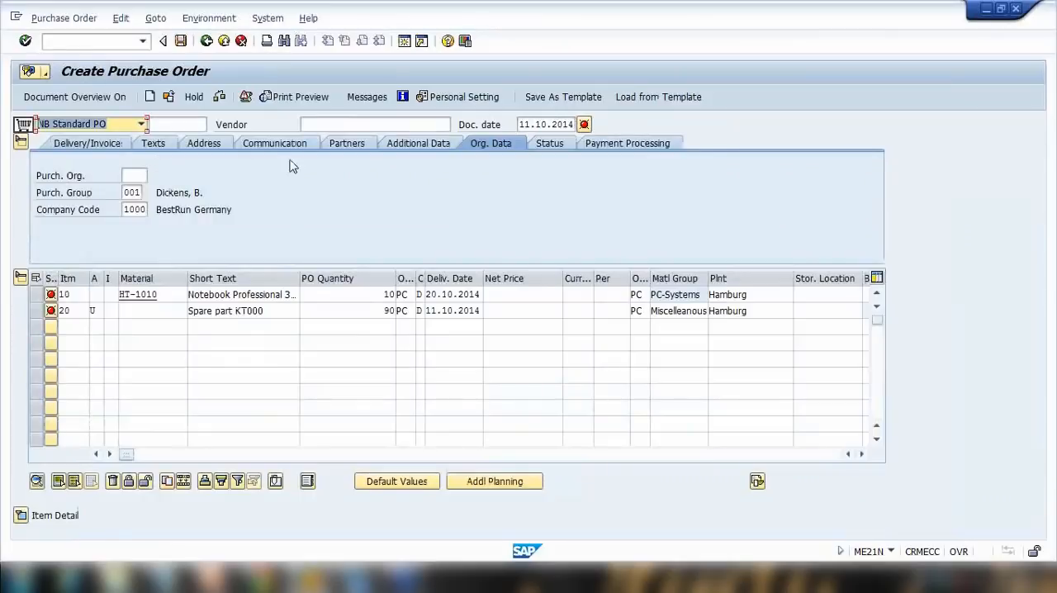
click(145, 176)
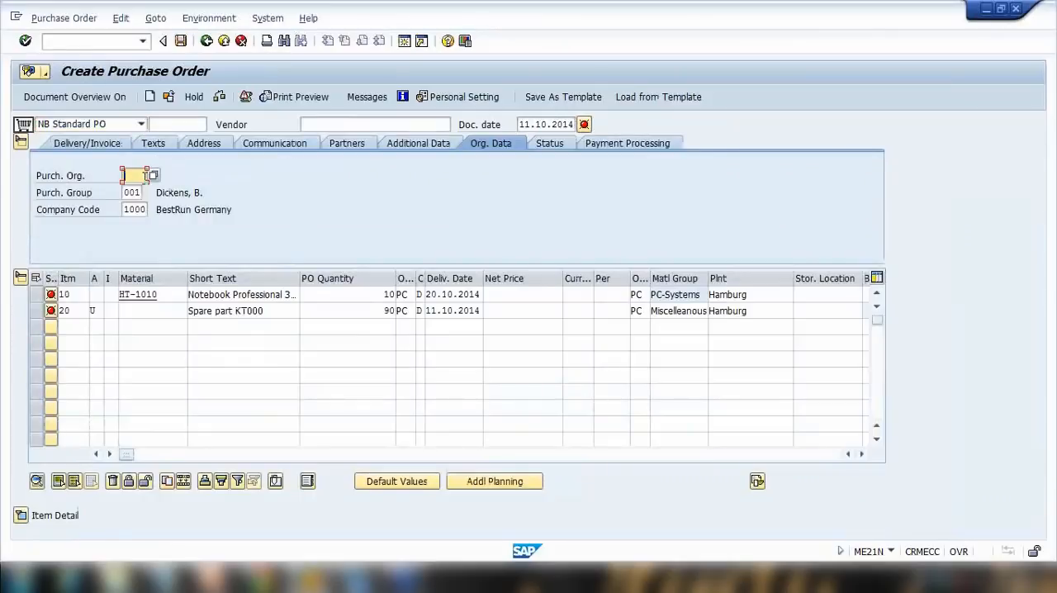
text(1)
click(146, 192)
key(Return)
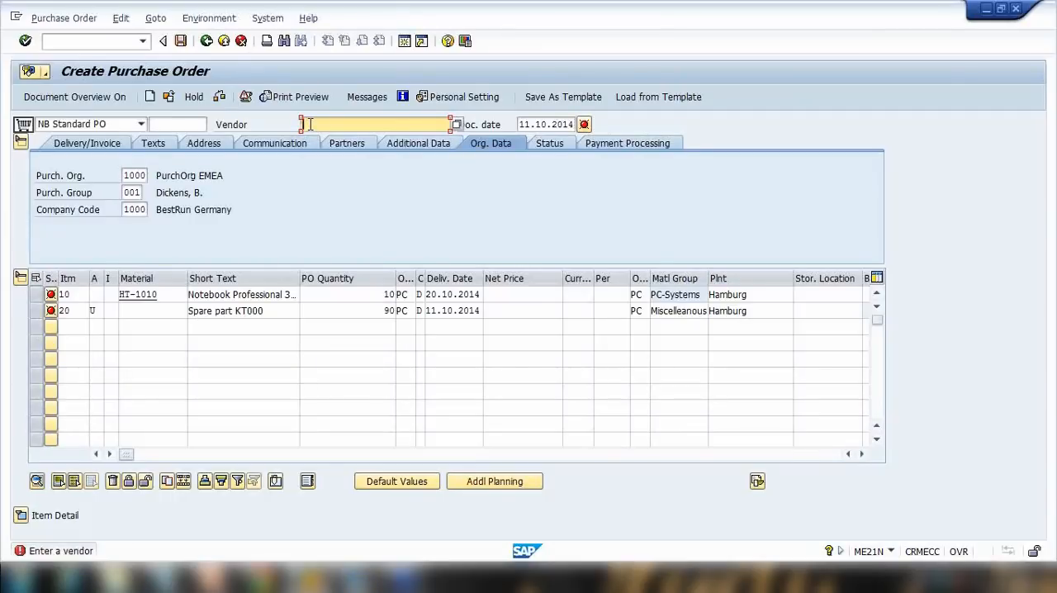
text(100501)
key(Return)
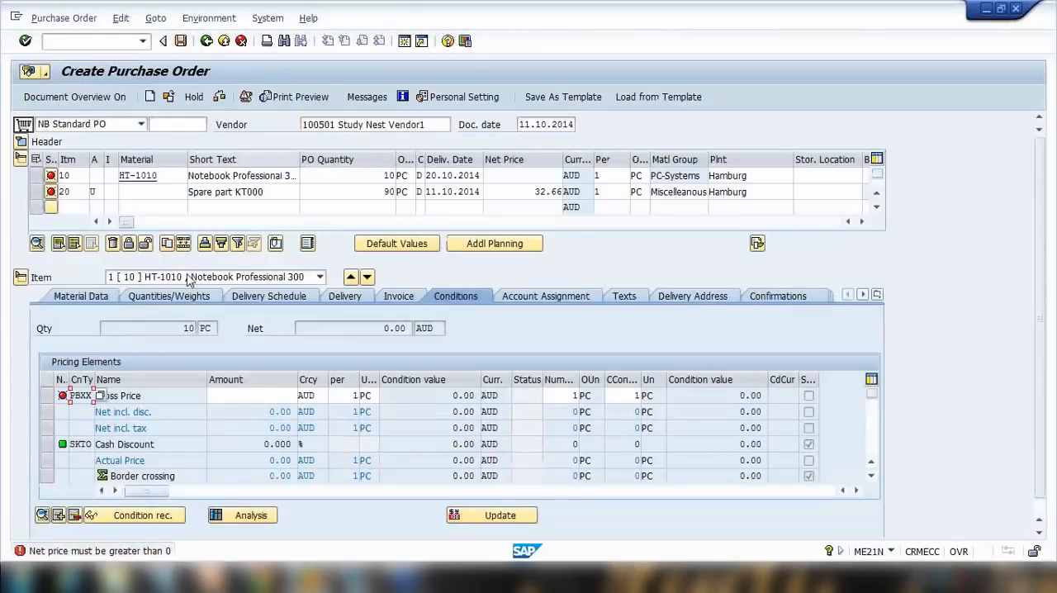
Enter a gross price of 12 for item 10 in its pricing conditions.
click(246, 398)
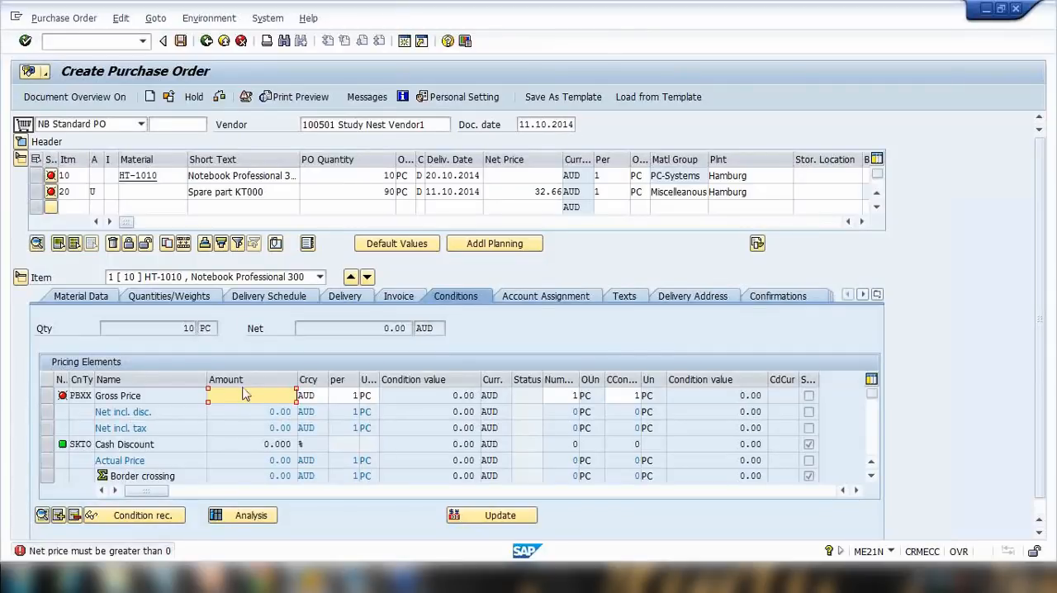
text(12)
key(Return)
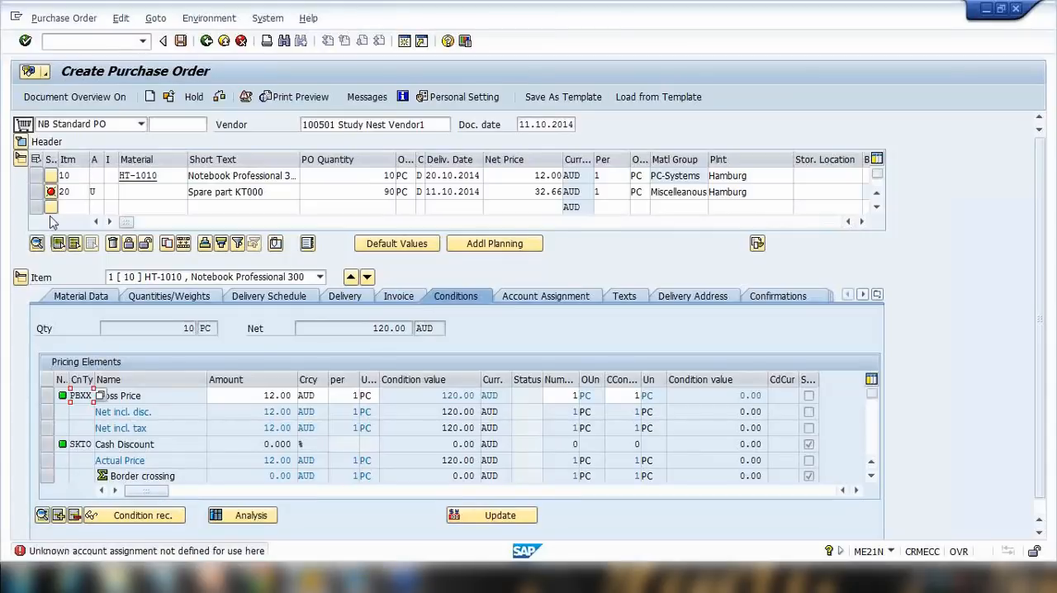
Give item 20 account assignment category K Cost center with cost center 40000.
click(35, 192)
click(93, 192)
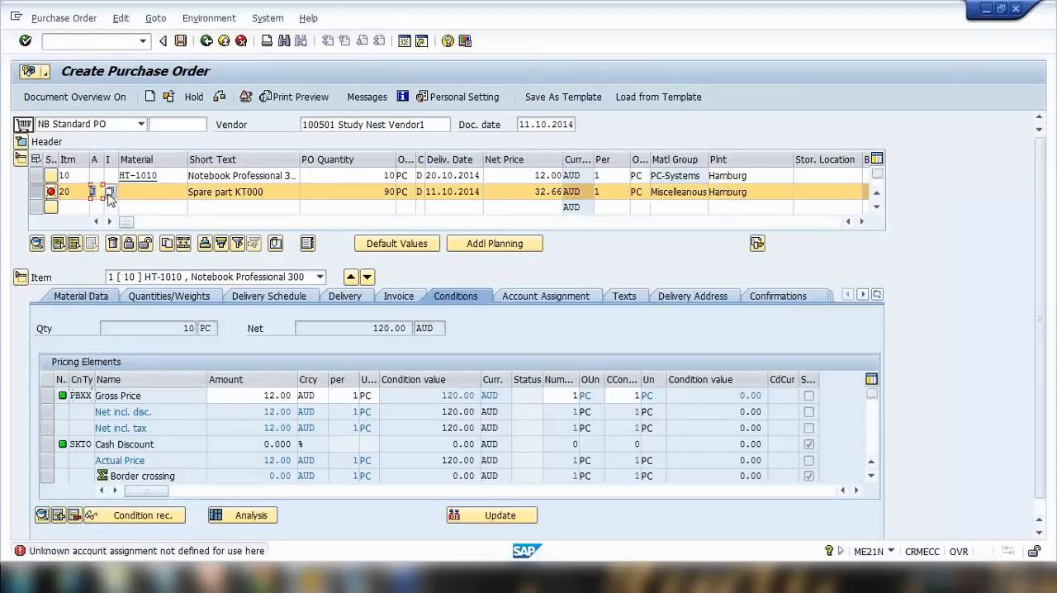
click(110, 192)
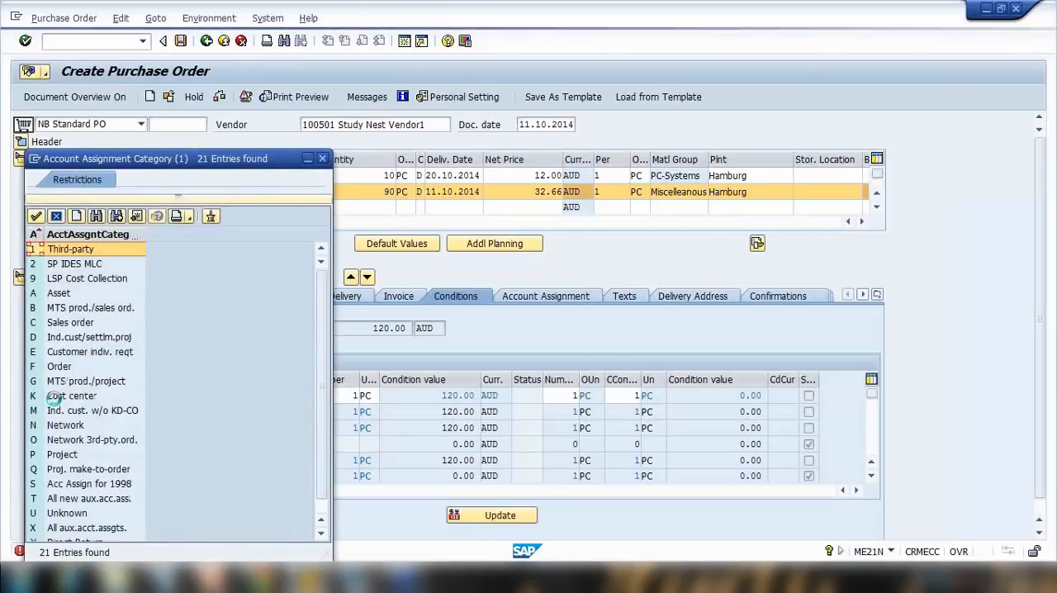
scroll(64, 495, down, 1)
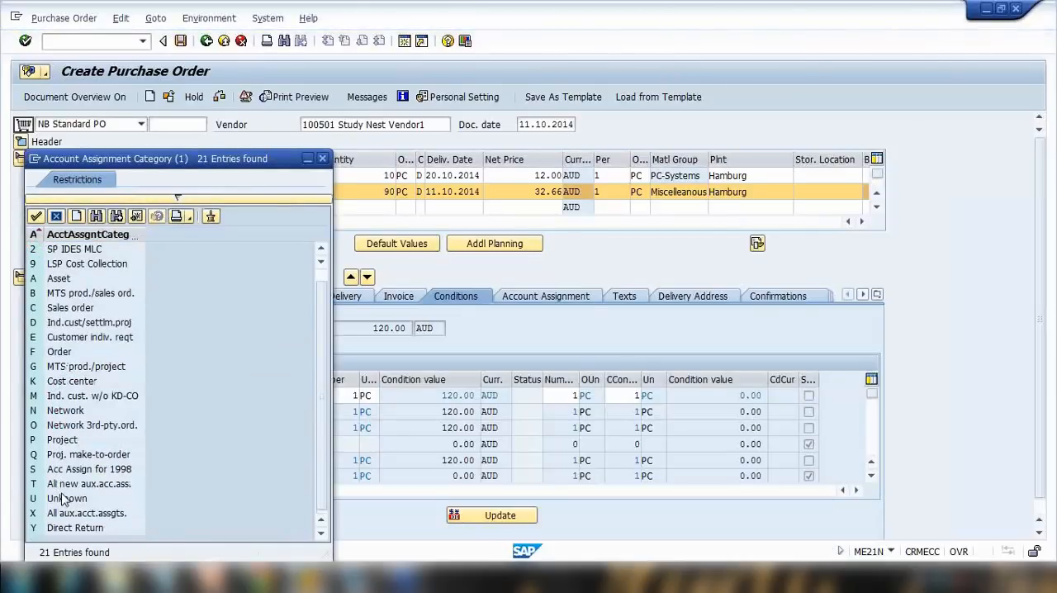
scroll(66, 438, up, 1)
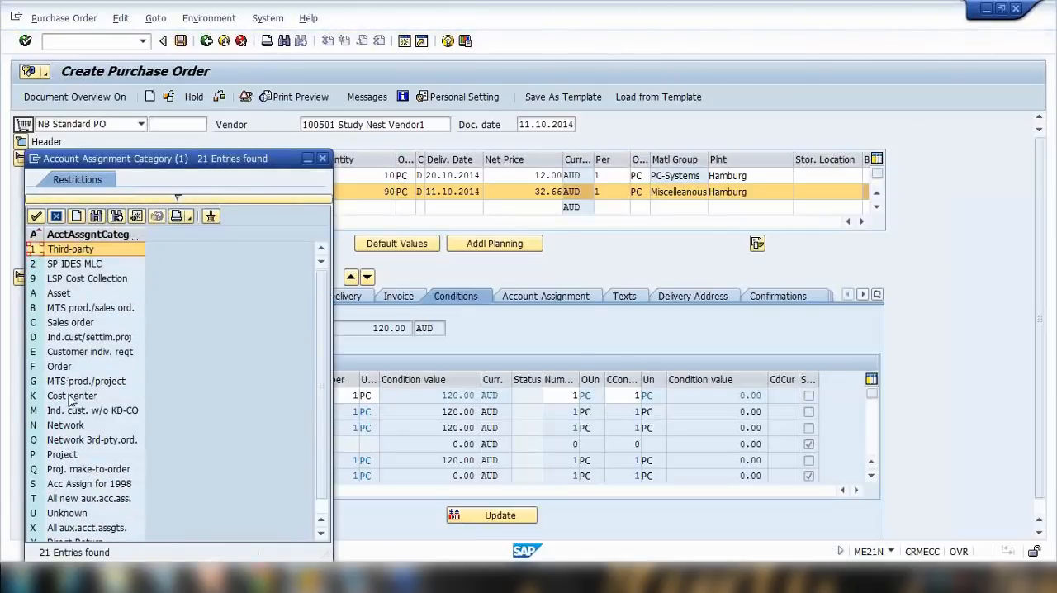
double_click(71, 396)
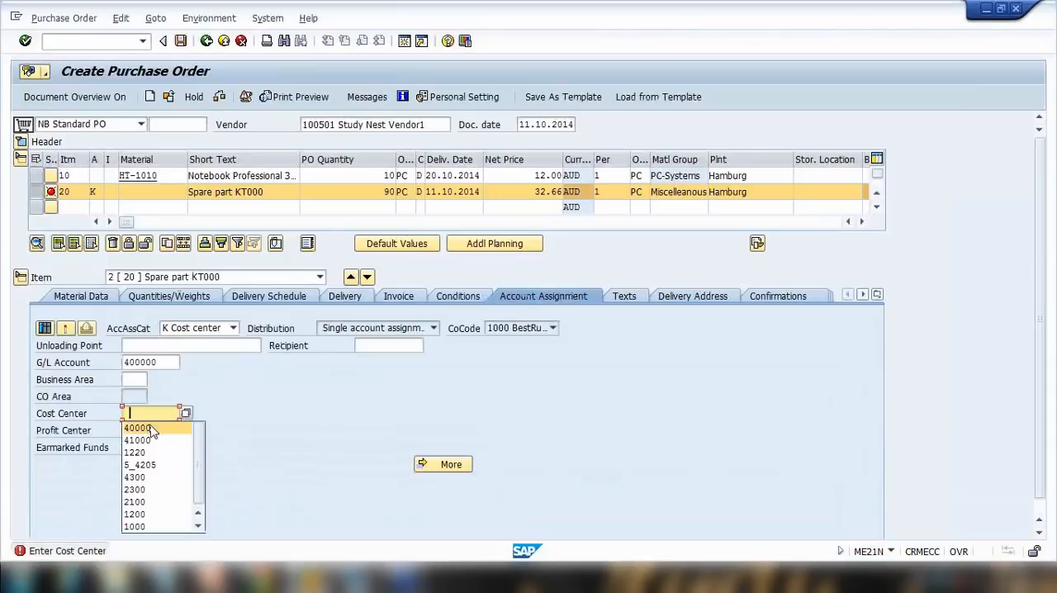
click(138, 427)
key(Return)
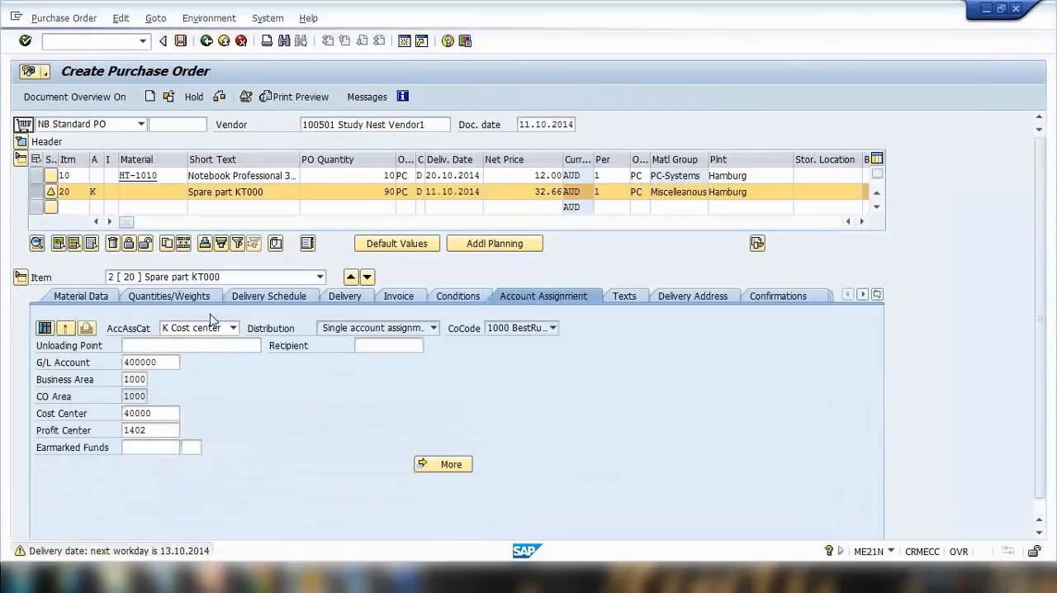
Save the purchase order.
key(Return)
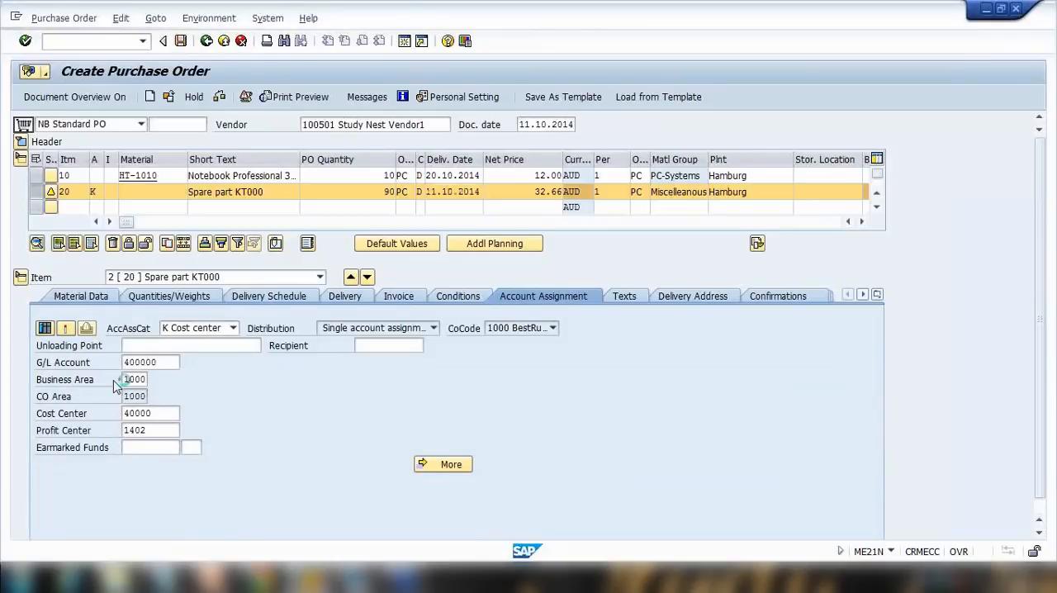
click(48, 193)
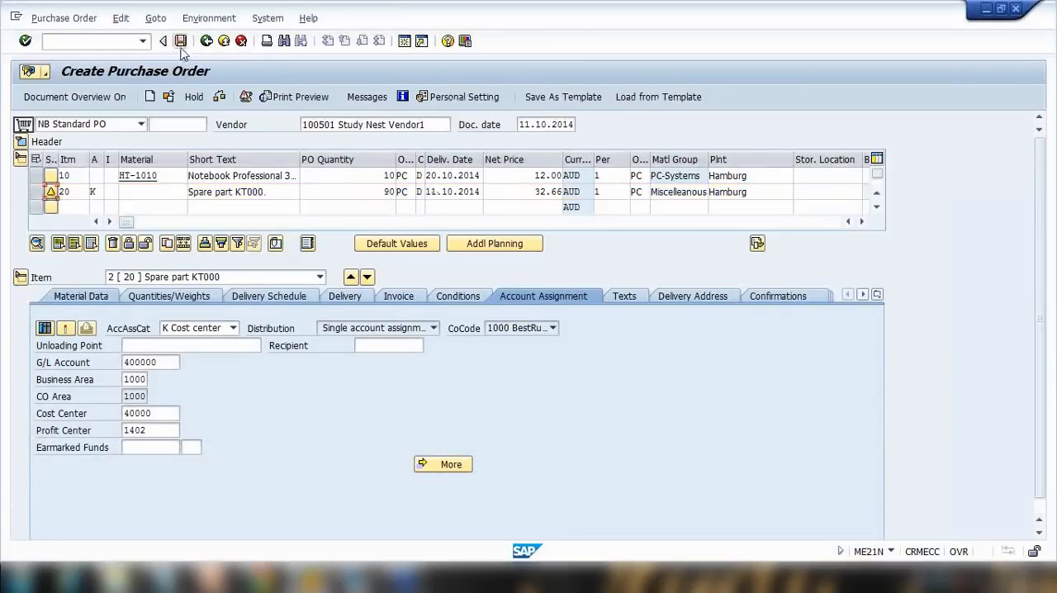
click(181, 42)
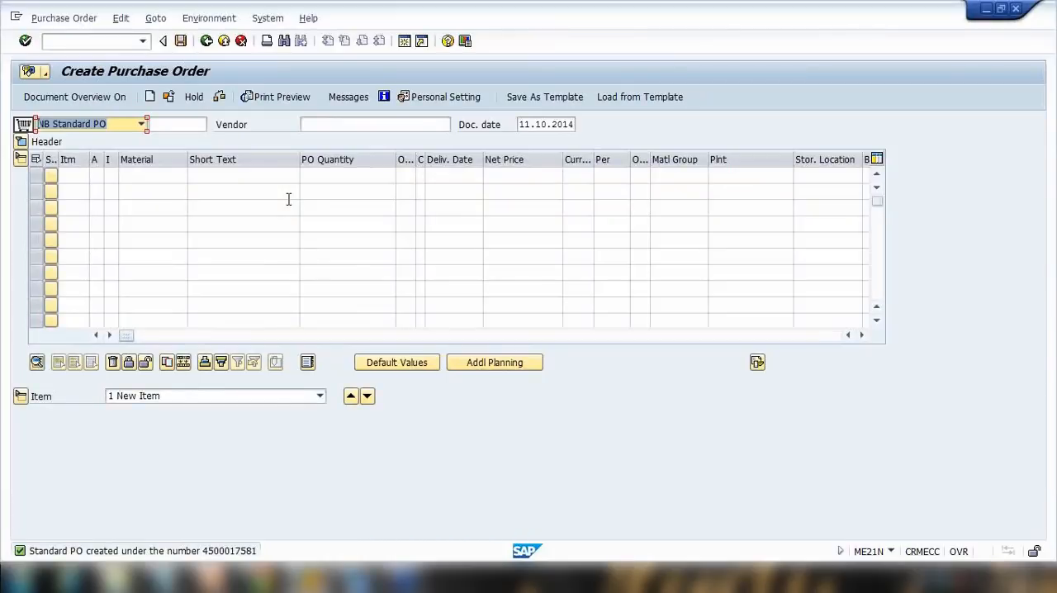
Open the save message's details and copy the new purchase order number.
click(29, 550)
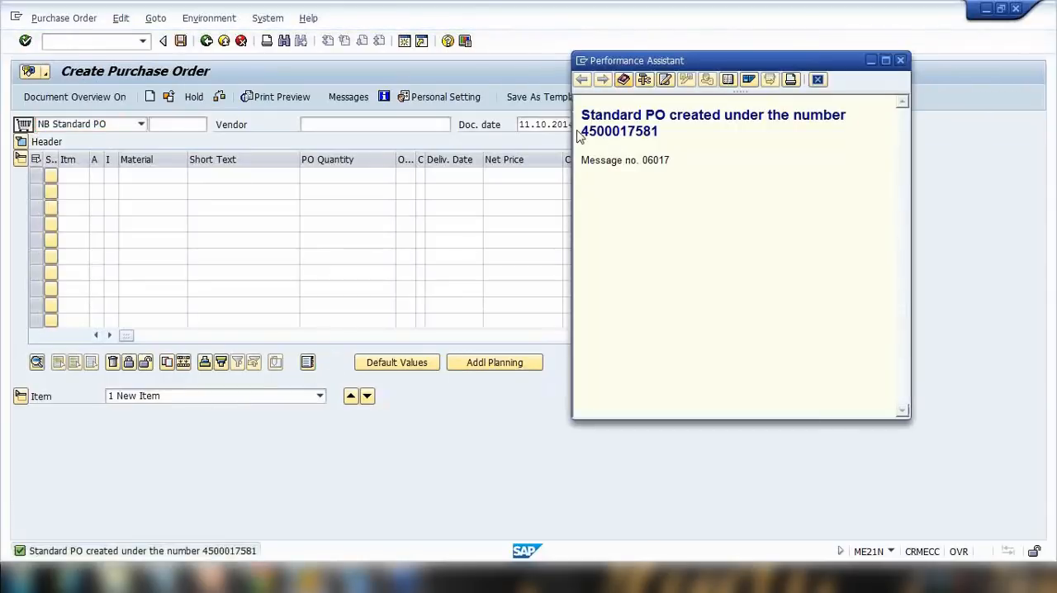
drag(583, 132, 669, 140)
key(ctrl+c)
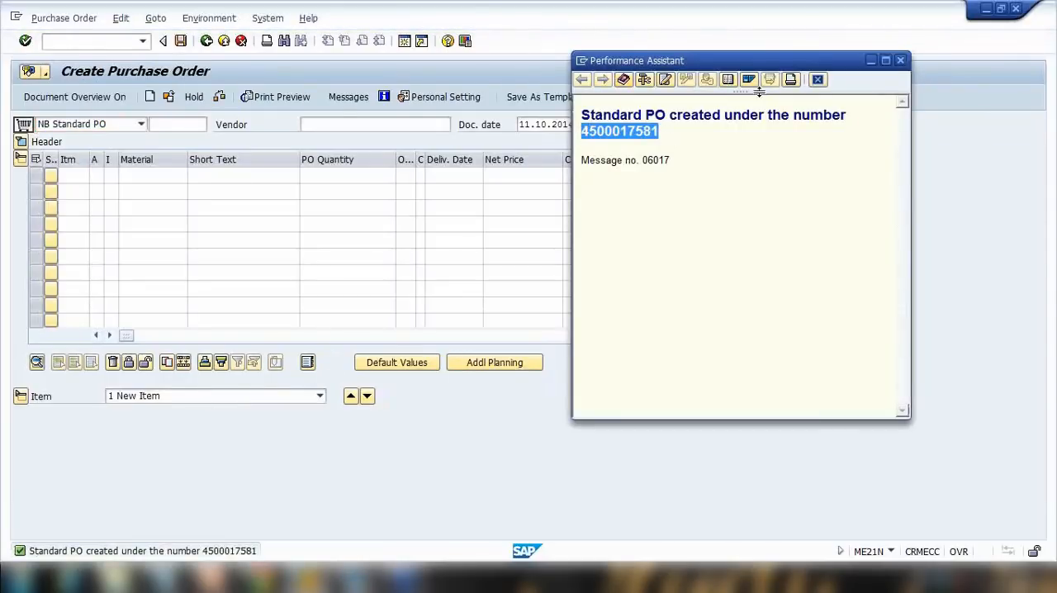
click(817, 79)
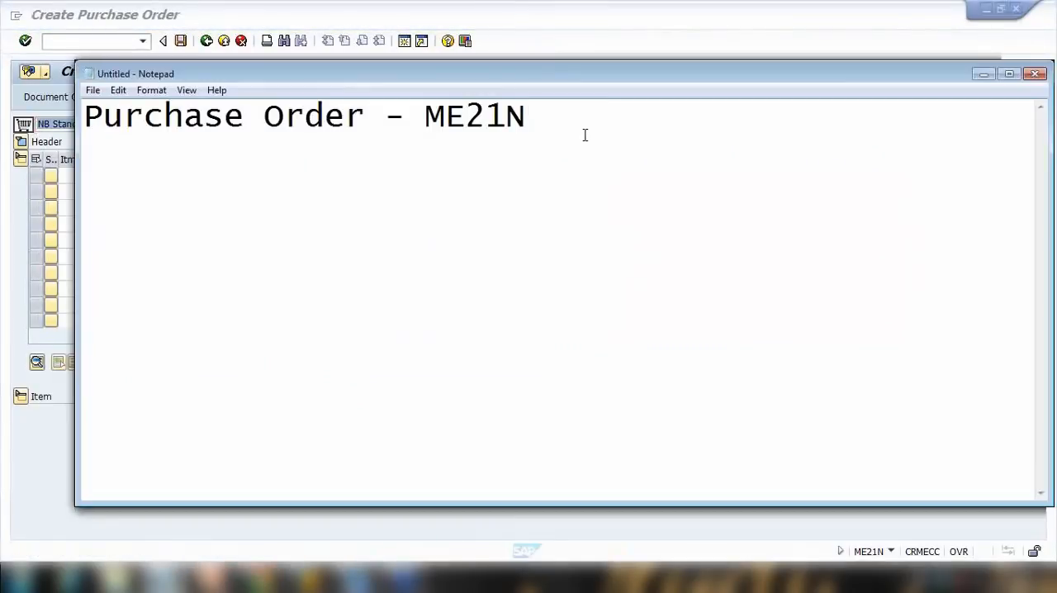
key(ctrl+v)
key(Return)
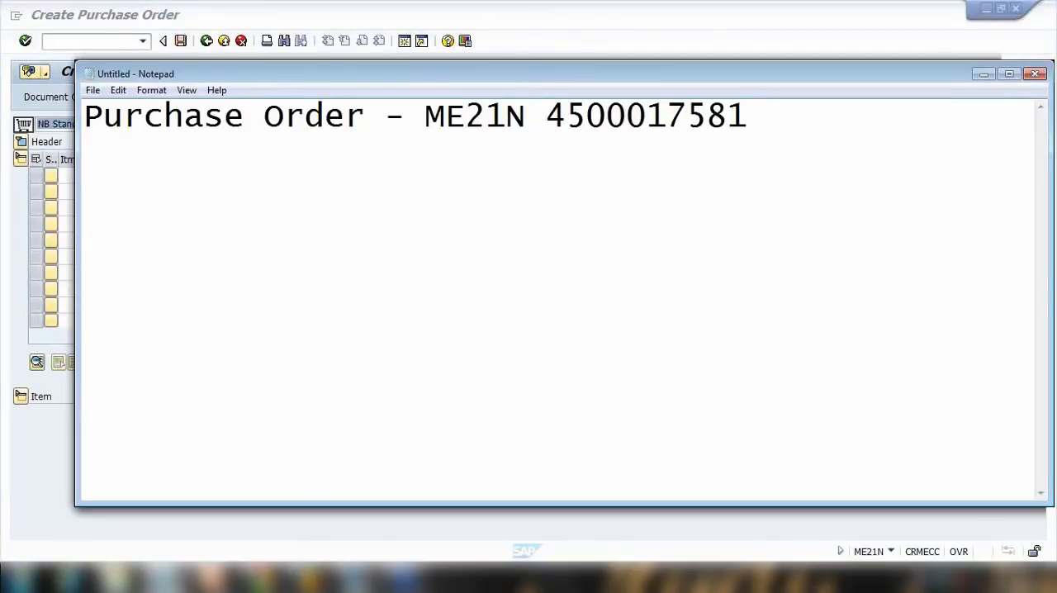
text(P/re)
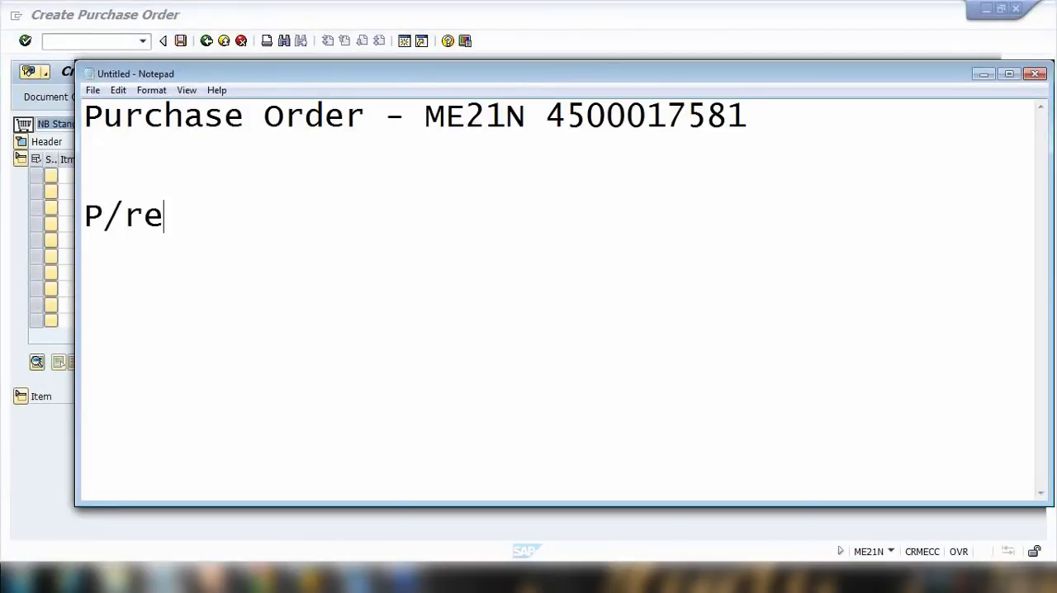
text(q ==)
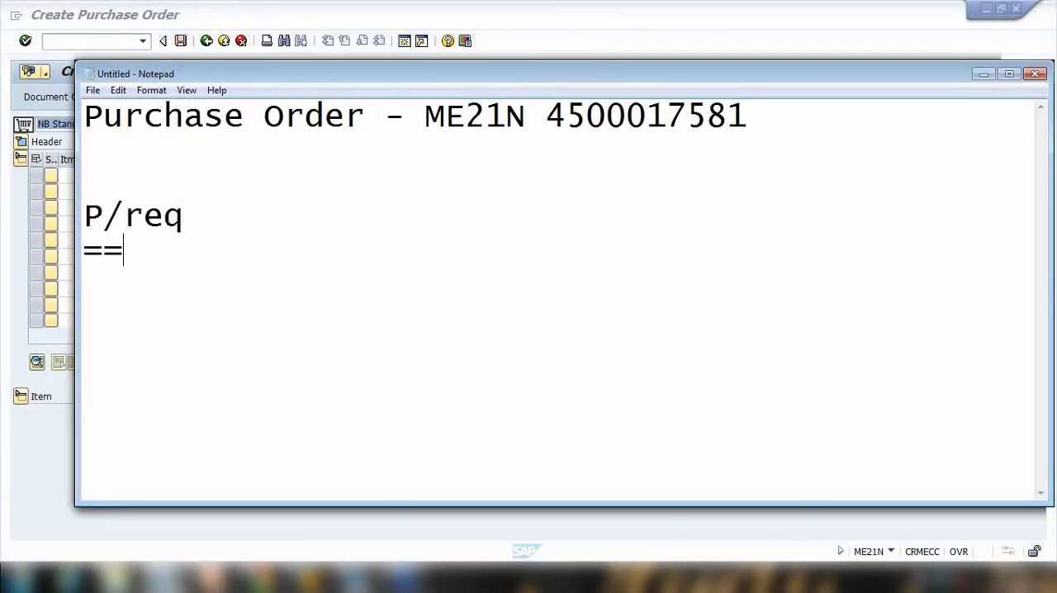
text(> Pur)
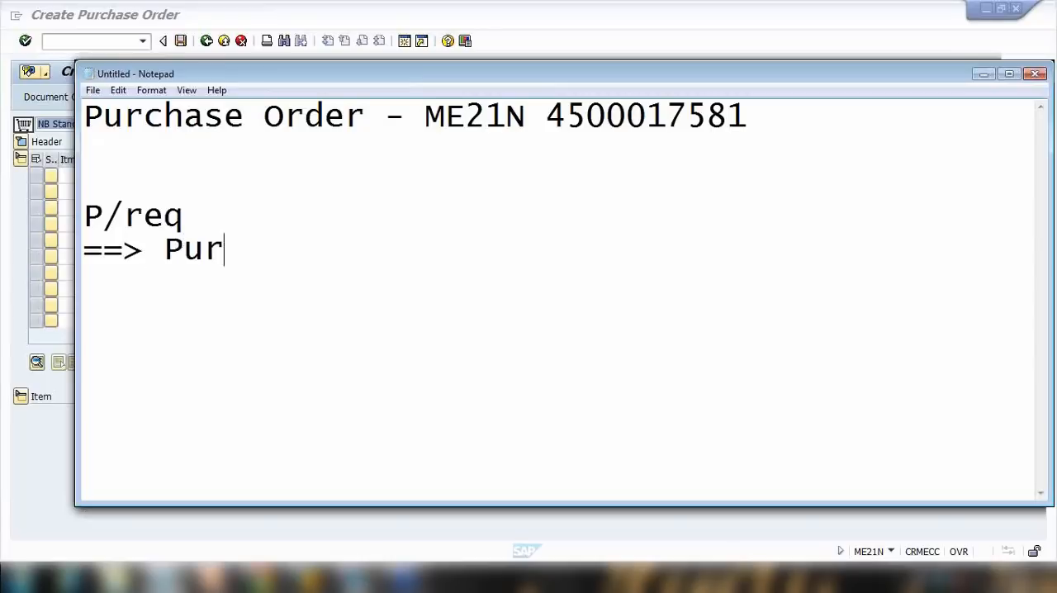
text(chase Order)
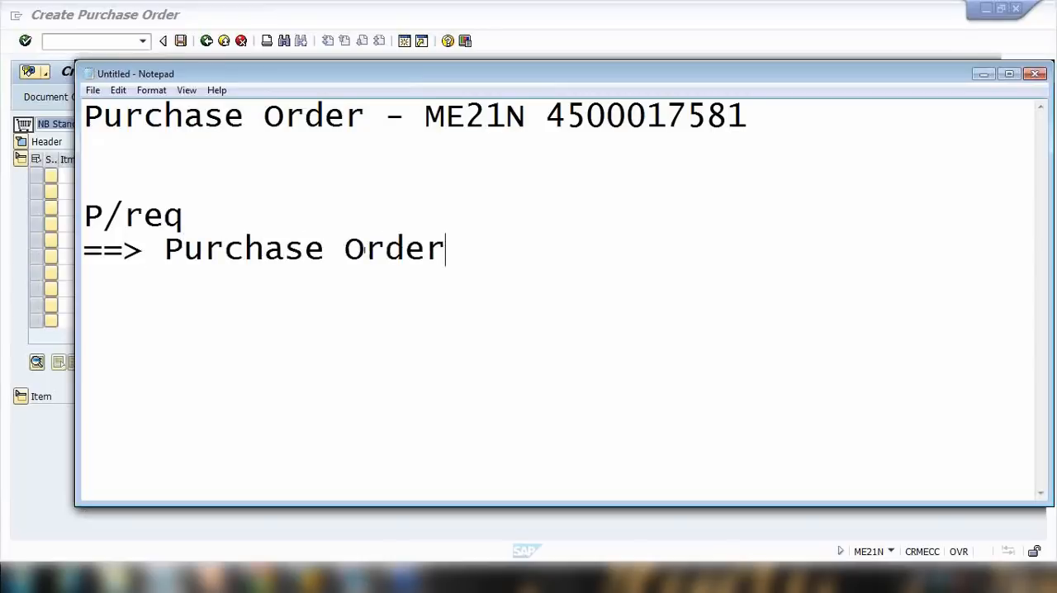
text( ()
key(ctrl+v)
text())
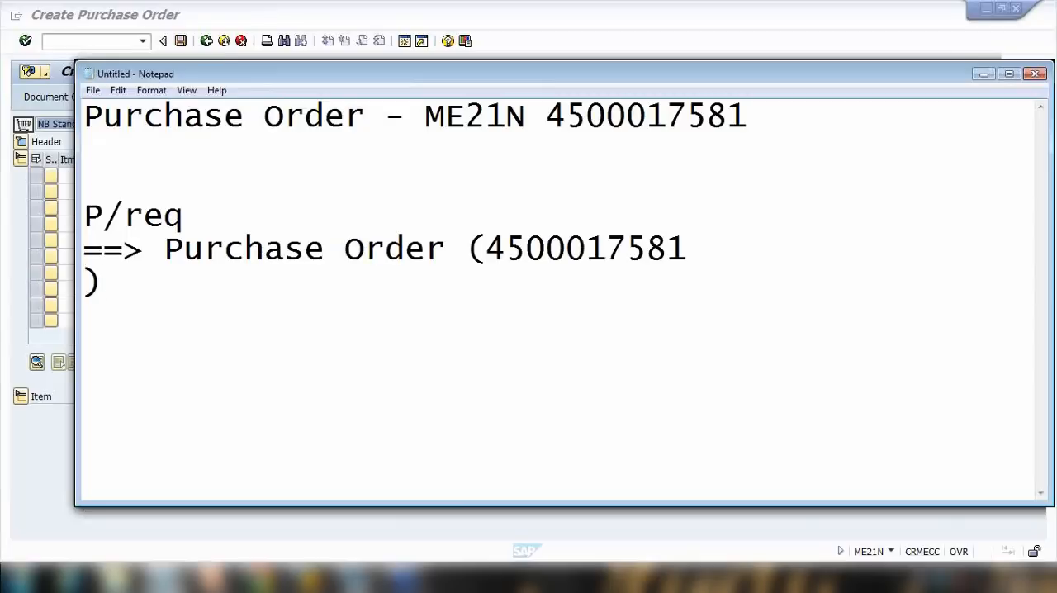
key(BackSpace)
text())
drag(108, 223, 558, 233)
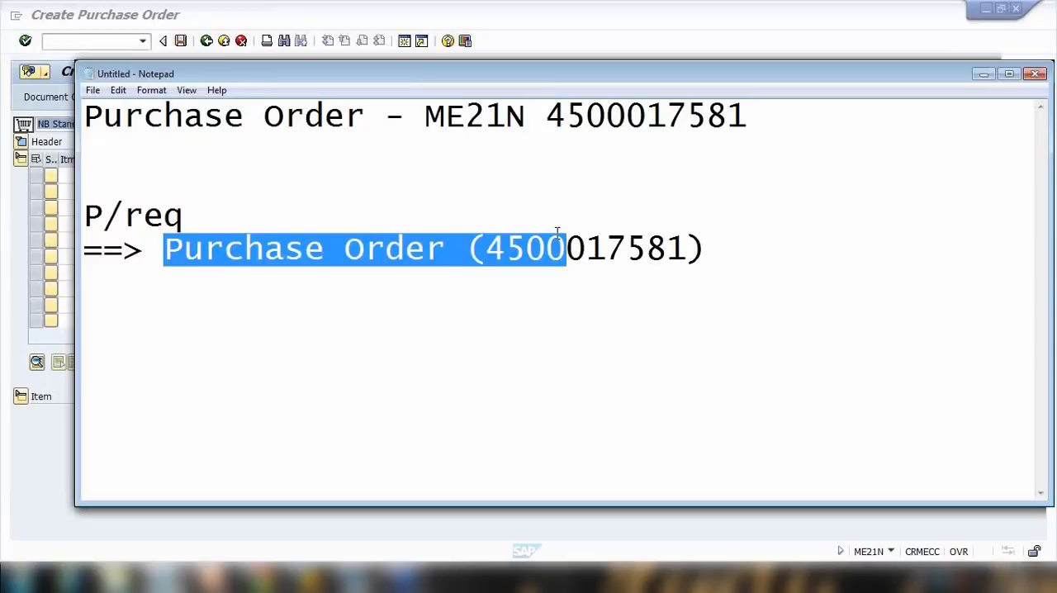
drag(486, 248, 696, 251)
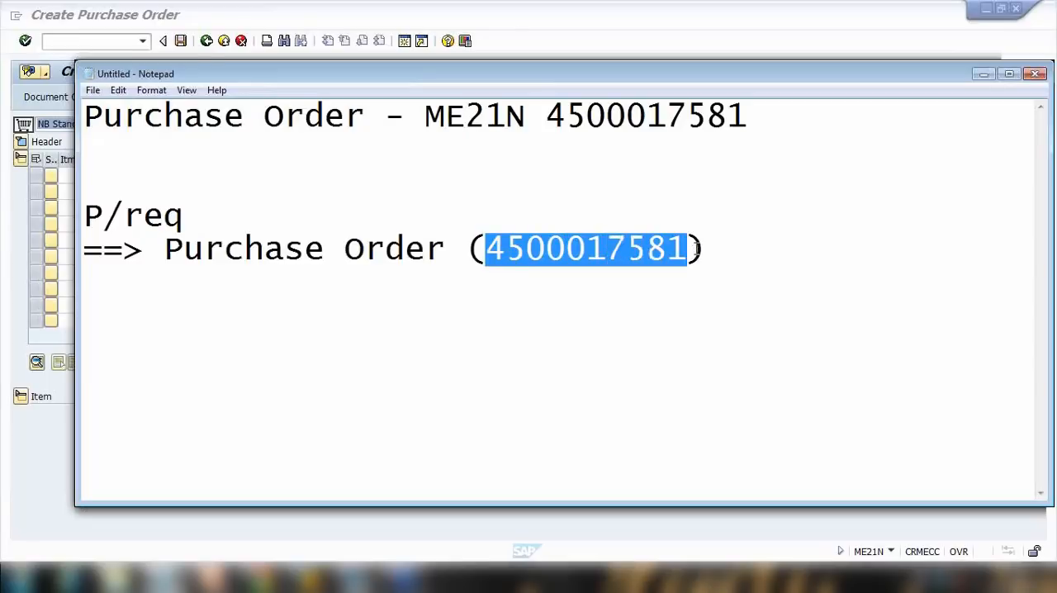
mouse_move(208, 226)
mouse_down()
mouse_move(113, 217)
mouse_move(219, 217)
mouse_up()
click(154, 277)
drag(486, 247, 712, 266)
key(ctrl+c)
Return to SAP and start transaction ME22N to change the purchase order.
click(592, 33)
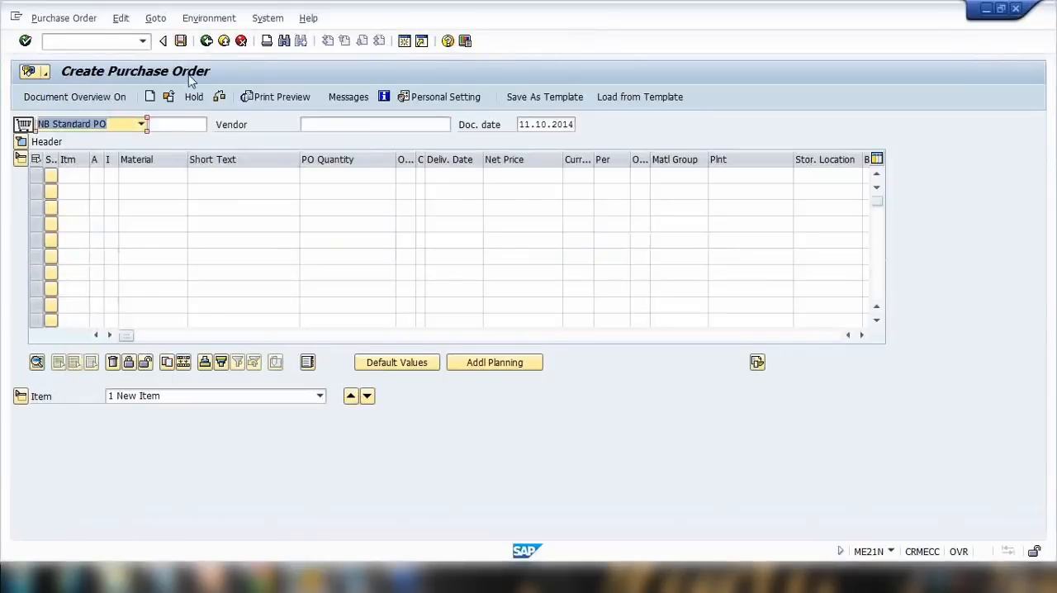
click(118, 42)
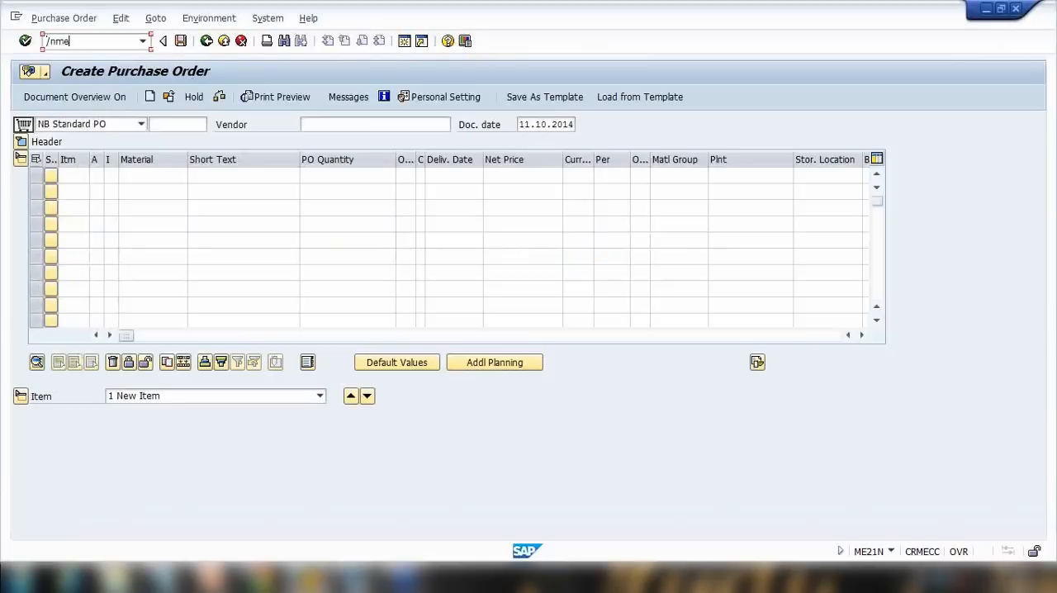
text(/nme22n)
key(Return)
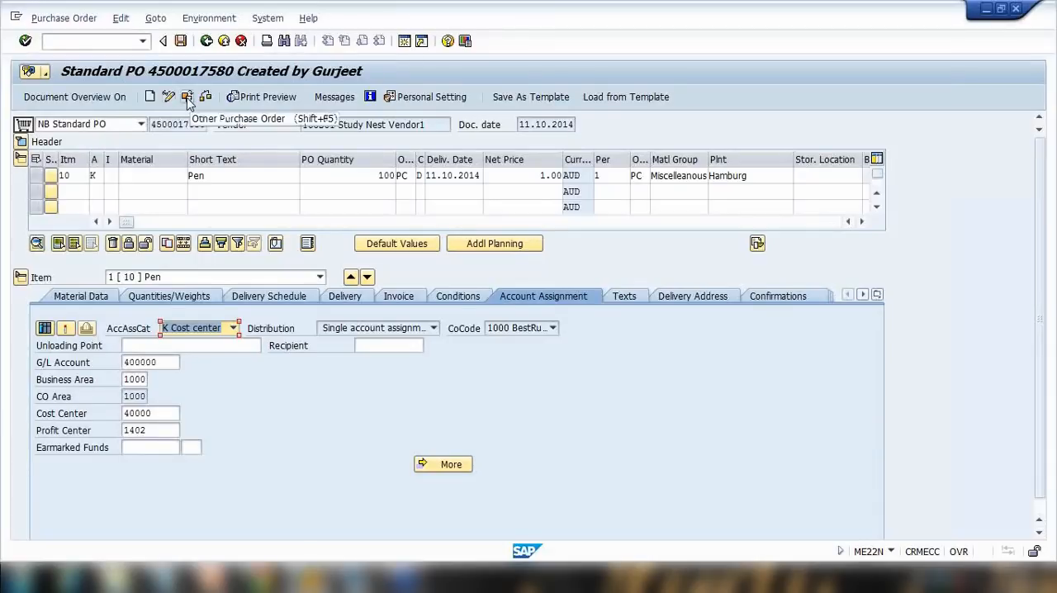
click(187, 98)
key(ctrl+v)
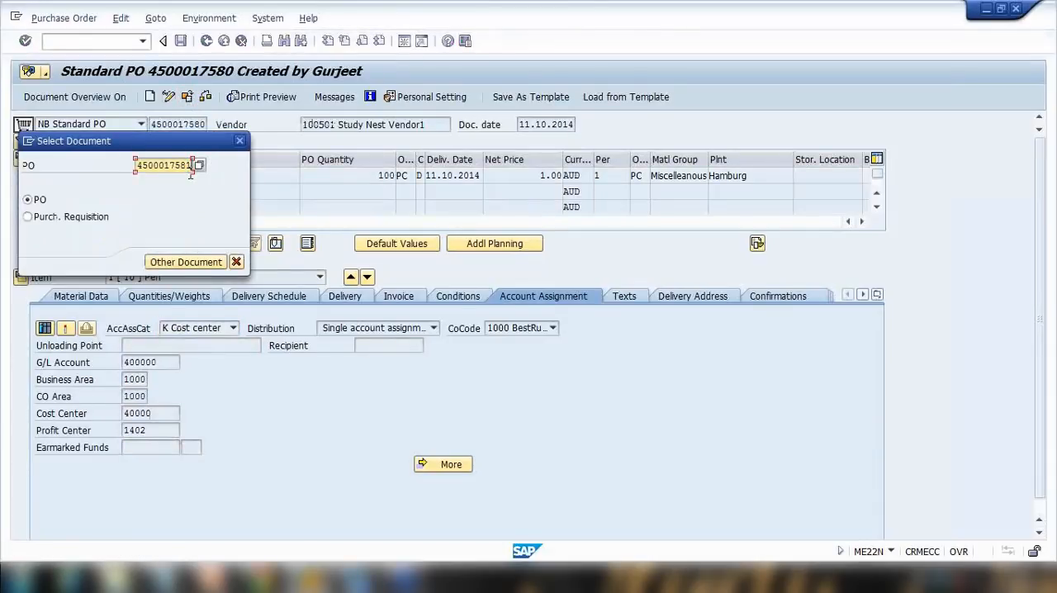
click(198, 265)
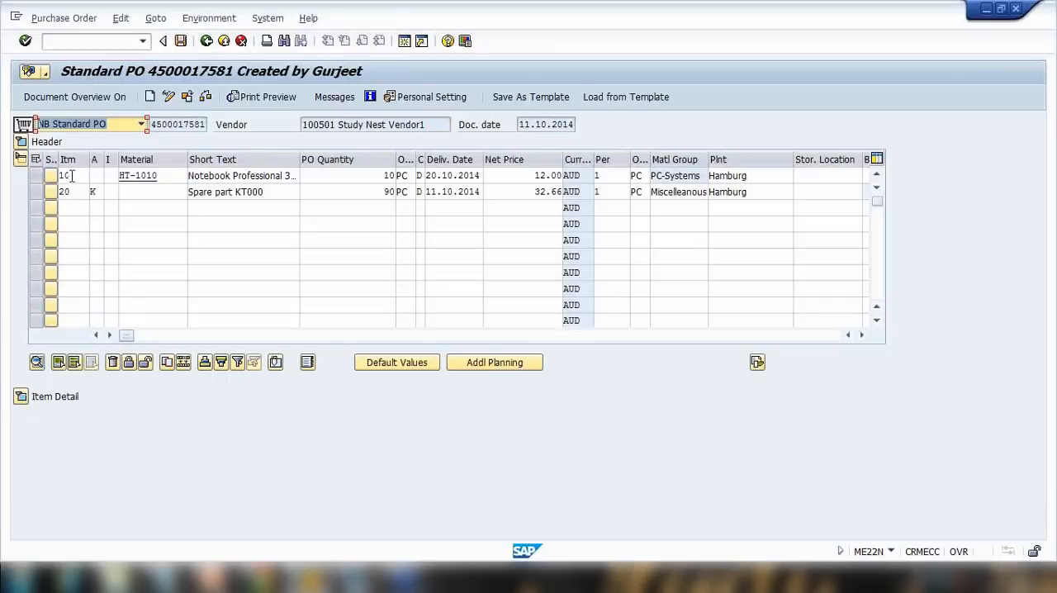
Select both items, scroll the item overview to the Purchase Req. column, widen it, and copy requisition number 10016167.
click(36, 176)
click(35, 191)
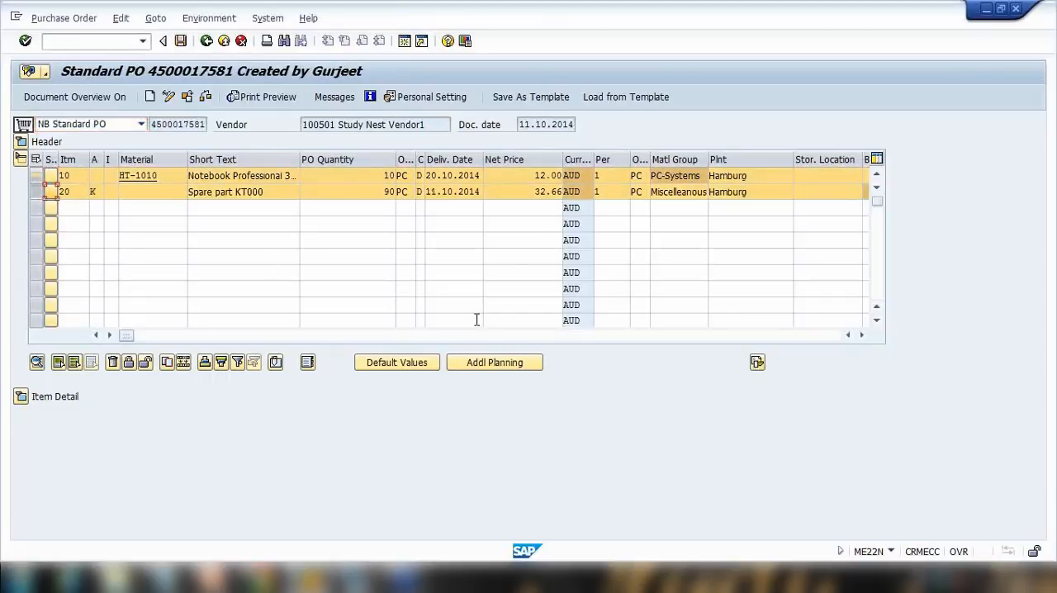
click(861, 334)
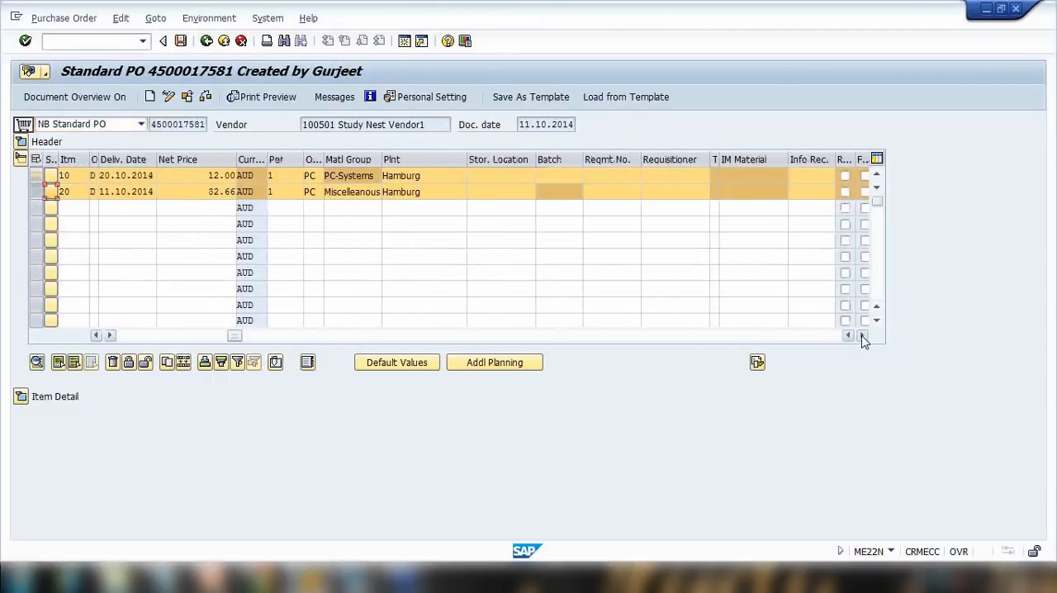
click(861, 335)
click(861, 335)
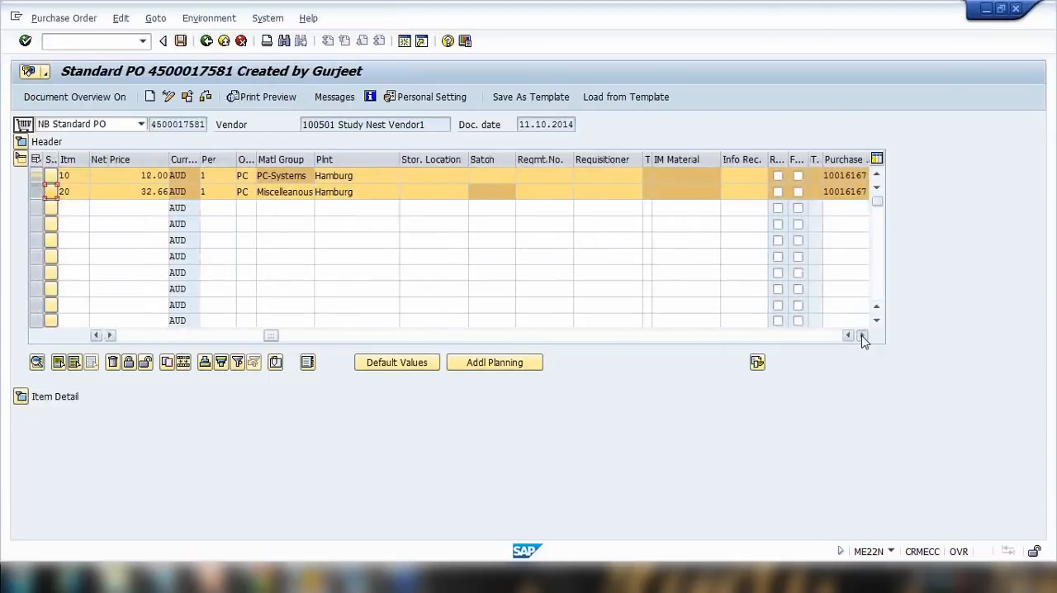
click(861, 335)
click(861, 335)
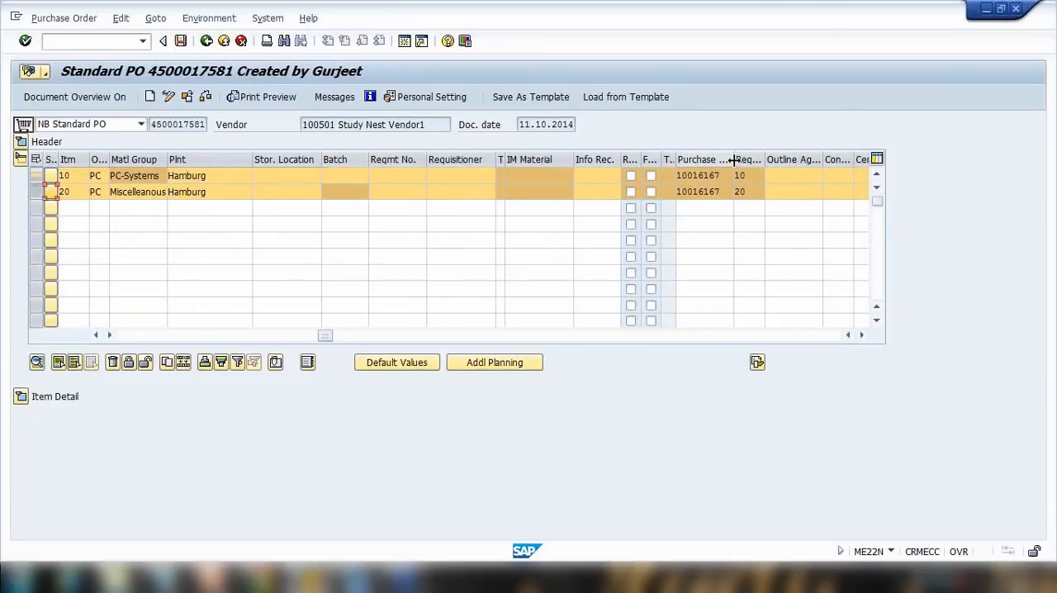
drag(731, 160, 675, 176)
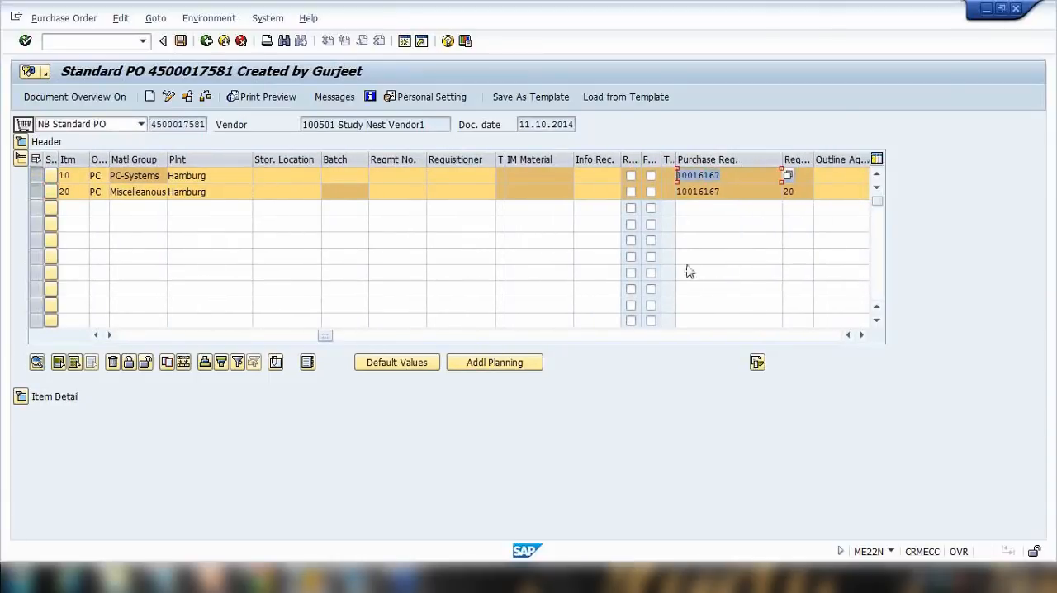
drag(738, 196, 620, 196)
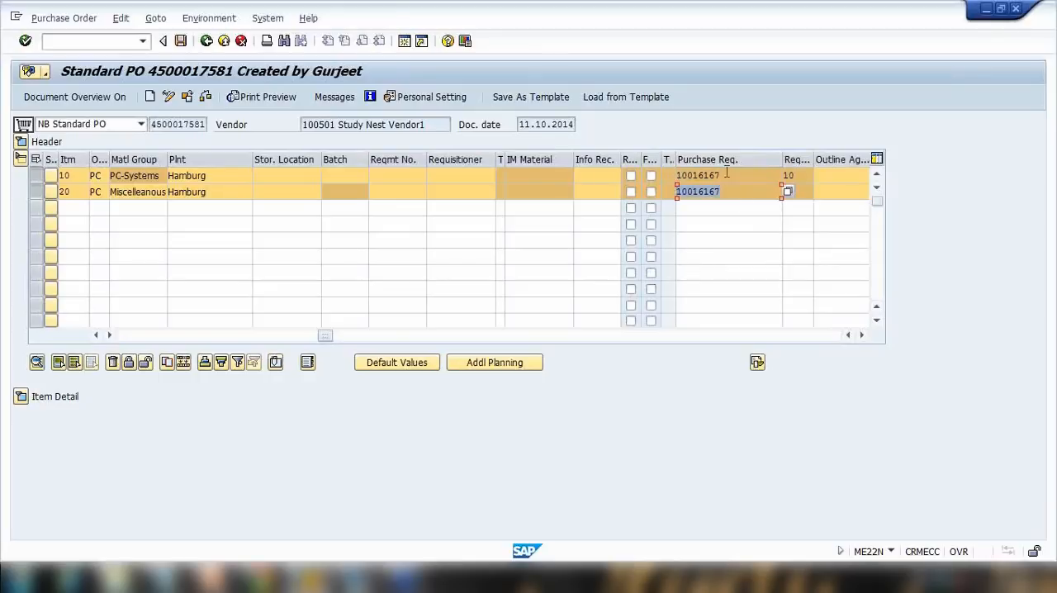
drag(728, 174, 643, 182)
key(ctrl+c)
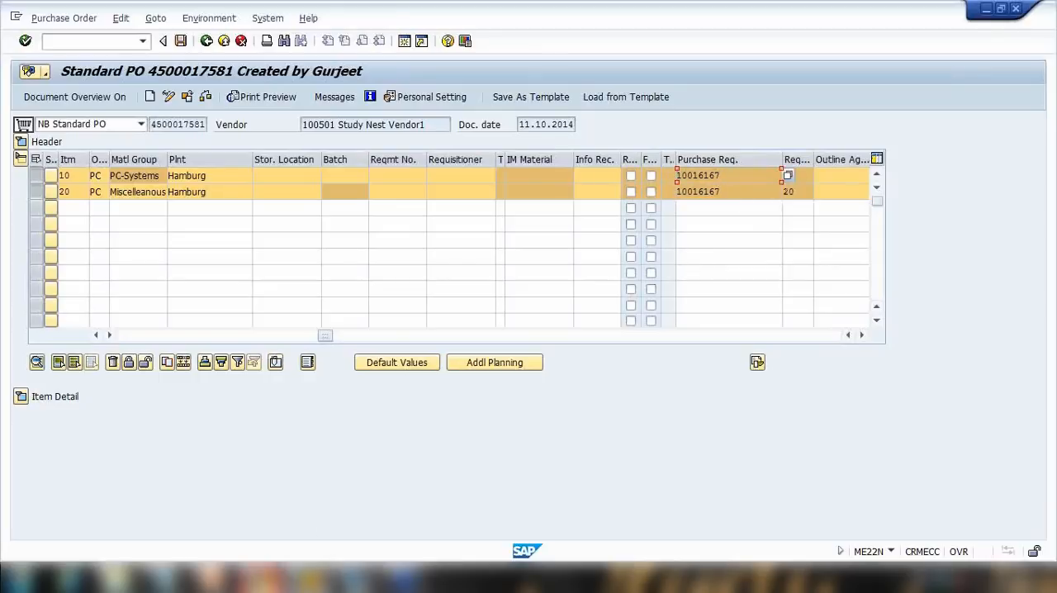
In Notepad, add the copied requisition number in brackets after "P/req".
click(169, 580)
click(221, 215)
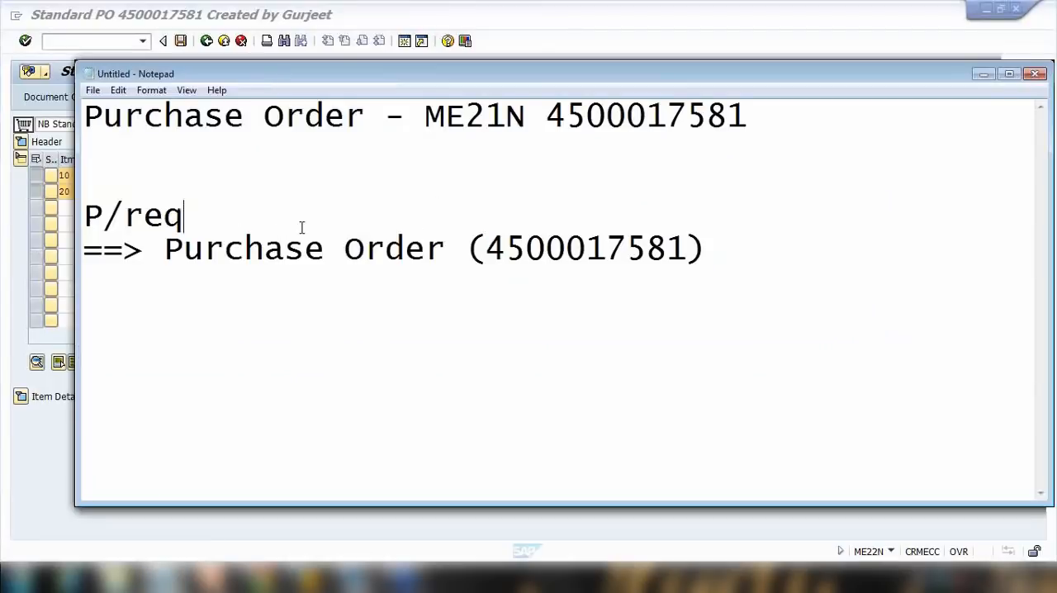
text(()
key(ctrl+v)
text())
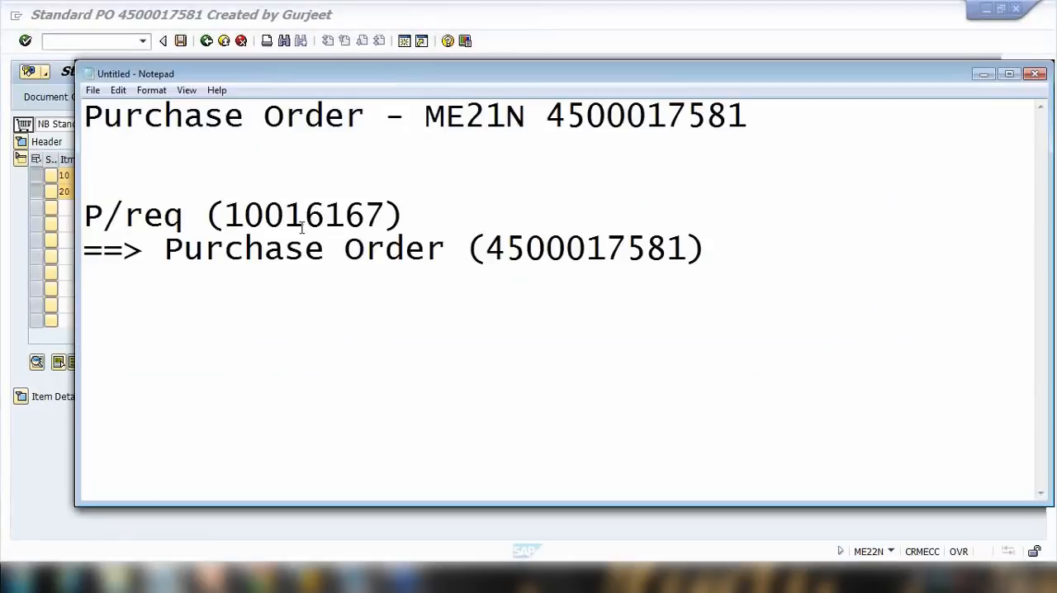
Back in SAP, copy the requisition number and start transaction ME52N to change purchase requisitions.
drag(221, 215, 329, 218)
drag(486, 249, 688, 252)
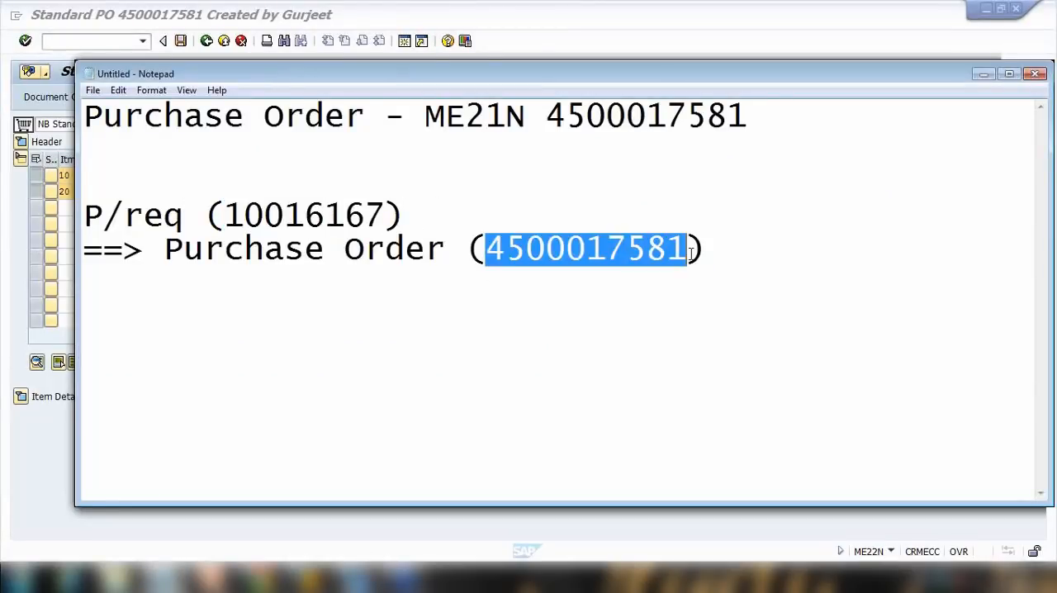
click(738, 42)
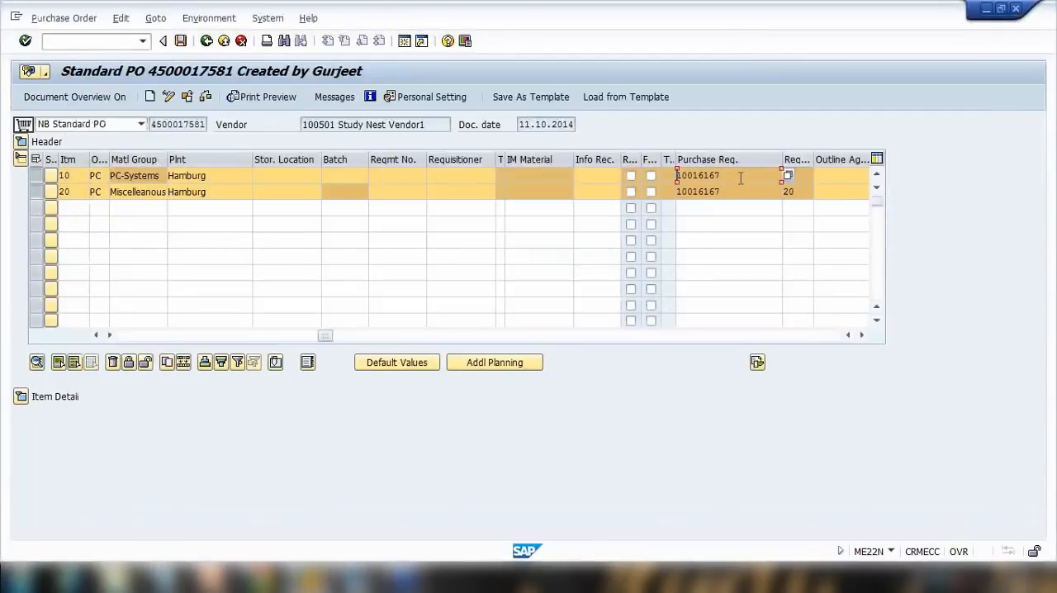
drag(741, 179, 635, 190)
key(ctrl+c)
click(131, 41)
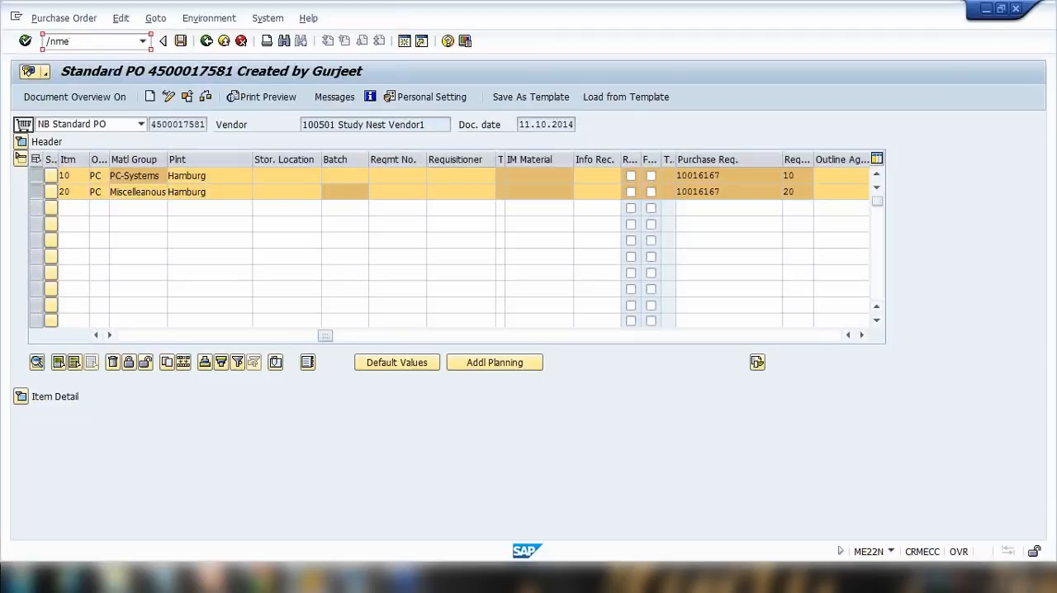
key(Return)
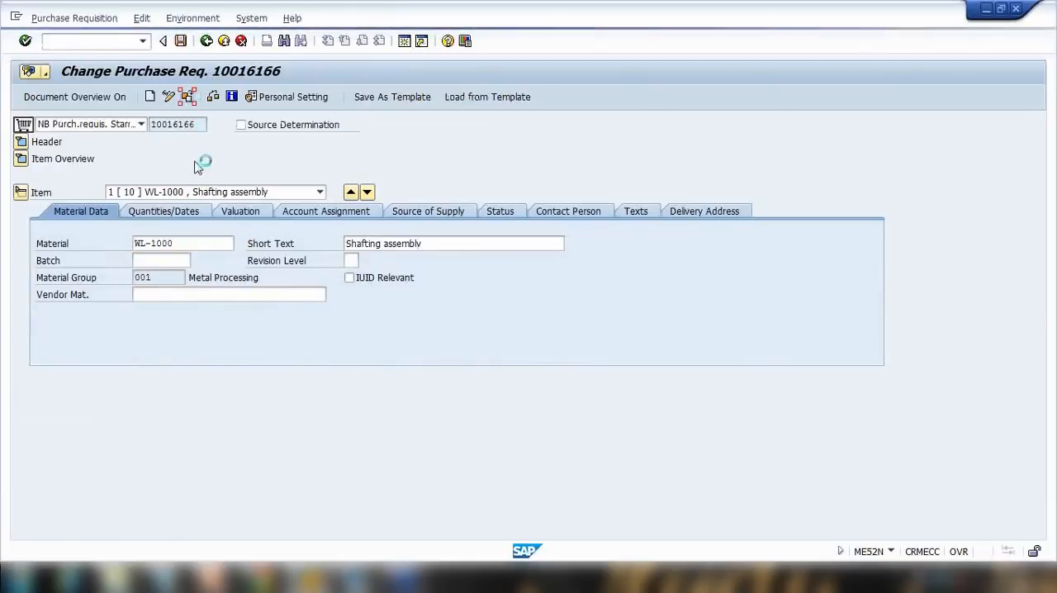
Open purchase requisition 10016167 as another document and expand its item overview.
key(ctrl+v)
click(177, 264)
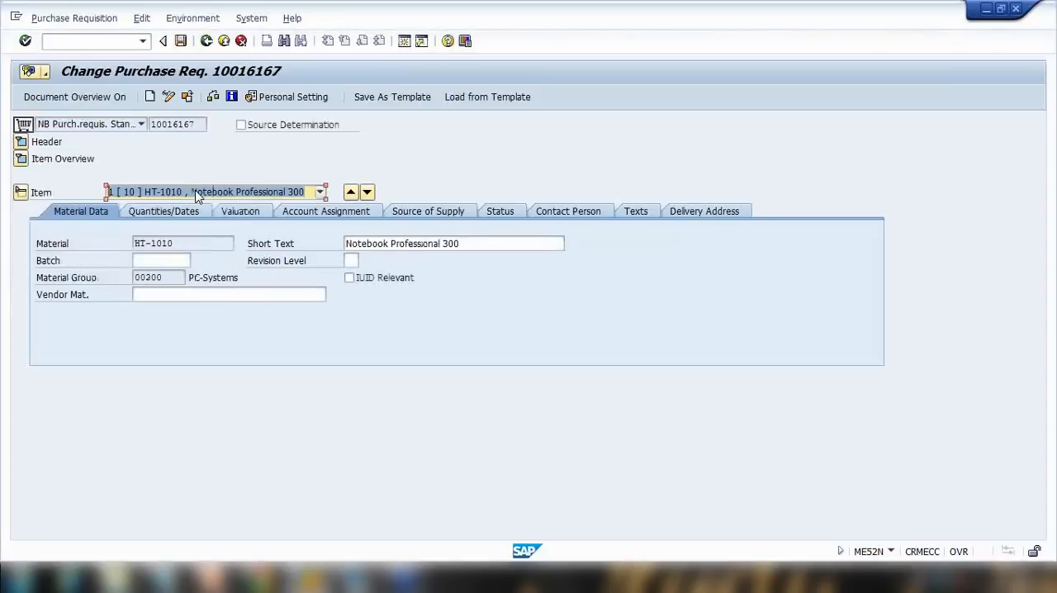
click(23, 159)
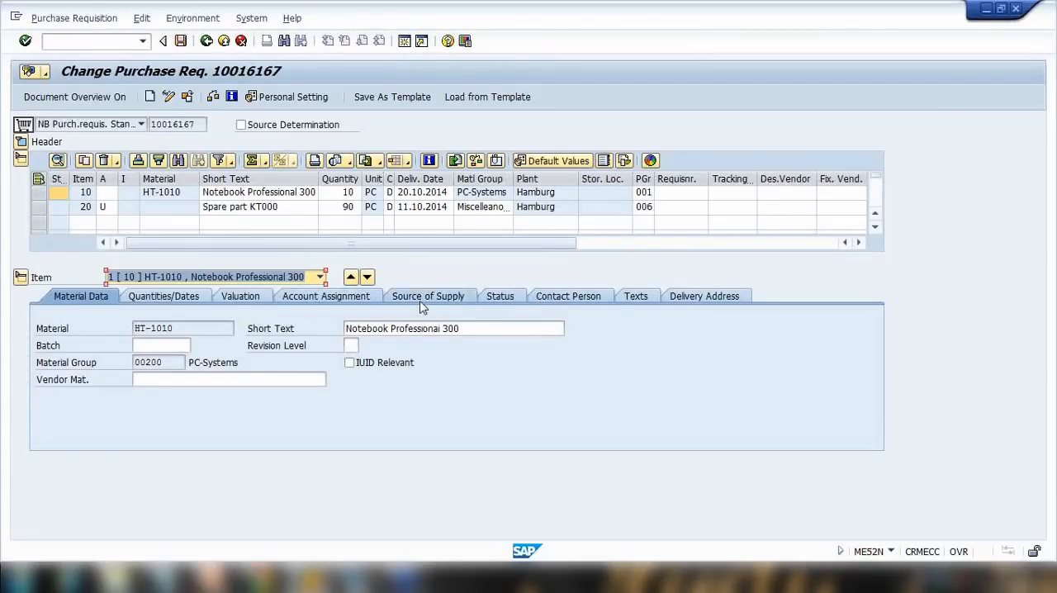
Examine the Status tab of item 10, including the processing status options and the linked purchase order.
click(506, 302)
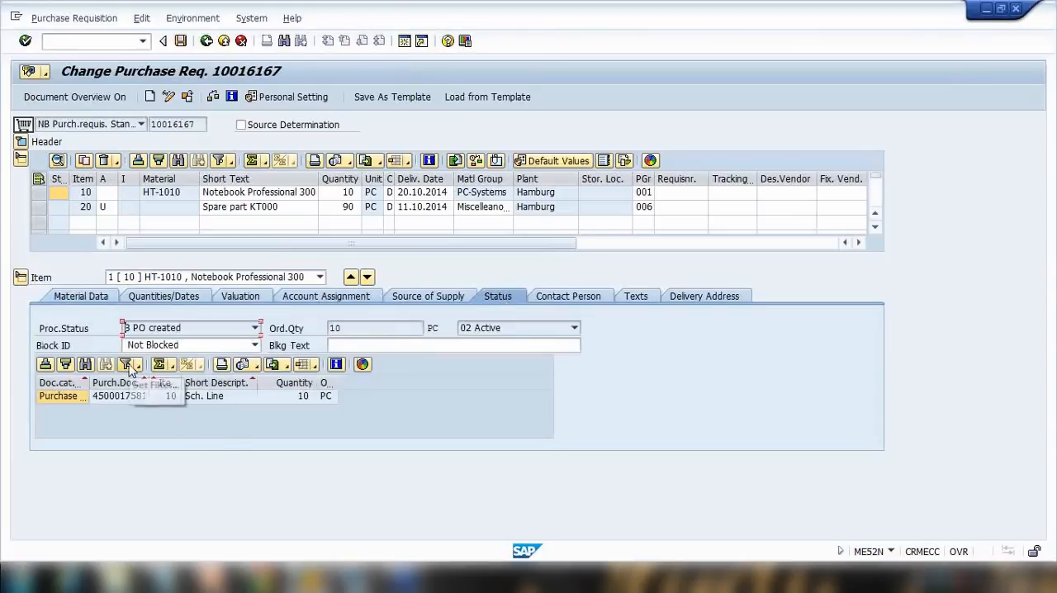
click(157, 328)
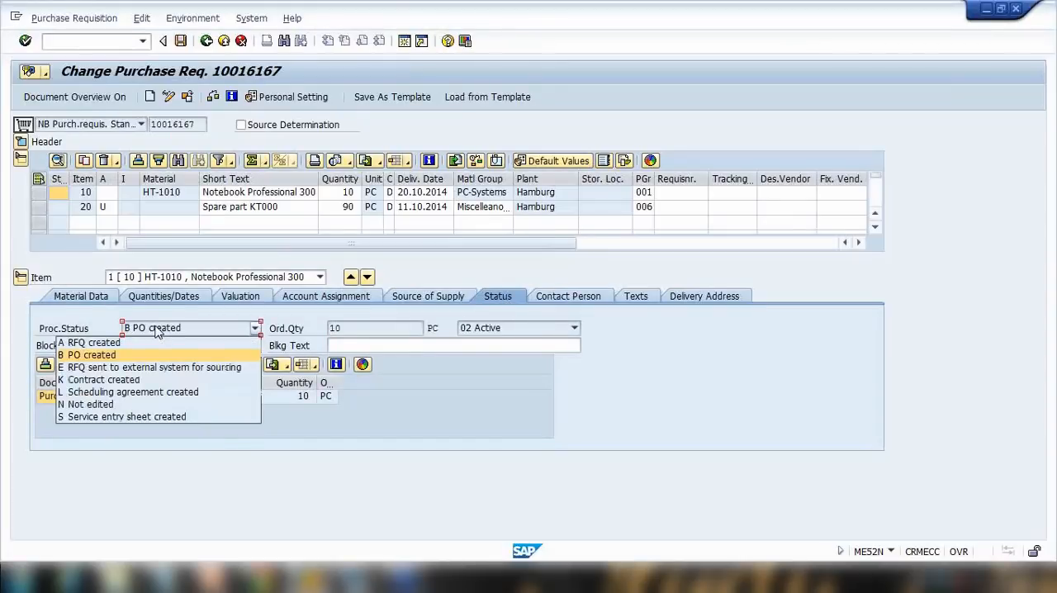
click(157, 328)
click(156, 329)
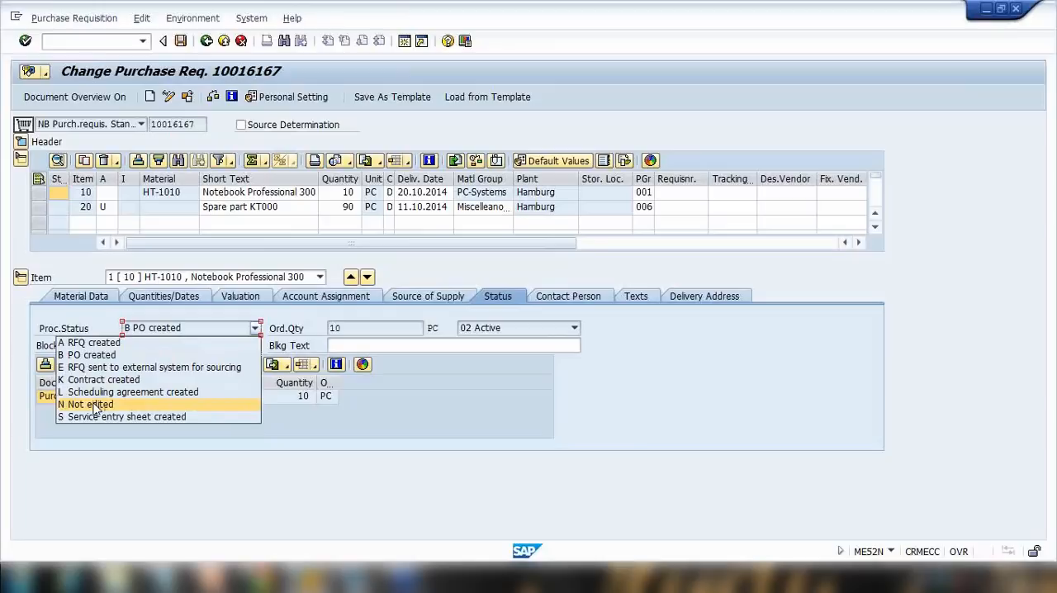
click(174, 330)
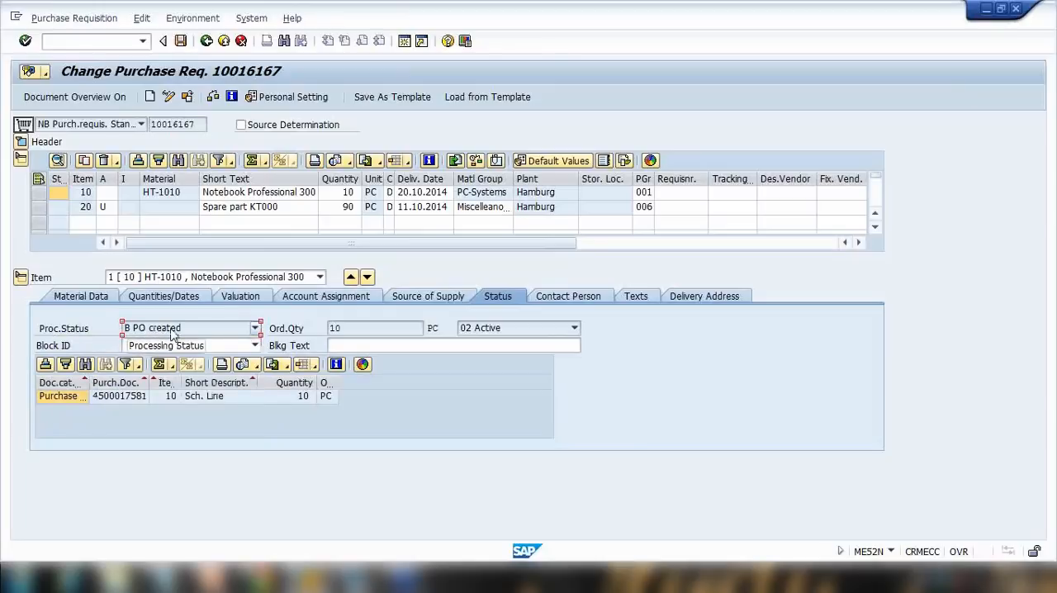
click(86, 400)
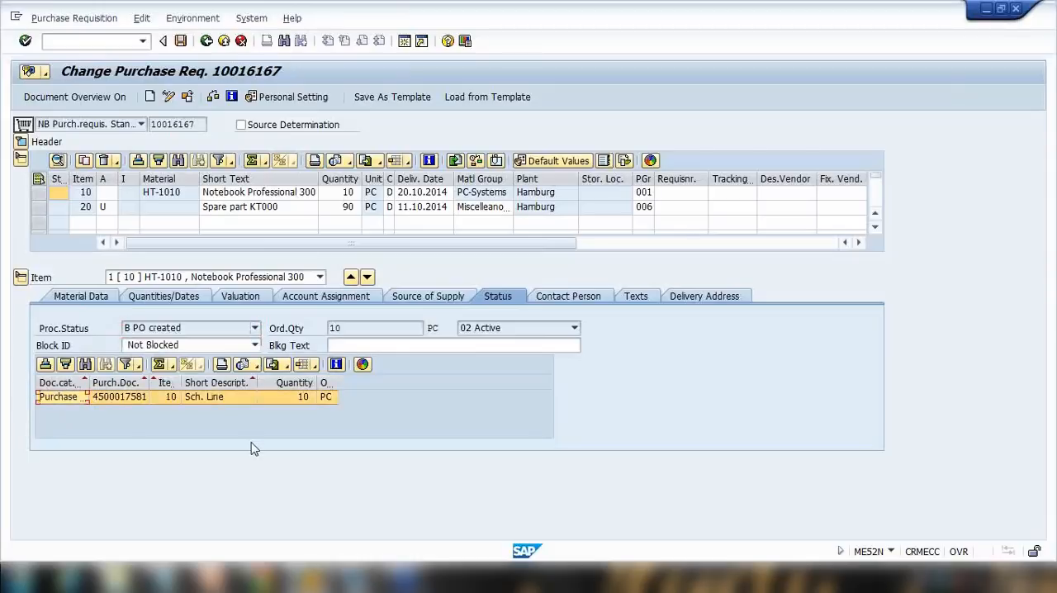
Switch to item 20 and examine its processing status and linked purchase order.
click(197, 280)
click(177, 304)
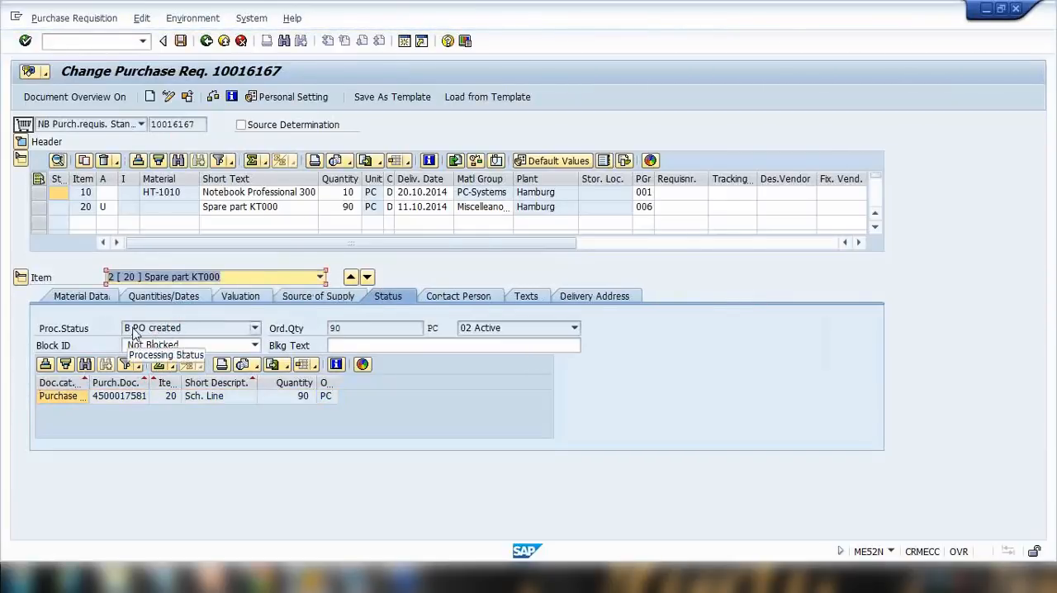
click(136, 332)
click(145, 334)
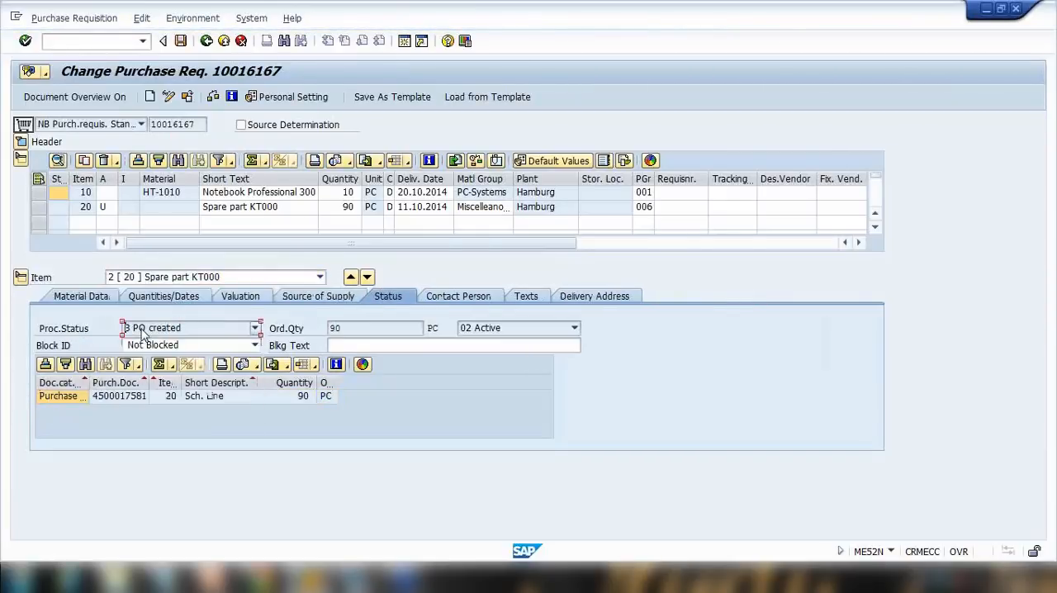
click(124, 400)
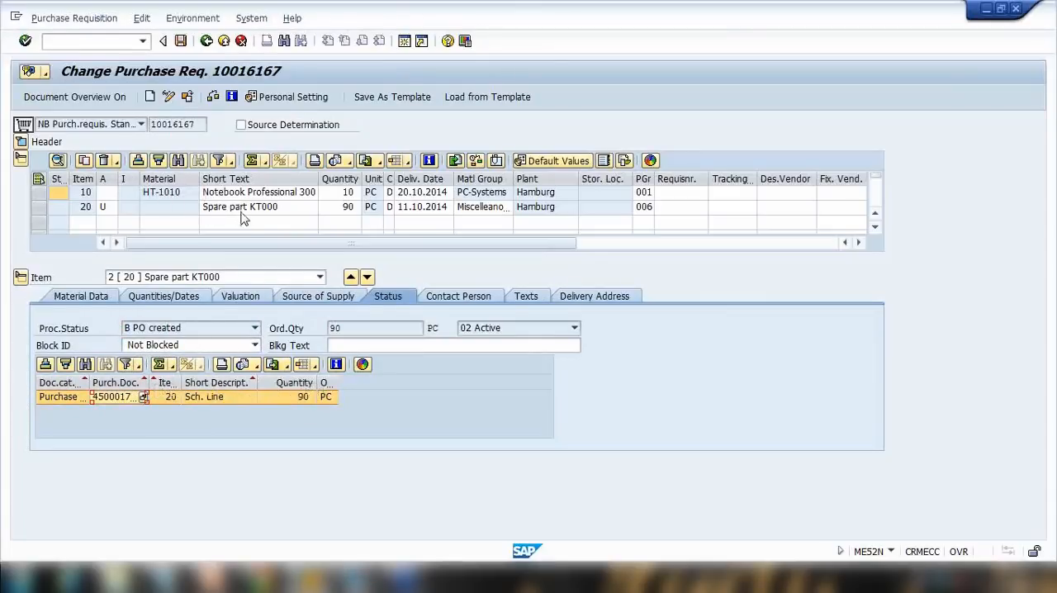
click(192, 402)
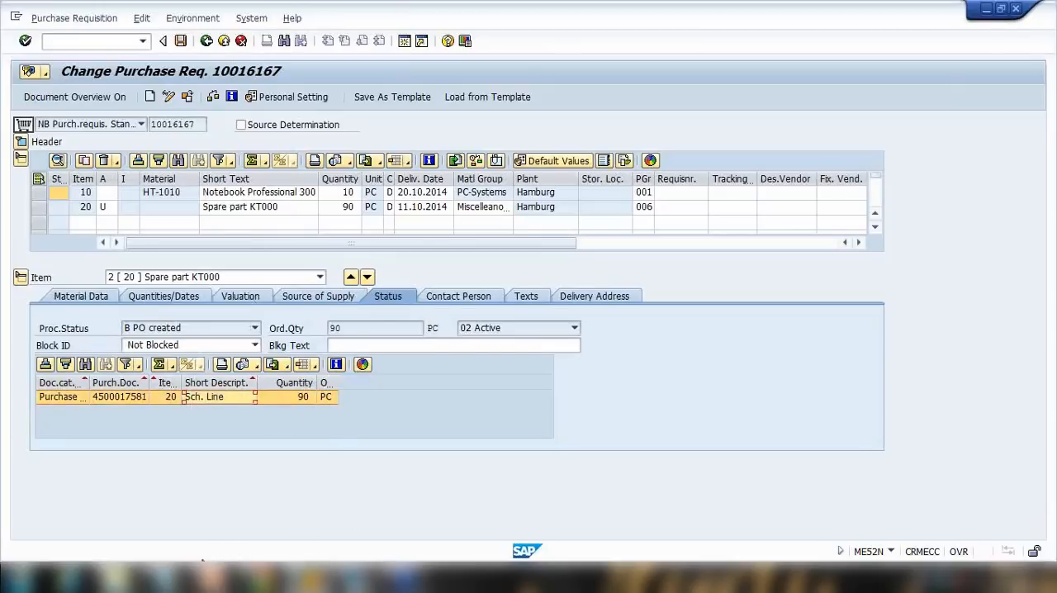
Switch to PowerPoint and present the Converting Purchase Requisition slide as a slide show.
click(210, 578)
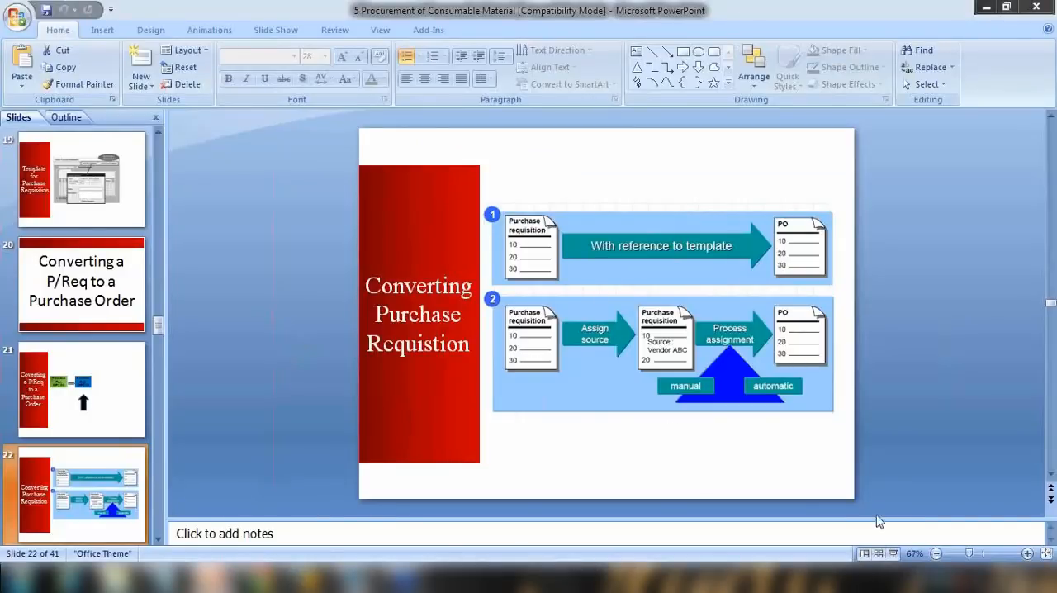
click(893, 554)
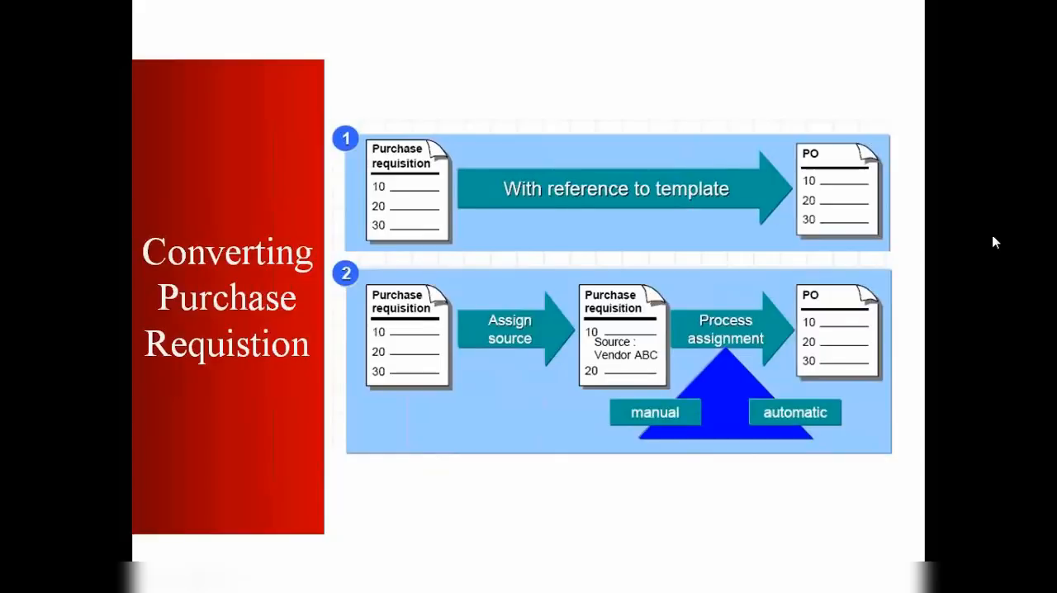
key(ctrl+l)
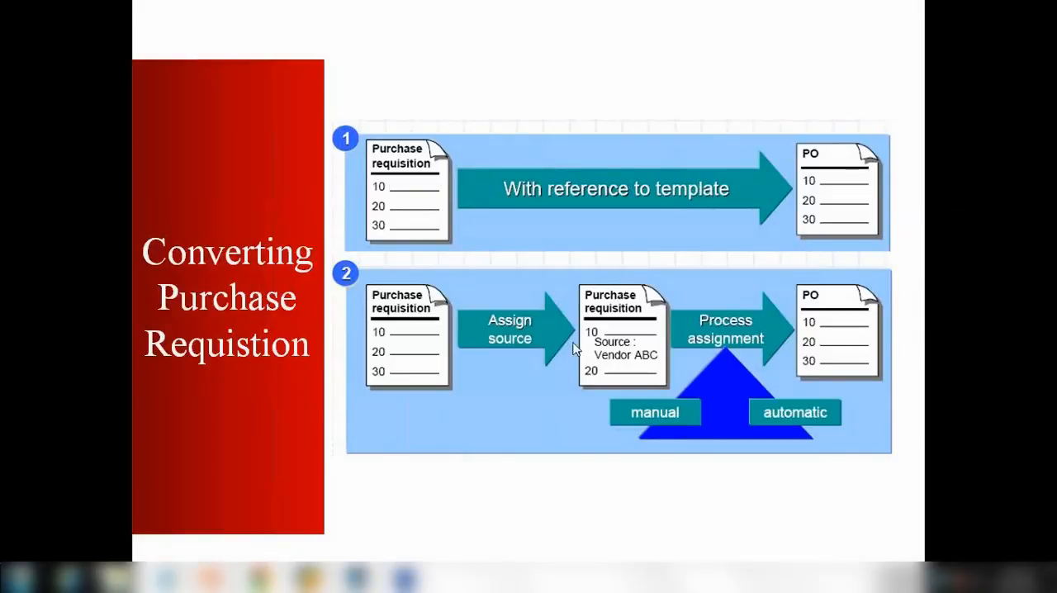
In Notepad, insert a new line "==> Assign Source of Supply" between the requisition and purchase order notes.
click(165, 577)
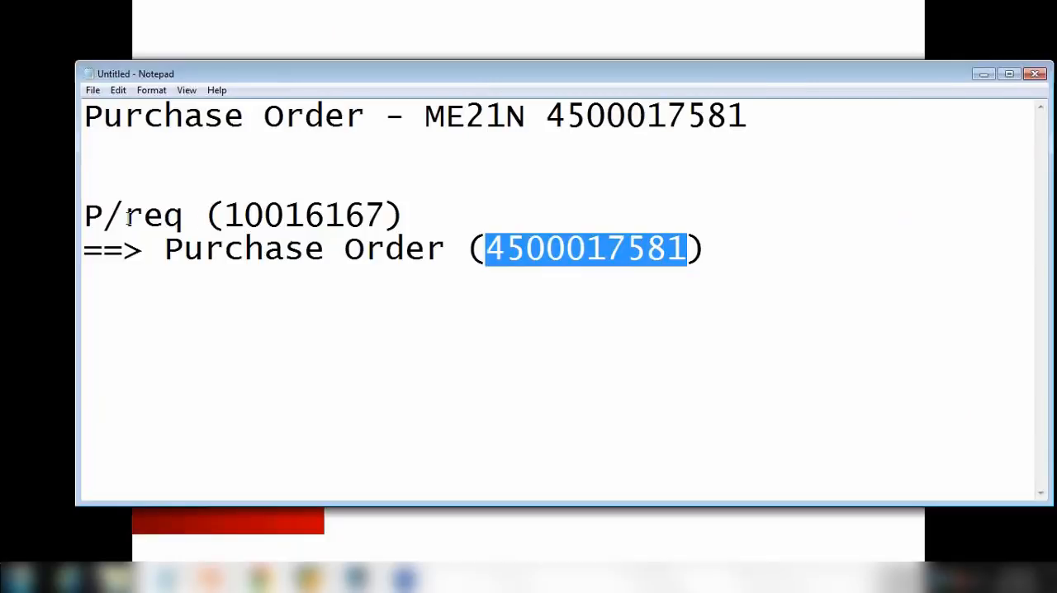
drag(101, 216, 224, 216)
drag(165, 250, 465, 249)
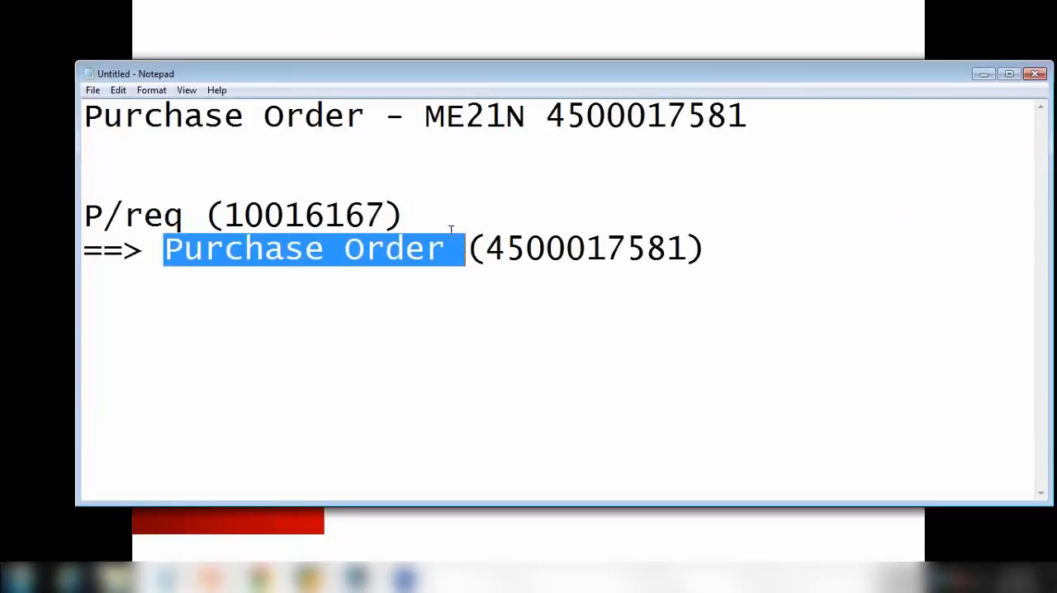
click(489, 222)
key(Return)
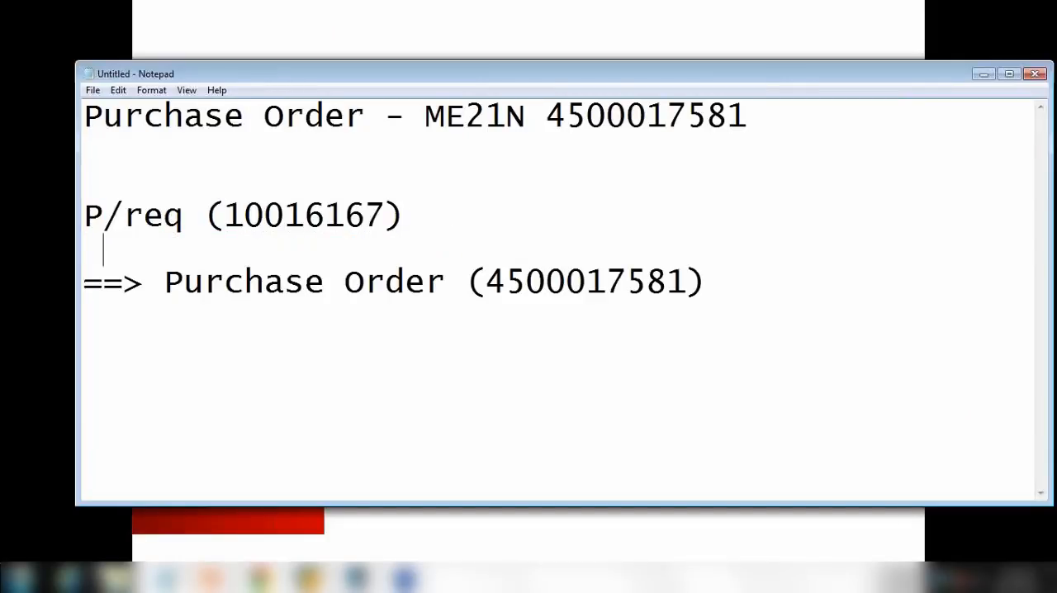
text(==)
key(BackSpace)
key(BackSpace)
text(==> Assign)
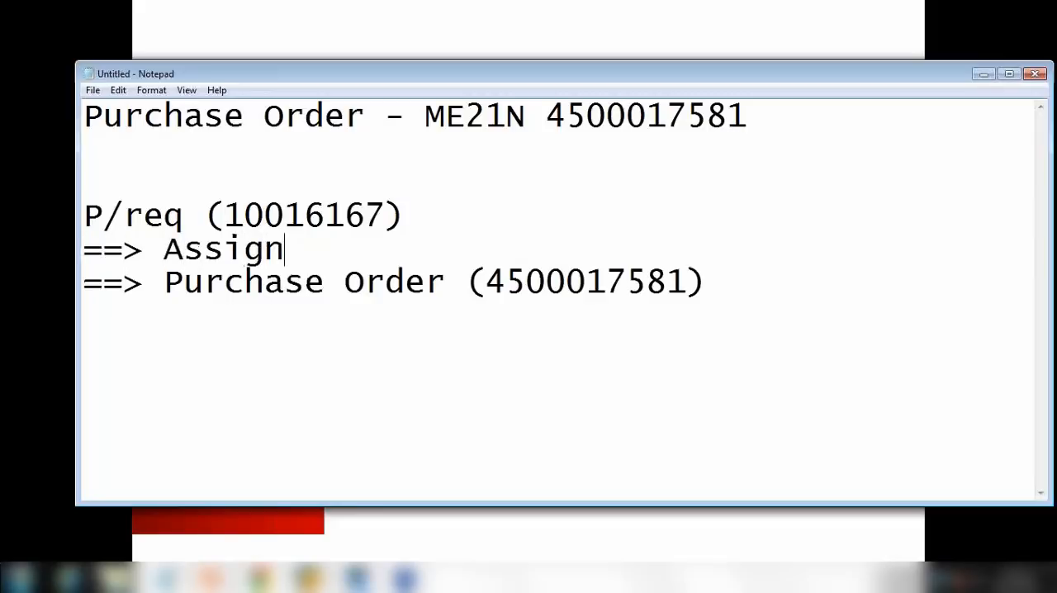
text( Source of Supply)
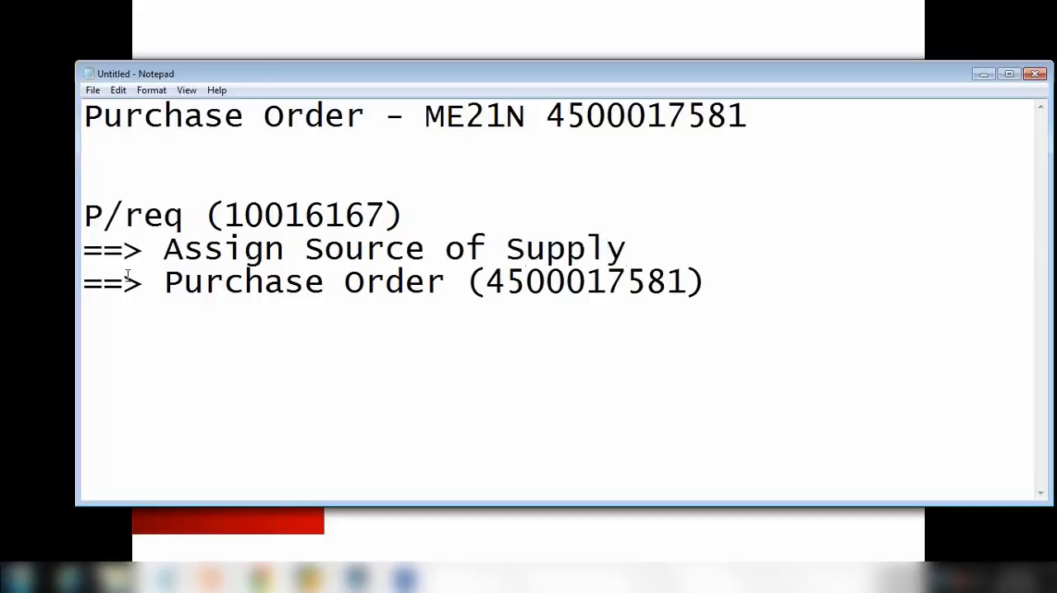
Indent the purchase order line and append "(which vendor)" to the Assign Source of Supply line.
click(86, 281)
drag(163, 249, 613, 249)
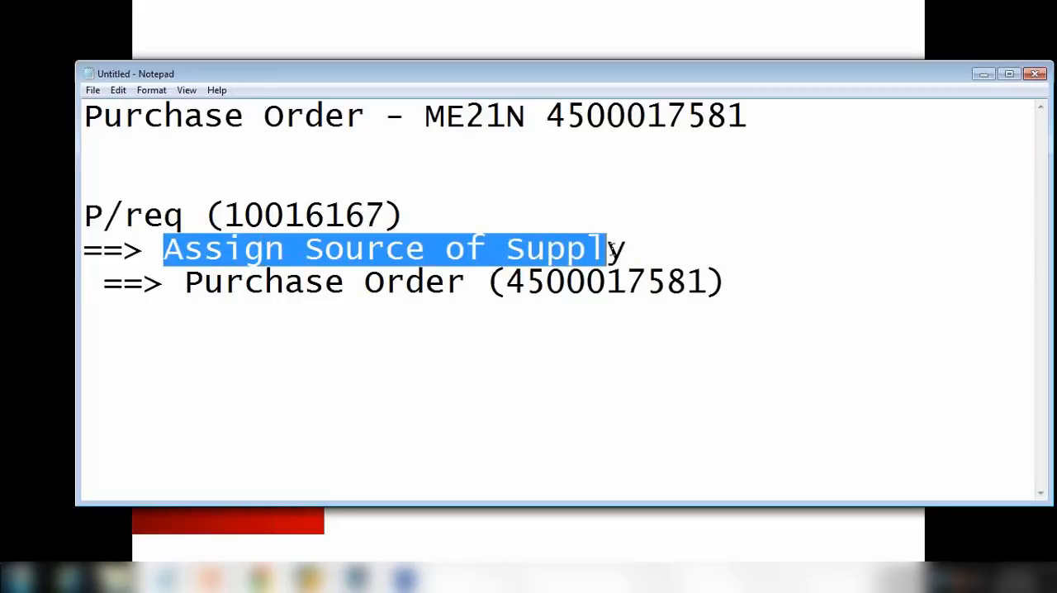
click(652, 247)
text((wh)
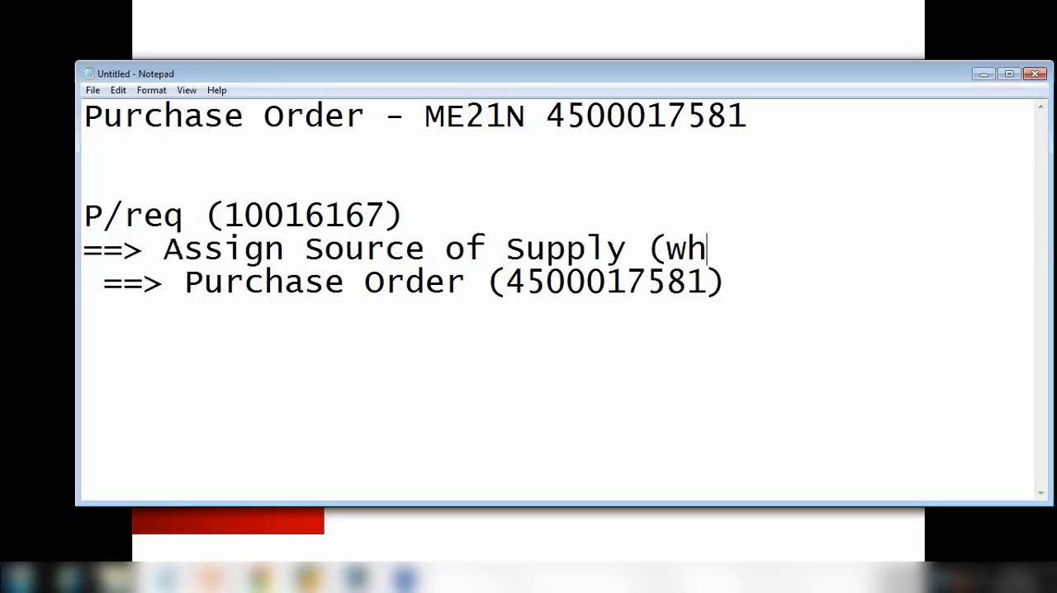
text(ich vendor))
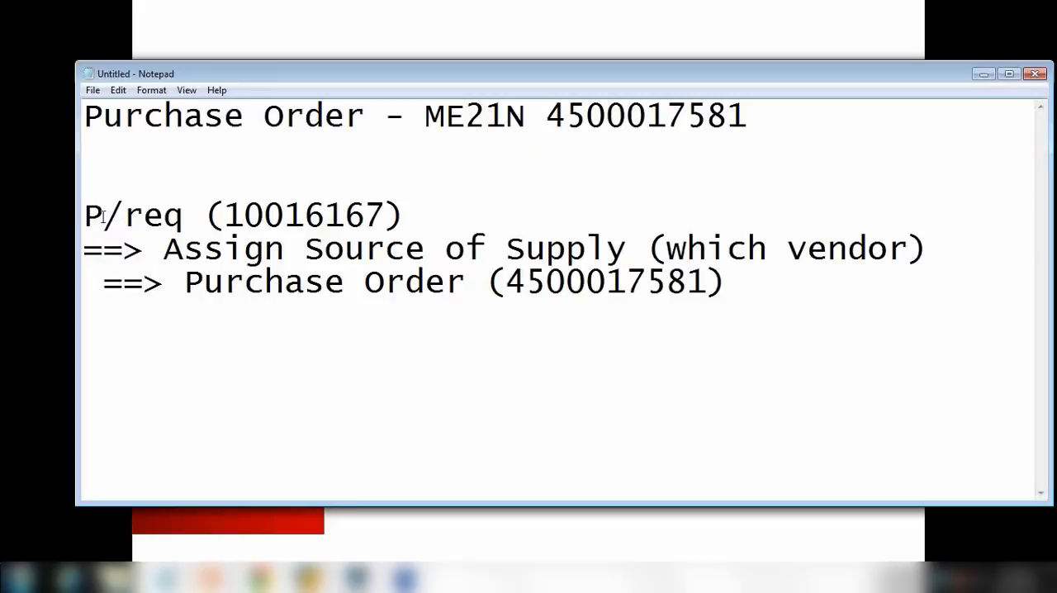
Highlight the requisition, source assignment and purchase order parts of the notes.
drag(103, 216, 238, 215)
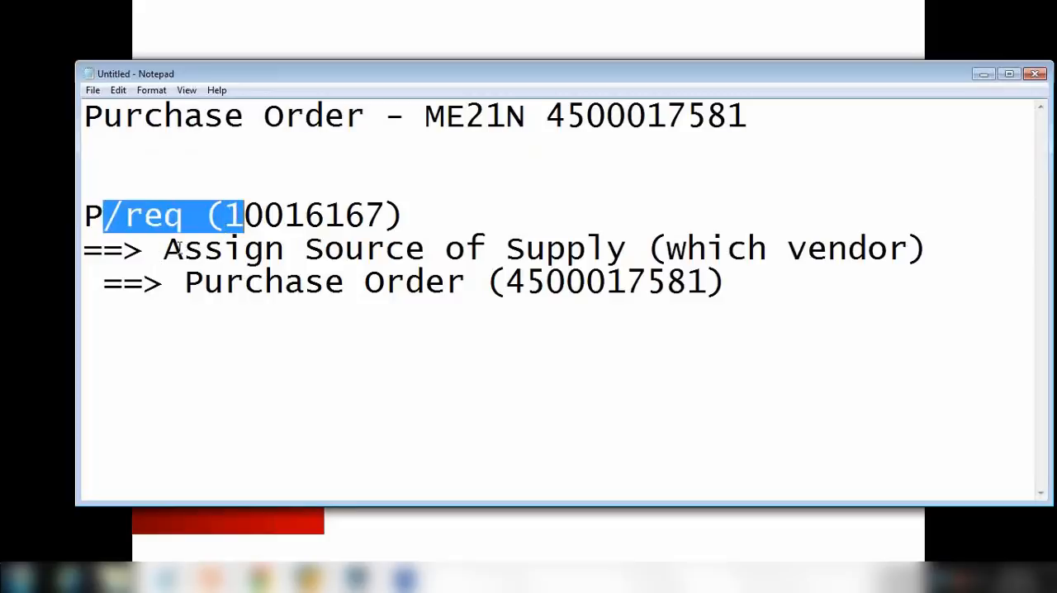
drag(177, 247, 423, 248)
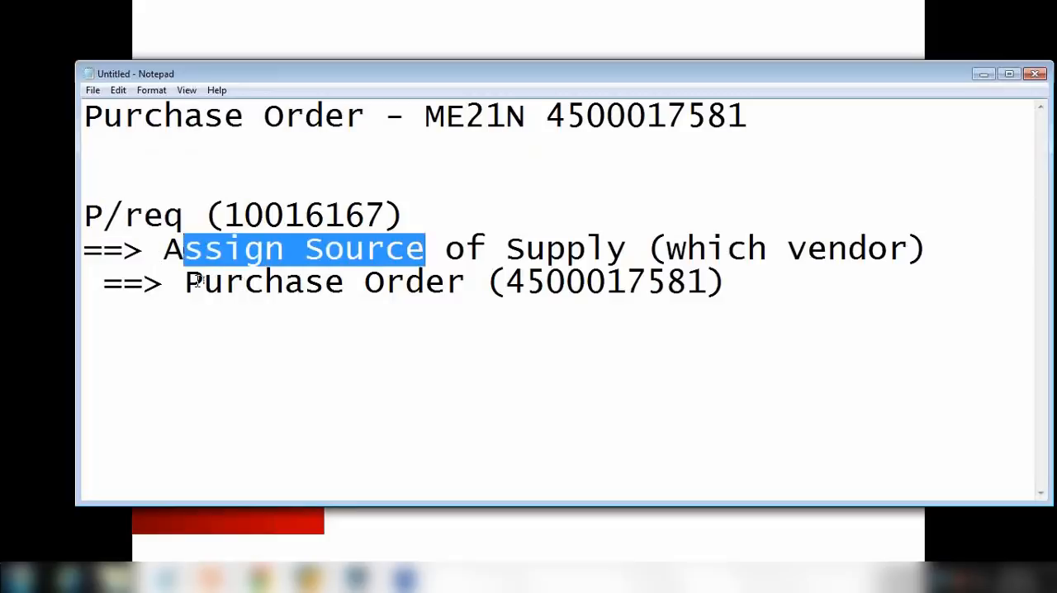
drag(201, 282, 464, 282)
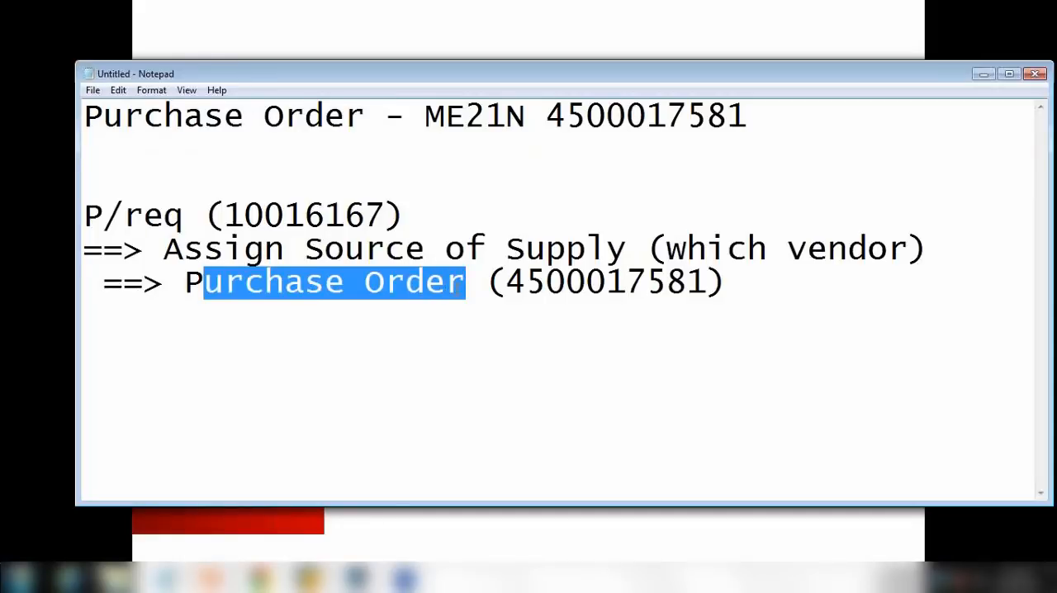
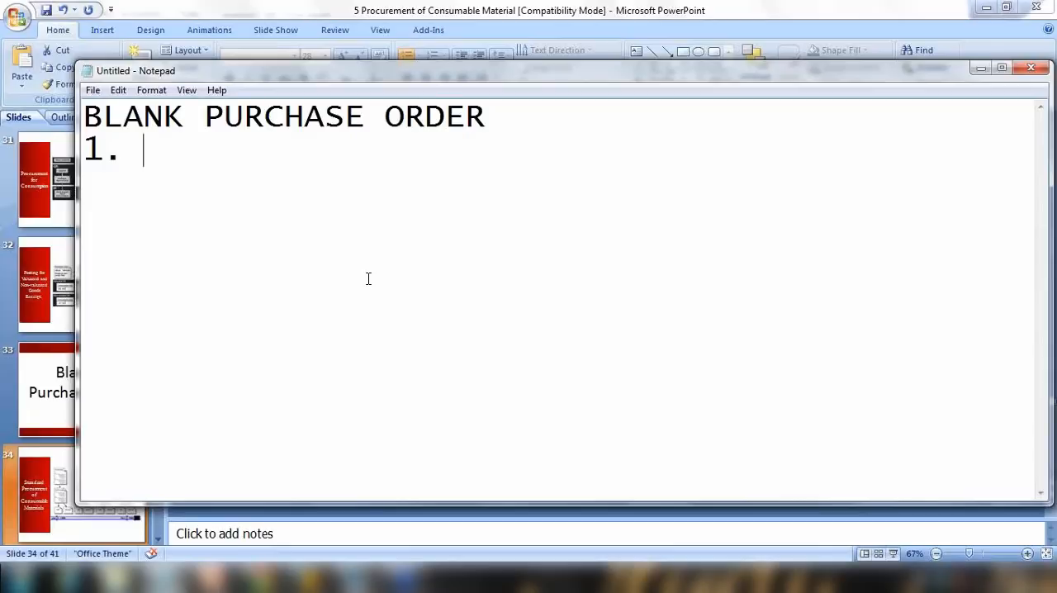
In Notepad, write "1. Create a blank PO" below the BLANK PURCHASE ORDER heading.
text(Cre)
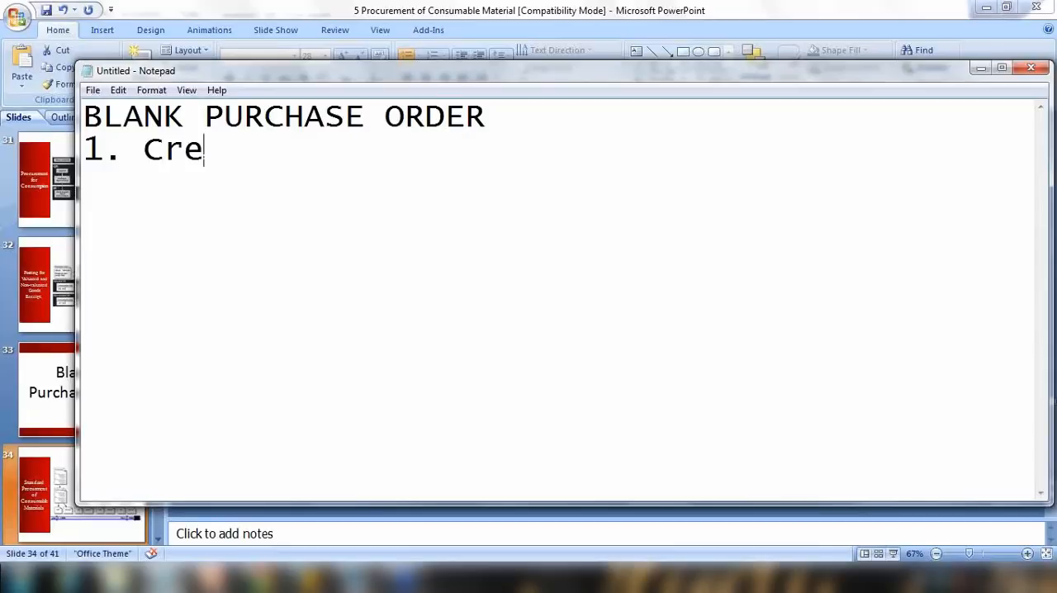
text(ate a bl)
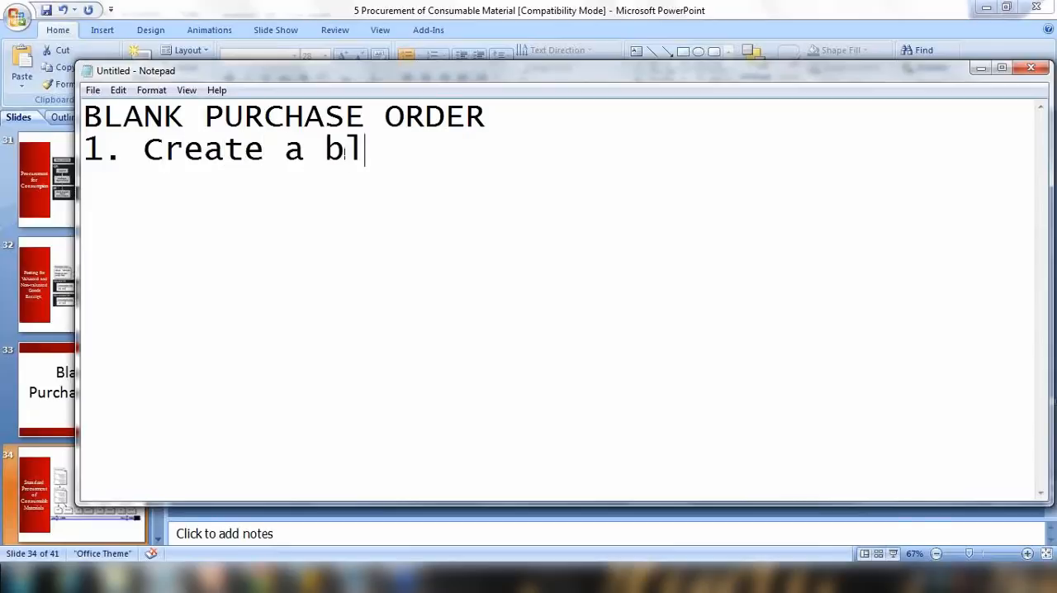
text(ank PO)
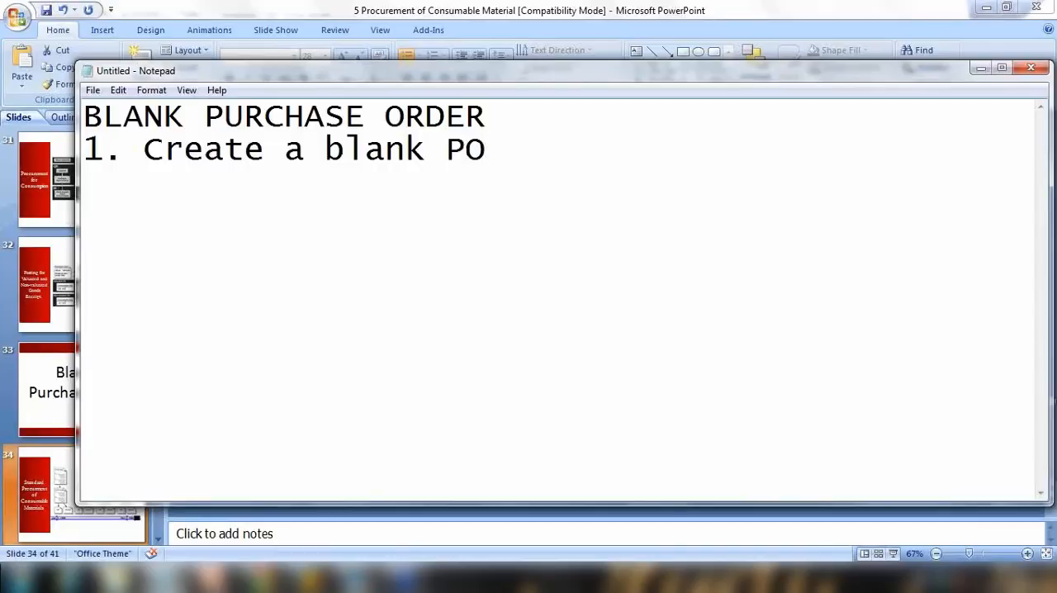
Add indented lines "==> Invoice 1" and "==> Invoice 2" under the blank PO line.
key(Return)
text(2)
key(BackSpace)
text(==> Invoice 1)
key(Return)
text(==)
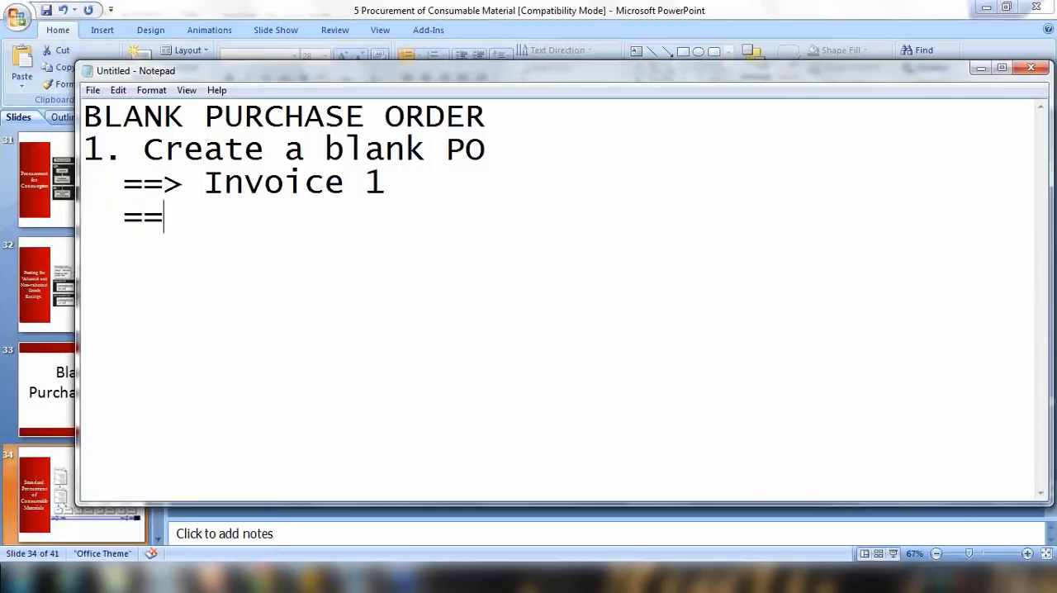
text(> Inv)
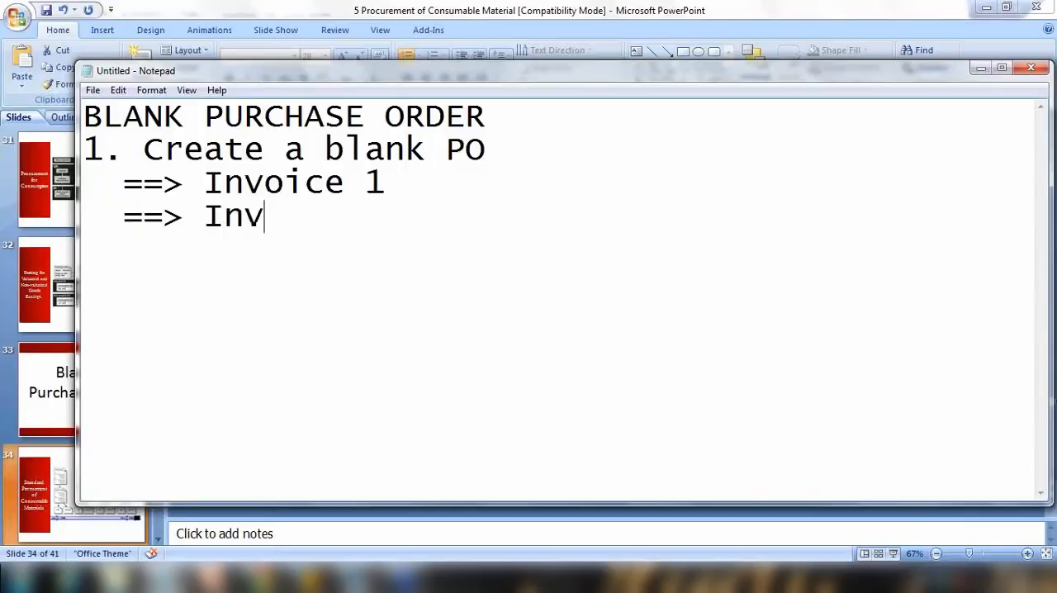
text(oice 2)
key(Return)
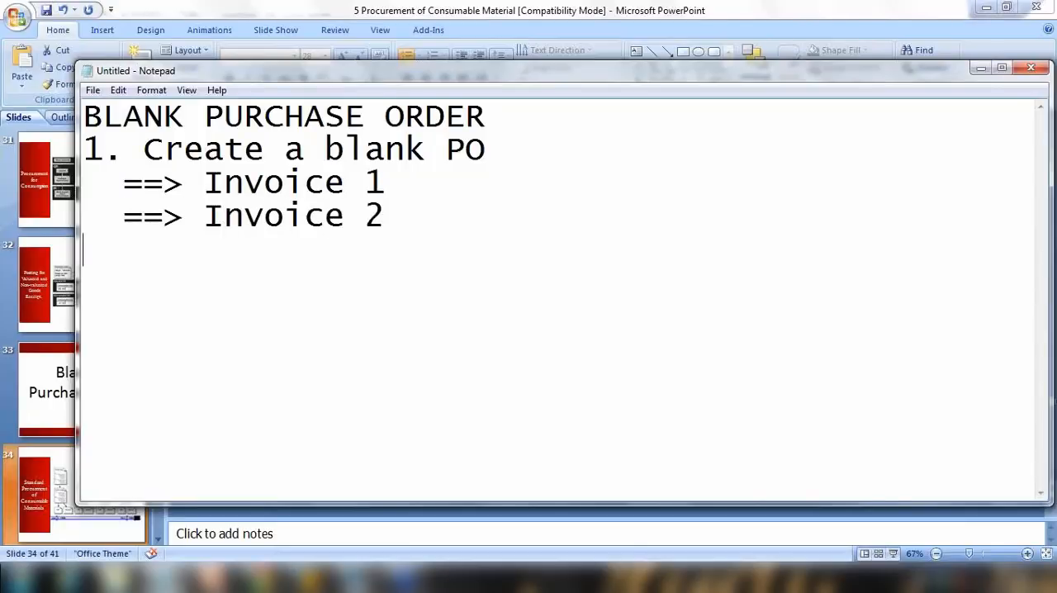
Add a third line "==> Invoice 3" followed by a line of dots.
drag(122, 216, 387, 219)
key(ctrl+c)
click(397, 223)
key(ctrl+v)
key(BackSpace)
text(3)
key(Return)
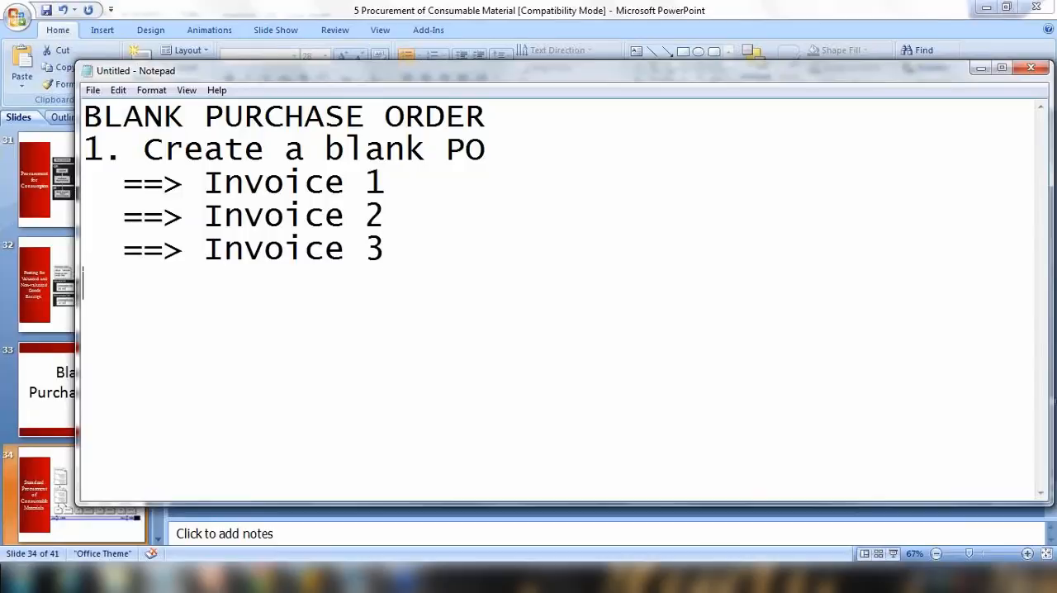
text(................)
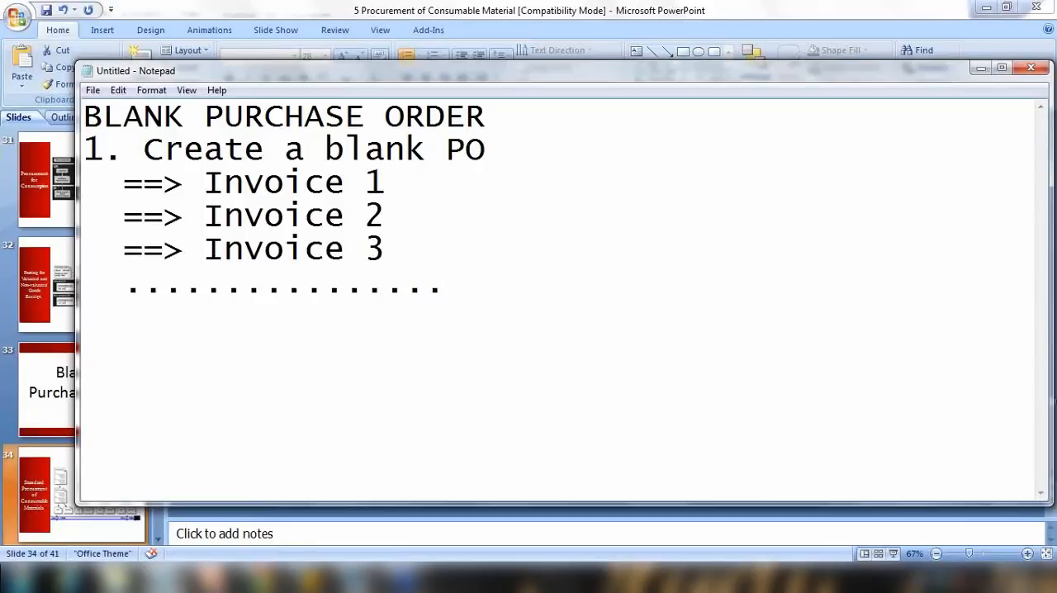
Return to PowerPoint and present the Blanket Purchase Order slide as a slide show.
click(980, 66)
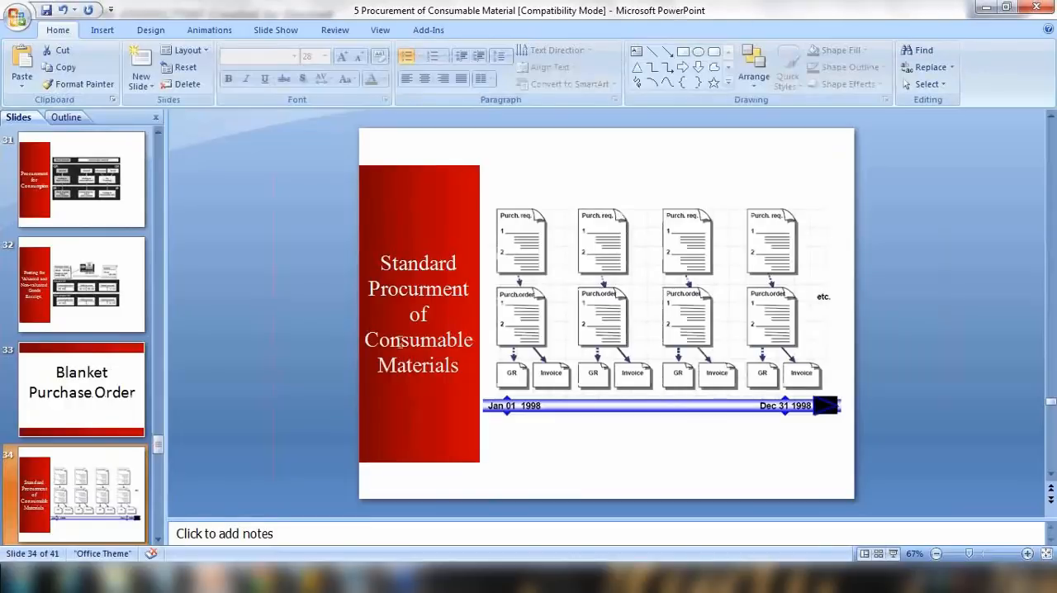
click(893, 553)
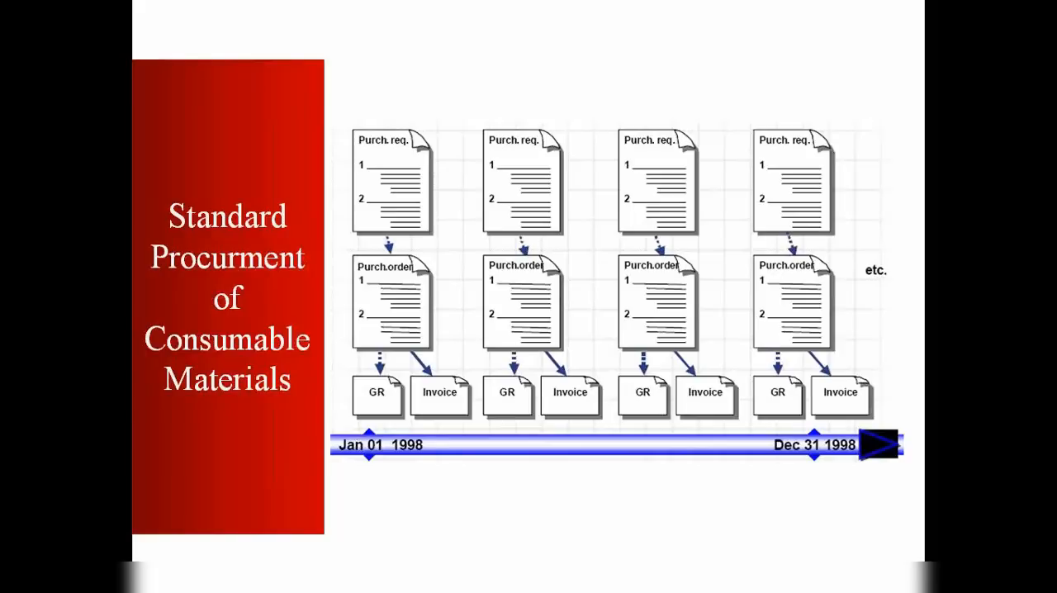
key(Right)
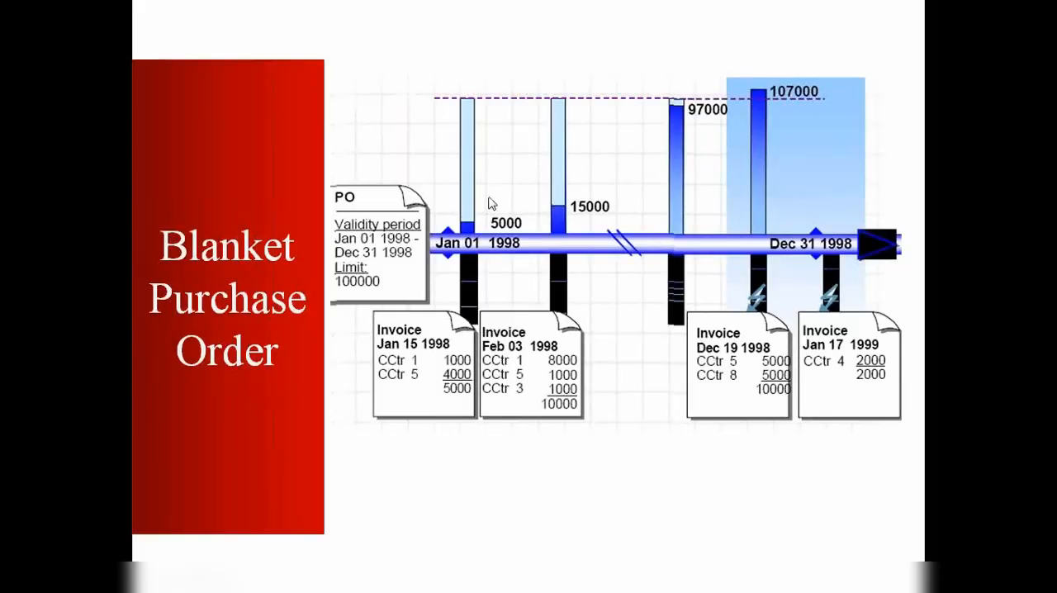
key(Escape)
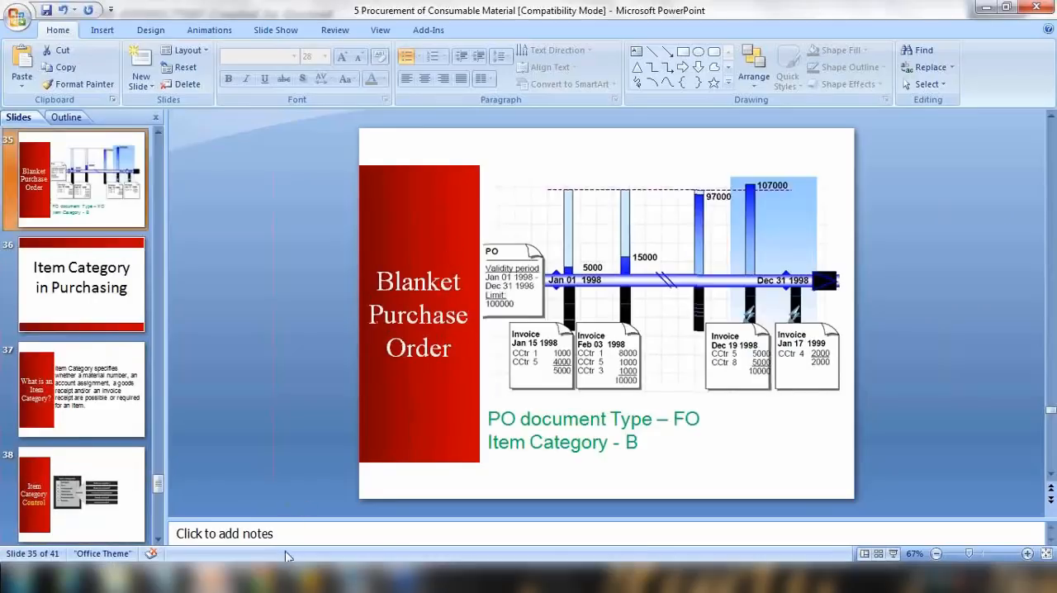
Review the notes and the slide's PO document type and item category for blanket orders.
click(309, 581)
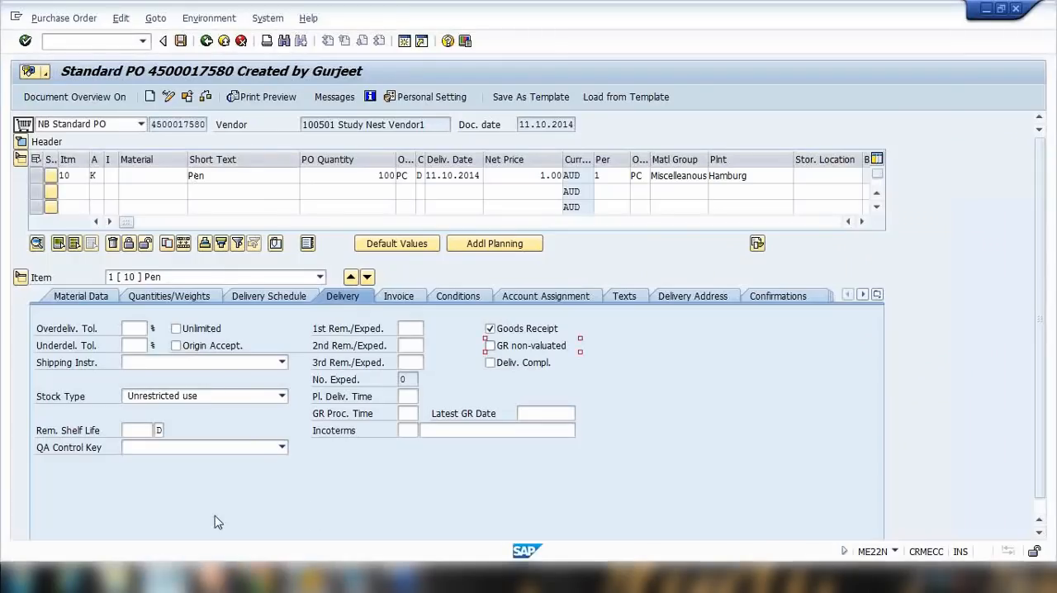
click(165, 578)
drag(163, 117, 489, 117)
click(510, 125)
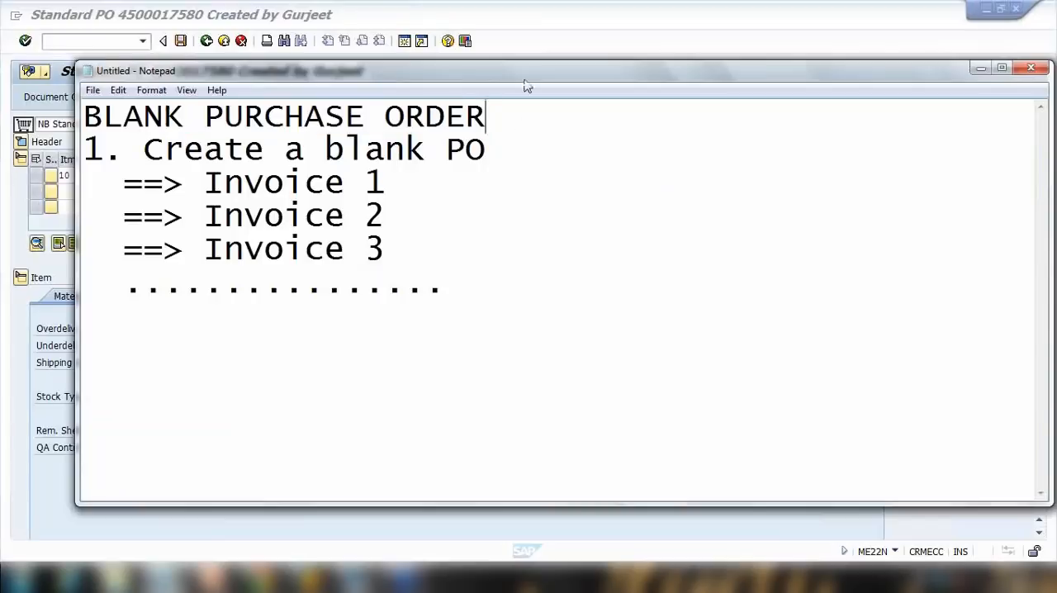
click(561, 35)
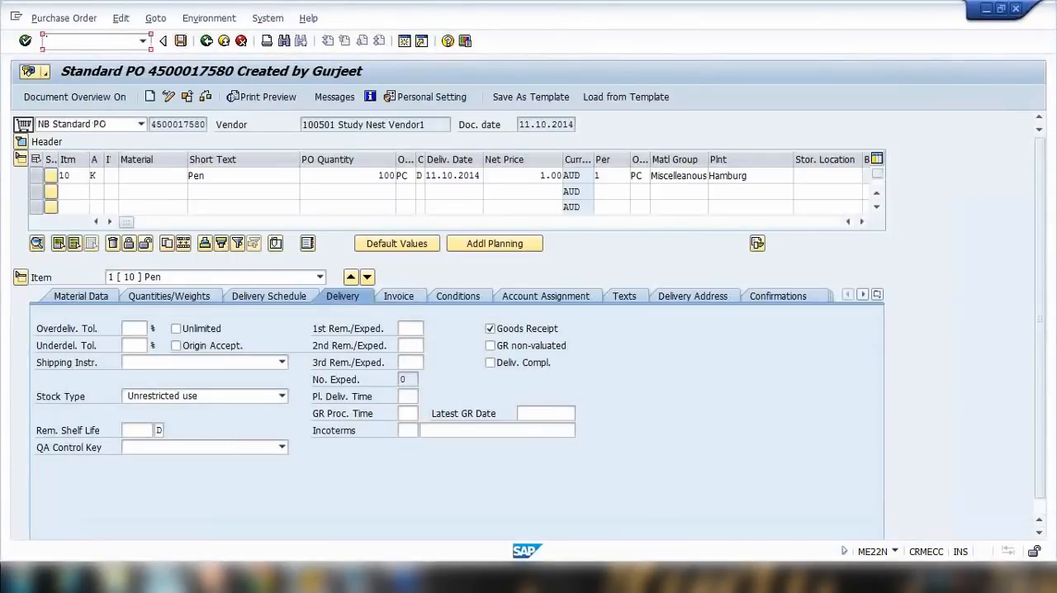
click(217, 579)
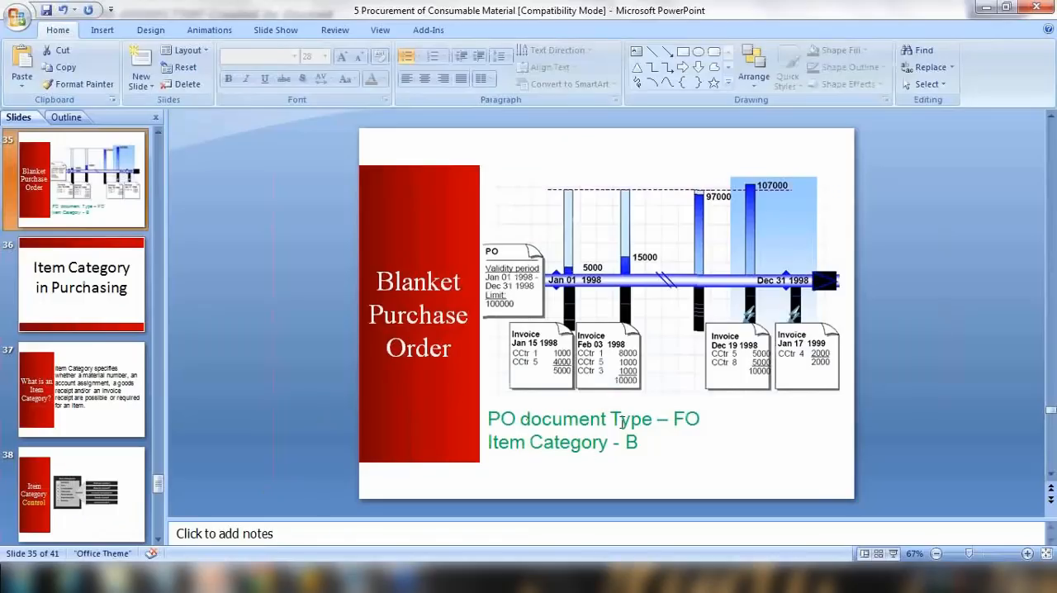
drag(537, 419, 689, 420)
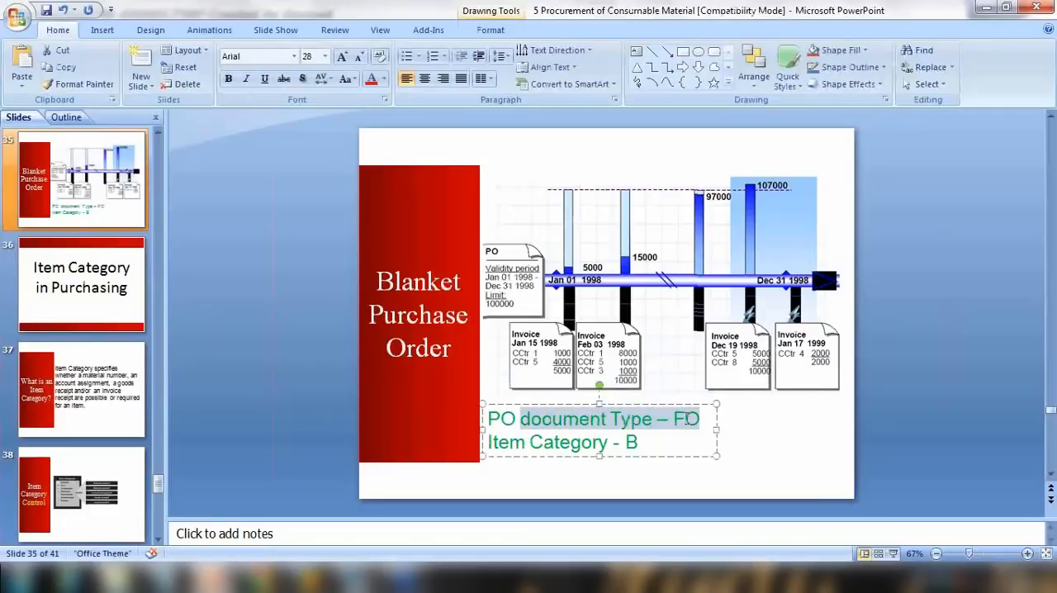
click(684, 419)
click(630, 443)
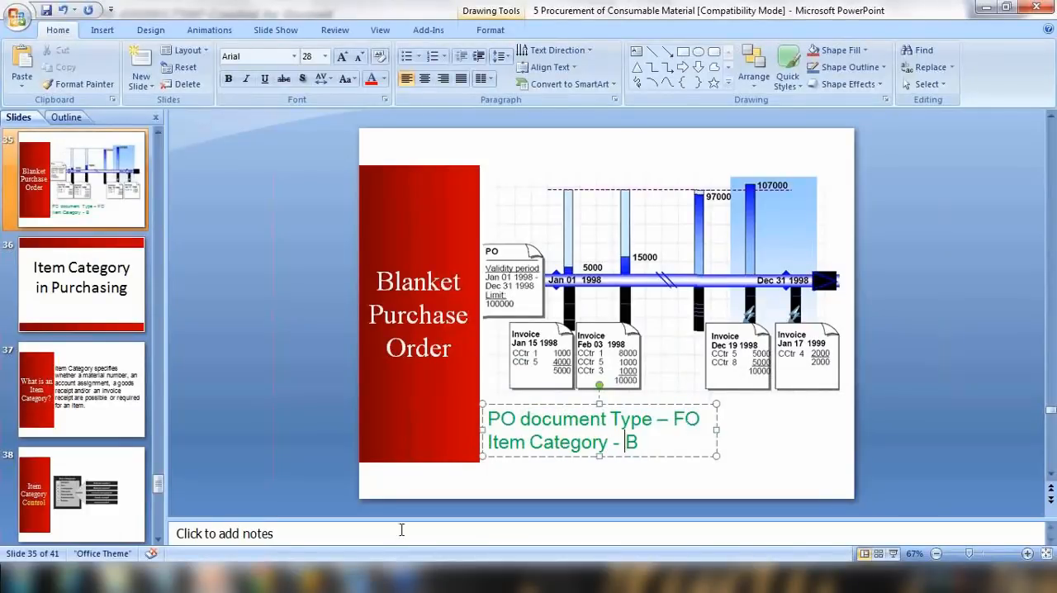
Open the Create Purchase Order transaction in SAP.
click(311, 578)
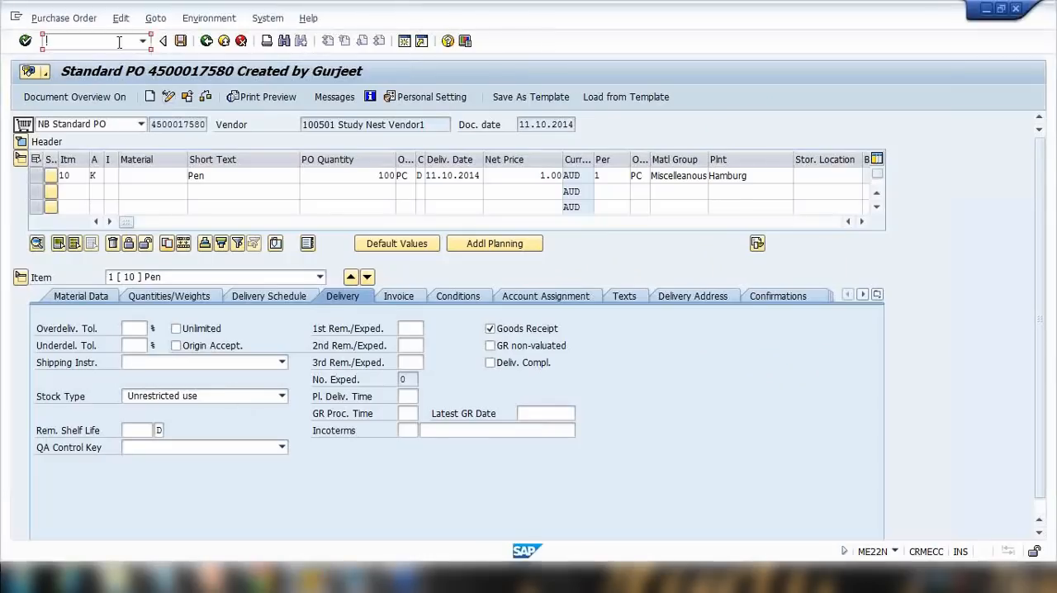
key(Return)
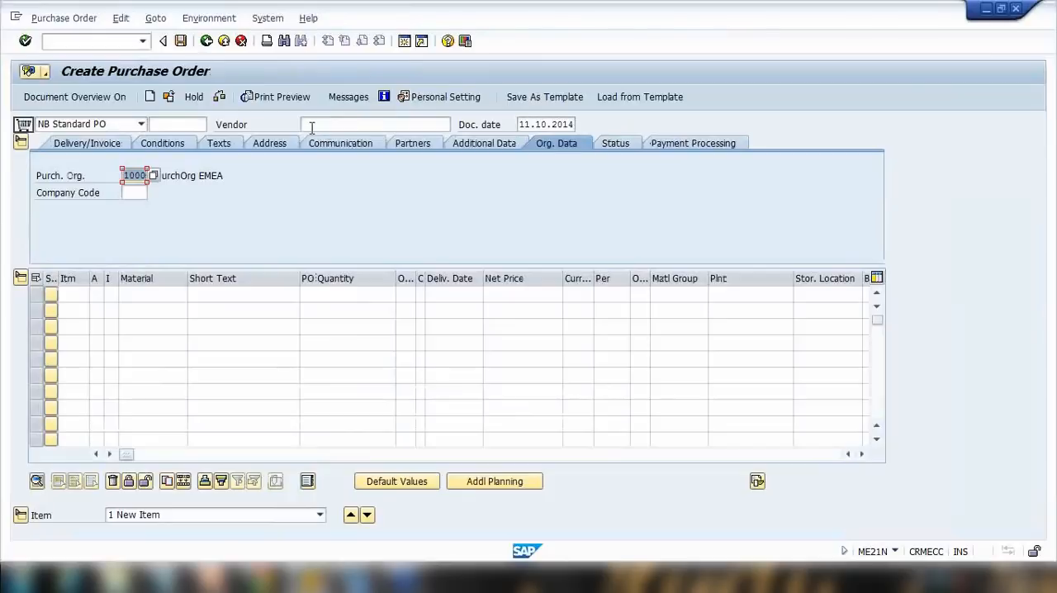
Set the order type to FO Framework order.
click(141, 124)
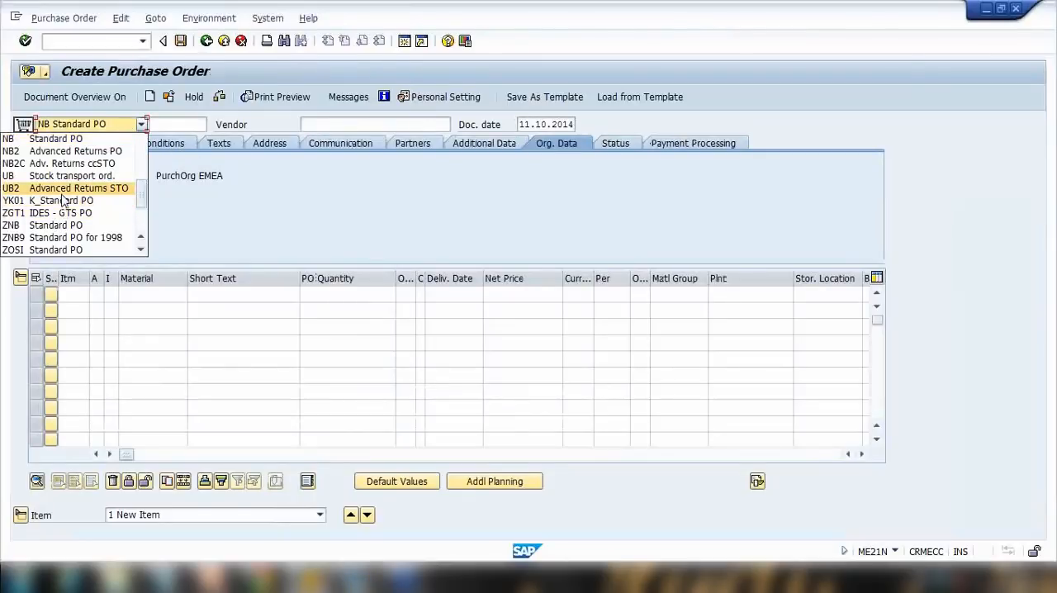
scroll(65, 200, up, 5)
click(243, 228)
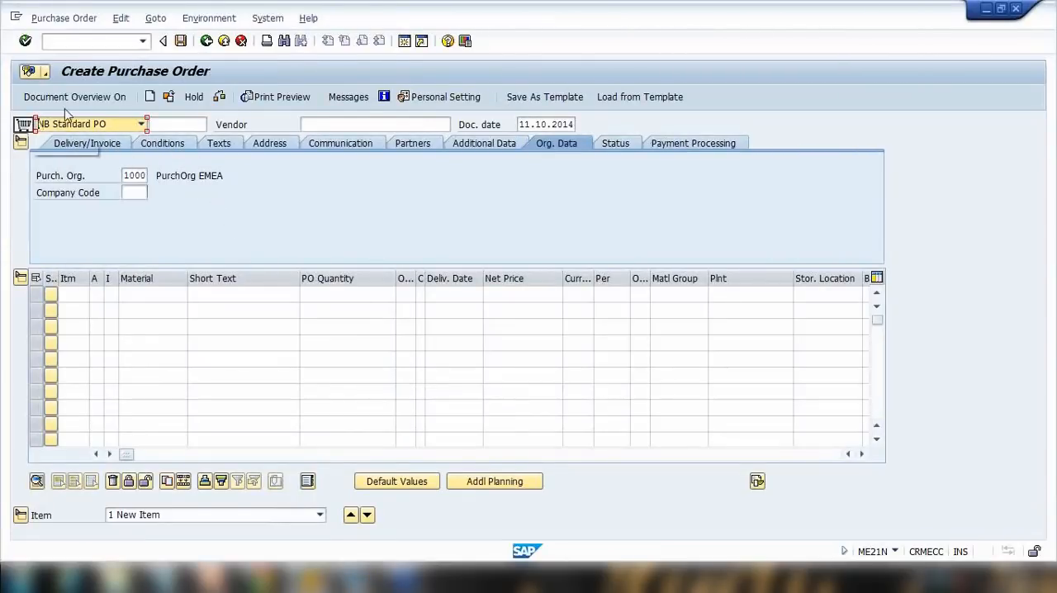
click(110, 128)
scroll(80, 183, up, 5)
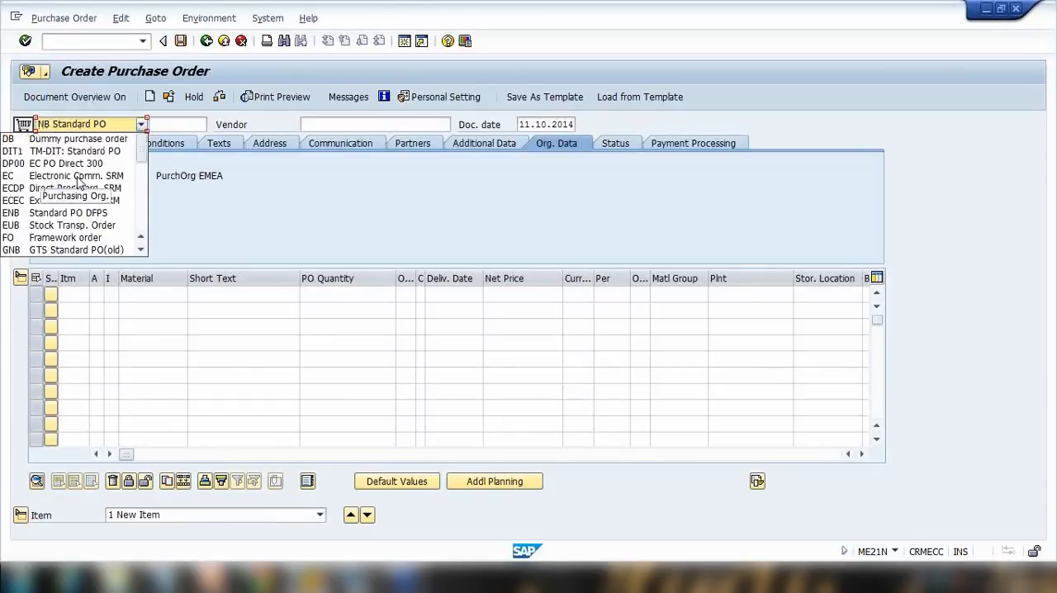
scroll(80, 198, down, 1)
click(66, 206)
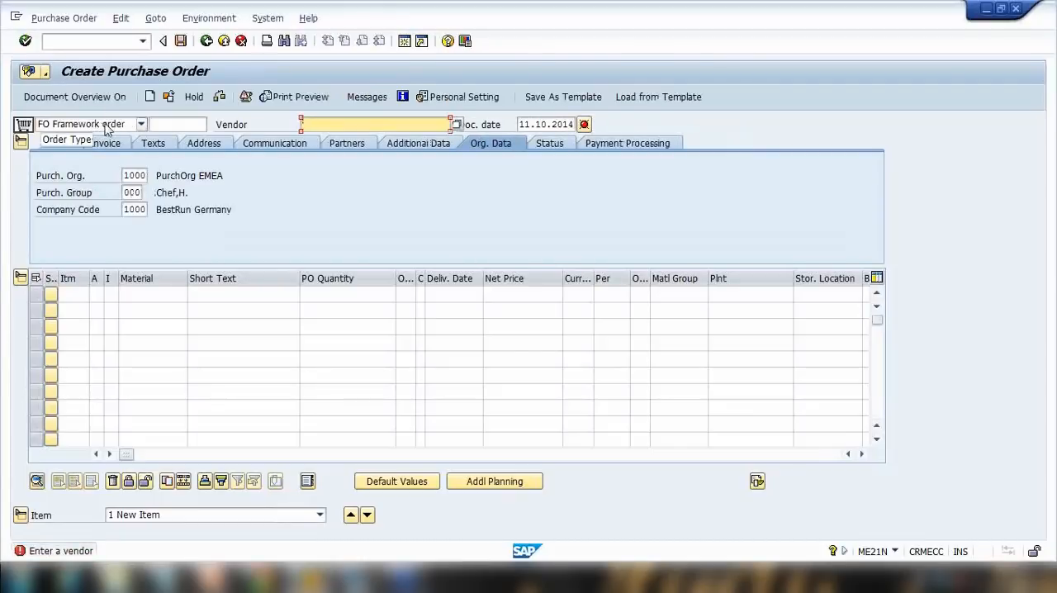
Select the Study Nest Vendor1 vendor for the framework order.
text(1)
click(322, 142)
key(Return)
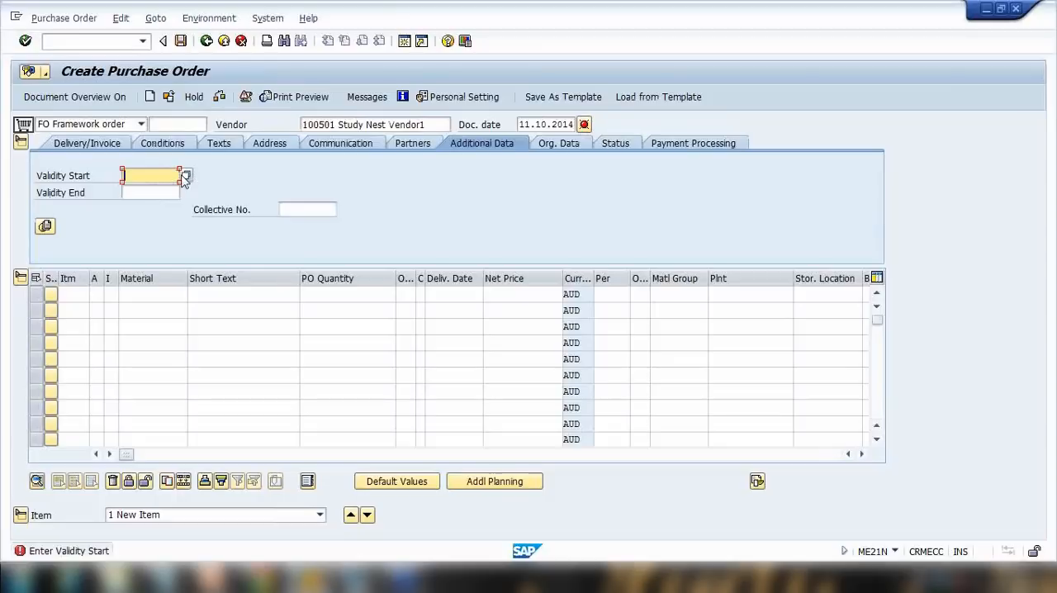
Set the validity start to 11.10.2014 and validity end to 11.10.2015.
text(1)
click(165, 191)
click(170, 192)
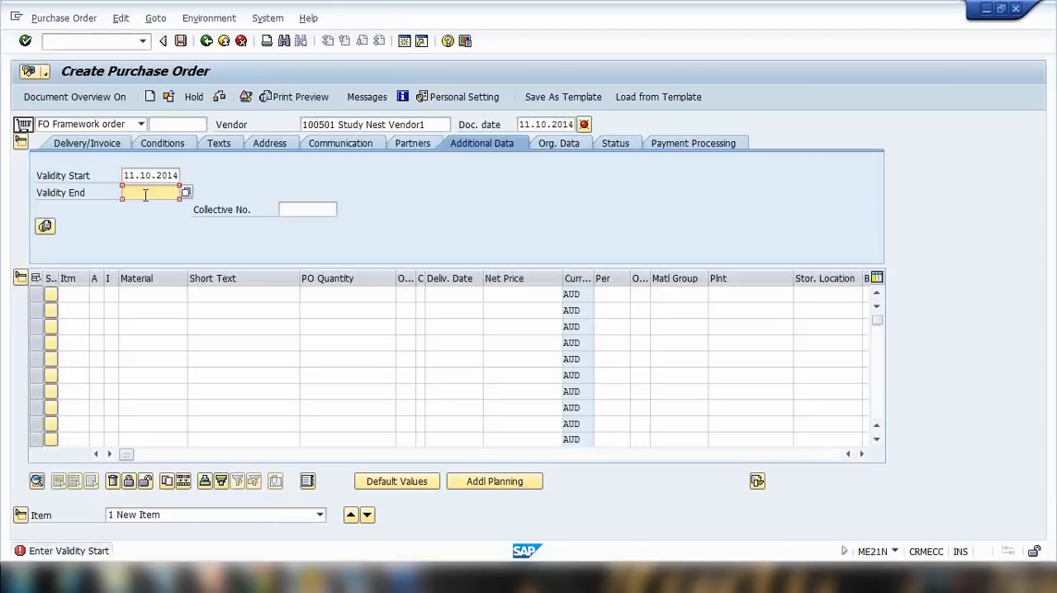
text(11.10.2015)
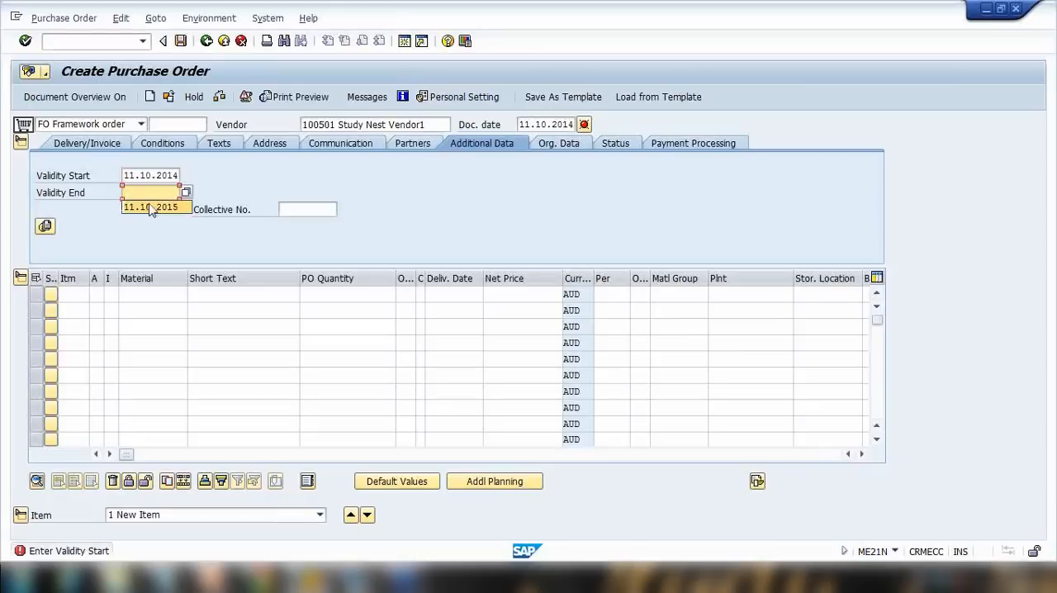
drag(157, 175, 207, 191)
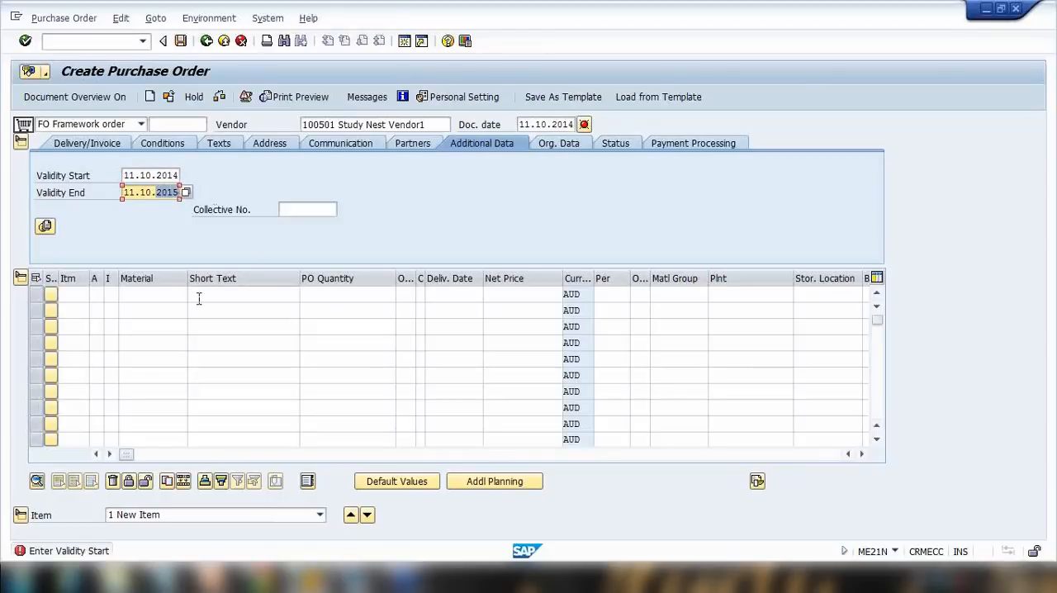
Add an item with short text "office supplies" and PO quantity 1000.
click(152, 295)
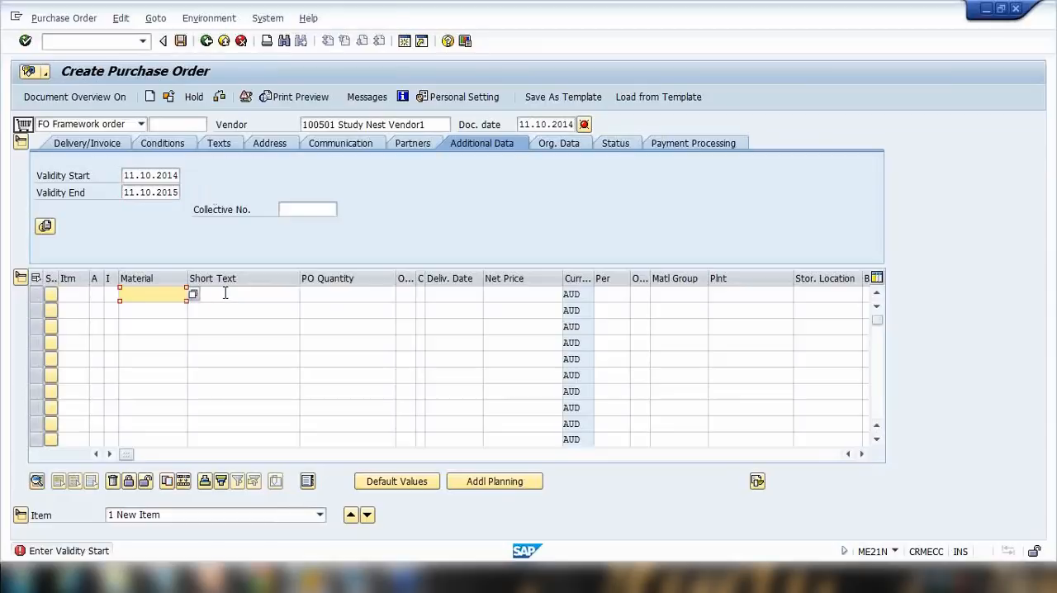
click(225, 293)
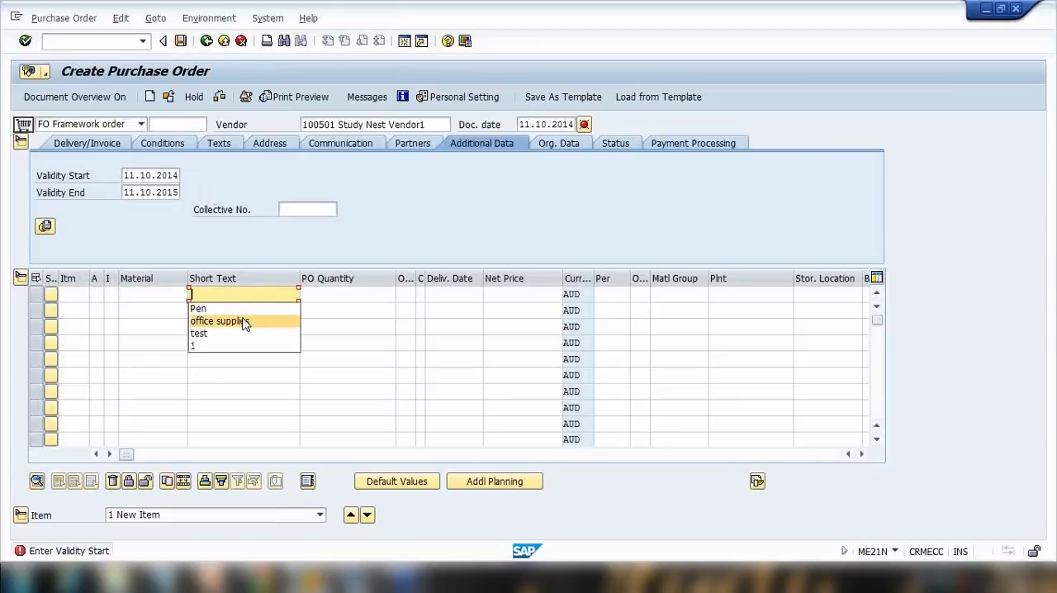
click(244, 322)
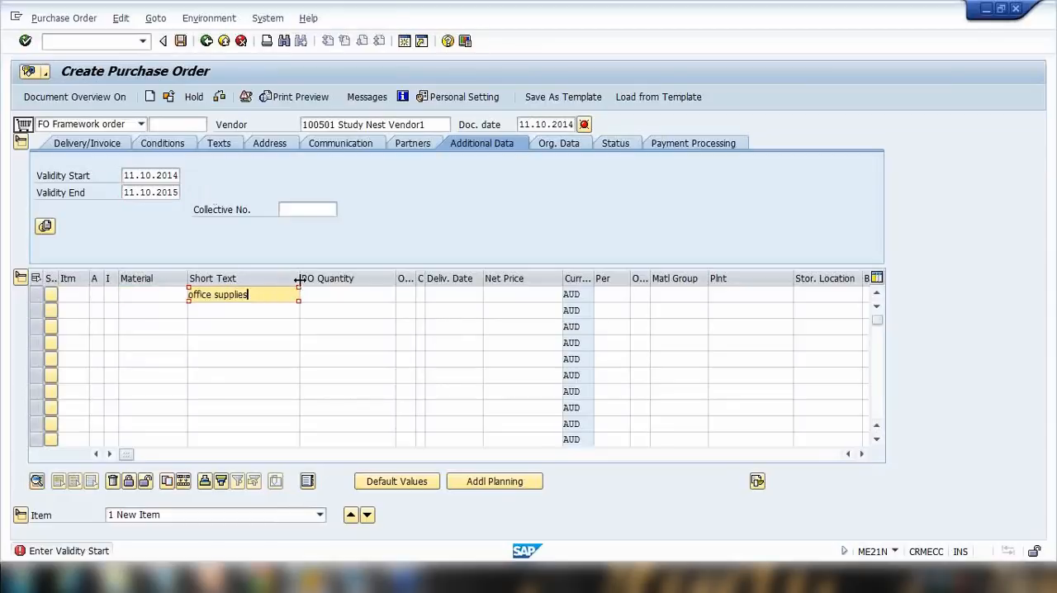
click(342, 294)
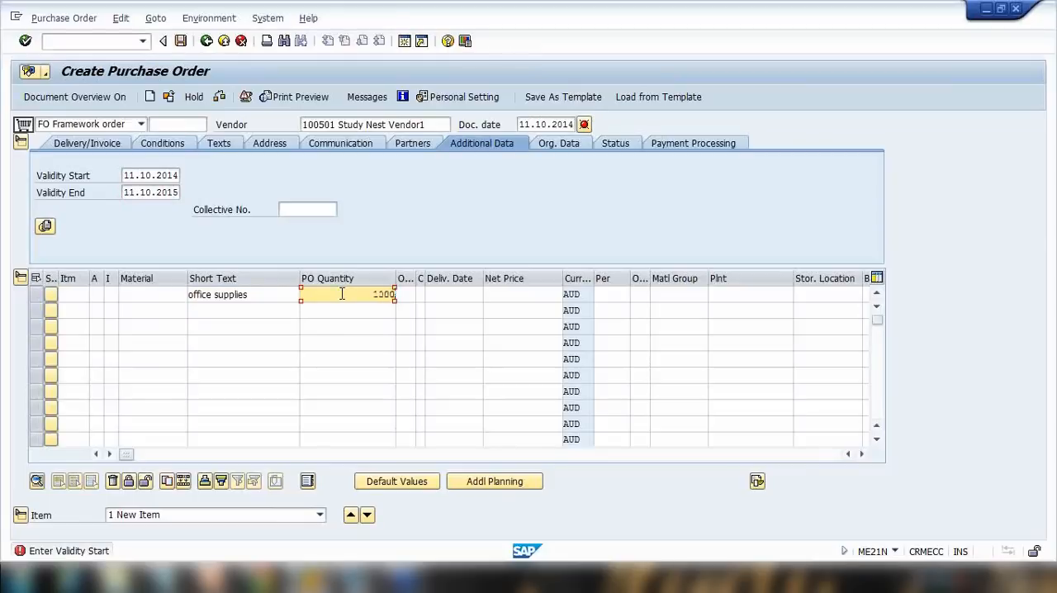
key(Return)
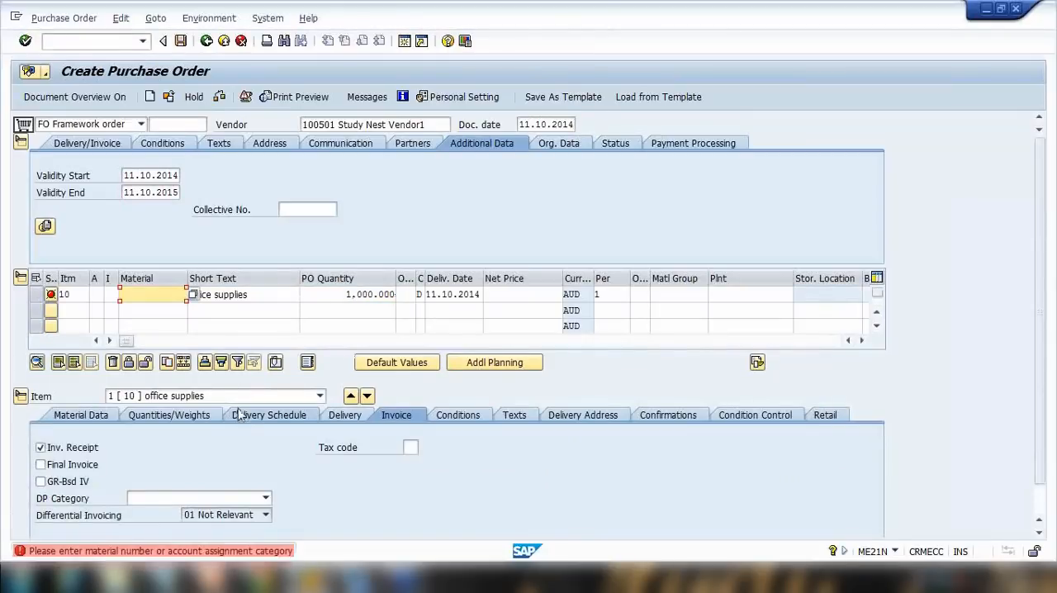
Set the item's account assignment category to U Unknown.
click(96, 294)
click(108, 295)
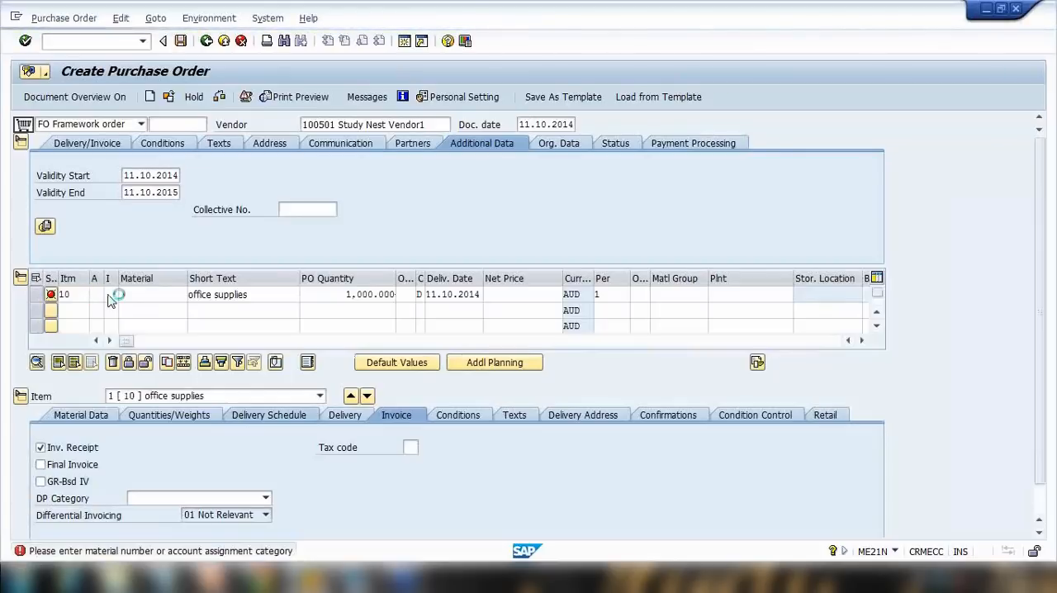
drag(323, 283, 323, 296)
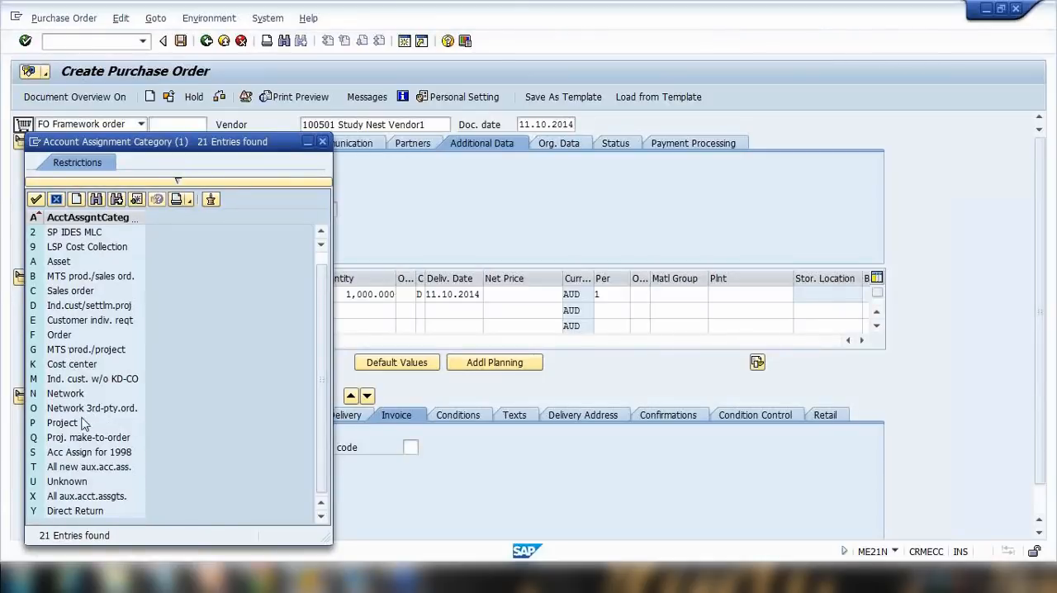
double_click(90, 481)
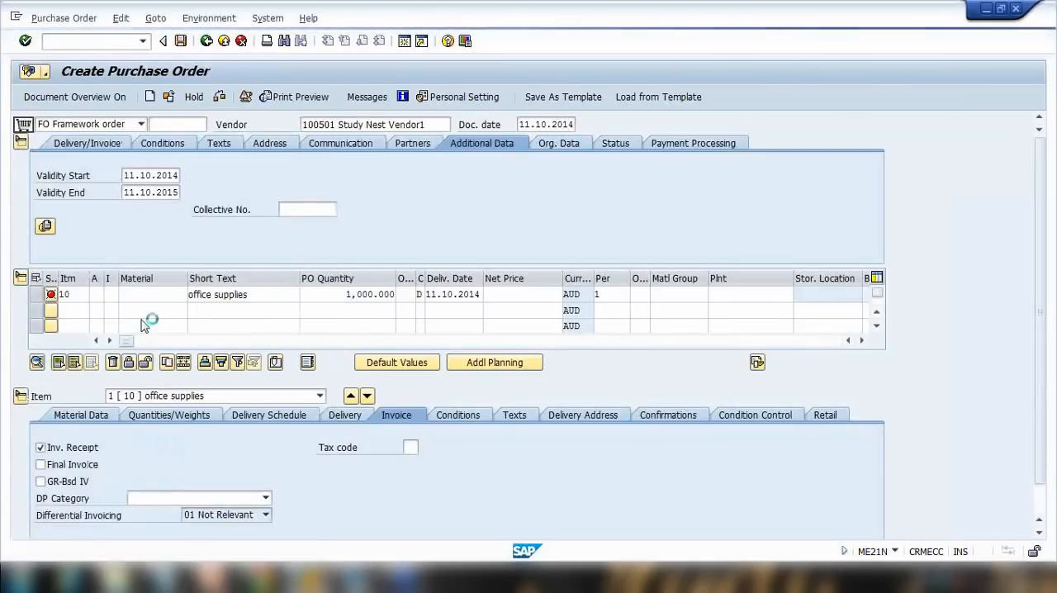
key(Return)
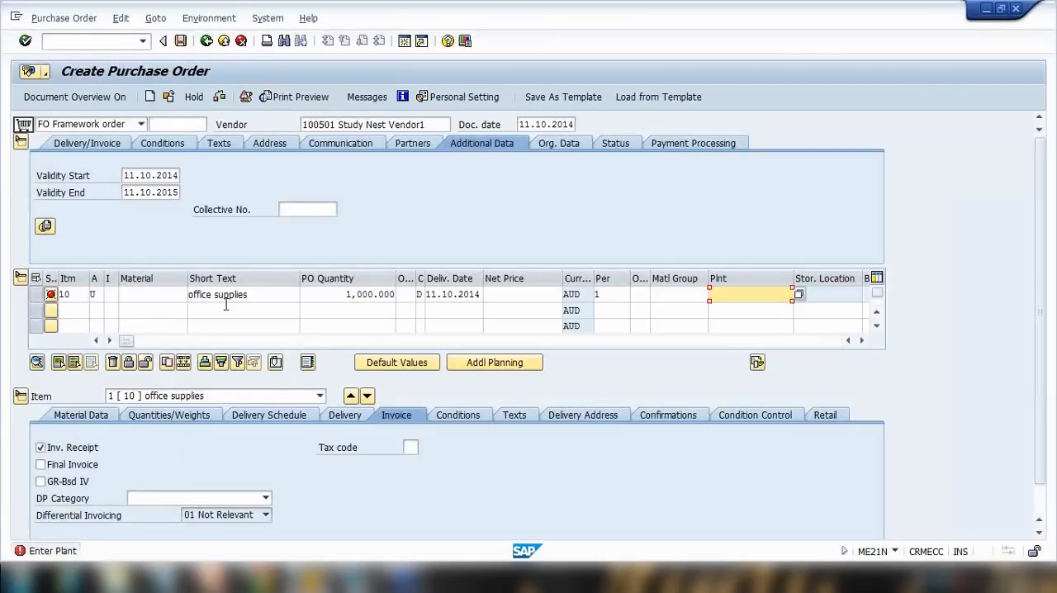
Set the item's plant to 1000.
click(97, 294)
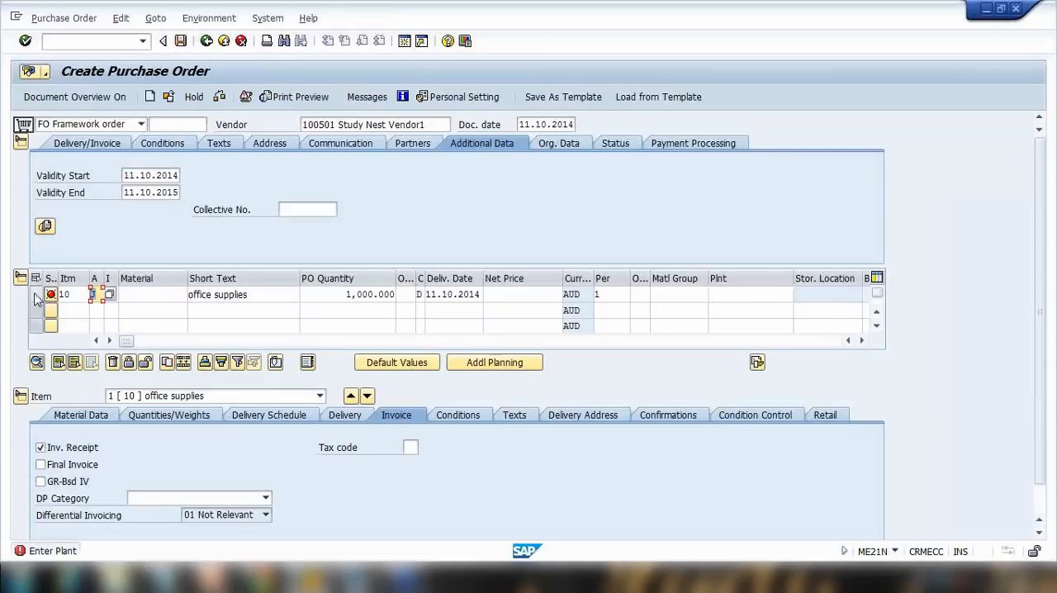
drag(274, 298, 169, 298)
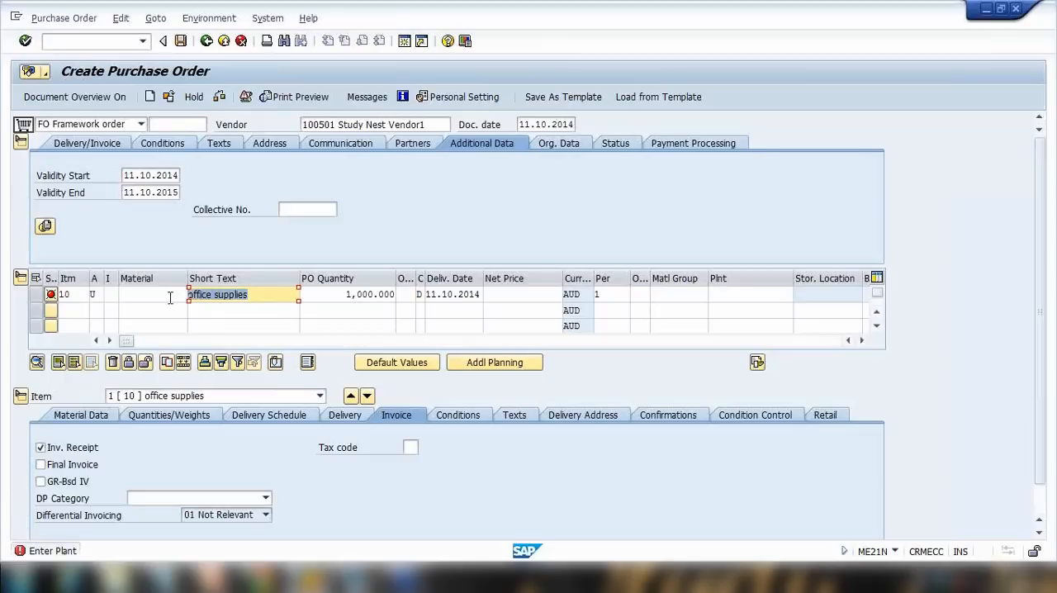
click(99, 295)
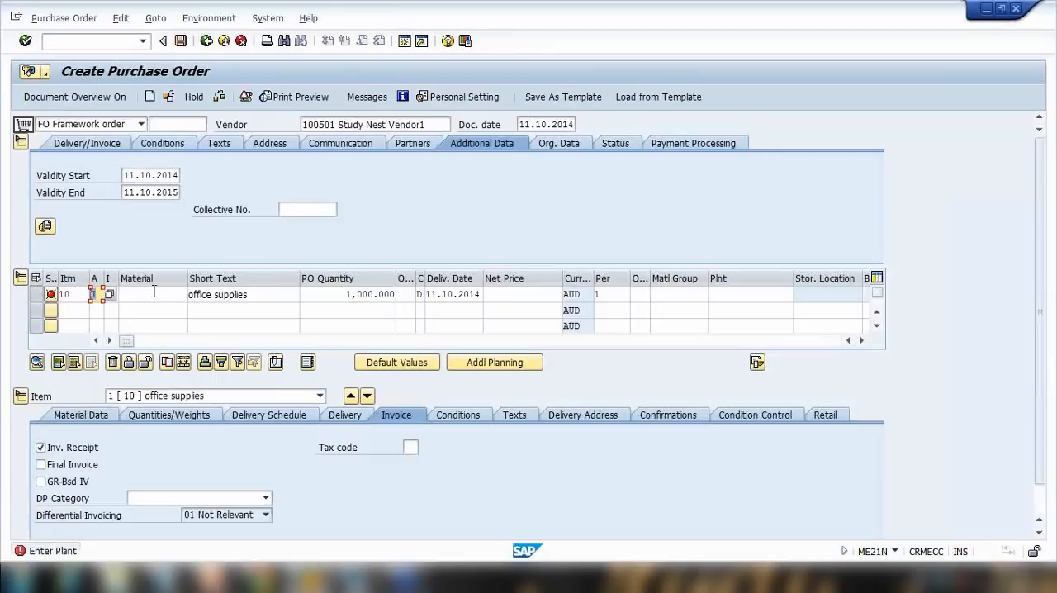
click(740, 293)
text(1000)
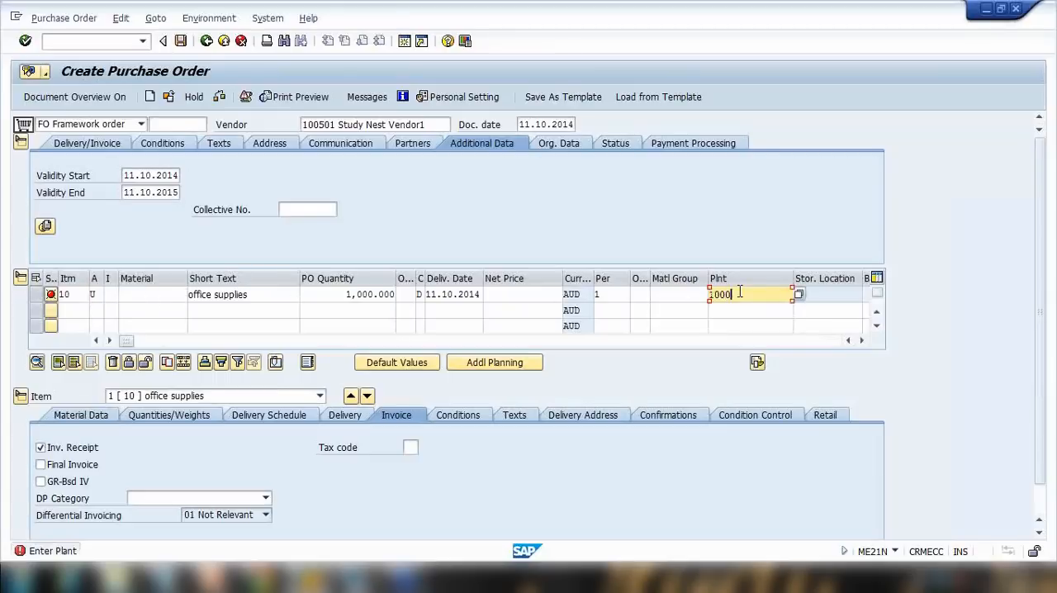
key(Return)
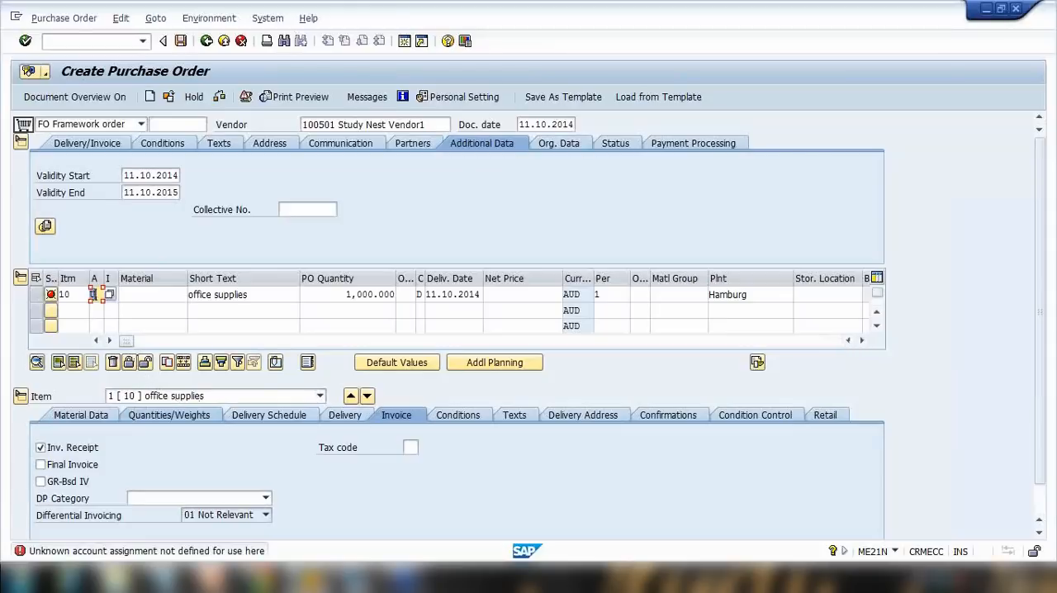
Review the account assignment category list and close it without changing the entry.
click(110, 295)
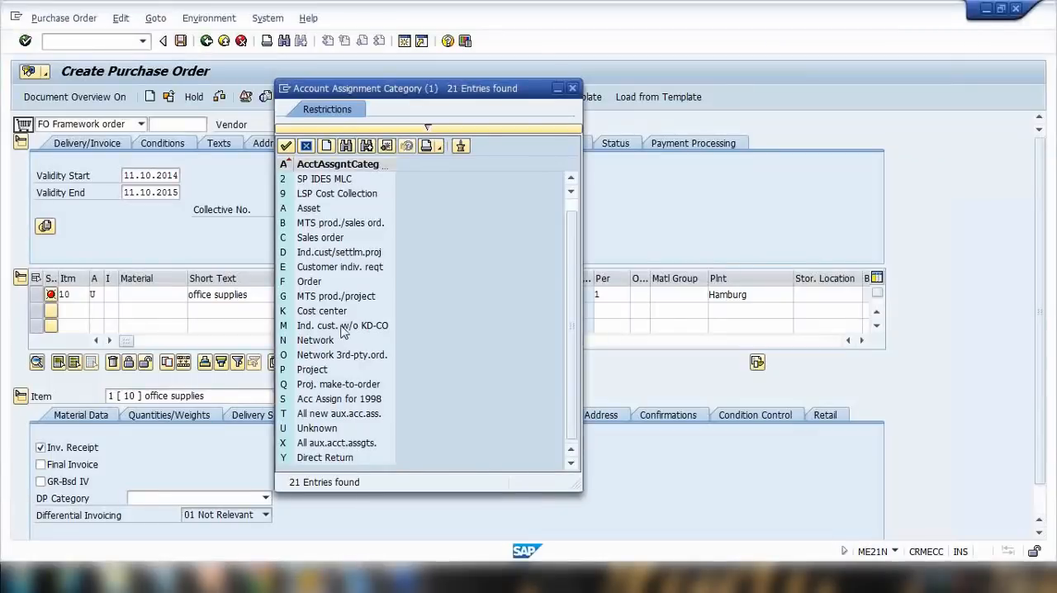
scroll(342, 317, up, 1)
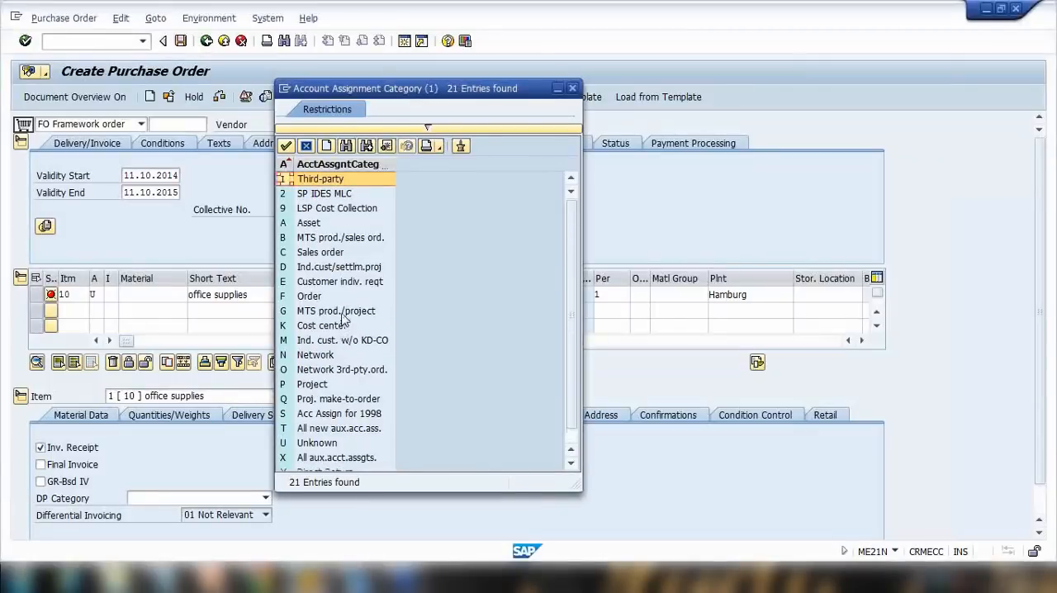
scroll(344, 320, down, 1)
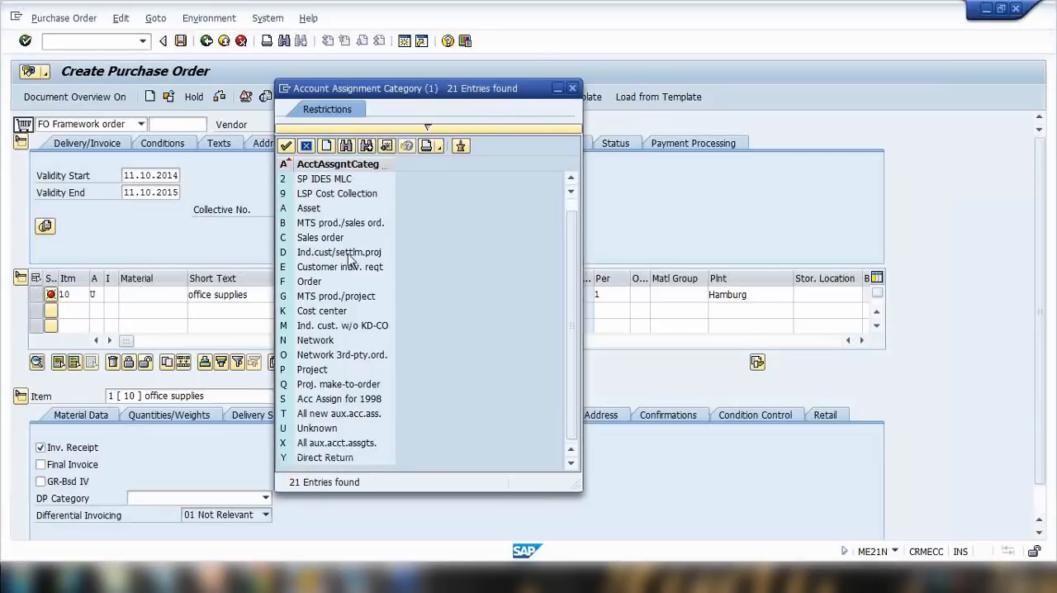
click(307, 147)
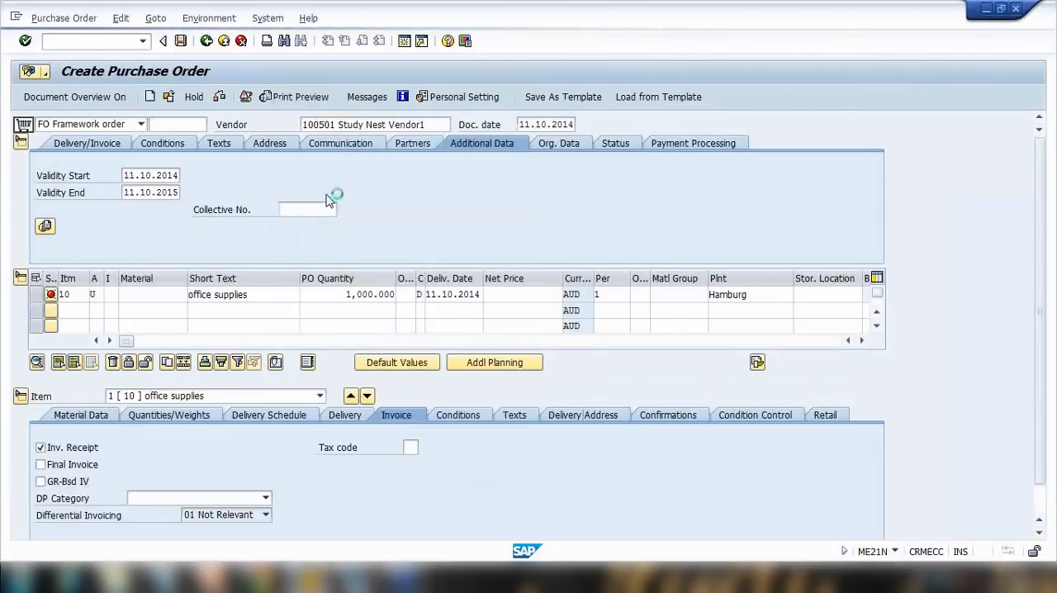
click(112, 295)
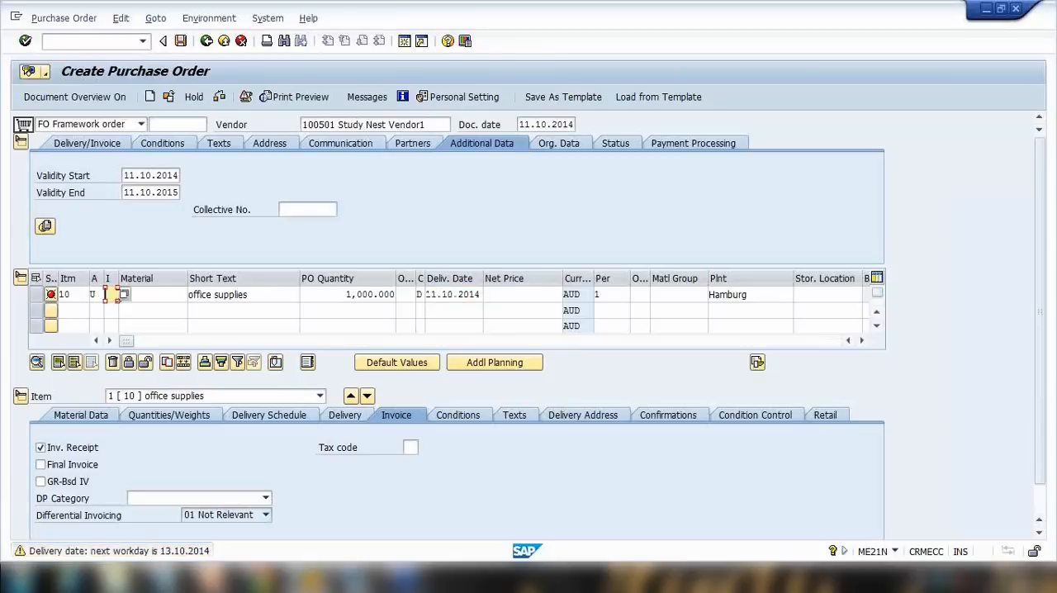
click(125, 295)
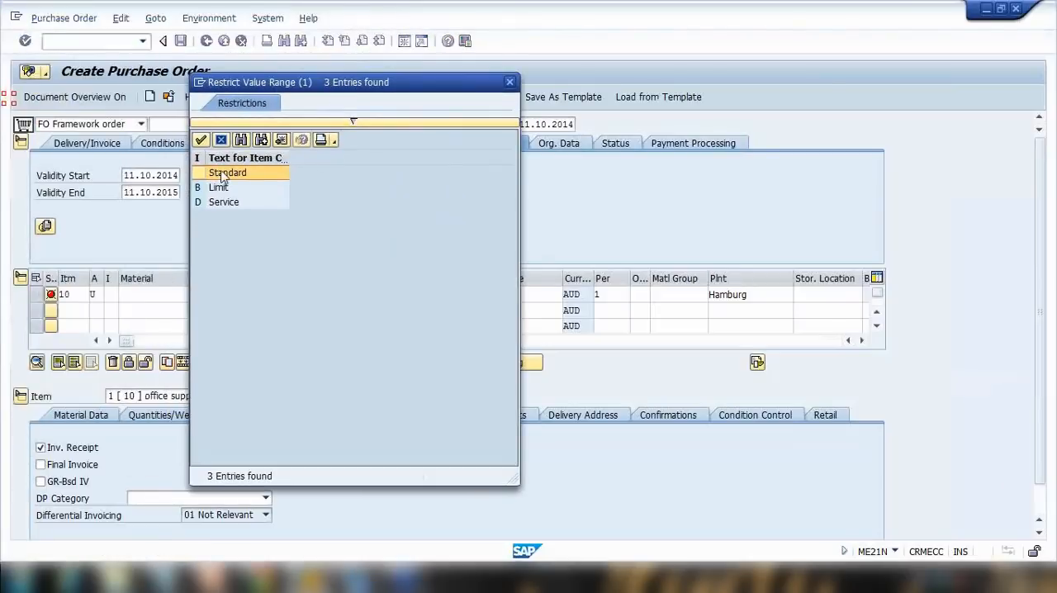
click(508, 83)
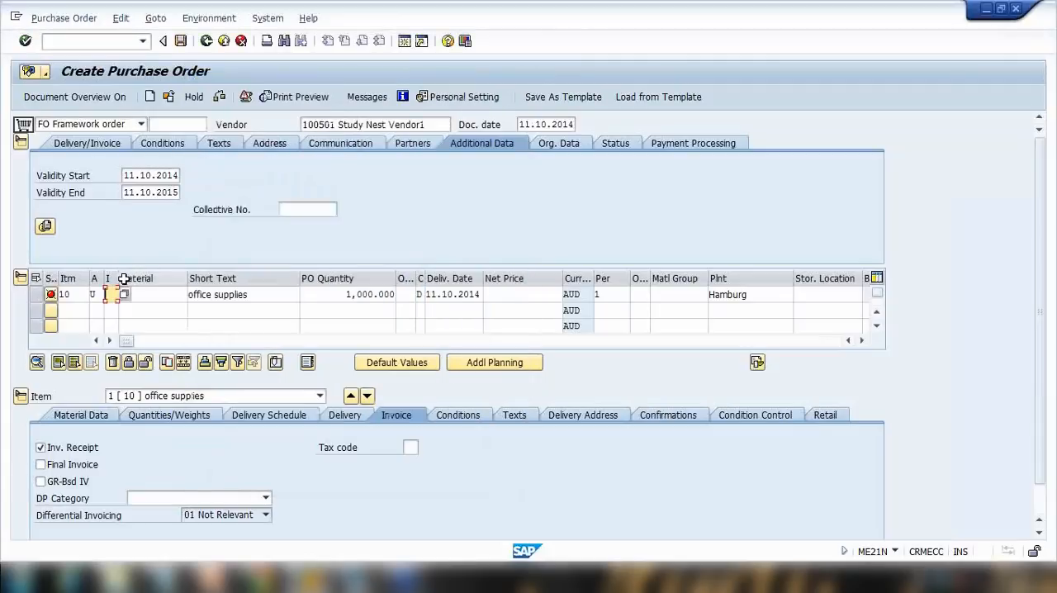
Set the item category to B Limit and the material group to 00107.
drag(119, 279, 140, 279)
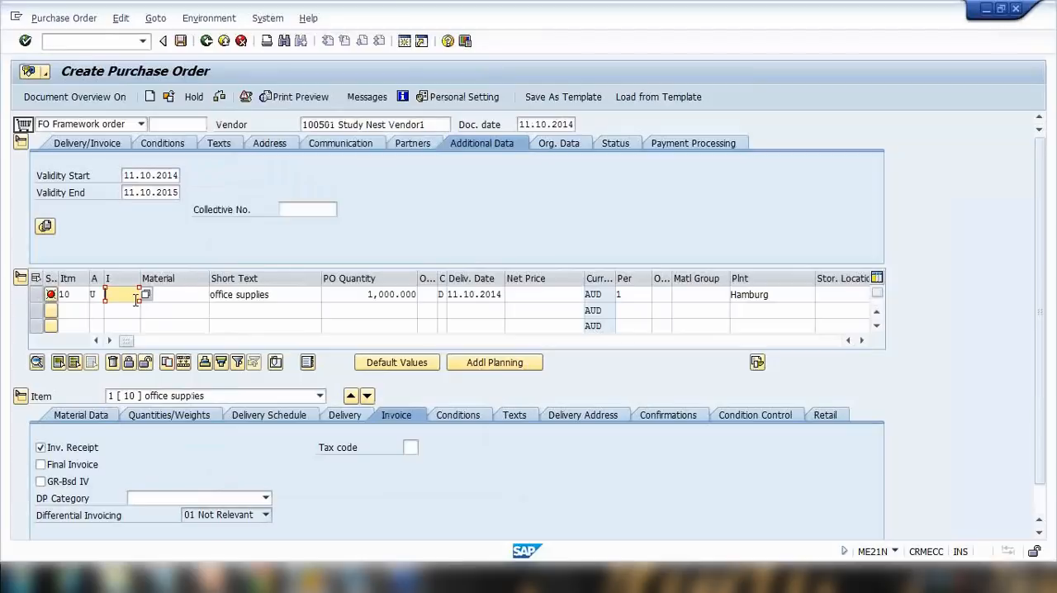
key(BackSpace)
click(146, 295)
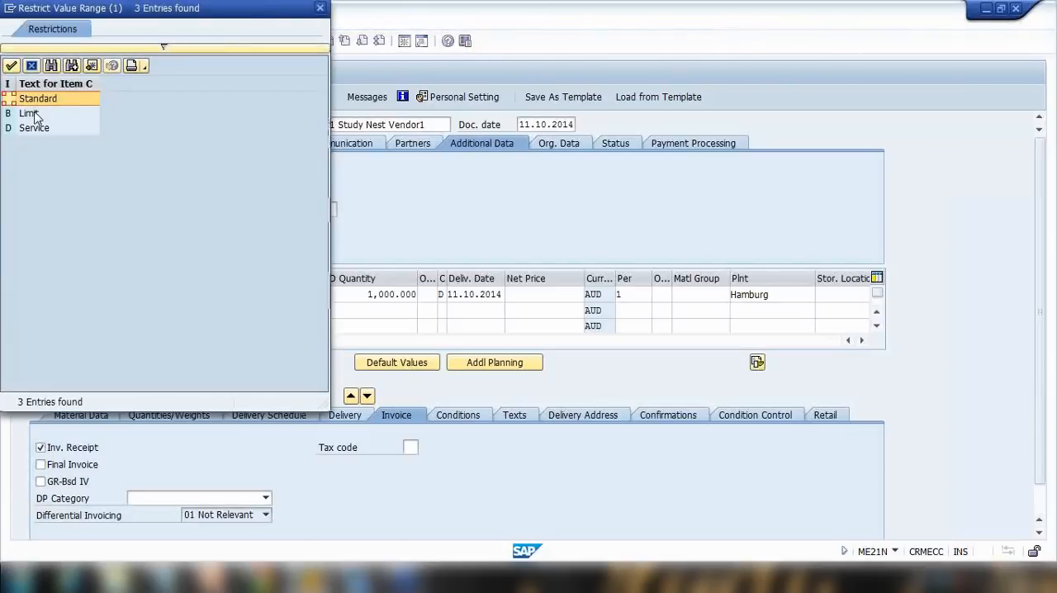
double_click(32, 115)
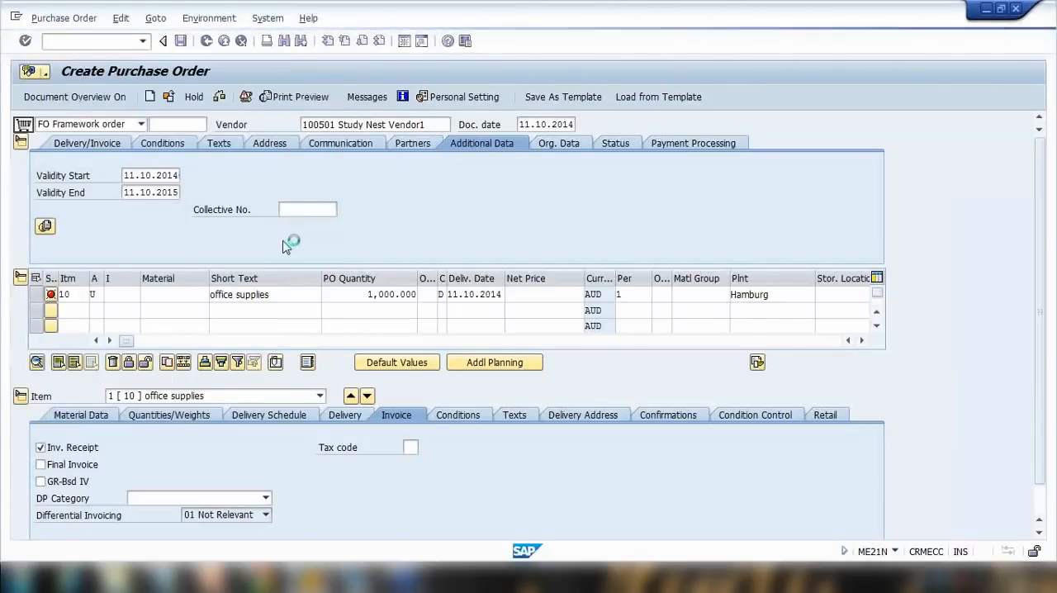
key(Return)
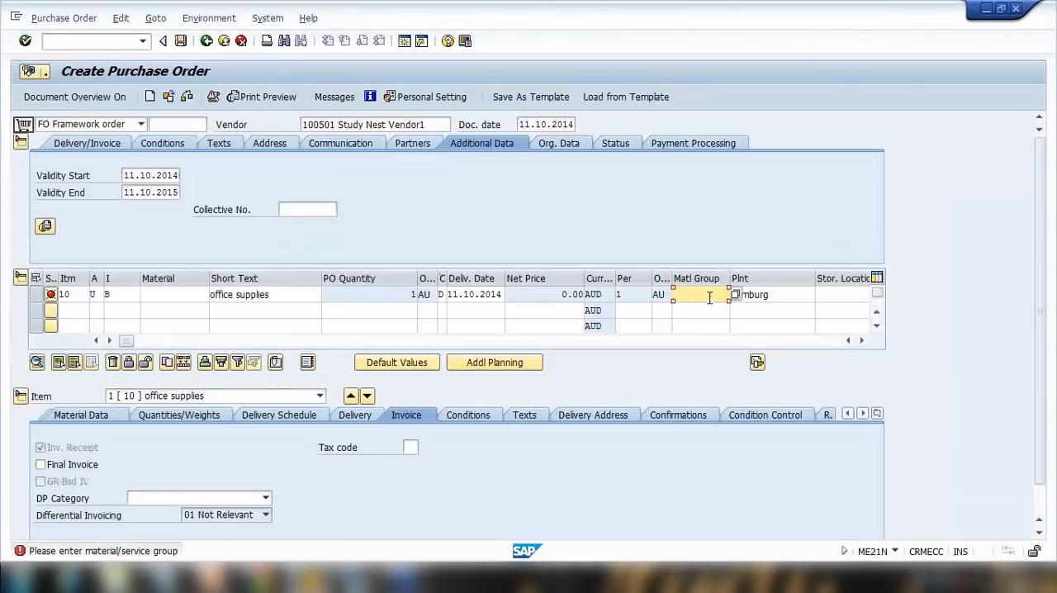
text(00107)
key(Return)
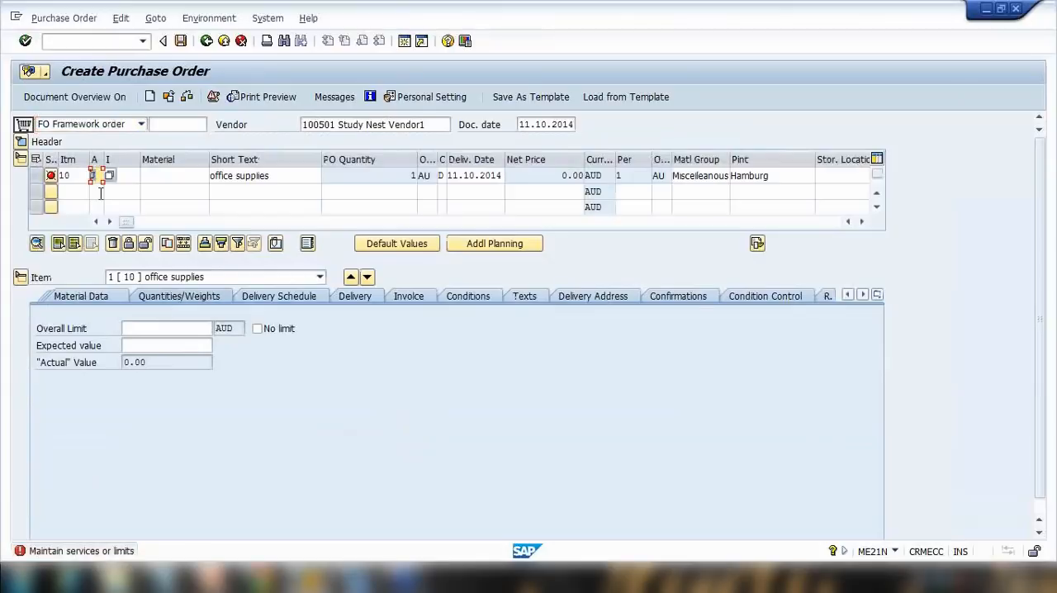
Set the item's overall limit and expected value to 2000 AUD.
click(120, 176)
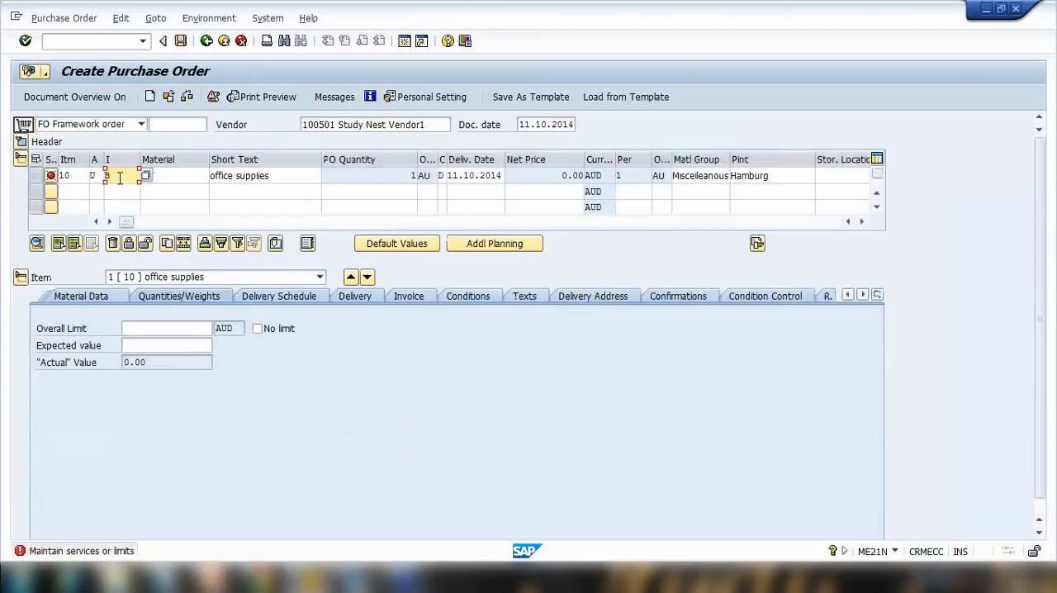
click(140, 330)
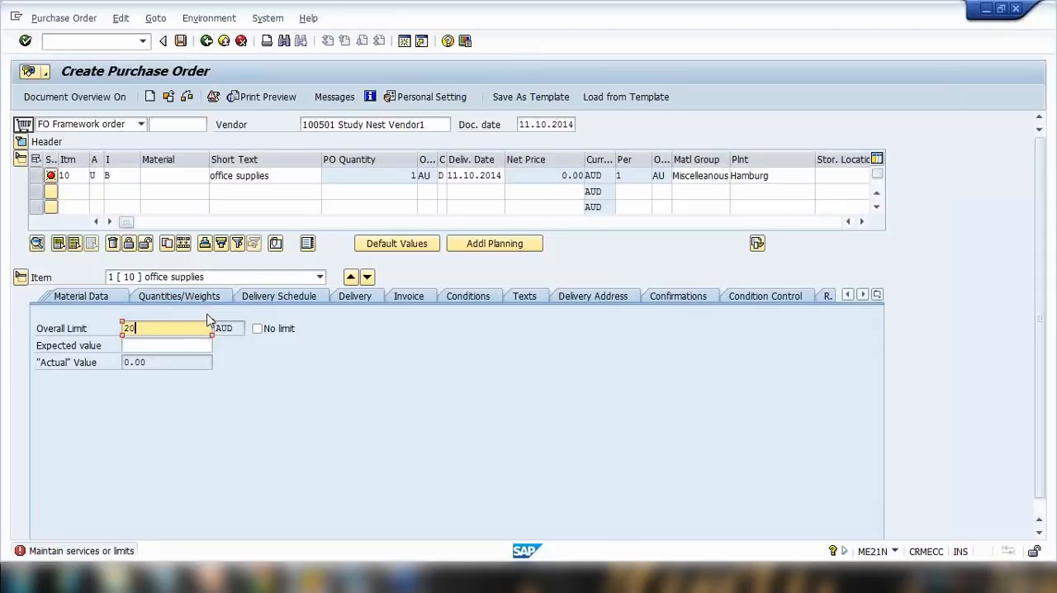
key(BackSpace)
click(165, 346)
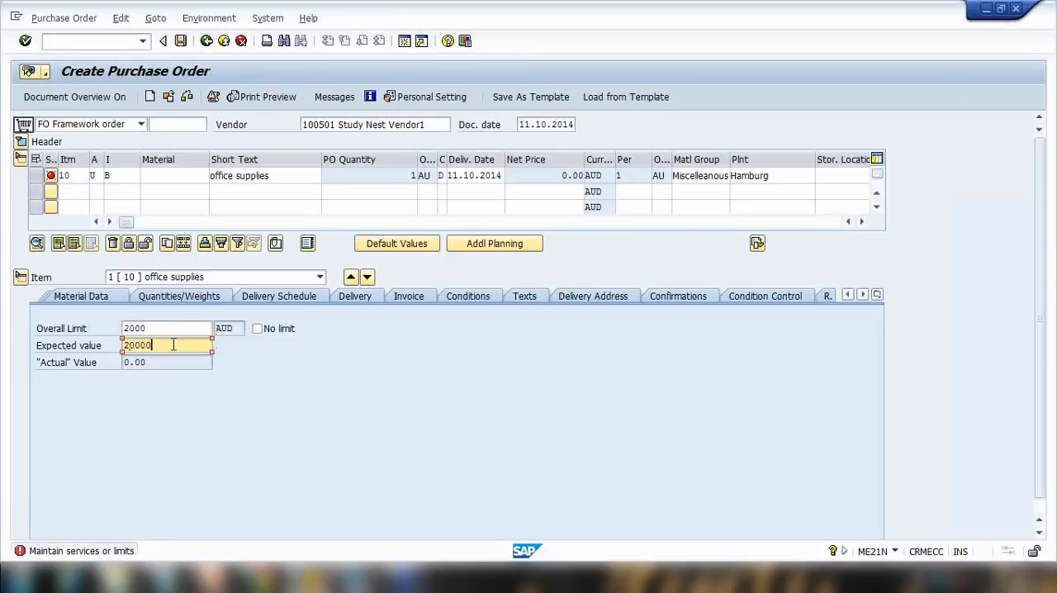
key(BackSpace)
key(Return)
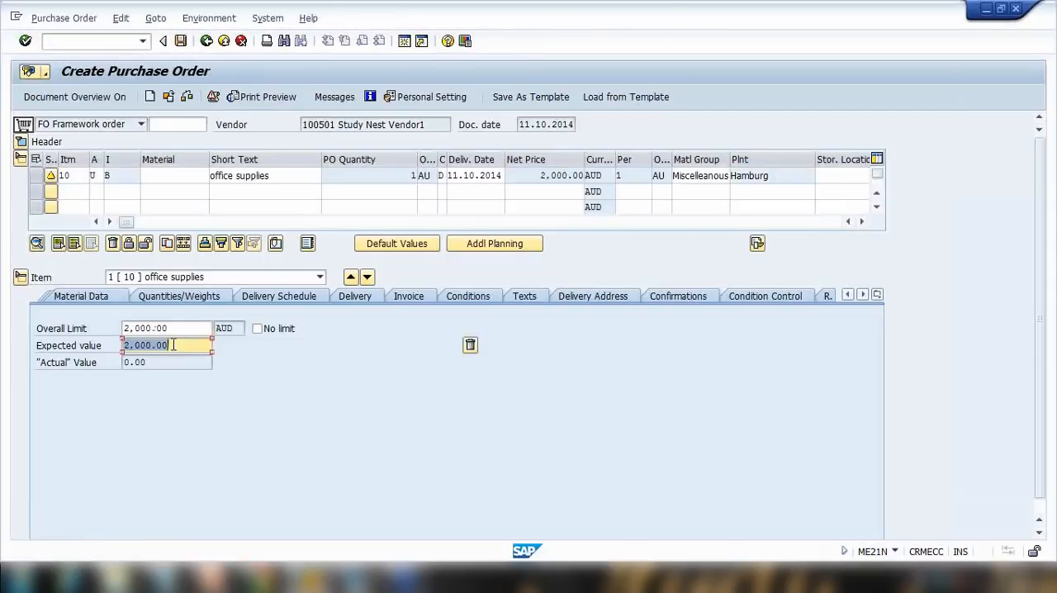
Save the framework order.
click(99, 175)
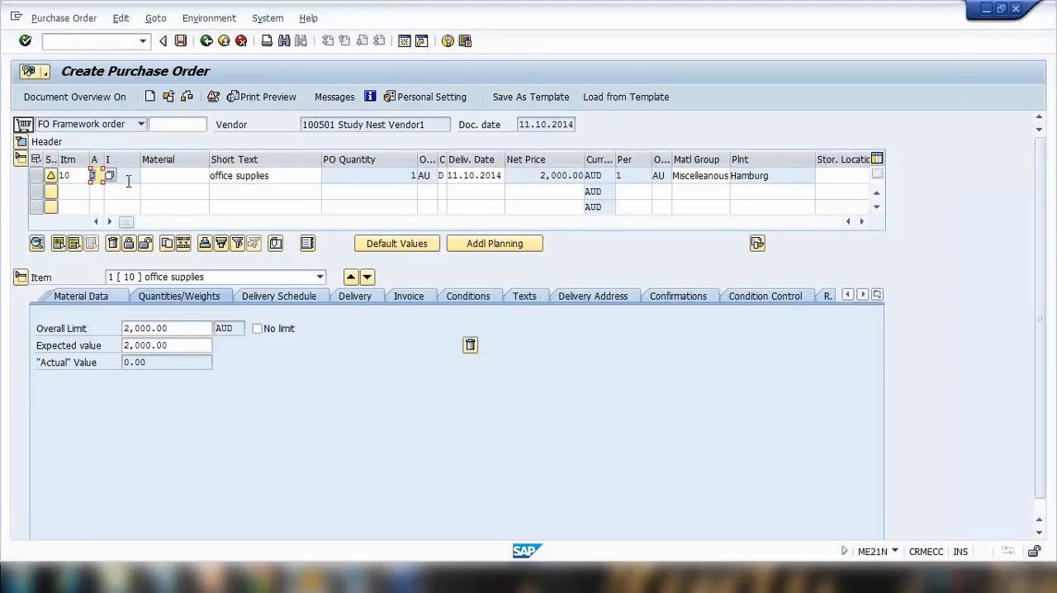
text(U)
click(180, 43)
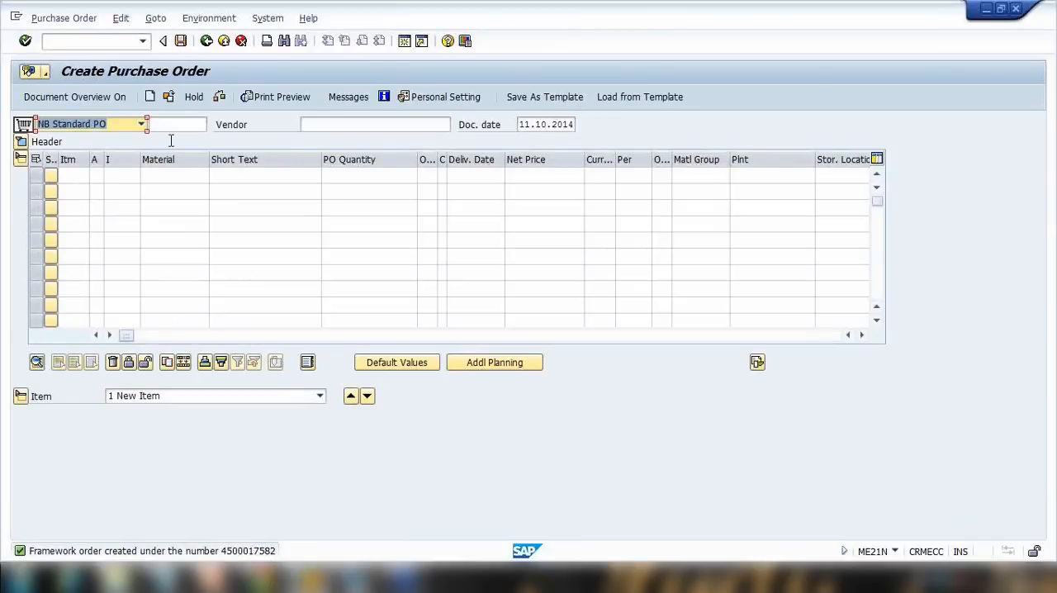
Open the newly saved framework order from the other-document selection.
click(168, 96)
key(BackSpace)
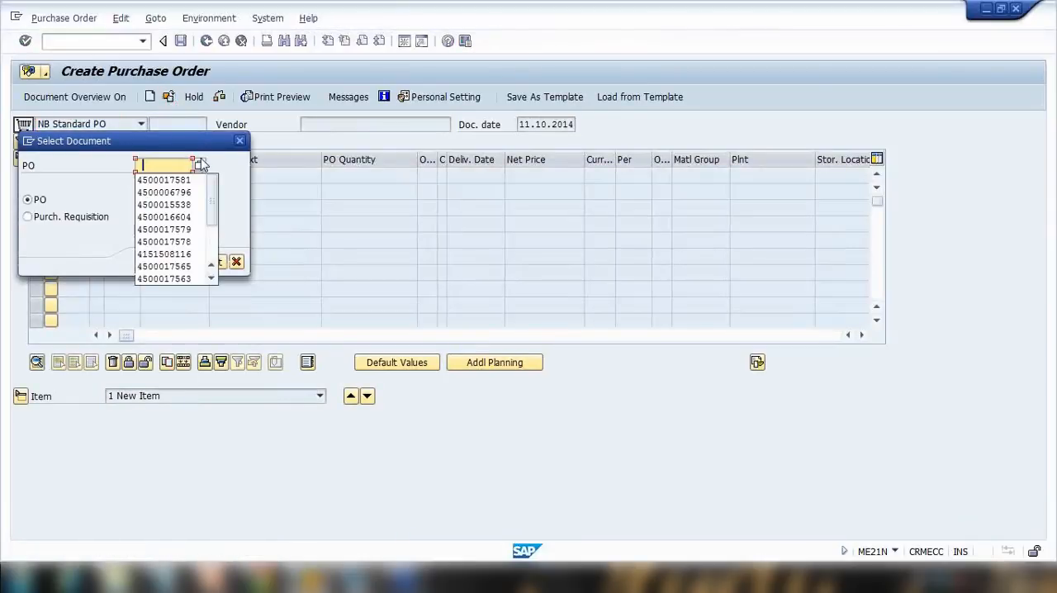
click(189, 180)
key(Return)
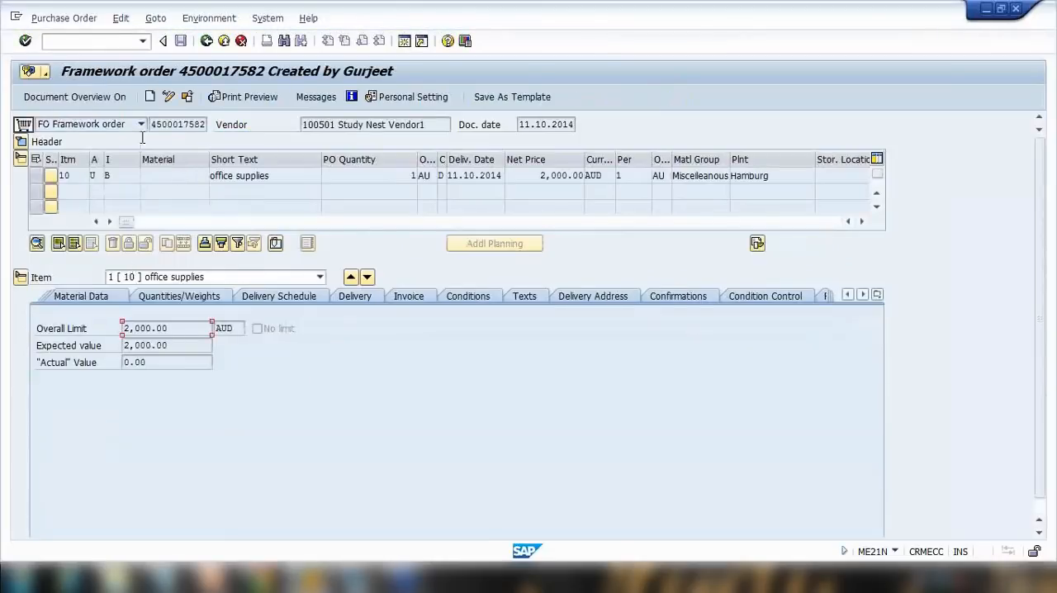
Switch the framework order to change mode and review the item's Limits and Material Data details.
click(168, 97)
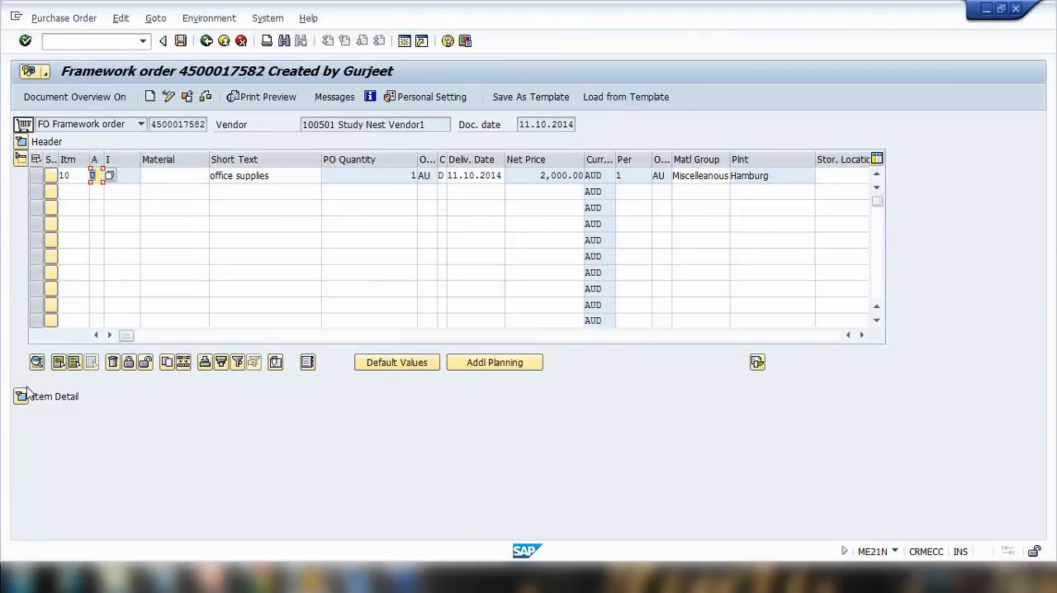
click(21, 396)
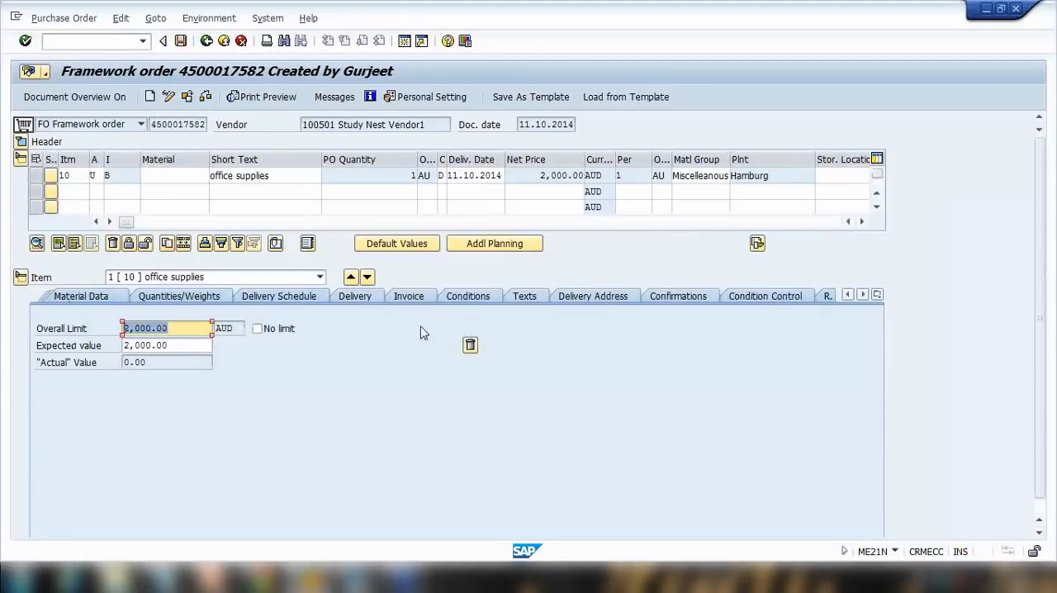
click(878, 295)
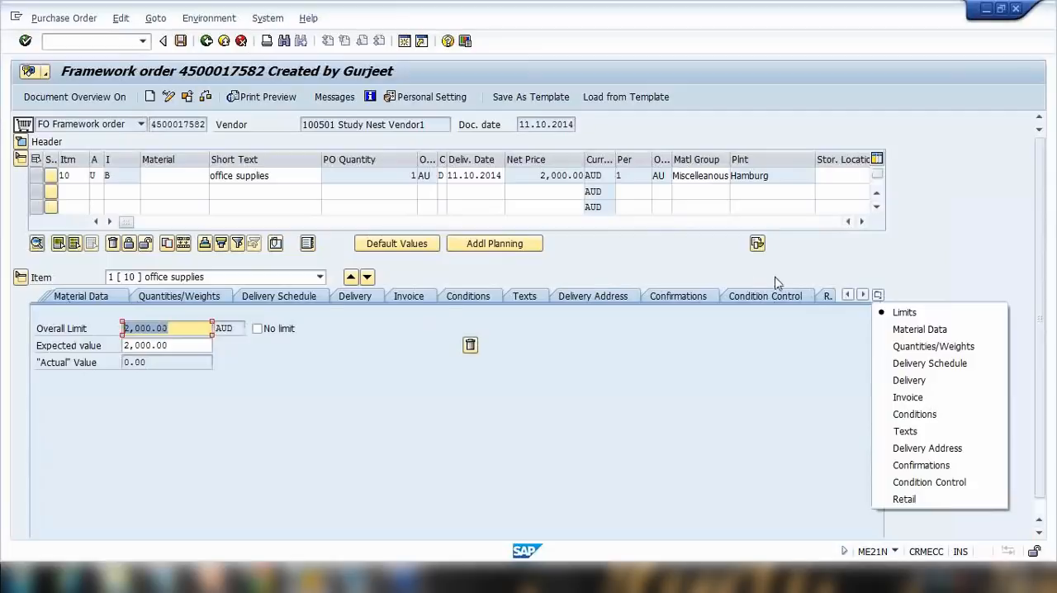
click(86, 296)
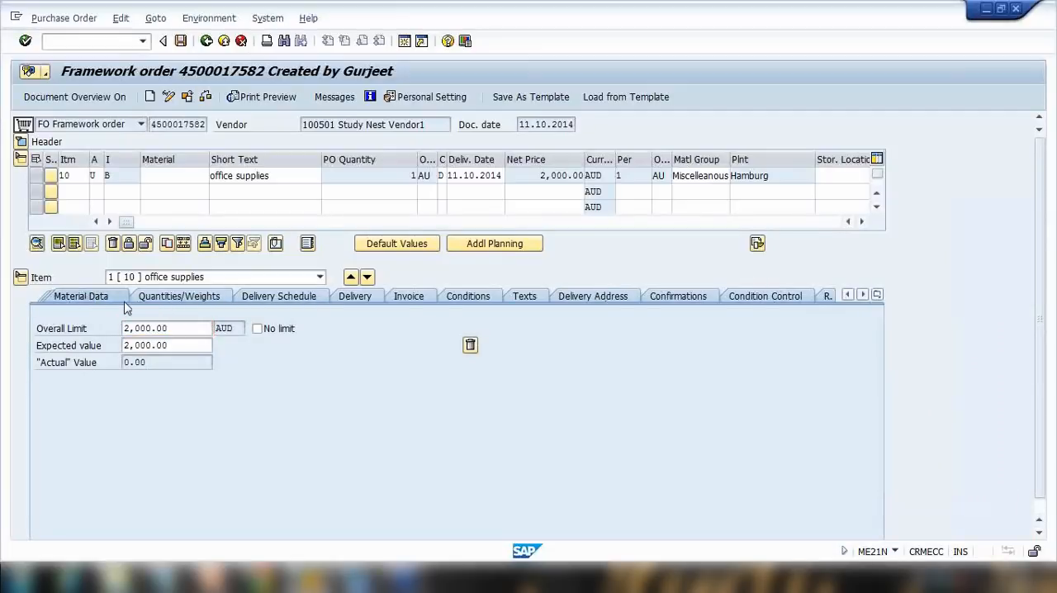
click(65, 363)
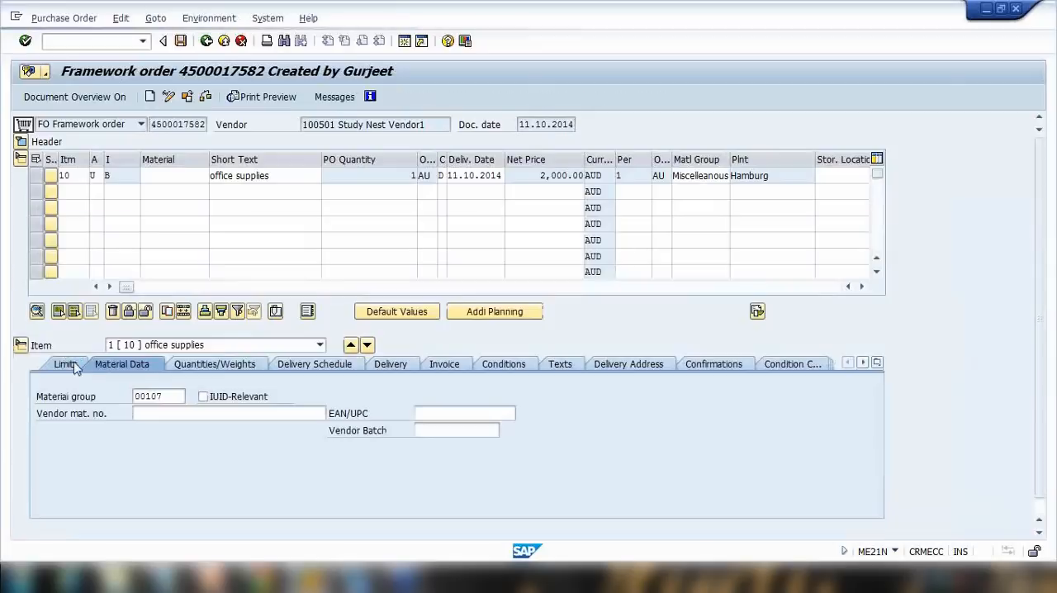
click(222, 296)
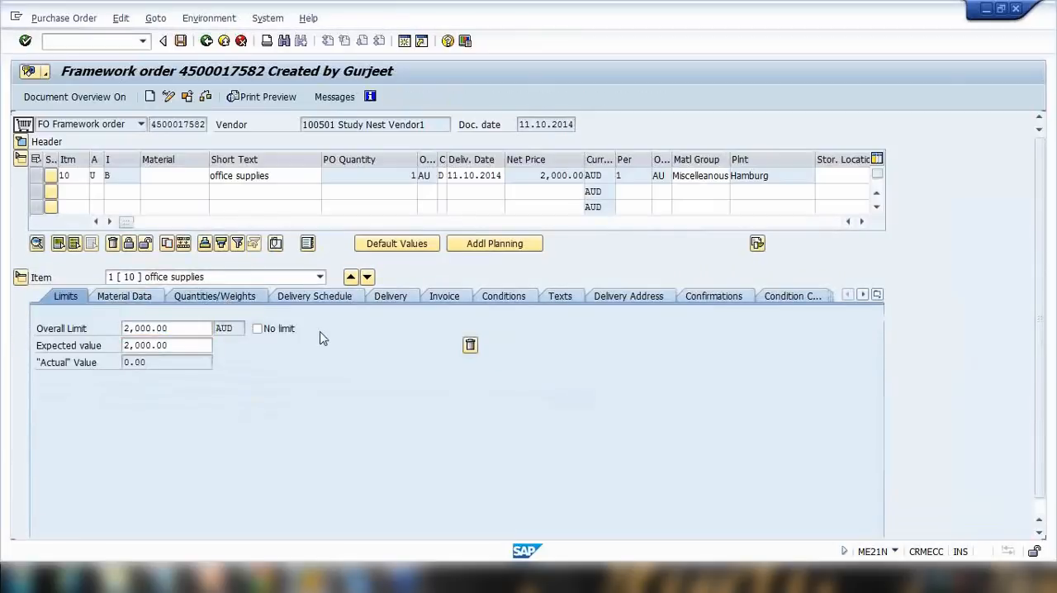
Review the framework order item's Quantities/Weights and Delivery details.
click(292, 363)
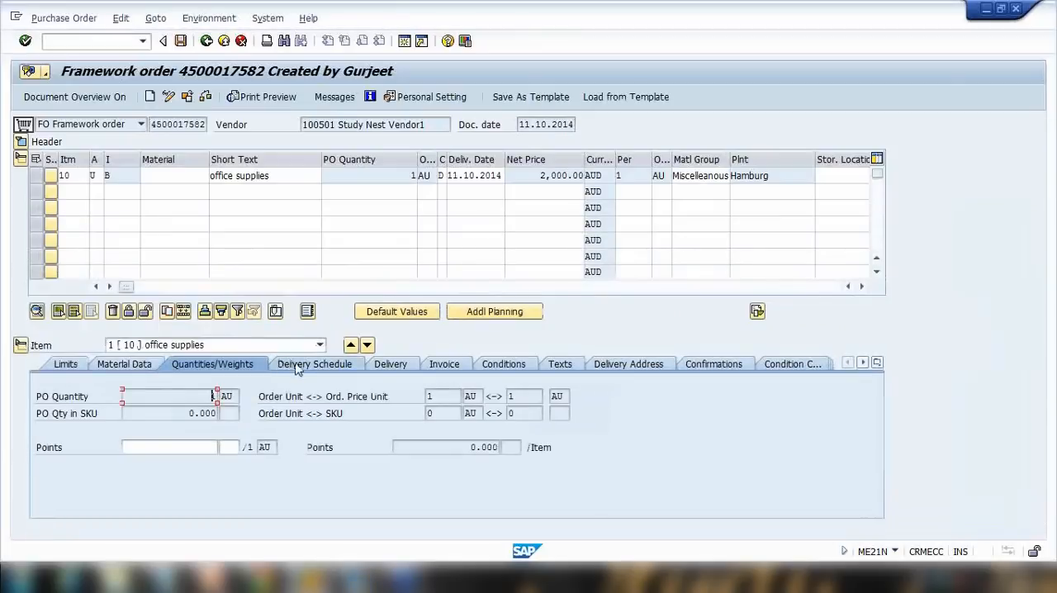
click(393, 364)
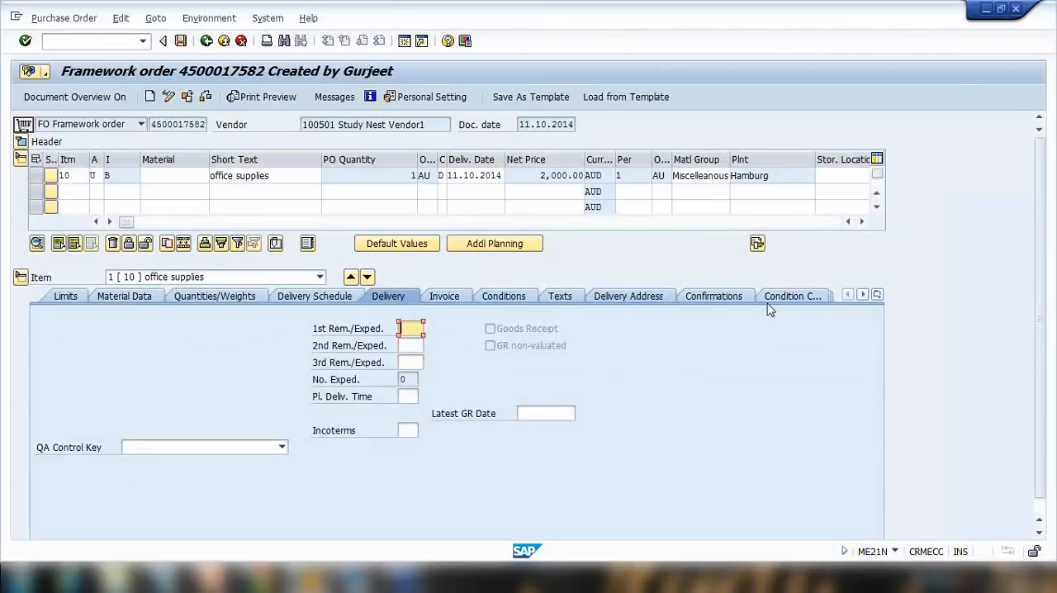
click(21, 141)
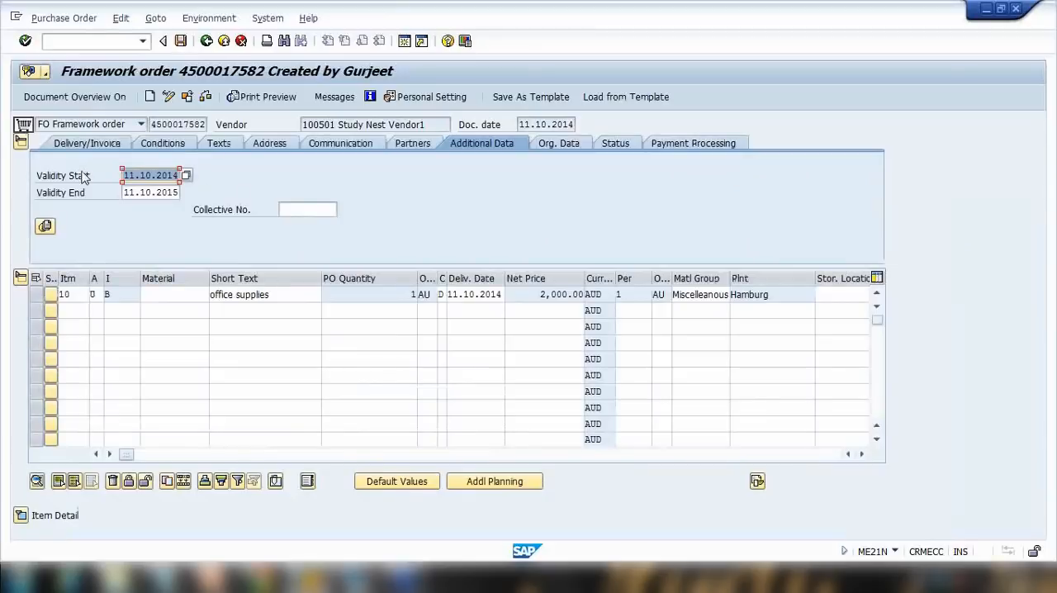
Examine the header's validity start and end dates on the Additional Data details.
double_click(137, 176)
click(119, 195)
drag(135, 175, 199, 203)
click(138, 192)
drag(140, 193, 198, 204)
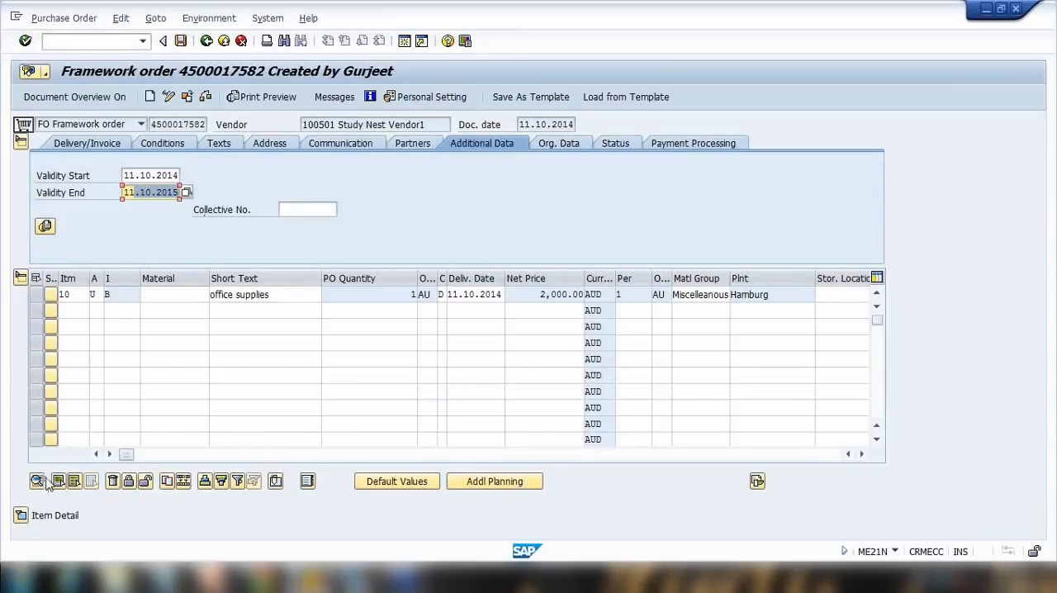
Return to the item details and save the framework order.
click(20, 517)
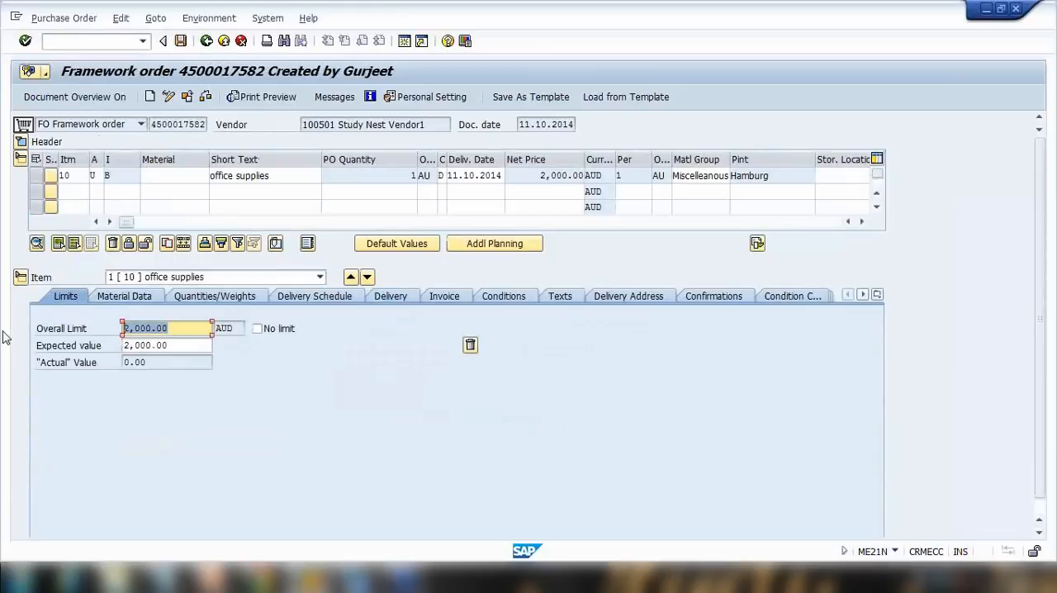
key(ctrl+s)
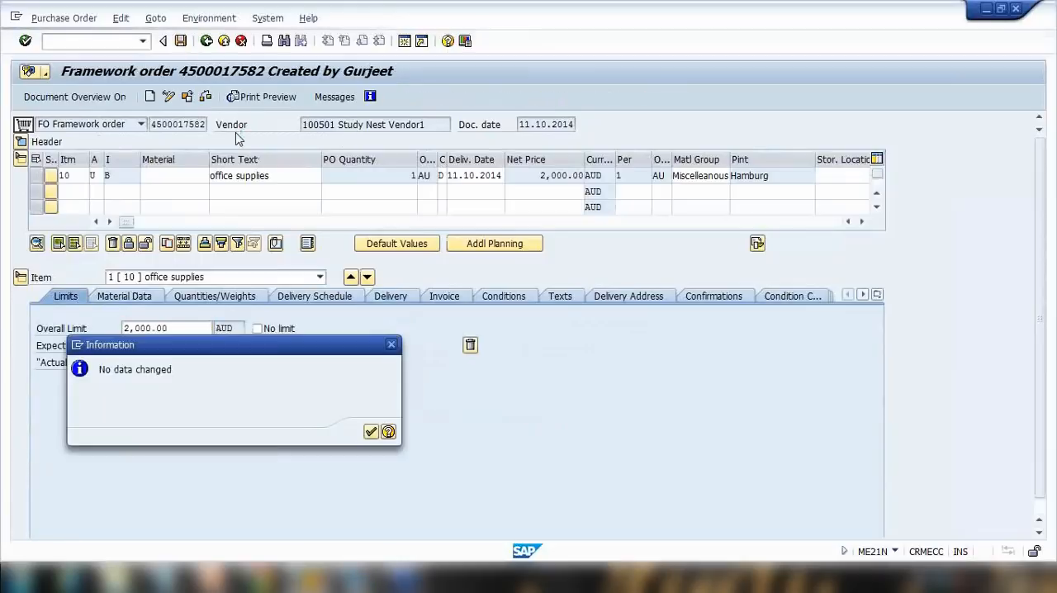
click(367, 437)
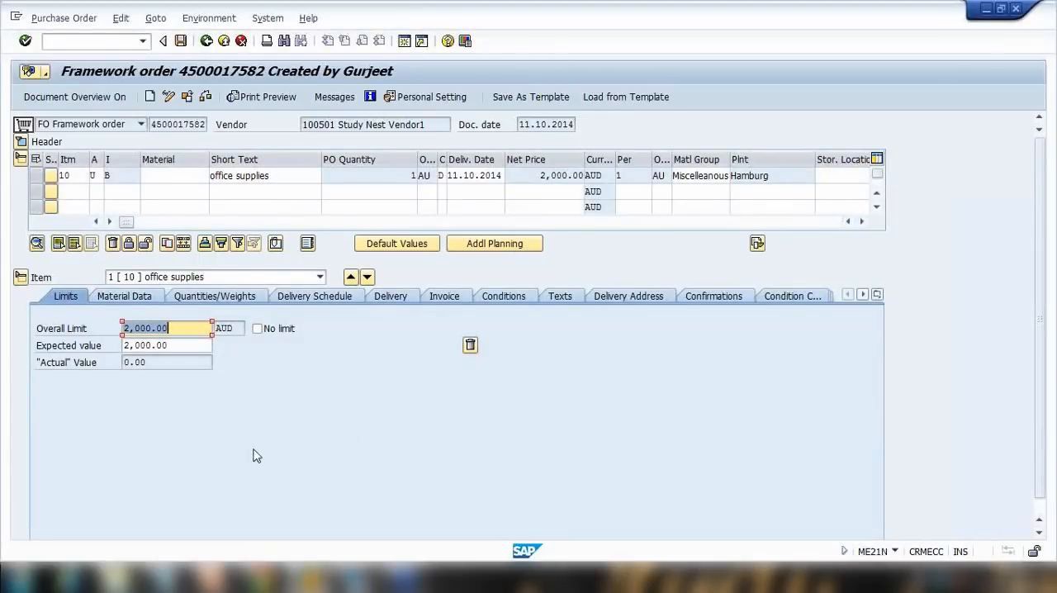
Switch to Notepad and add a line '==> GR' under the BLANK PURCHASE ORDER heading.
click(160, 577)
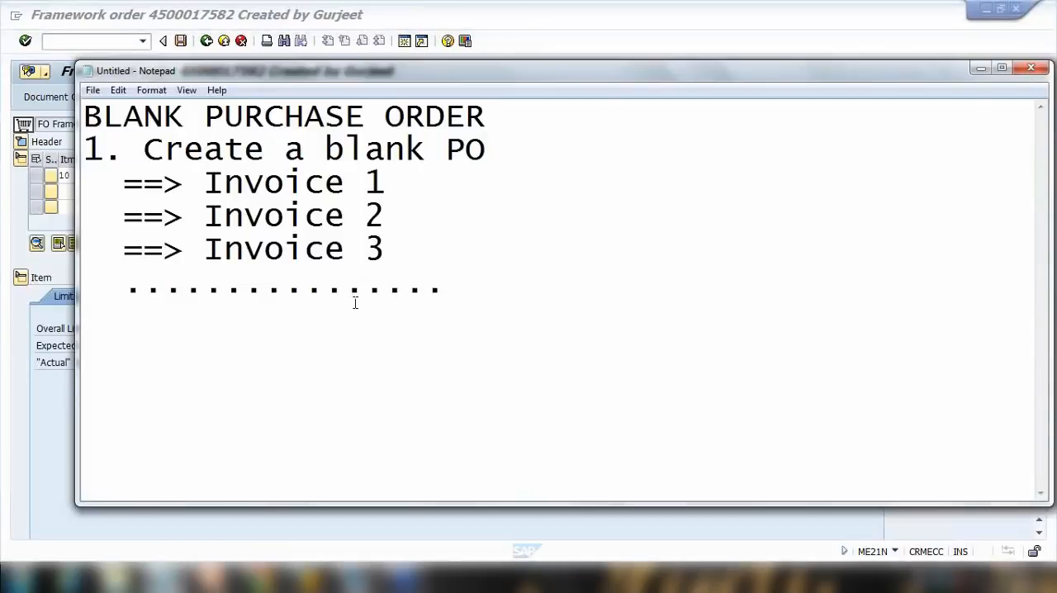
key(ctrl+a)
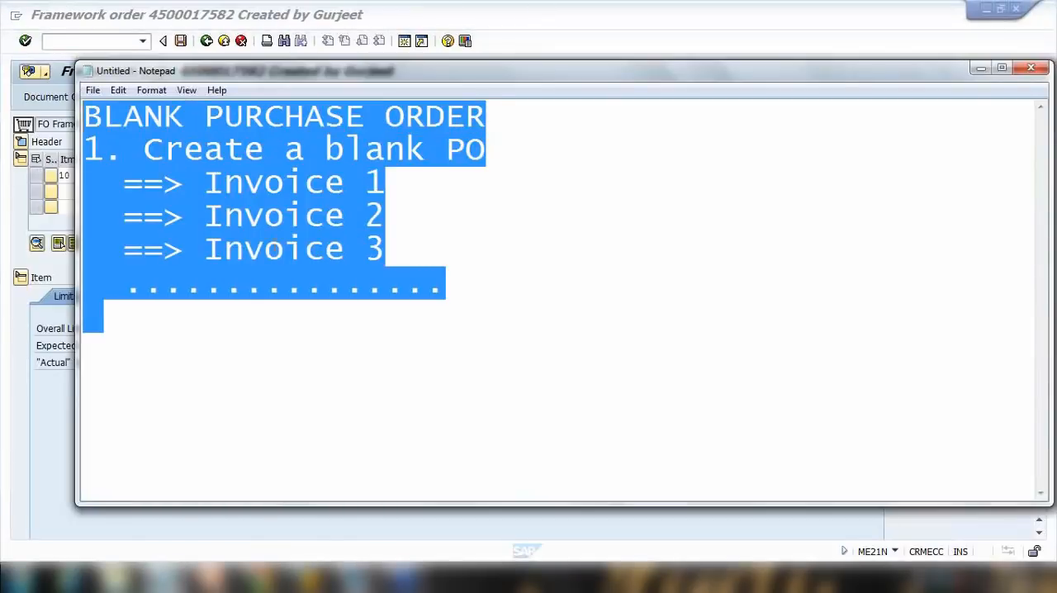
click(291, 215)
click(488, 128)
key(Return)
text(==> GR)
key(Return)
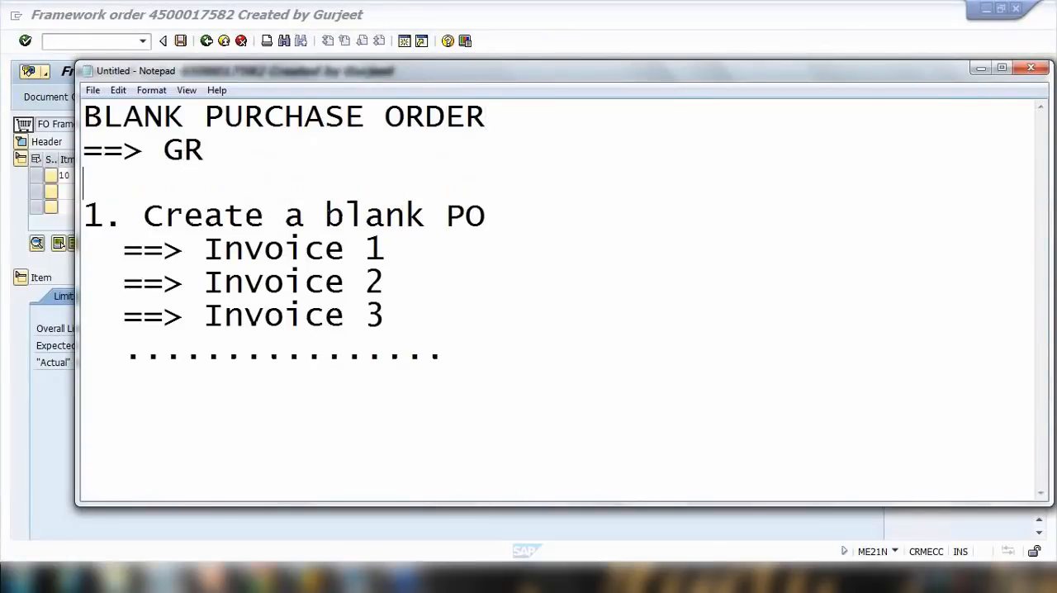
Add a line '==> Invoice' below the GR line in the notes.
text(==> Invoice)
key(Return)
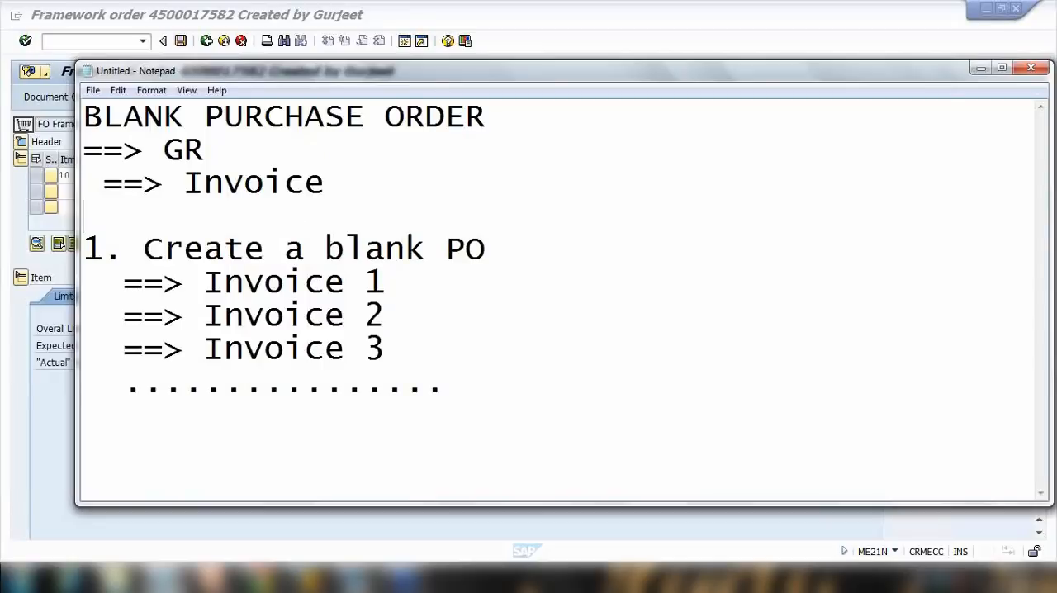
click(685, 16)
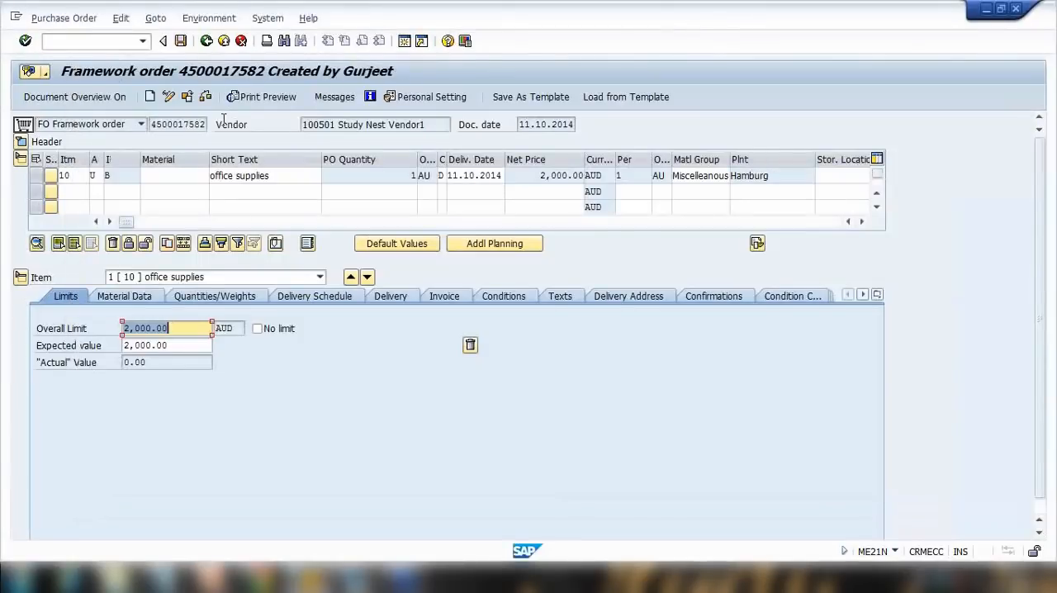
click(154, 124)
click(114, 41)
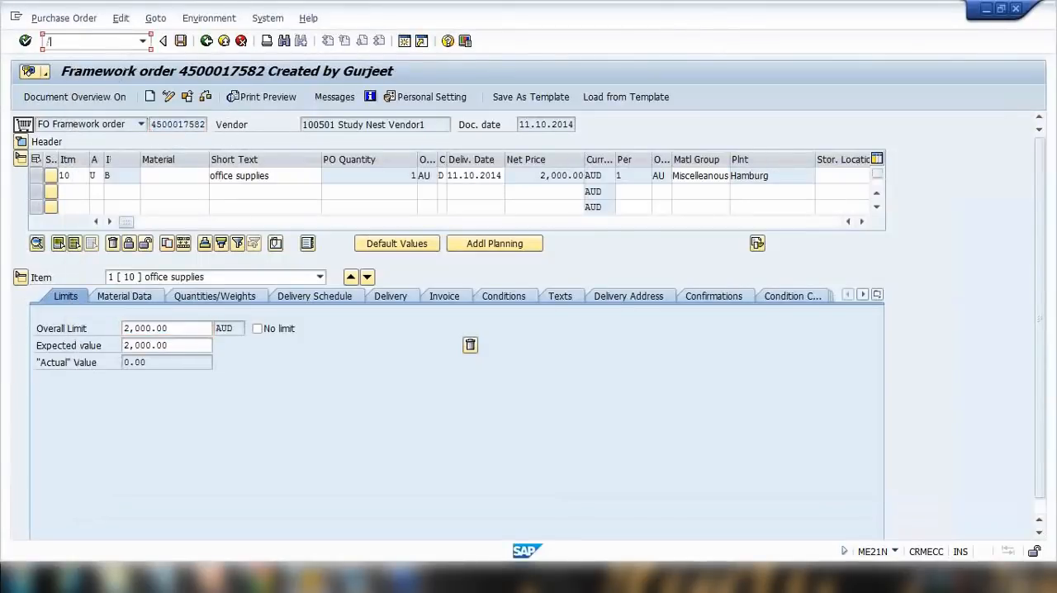
text(/nmigo)
key(Return)
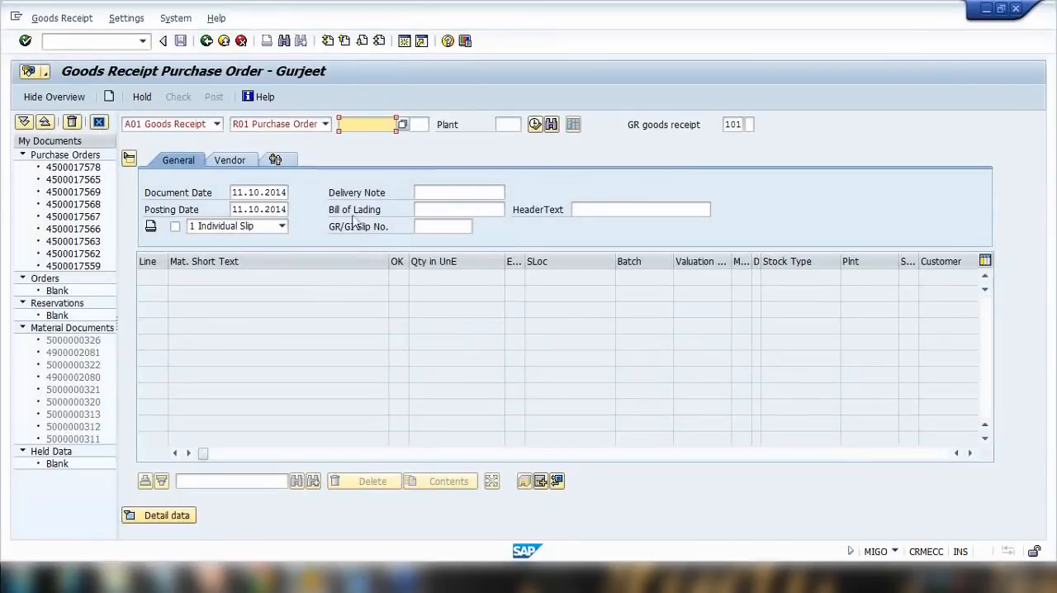
key(ctrl+v)
key(Return)
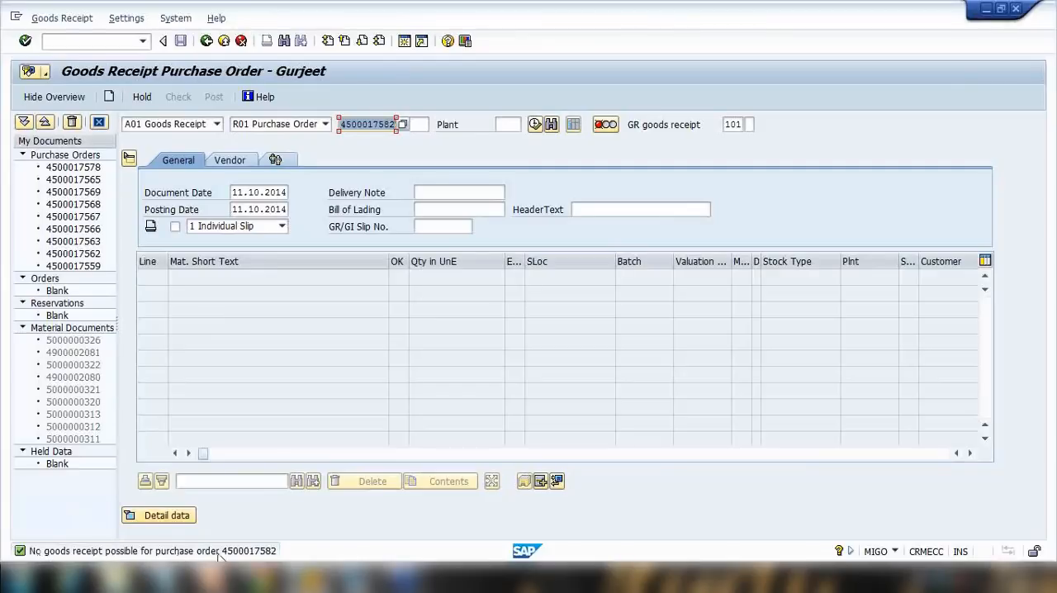
Open the long text of the goods receipt status message and read it.
double_click(28, 551)
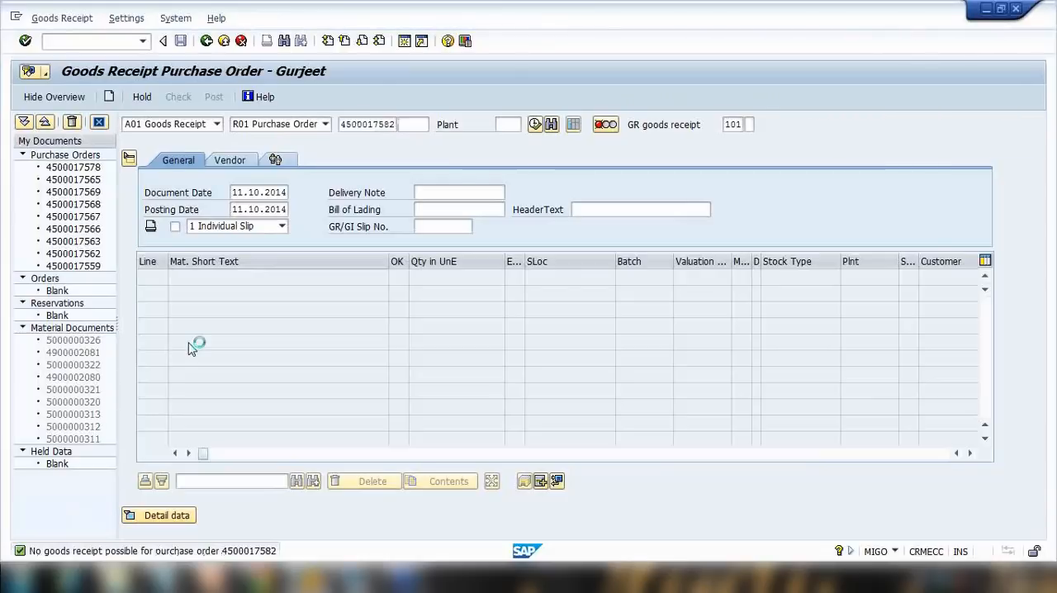
drag(583, 113, 688, 142)
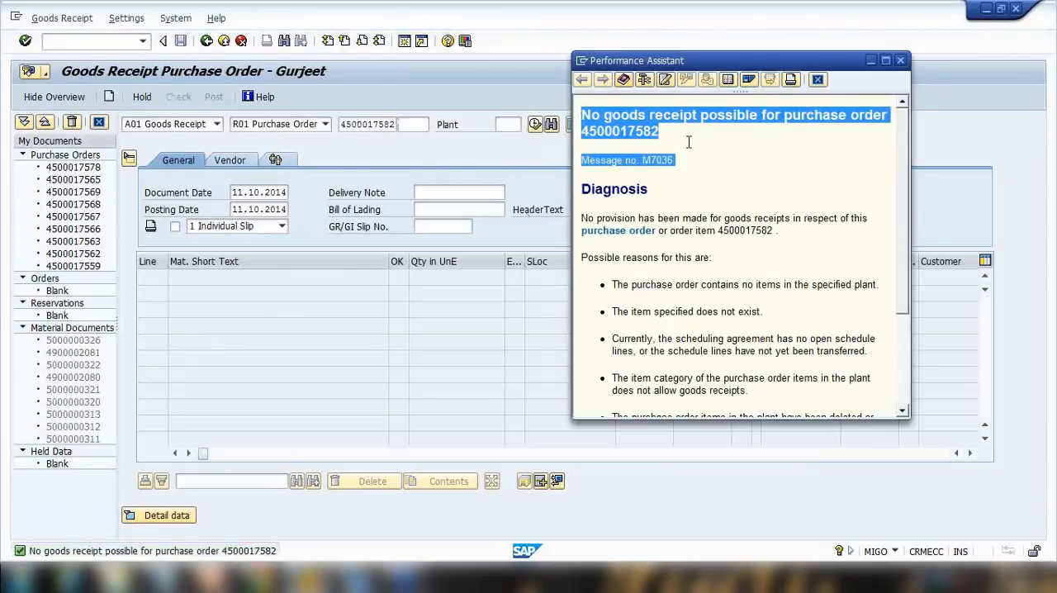
click(672, 153)
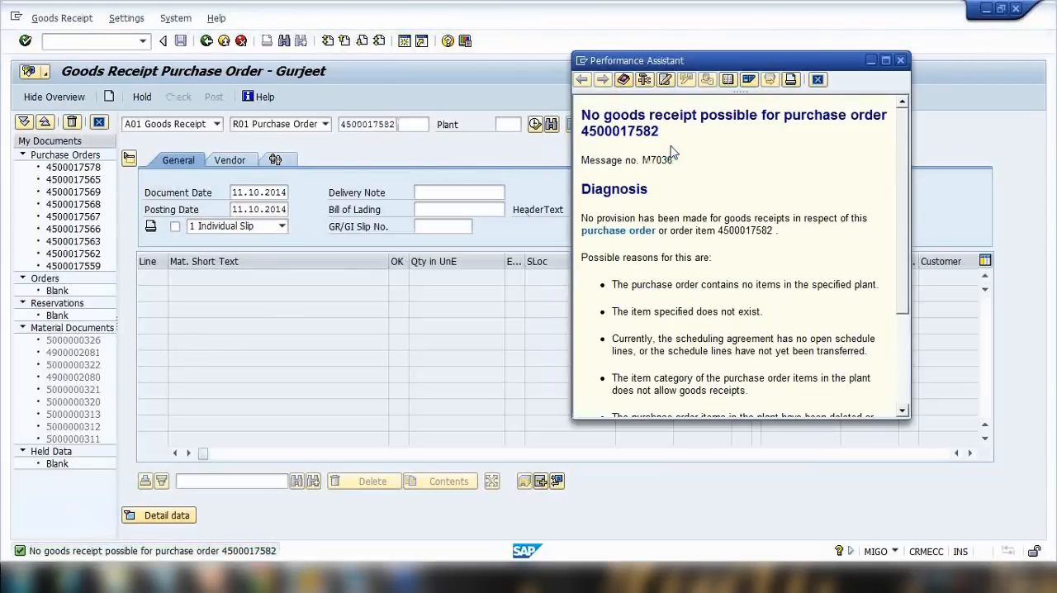
drag(602, 115, 677, 140)
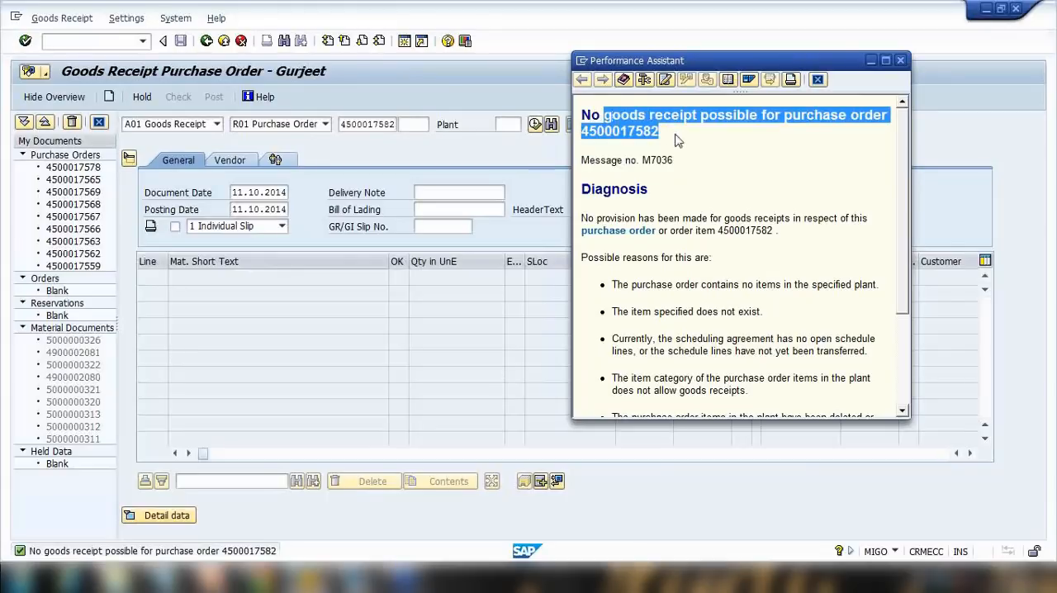
Delete the '==> GR' line from the notes and start transaction MIRO.
click(160, 577)
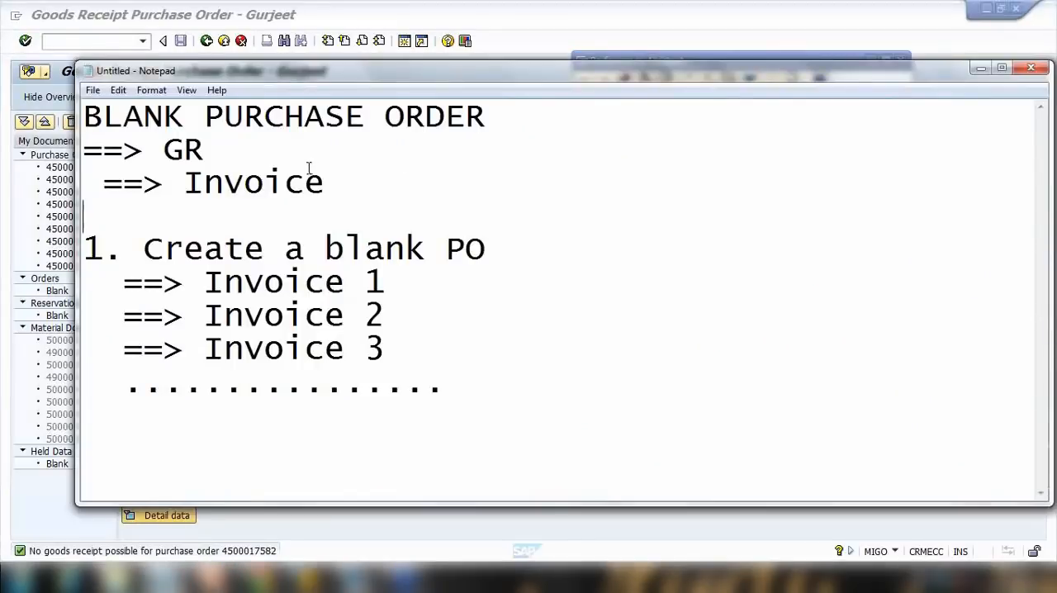
double_click(174, 153)
drag(252, 154, 74, 146)
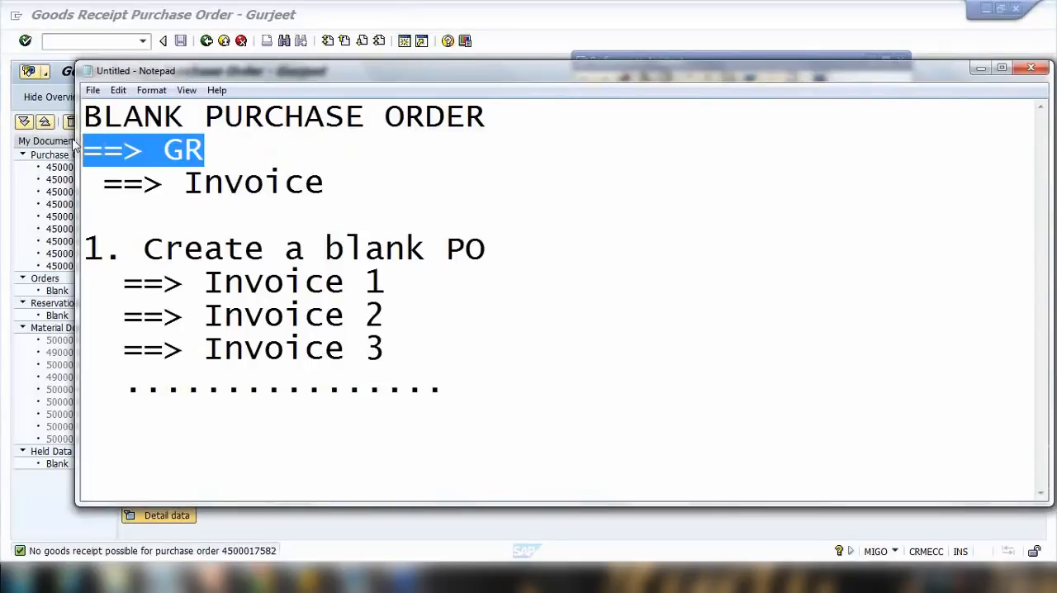
key(BackSpace)
key(BackSpace)
drag(183, 150, 454, 155)
click(544, 23)
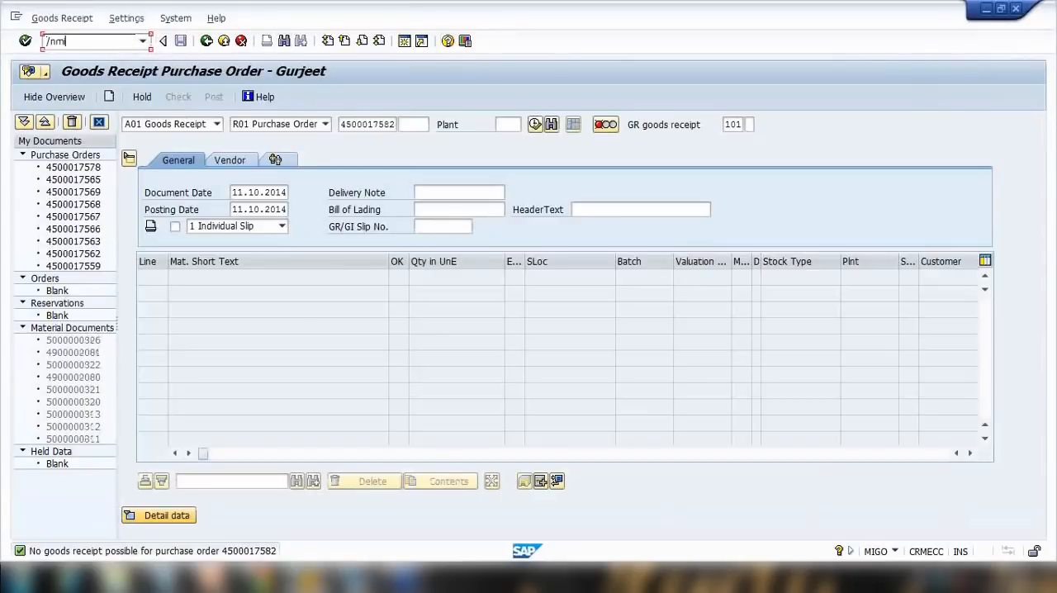
key(Return)
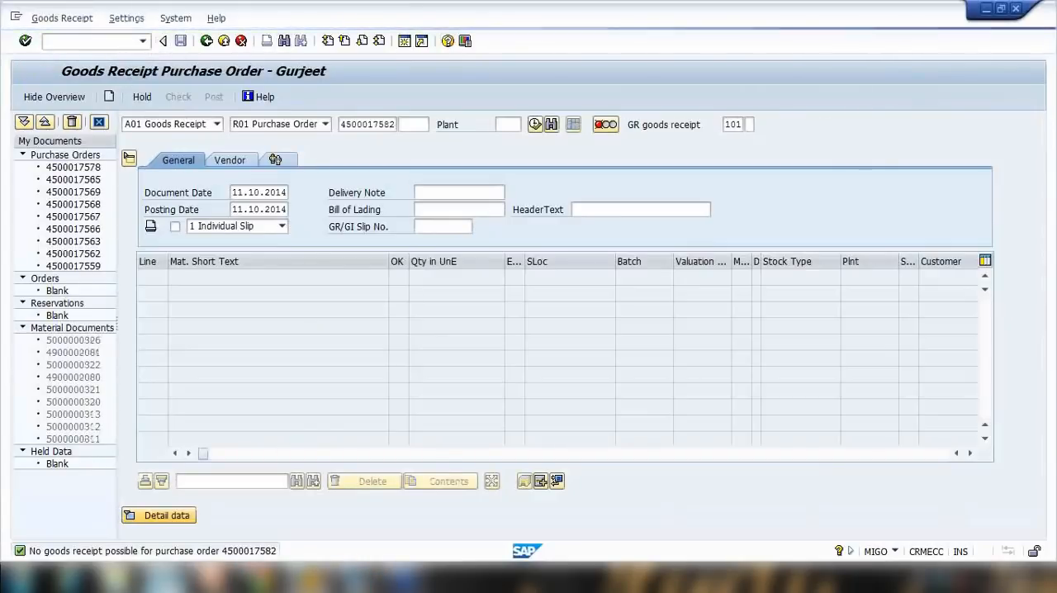
Append '(MIRO)' to the Invoice line in the notes.
click(165, 578)
click(374, 159)
text(()
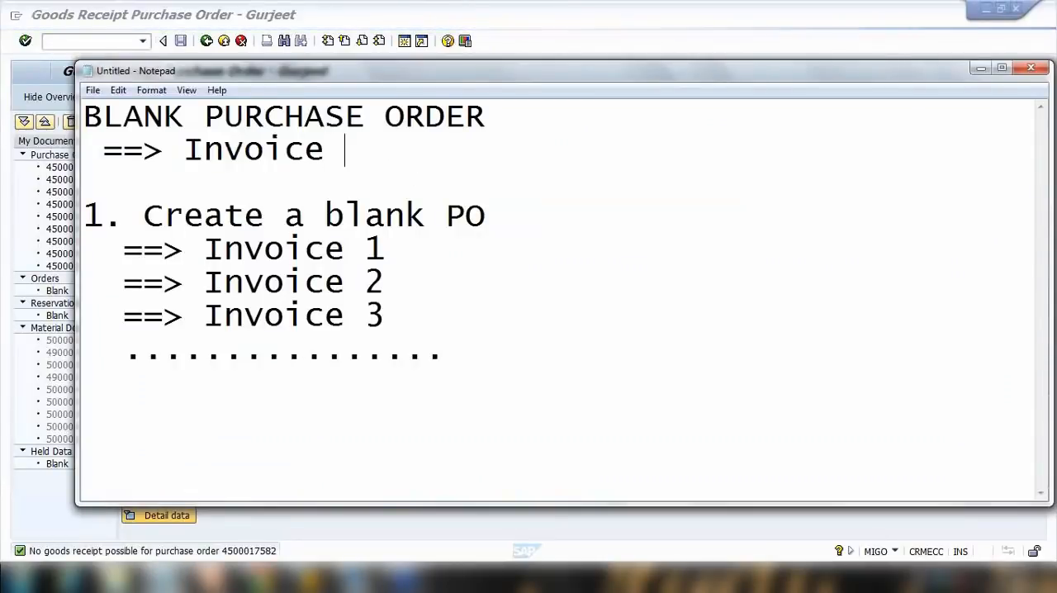
text(MIRO))
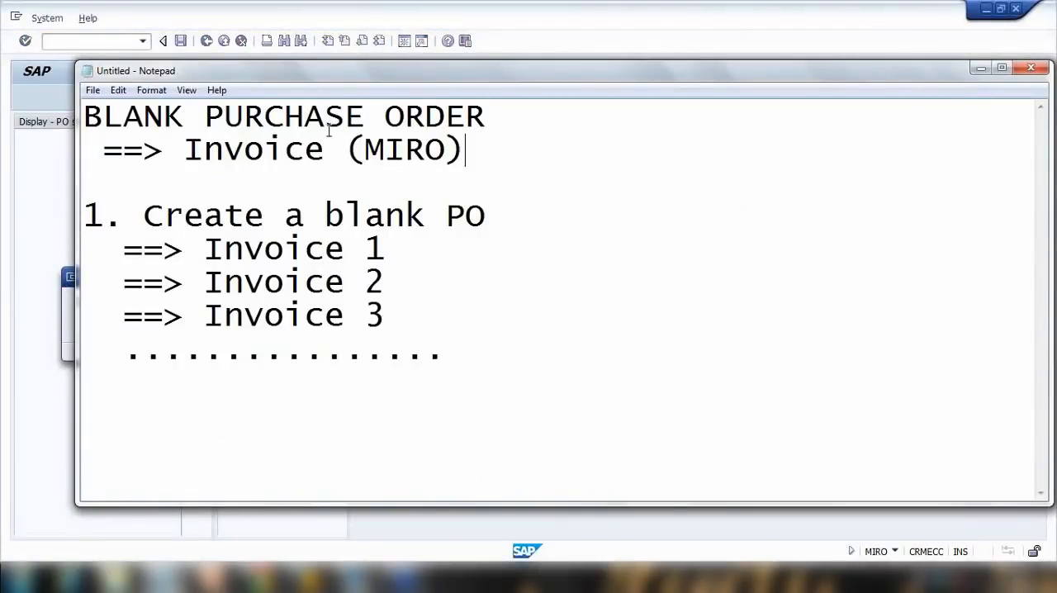
drag(365, 149, 483, 151)
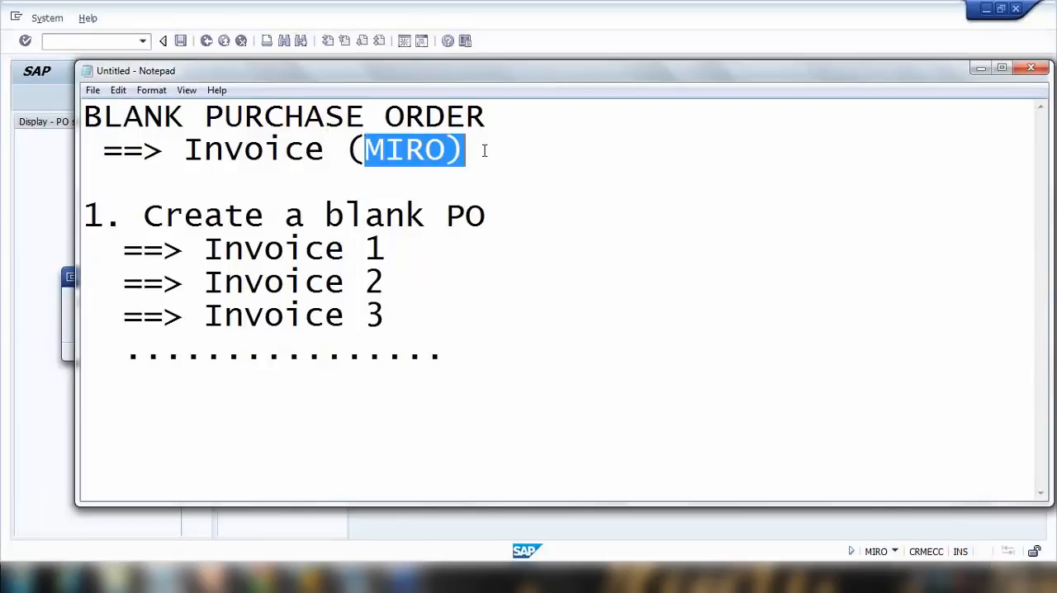
Restart transaction MIRO and enter company code 1000.
click(588, 43)
click(198, 346)
click(107, 41)
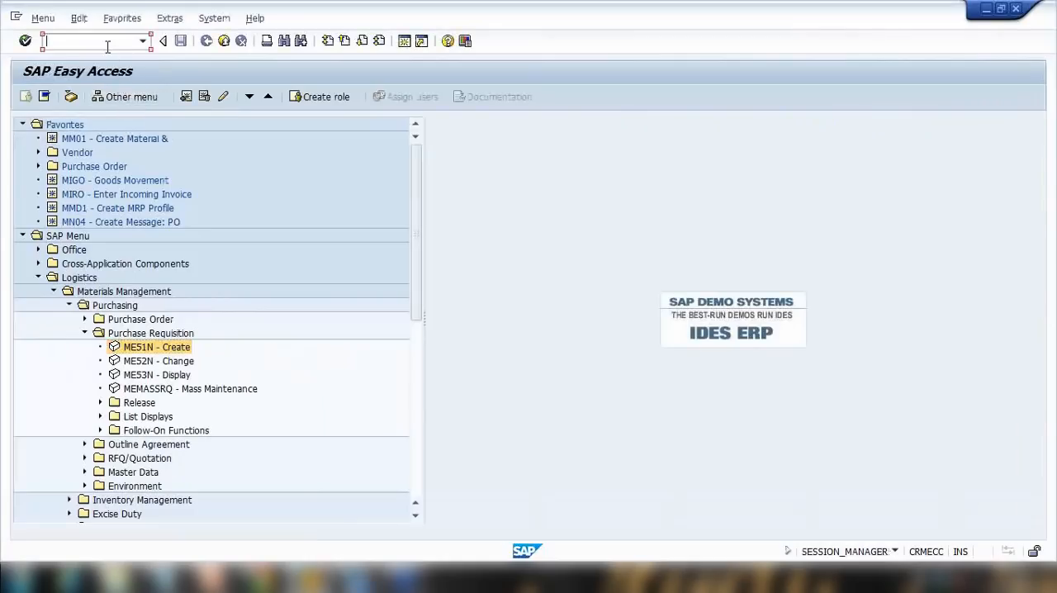
text(miro)
key(Return)
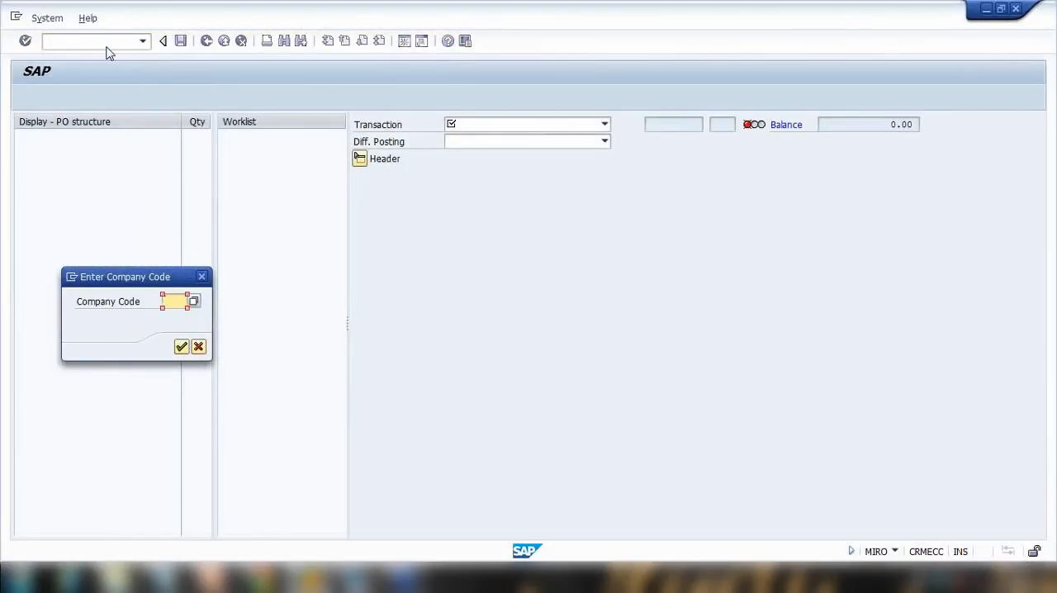
text(1000)
key(Return)
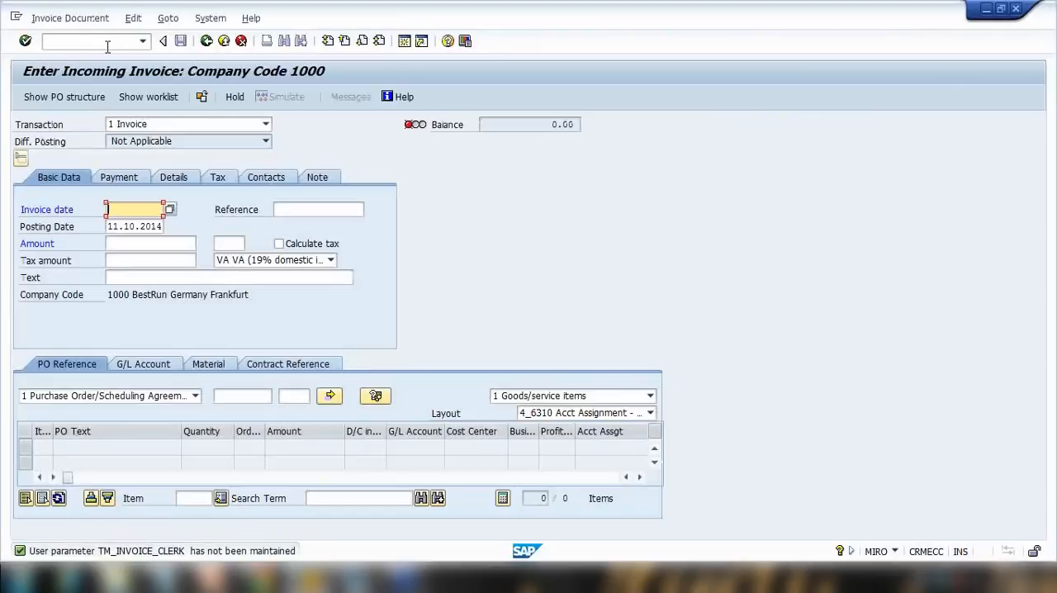
click(241, 397)
key(ctrl+v)
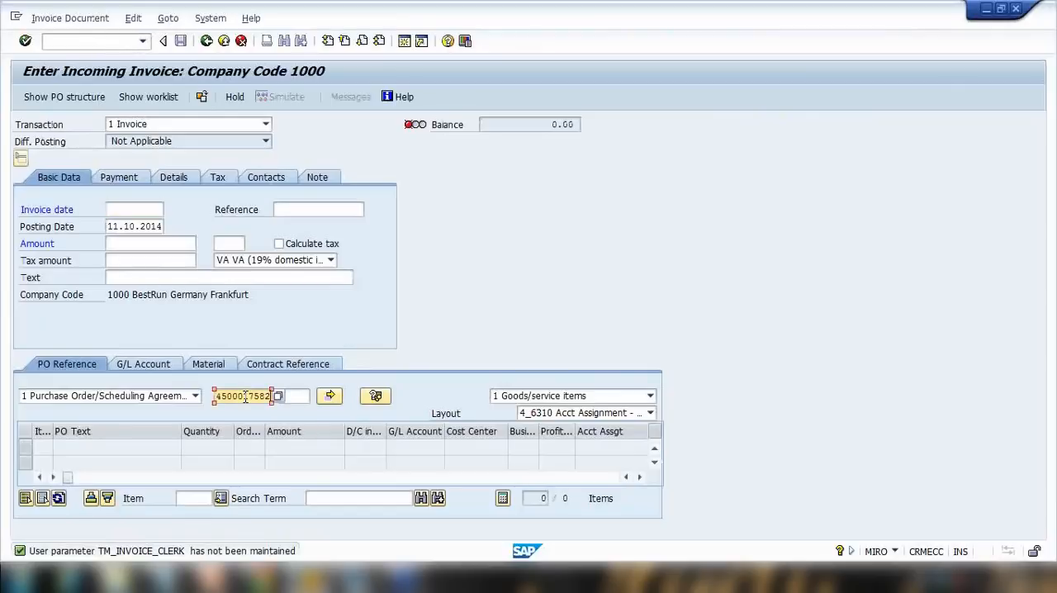
key(Return)
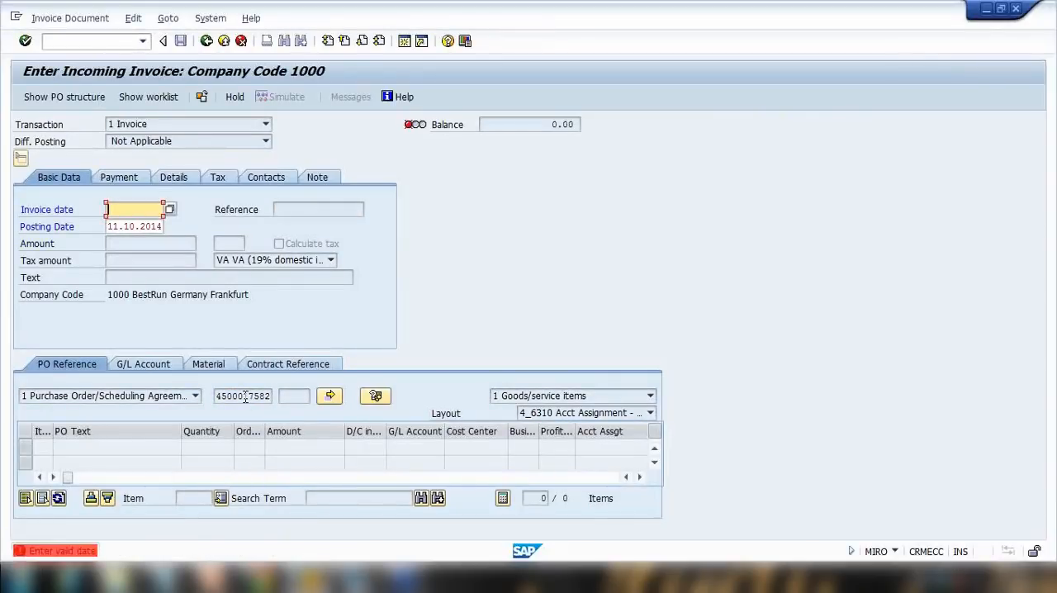
Pick 11.10.2014 as the invoice date.
click(119, 213)
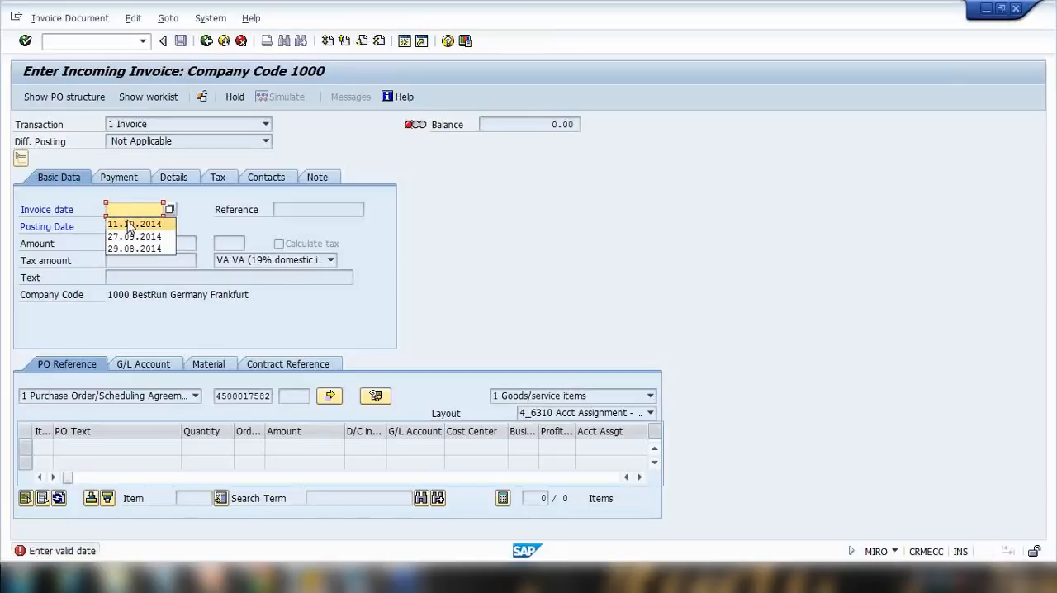
click(128, 221)
key(Return)
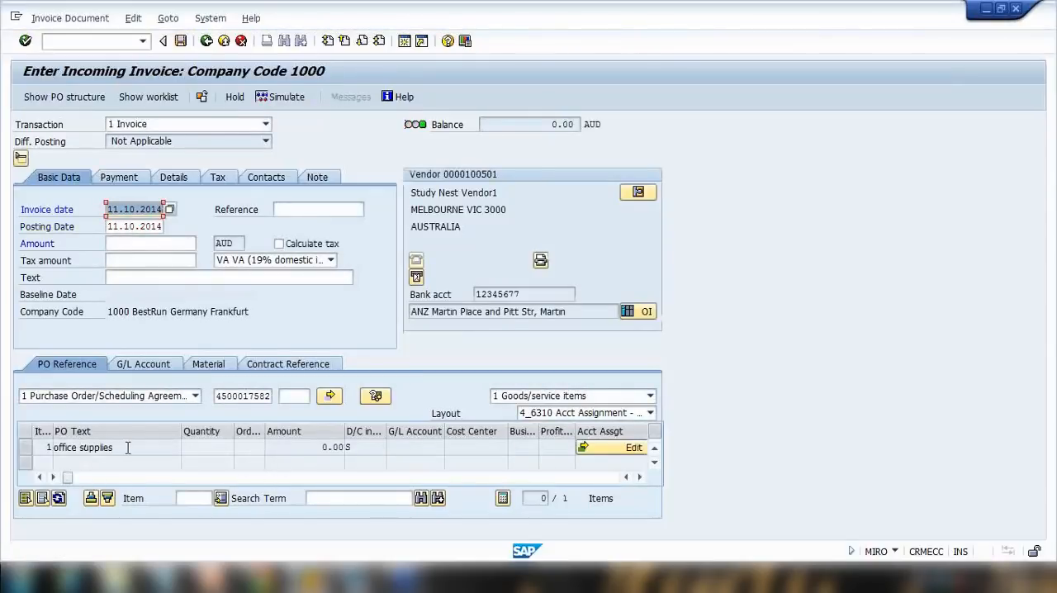
drag(124, 447, 20, 447)
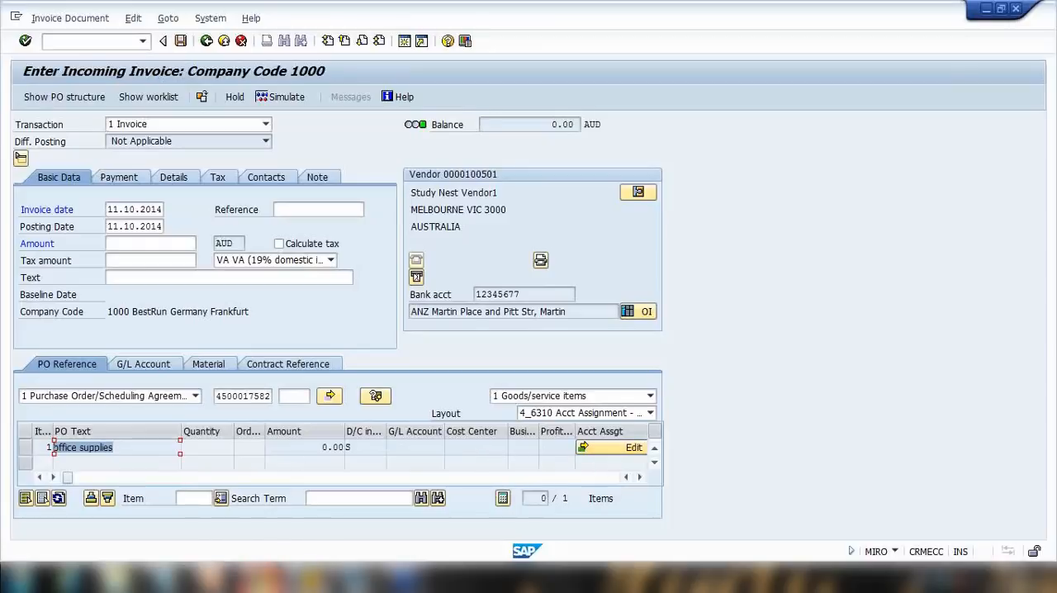
Choose the Acct Assignment - Cost Center layout for the invoice items and set the payment baseline date to 11.10.2014.
click(211, 577)
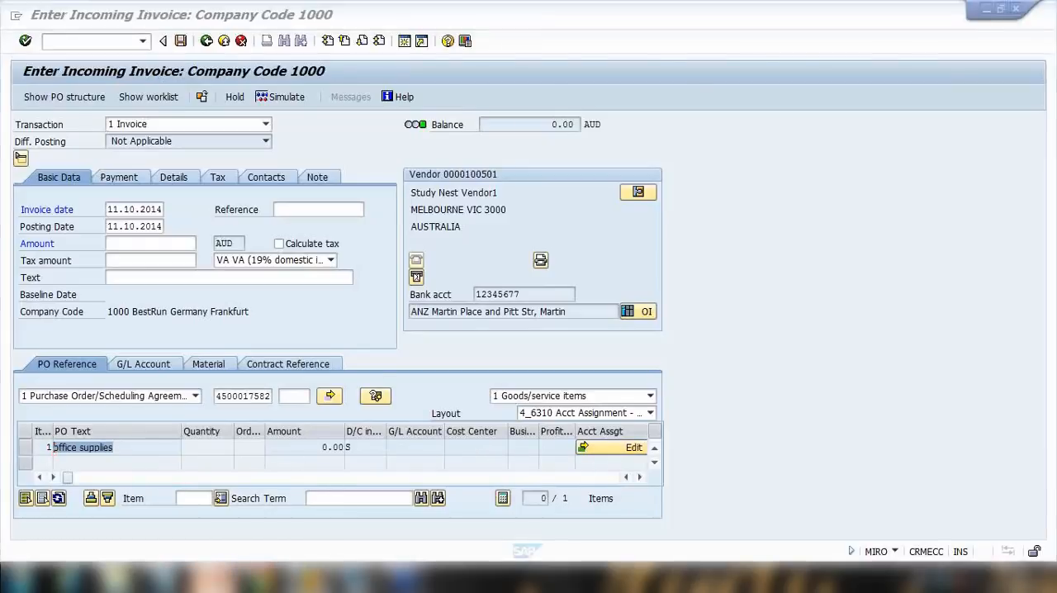
click(210, 578)
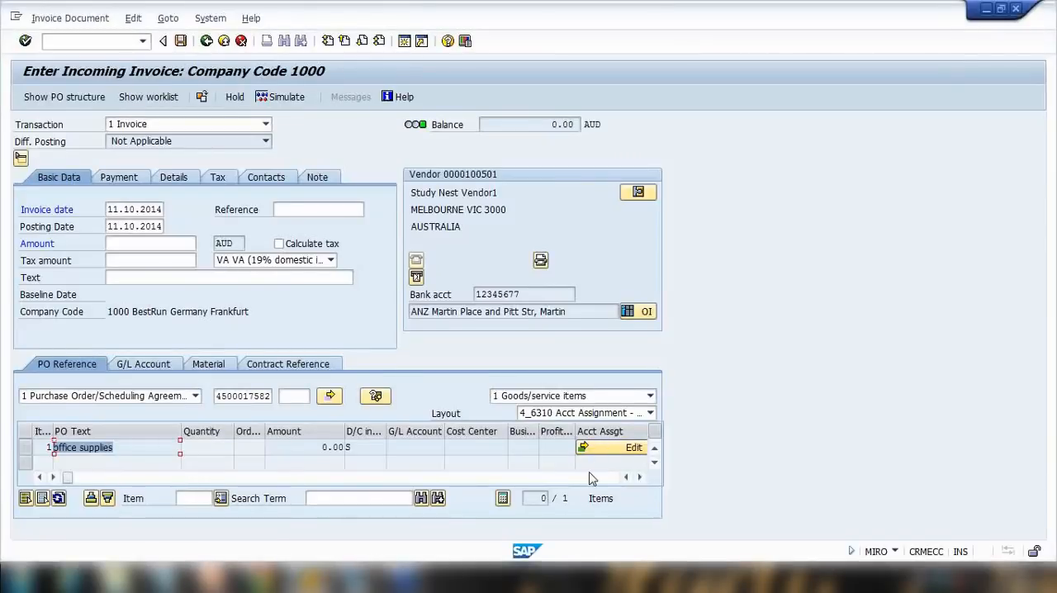
click(601, 415)
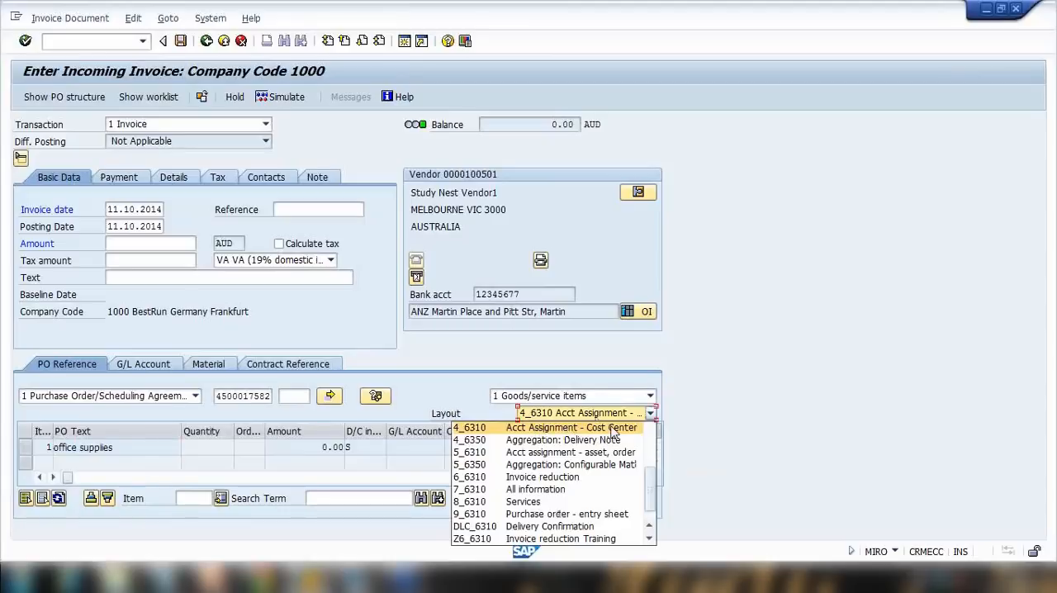
click(614, 429)
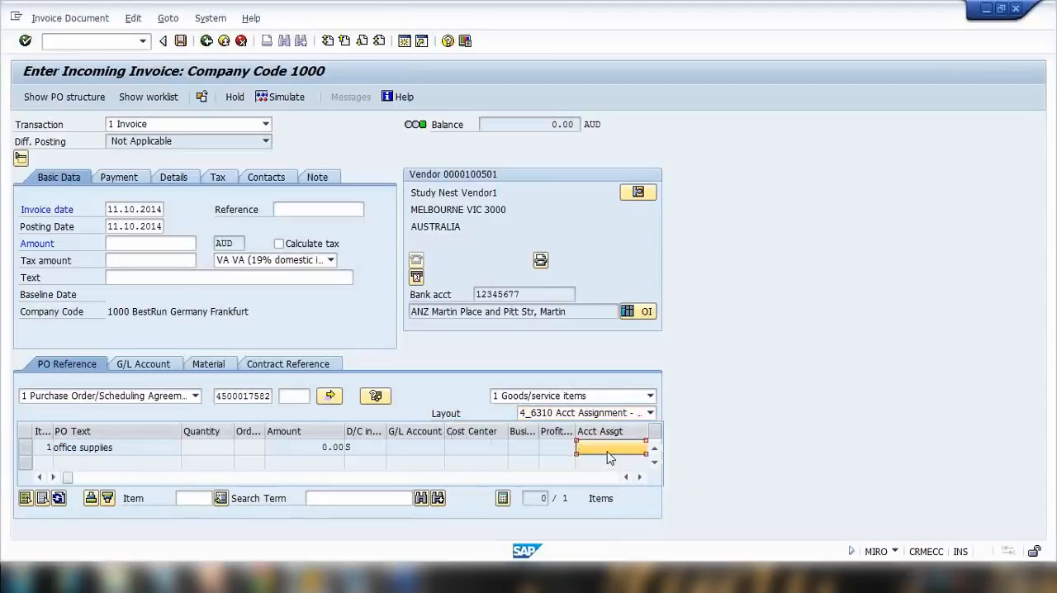
click(116, 176)
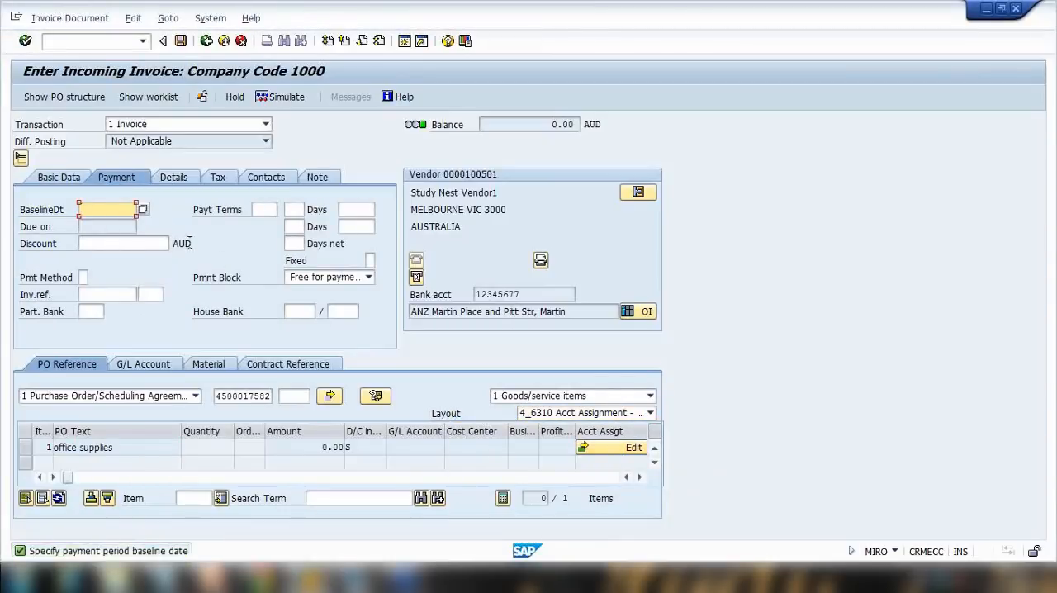
click(126, 215)
click(135, 226)
Open the account assignment for the office supplies item and enter an amount of 200 on G/L account 400000.
click(617, 450)
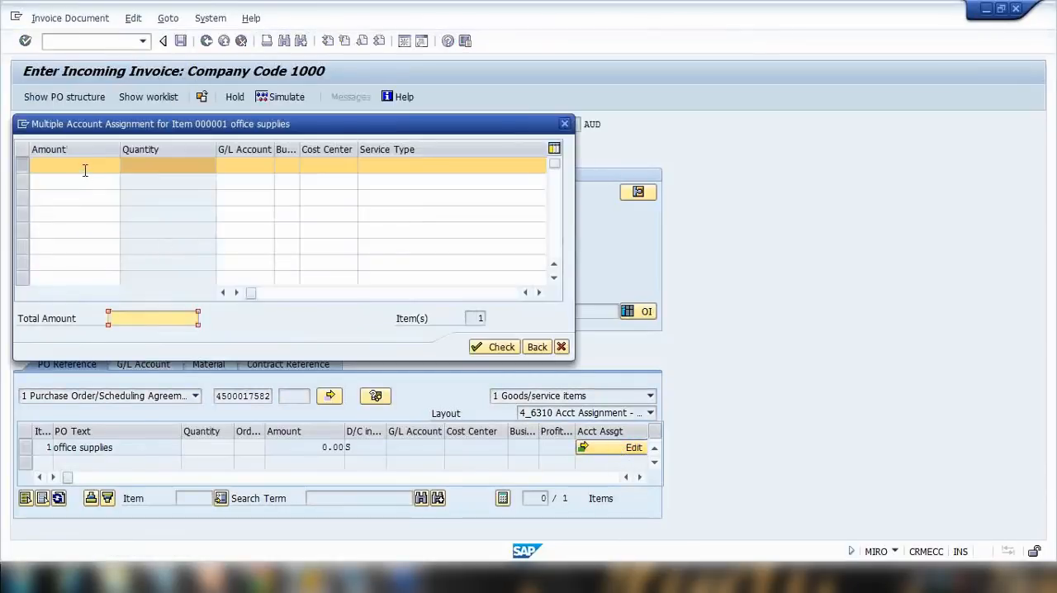
click(244, 165)
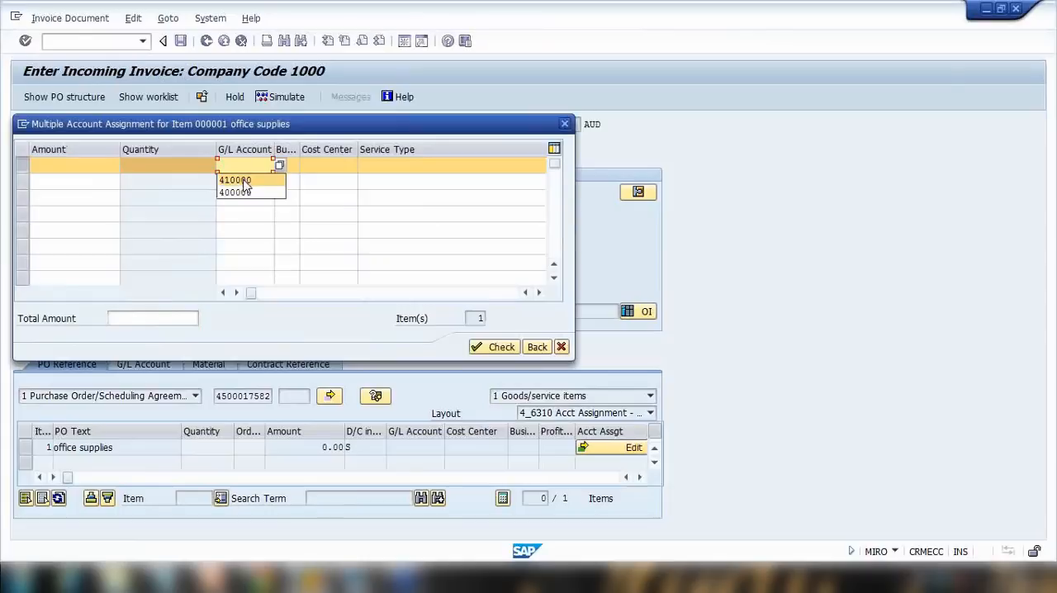
click(245, 194)
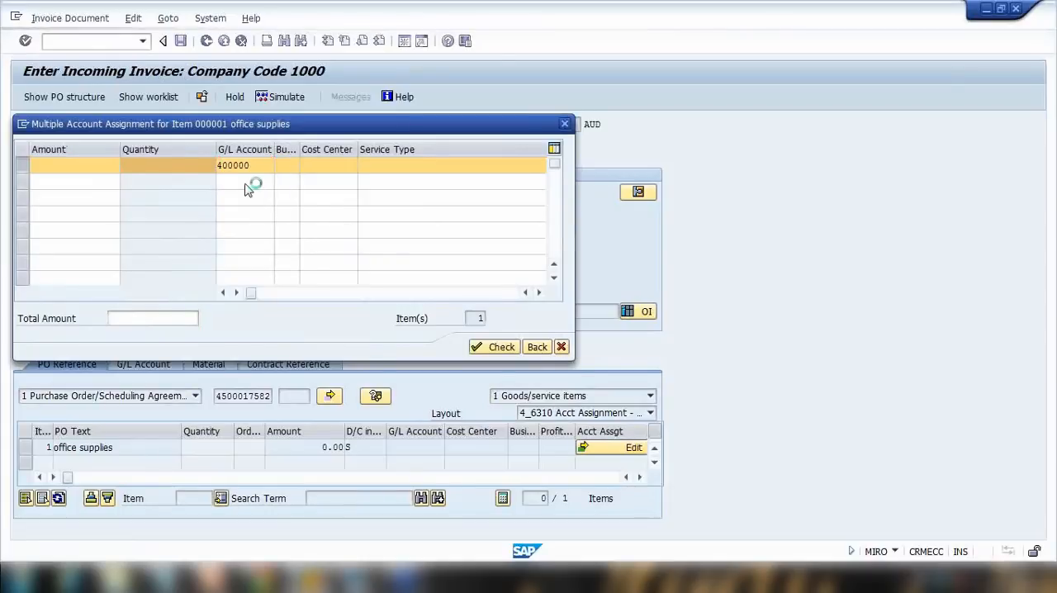
click(88, 166)
text(200)
key(Return)
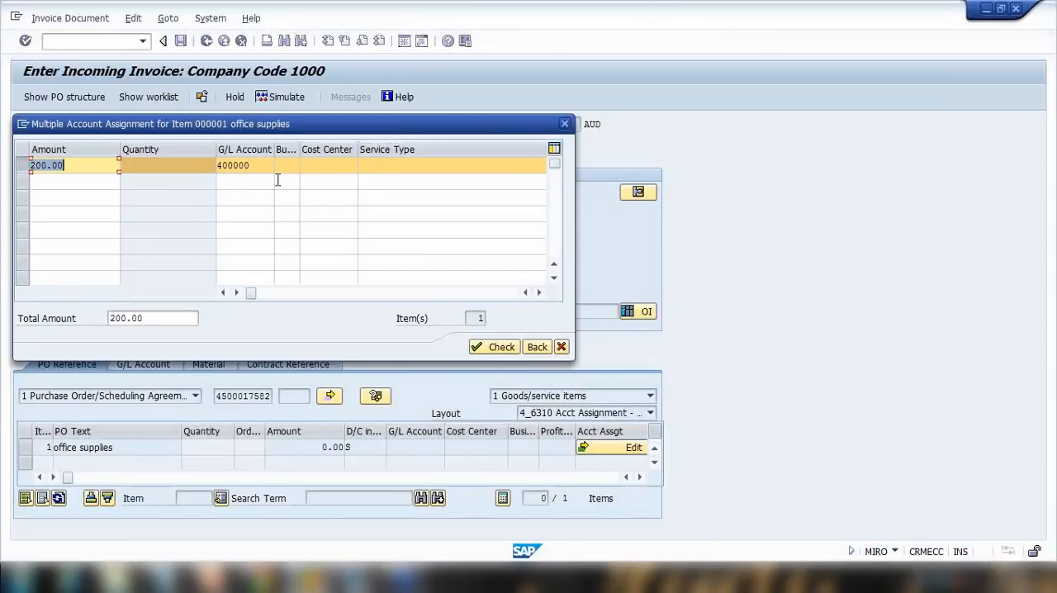
Assign cost center 40000 to the account assignment line, check it and return to the invoice.
click(288, 165)
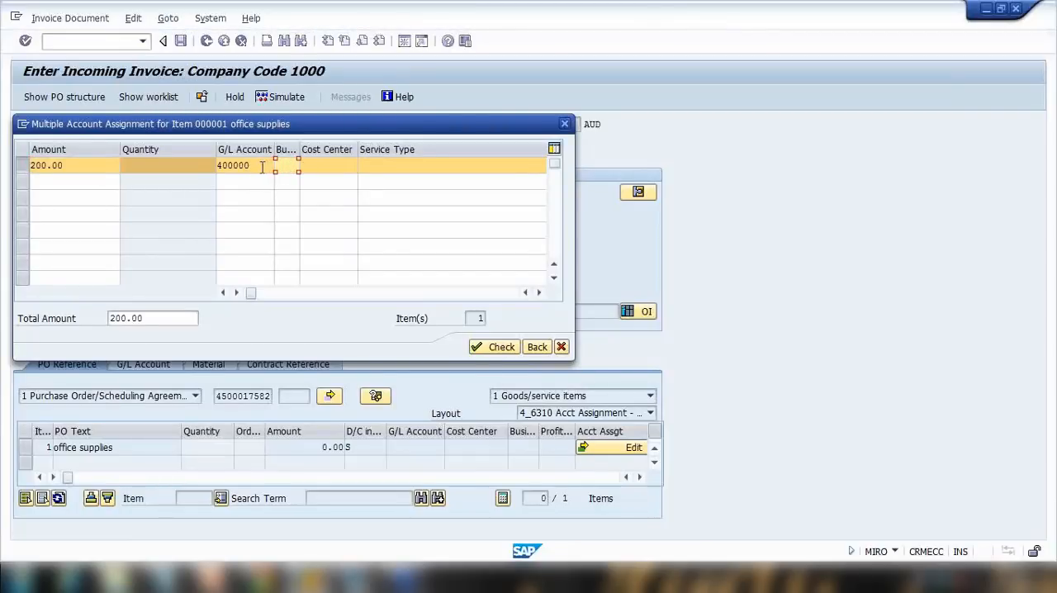
click(316, 166)
text(4)
click(322, 180)
key(Return)
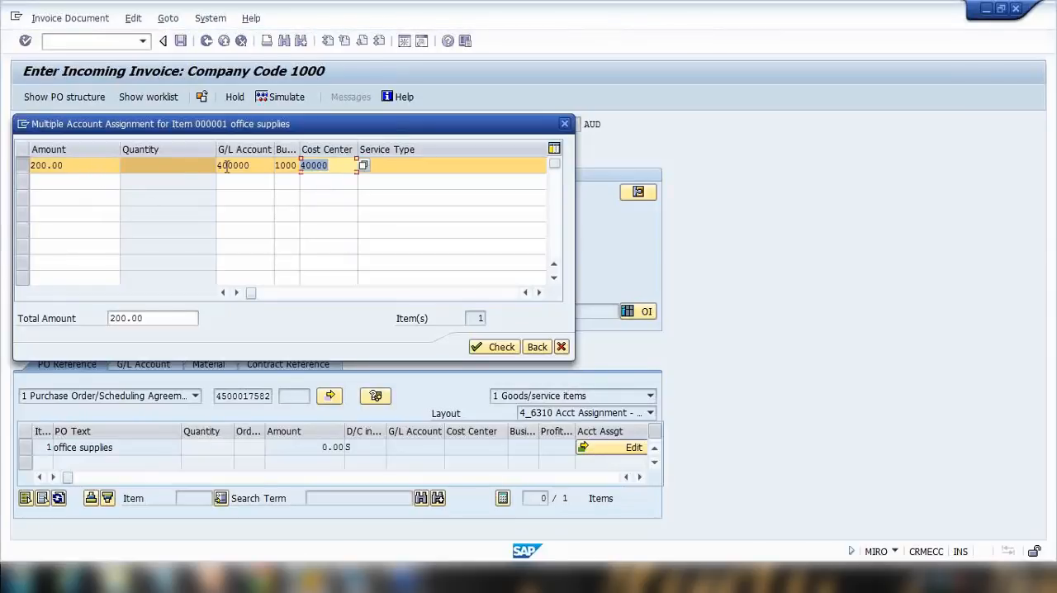
drag(109, 166, 3, 167)
click(493, 347)
click(536, 347)
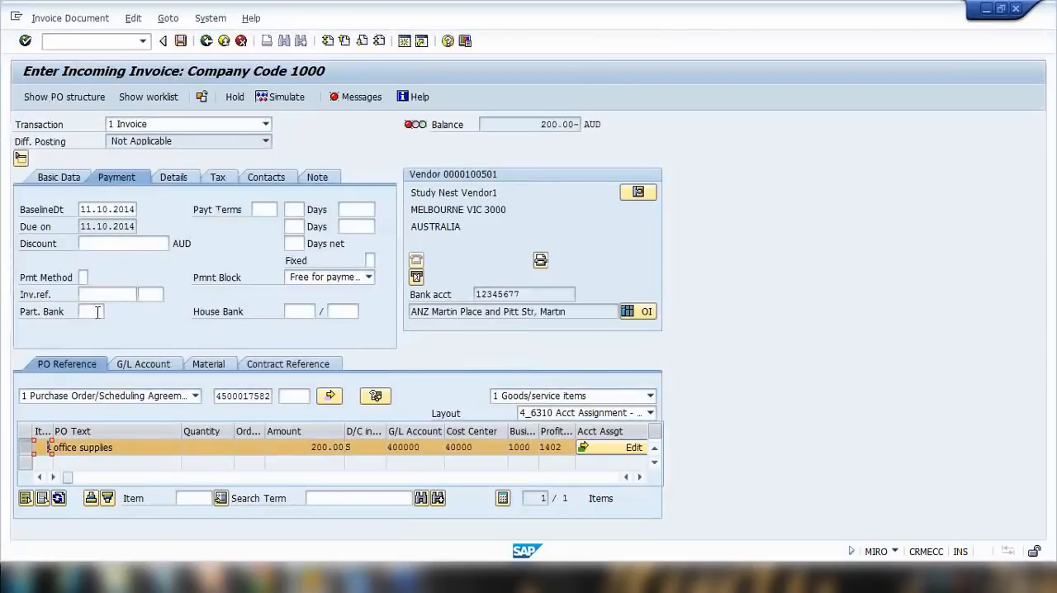
Open the invoice's message log to review the errors, then close it.
click(410, 126)
click(353, 97)
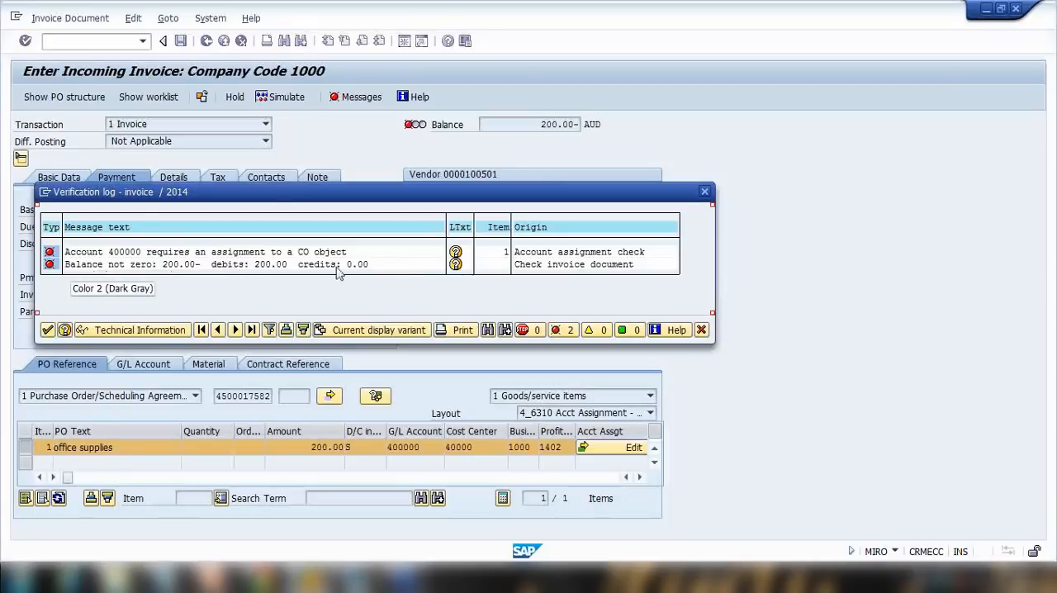
click(702, 330)
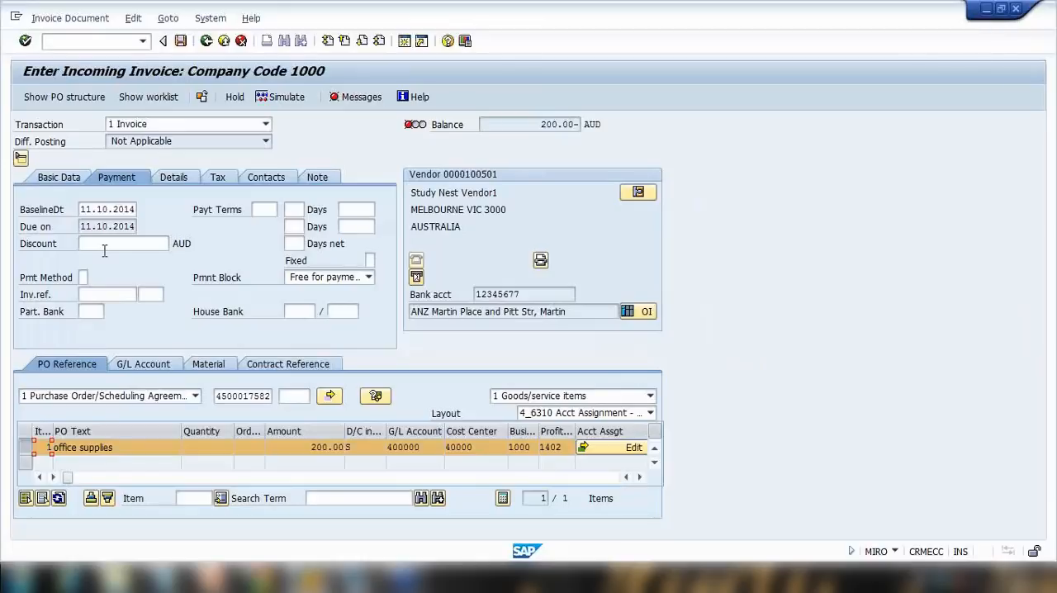
click(165, 578)
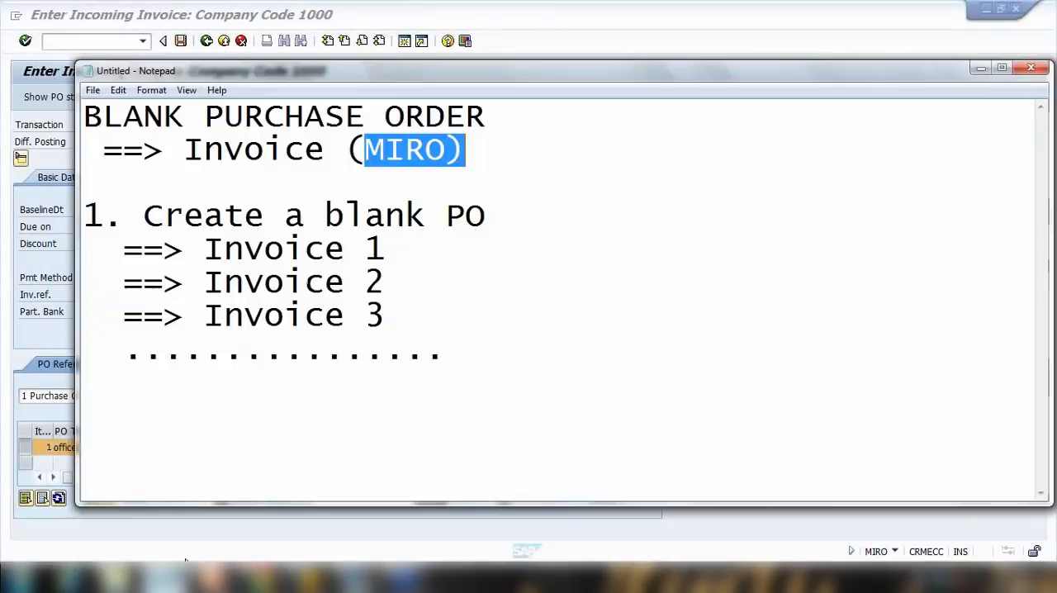
drag(225, 150, 509, 169)
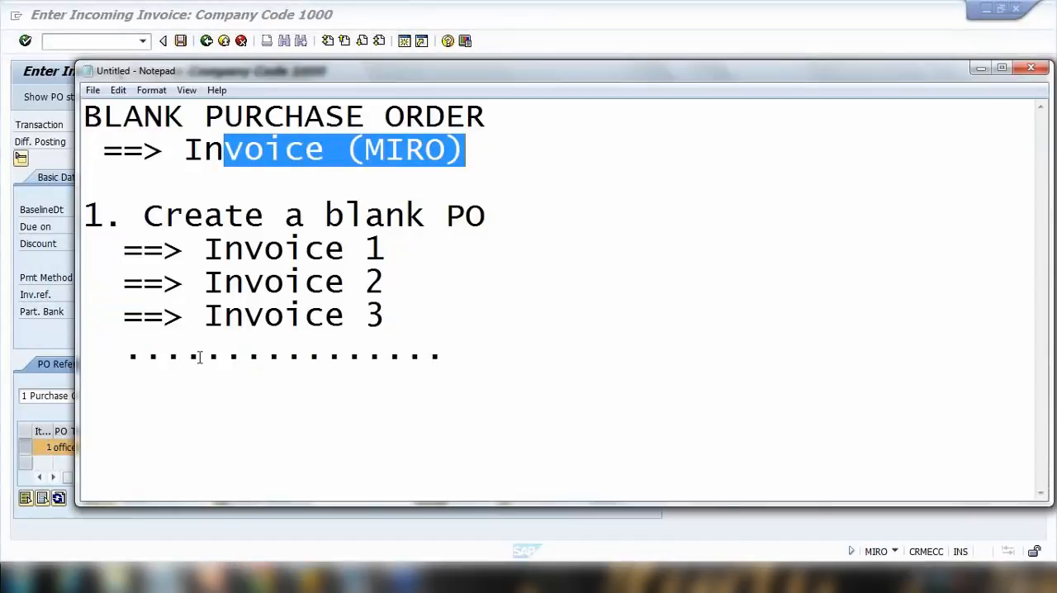
click(14, 293)
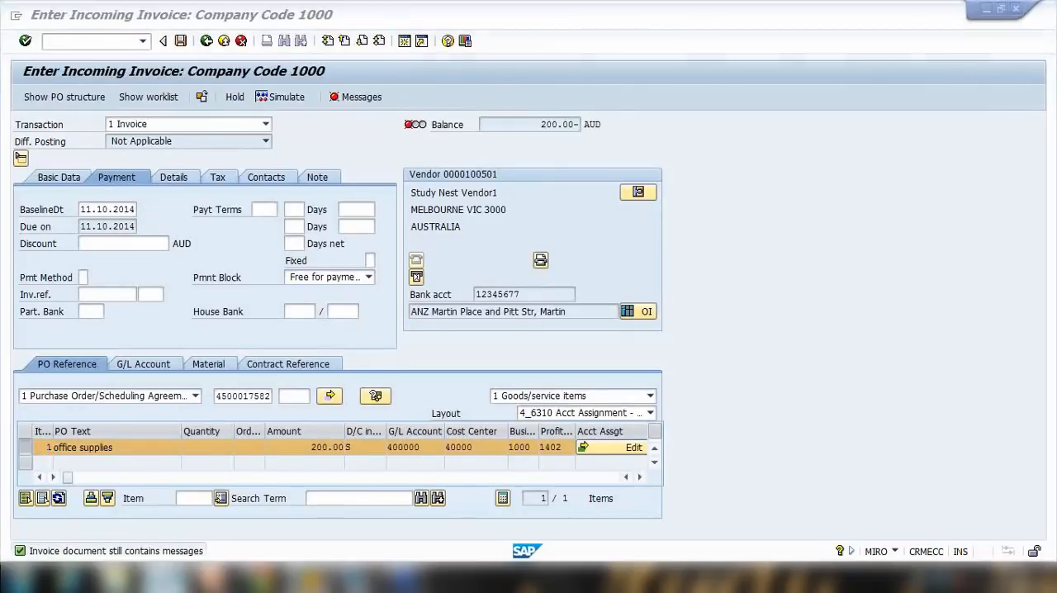
click(165, 578)
click(307, 199)
drag(203, 149, 491, 167)
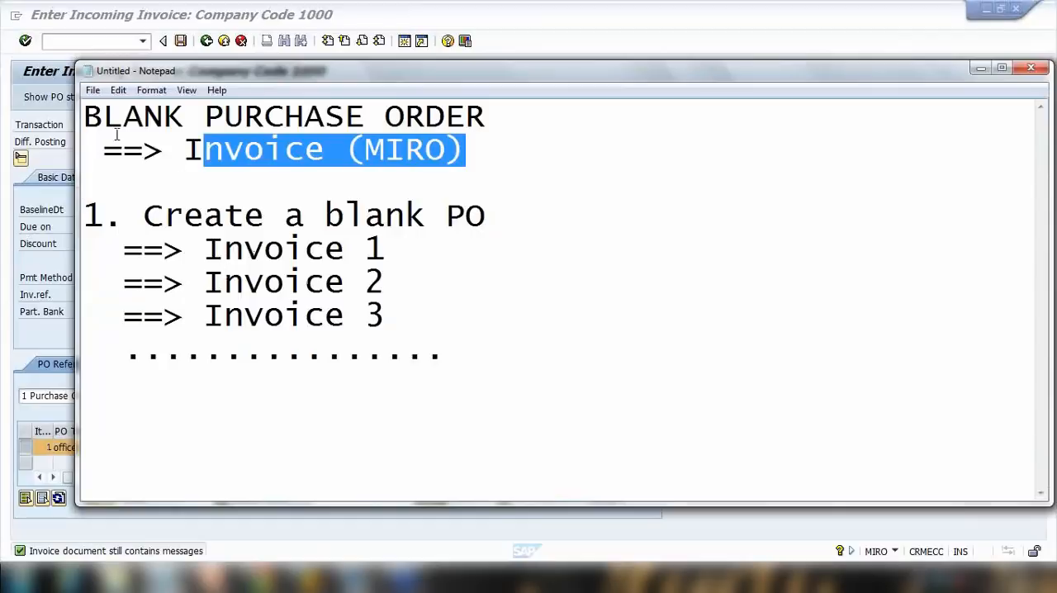
drag(91, 117, 470, 121)
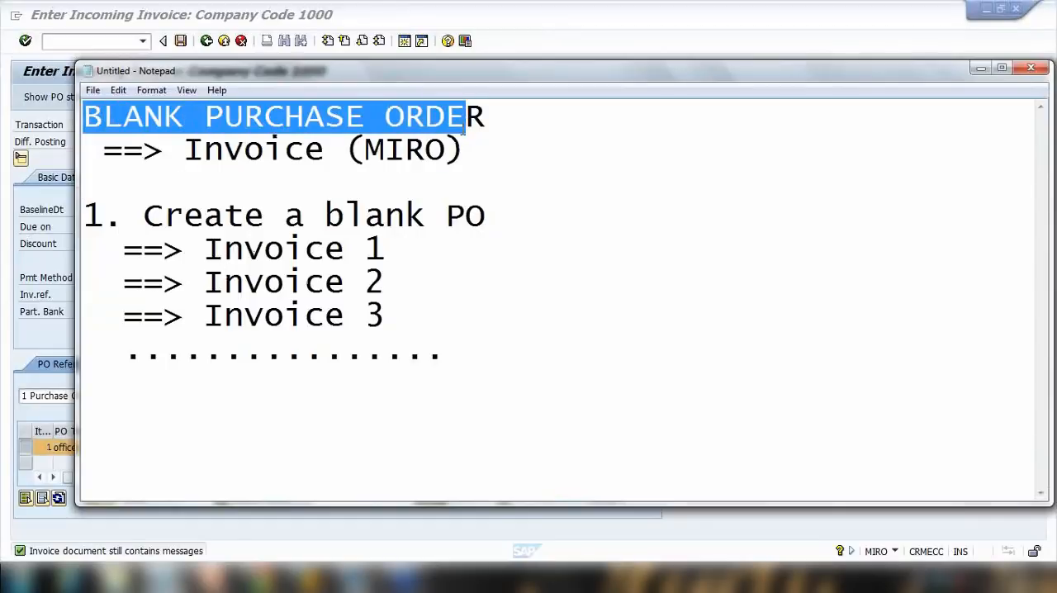
drag(205, 150, 466, 185)
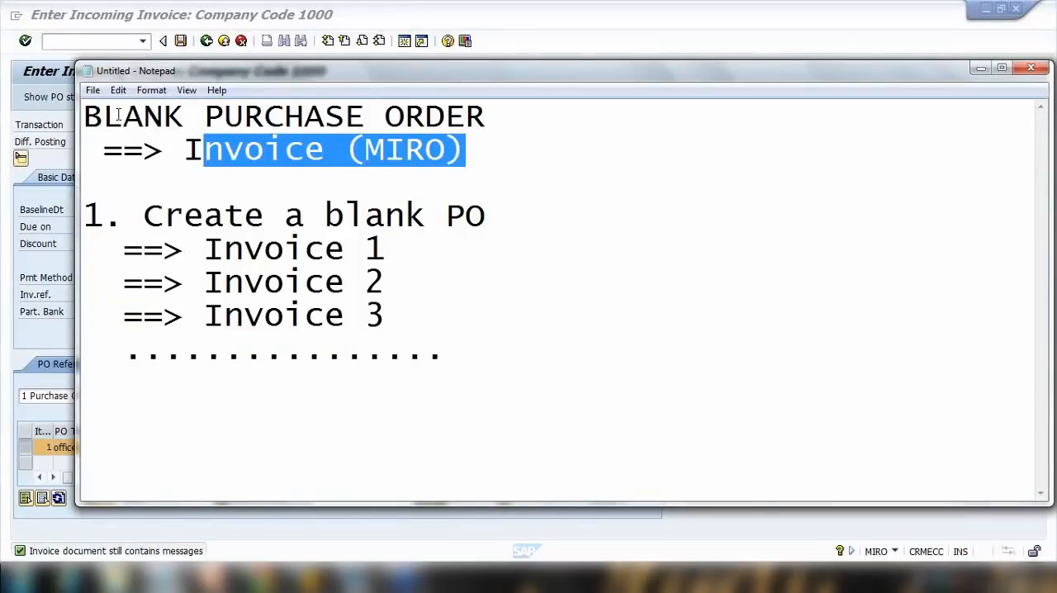
drag(103, 117, 460, 120)
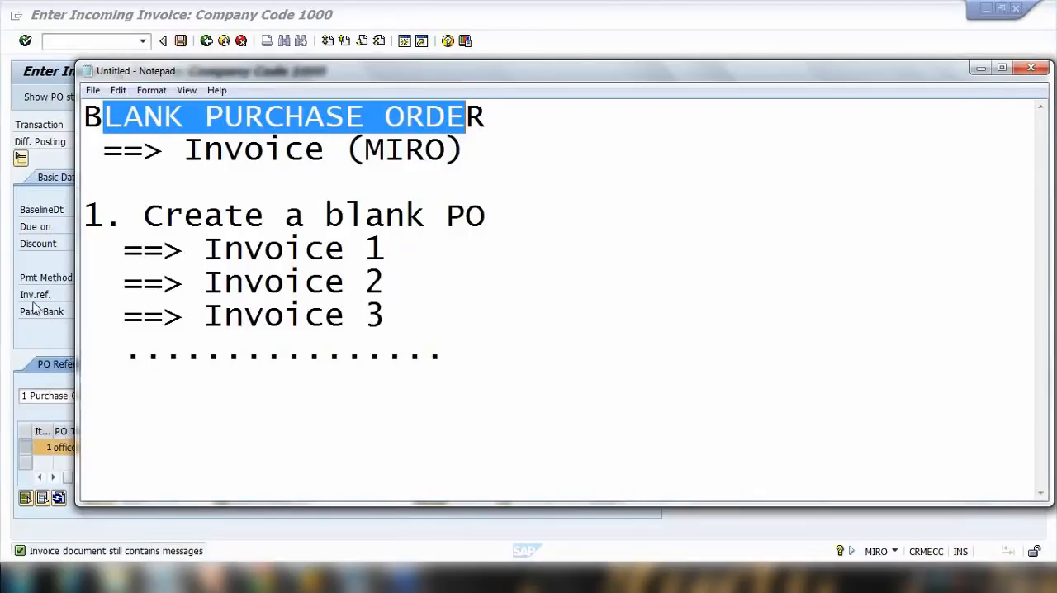
click(62, 307)
Start transaction ME22N to change a purchase order.
click(92, 45)
text(/nme22n)
key(Return)
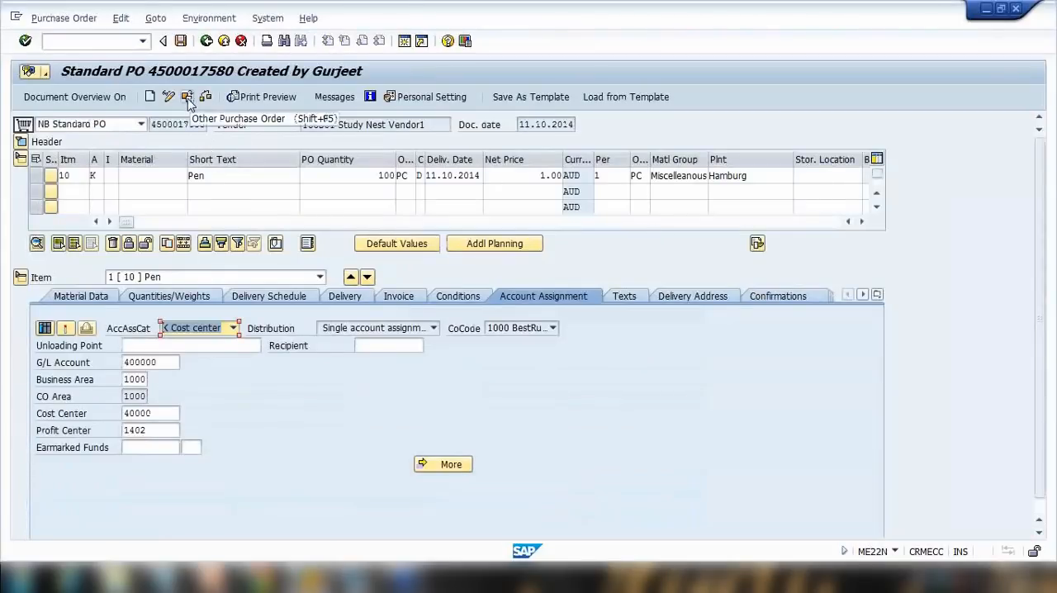
click(188, 99)
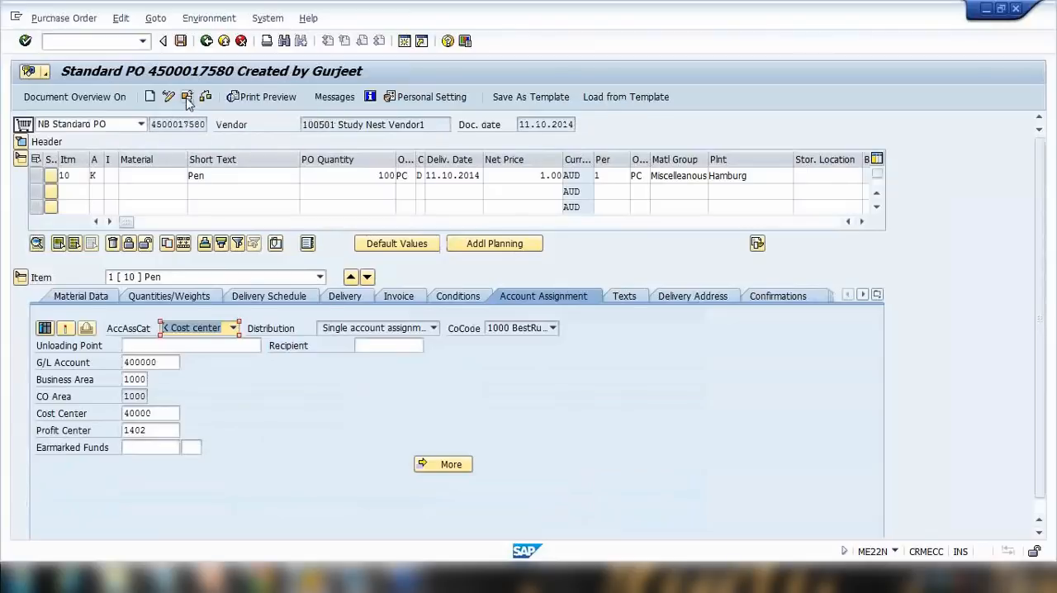
drag(188, 166, 260, 173)
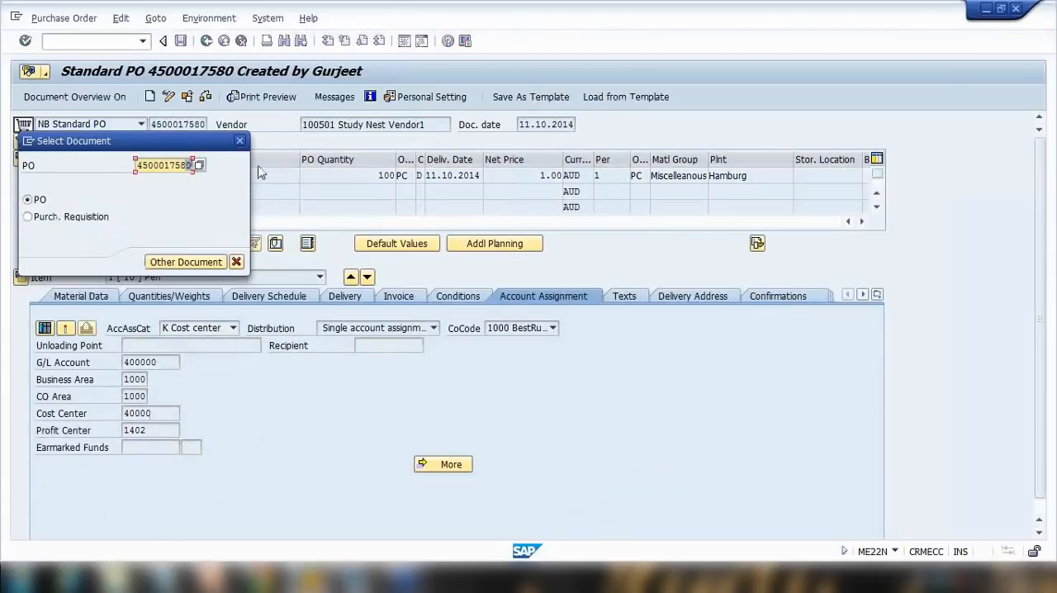
text(1)
click(161, 169)
key(Return)
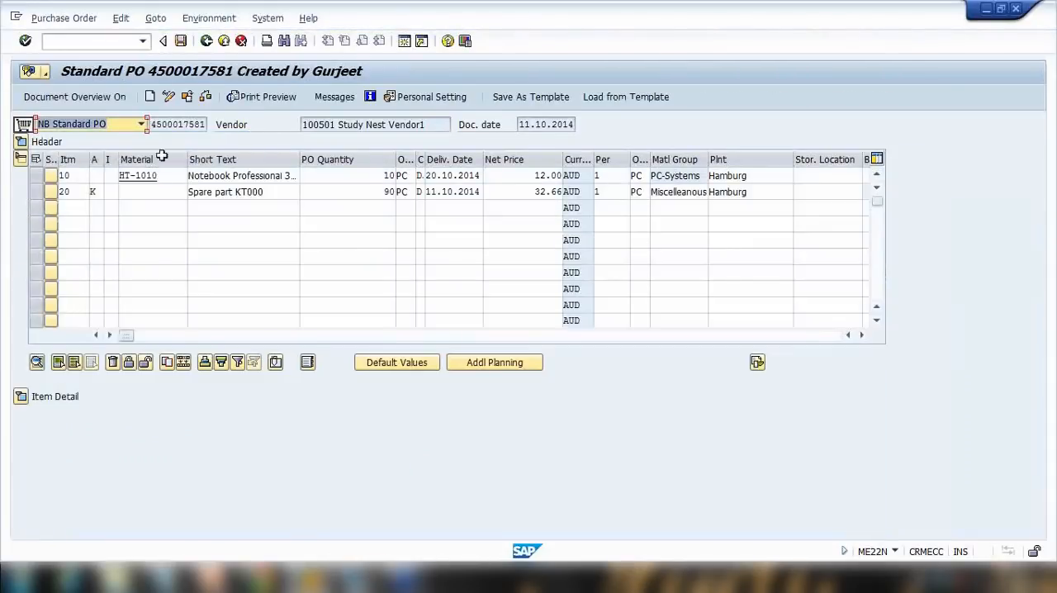
click(188, 98)
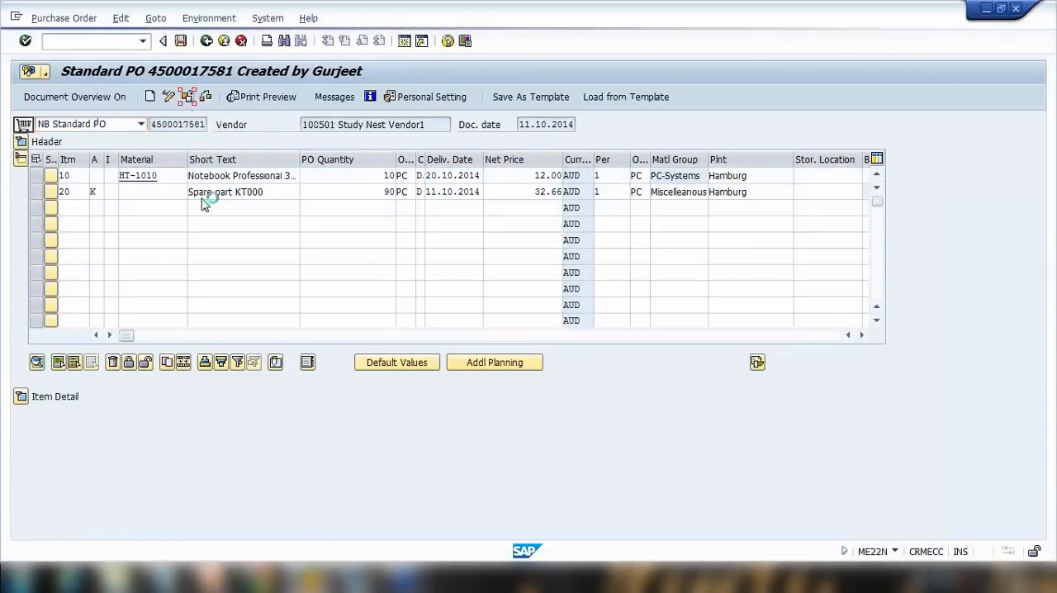
click(191, 166)
key(BackSpace)
text(2)
click(166, 261)
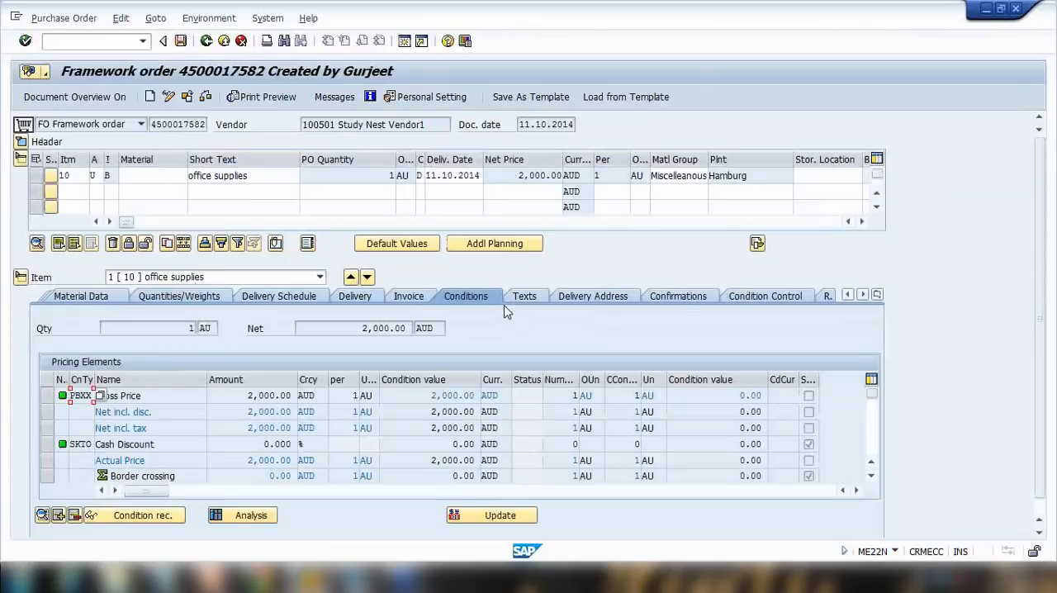
click(409, 301)
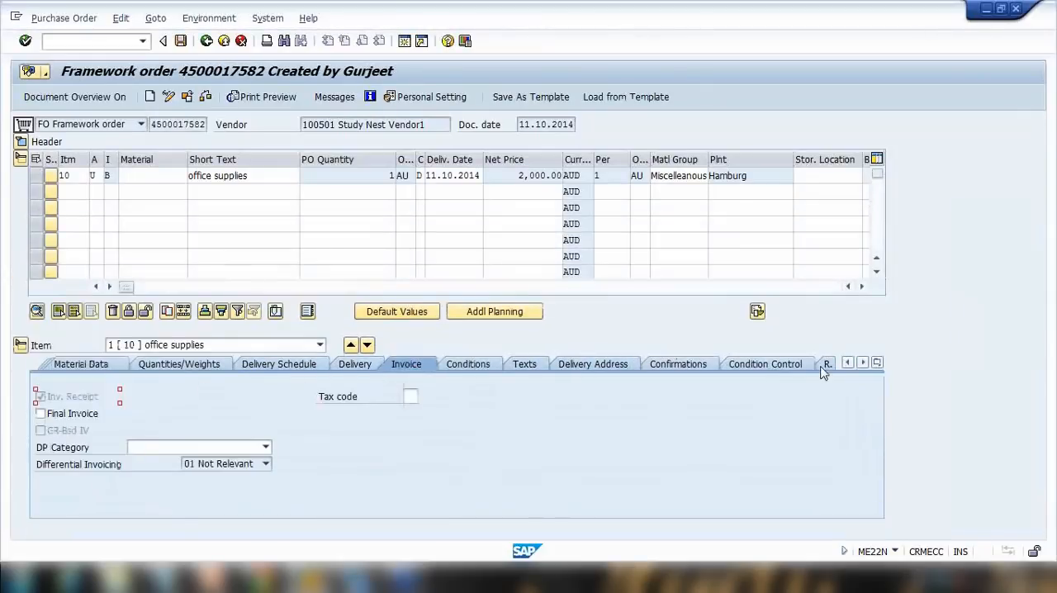
click(878, 363)
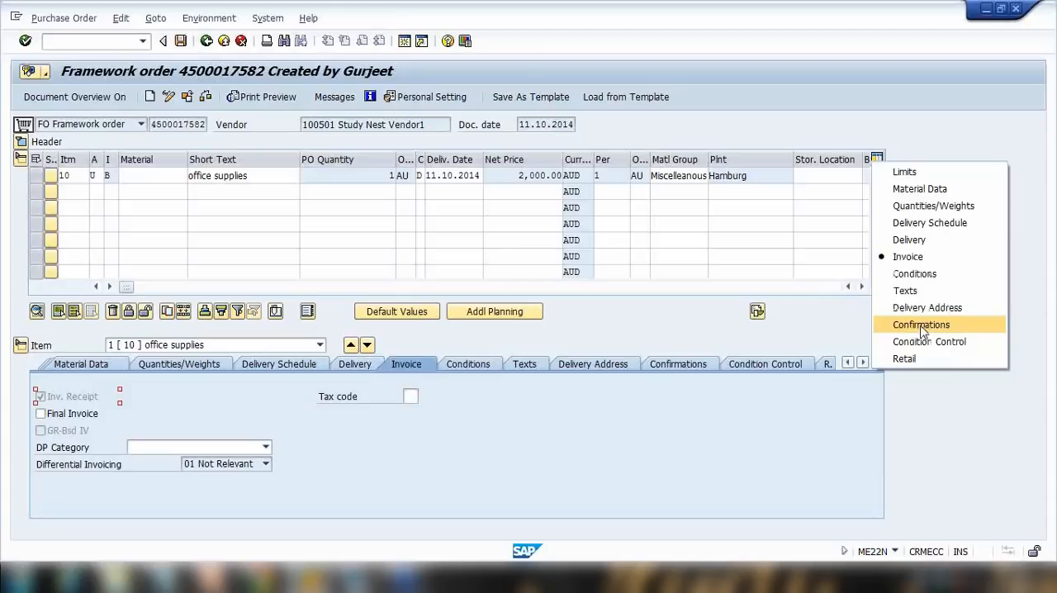
click(926, 174)
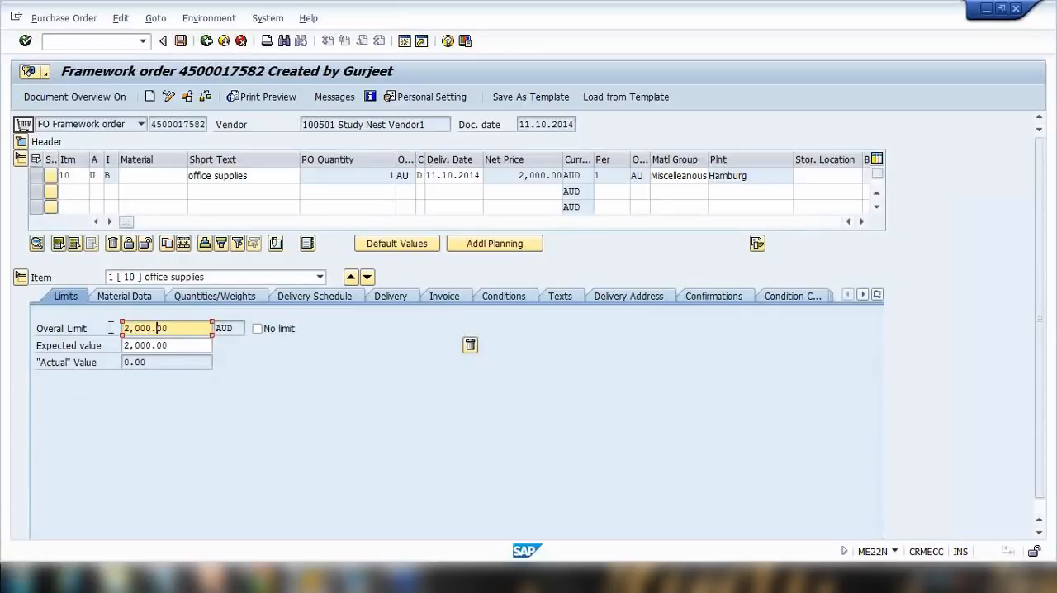
Add $200 to the Invoice 1 line and $500 to the Invoice 2 line in the notes.
click(163, 578)
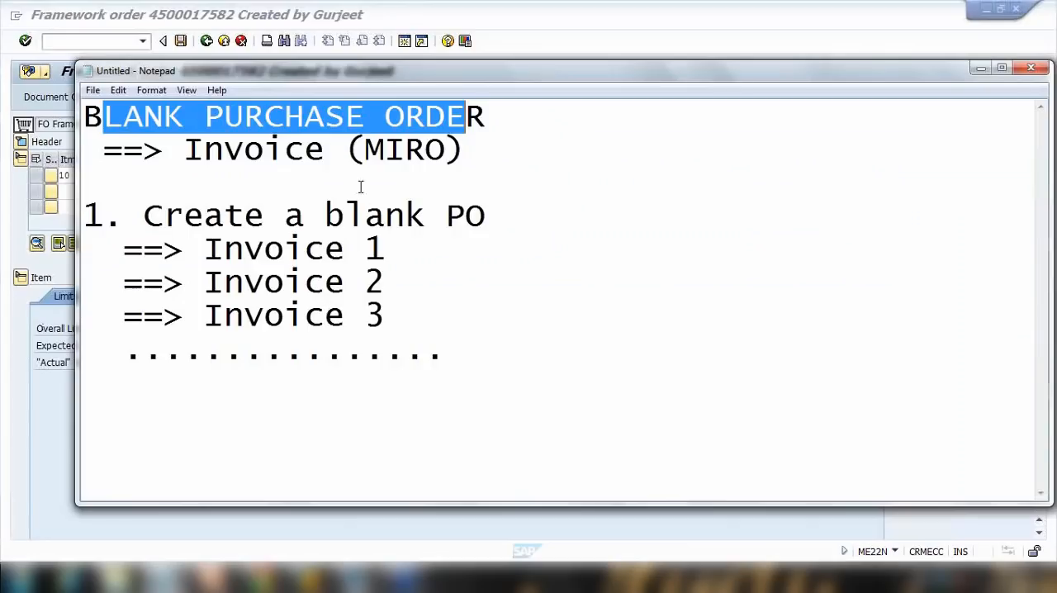
drag(224, 119, 380, 122)
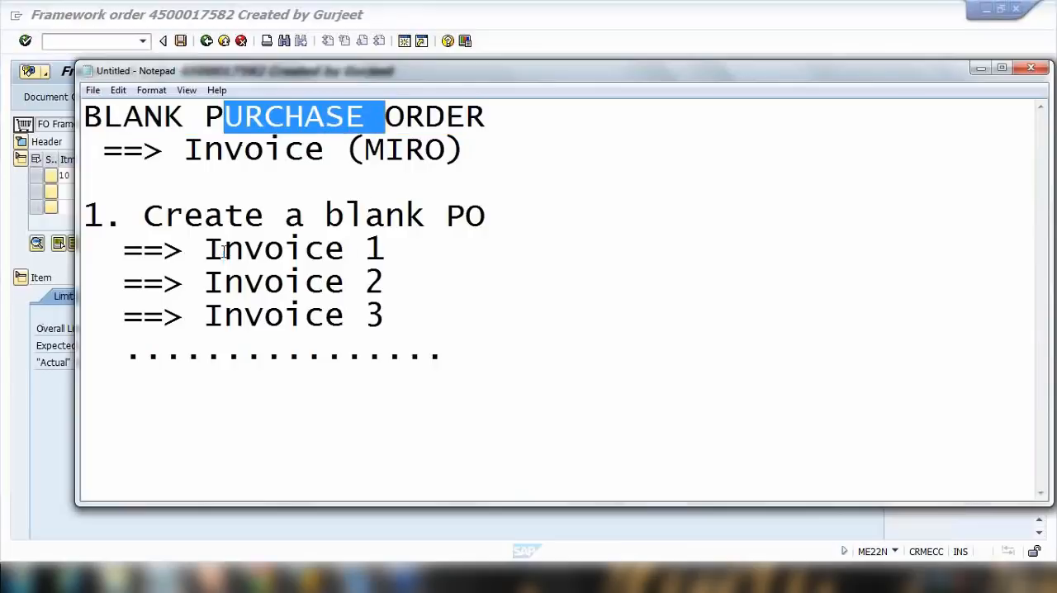
drag(223, 253, 413, 250)
click(409, 247)
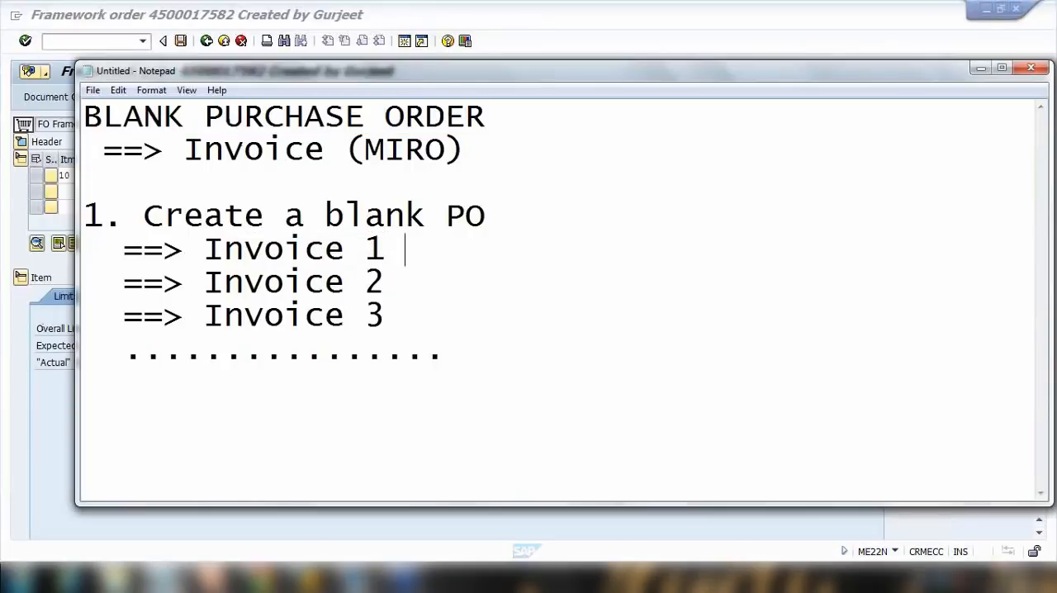
text($200)
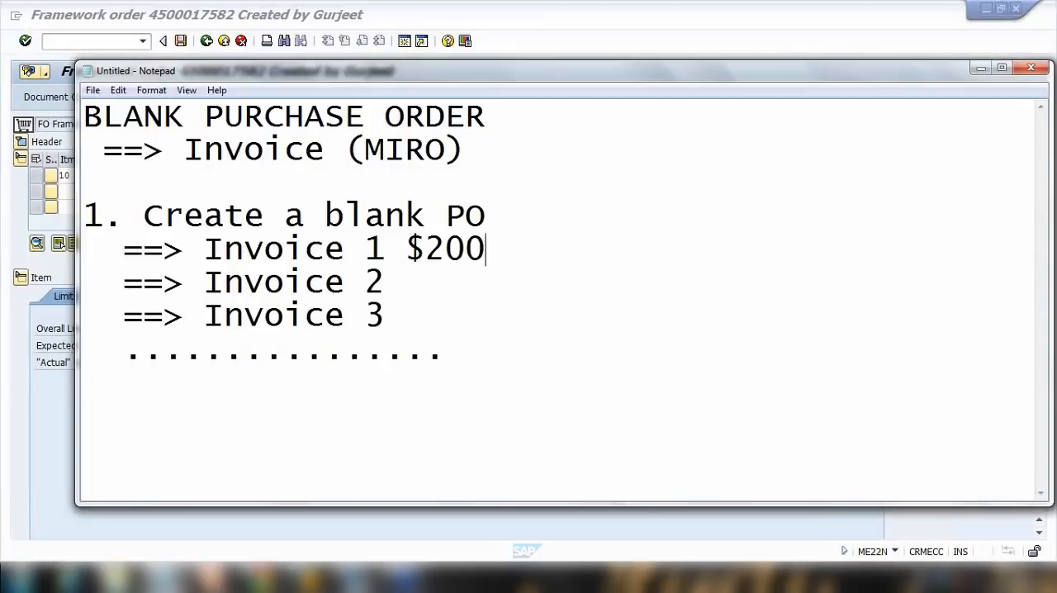
click(404, 282)
text($500)
click(416, 322)
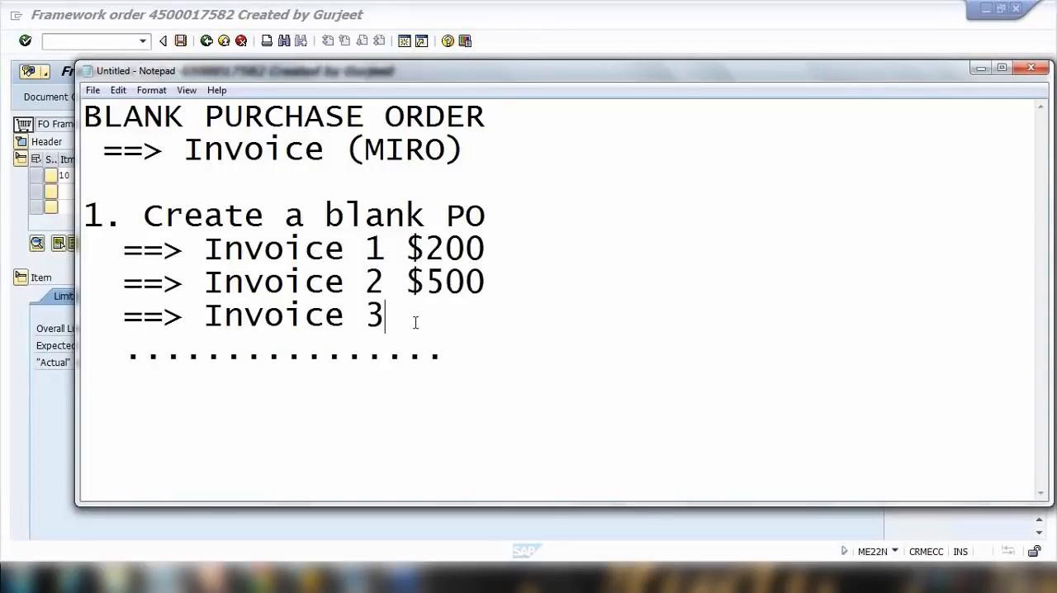
Add a row of dots after the Invoice 3 line in the notes.
text(.........)
drag(464, 259, 505, 272)
click(43, 375)
drag(183, 332, 35, 328)
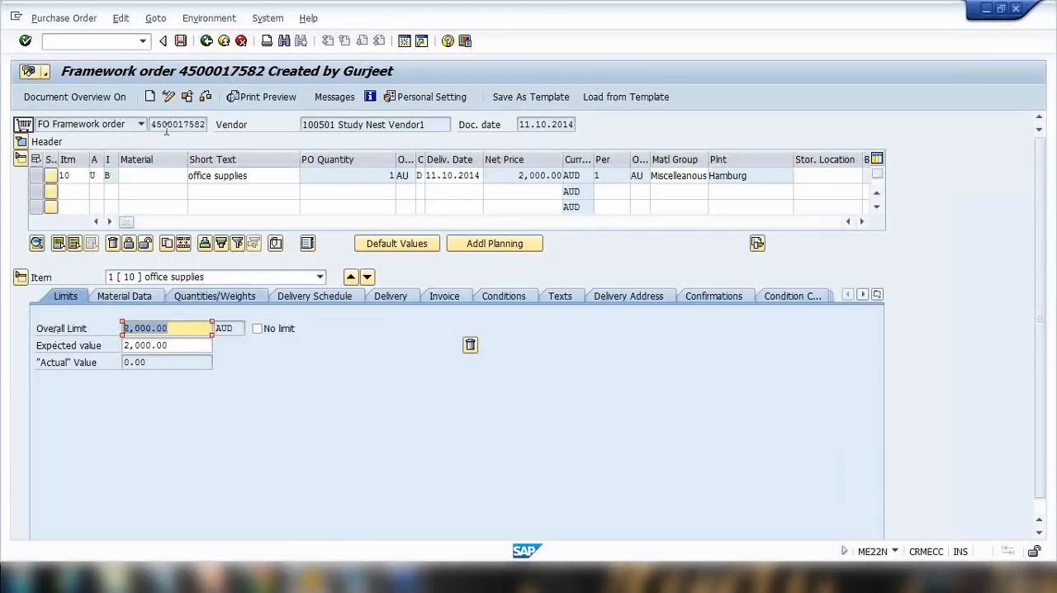
drag(152, 124, 185, 125)
drag(181, 327, 50, 320)
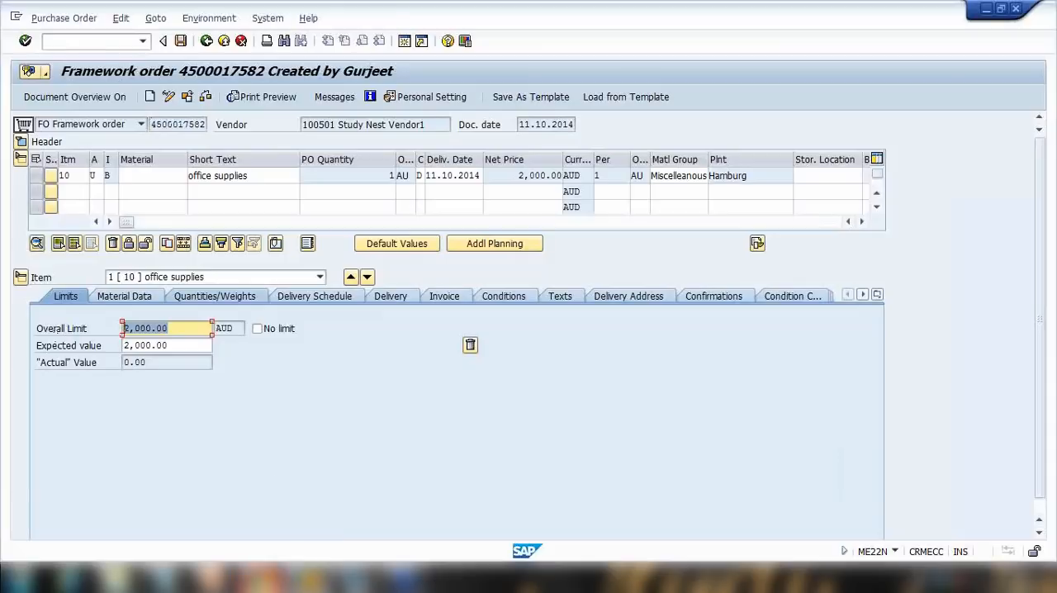
click(165, 579)
click(348, 319)
drag(274, 260, 401, 250)
drag(304, 316, 485, 316)
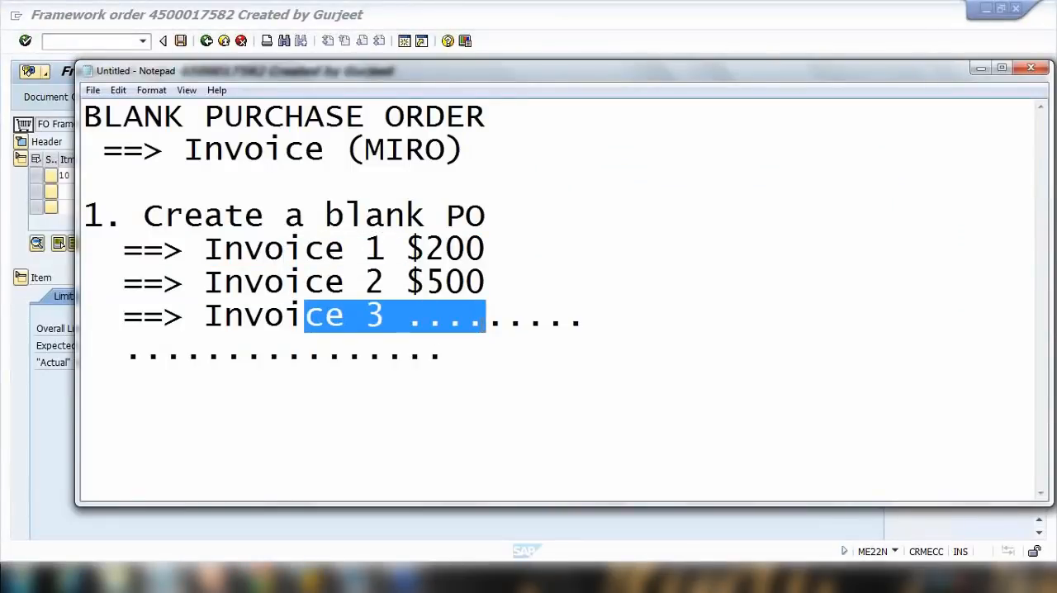
drag(302, 247, 421, 316)
click(506, 570)
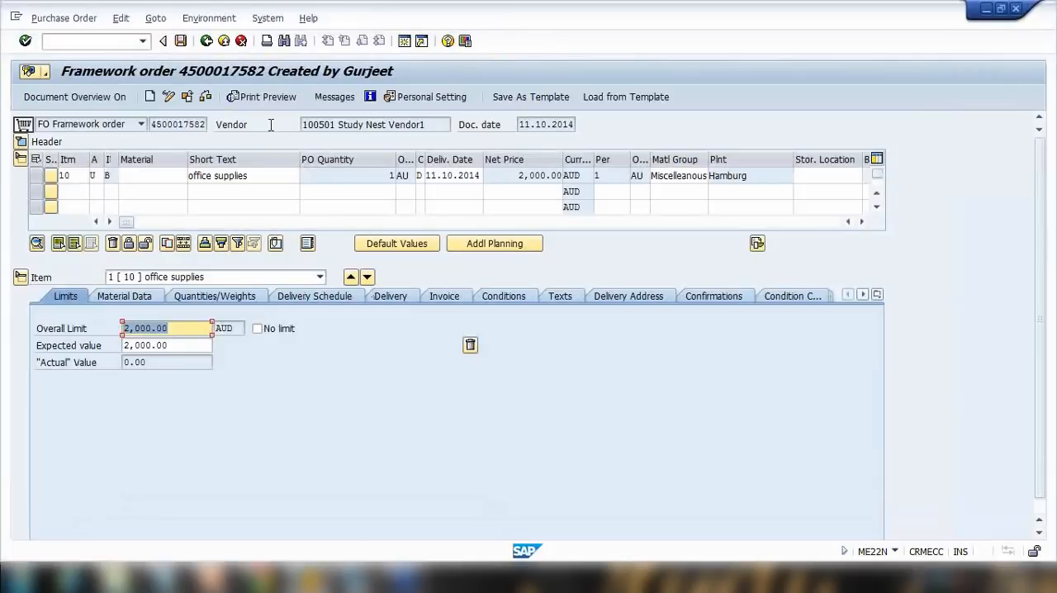
click(186, 97)
key(BackSpace)
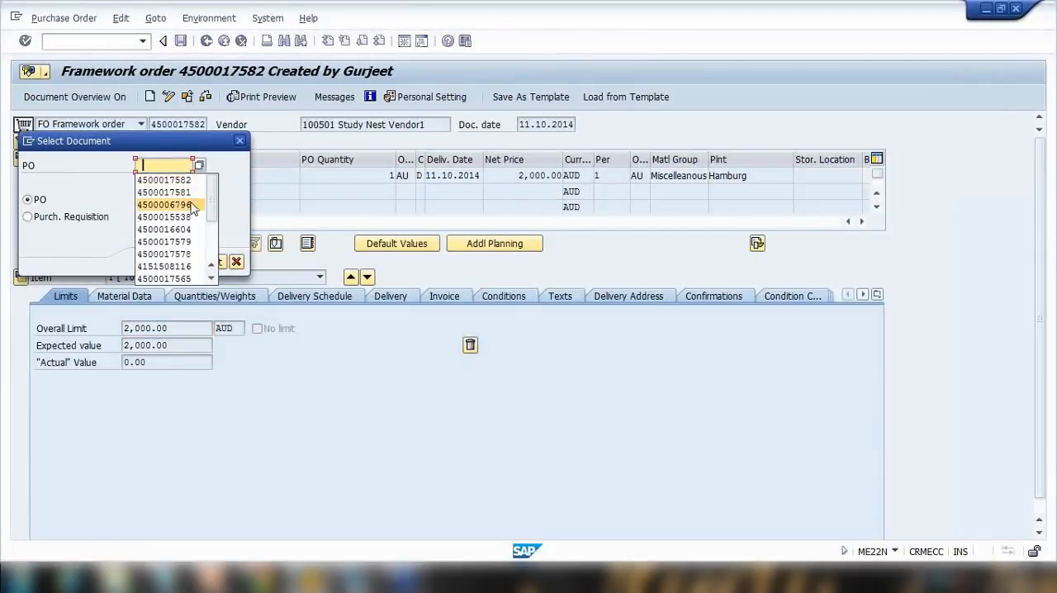
click(166, 204)
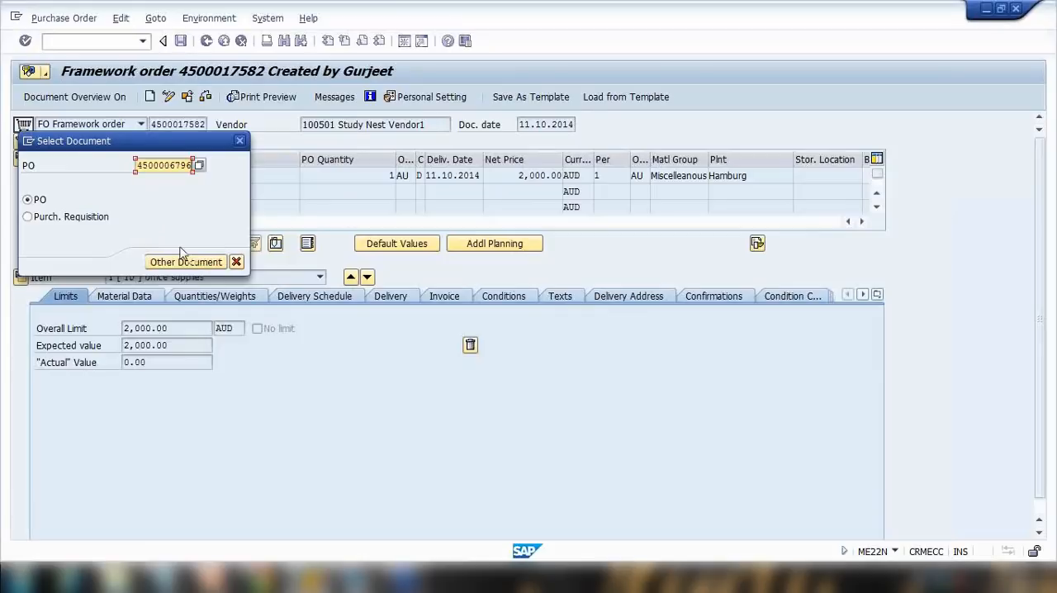
click(186, 262)
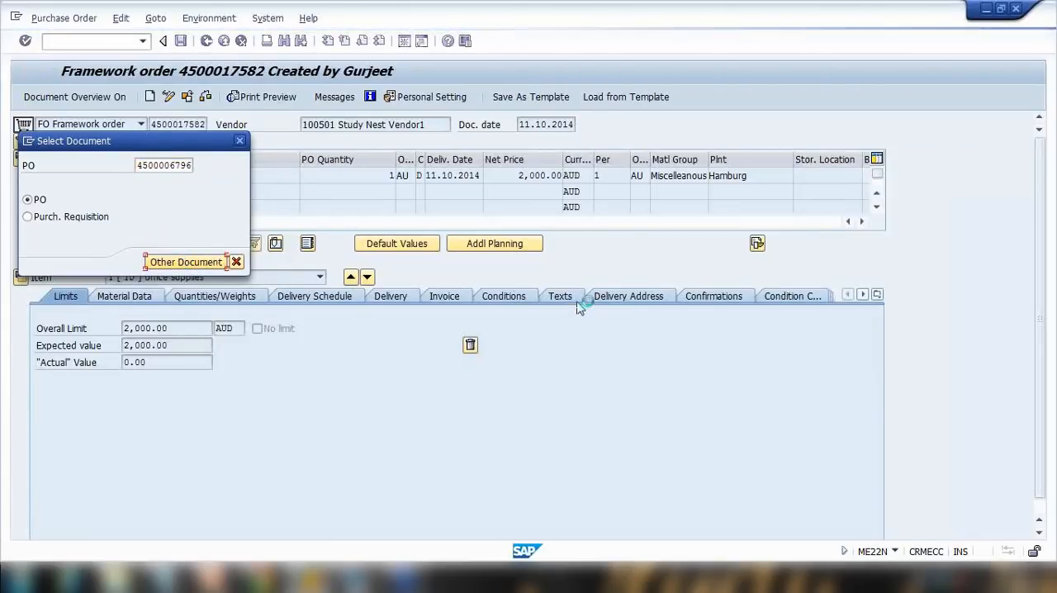
click(20, 396)
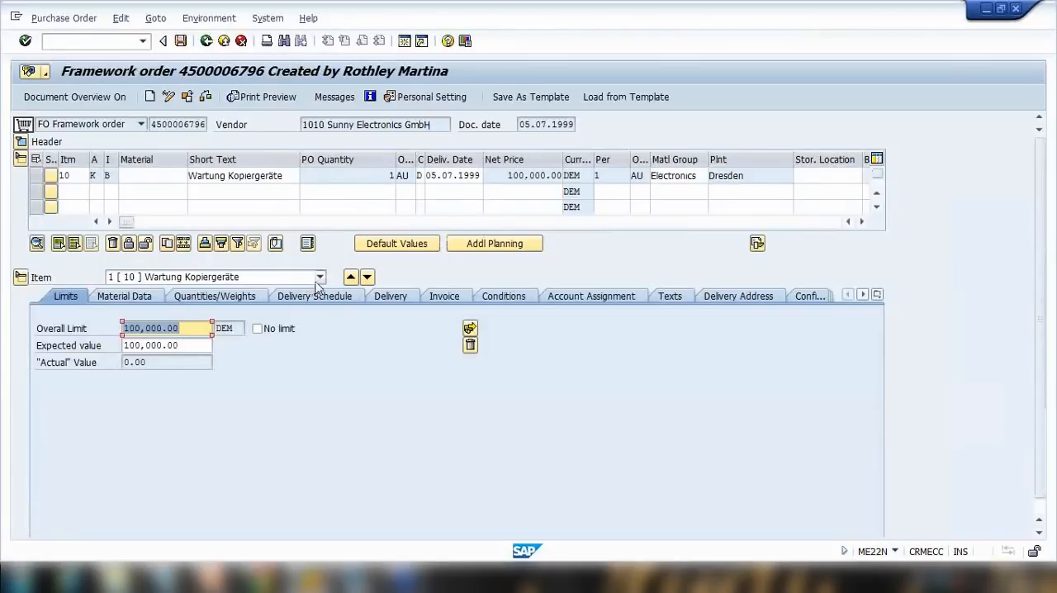
click(185, 97)
key(BackSpace)
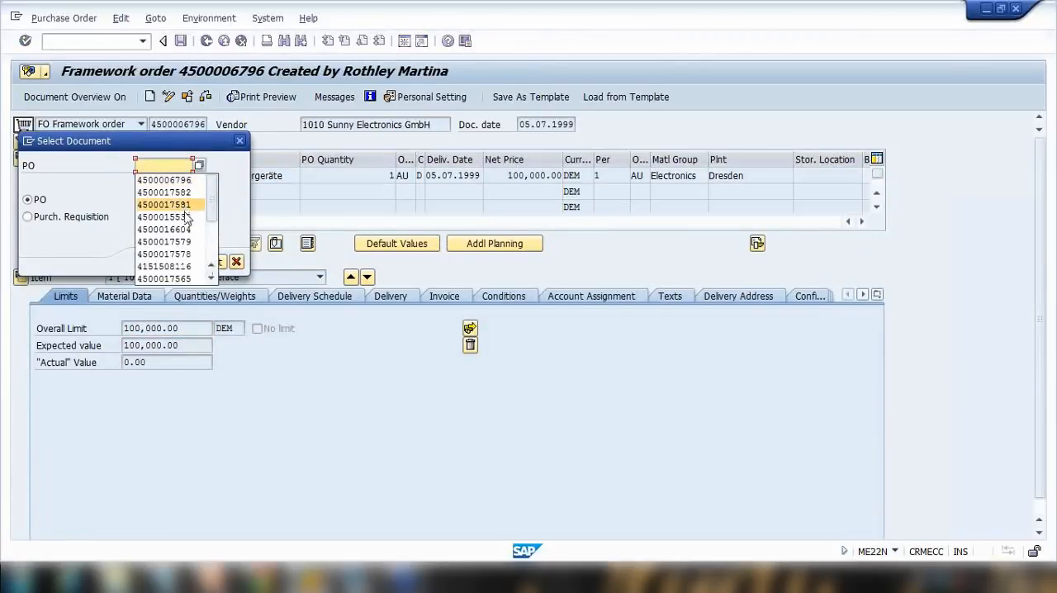
click(187, 207)
click(180, 262)
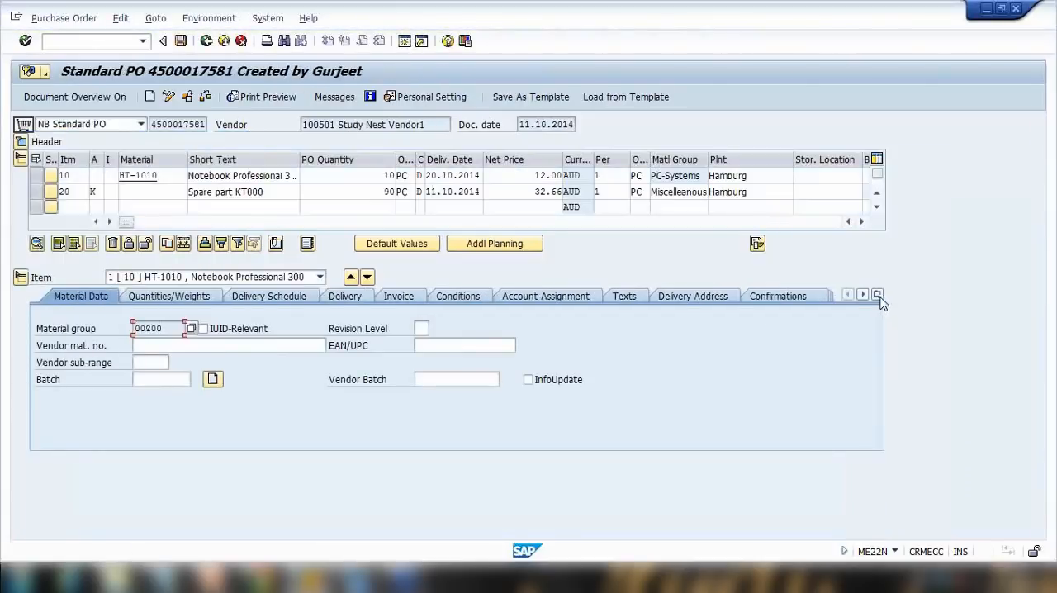
click(877, 295)
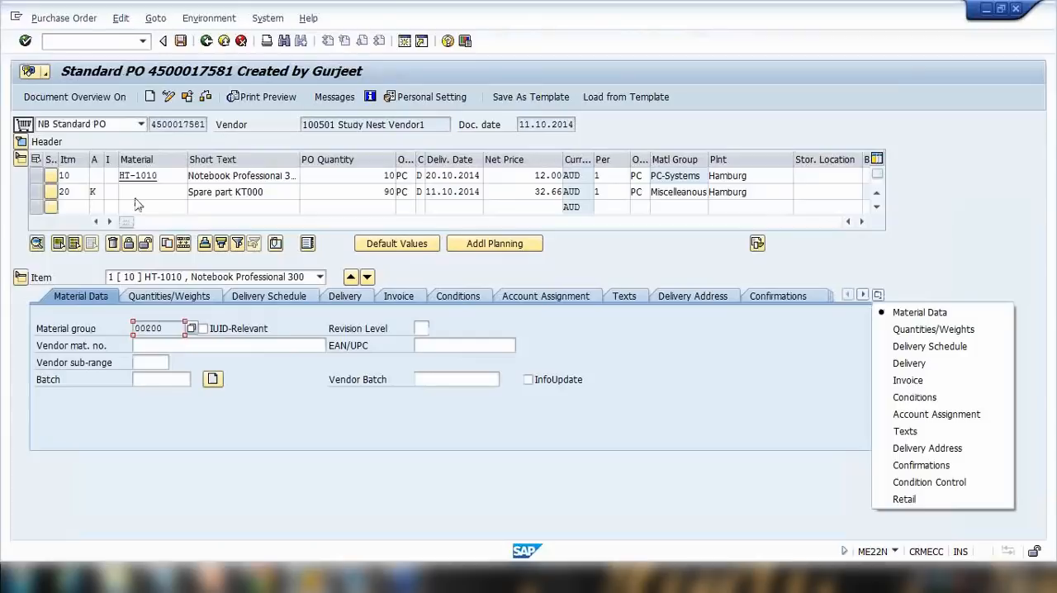
click(188, 97)
key(BackSpace)
click(186, 241)
click(187, 262)
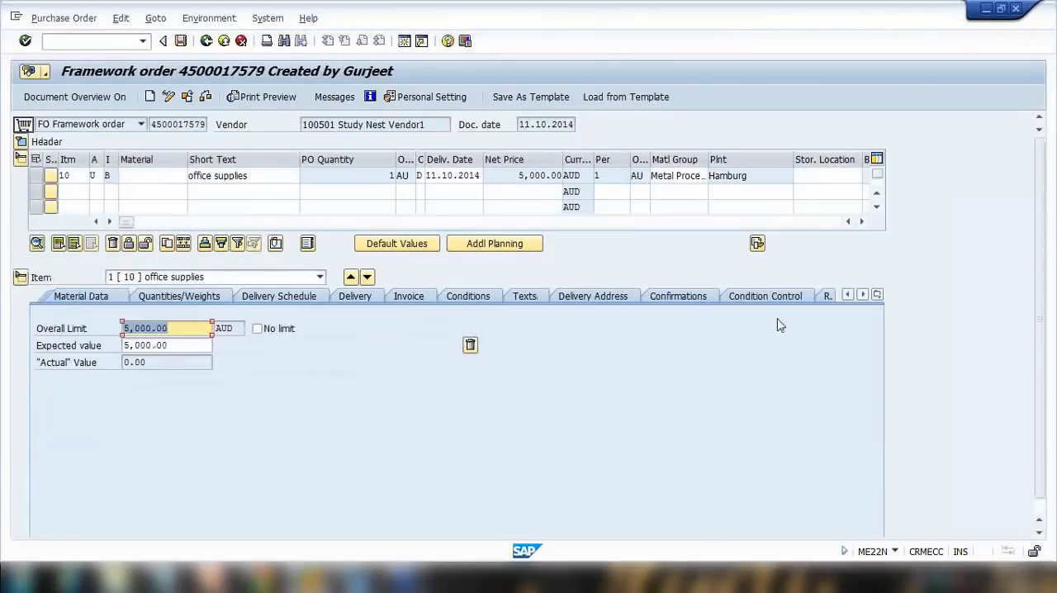
click(876, 295)
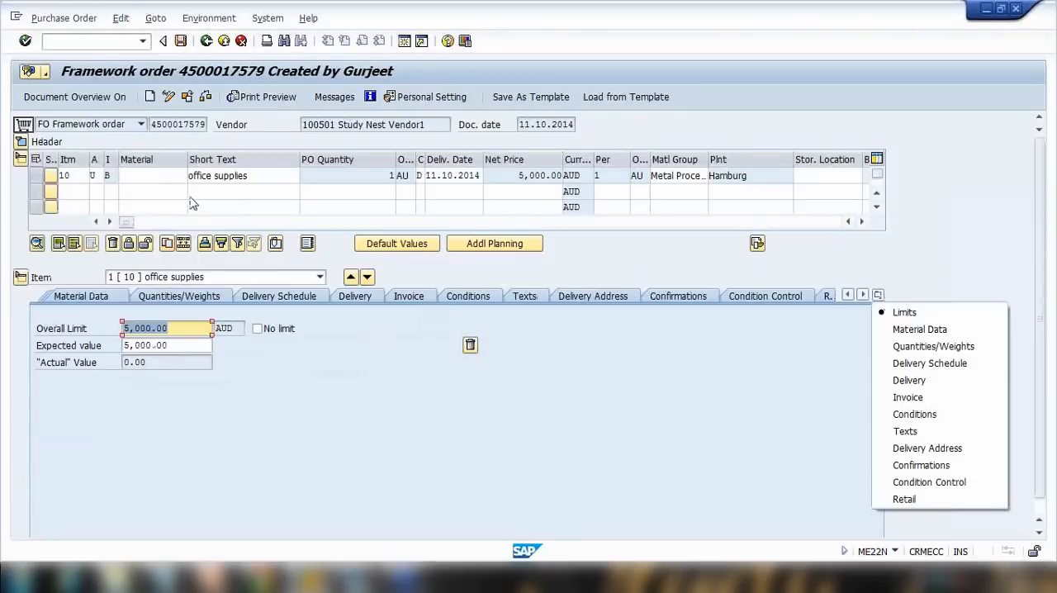
click(200, 159)
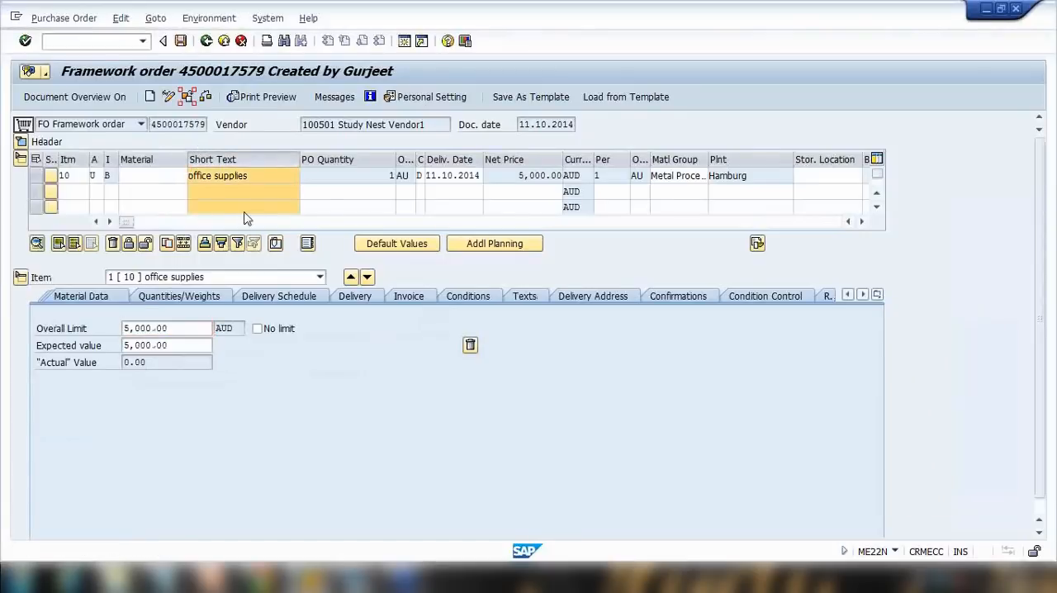
key(shift+F5)
drag(175, 165, 213, 171)
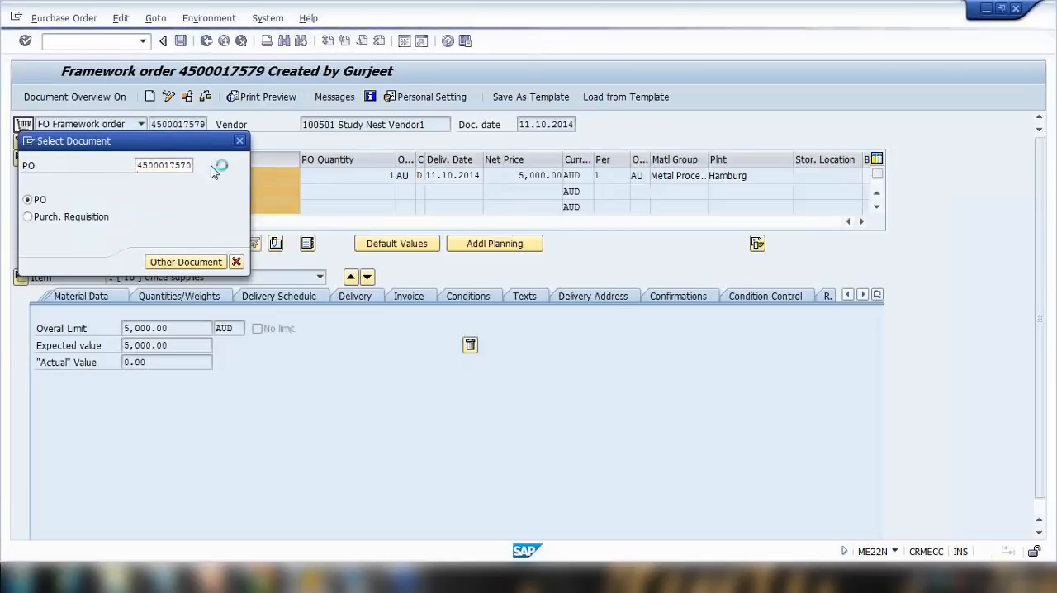
key(Return)
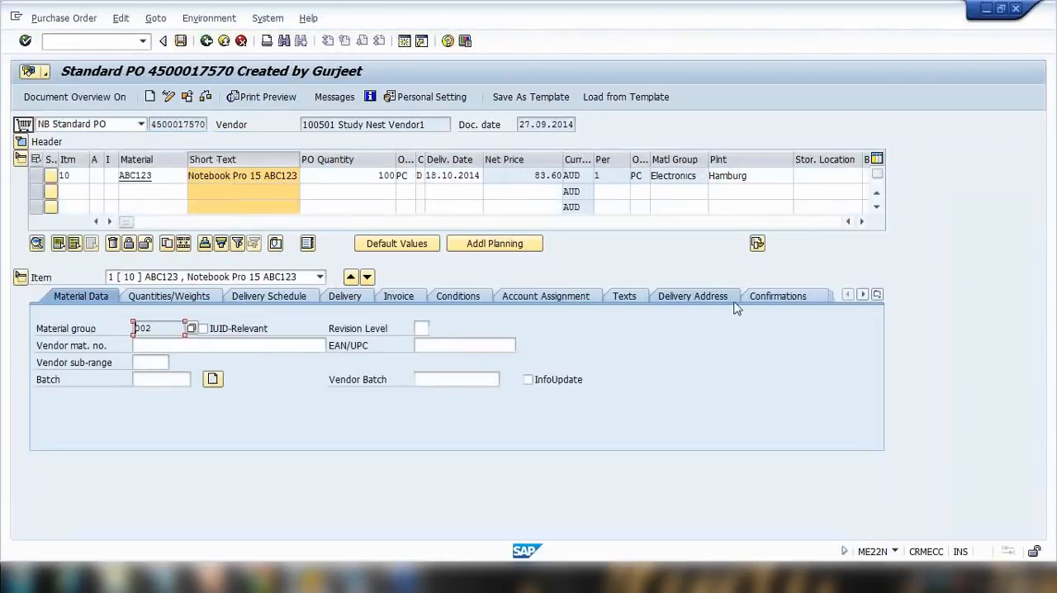
click(877, 294)
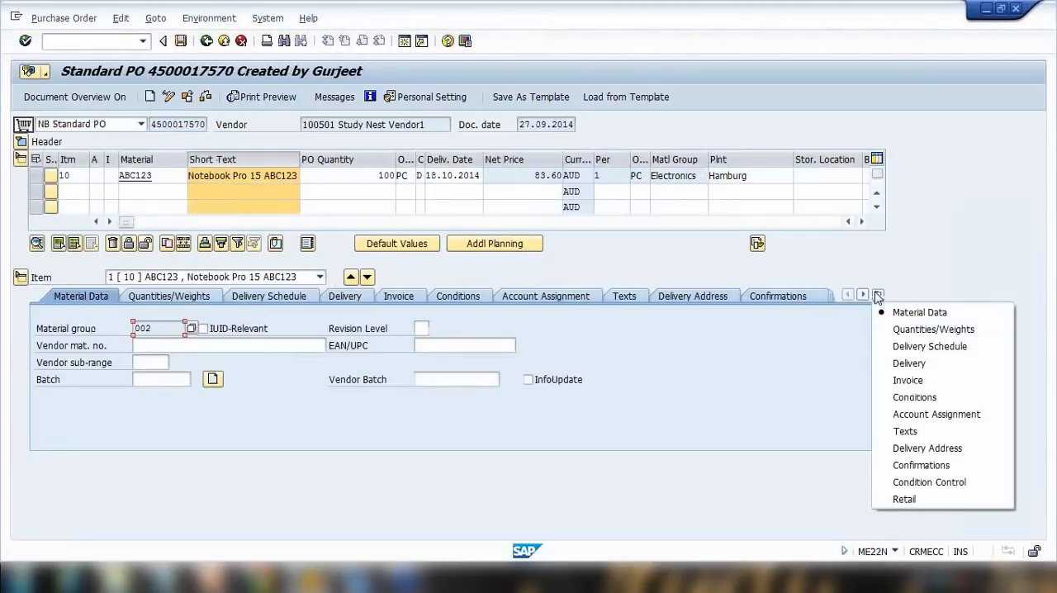
click(206, 96)
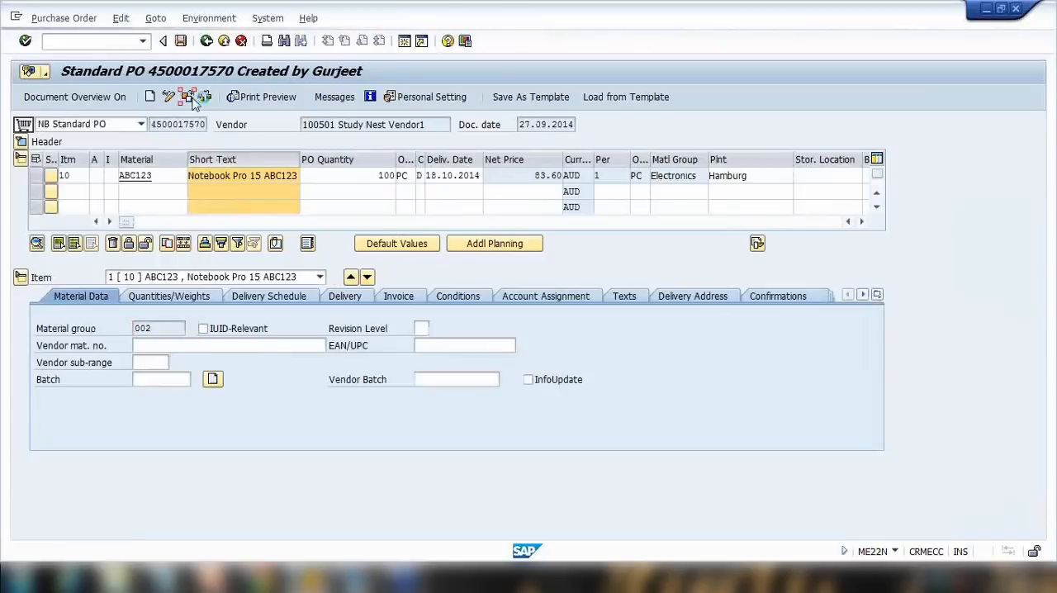
click(188, 165)
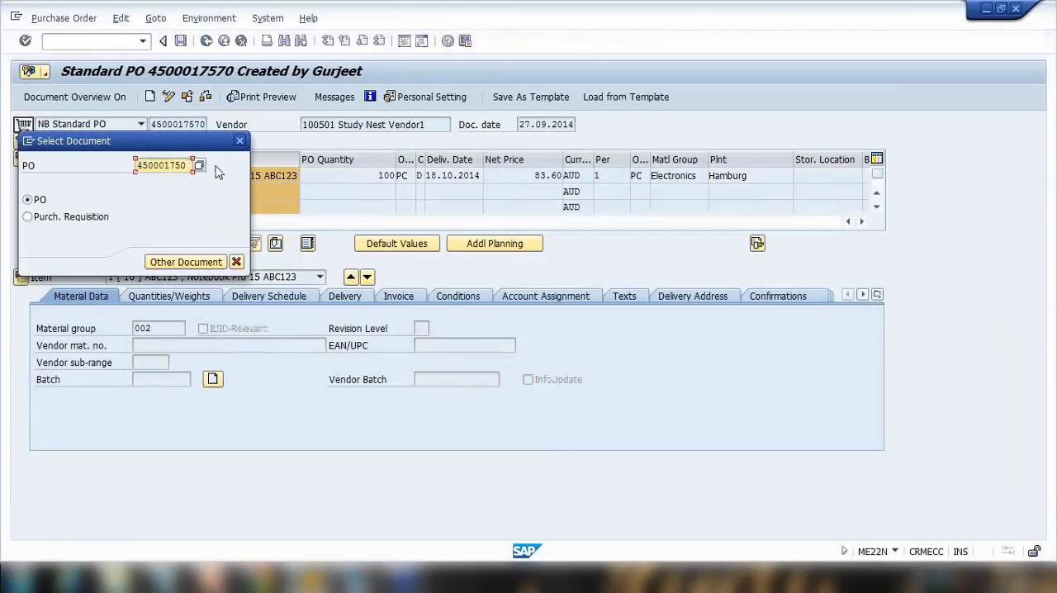
text(69)
key(Return)
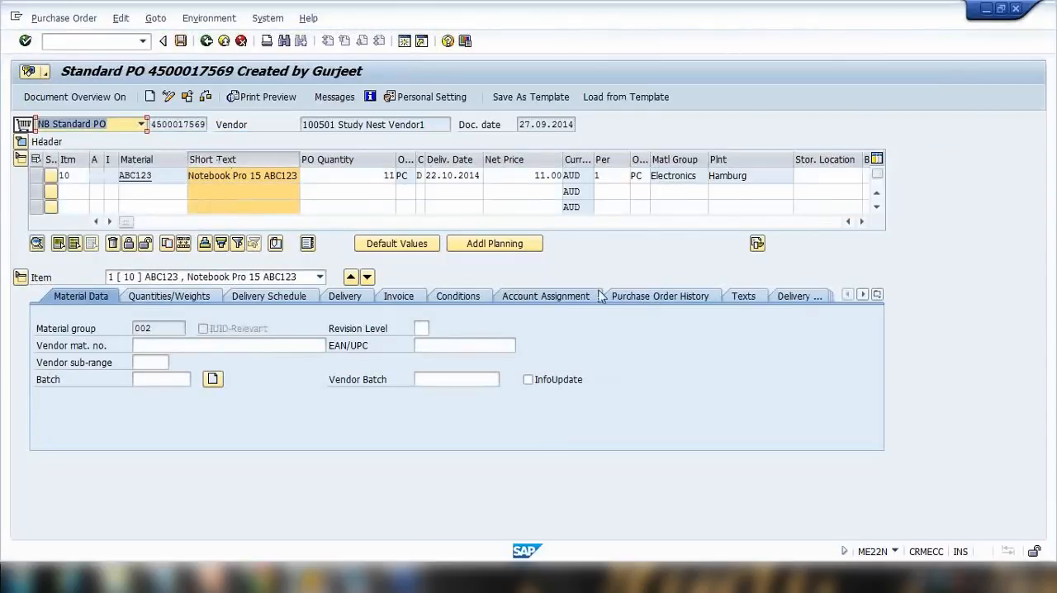
click(644, 299)
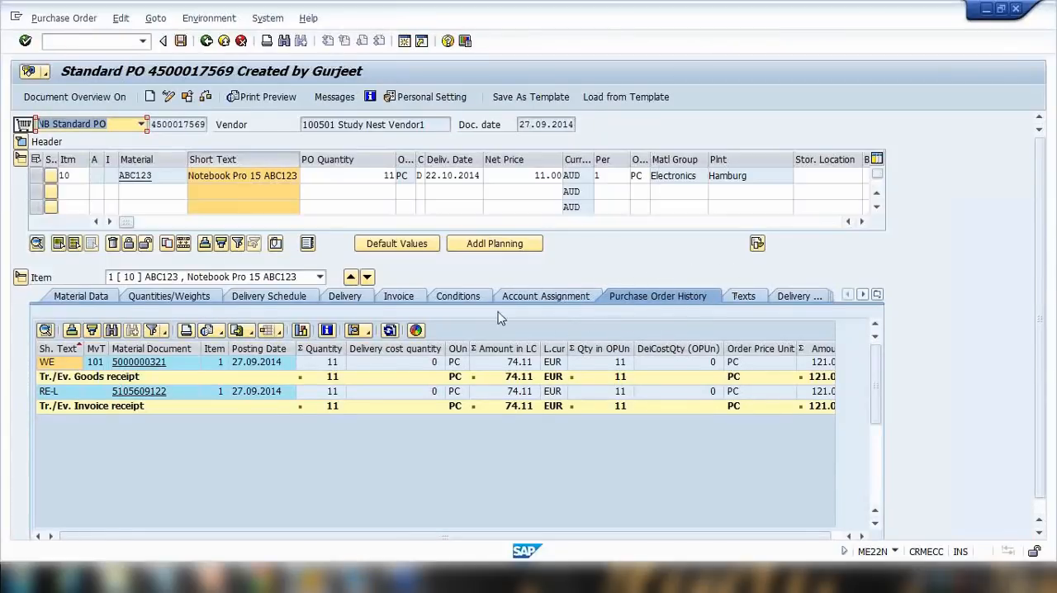
Present the Blanket Purchase Order slide as a slideshow and advance through the following slides.
click(218, 577)
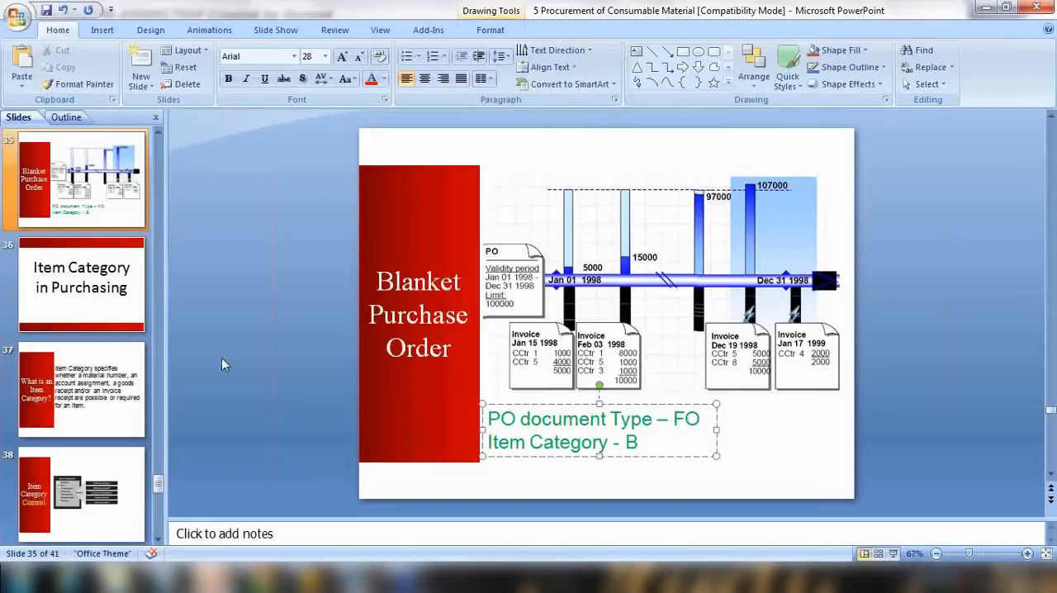
click(893, 553)
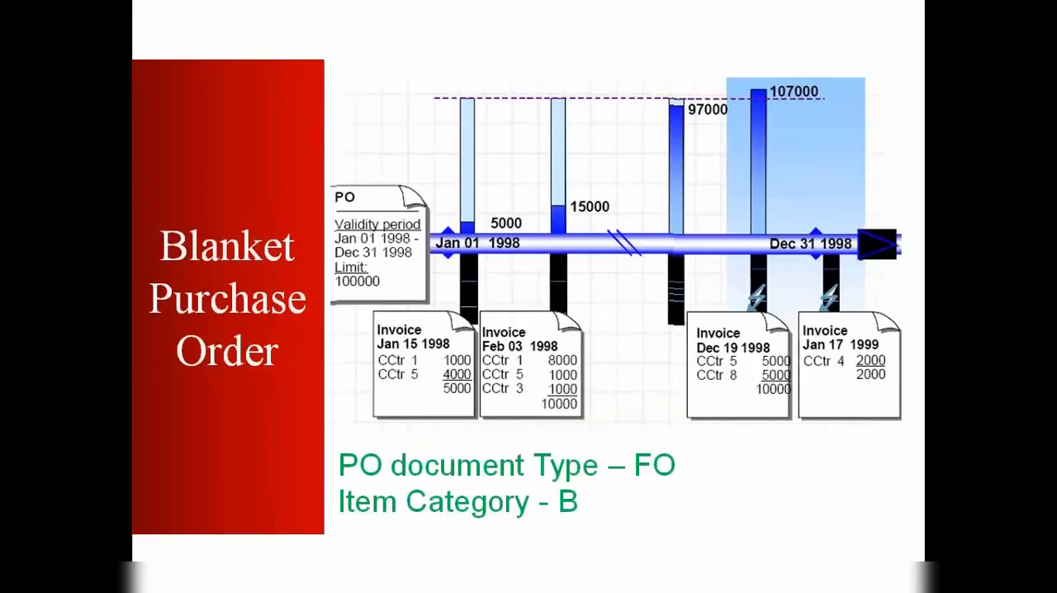
key(Right)
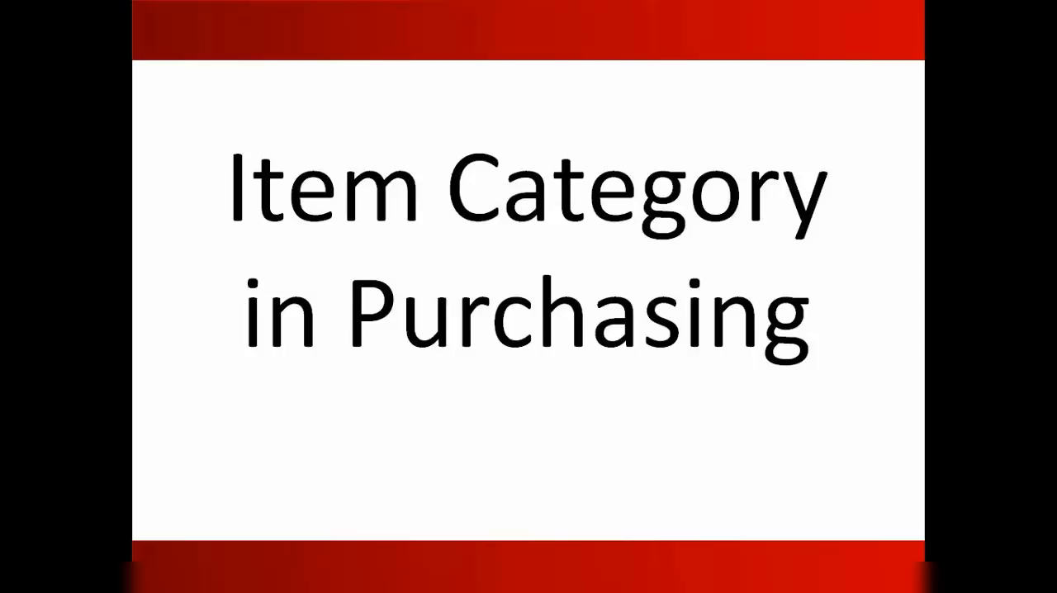
key(Right)
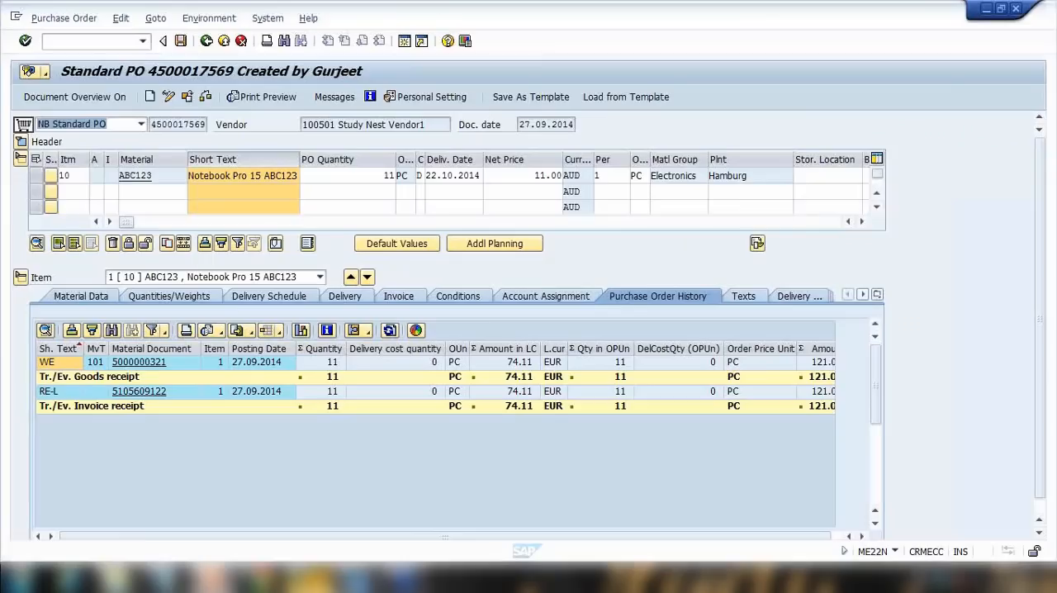
click(116, 43)
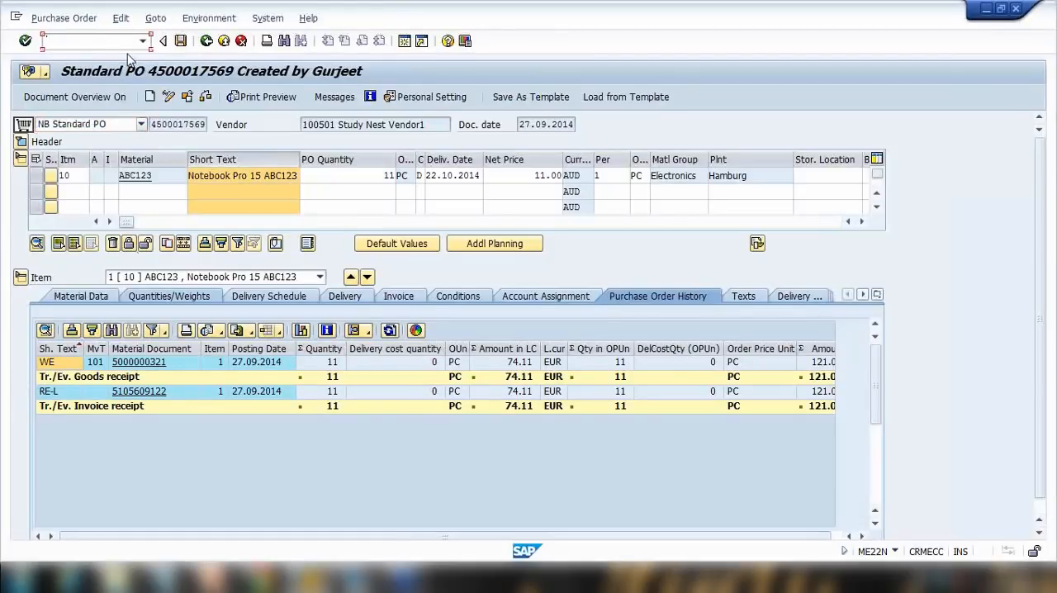
click(186, 96)
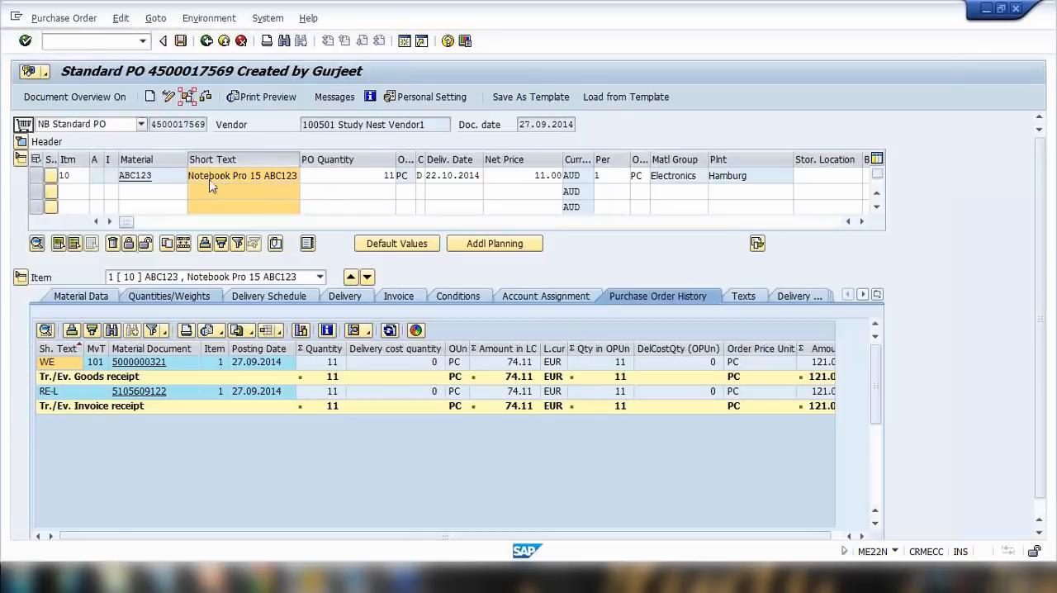
drag(180, 167, 232, 170)
text(80)
key(Return)
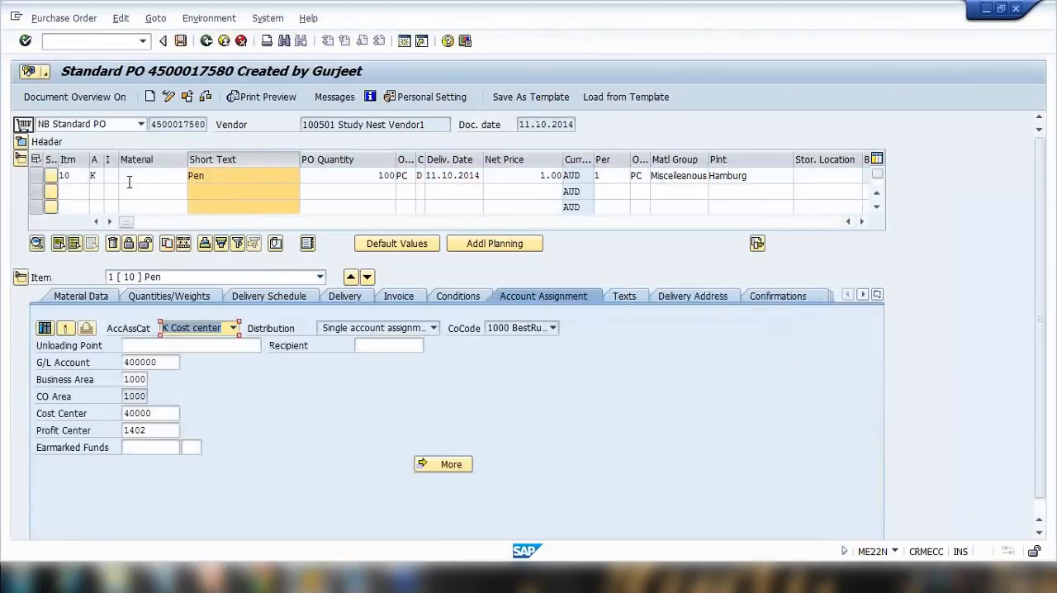
click(113, 177)
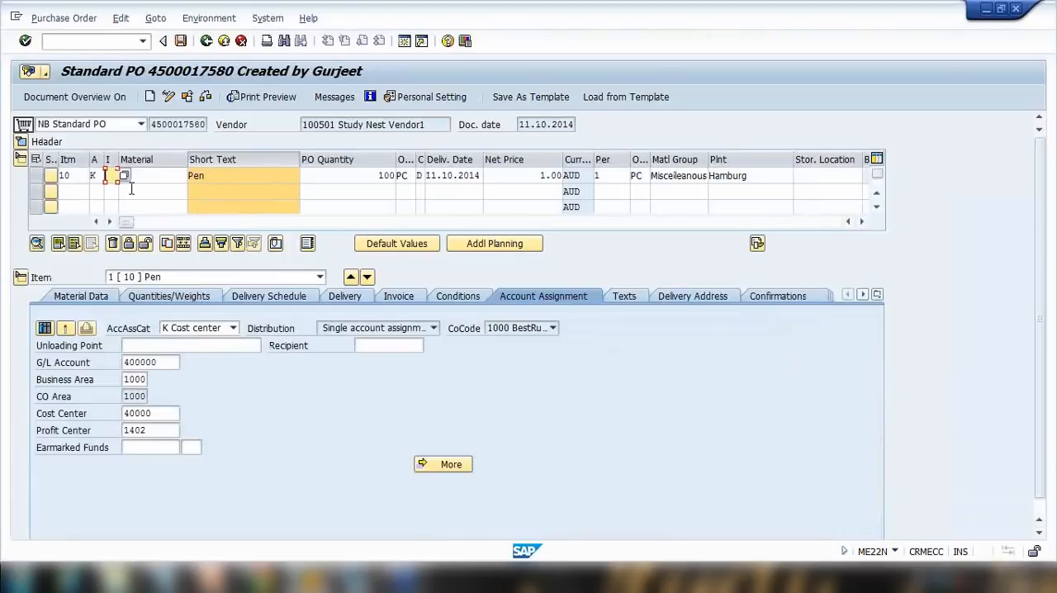
click(187, 97)
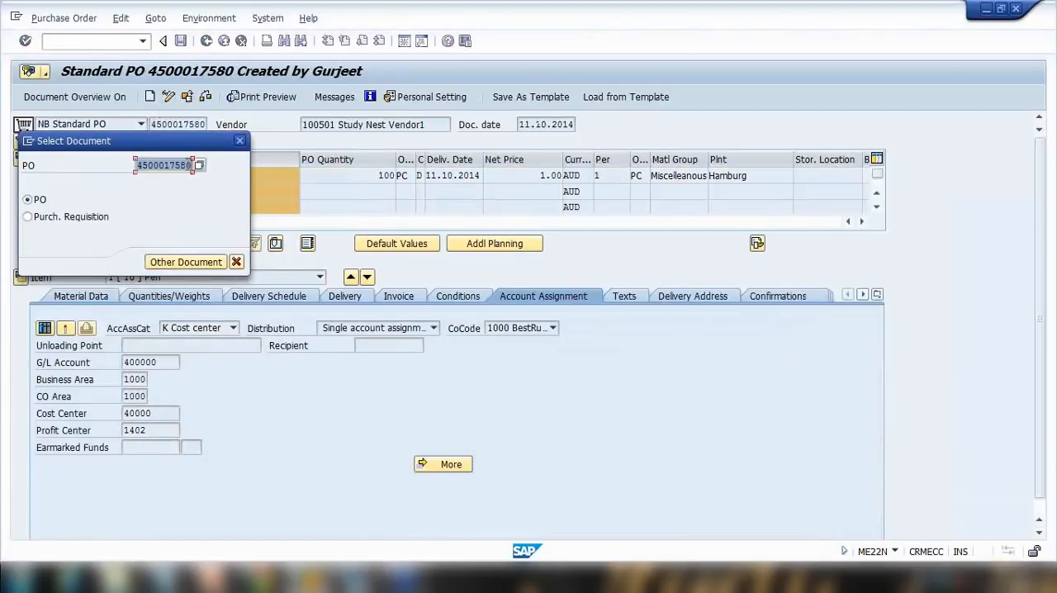
text(79)
key(Return)
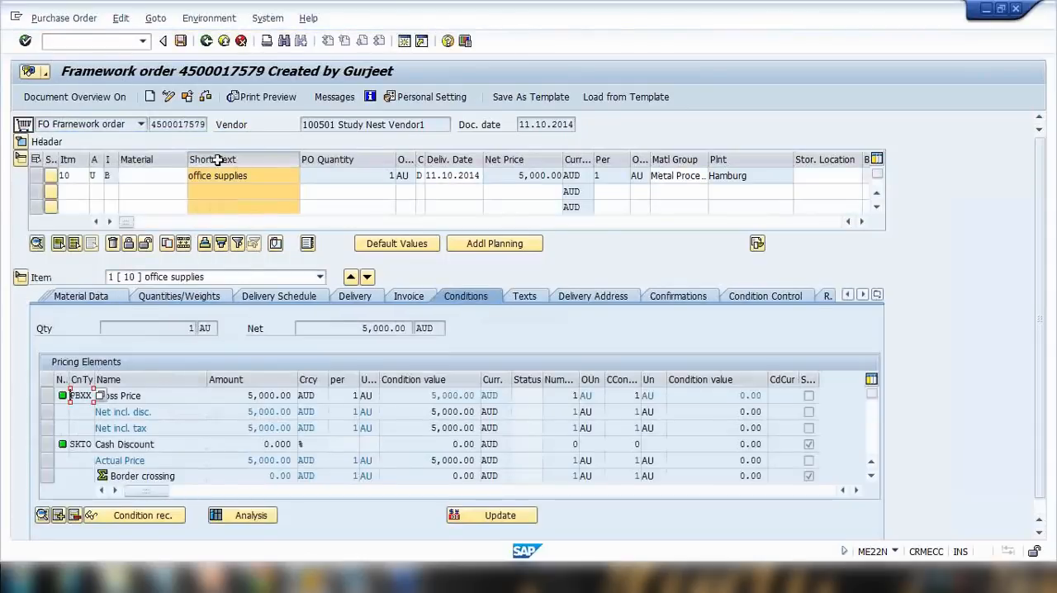
click(187, 97)
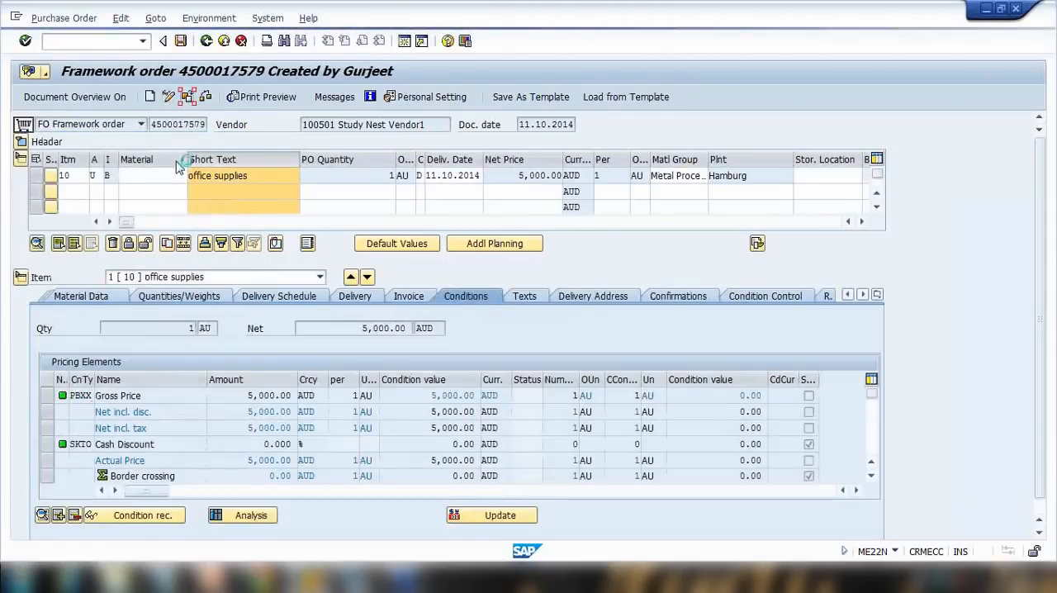
drag(187, 166, 217, 169)
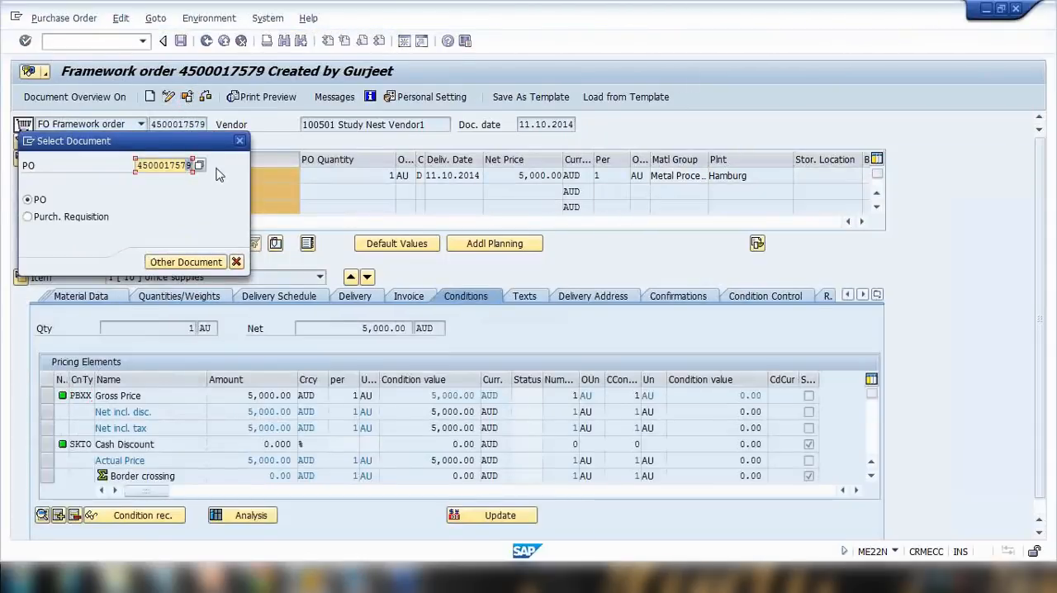
text(5)
key(Return)
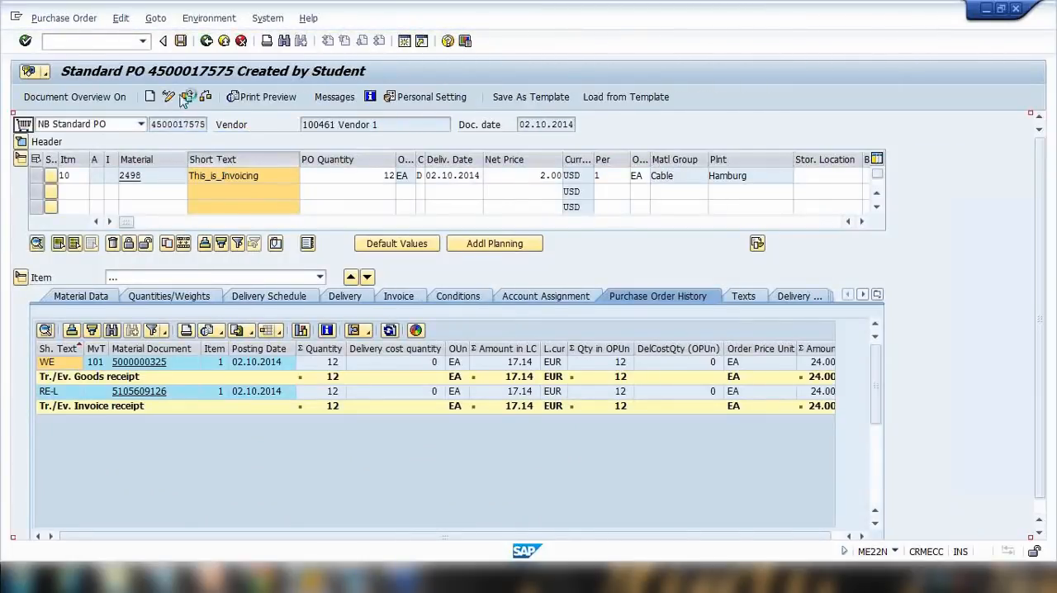
key(shift+F5)
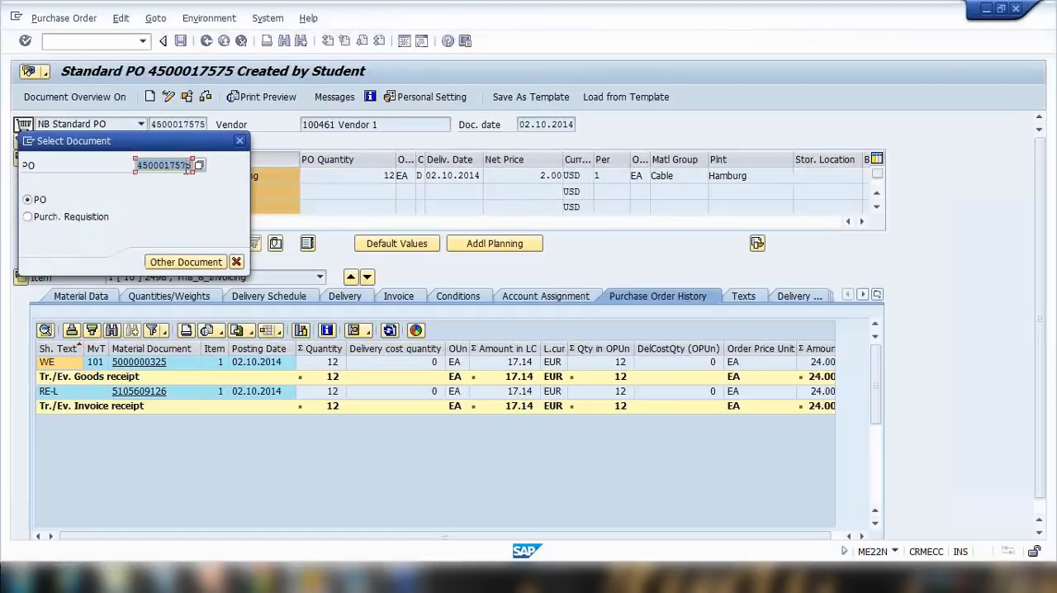
click(188, 166)
key(Return)
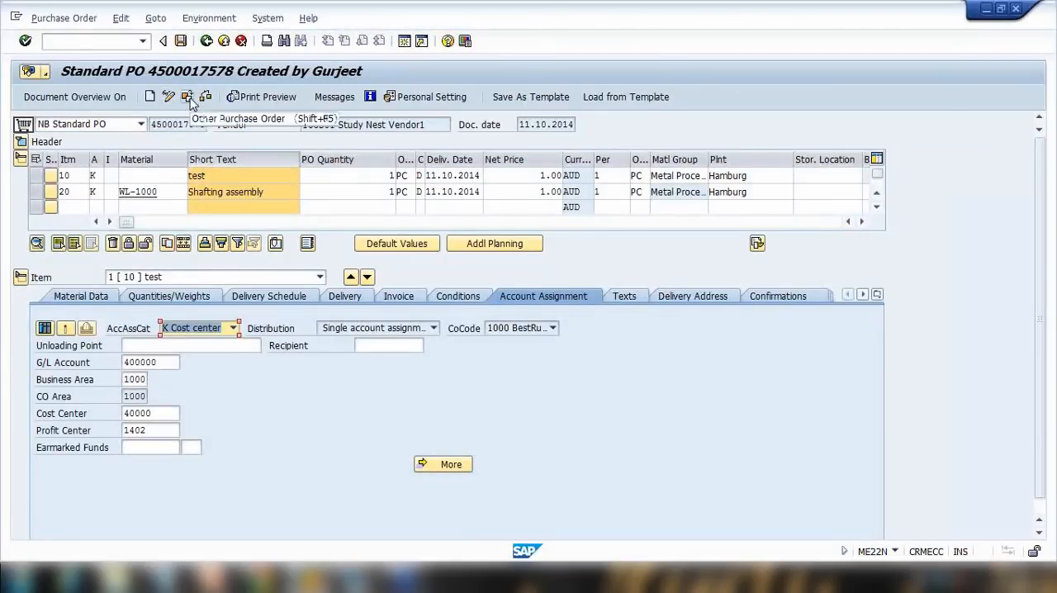
click(187, 97)
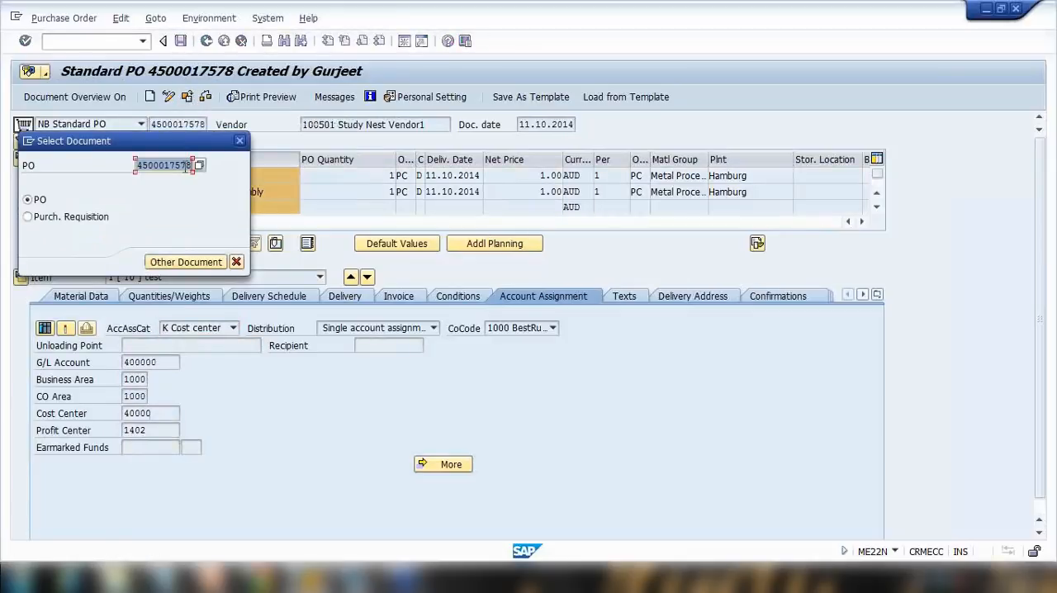
drag(181, 167, 212, 167)
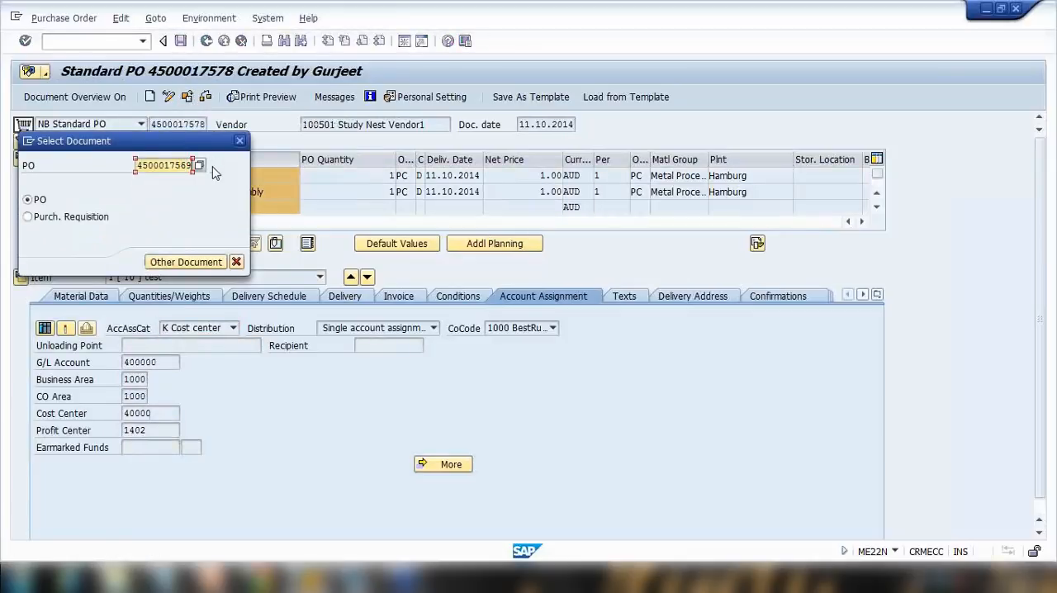
text(69)
key(Return)
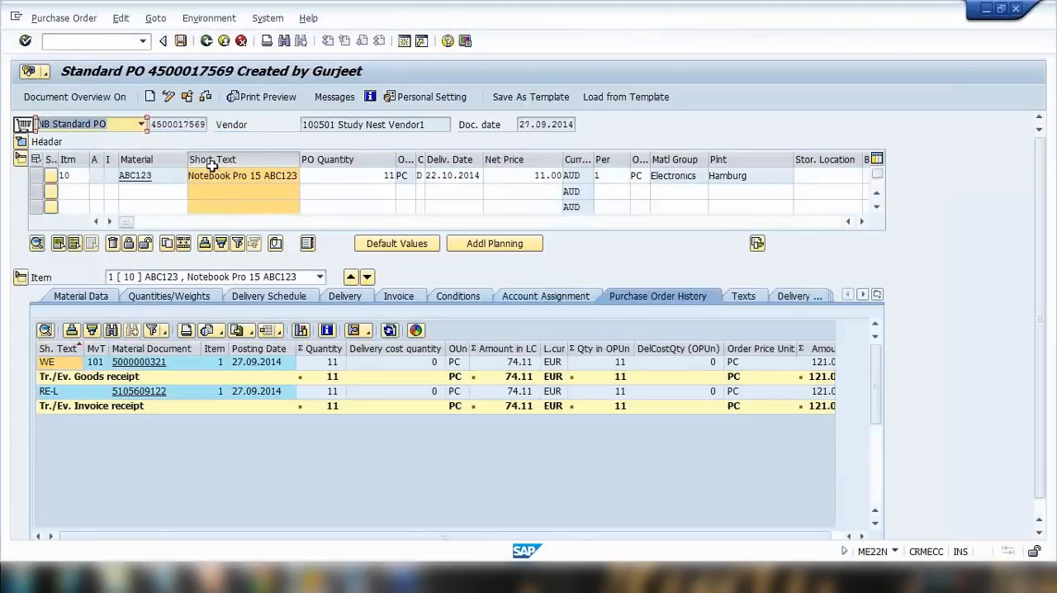
Open the item category value list for item 10 and review the available categories before closing it.
click(108, 178)
drag(161, 175, 137, 163)
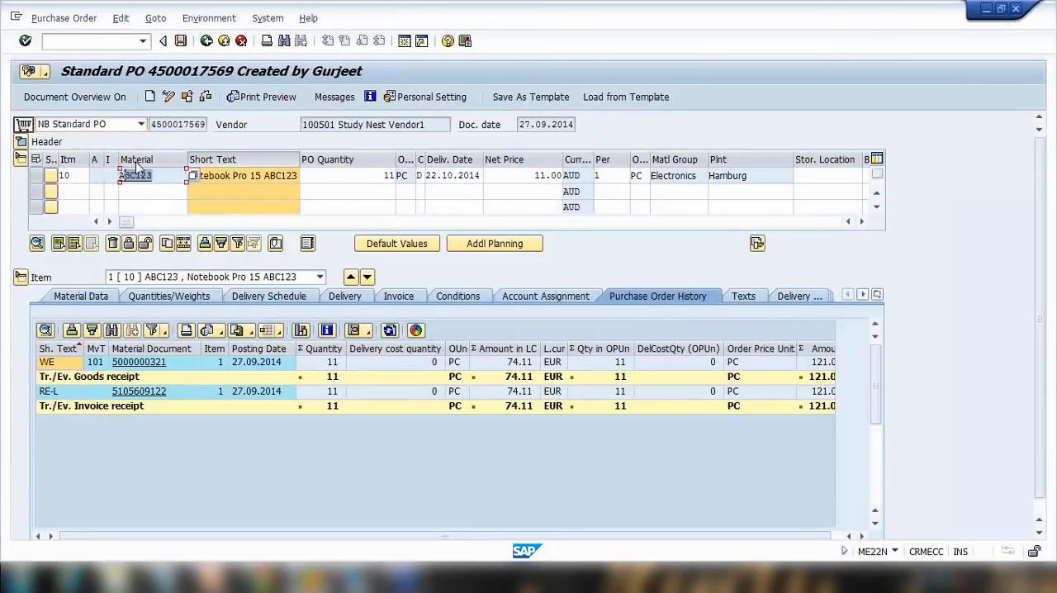
click(124, 172)
double_click(140, 177)
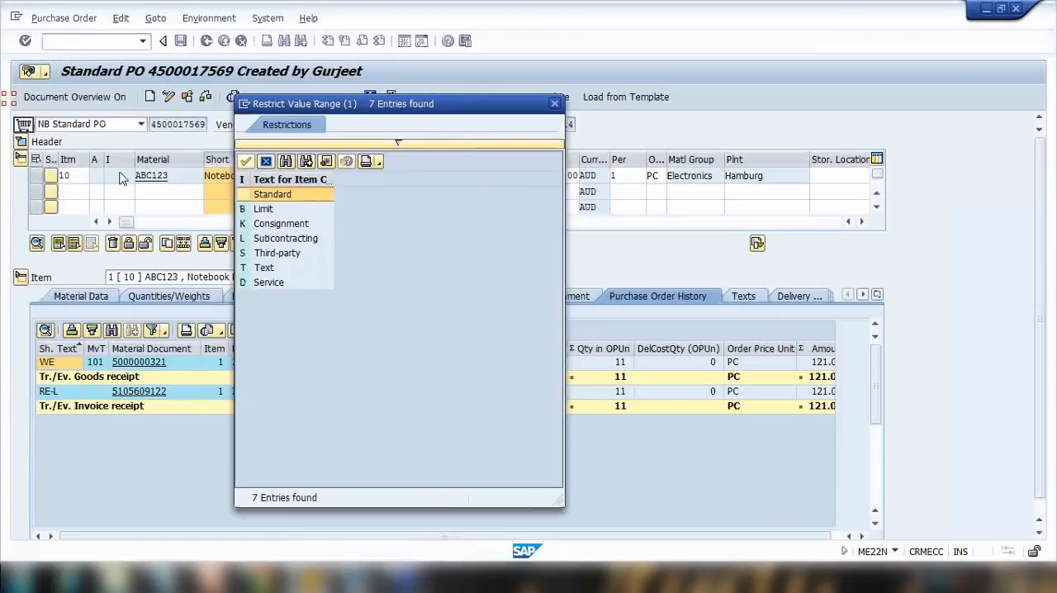
click(276, 196)
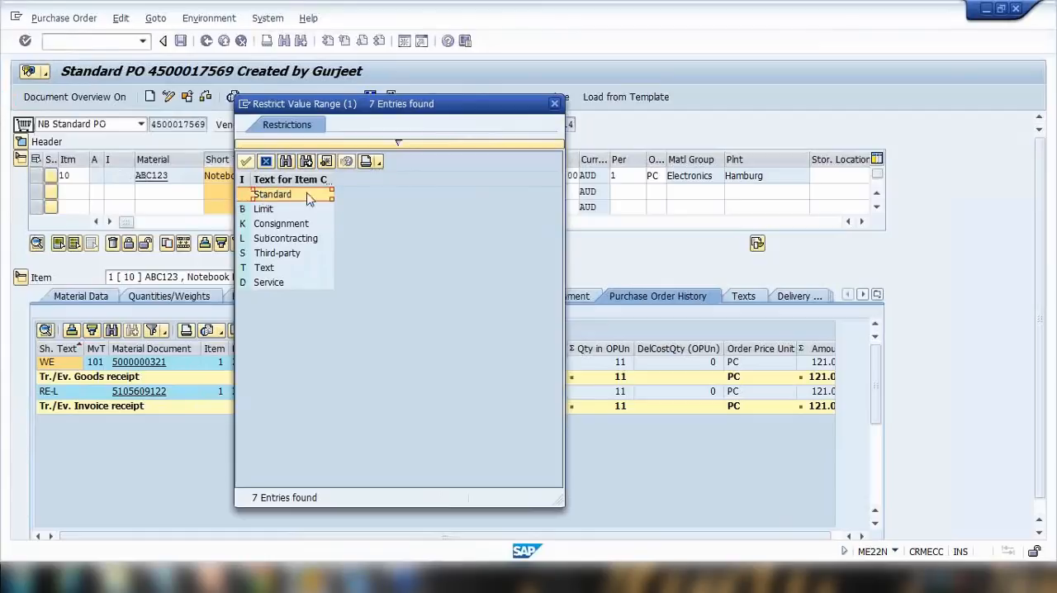
click(257, 211)
click(272, 228)
click(288, 242)
click(296, 254)
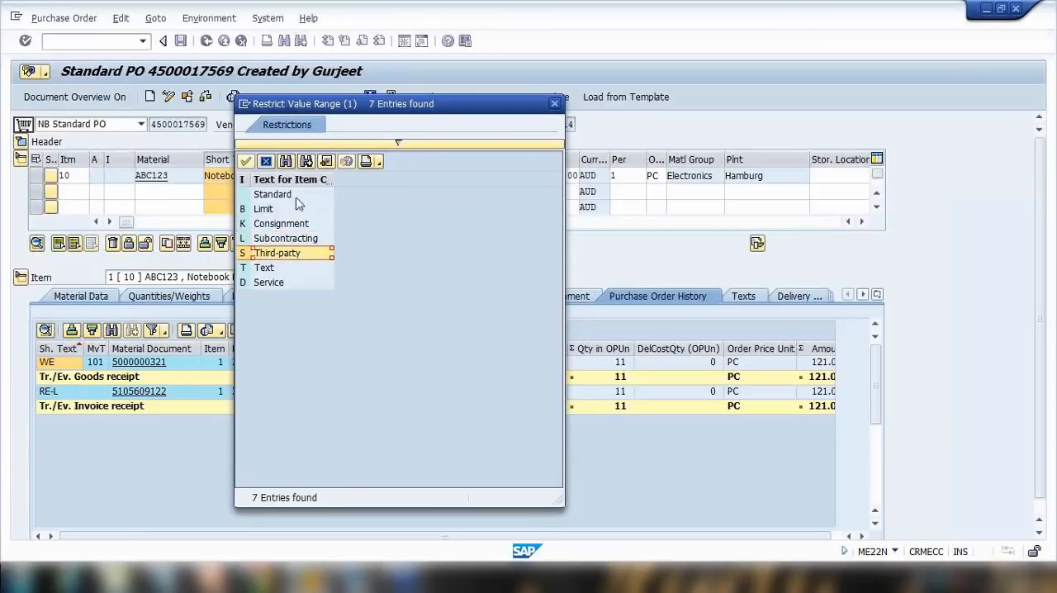
click(554, 103)
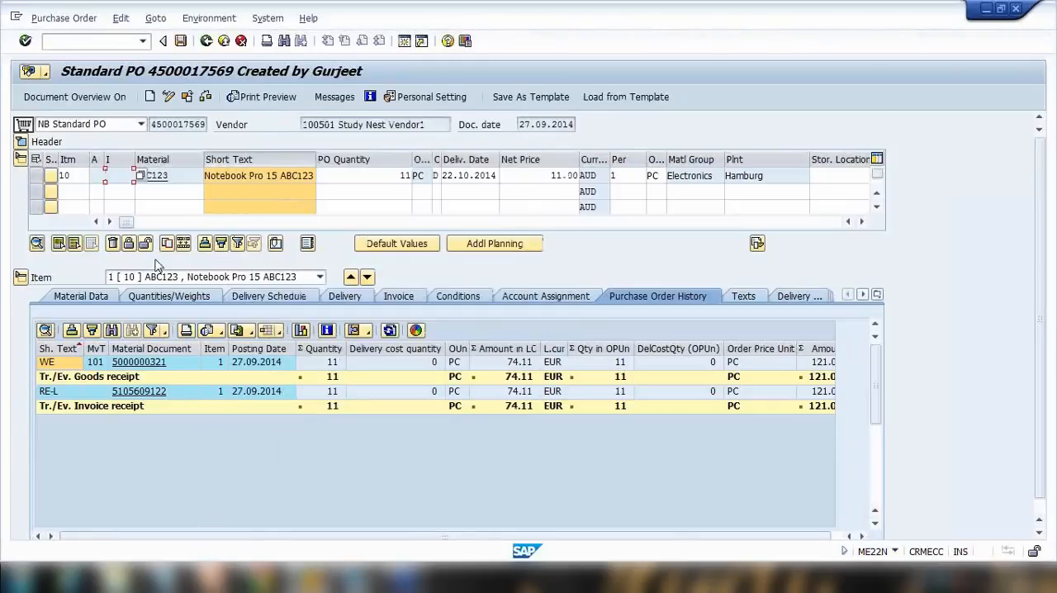
Switch to the presentation, highlight the words goods receipt on the Item Category slide, and return to SAP.
click(218, 578)
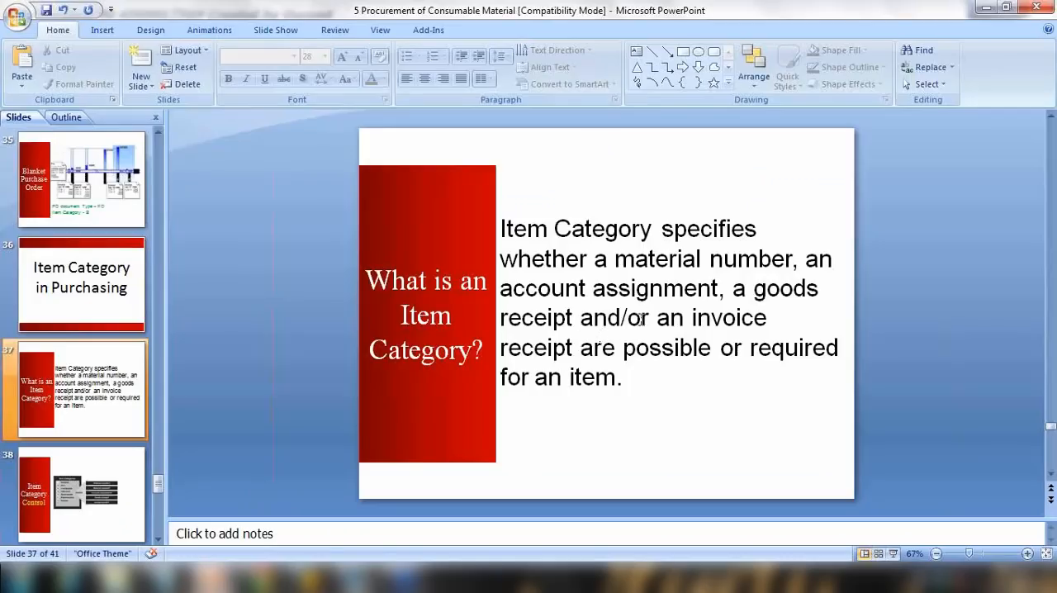
mouse_move(774, 288)
mouse_down()
mouse_move(609, 319)
mouse_move(573, 317)
mouse_move(575, 308)
mouse_up()
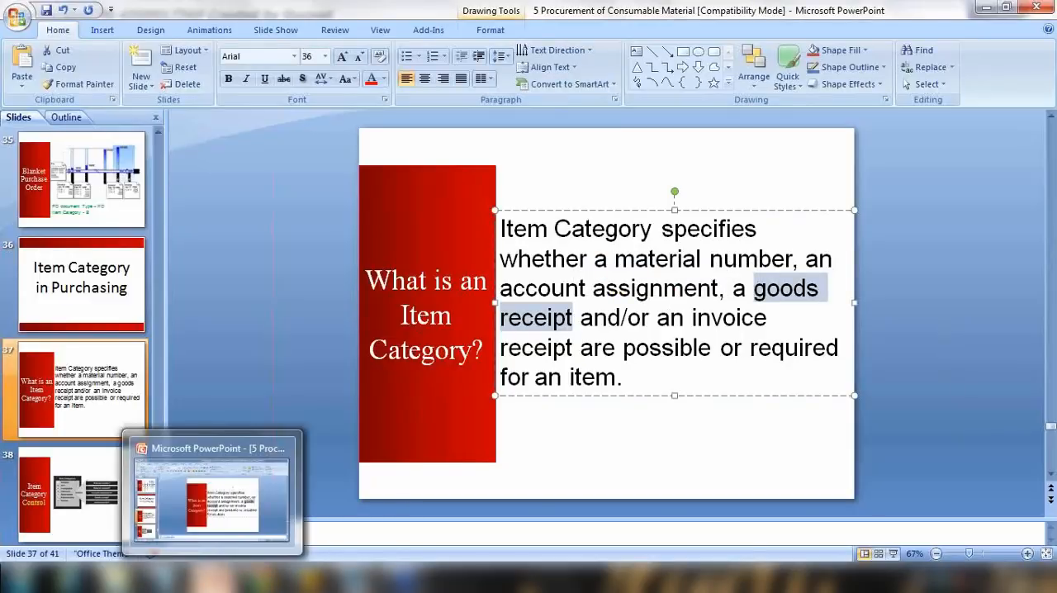
click(308, 577)
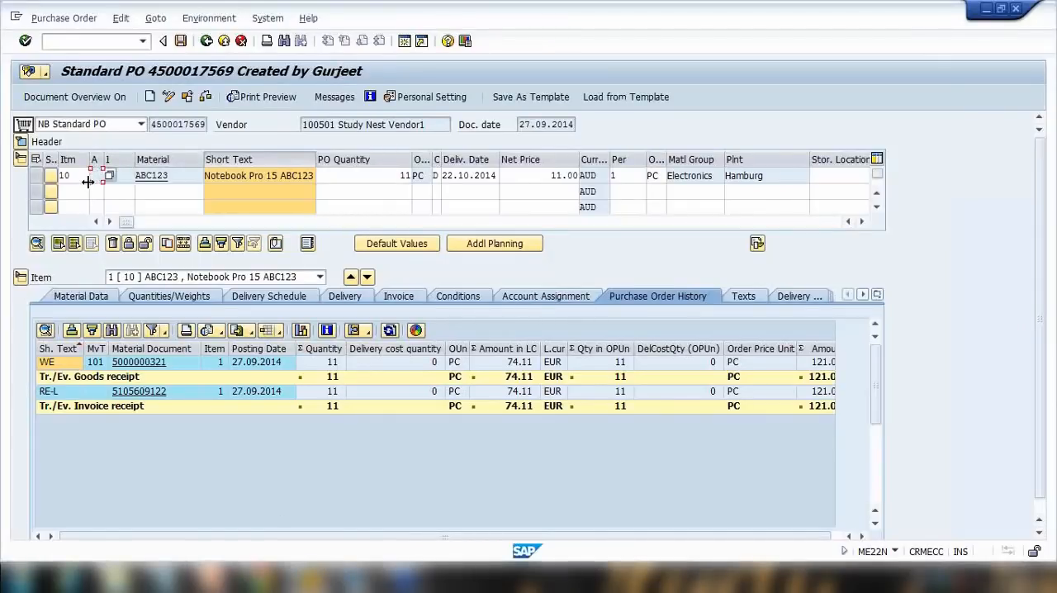
click(187, 96)
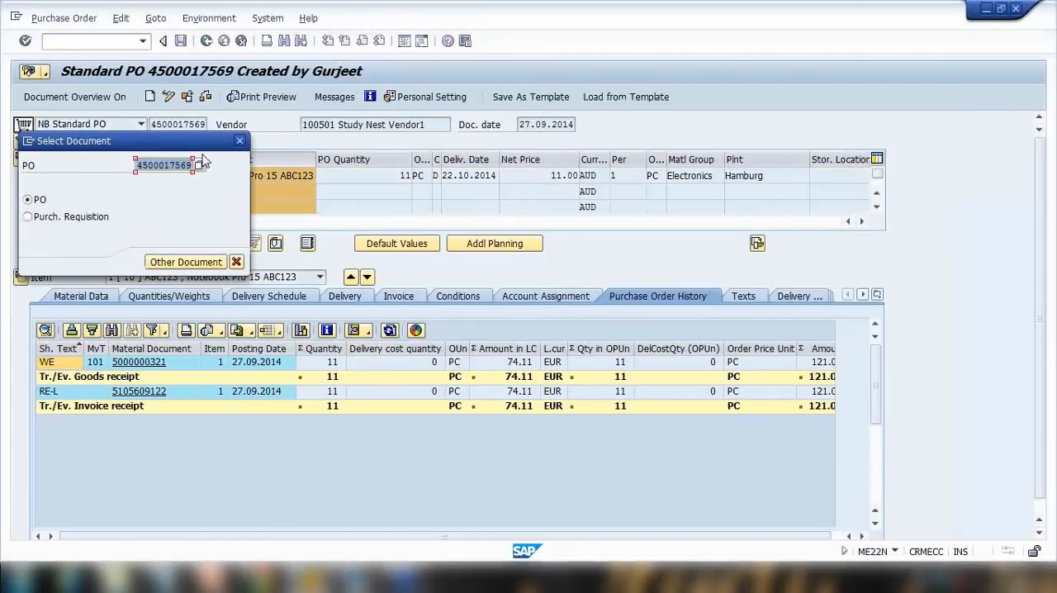
text(4500017582)
click(175, 263)
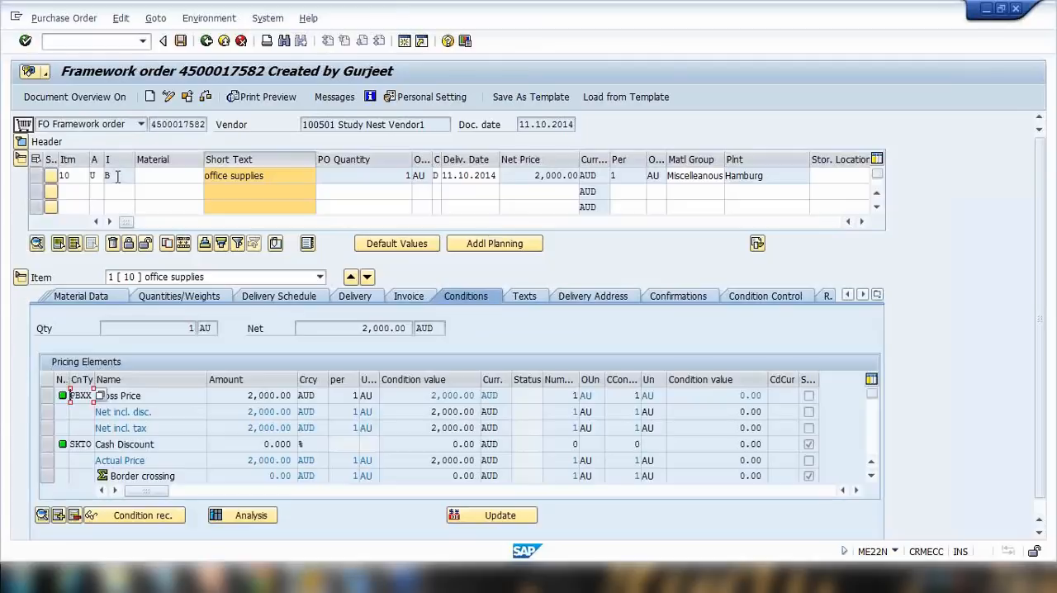
drag(118, 178, 74, 191)
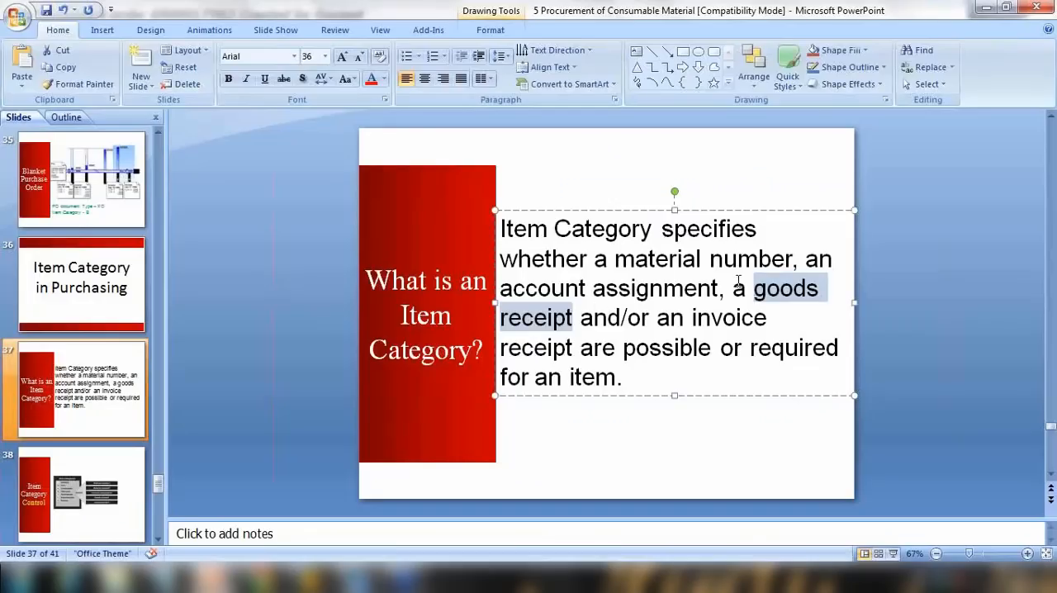
Highlight the goods receipt and invoice receipt wording on the What is an Item Category slide.
click(732, 288)
drag(762, 289, 572, 321)
drag(667, 320, 580, 341)
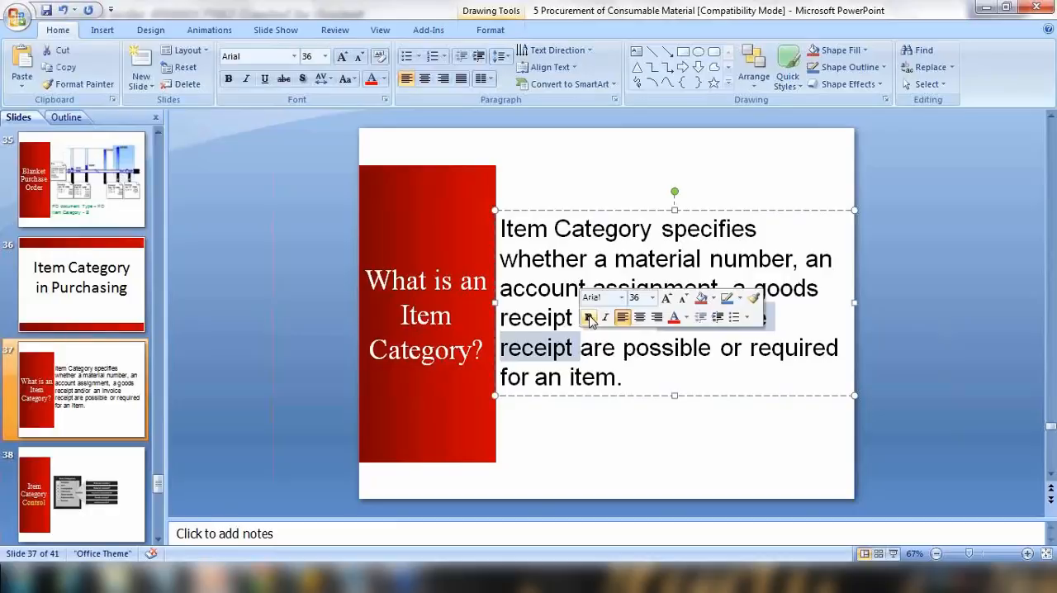
click(661, 376)
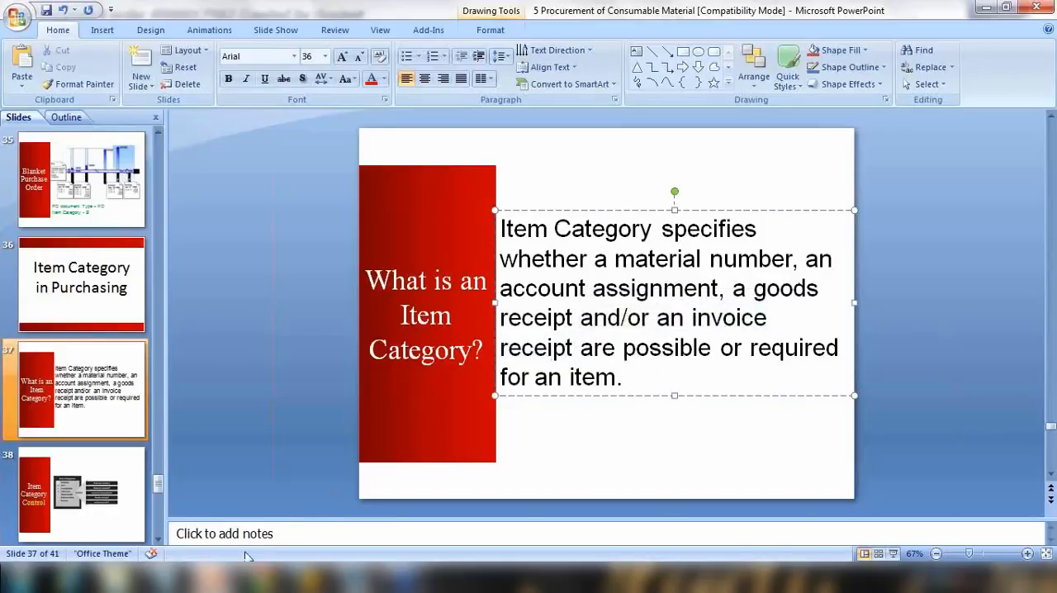
Start the slideshow from the current slide and advance to the Item Category Control slide.
click(894, 554)
click(469, 440)
click(469, 440)
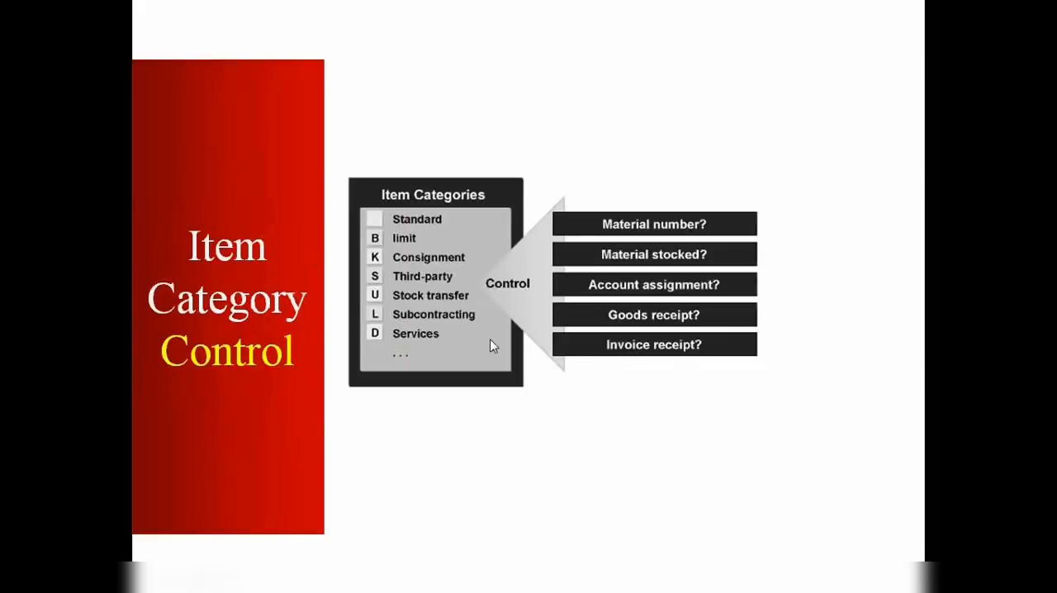